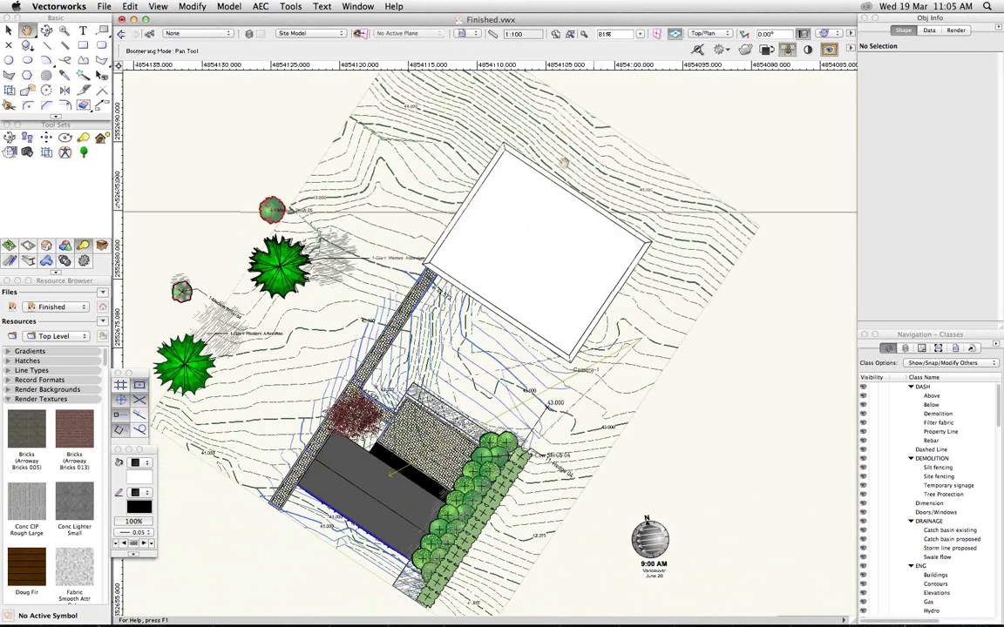
- Make the Imported Site Data, Base Plan Import and Aerial Photo design layers visible in the finished site plan
drag(612, 427, 664, 352)
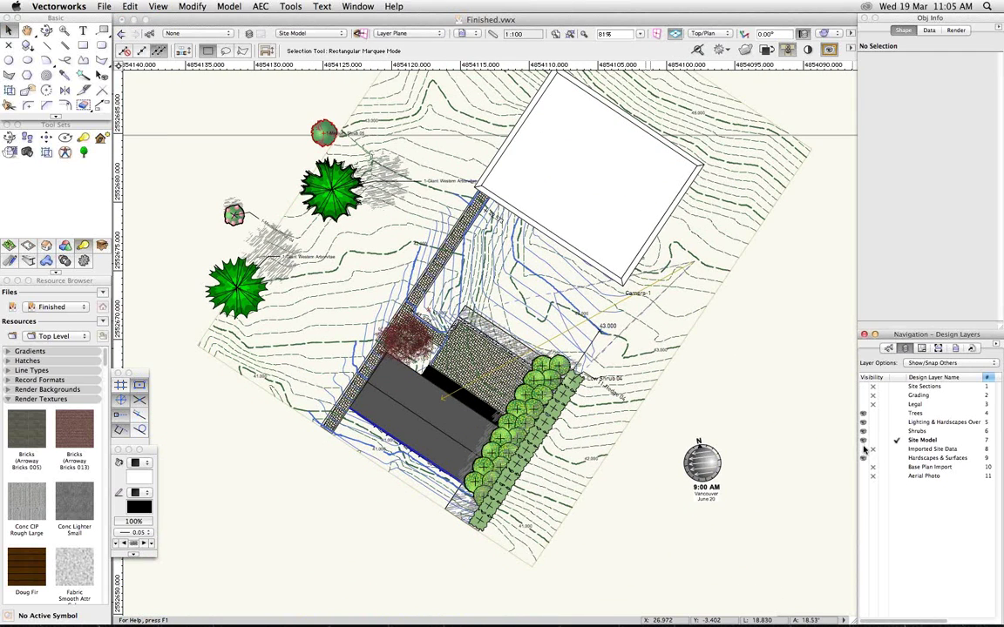
click(863, 449)
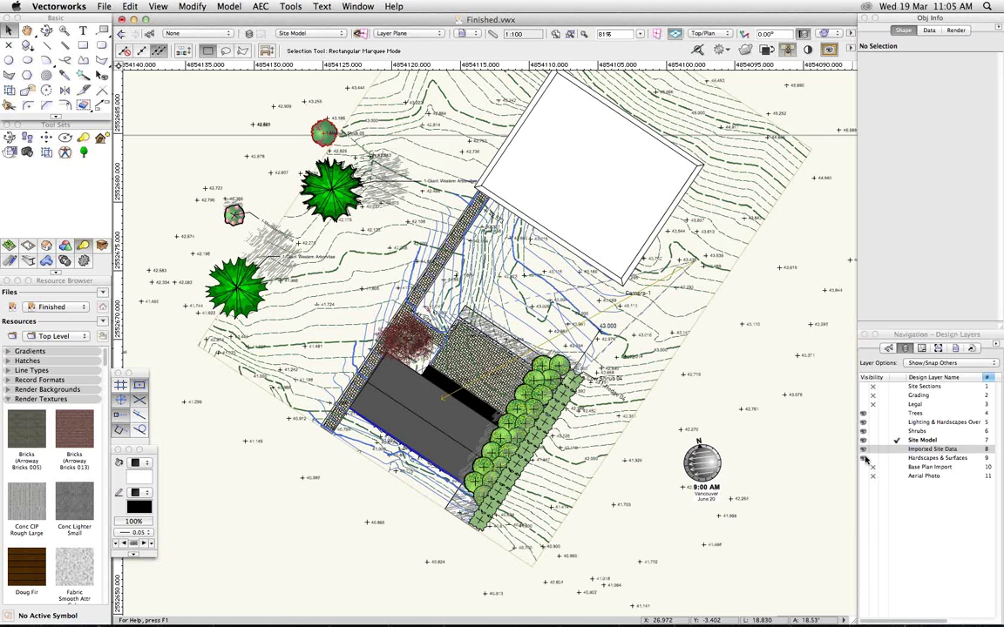
click(863, 468)
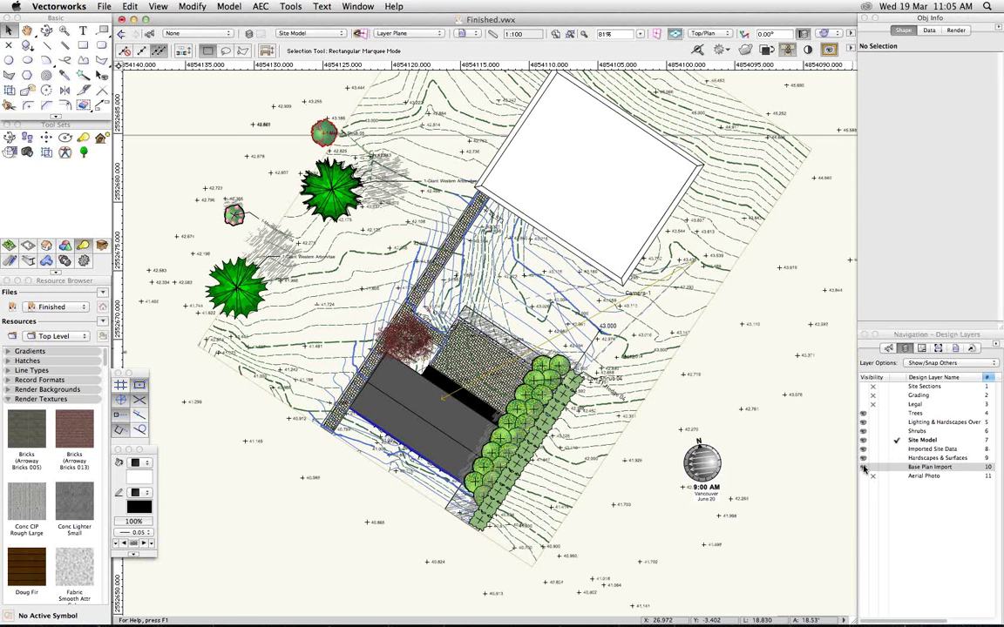
click(864, 476)
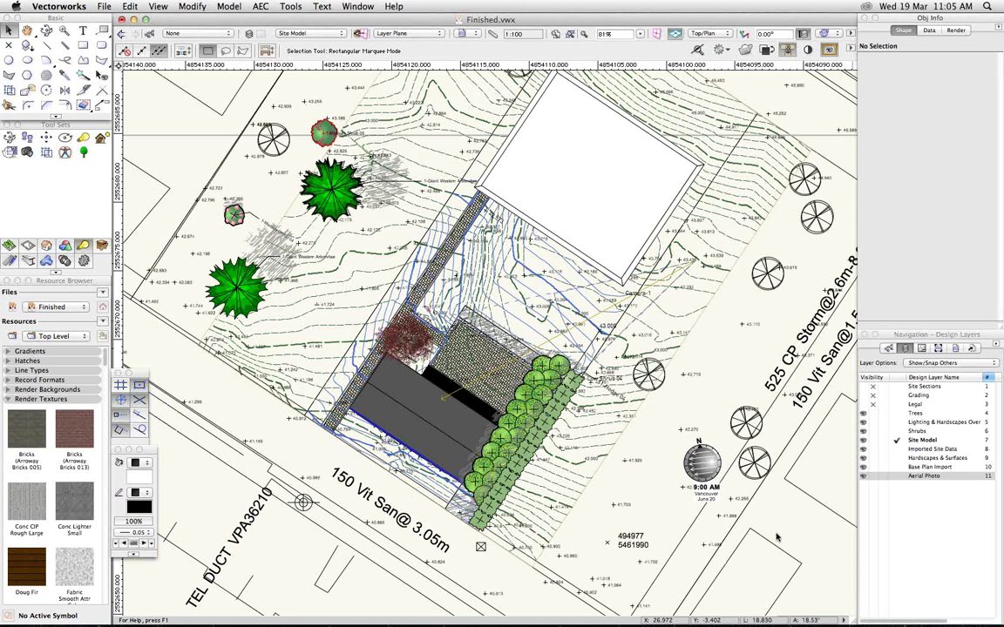
scroll(778, 538, down, 3)
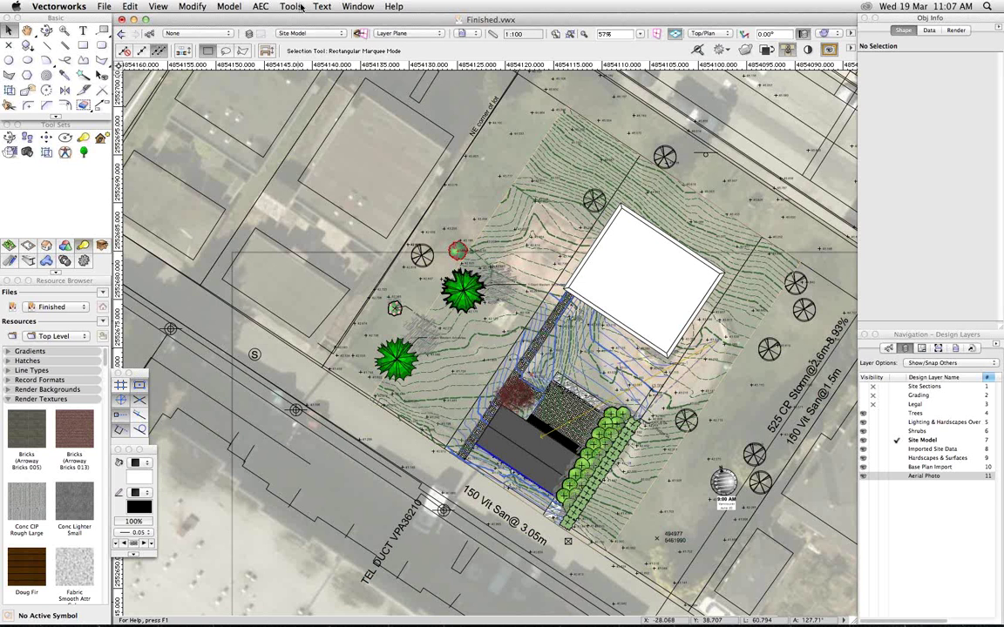
- Examine the site model, buildings and planting in 3D from an oblique angle with the Flyover tool
key(shift+c)
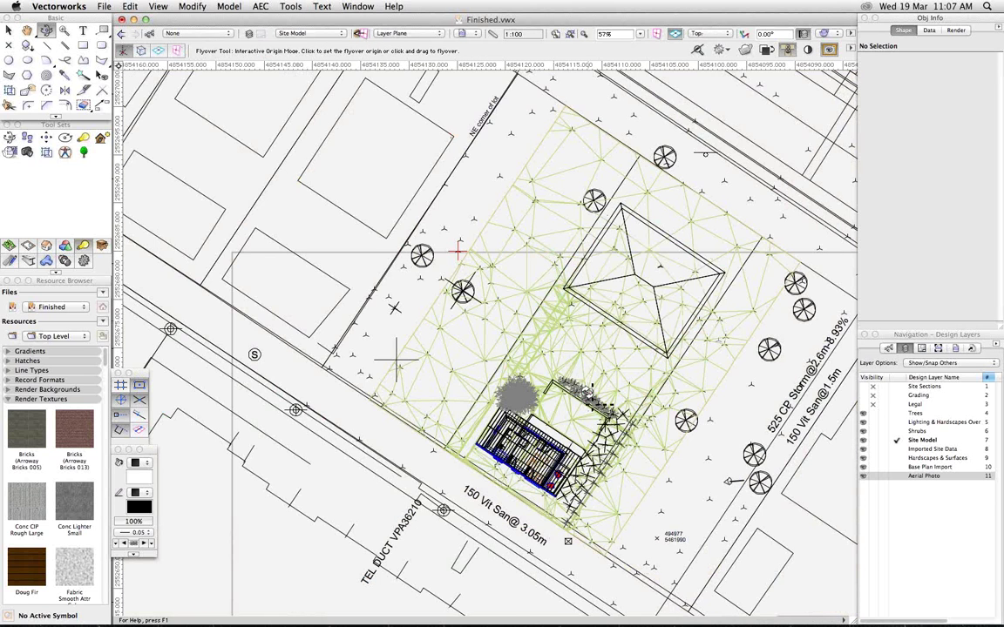
mouse_move(396, 360)
mouse_down()
mouse_move(407, 358)
mouse_move(409, 371)
mouse_move(397, 362)
mouse_up()
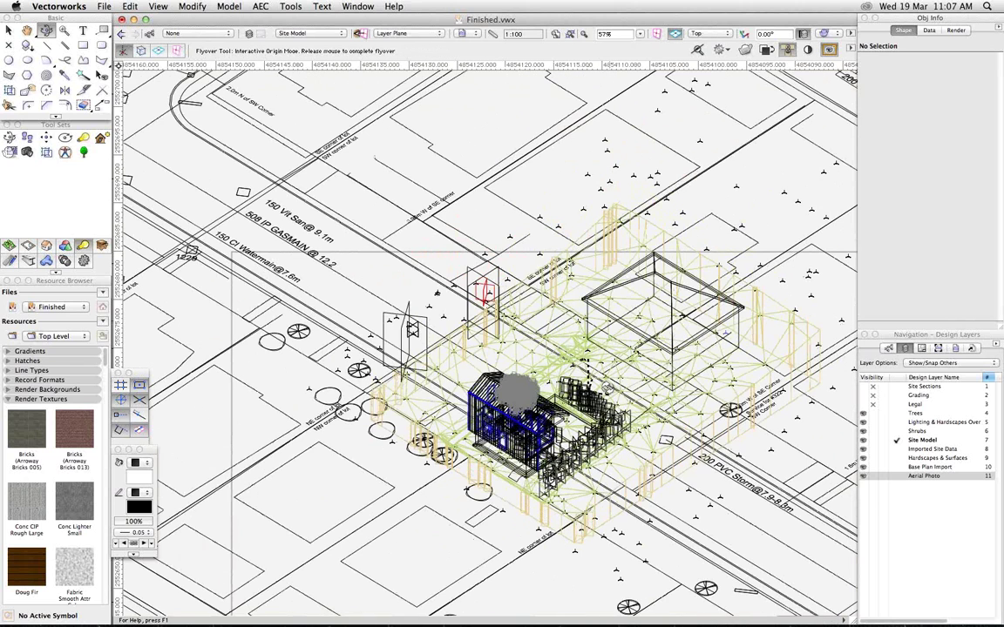
drag(606, 388, 604, 390)
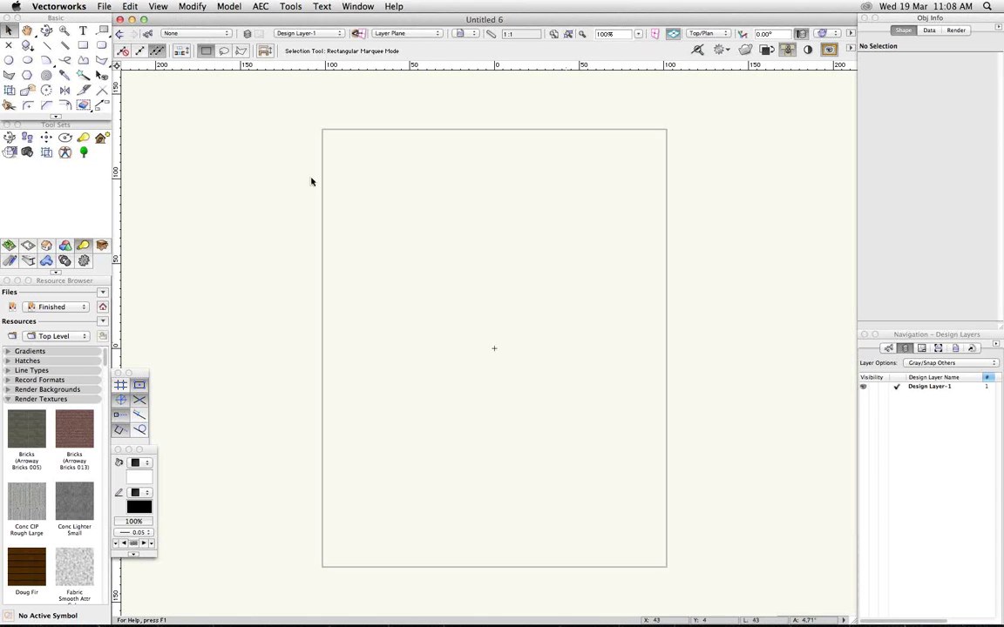
- Import Sample.dwg from Source Files into the blank drawing as an absolute-path reference, keeping Center After Import on
click(104, 7)
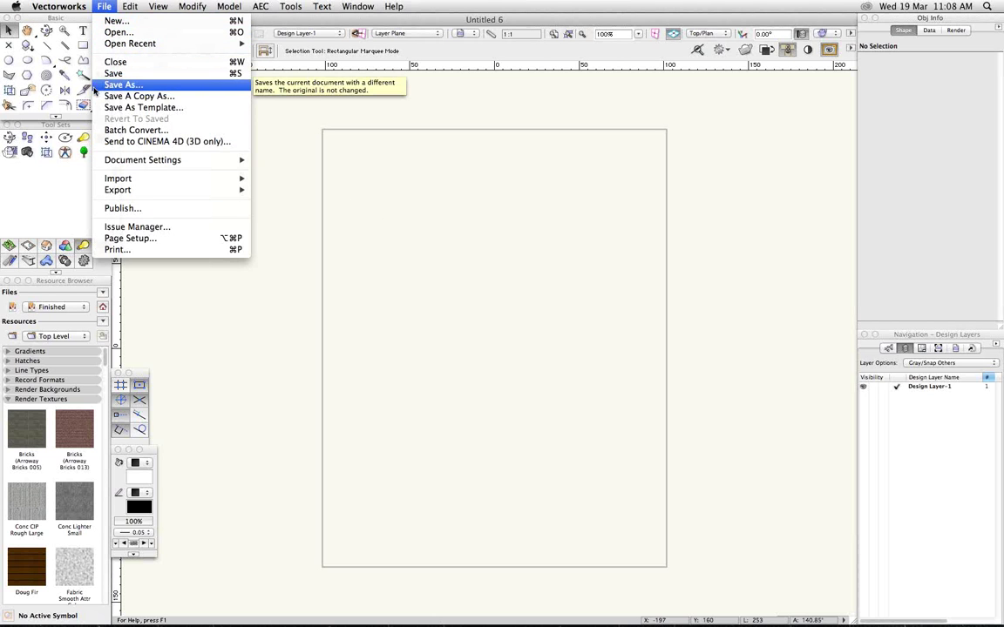
mouse_move(132, 179)
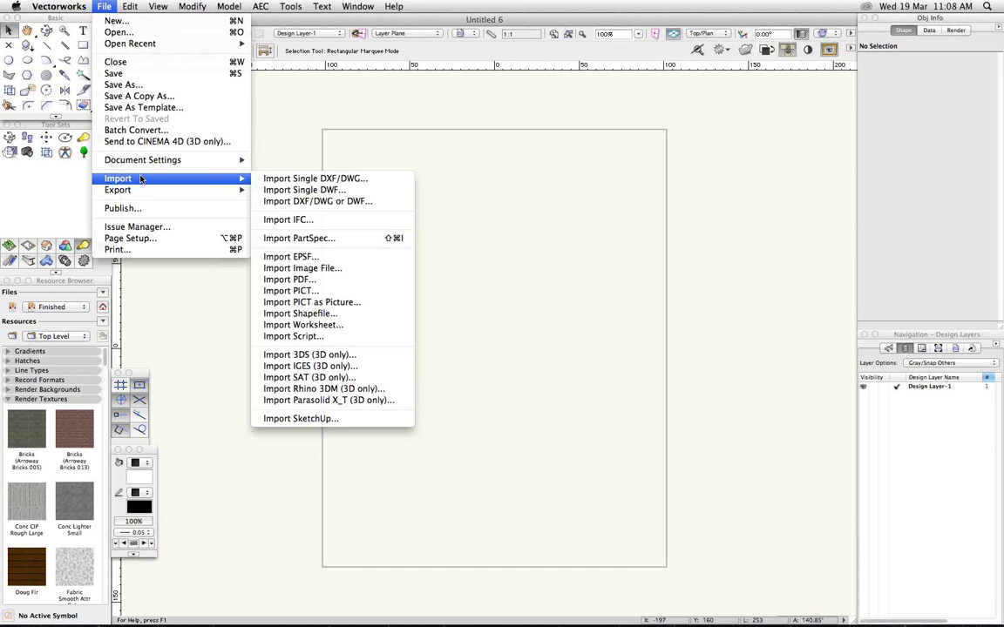
click(277, 180)
click(416, 115)
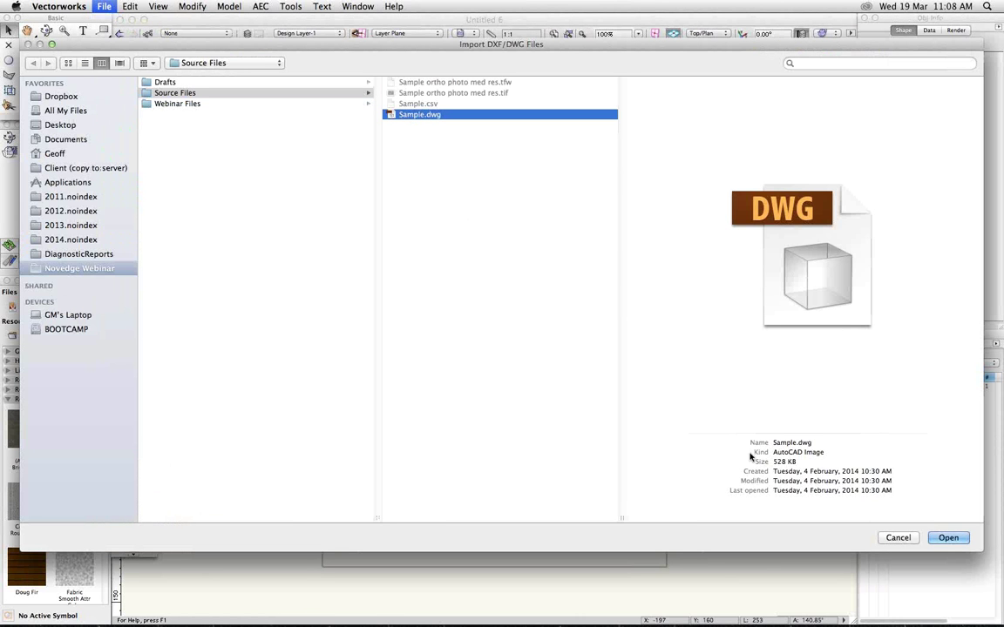
click(951, 538)
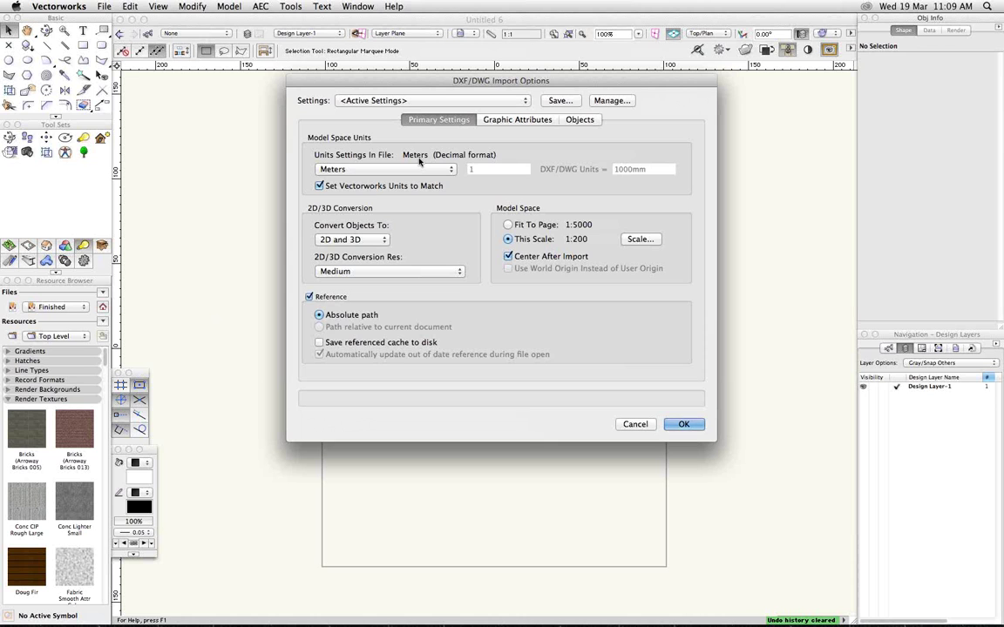
click(540, 259)
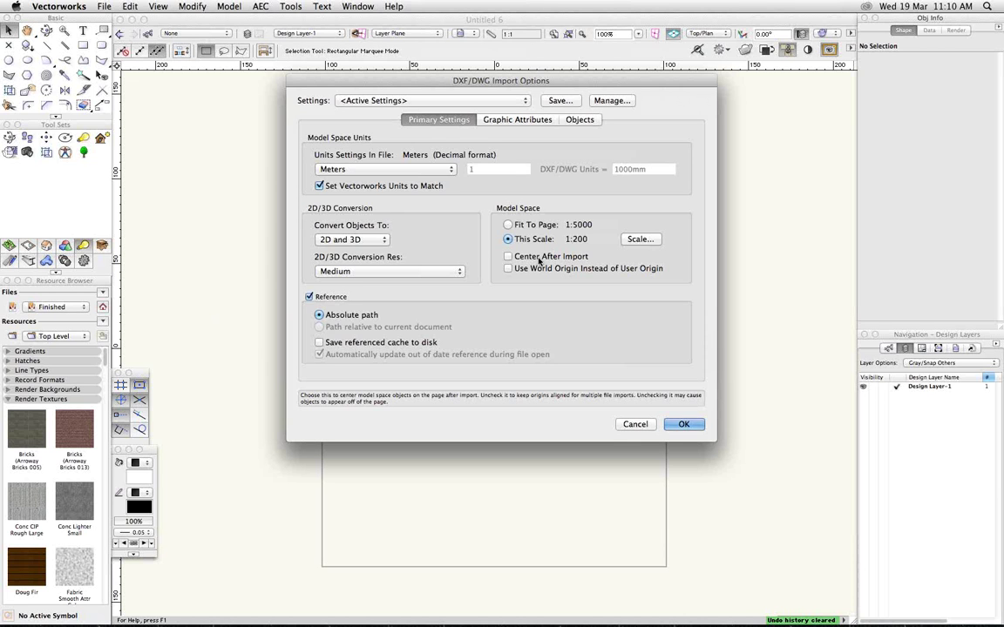
click(539, 258)
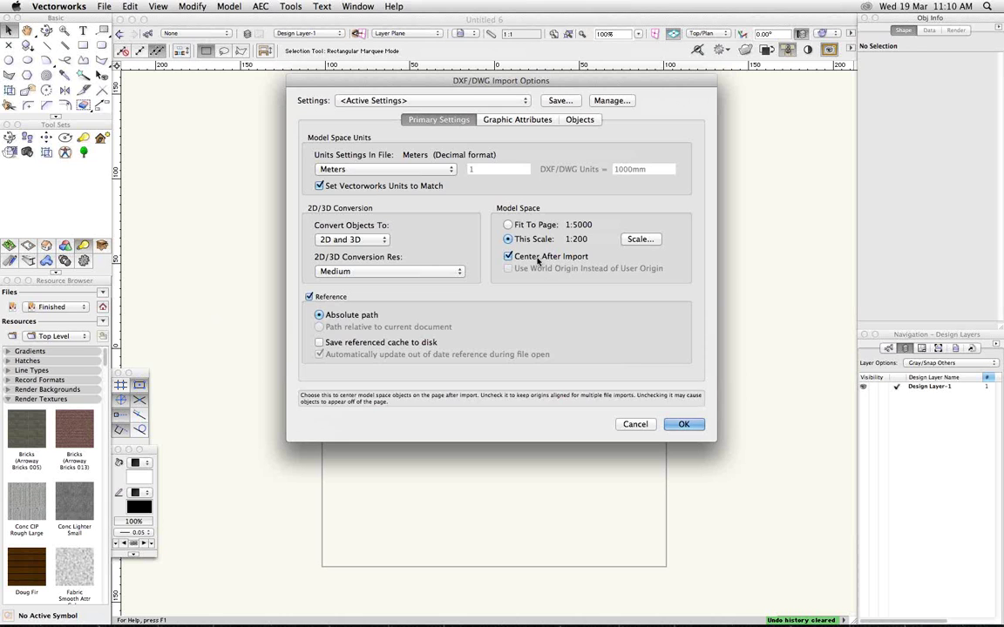
click(683, 424)
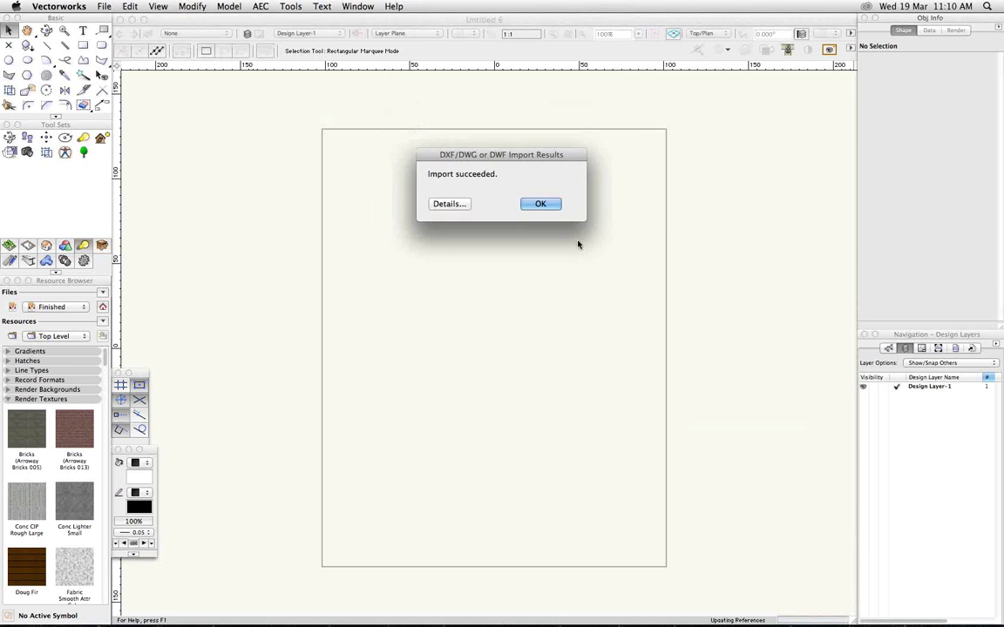
click(547, 205)
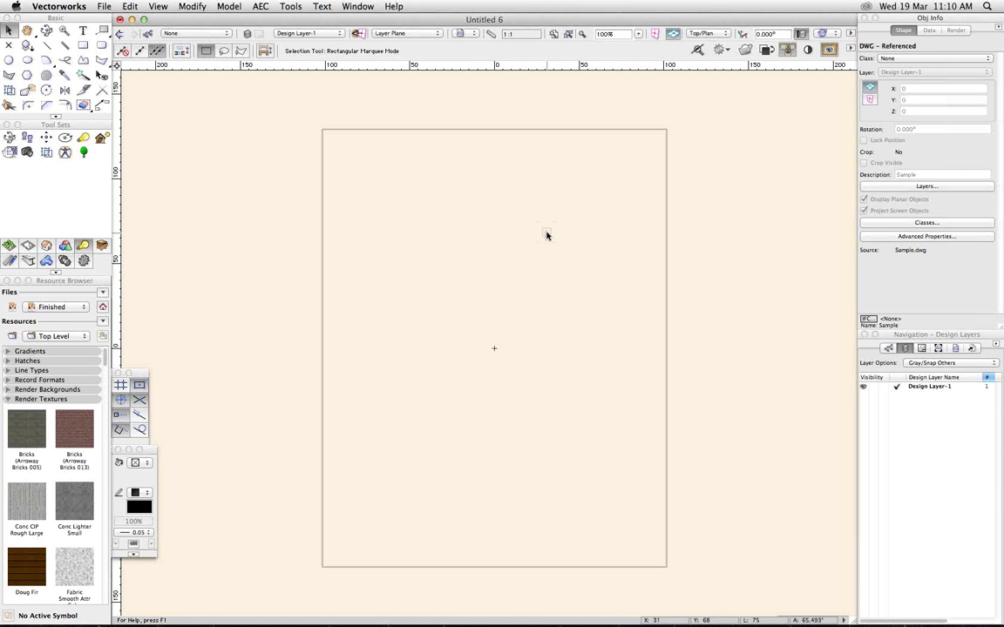
- Create a new blank drawing and choose Sample.dwg for a single DXF/DWG import
key(super+n)
key(Return)
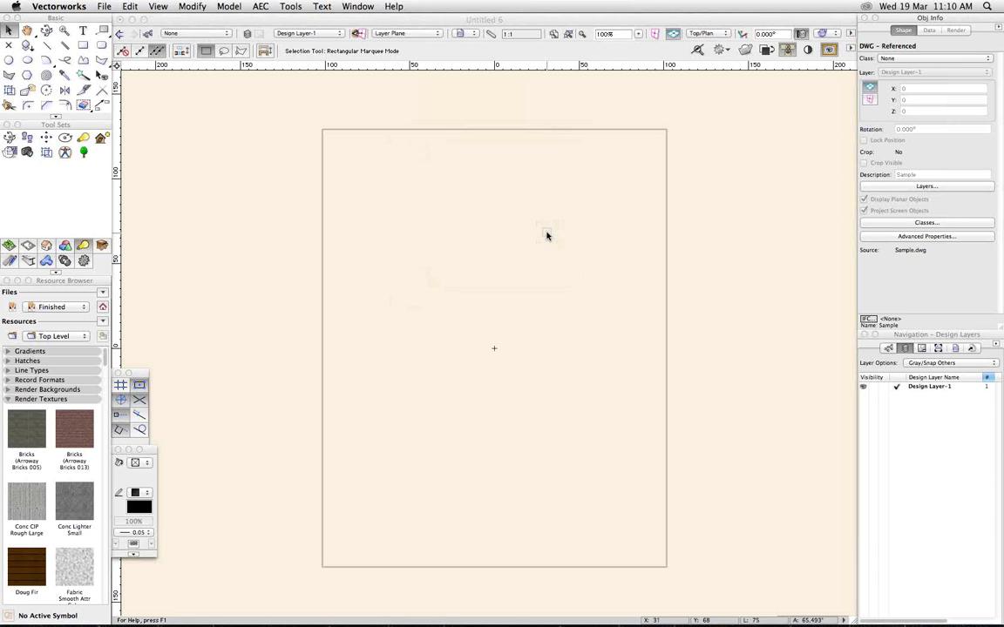
click(103, 6)
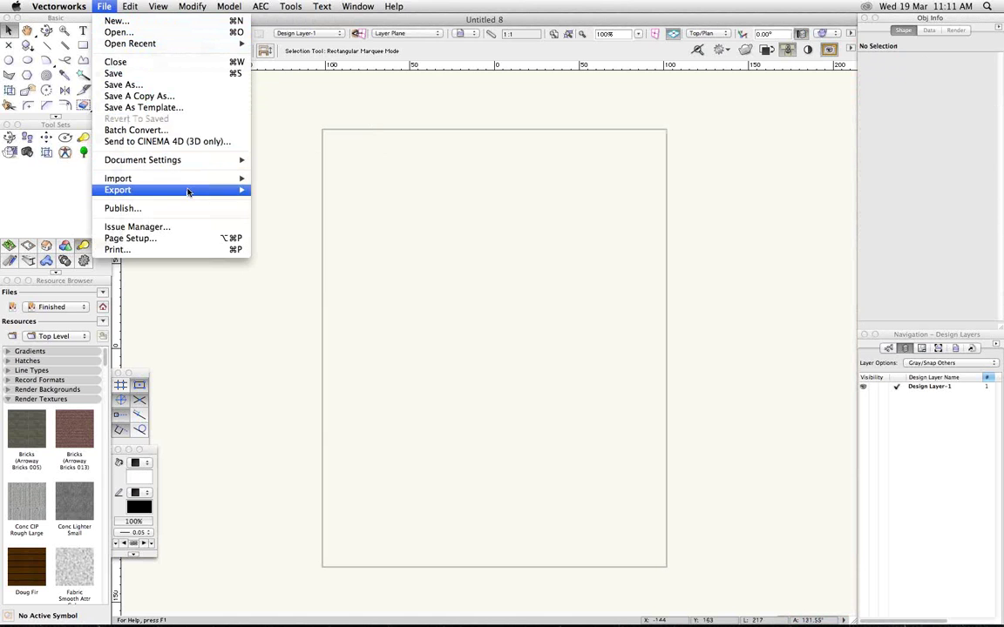
mouse_move(194, 183)
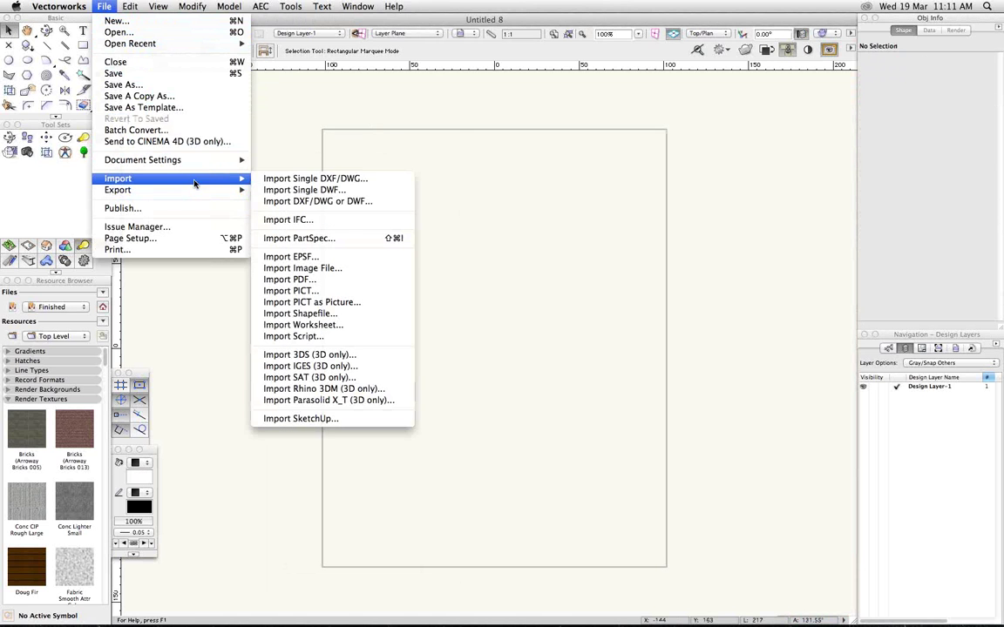
click(308, 180)
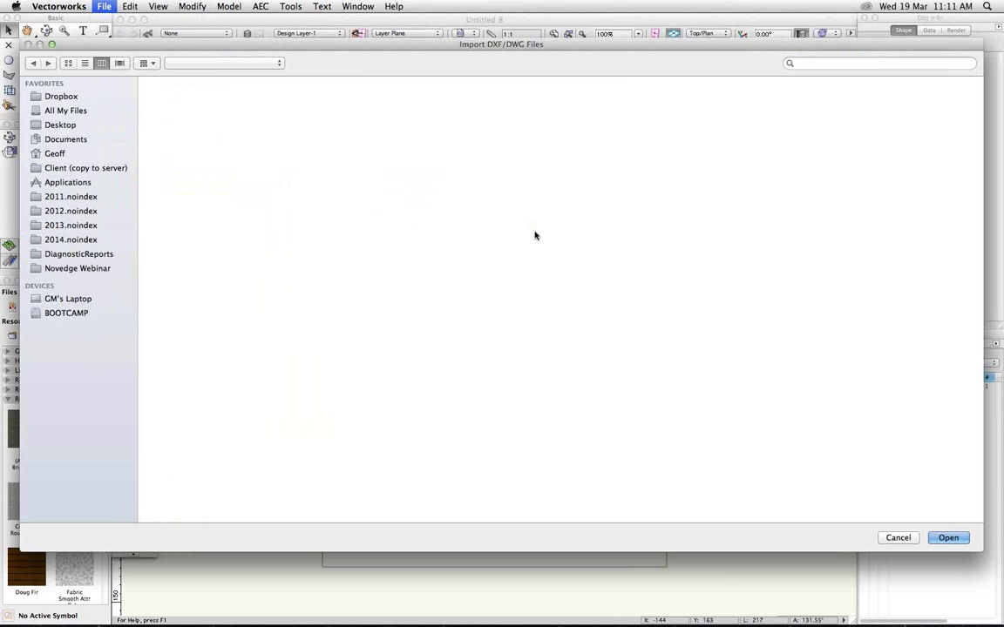
double_click(423, 113)
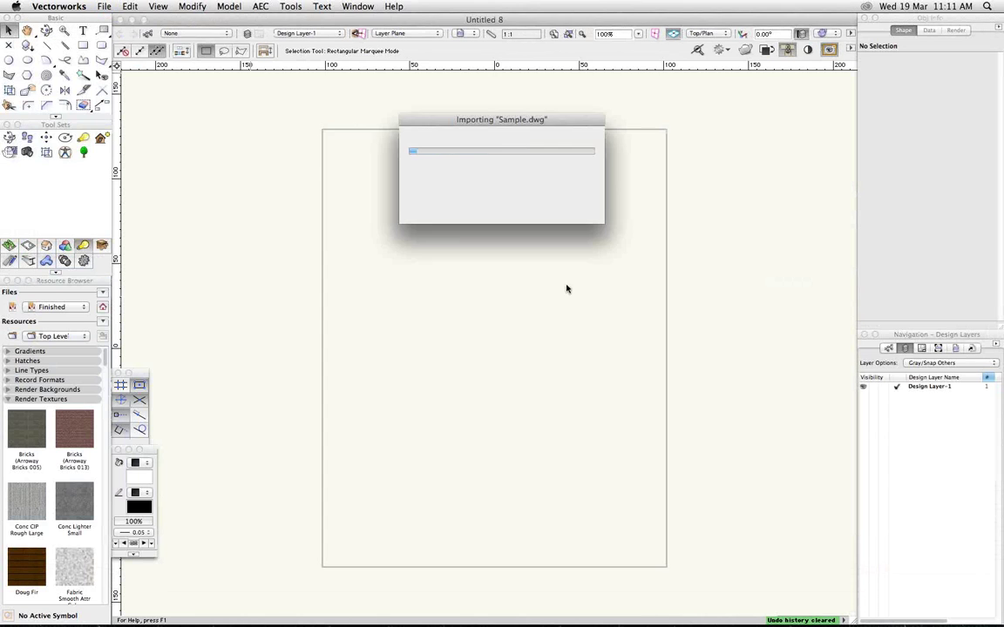
- Turn off the Reference option and complete the DWG import at 1:200 in meters, centered after import
click(331, 298)
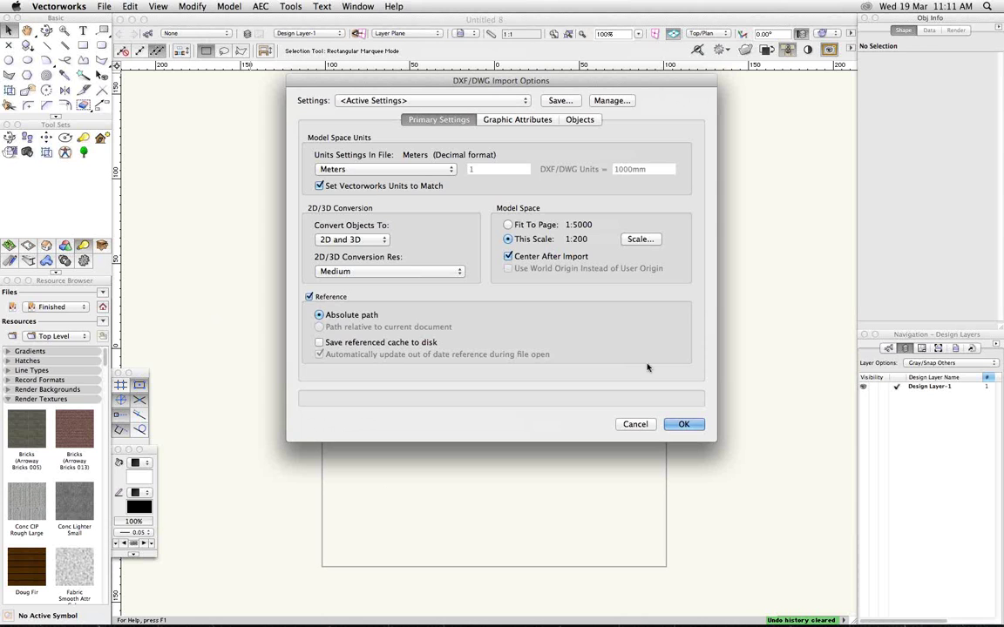
click(332, 298)
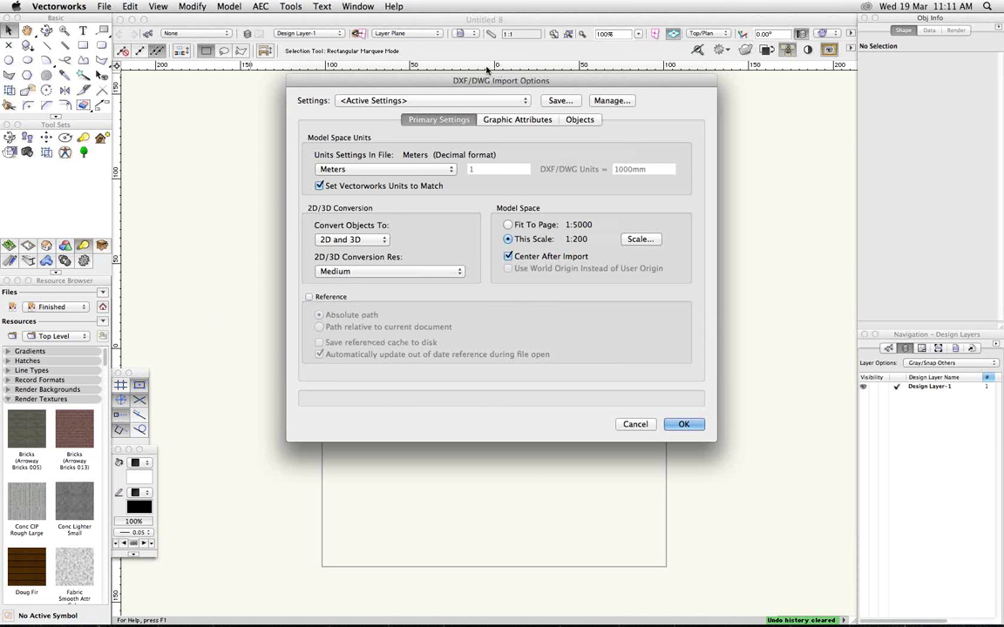
click(692, 426)
click(609, 343)
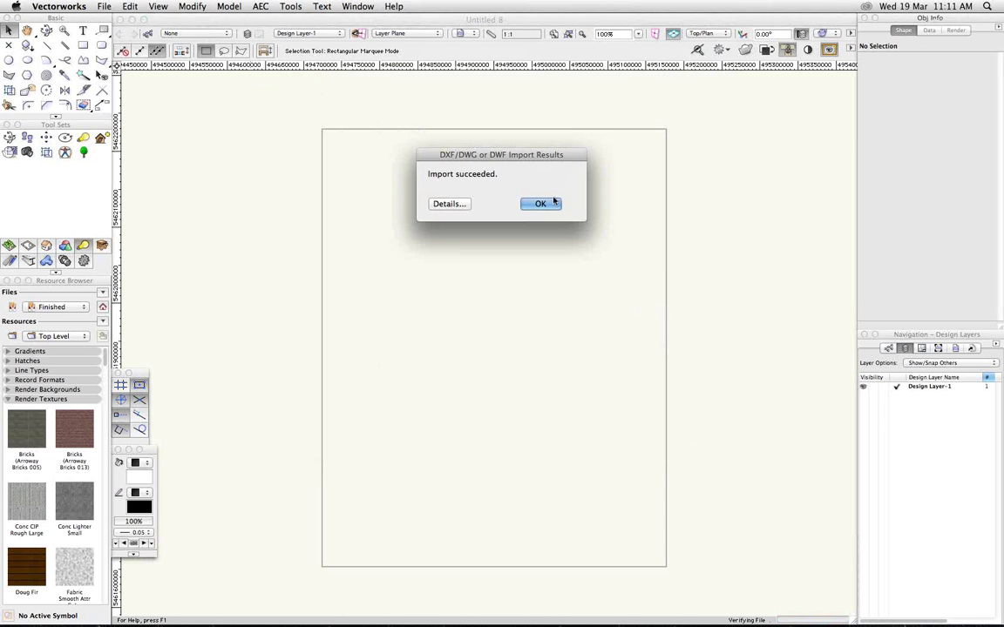
click(540, 203)
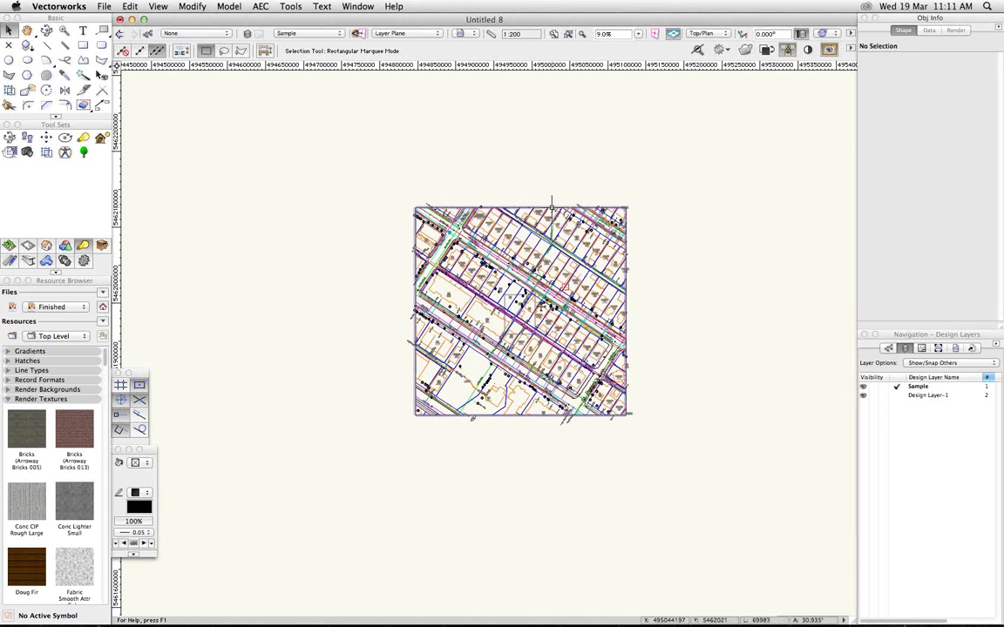
- Save the drawing with the imported site data as Imported Site Plan.vwx in the Webinar Files folder
scroll(532, 337, up, 2)
scroll(531, 335, up, 6)
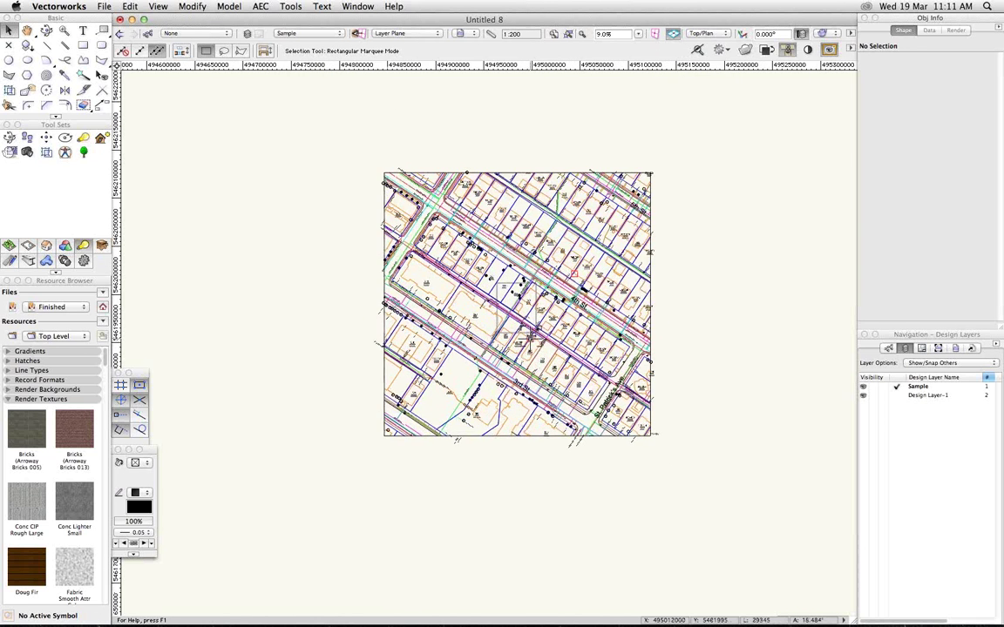
scroll(532, 335, up, 2)
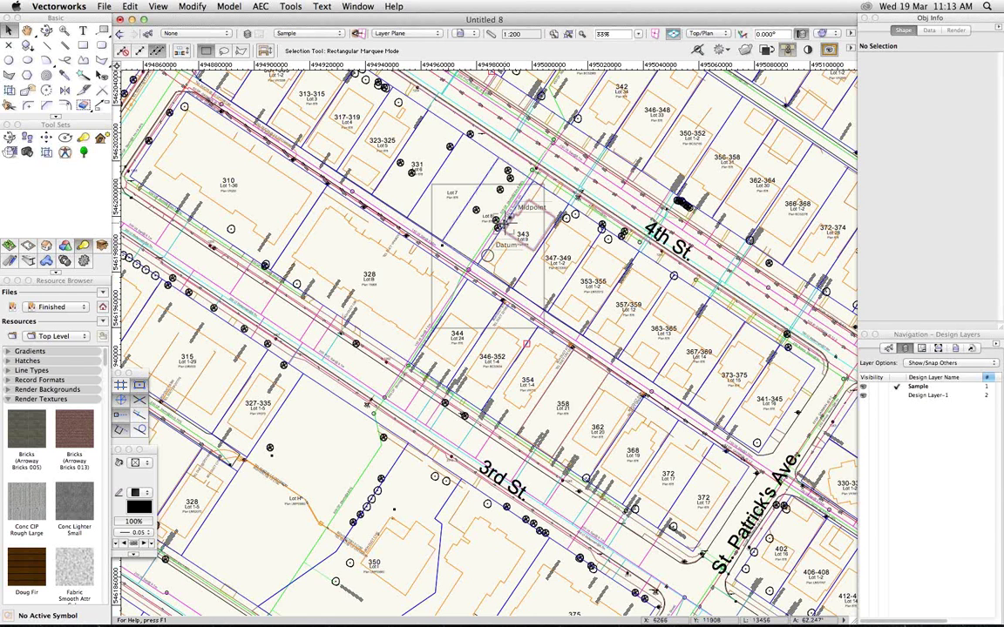
scroll(508, 220, up, 5)
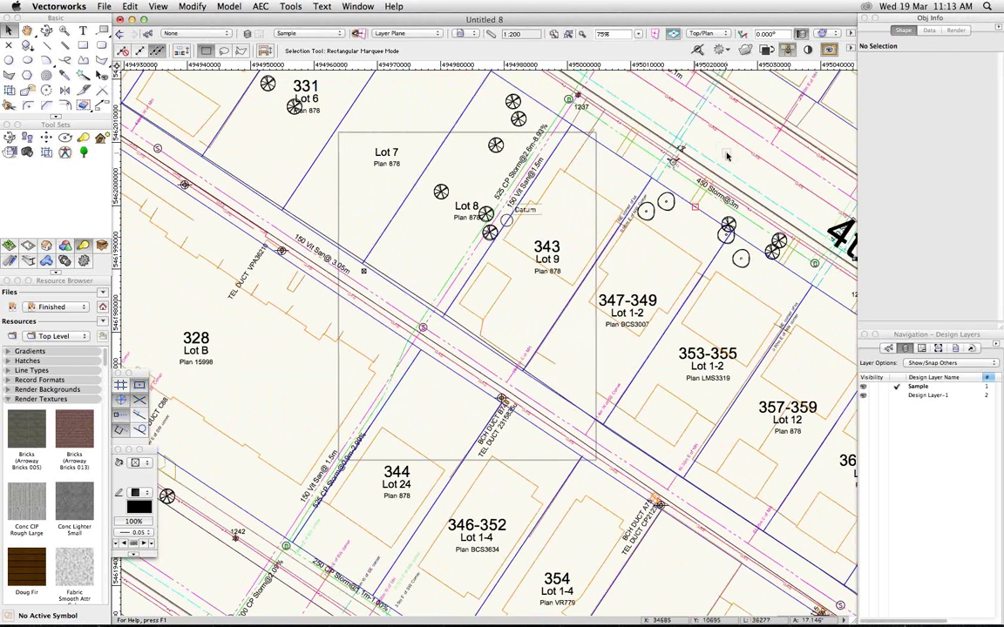
key(super+s)
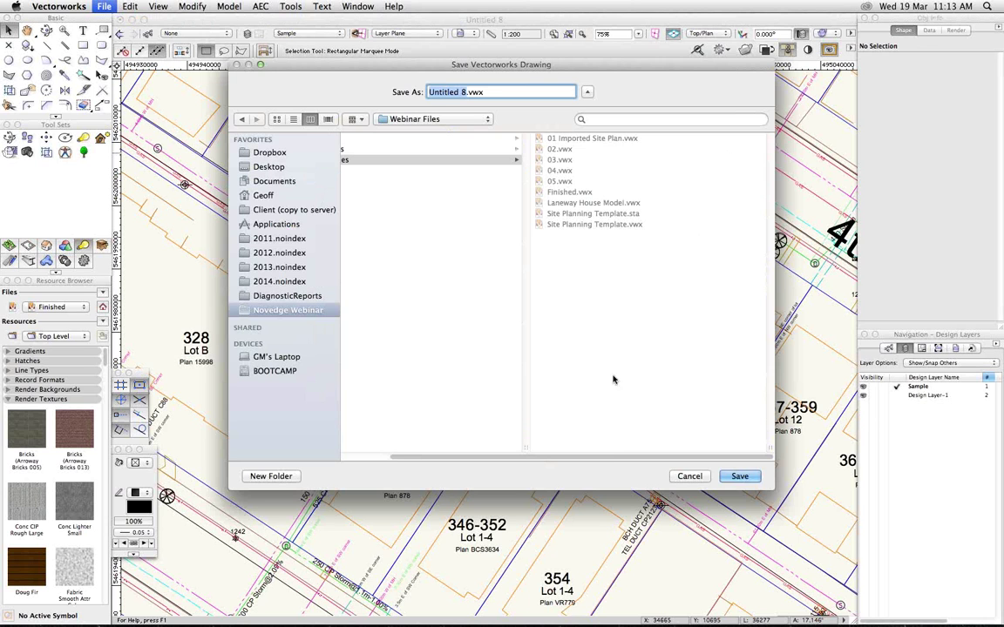
drag(610, 457, 522, 448)
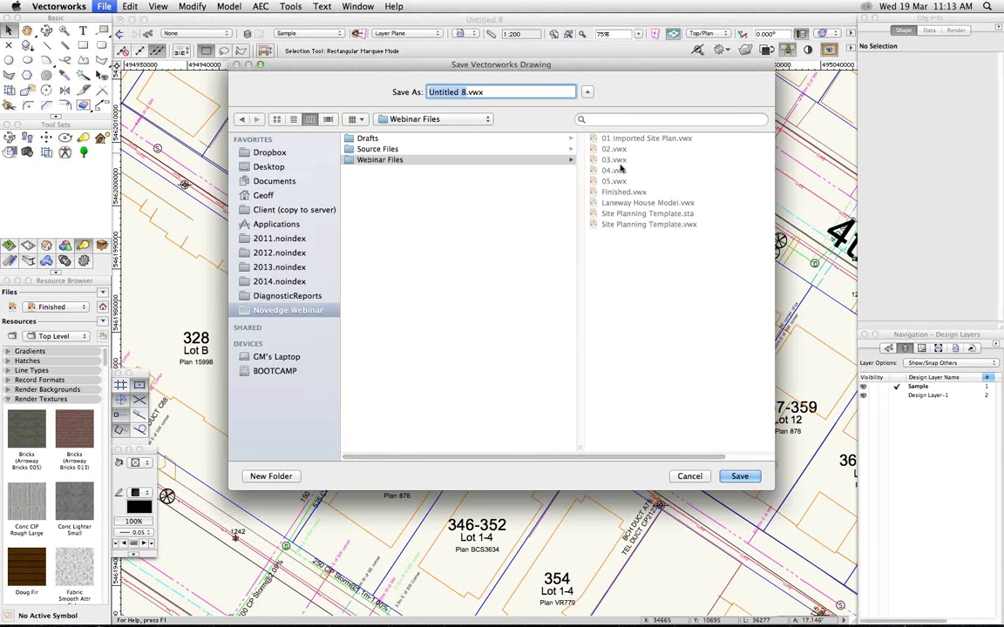
click(602, 137)
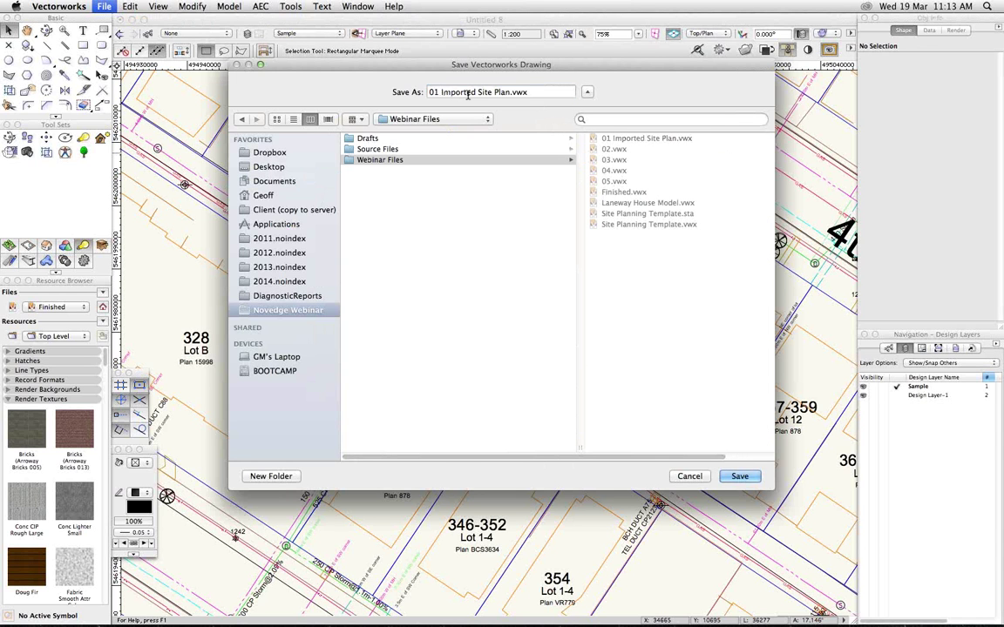
click(442, 92)
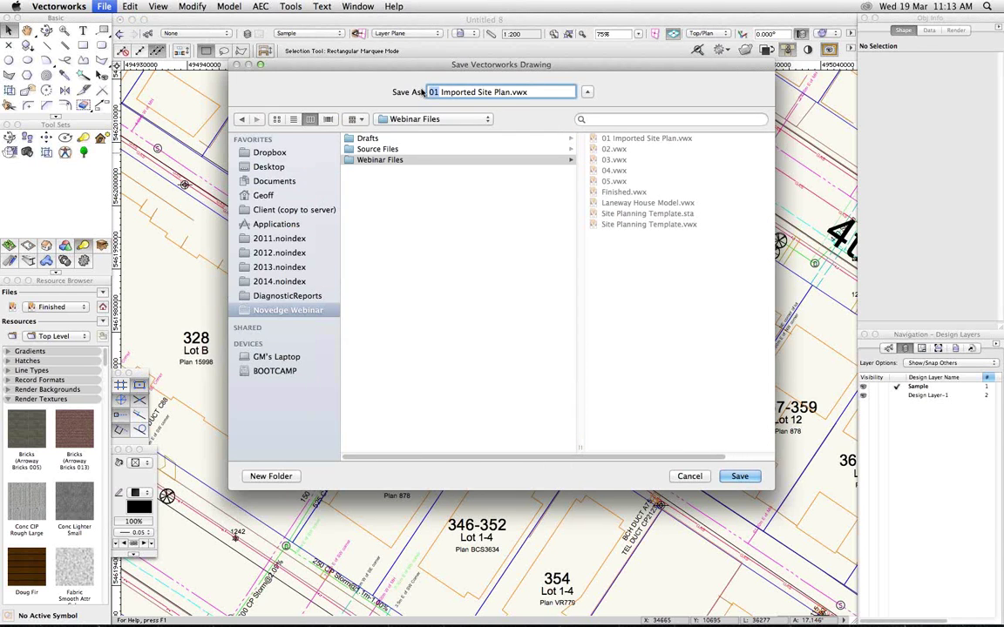
key(BackSpace)
key(BackSpace)
key(BackSpace)
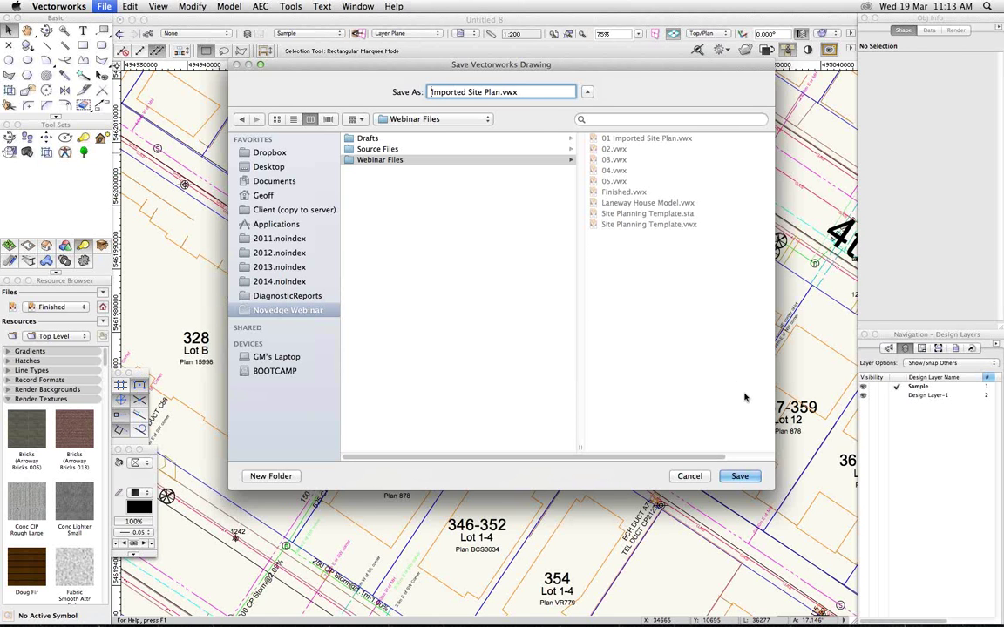
key(Return)
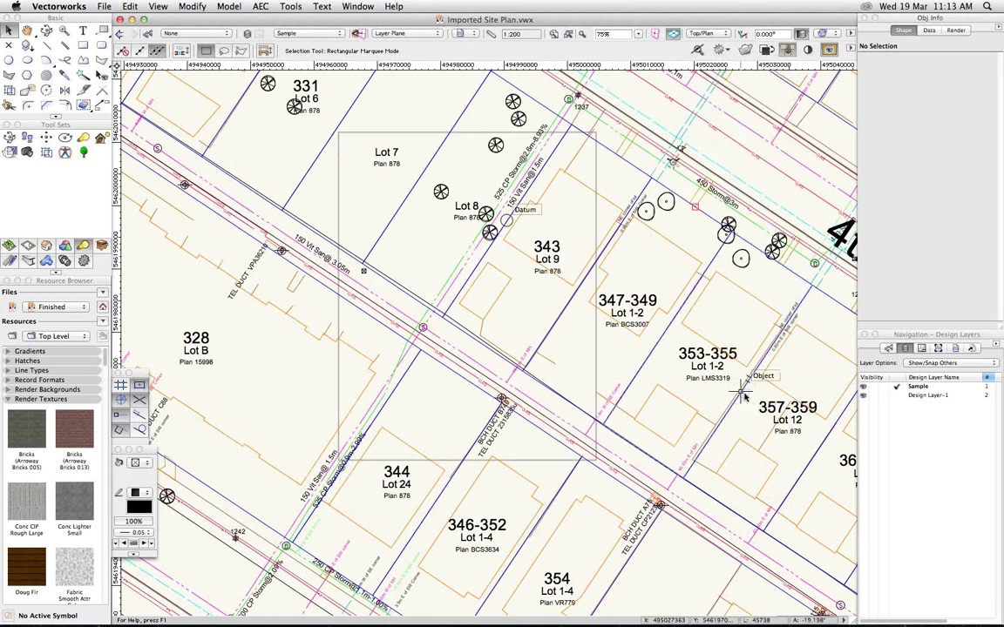
- Open Site Planning Template.sta from the Webinar Files folder as a new drawing
key(super+o)
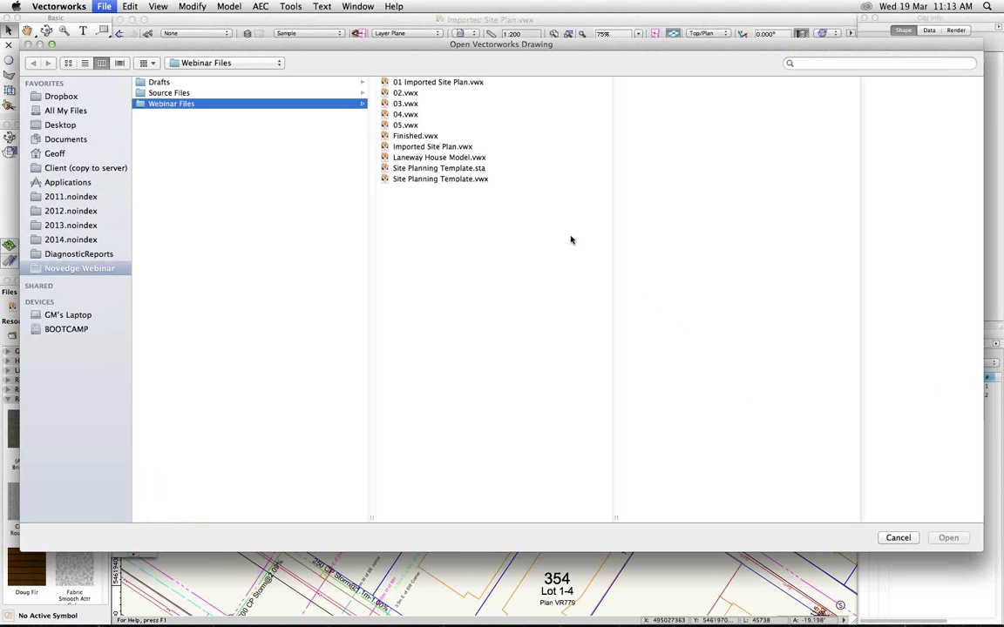
click(458, 169)
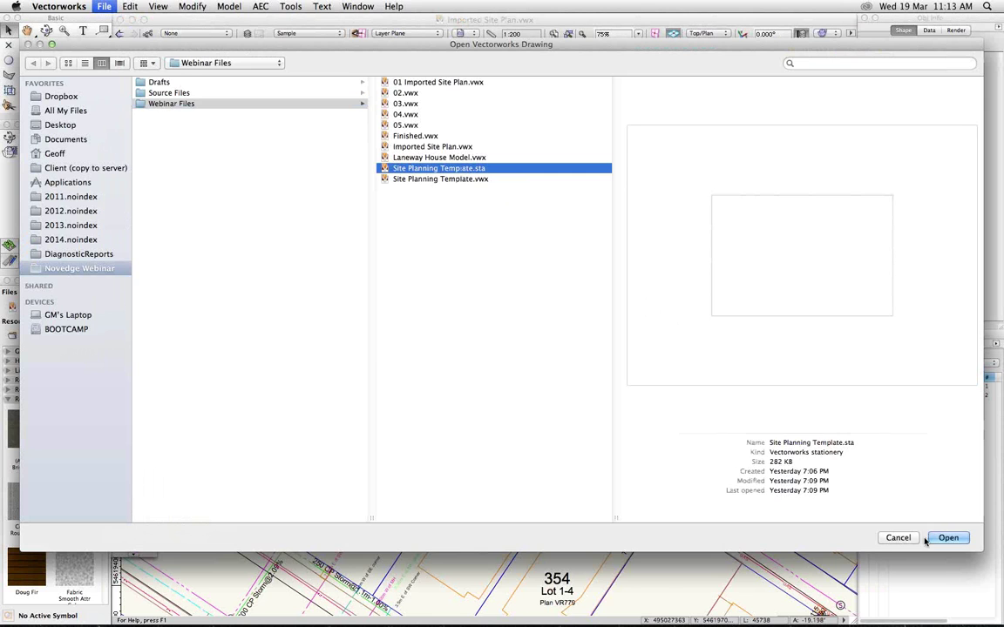
click(938, 539)
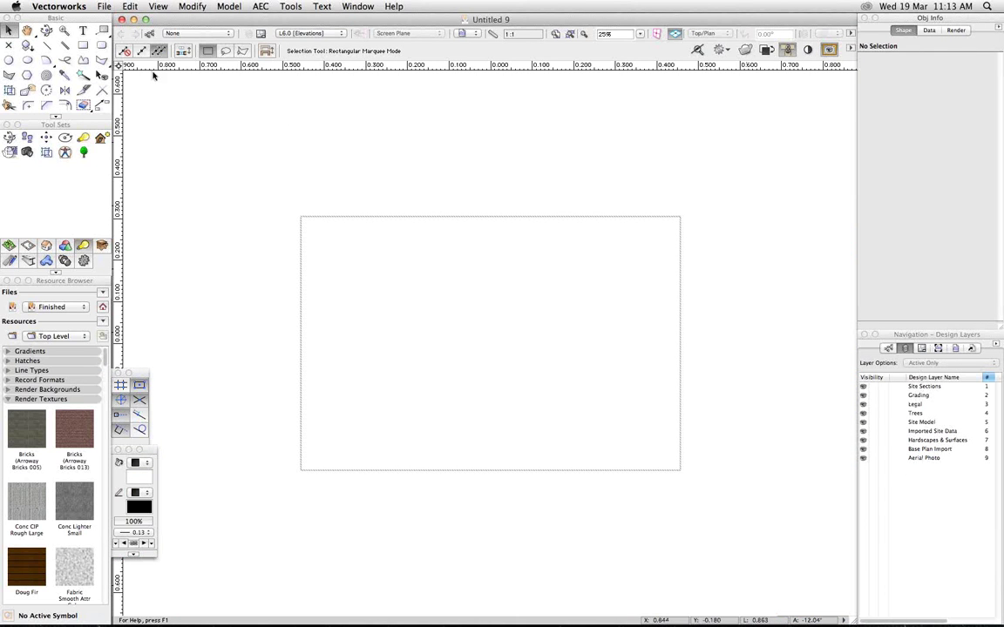
click(170, 33)
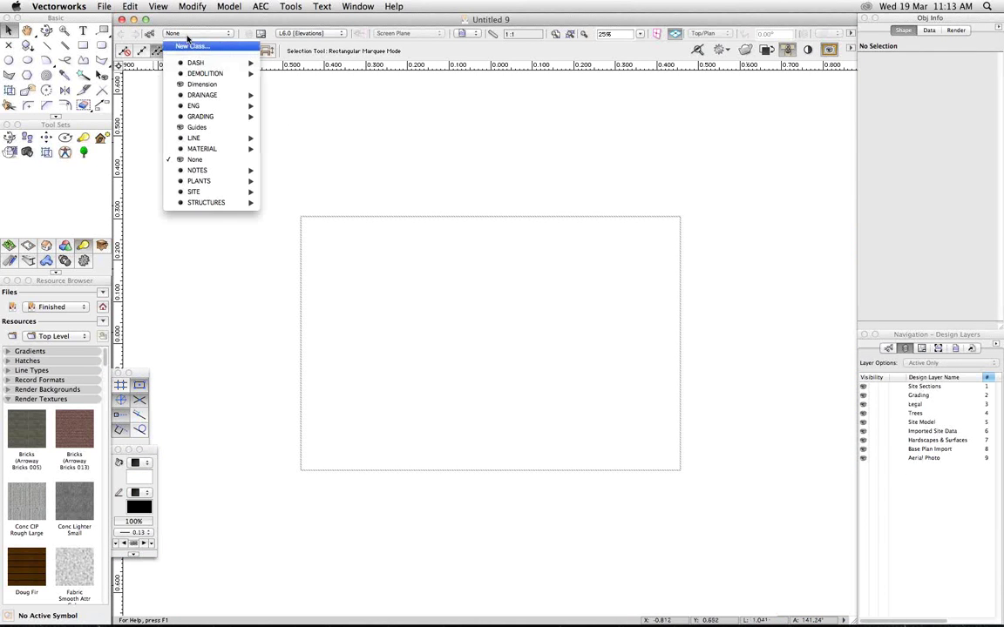
click(311, 122)
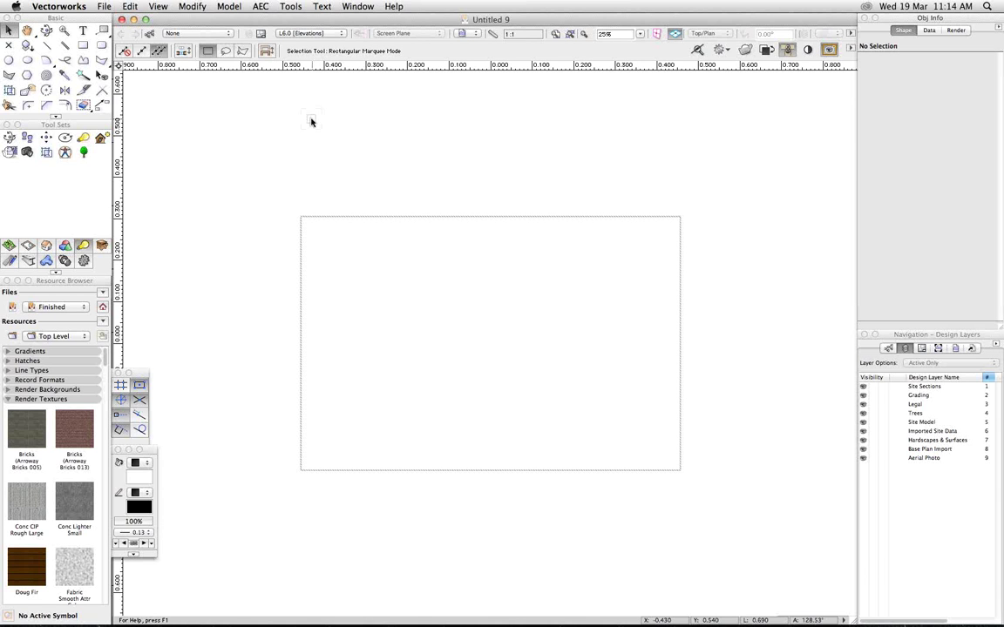
click(157, 7)
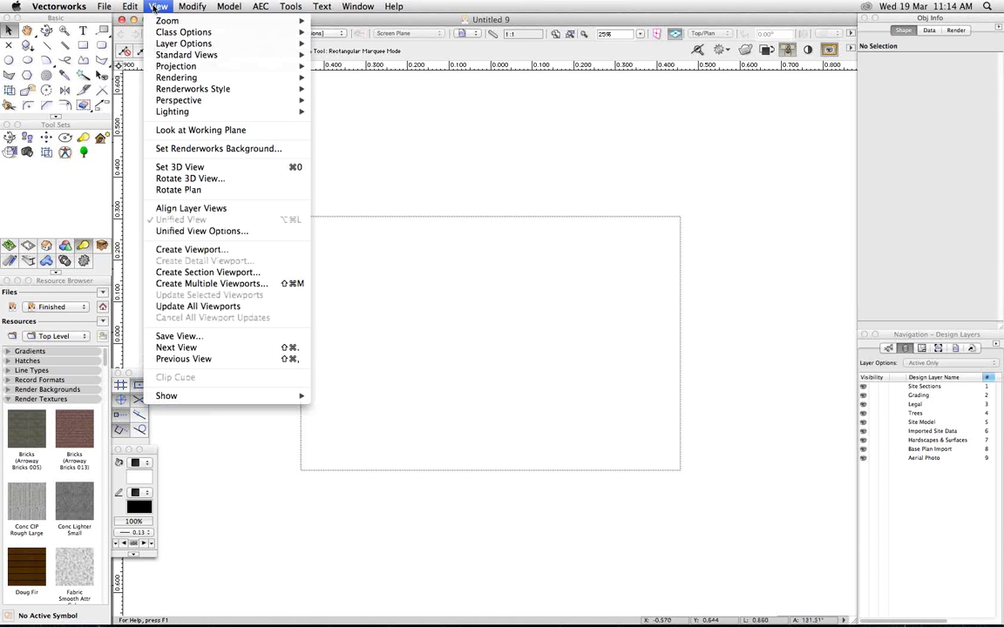
click(154, 6)
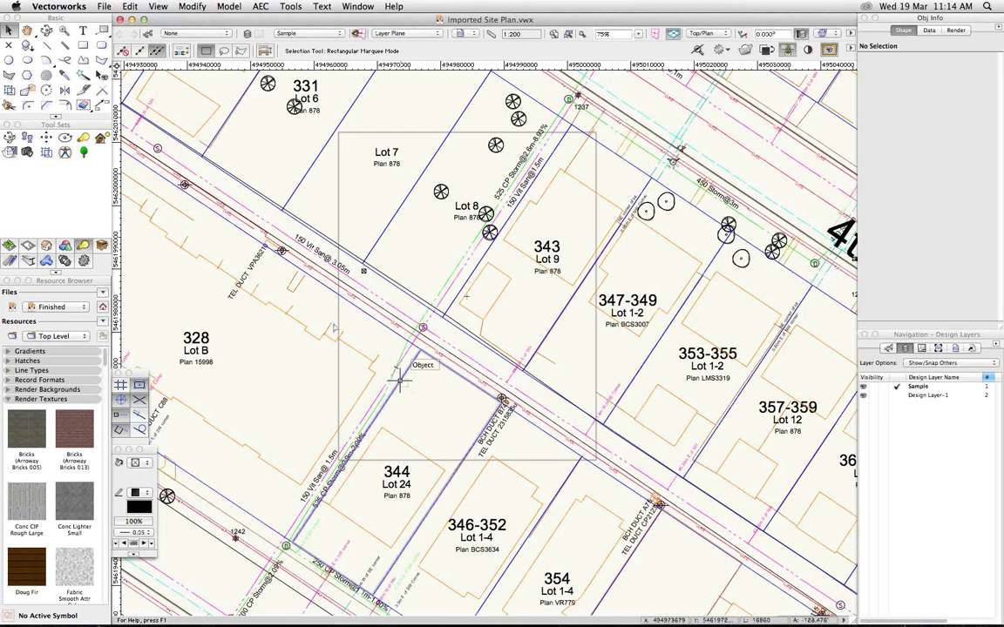
- In Imported Site Plan.vwx, set the document's length units to Meters
click(101, 7)
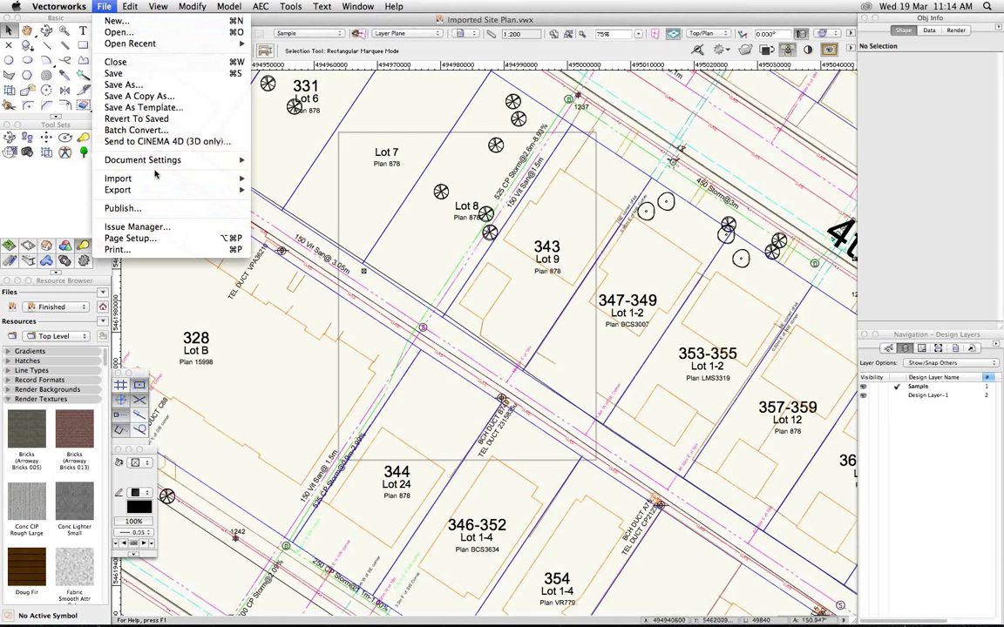
mouse_move(144, 159)
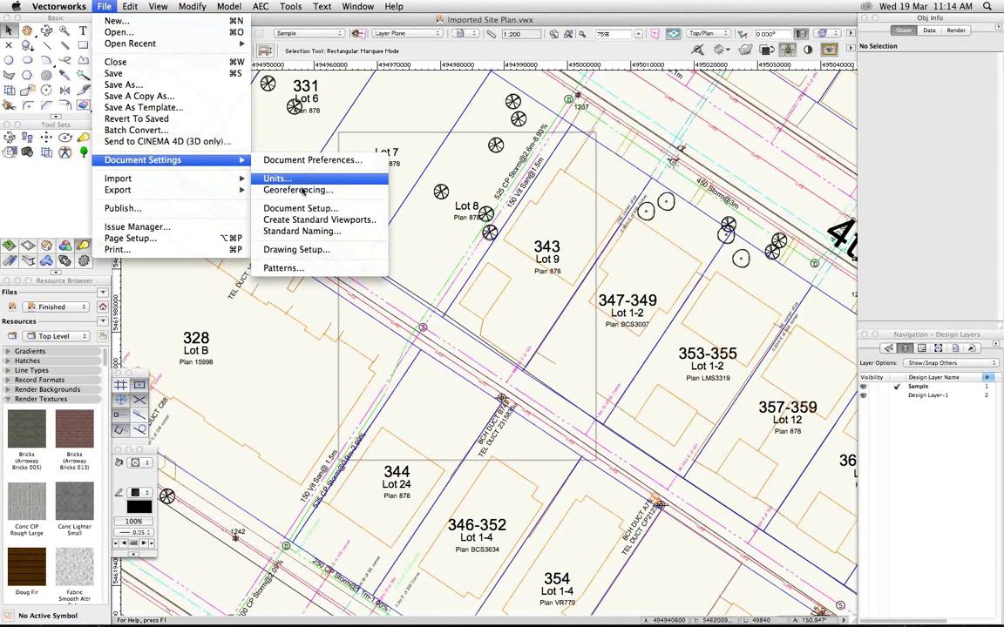
click(270, 179)
click(367, 128)
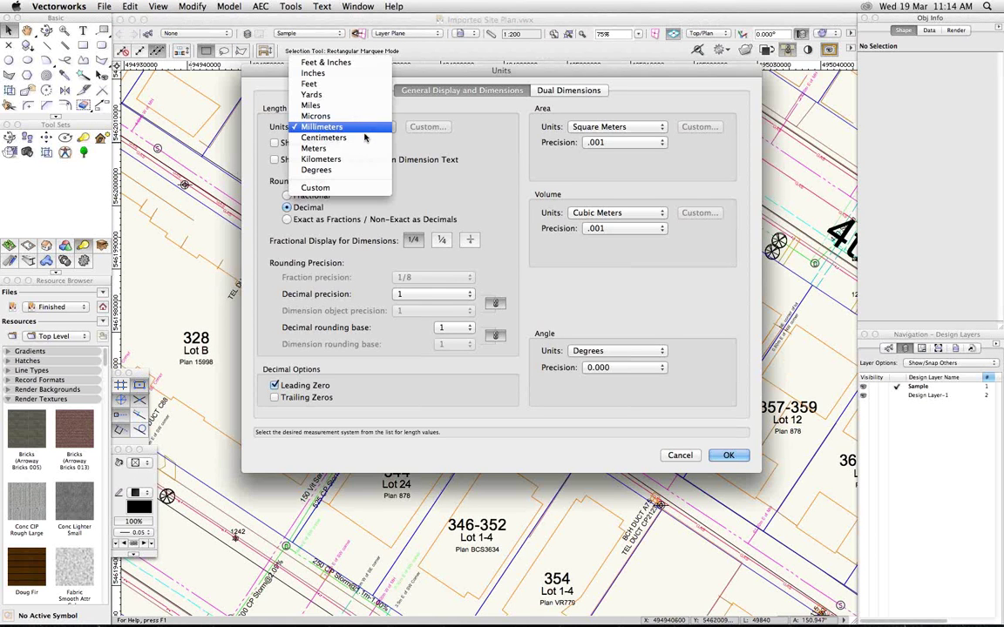
click(357, 148)
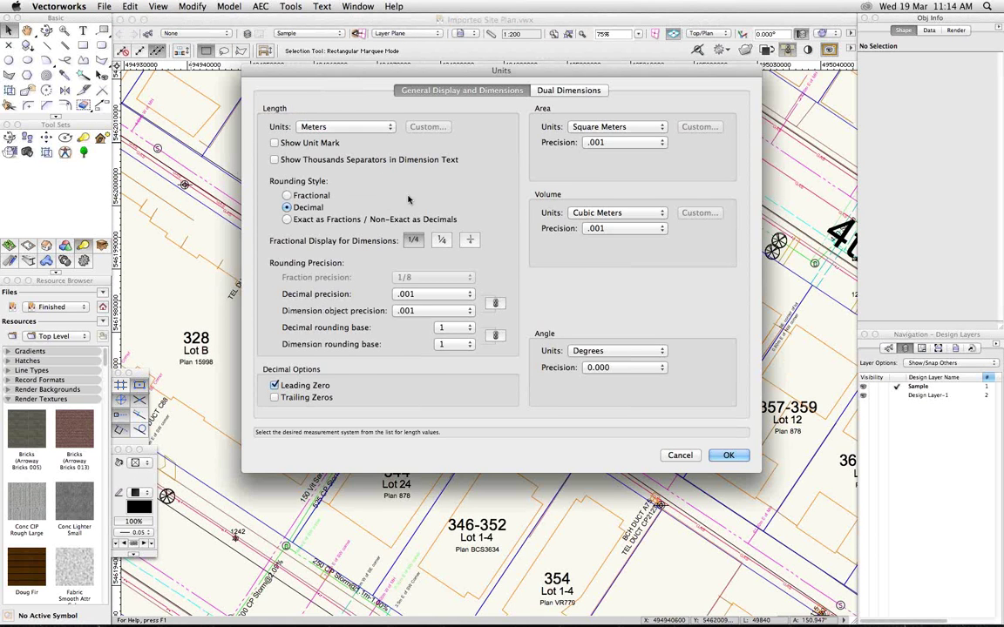
click(728, 455)
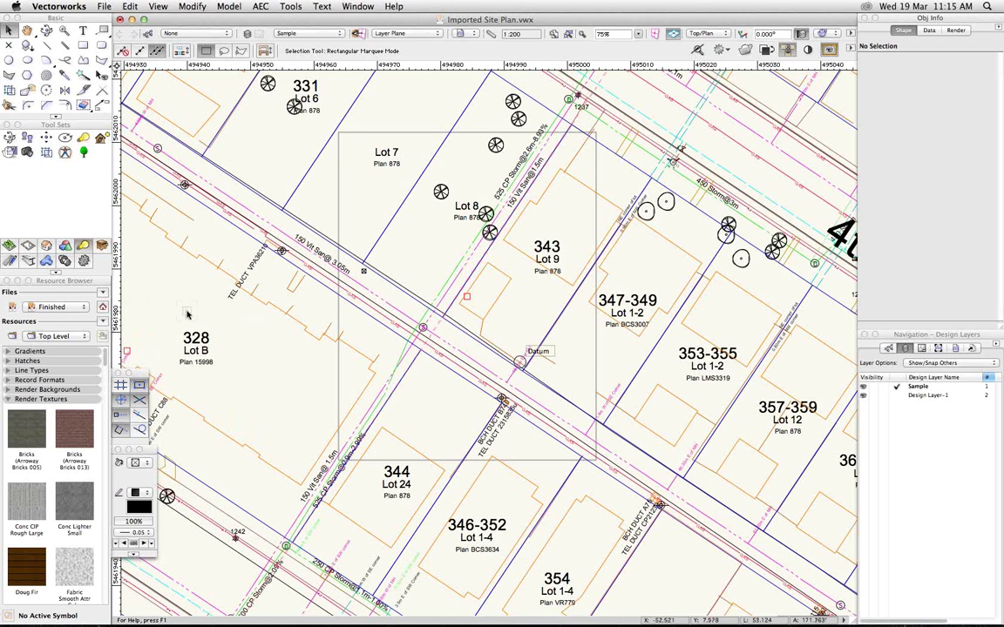
- Switch to the Untitled 9 template drawing and make the Base Plan Import design layer active
click(355, 7)
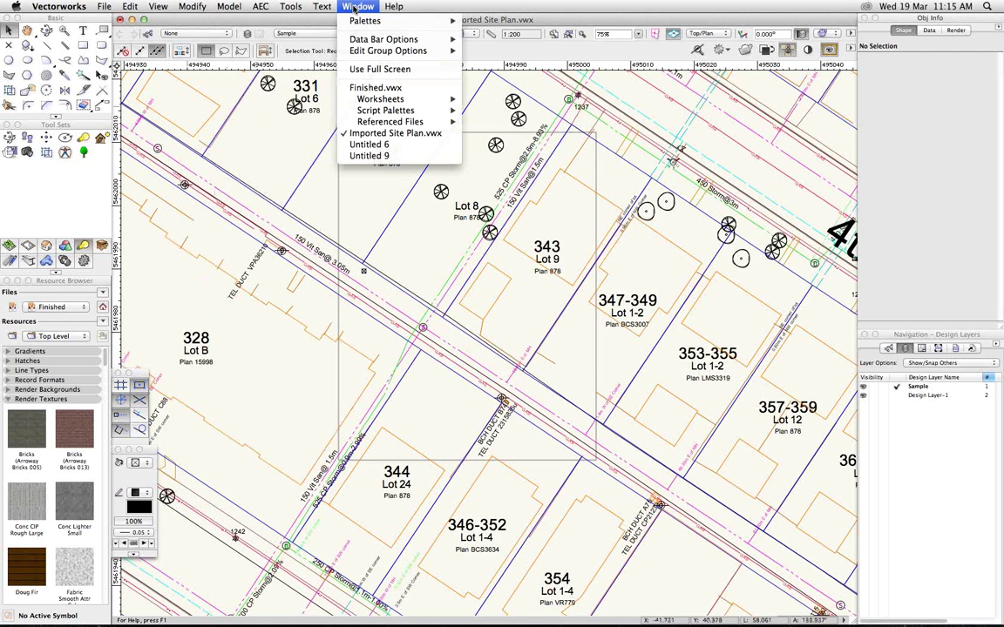
click(377, 156)
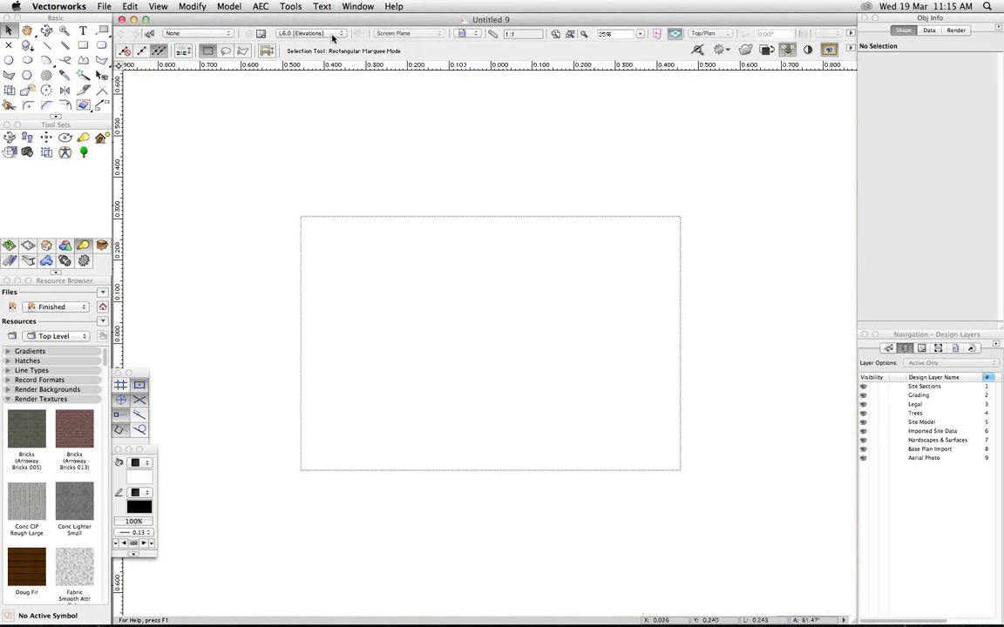
click(300, 33)
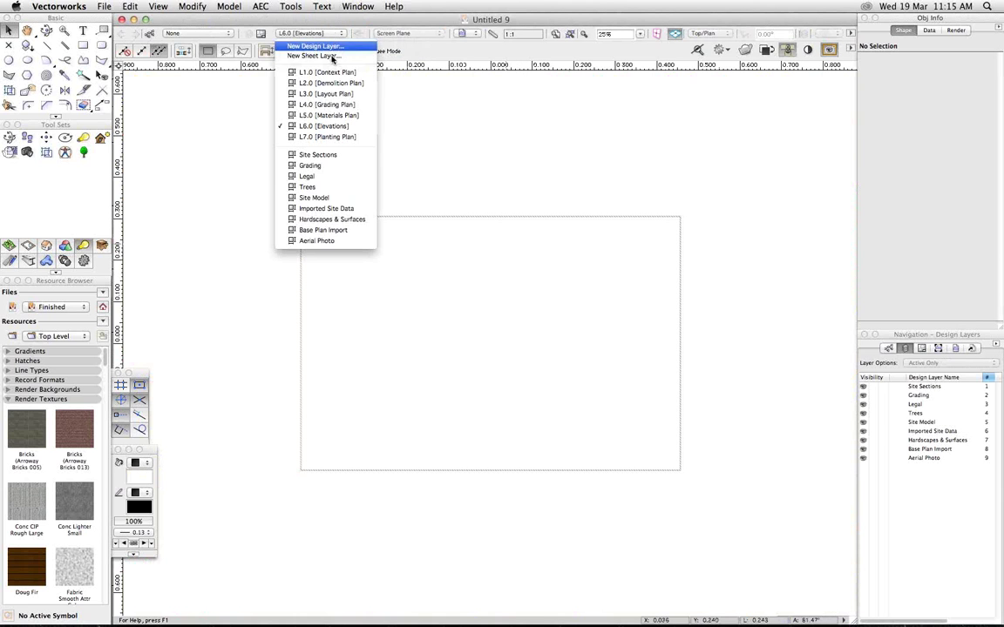
click(325, 230)
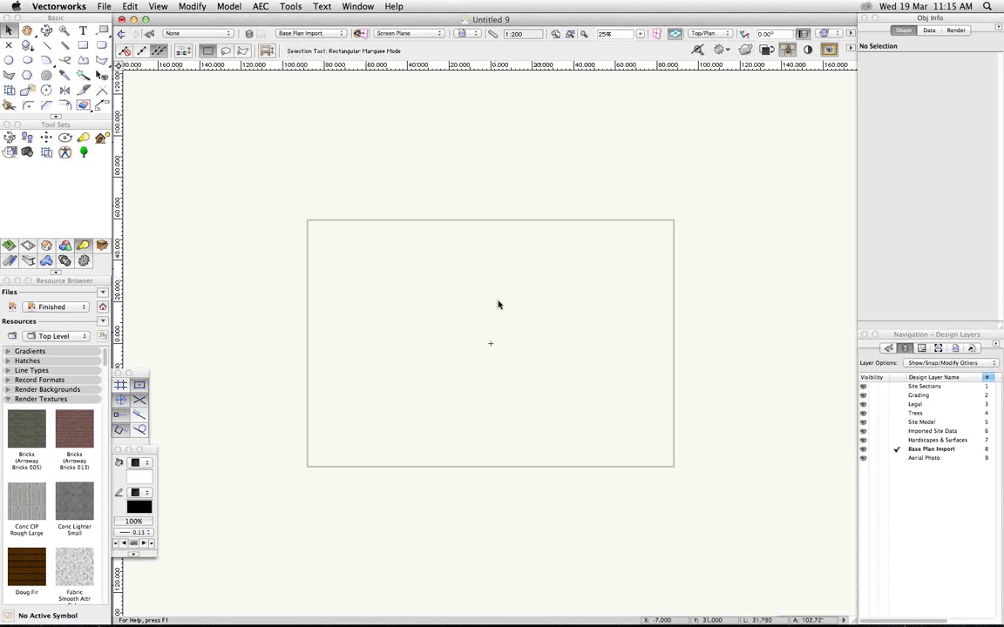
- Set the user origin so the center point of the page has coordinates X 494980 and Y 5461980
click(292, 6)
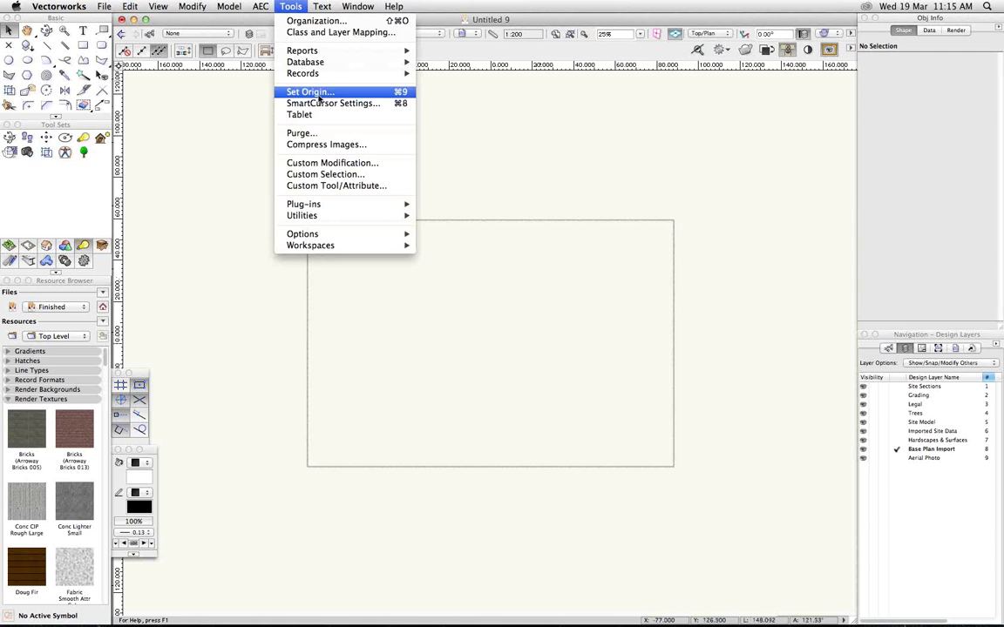
click(319, 94)
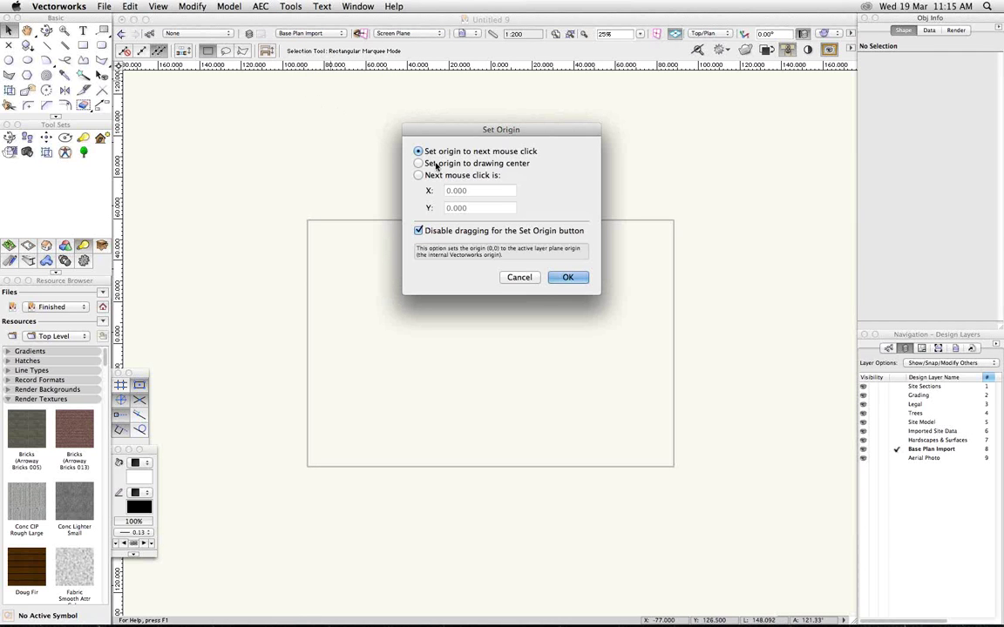
click(421, 175)
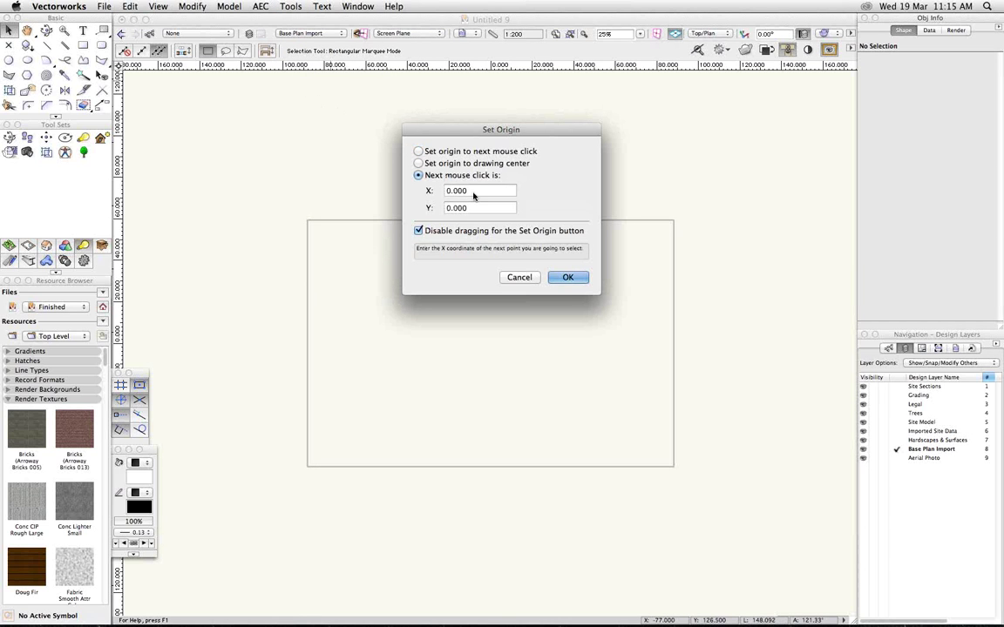
drag(473, 193, 440, 190)
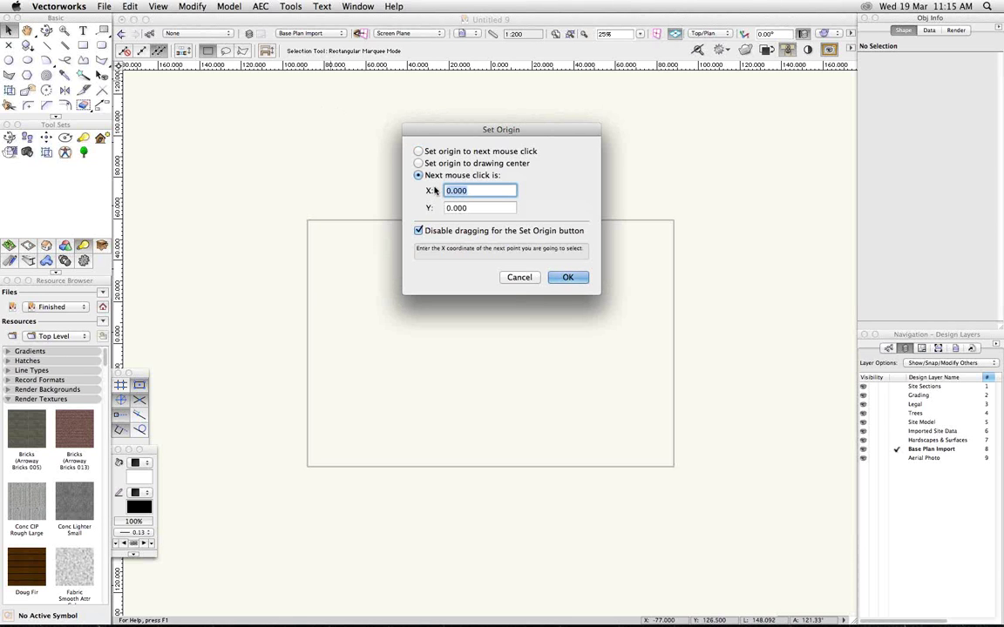
text(494980)
key(Tab)
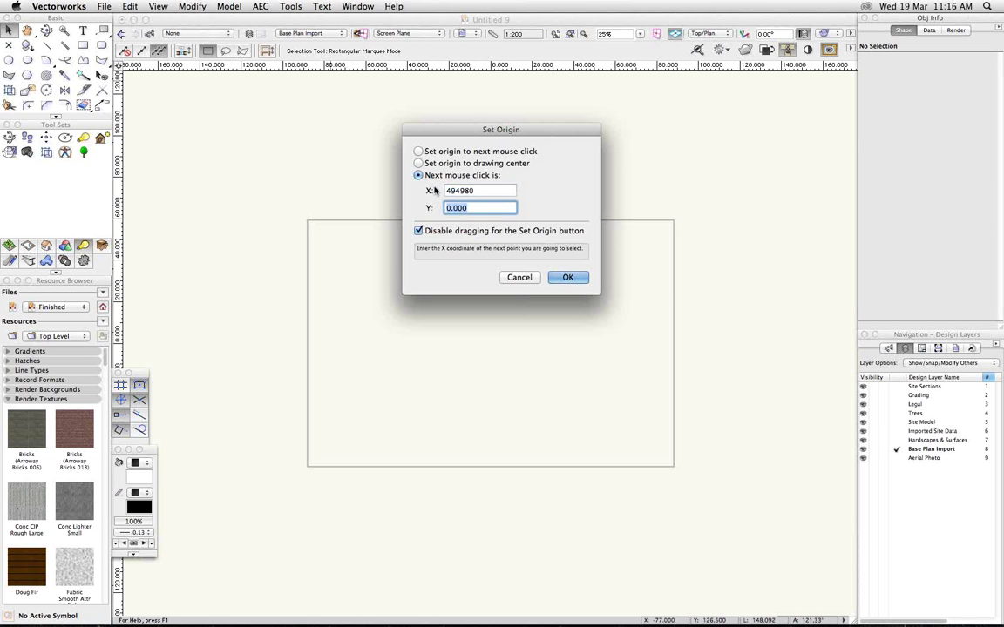
text(5461980)
click(568, 277)
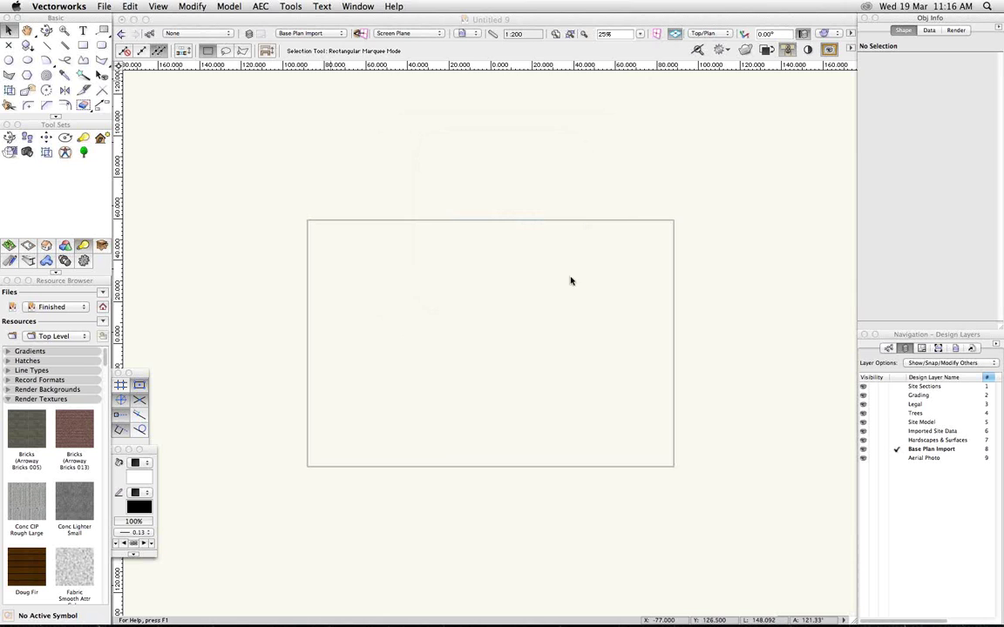
click(491, 343)
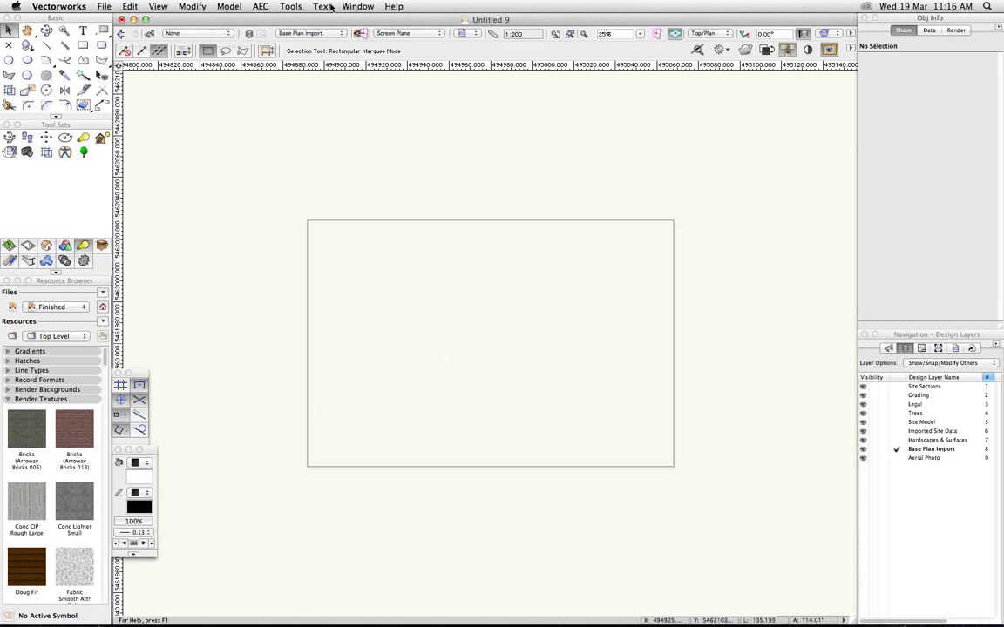
- Begin a new viewport and assign it to the Base Plan Import design layer
click(150, 7)
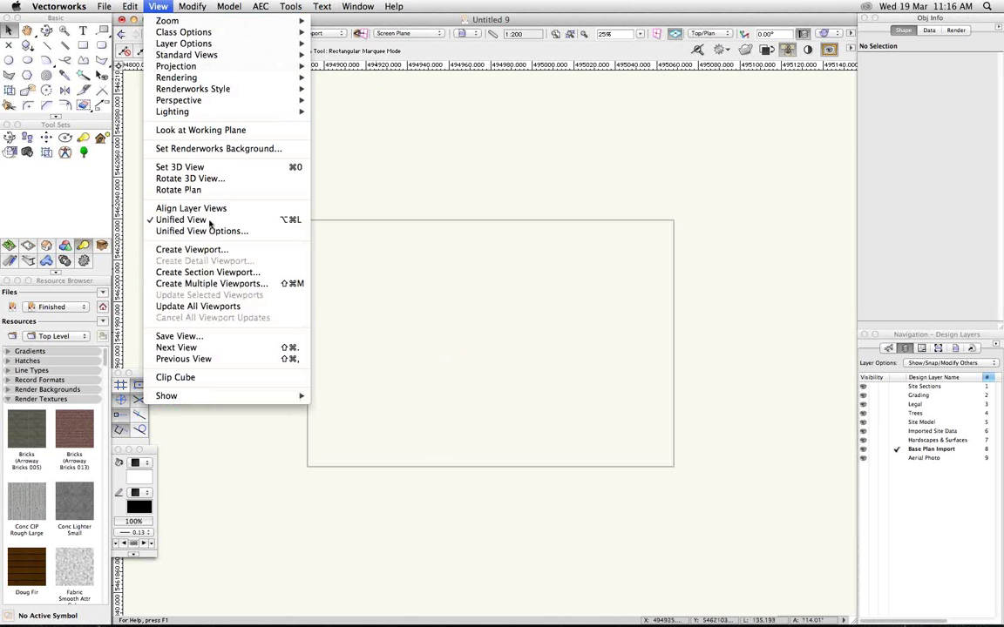
click(218, 250)
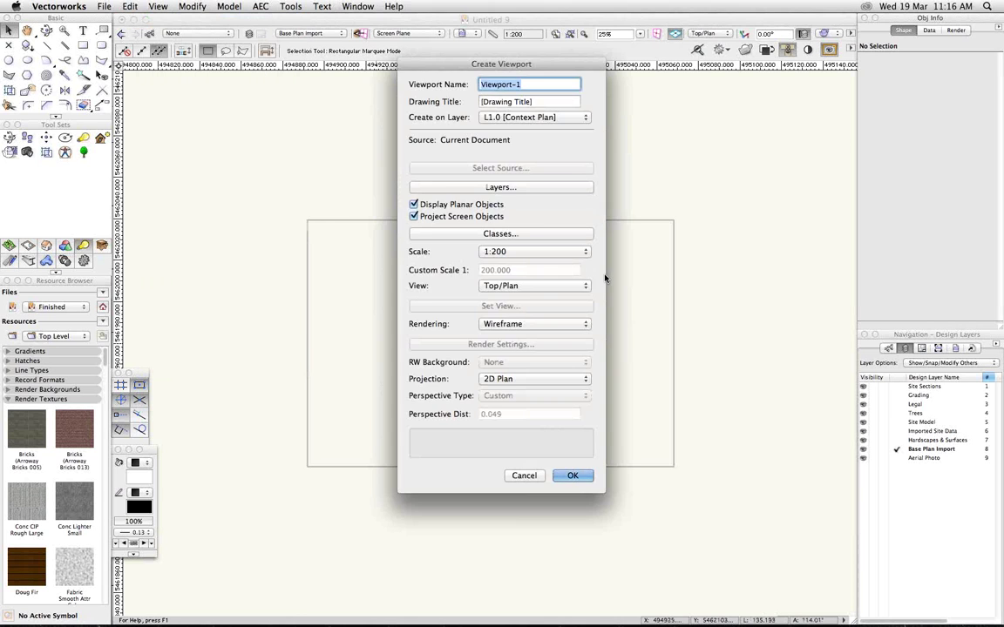
click(540, 119)
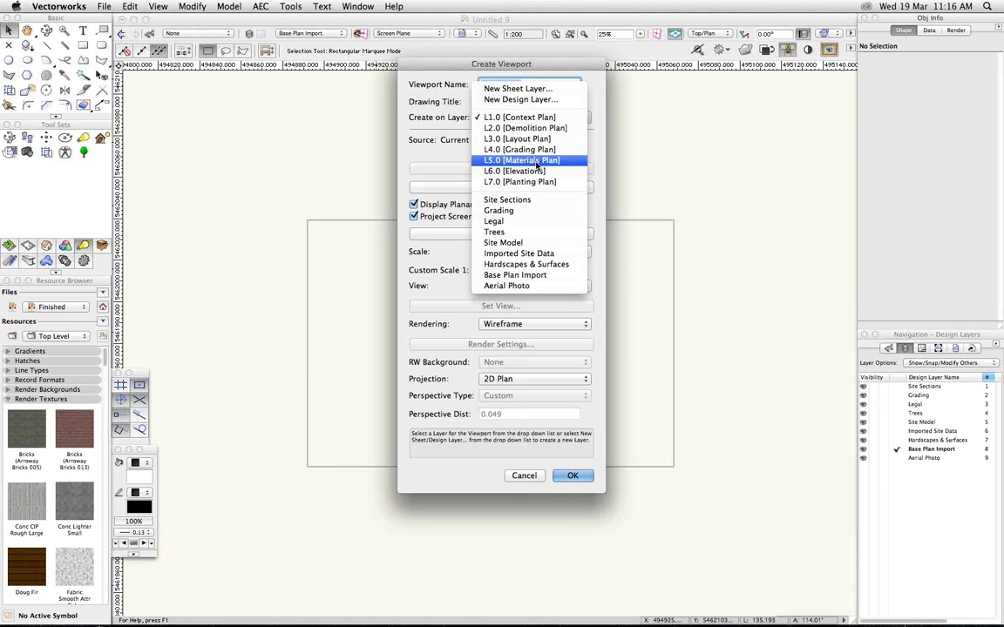
click(523, 274)
- Use Imported Site Plan.vwx from Webinar Files as the viewport's external source, a new absolute-path reference, and create the viewport
click(501, 168)
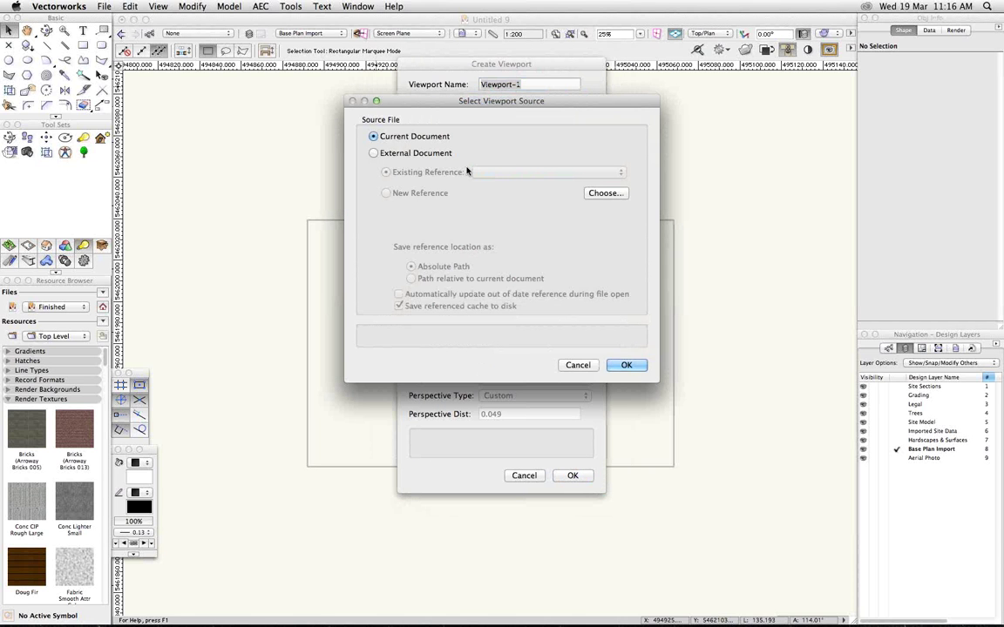
drag(501, 101, 635, 212)
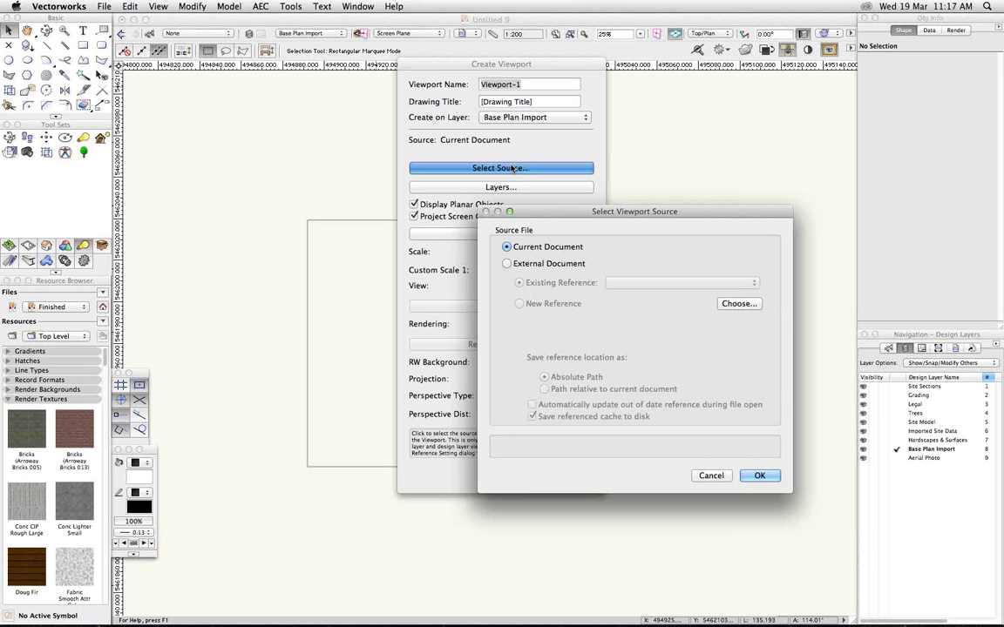
click(562, 263)
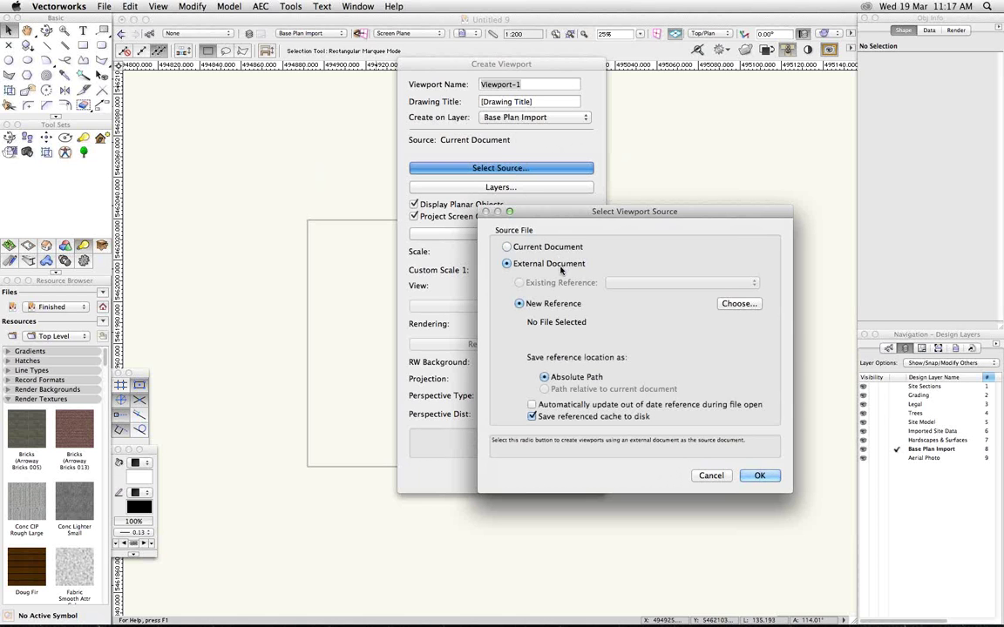
click(739, 303)
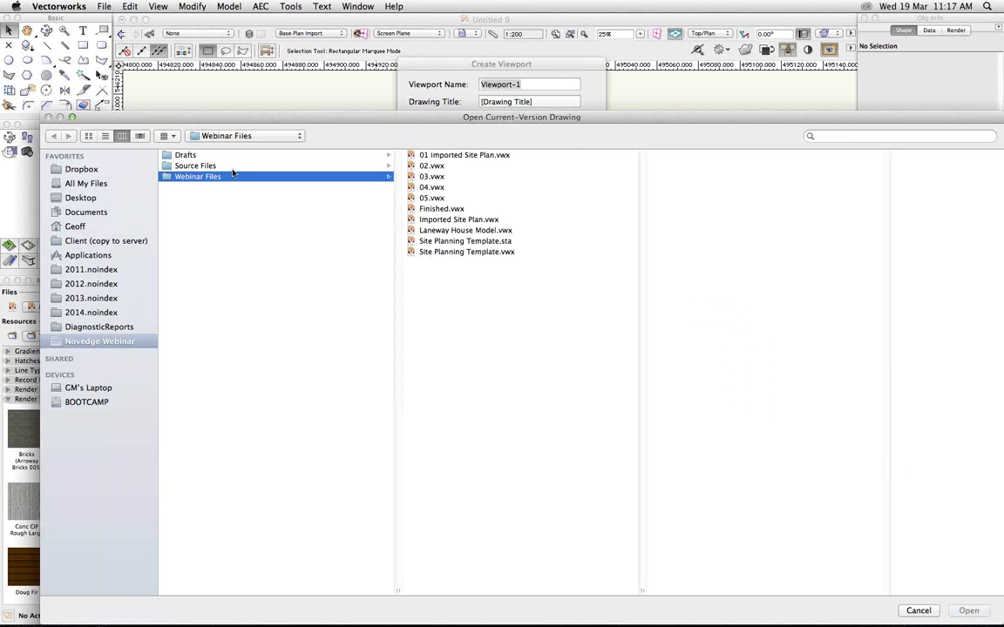
click(232, 166)
click(224, 176)
click(466, 222)
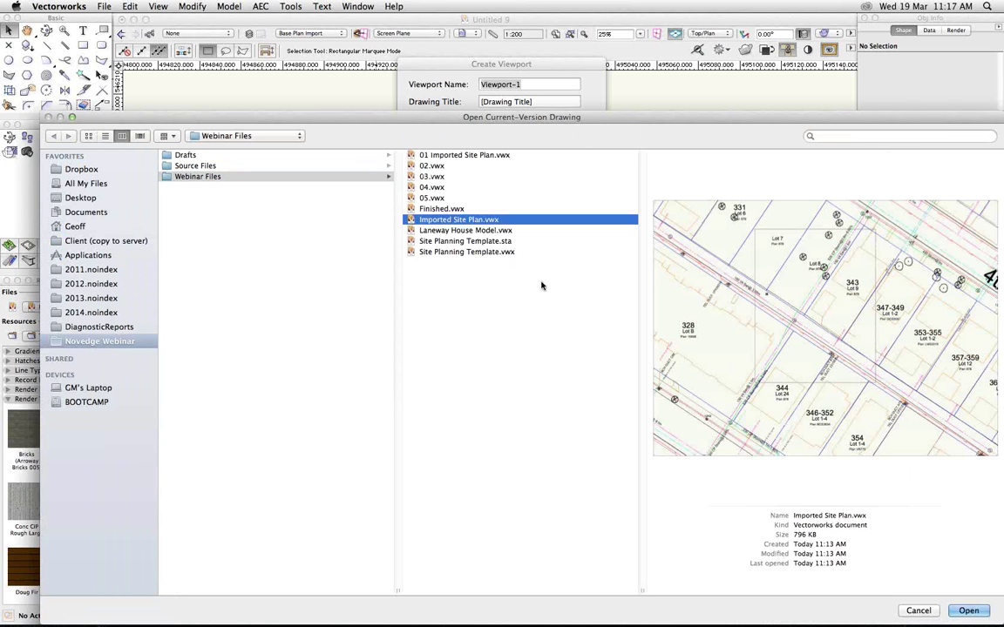
click(968, 611)
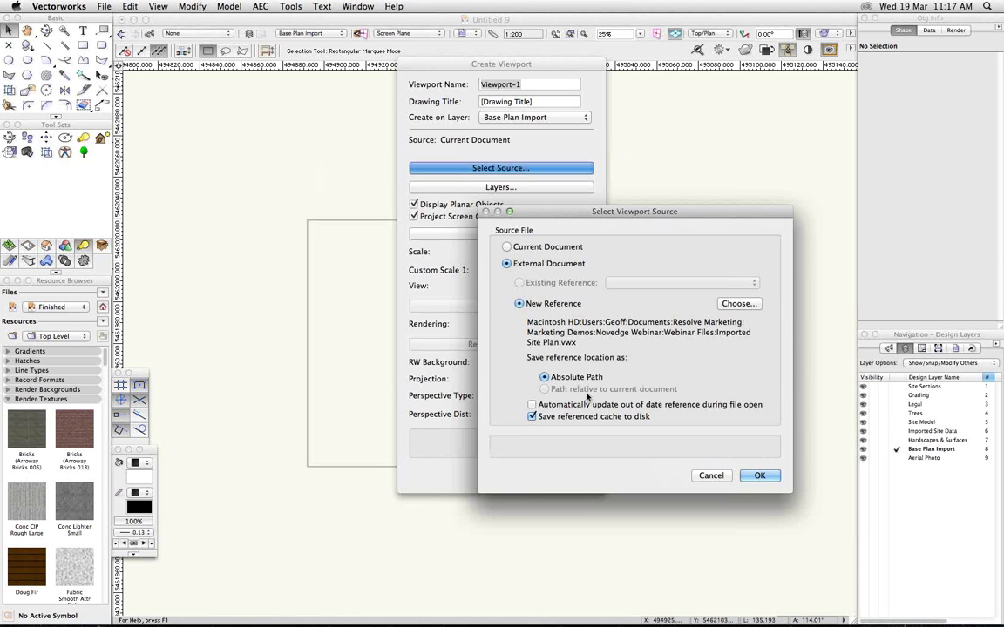
click(759, 474)
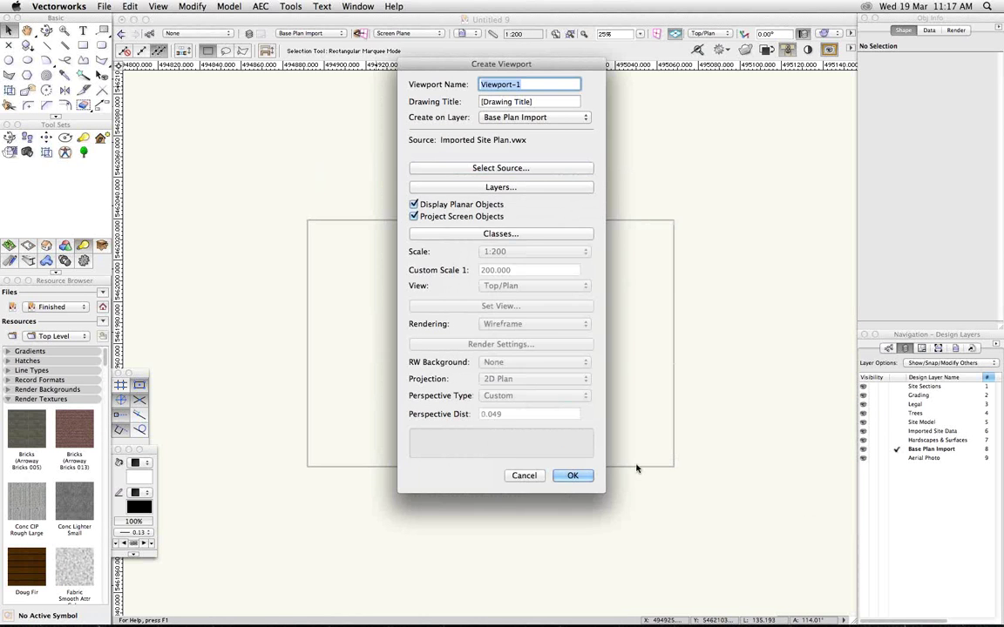
click(572, 479)
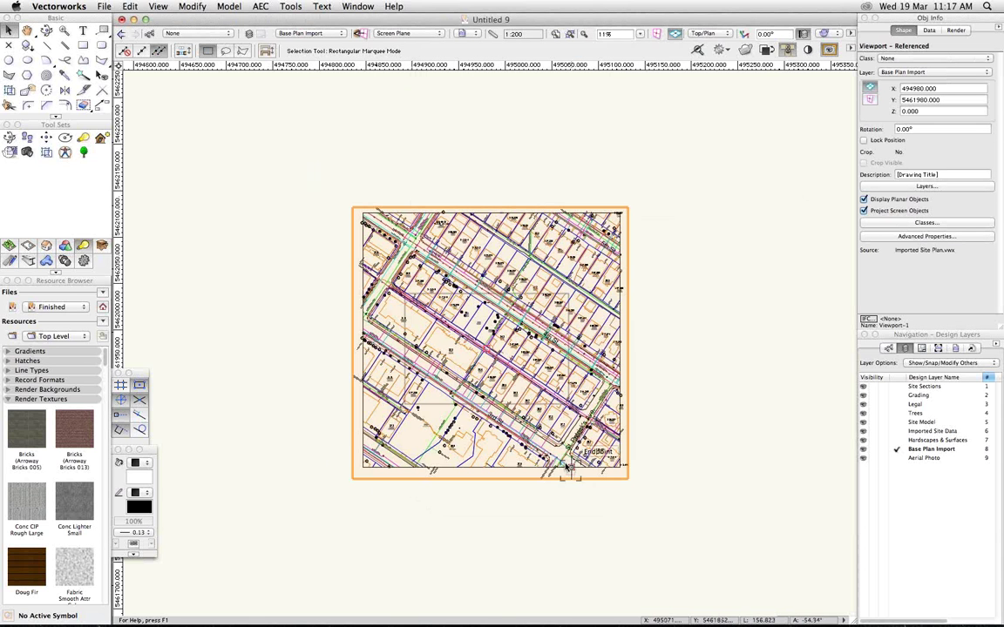
scroll(503, 377, up, 1)
scroll(503, 377, up, 4)
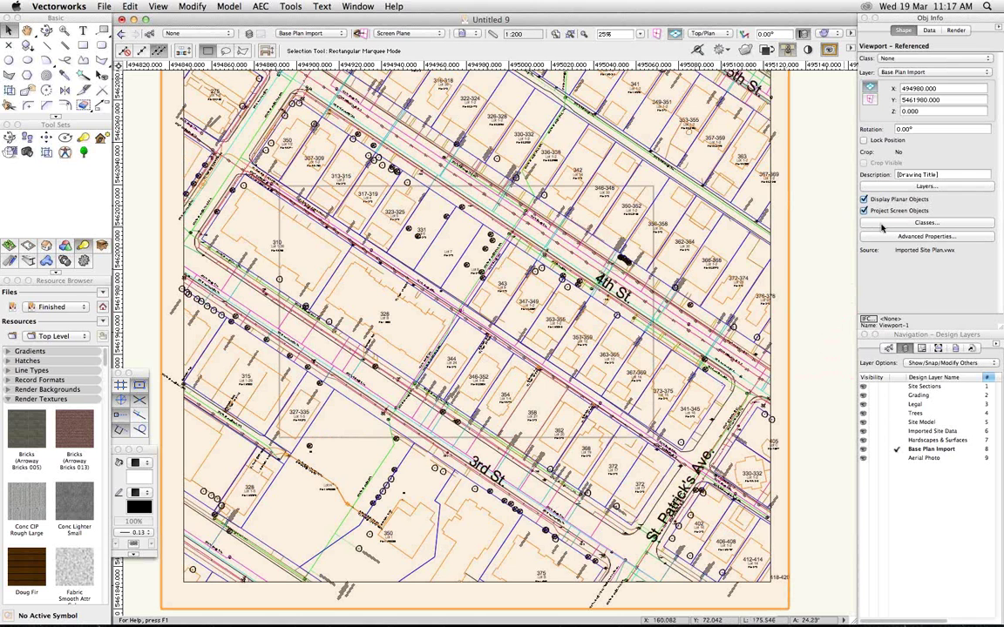
- Import the image Sample ortho photo med res.tif from Source Files with JPEG compression and no reference, accepting the world-file placement
click(890, 348)
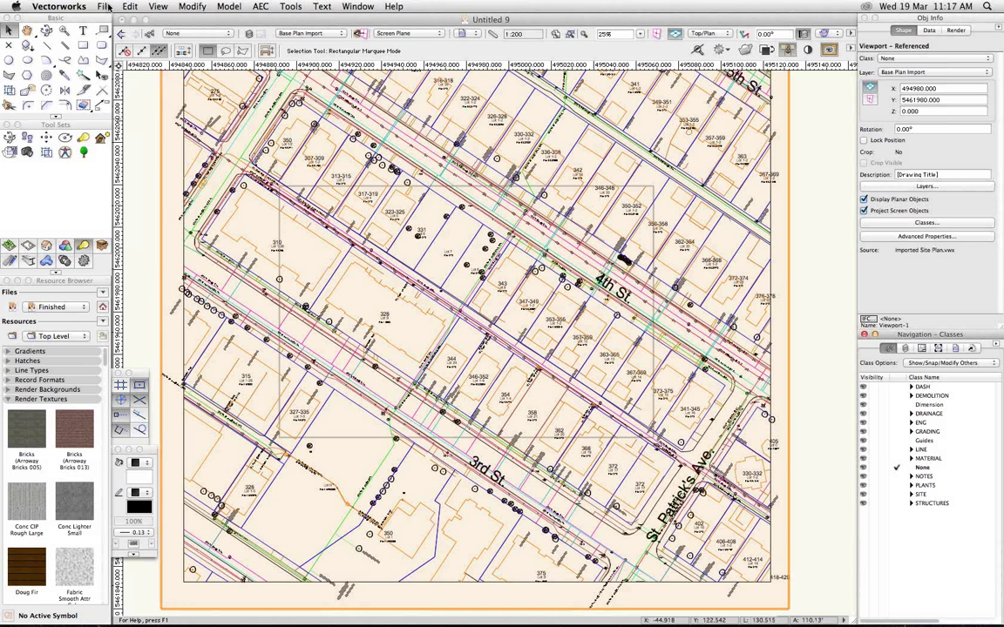
click(104, 6)
mouse_move(122, 177)
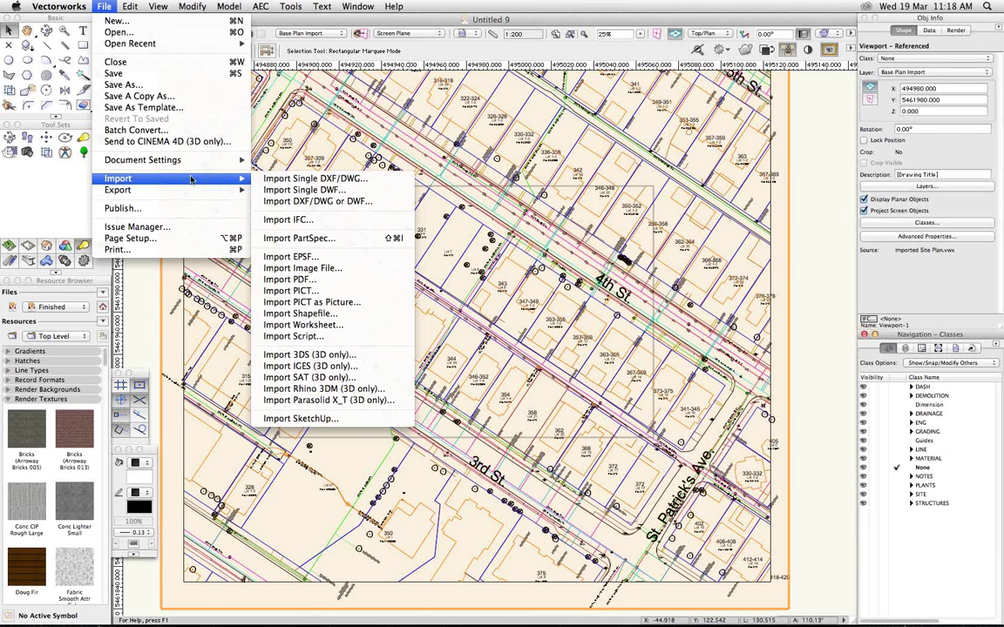
click(330, 268)
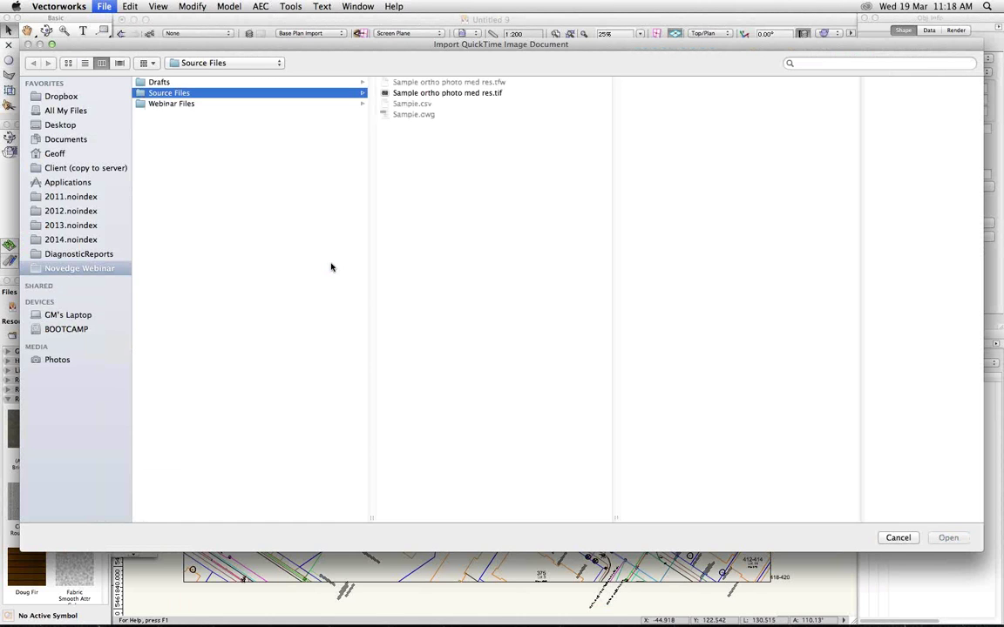
click(446, 93)
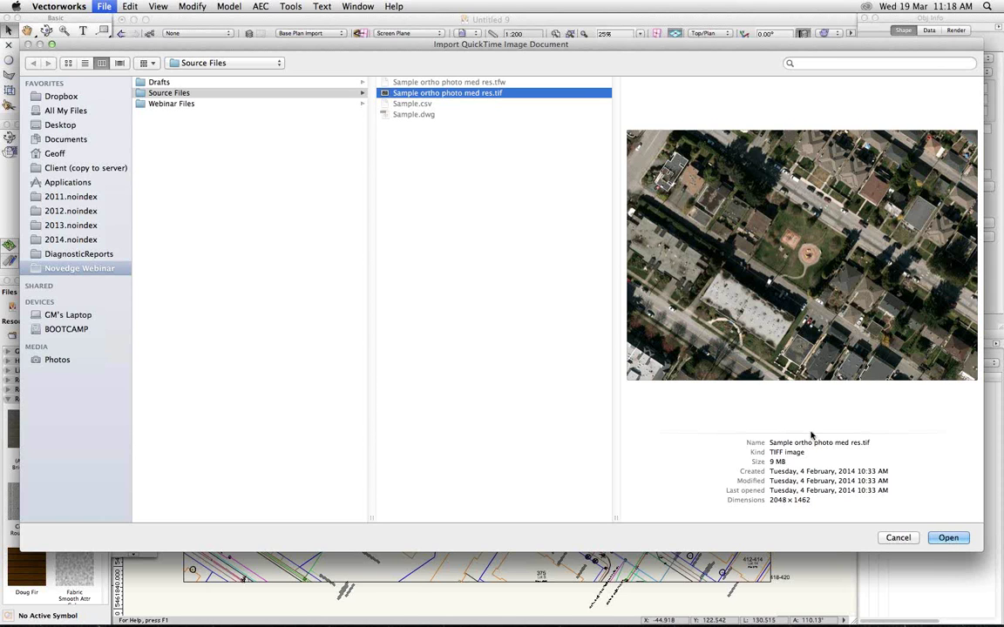
click(947, 538)
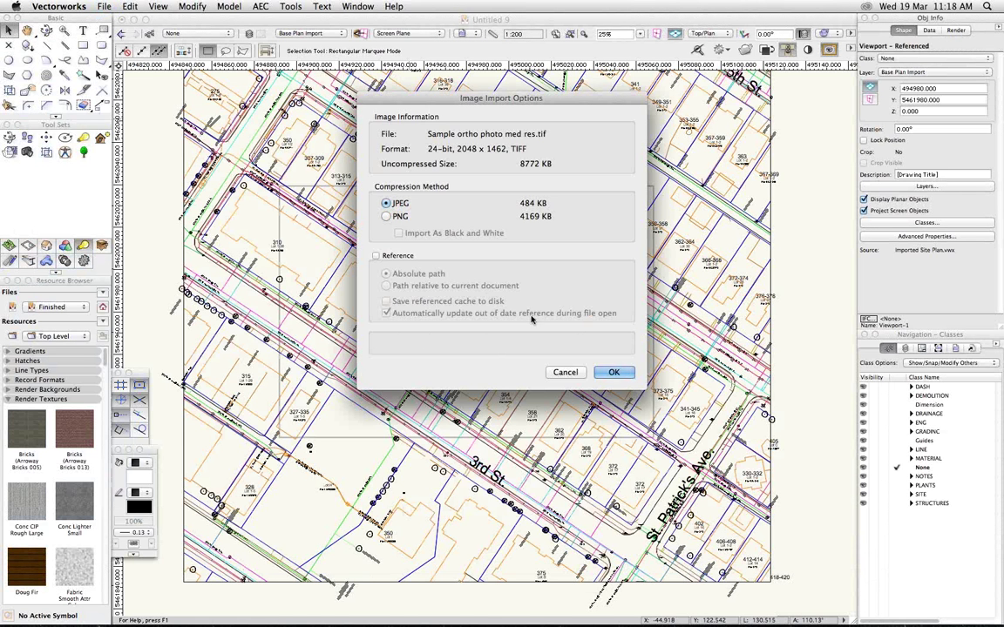
click(615, 373)
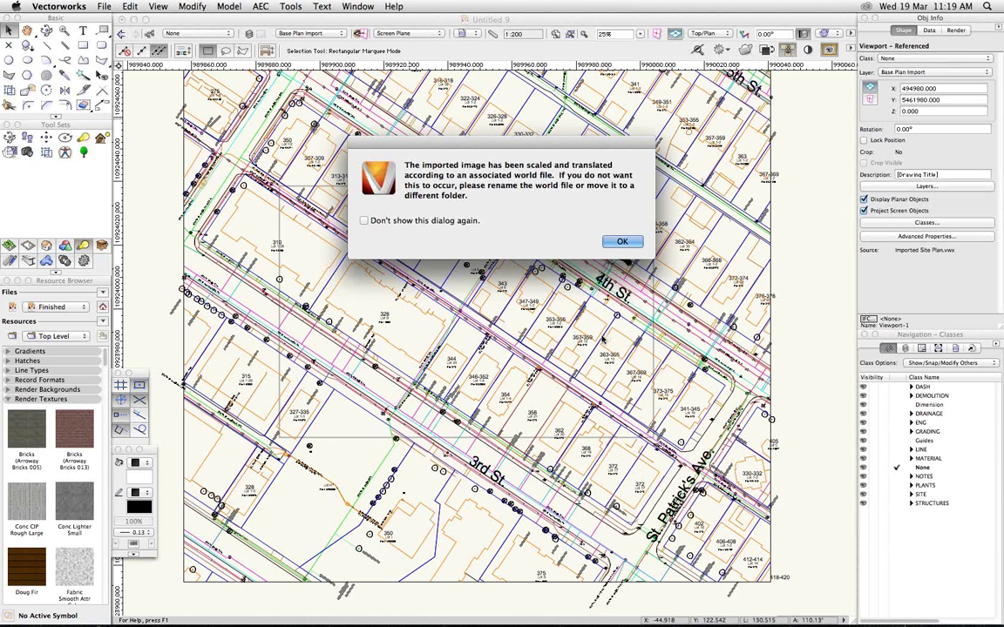
click(620, 241)
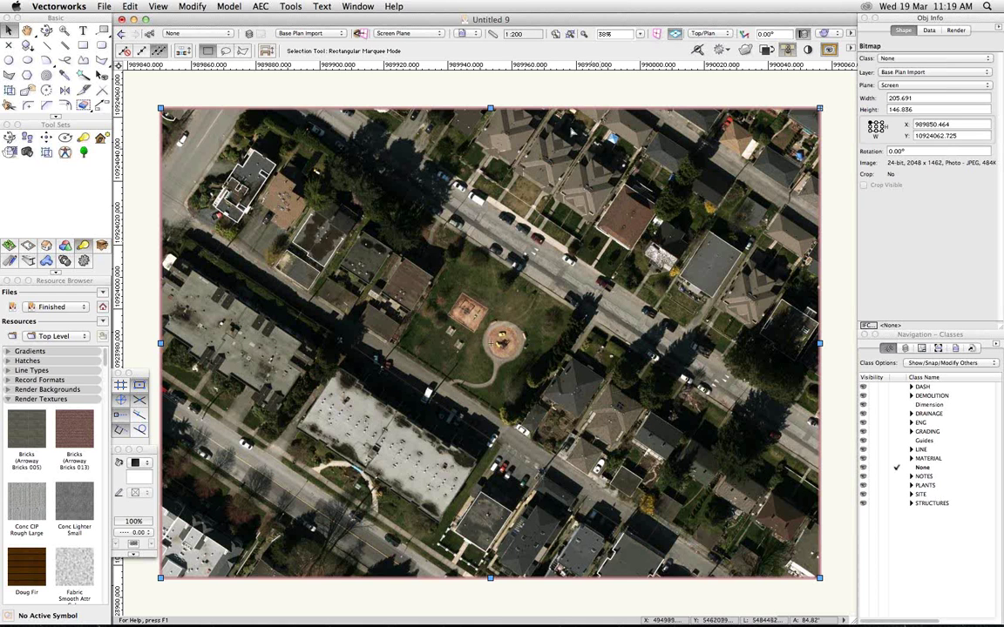
- Try to reposition the aerial photo by halving its X and Y coordinates, and delete the photo after comparing it with the site plan
click(560, 98)
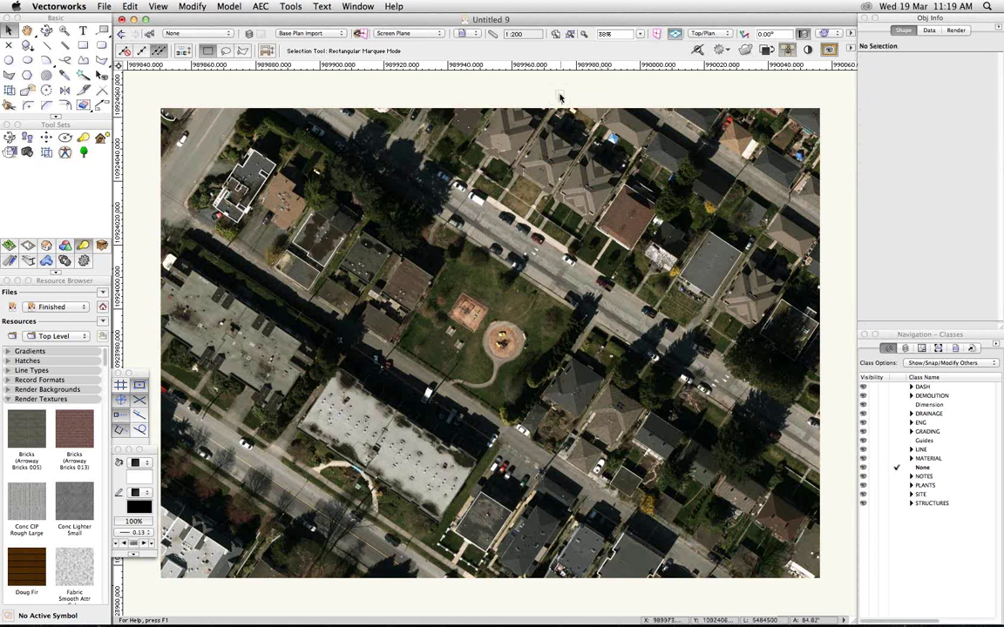
click(508, 126)
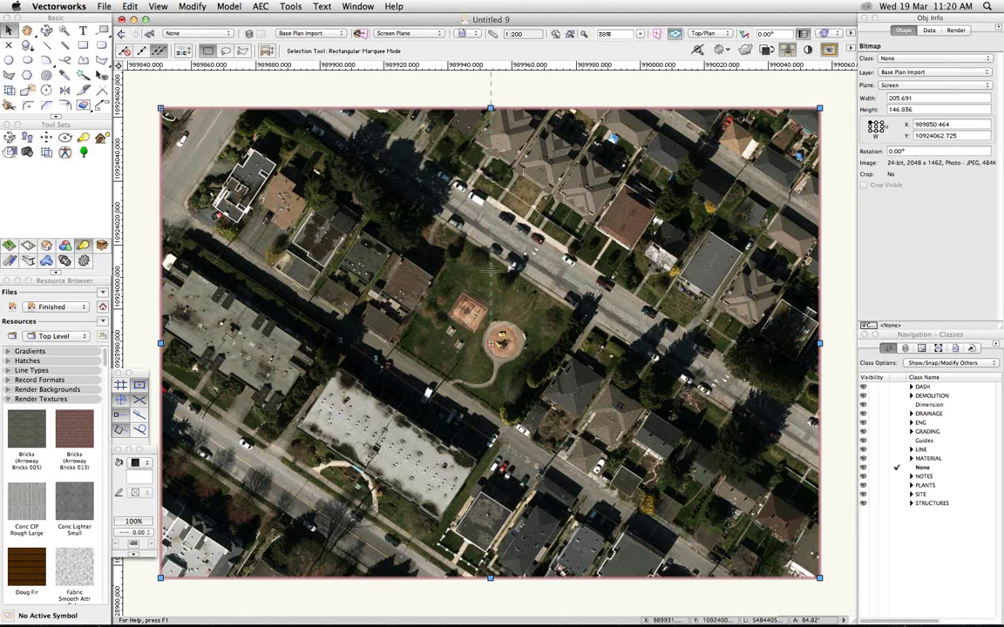
click(966, 127)
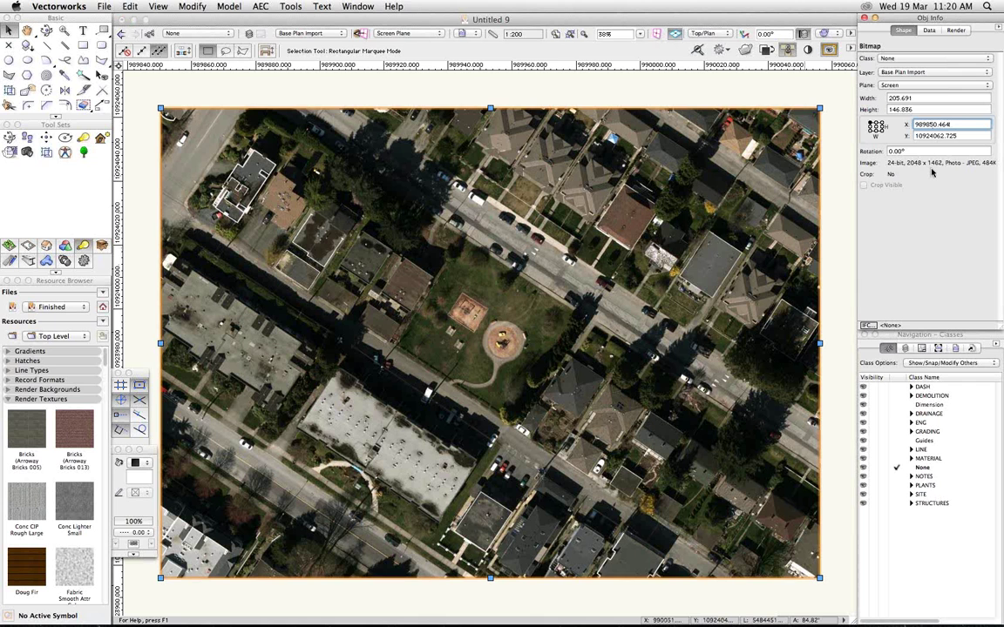
text(/2)
key(Tab)
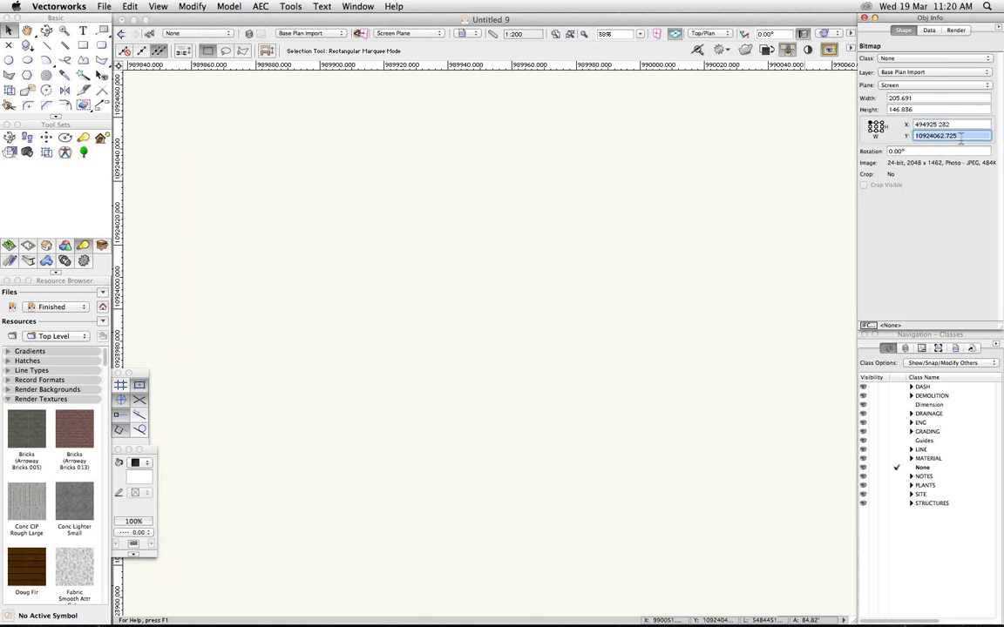
text(/2)
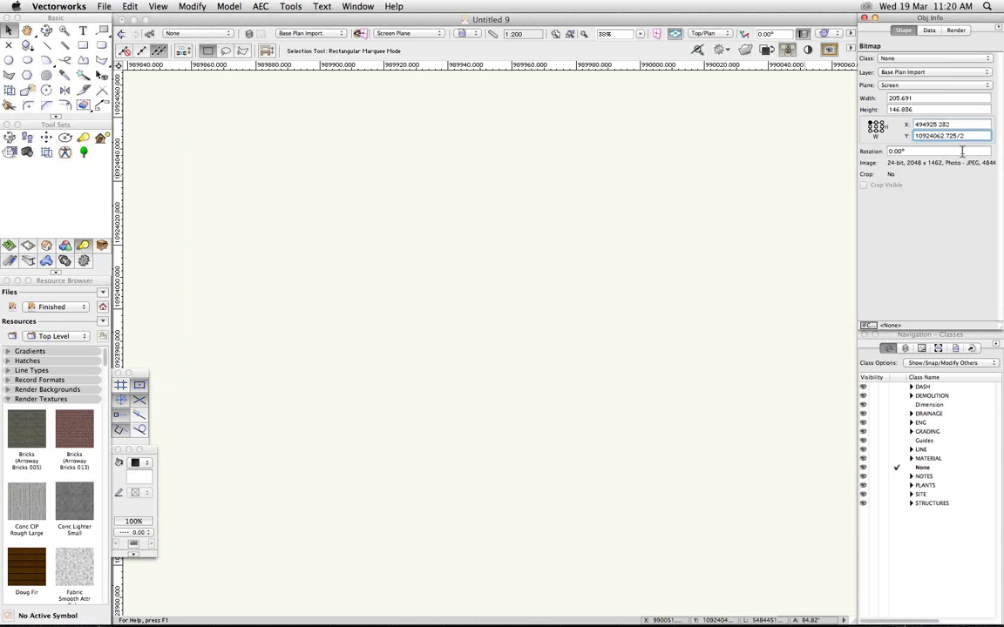
key(Return)
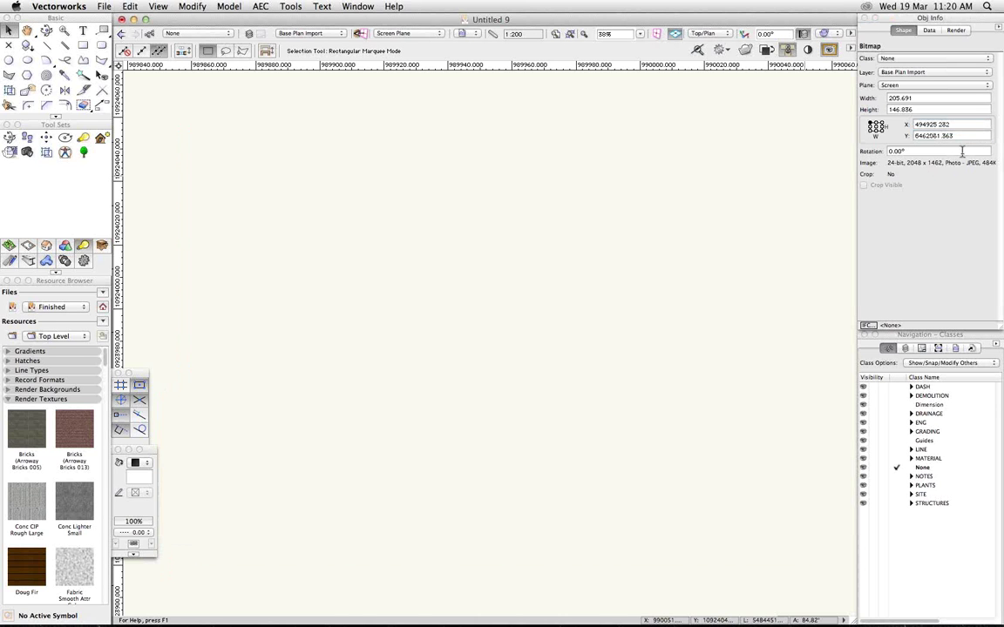
click(753, 264)
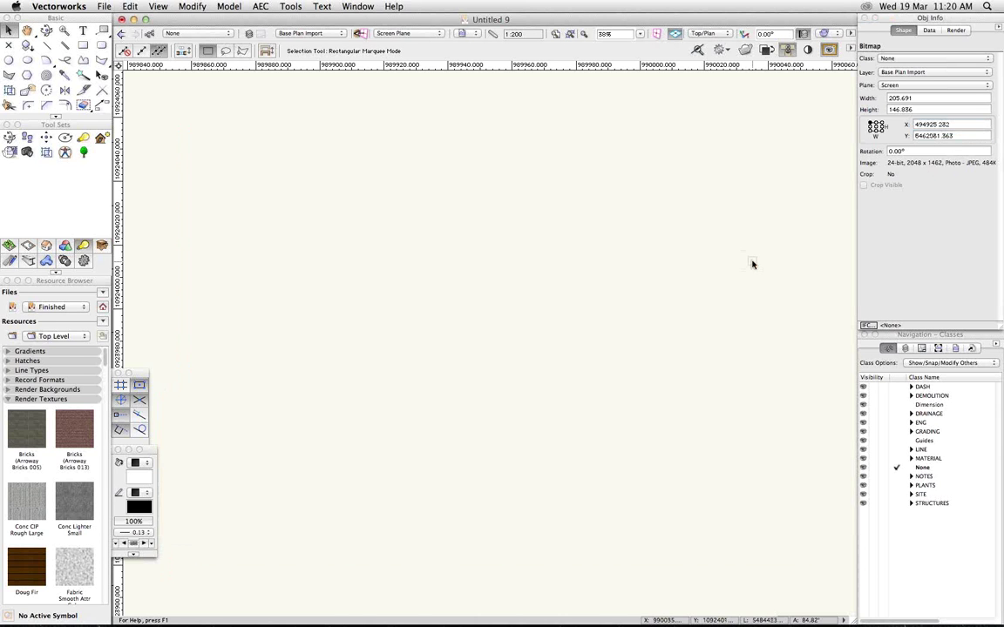
key(super+4)
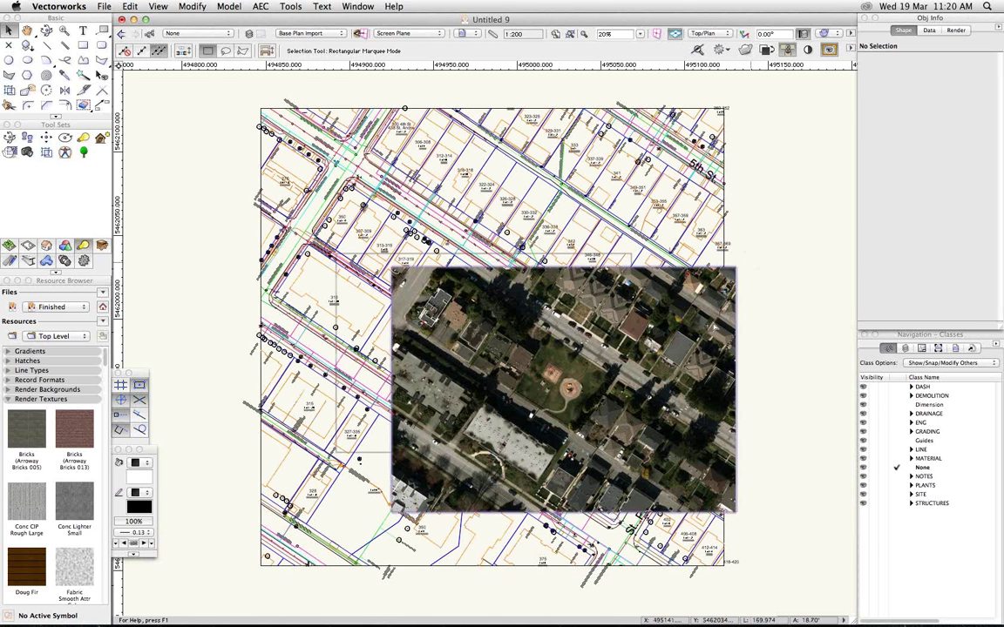
click(708, 335)
key(Delete)
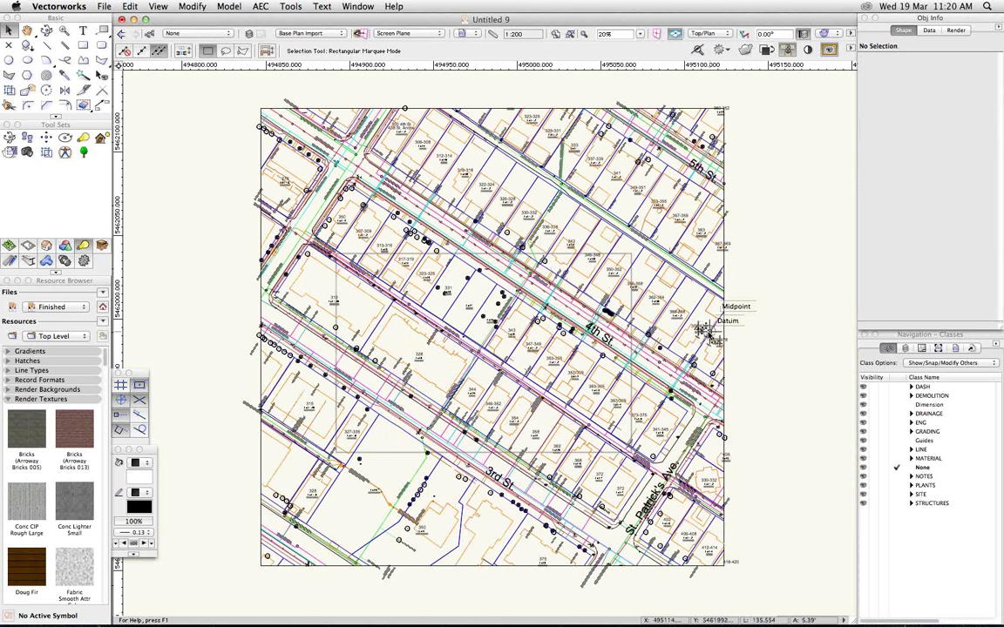
- Switch to Finder and open the world file Sample ortho photo med res.tfw from Source Files in TextWrangler
key(super+Tab)
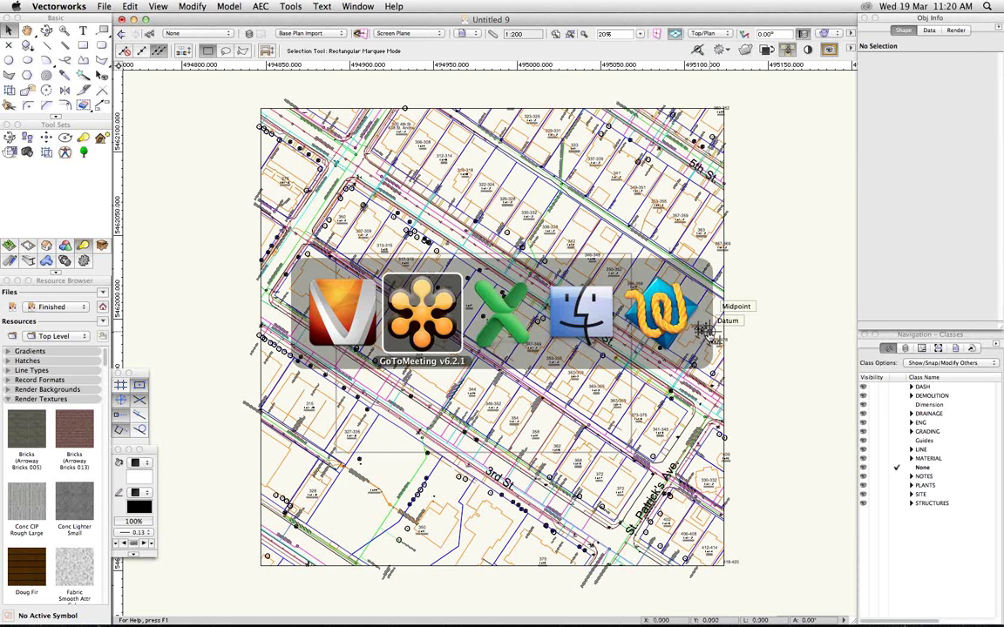
key(super+Tab)
key(super+Tab)
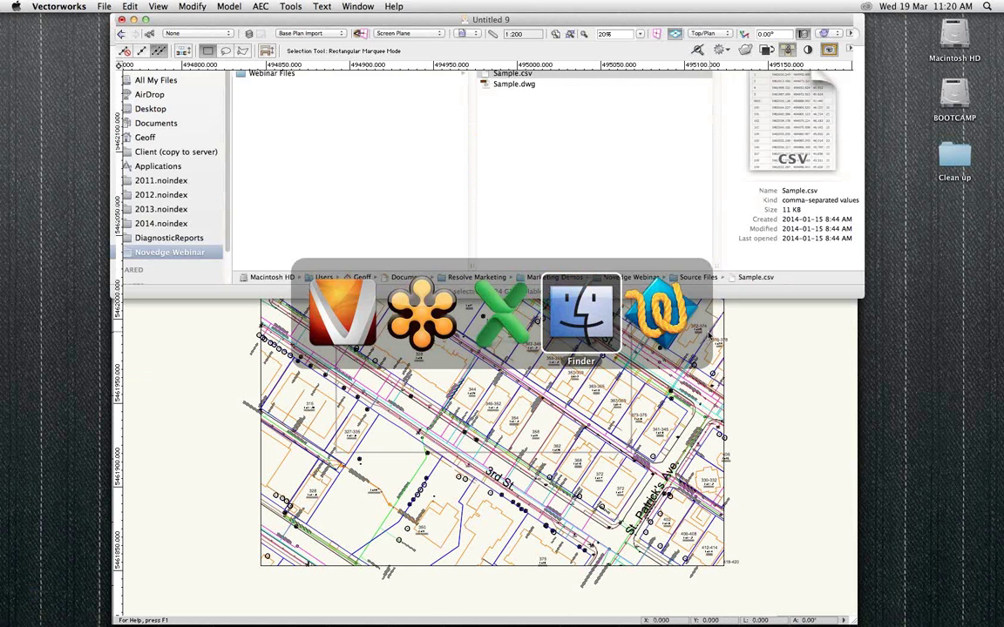
click(526, 136)
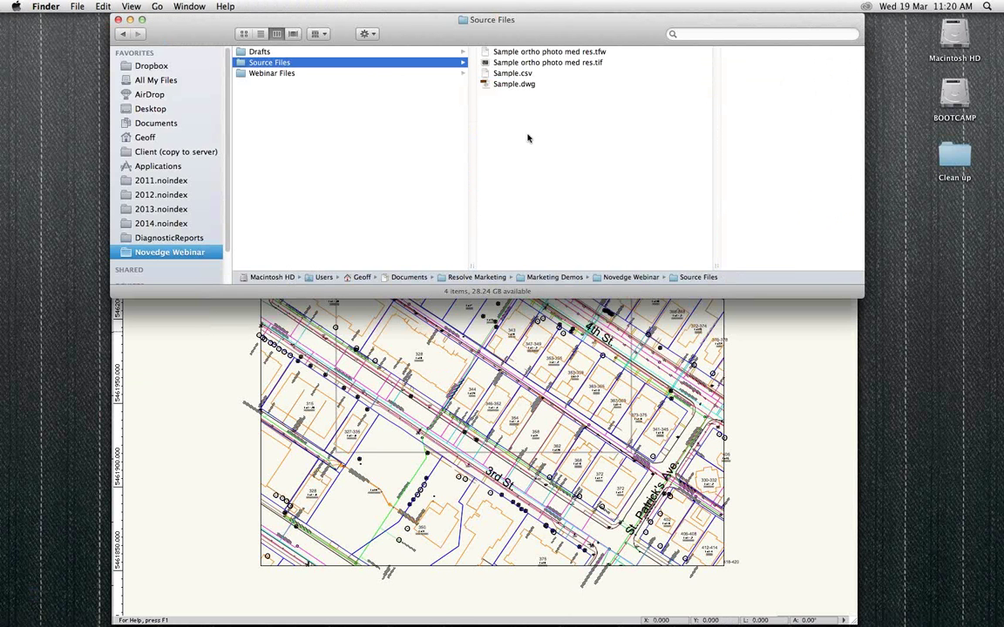
click(495, 52)
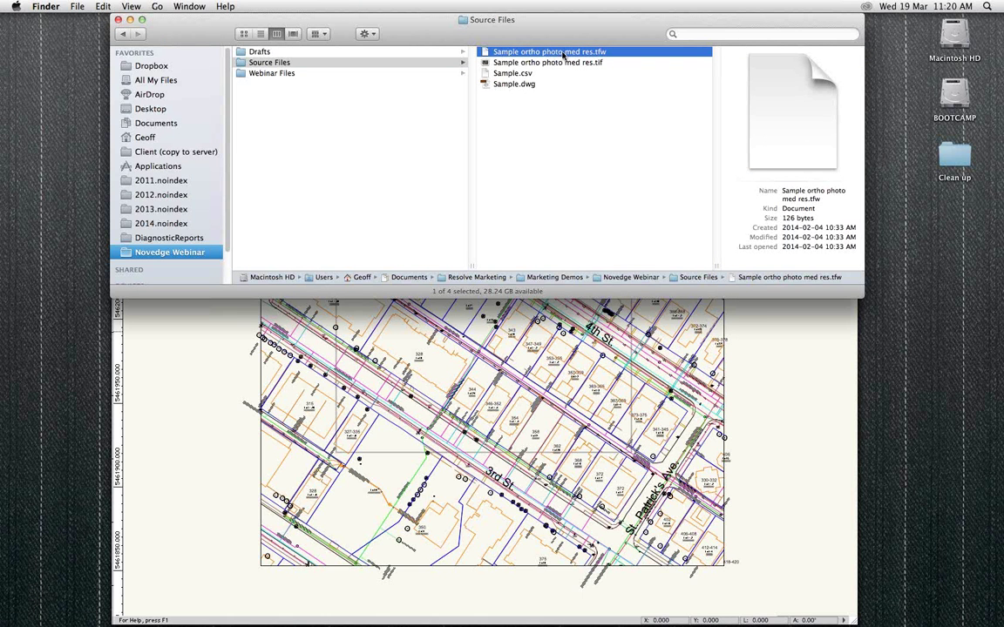
mouse_move(563, 53)
mouse_down()
mouse_move(588, 323)
mouse_move(566, 349)
mouse_move(602, 606)
mouse_move(779, 599)
mouse_up()
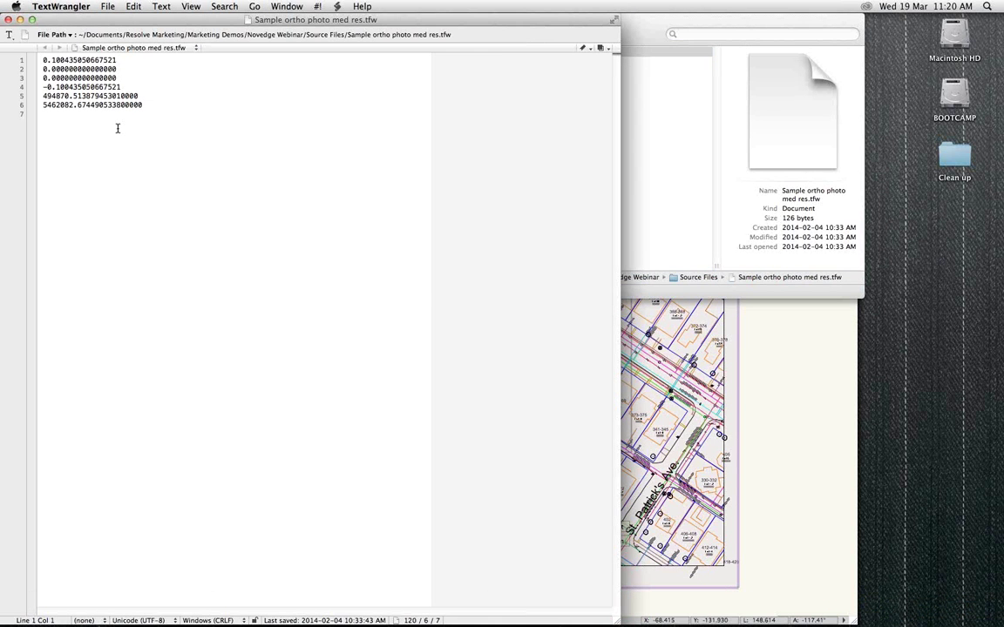
- Copy the X coordinate 494870.513879453010000 from line 5 of the world file and return to Vectorworks
drag(138, 96, 36, 96)
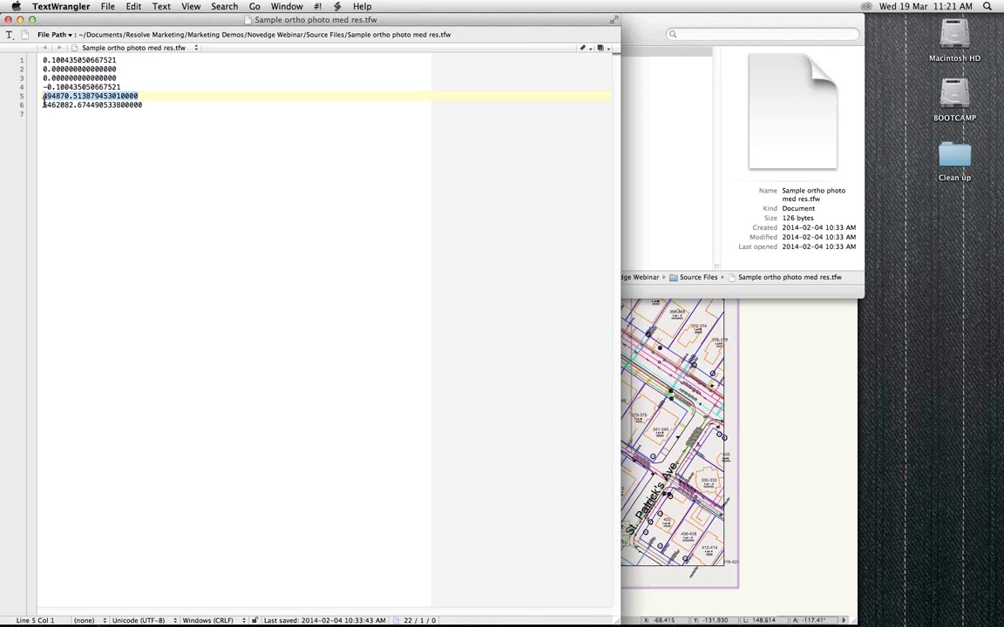
key(super+c)
key(super+Tab)
key(super+Tab)
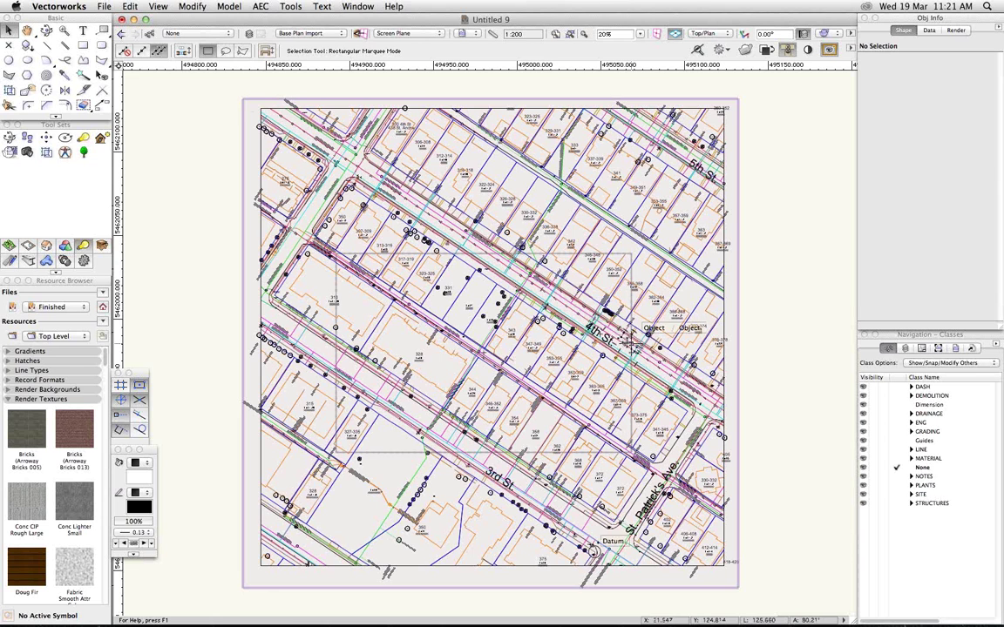
- Make the Aerial Photo design layer active
click(104, 6)
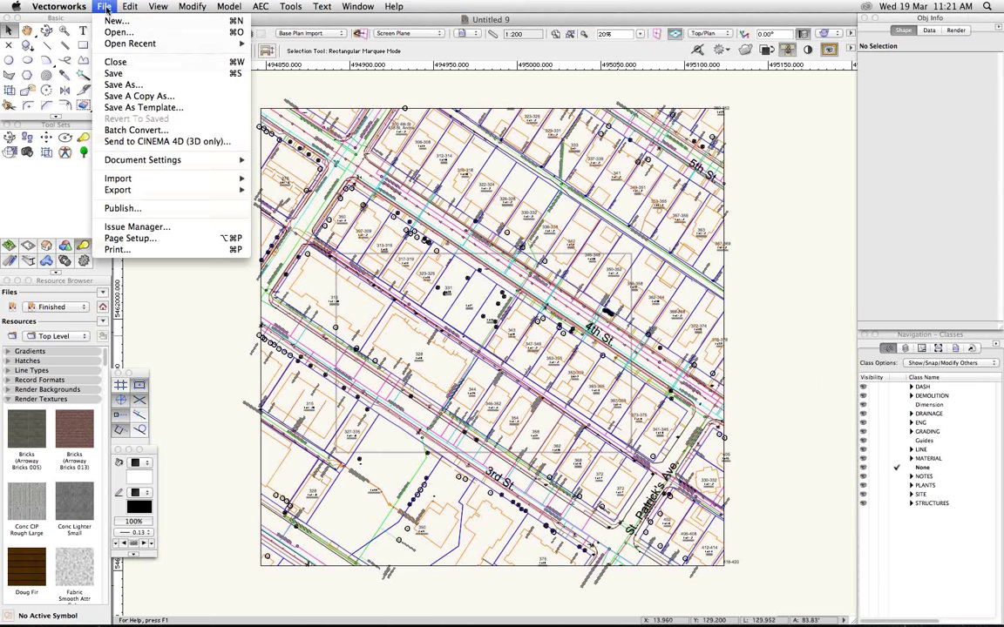
mouse_move(142, 179)
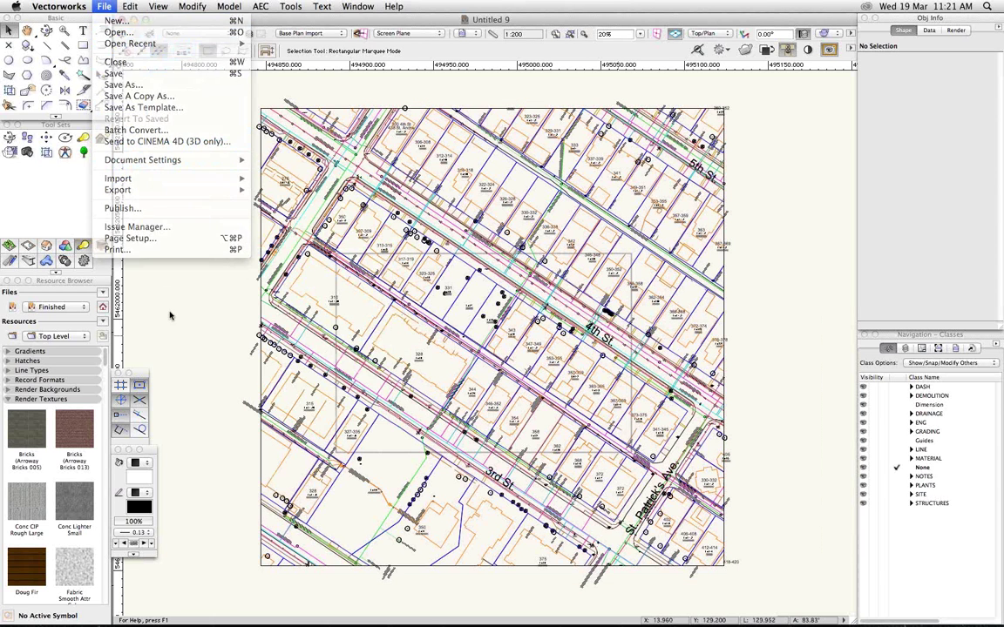
click(153, 286)
click(905, 347)
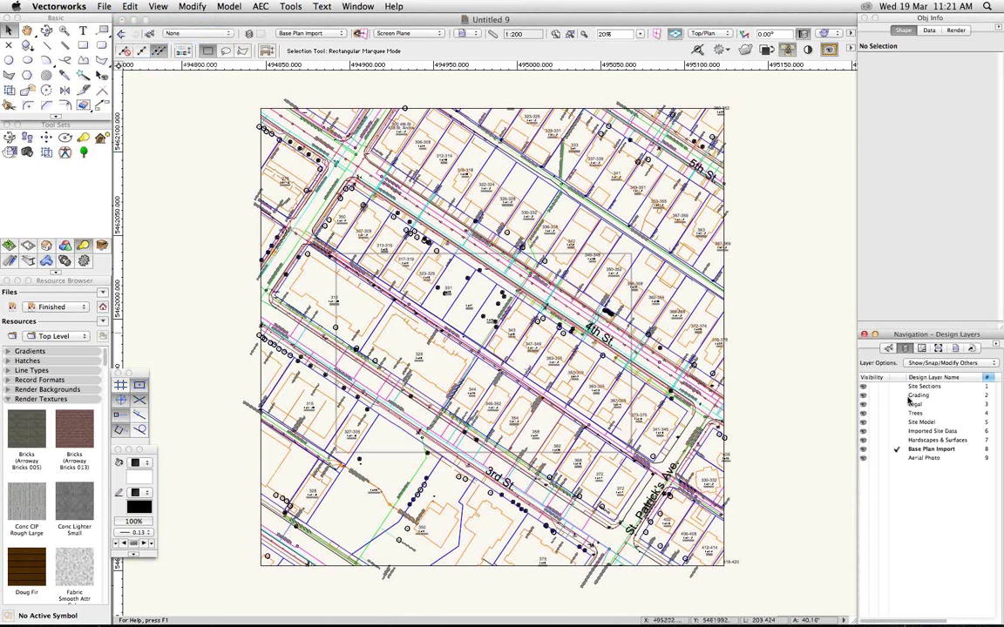
click(893, 459)
click(895, 459)
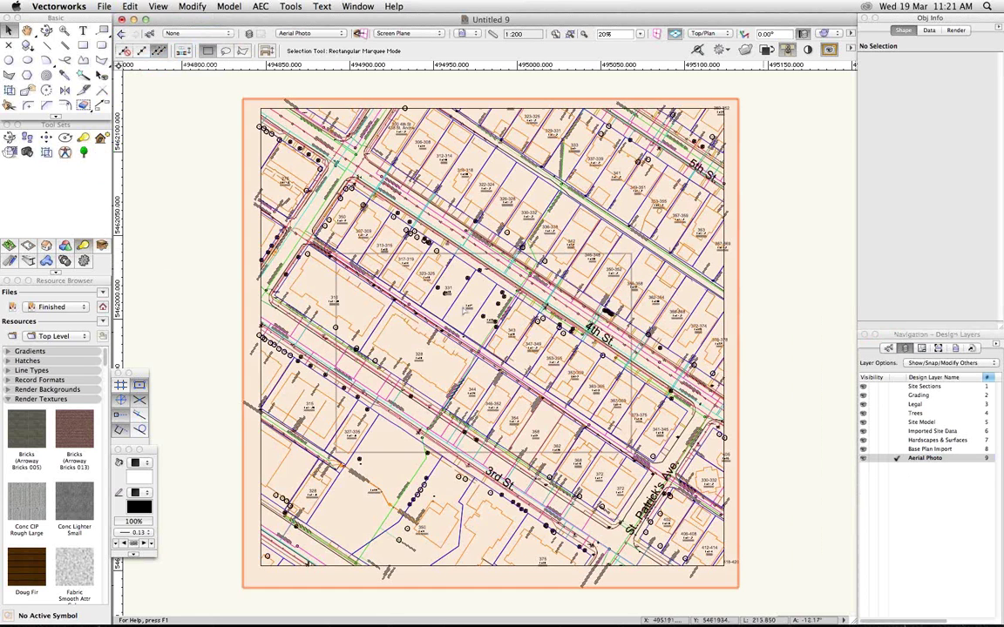
- Import Sample ortho photo med res.tif onto the Aerial Photo layer with JPEG compression, accepting the world-file placement
click(103, 6)
mouse_move(131, 179)
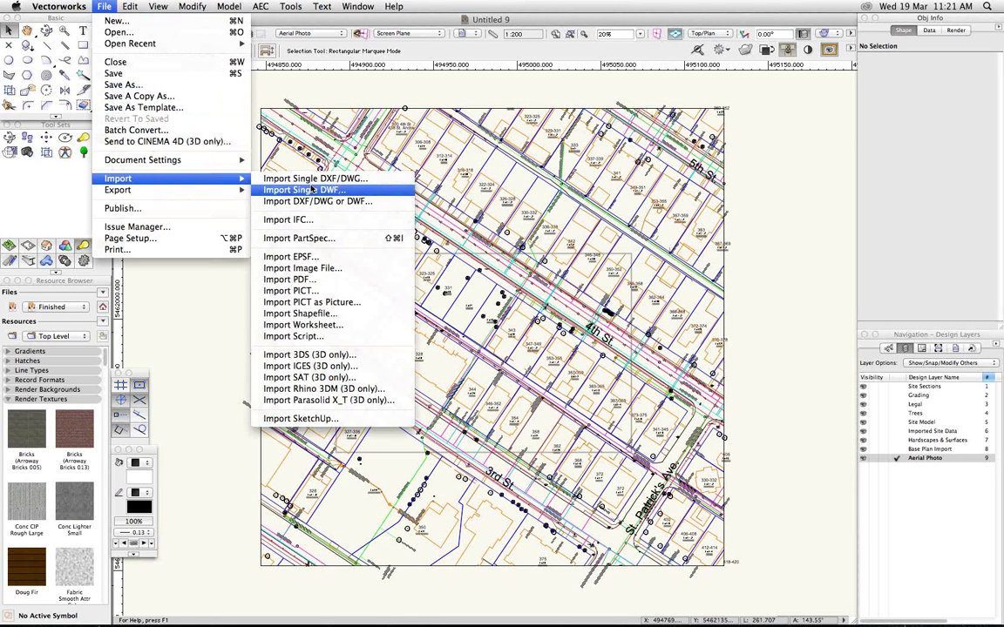
click(331, 269)
double_click(480, 93)
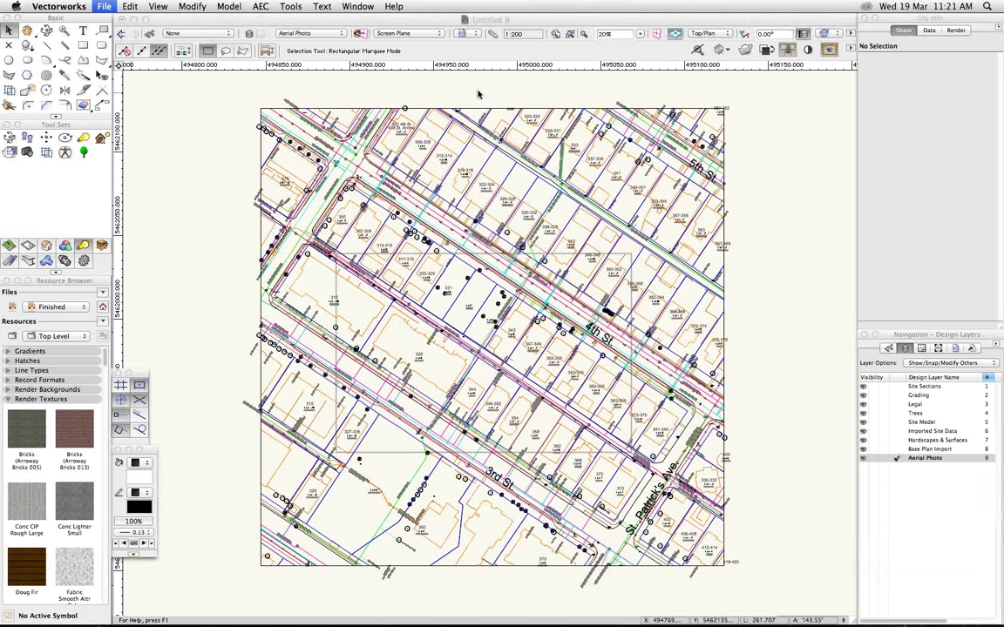
click(620, 372)
click(582, 234)
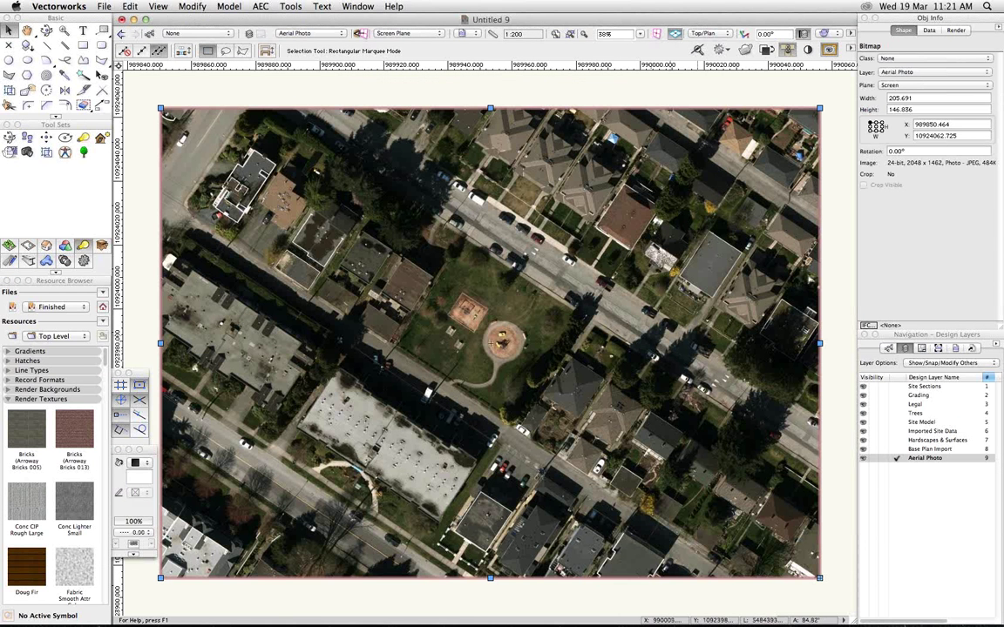
- Set the aerial photo's X coordinate to the copied world-file value 494870.514
double_click(973, 125)
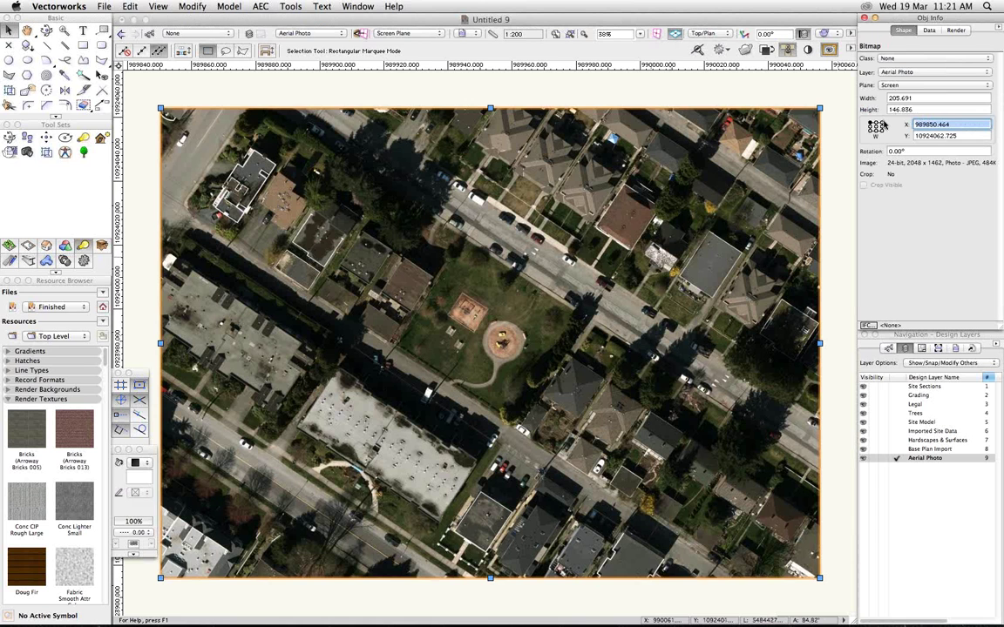
key(super+v)
key(Tab)
- Copy the Y coordinate from line 6 of the world file and set the aerial photo's Y coordinate in Vectorworks to 5462082.674
key(super+Tab)
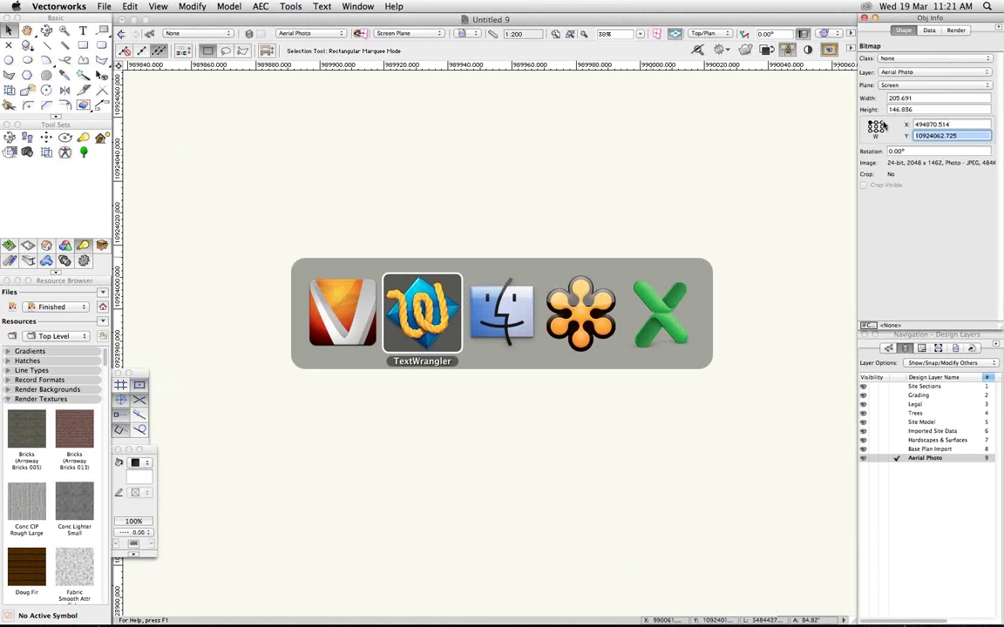
click(148, 105)
drag(148, 105, 12, 105)
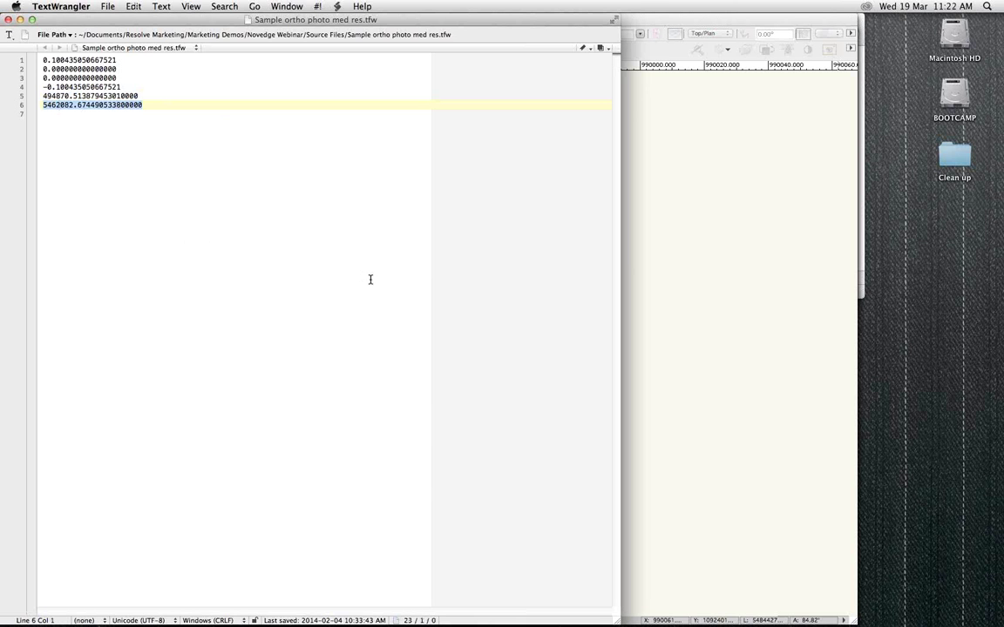
key(super+Tab)
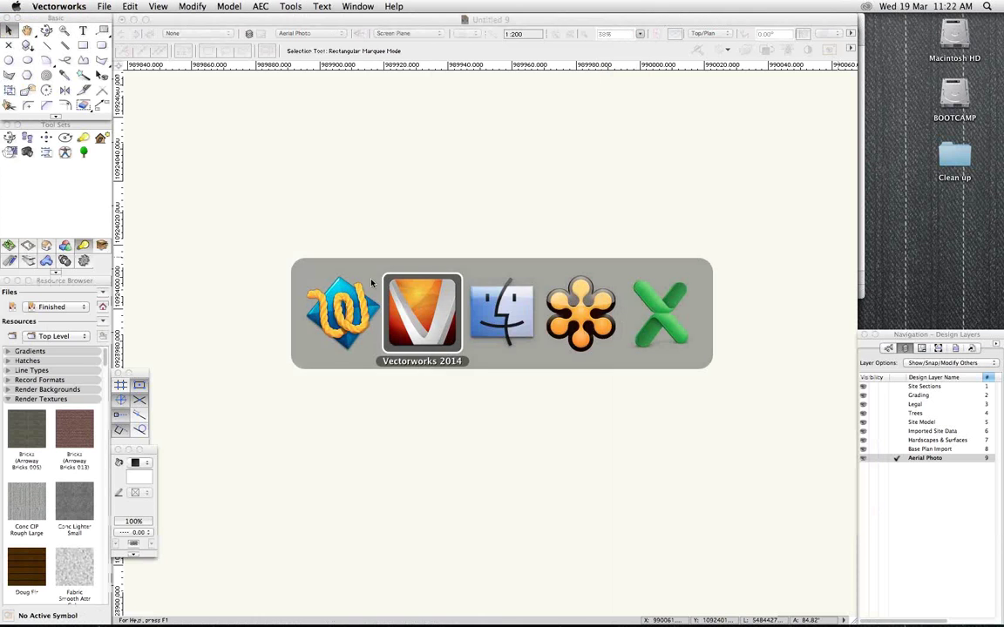
double_click(978, 135)
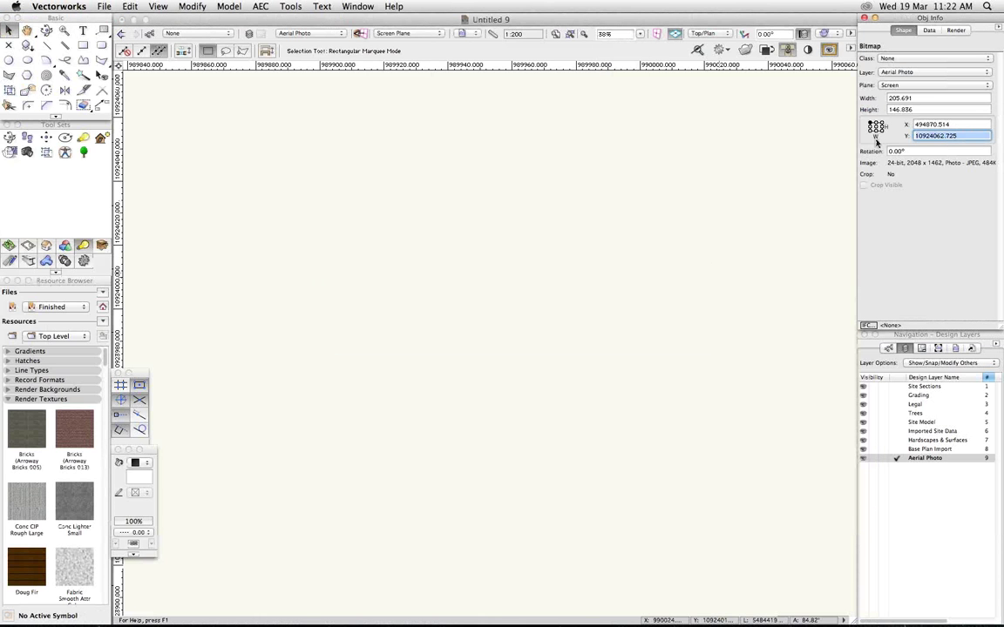
key(super+v)
key(Tab)
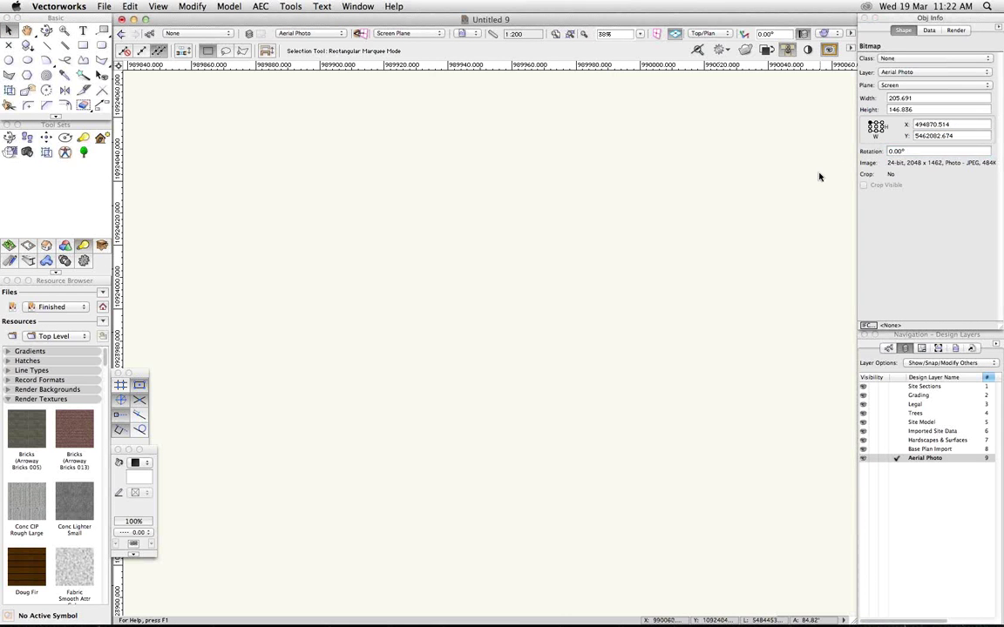
- Check the aerial photo's alignment with the survey linework and make the Imported Site Data design layer active
click(819, 177)
key(super+6)
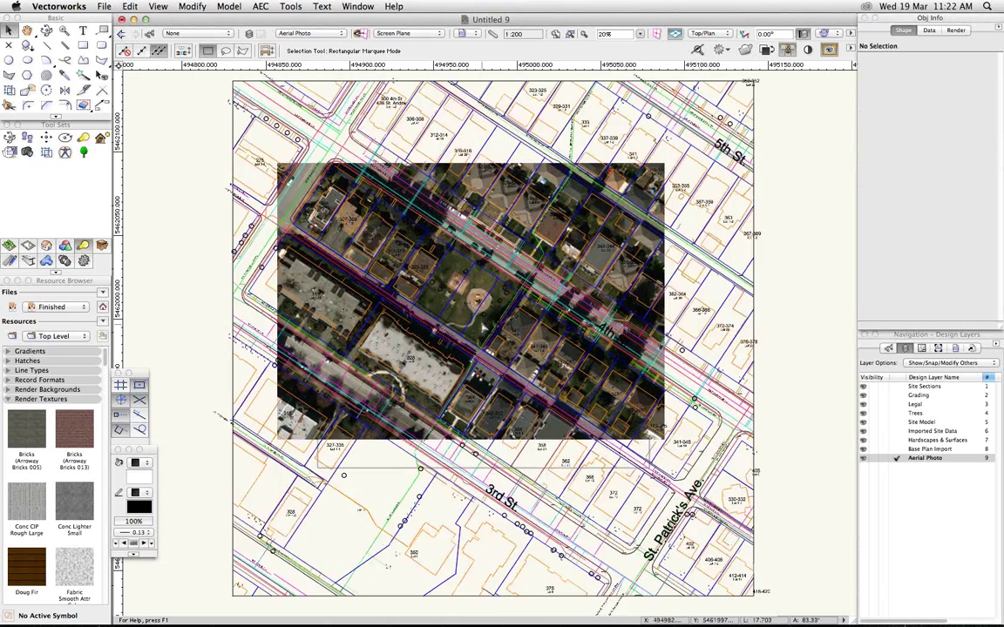
scroll(484, 325, up, 5)
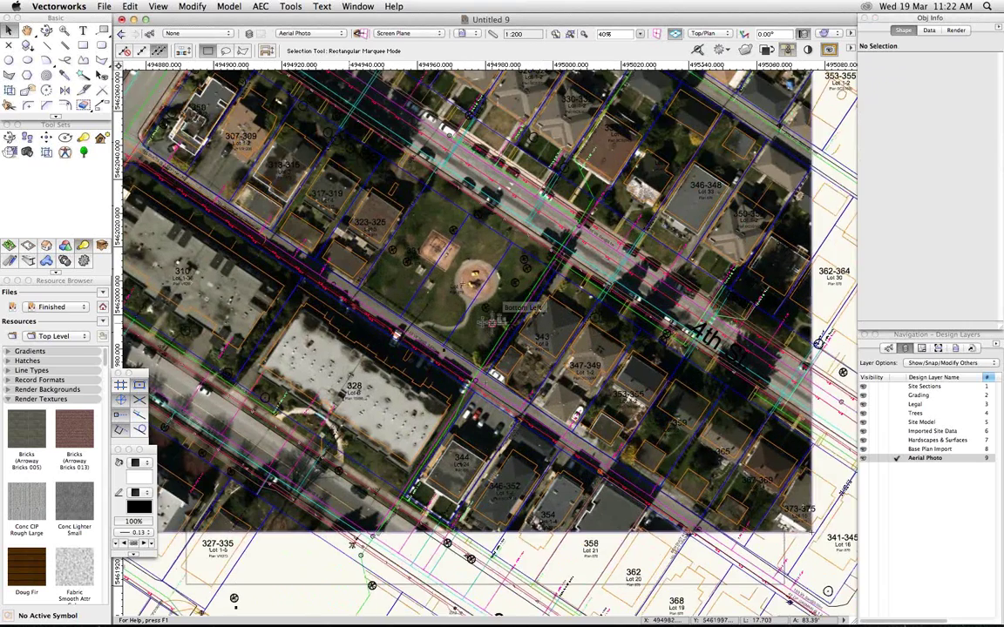
scroll(495, 321, up, 1)
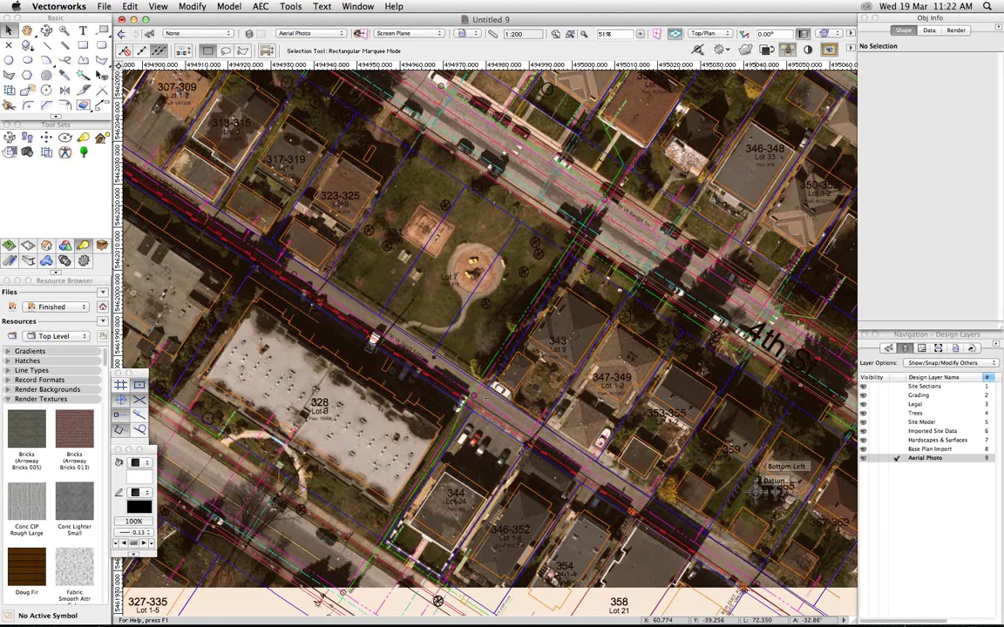
scroll(754, 488, down, 5)
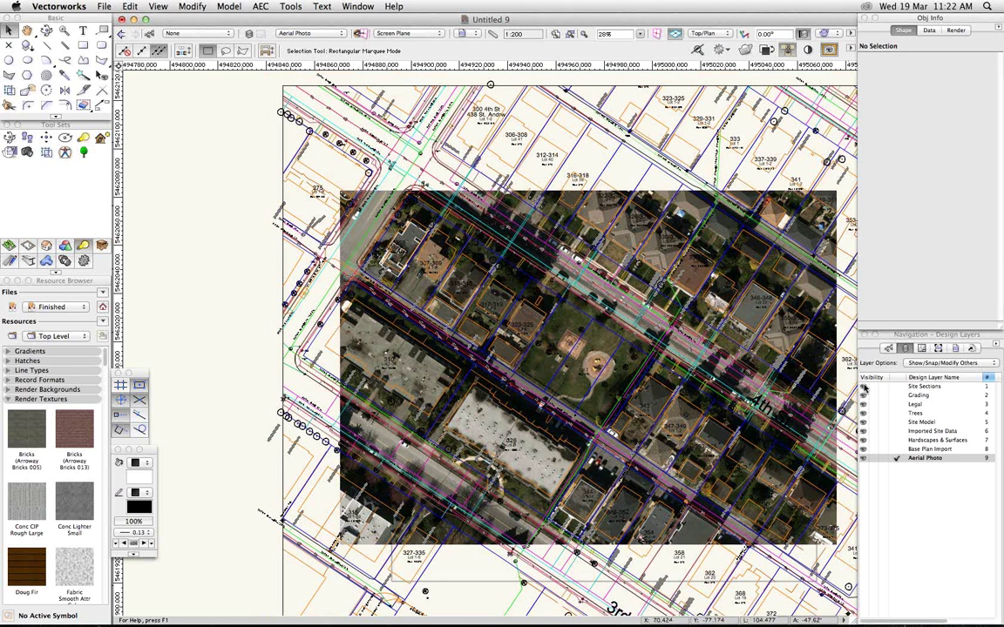
click(894, 441)
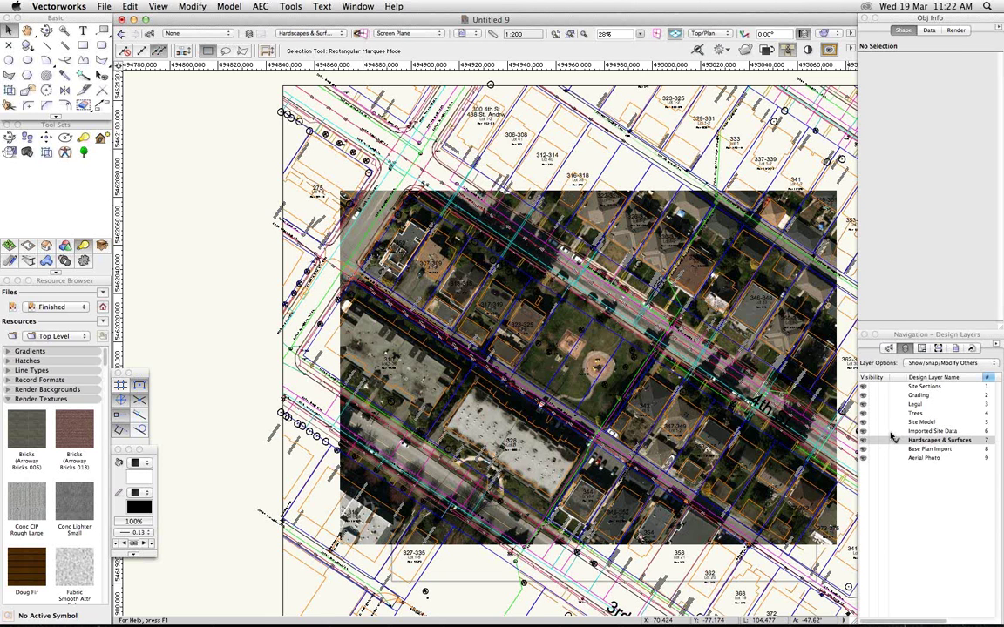
click(895, 432)
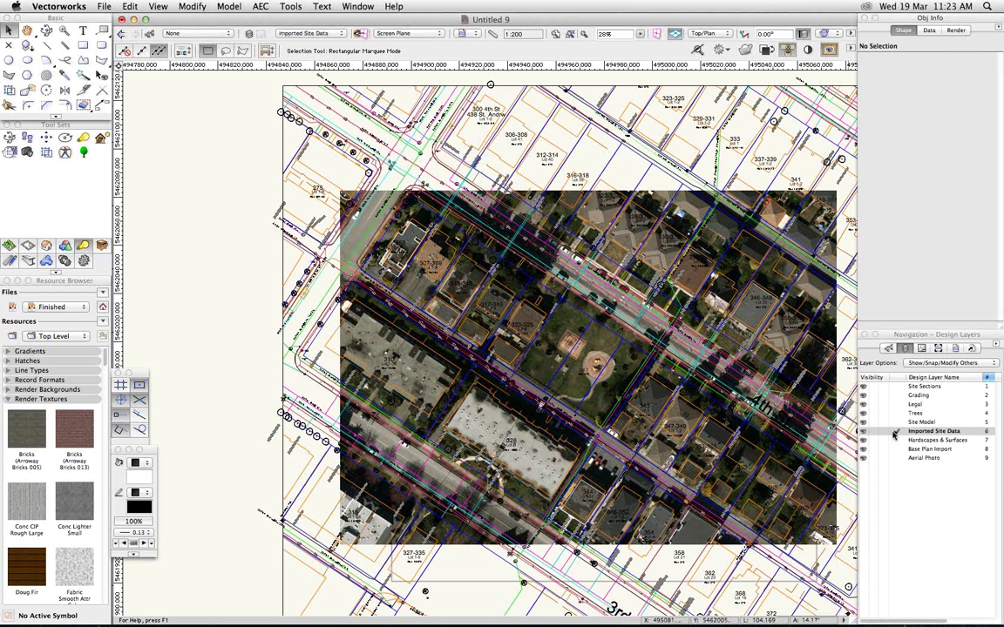
- Start a survey file import and choose Sample.csv from the Source Files folder
key(space)
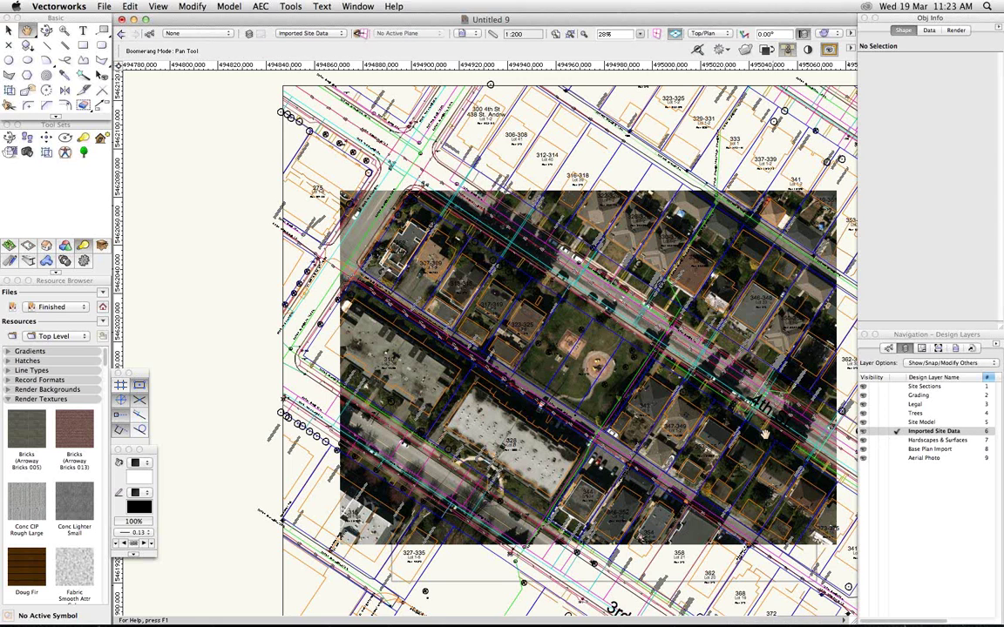
drag(764, 433, 668, 420)
click(291, 6)
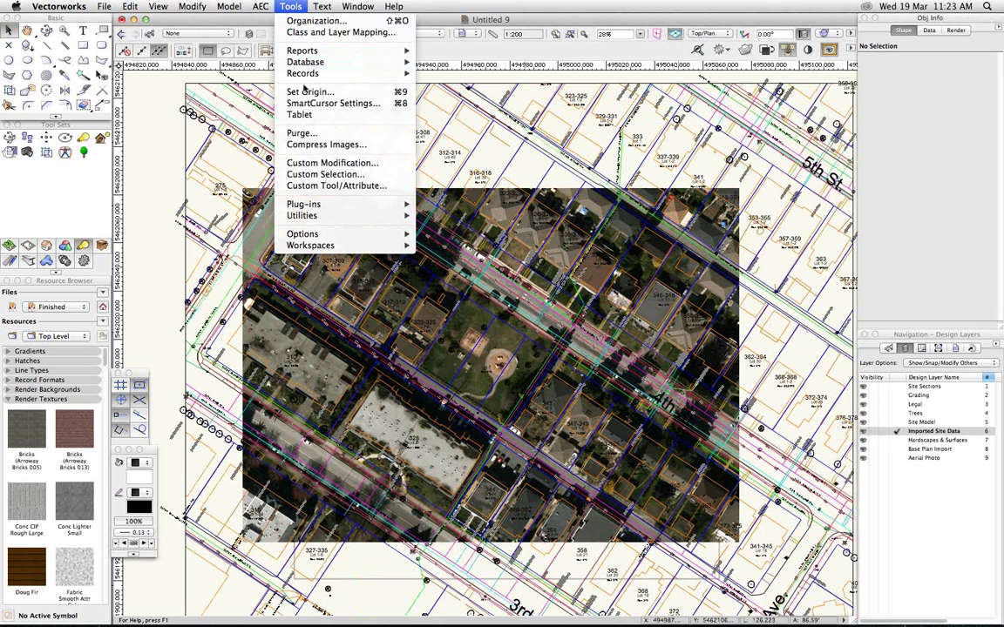
mouse_move(257, 6)
mouse_move(287, 214)
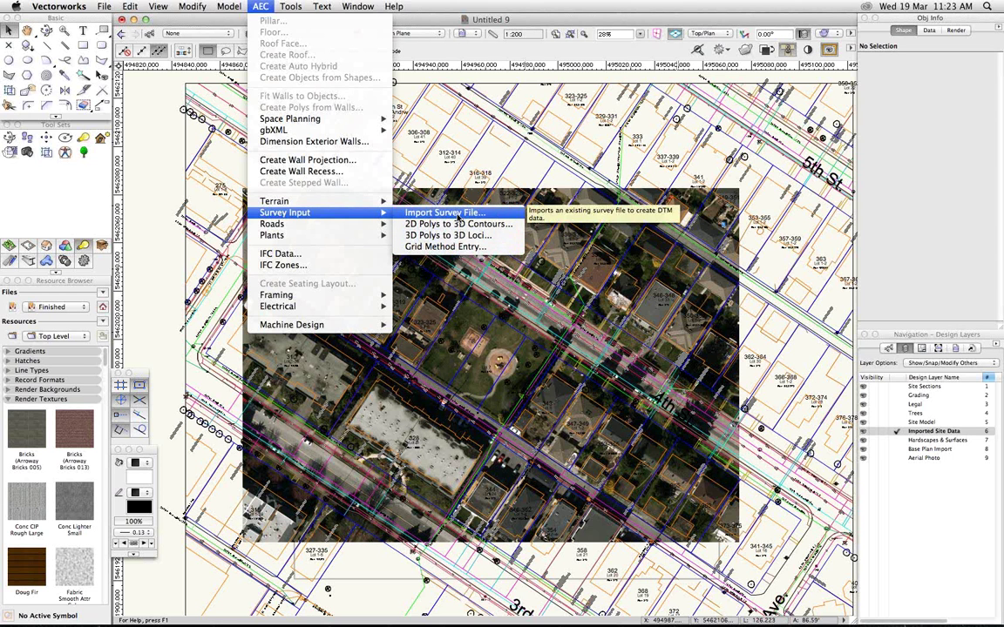
click(444, 213)
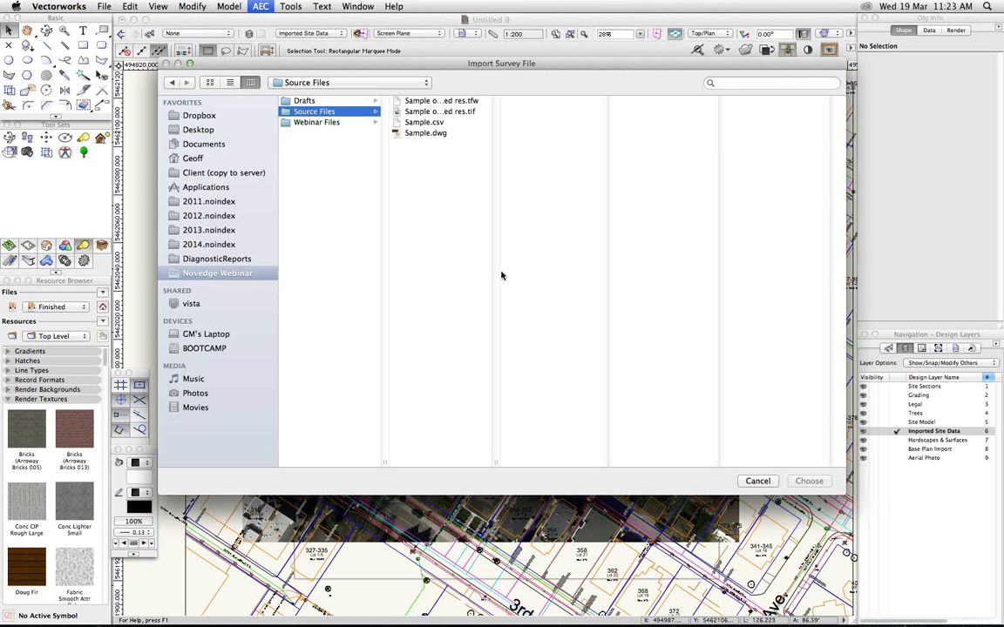
click(419, 123)
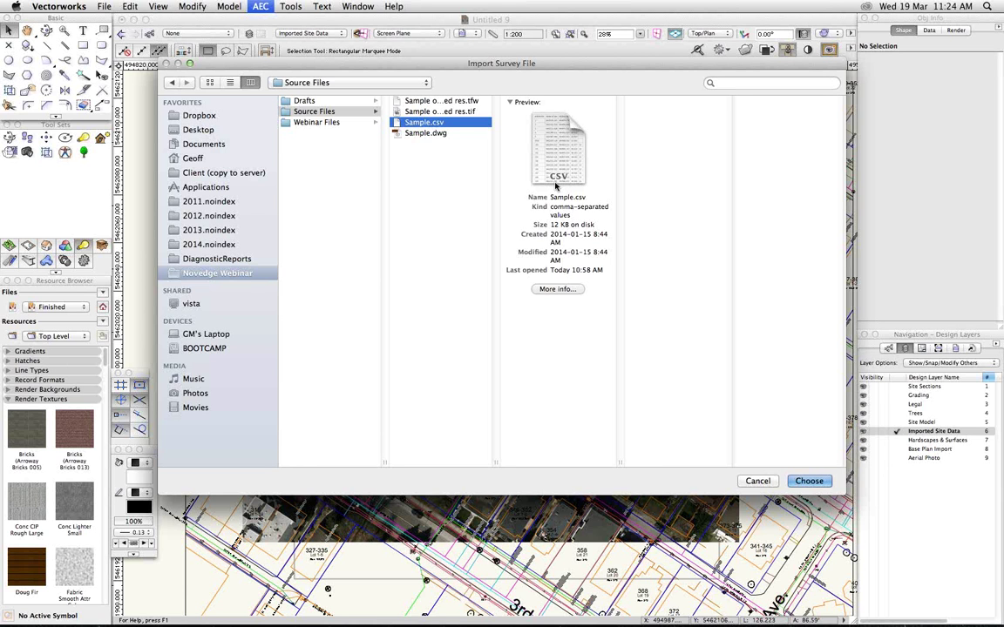
click(809, 482)
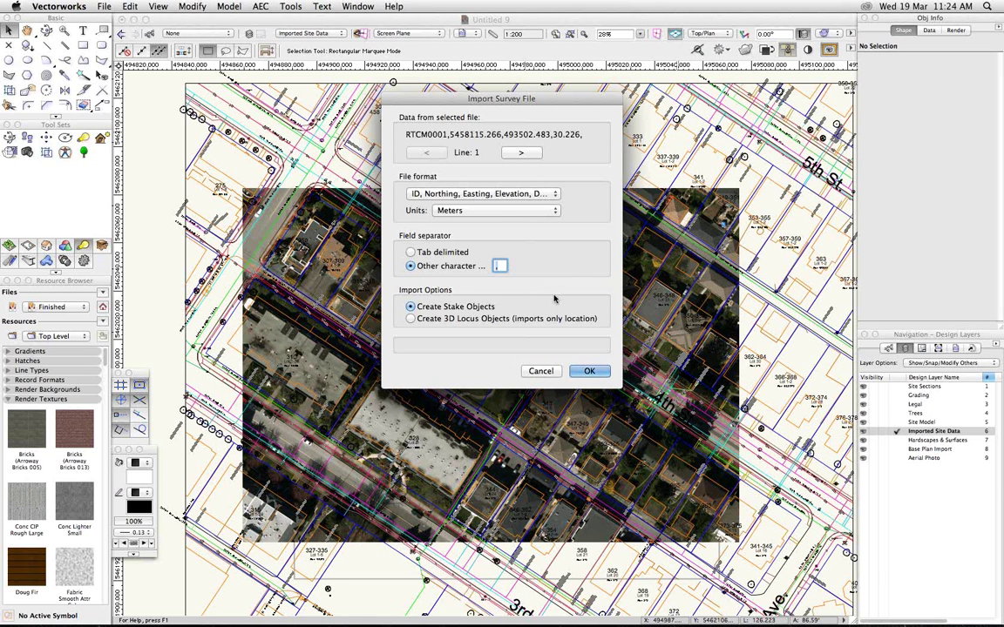
- Switch to Finder, open Sample.csv in Excel and examine its point ID, northing, easting, elevation and description columns
key(super+Tab)
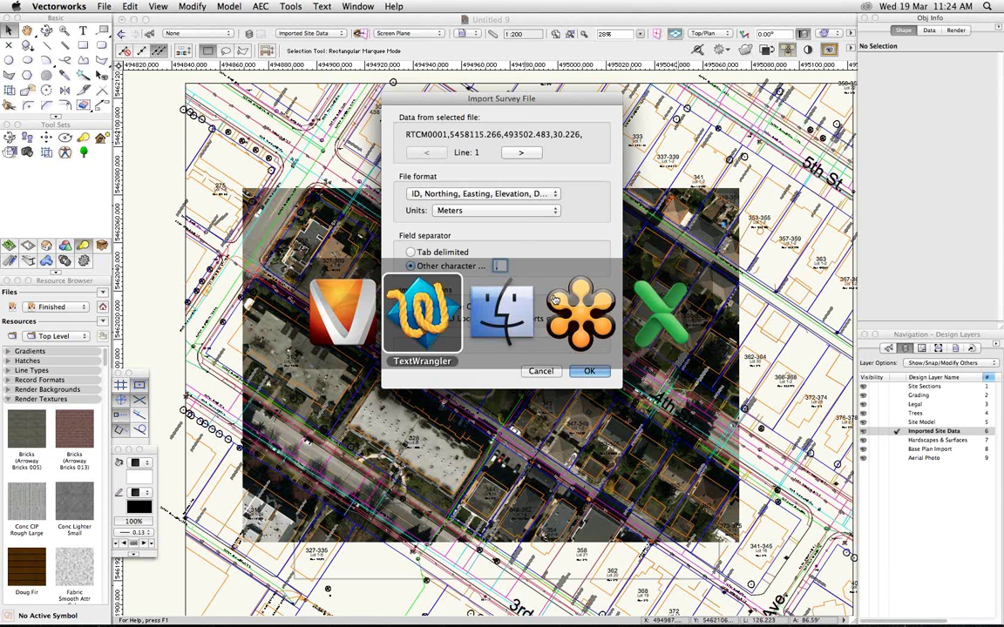
key(super+Tab)
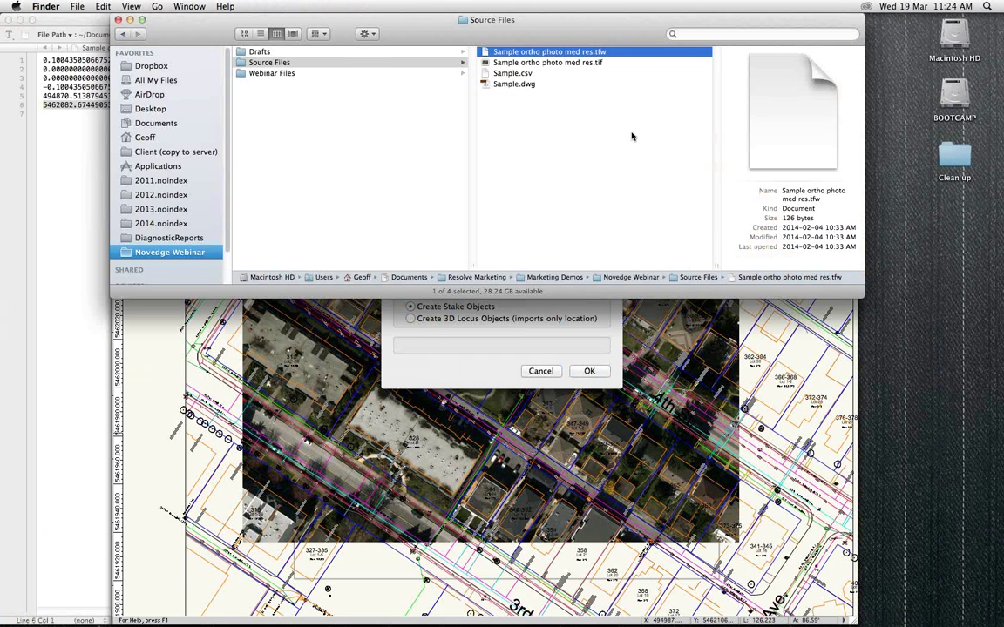
click(562, 117)
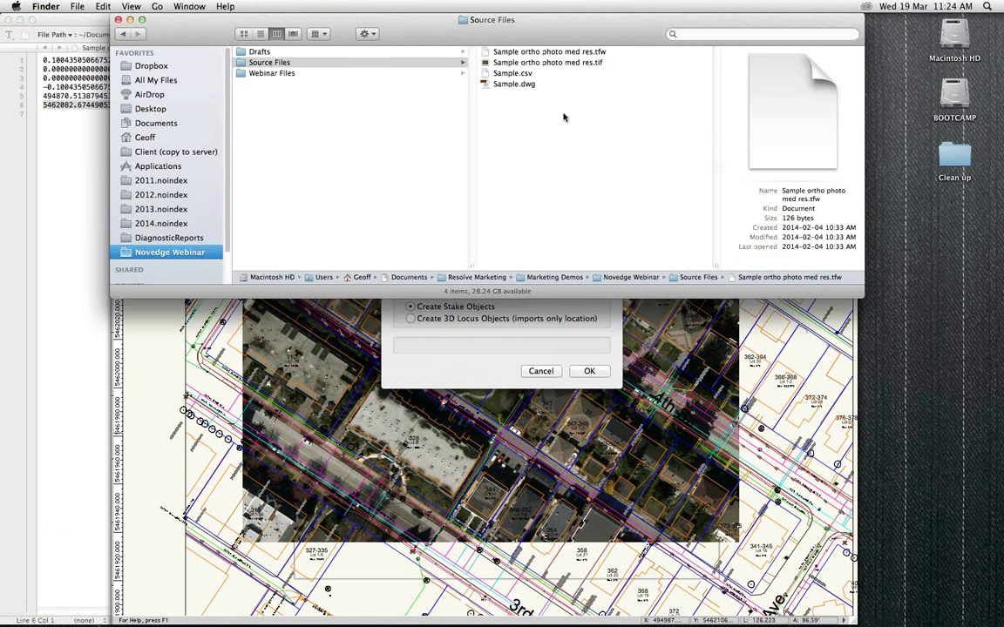
click(521, 75)
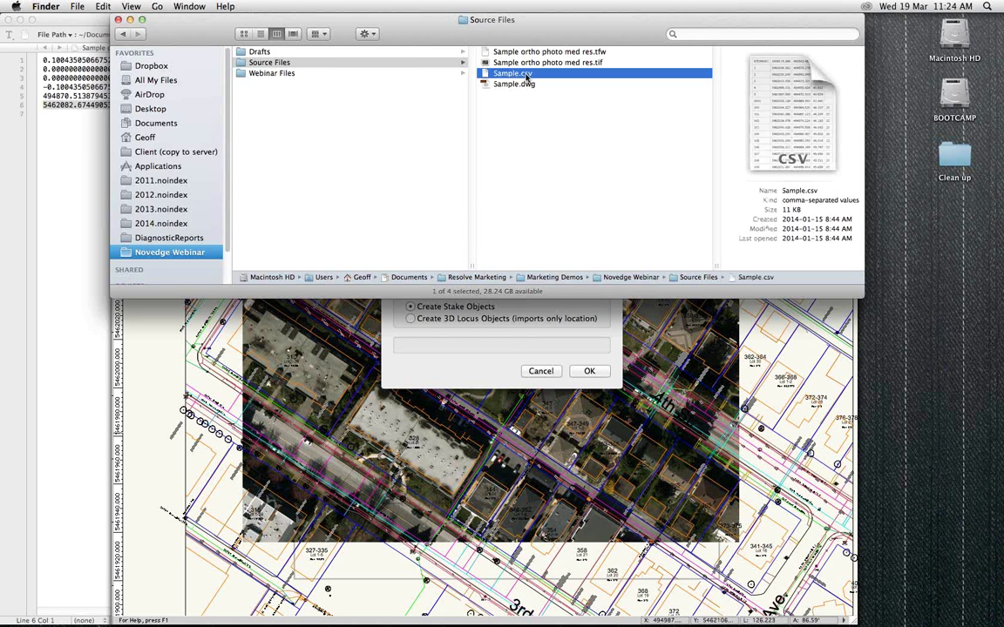
drag(526, 78, 599, 601)
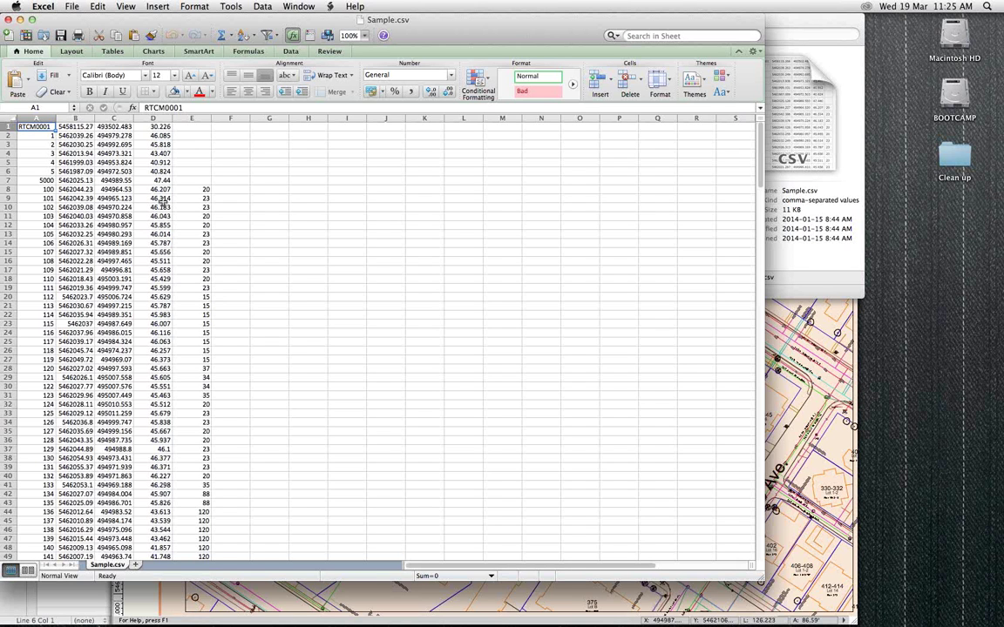
click(155, 252)
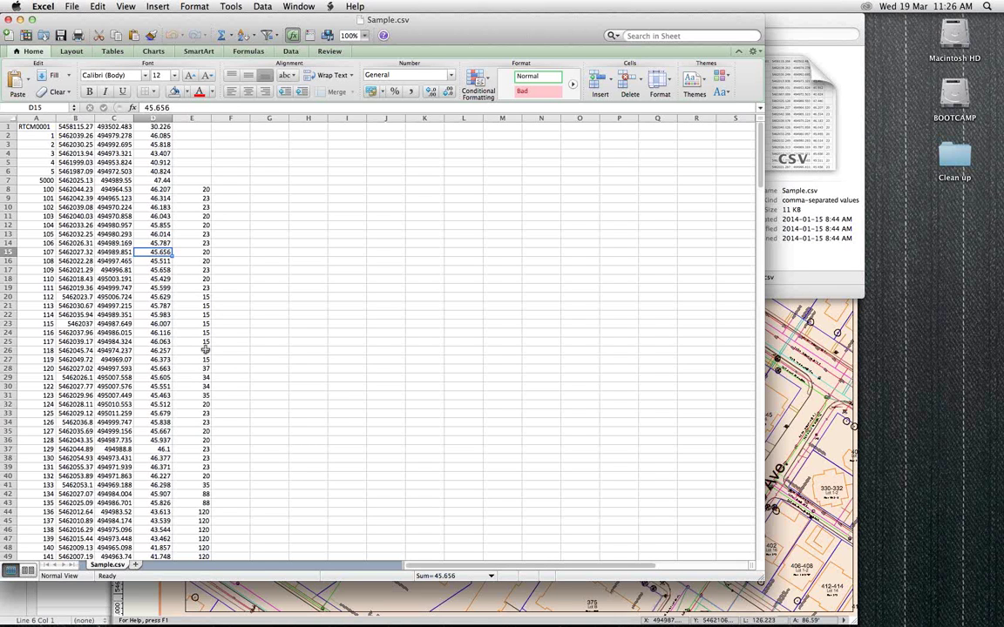
click(198, 341)
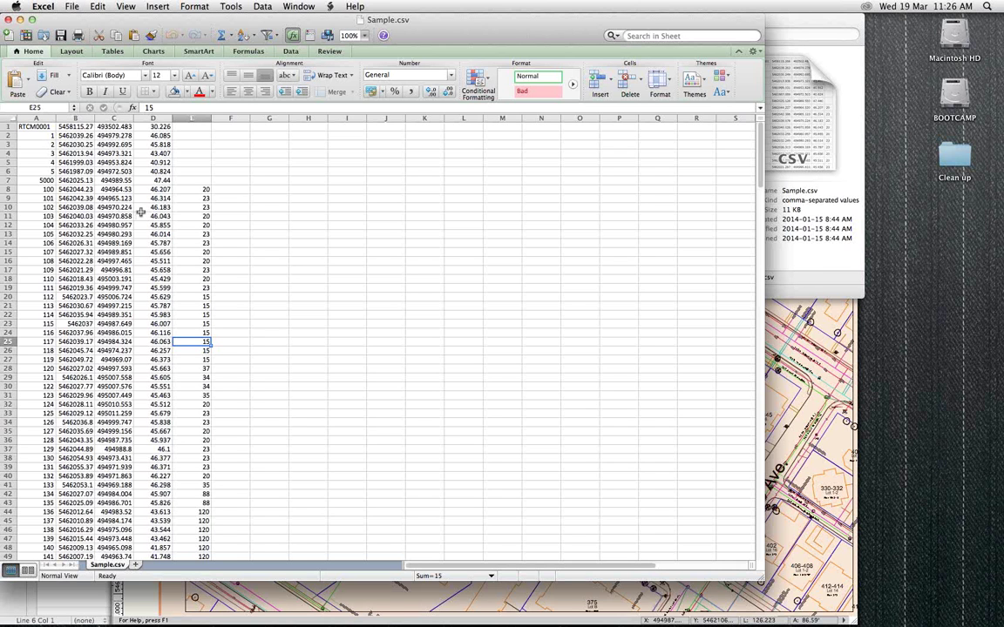
- Return to Vectorworks and accept the import with the ID, Northing, Easting, Elevation, Description format in meters, creating stake objects
key(super+Tab)
key(super+Tab)
key(super+Tab)
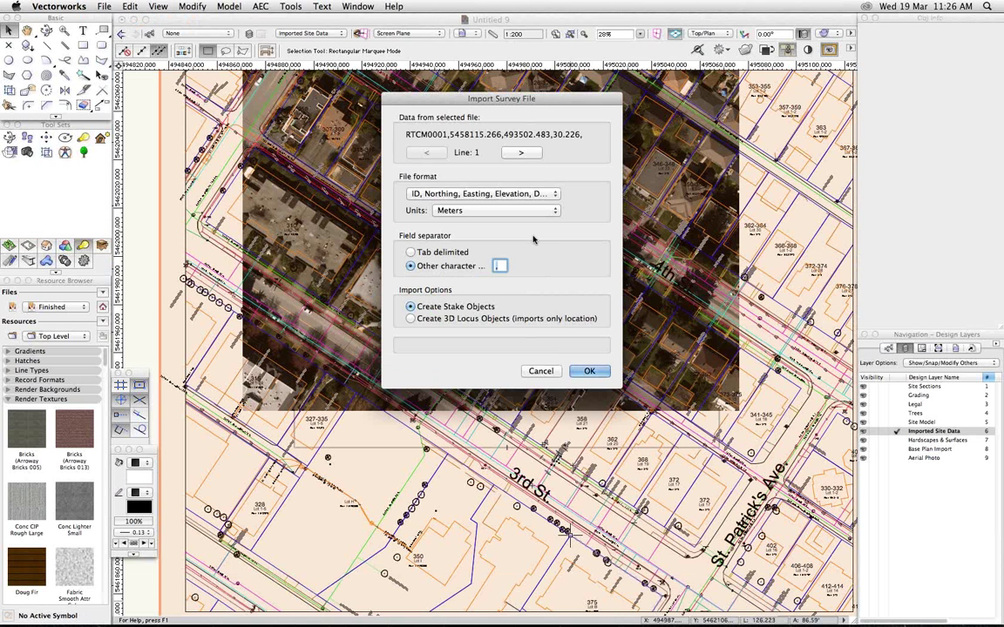
click(510, 194)
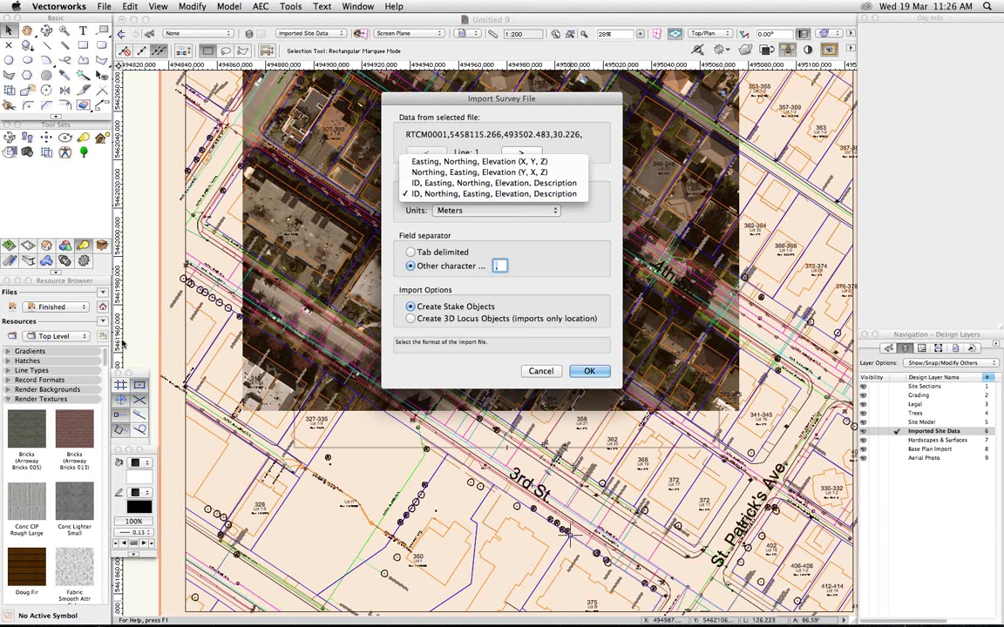
click(546, 193)
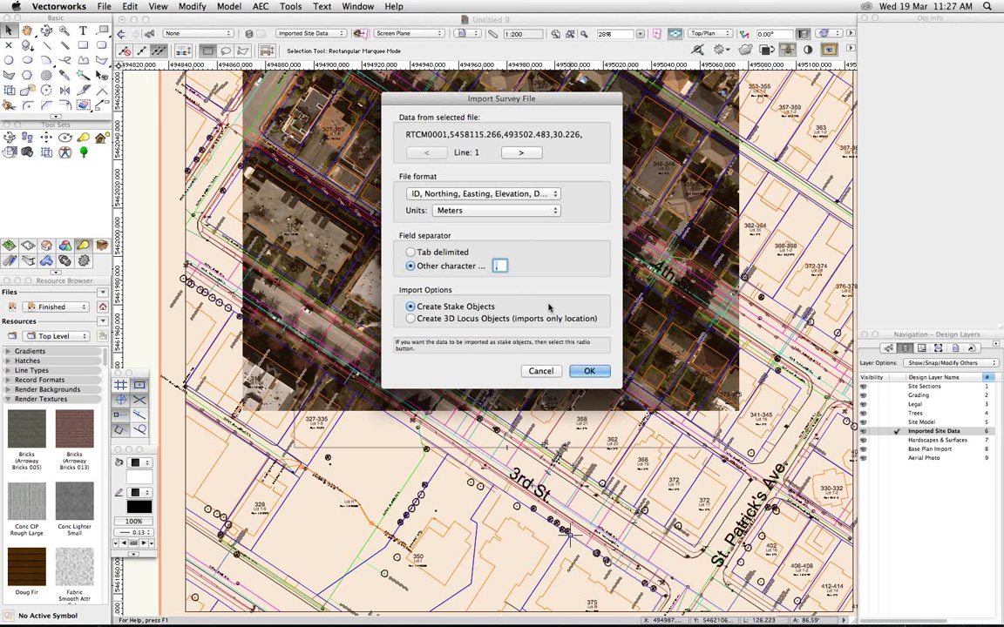
click(588, 372)
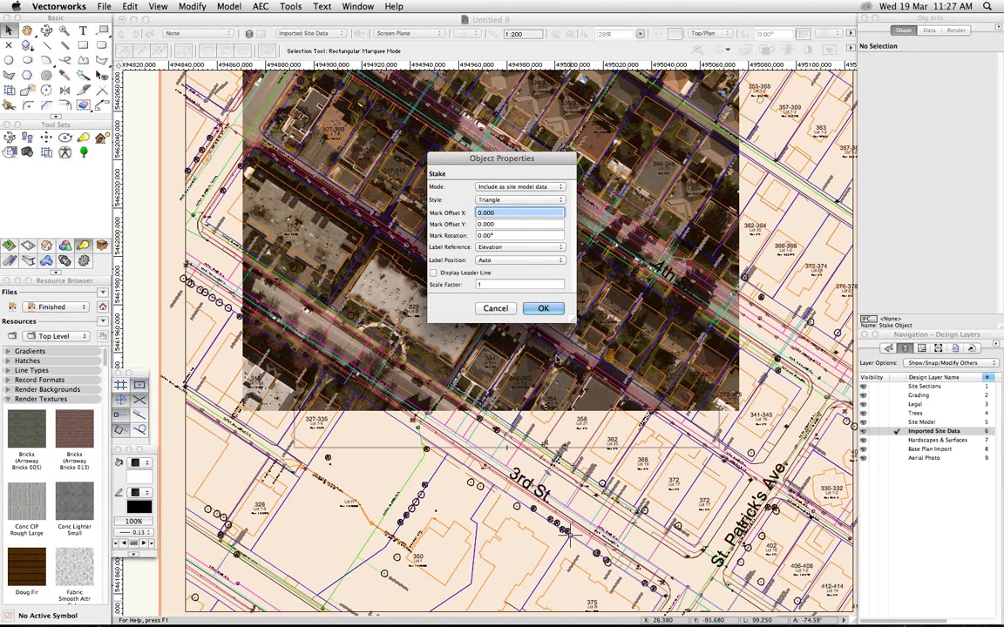
- Create the survey stakes with the mode Include as site model data and the Cross style
click(547, 190)
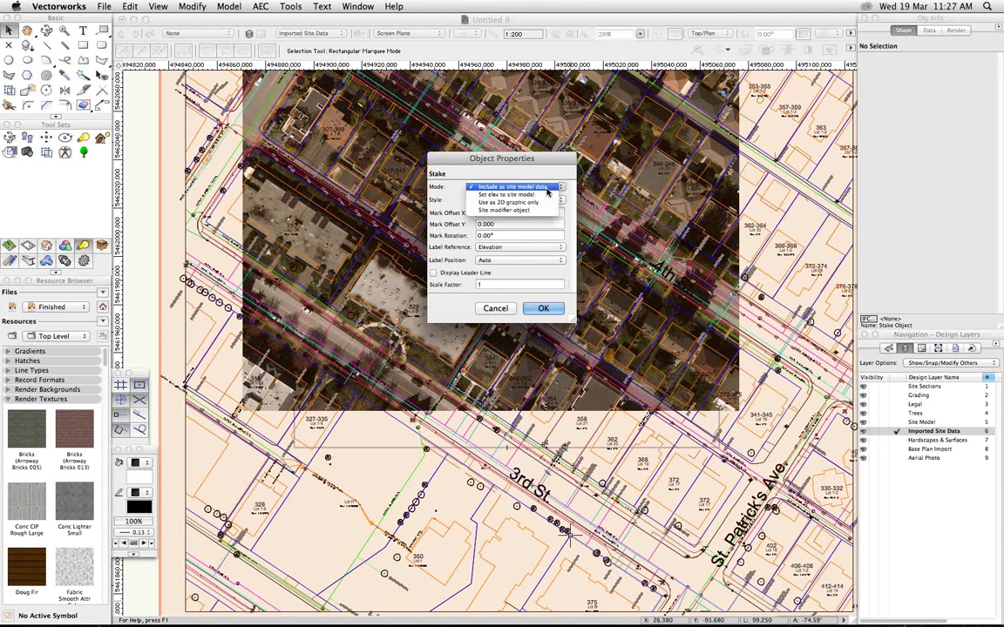
click(547, 188)
click(545, 200)
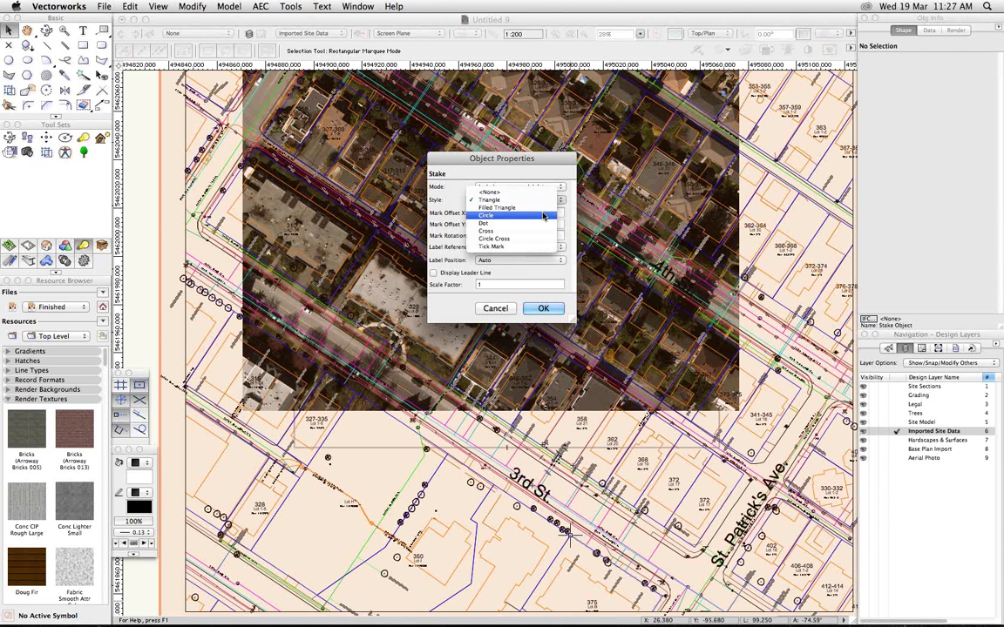
click(541, 233)
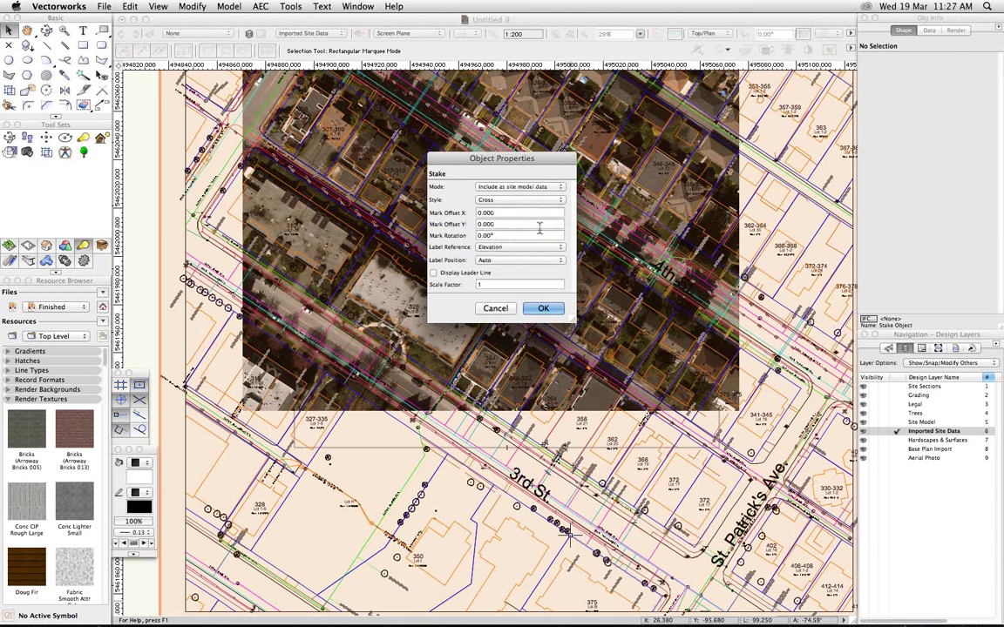
click(540, 309)
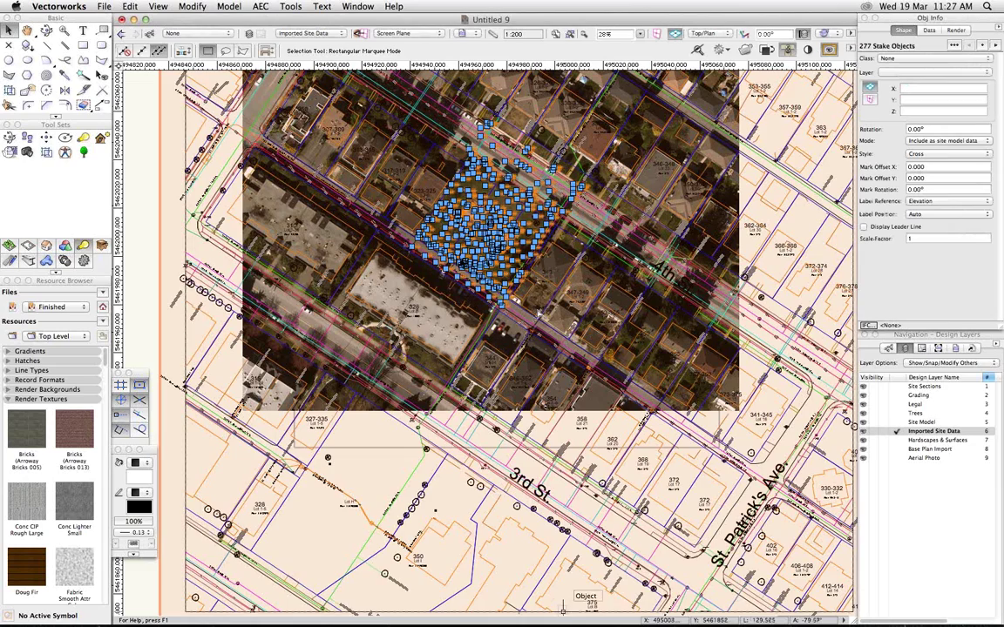
- Hide the Aerial Photo design layer around the imported stakes
scroll(507, 272, up, 1)
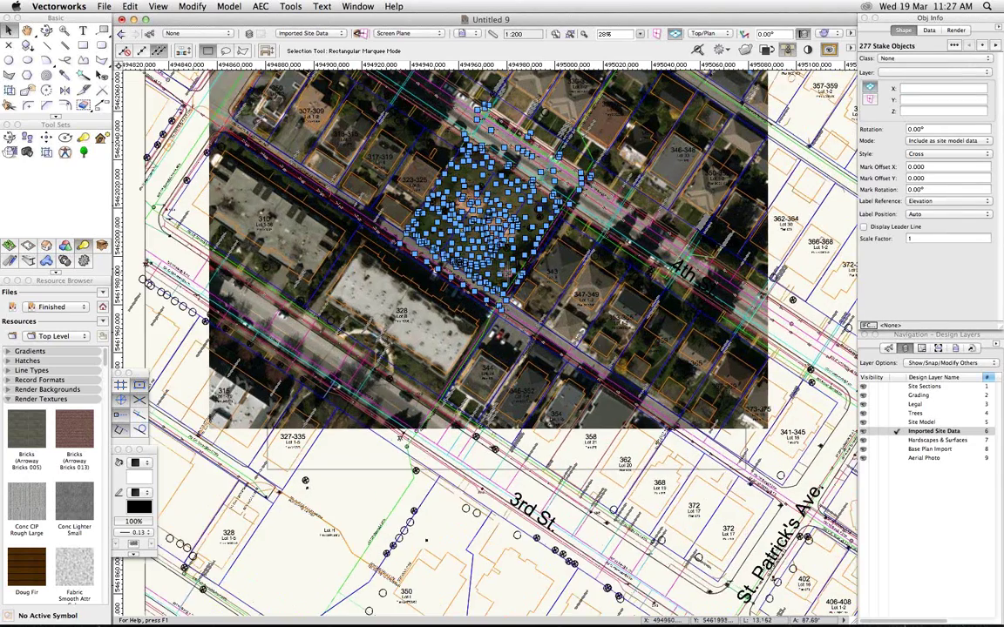
scroll(488, 278, up, 2)
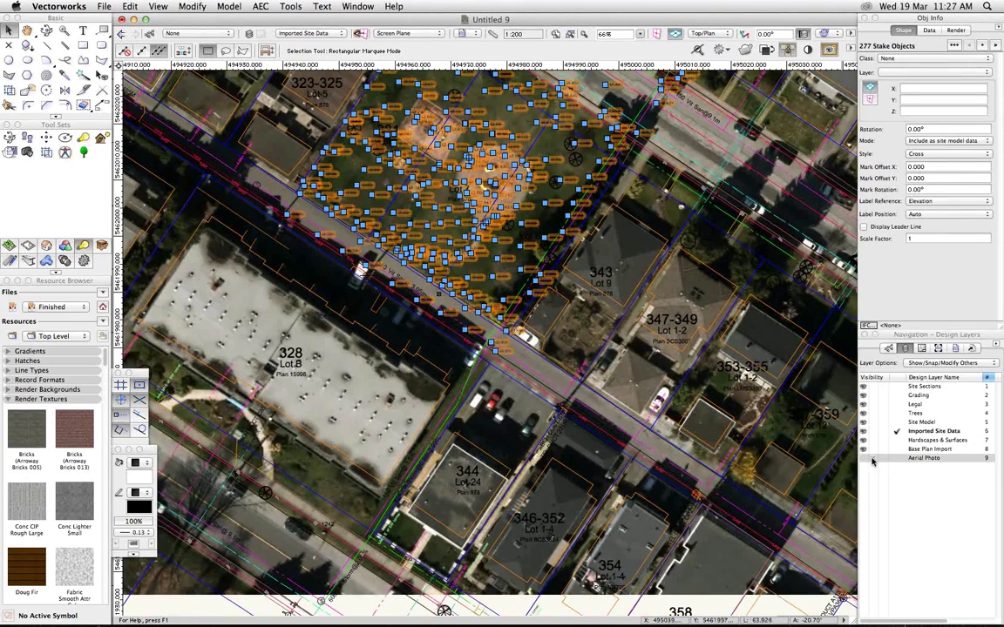
click(872, 459)
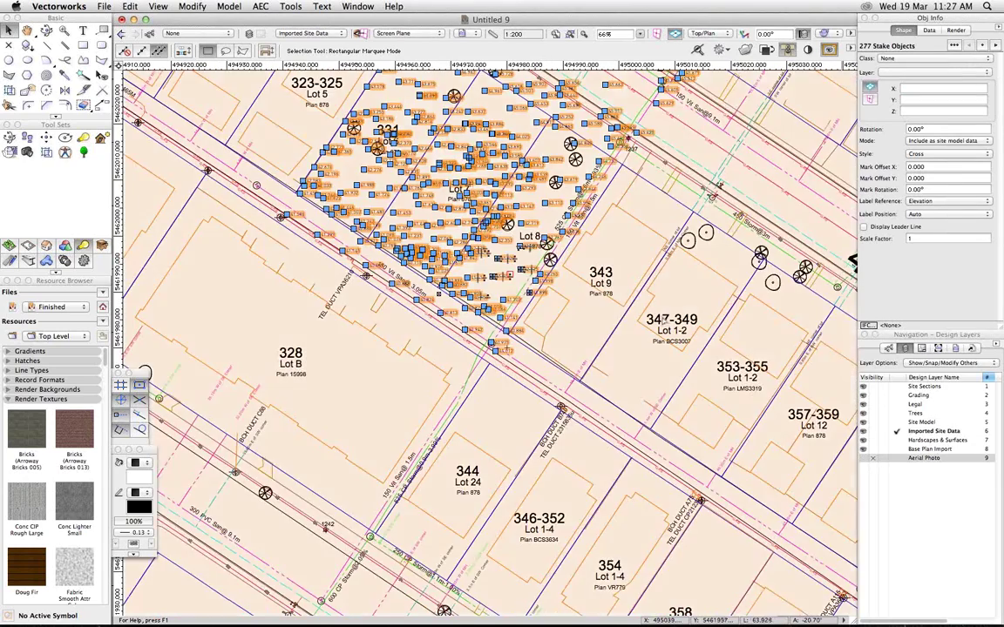
- Examine the imported stakes over Lots 6 to 8 and compare them with the point data in Sample.csv in Excel, returning to Vectorworks
scroll(450, 179, up, 3)
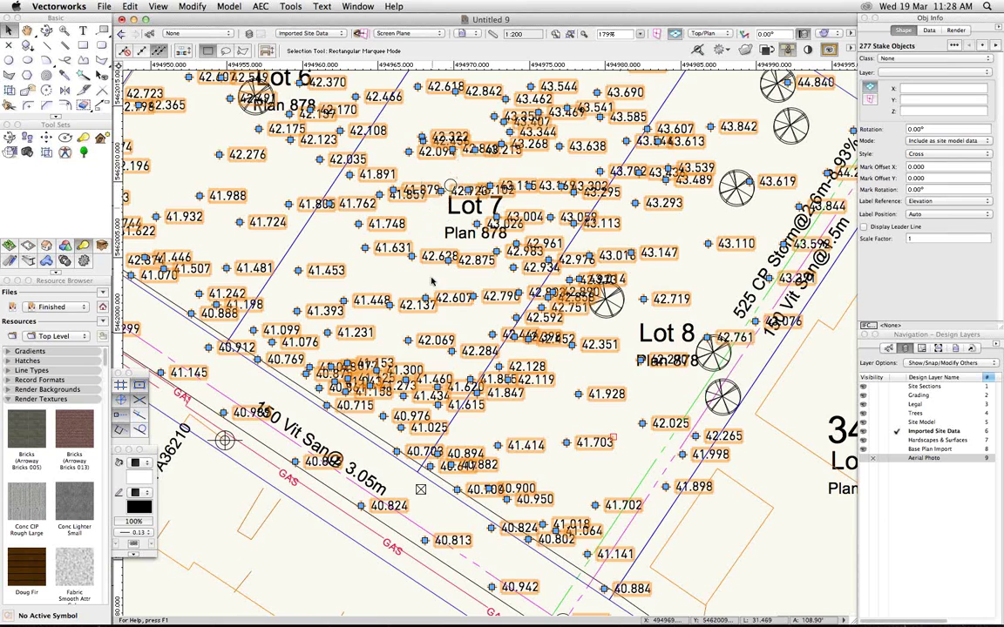
scroll(395, 285, down, 4)
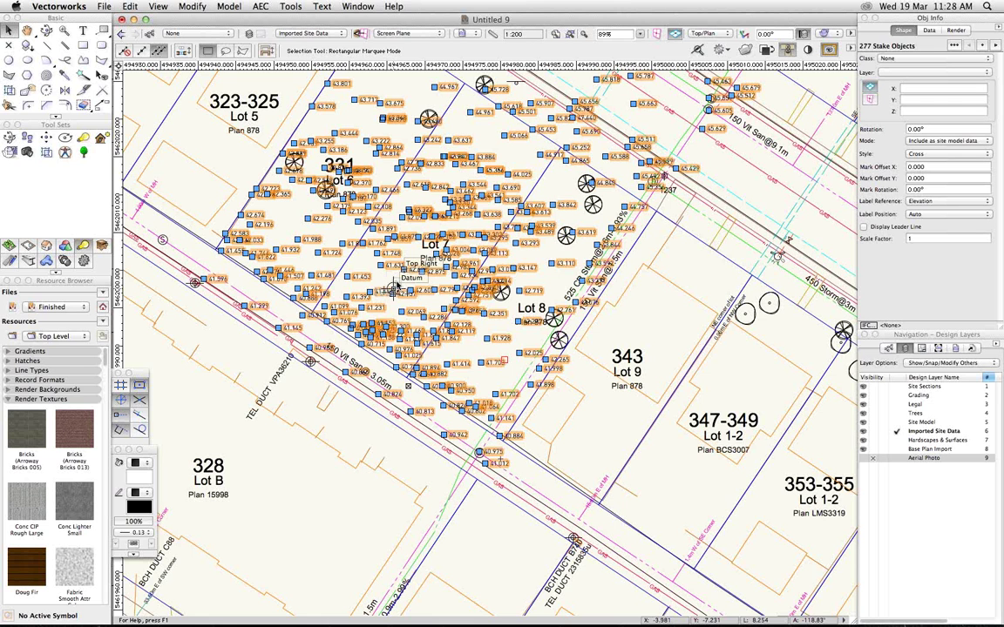
key(super+Tab)
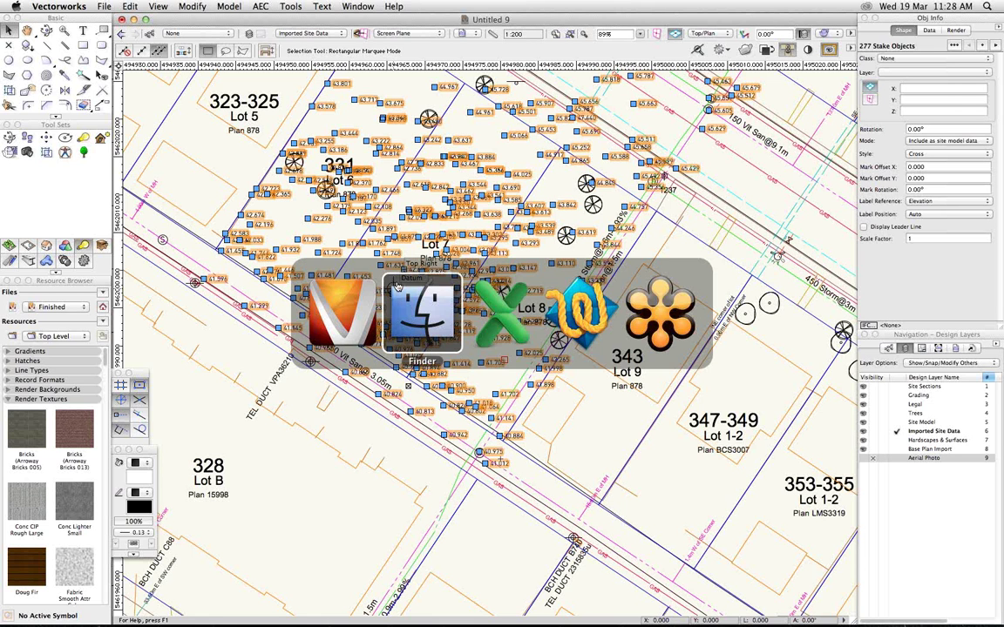
key(super+Tab)
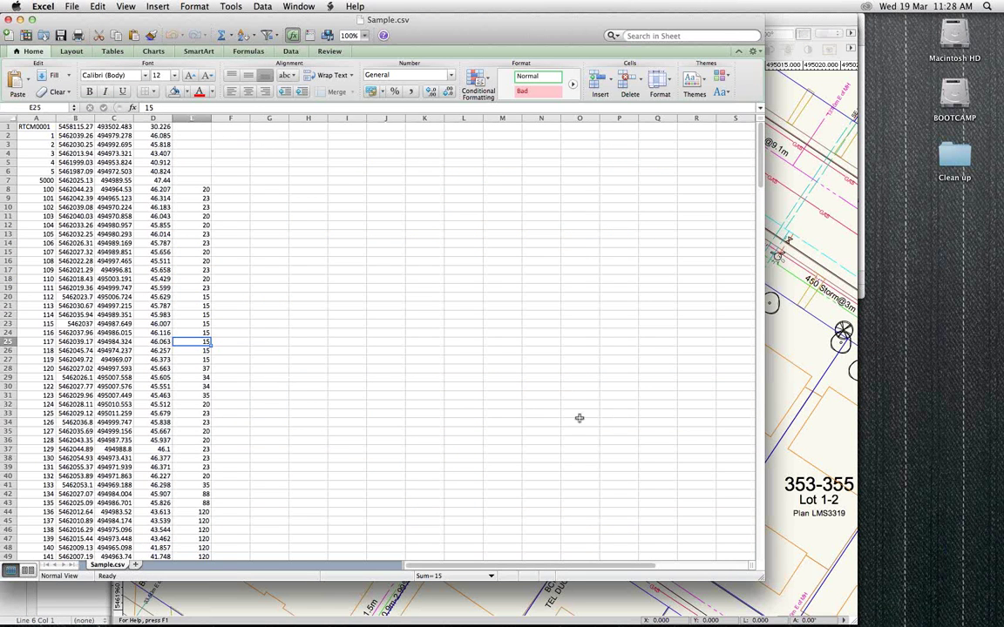
click(787, 366)
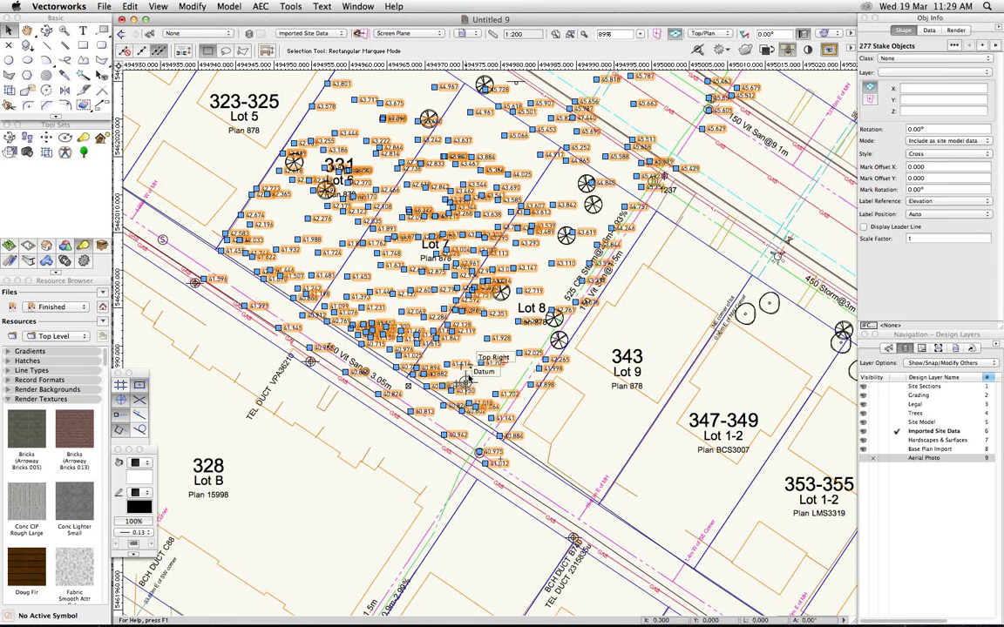
key(super+Tab)
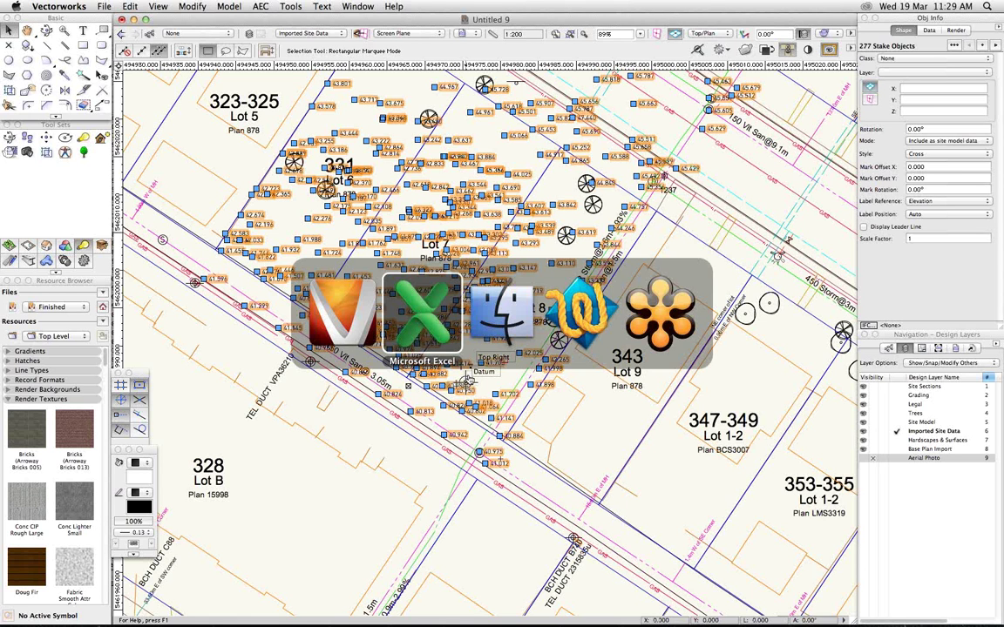
key(super+shift+Tab)
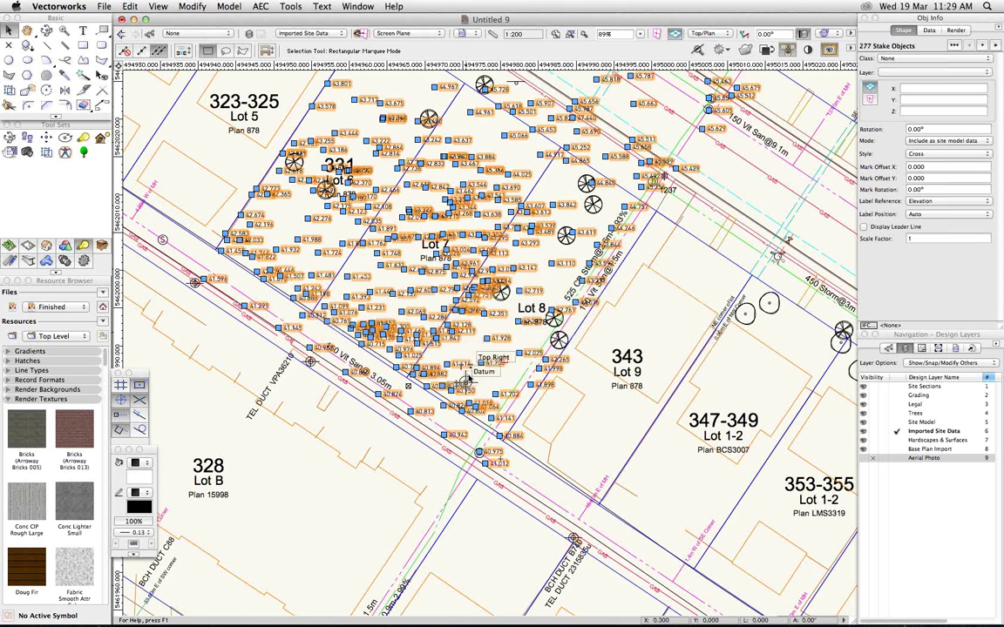
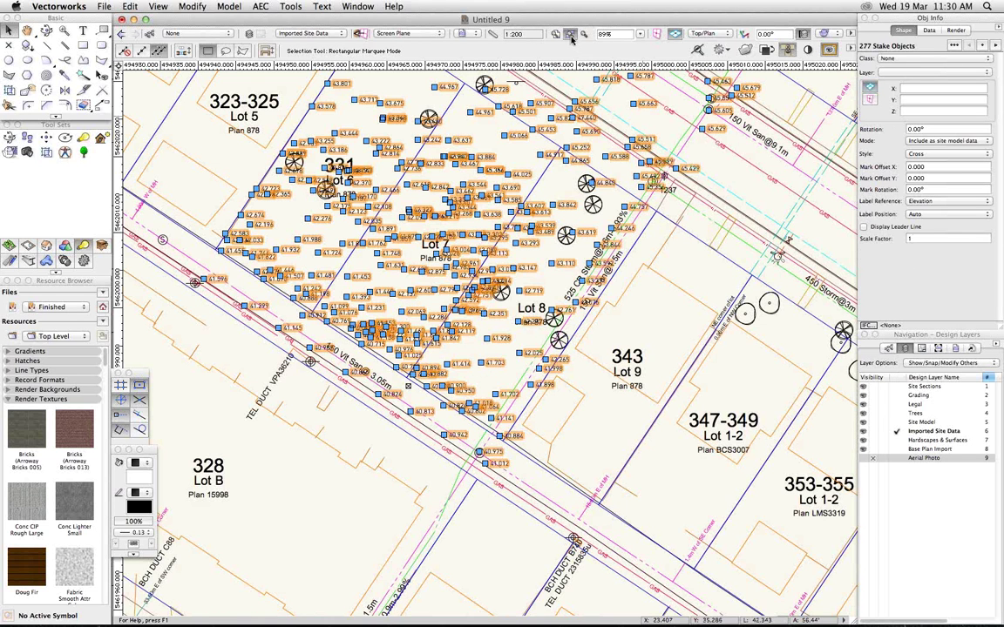
- Delete the stray survey stake that lies far southwest of the site
click(570, 34)
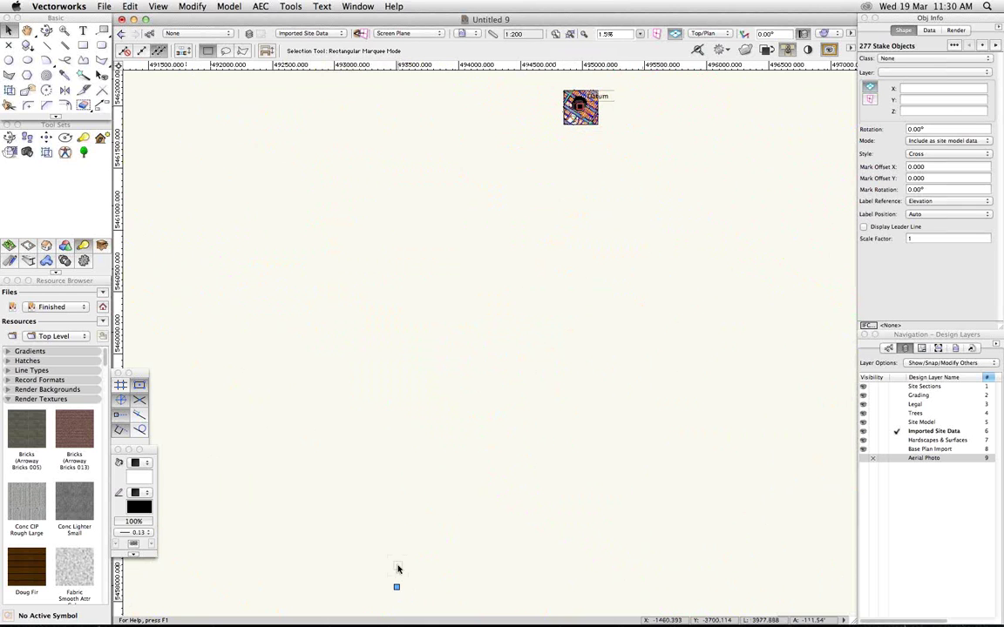
click(408, 591)
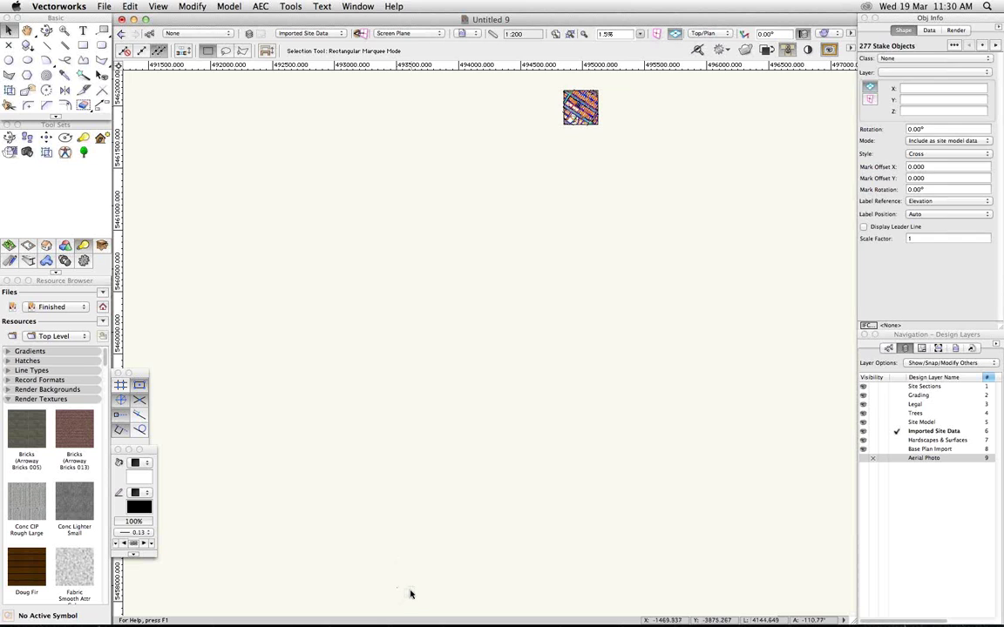
key(c)
drag(379, 576, 424, 605)
drag(420, 295, 463, 333)
key(x)
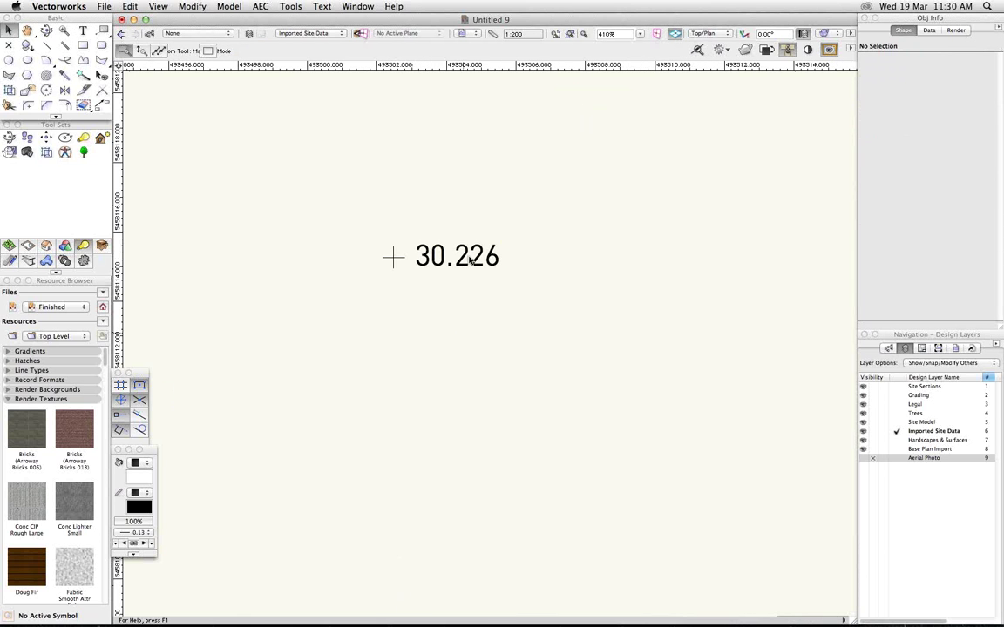
key(super+a)
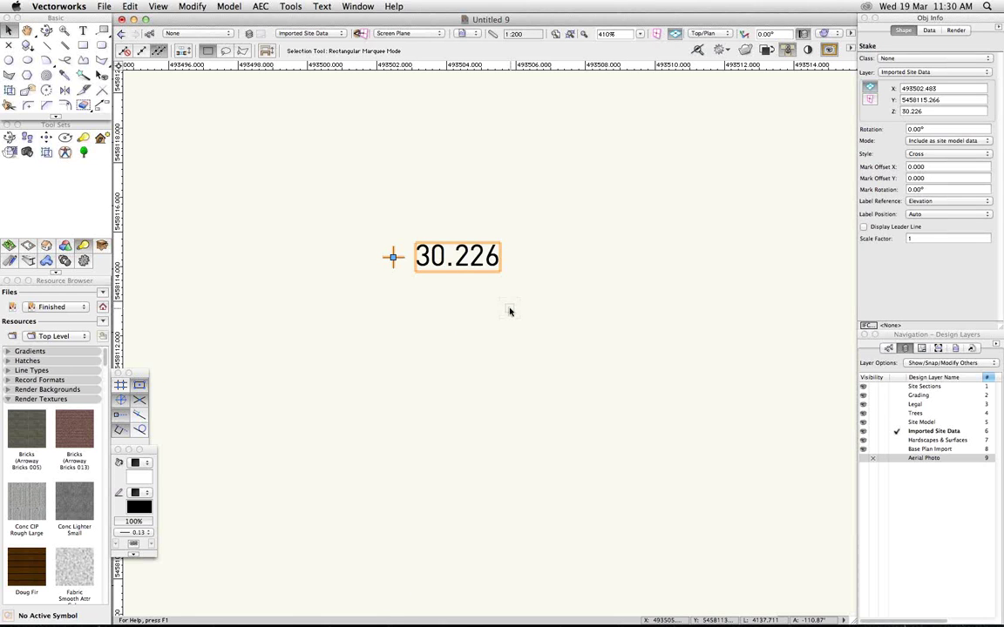
key(Delete)
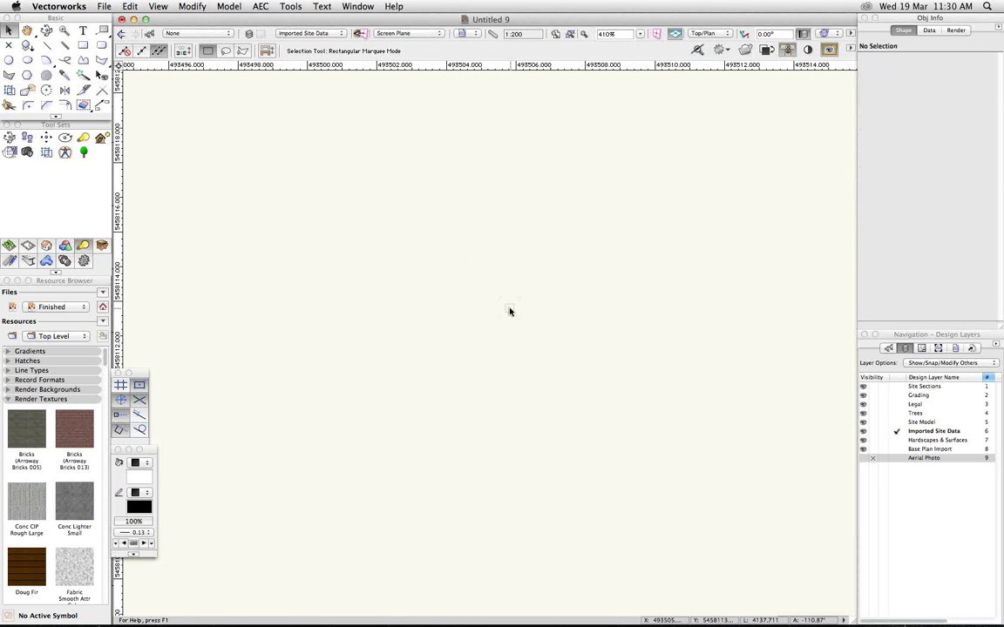
- Set the design layer options to Show/Snap Others and paste a copy of the Imported Site Data stakes in place on the Site Model layer
key(super+a)
key(super+4)
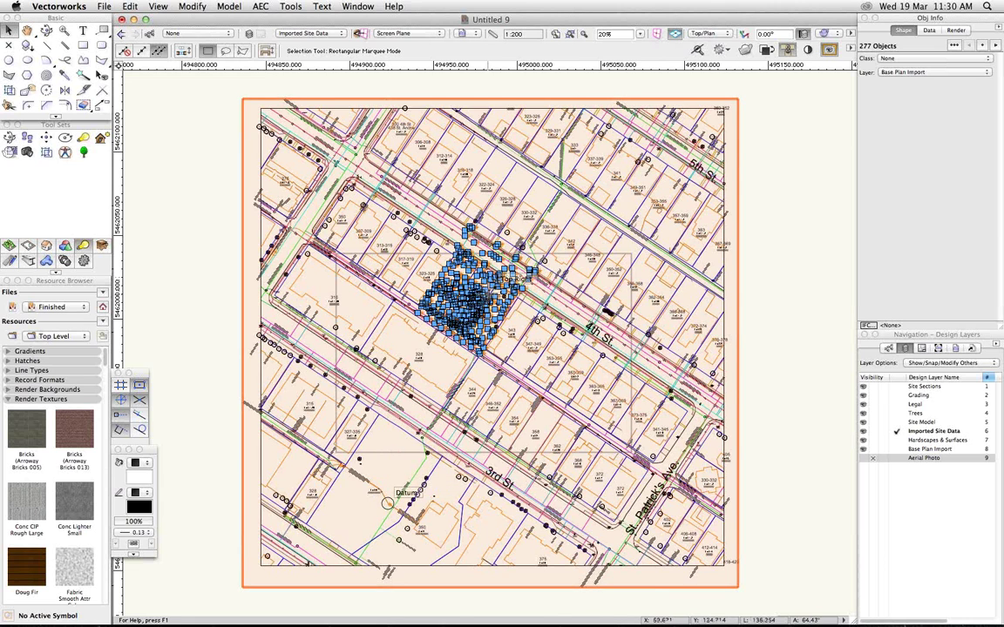
scroll(492, 281, up, 5)
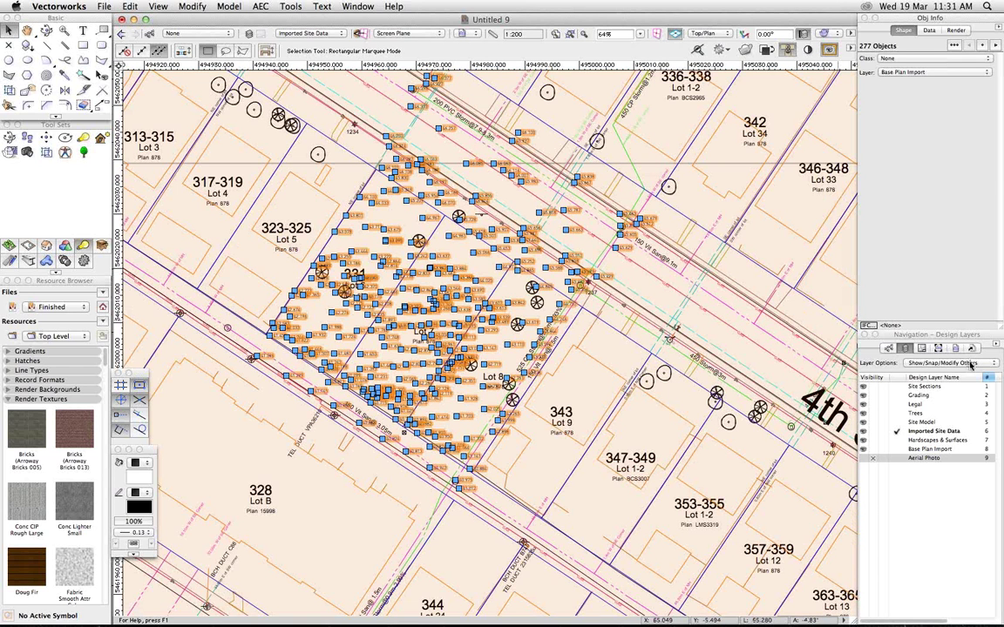
click(958, 362)
click(933, 355)
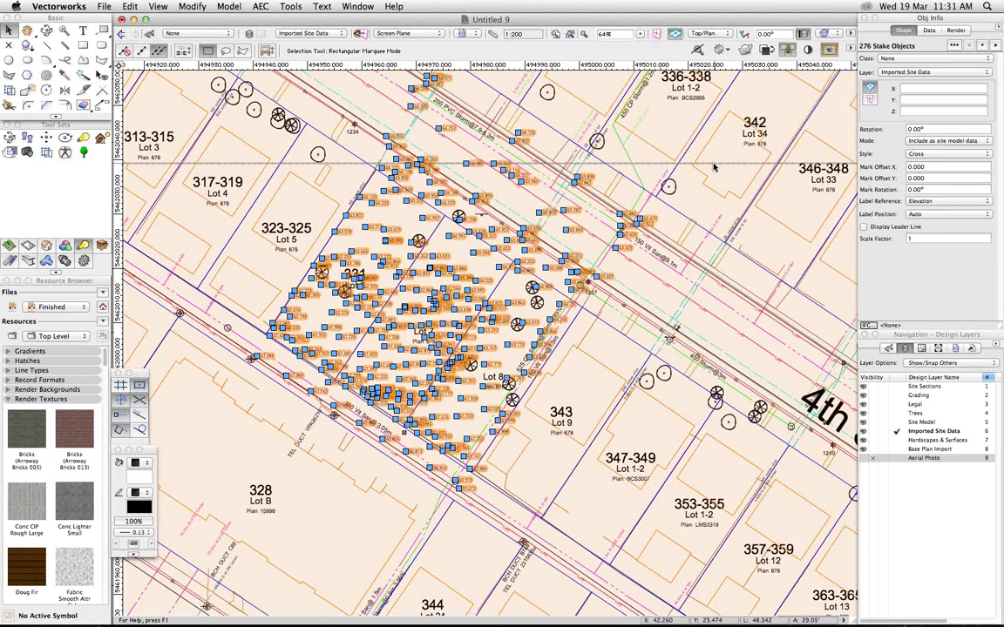
key(super+Up)
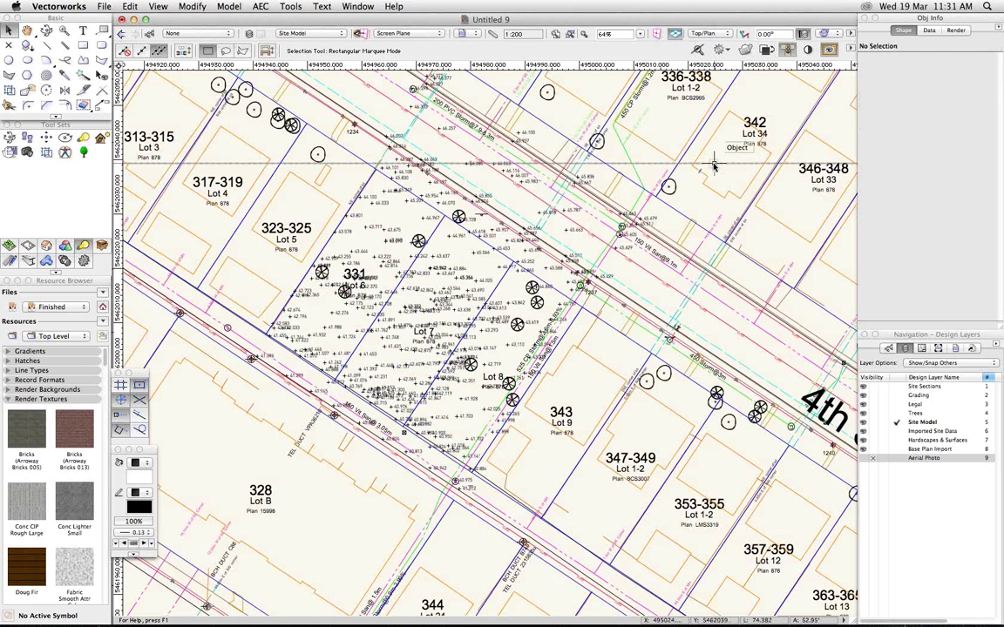
key(super+alt+v)
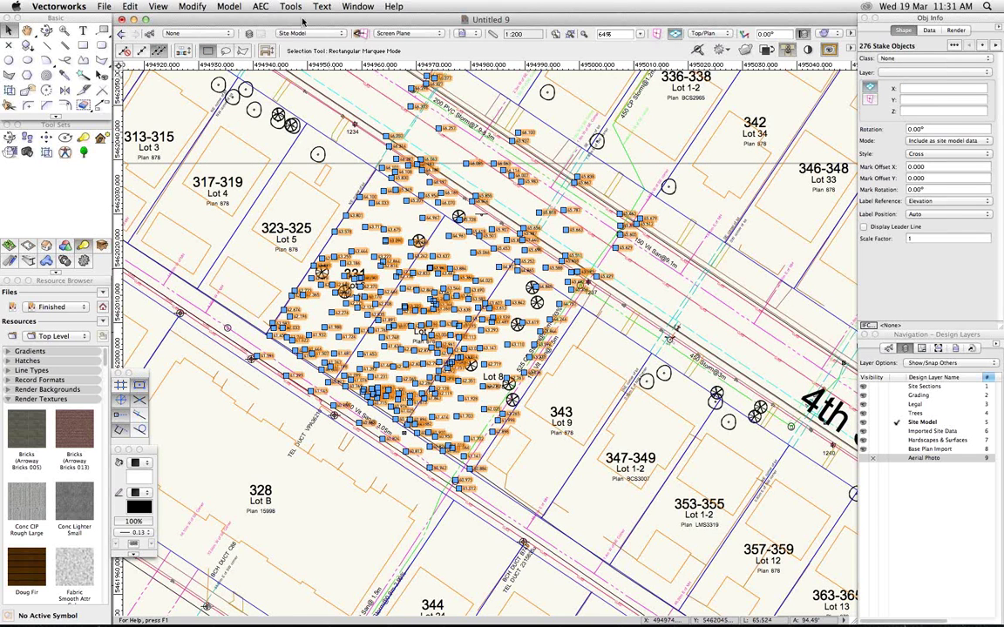
- Start creating a site model from the stakes with a minor contour interval of 0.2 and a major contour multiplier of 5
click(293, 7)
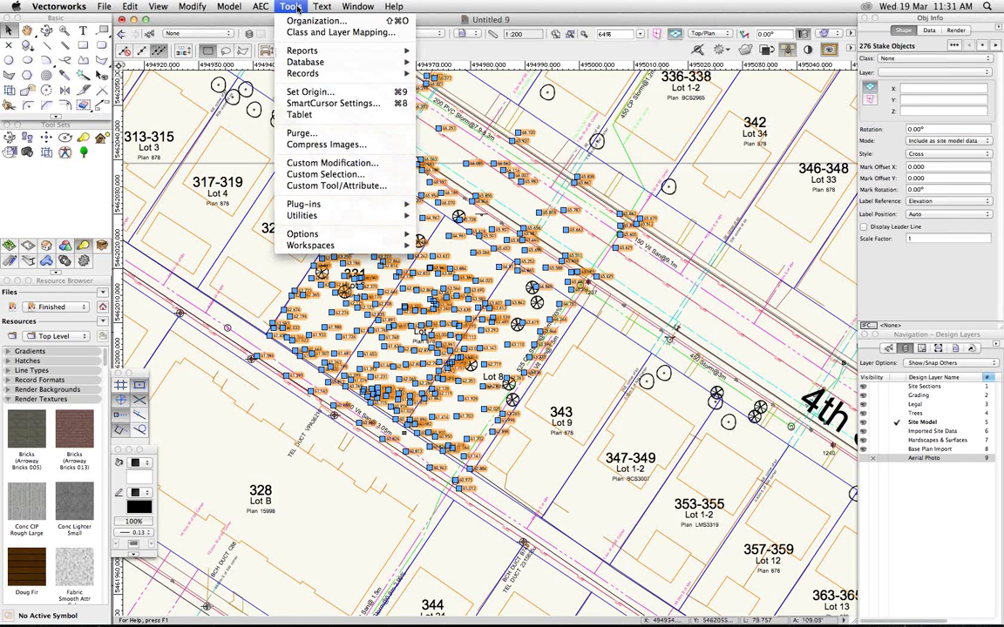
mouse_move(260, 7)
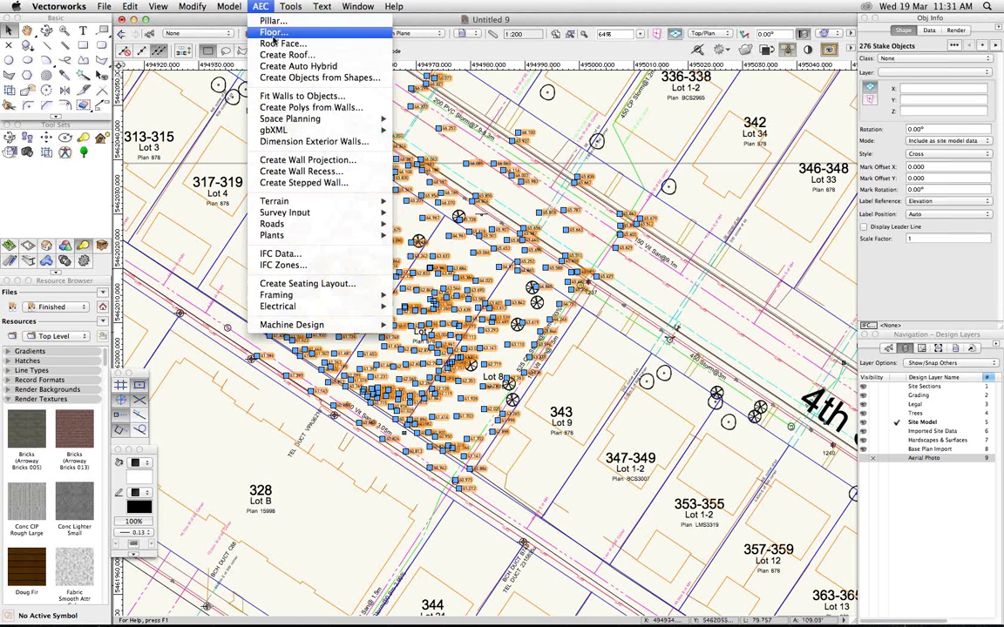
mouse_move(384, 202)
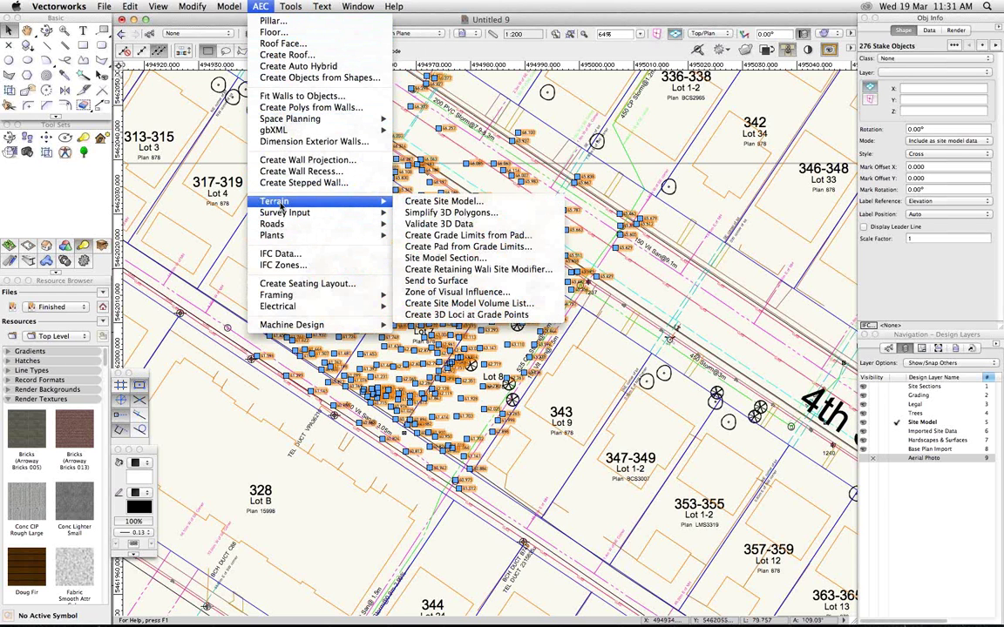
click(423, 204)
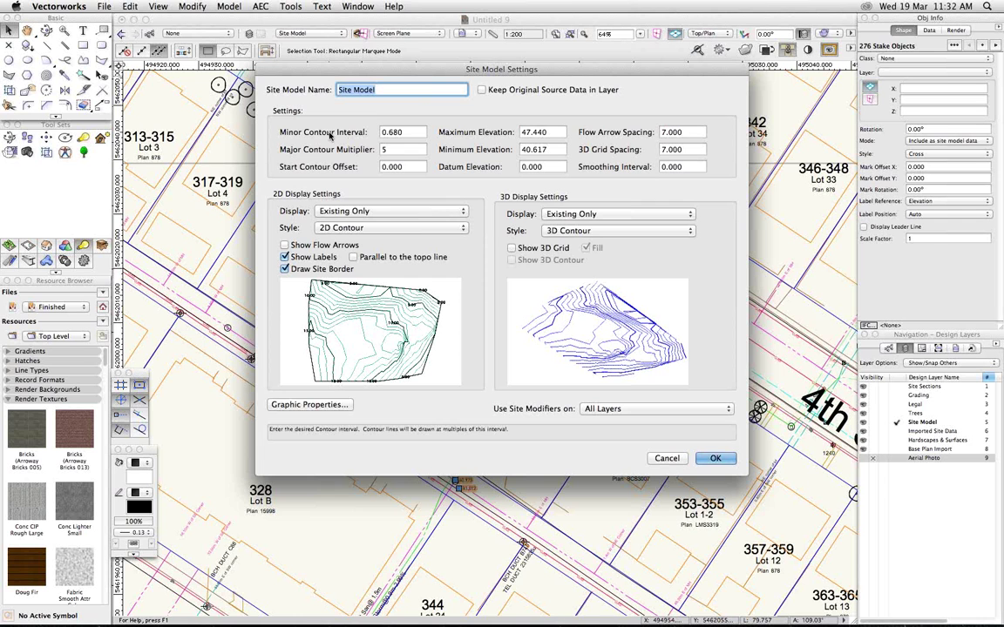
double_click(406, 133)
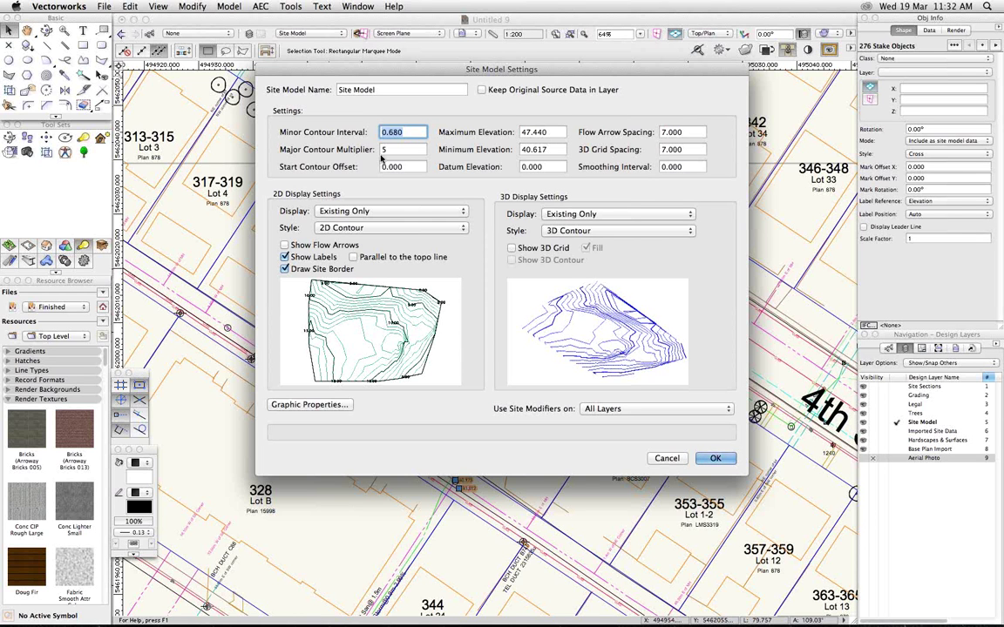
text(2)
key(Tab)
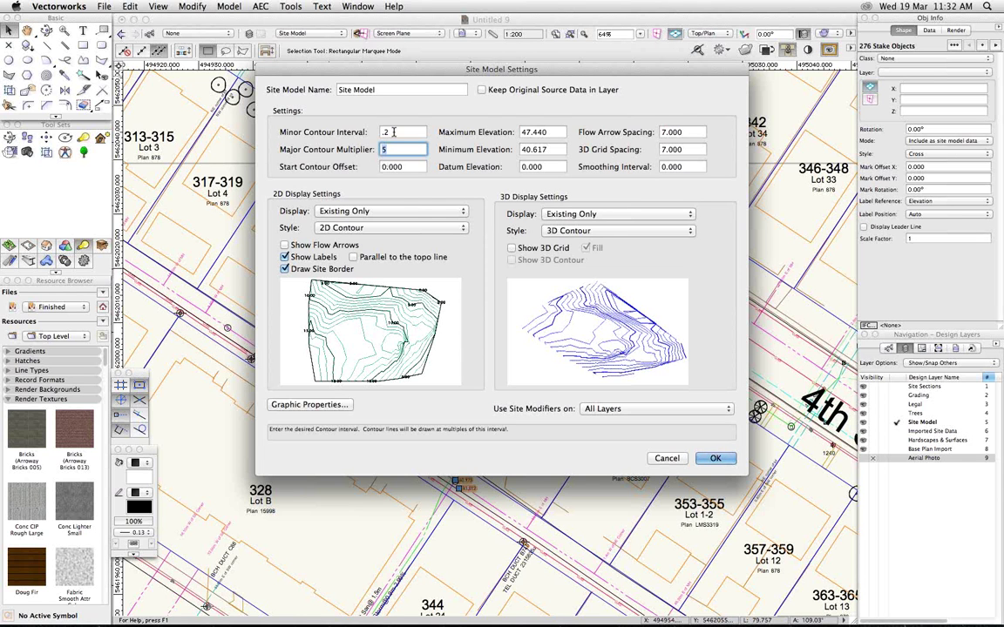
click(395, 131)
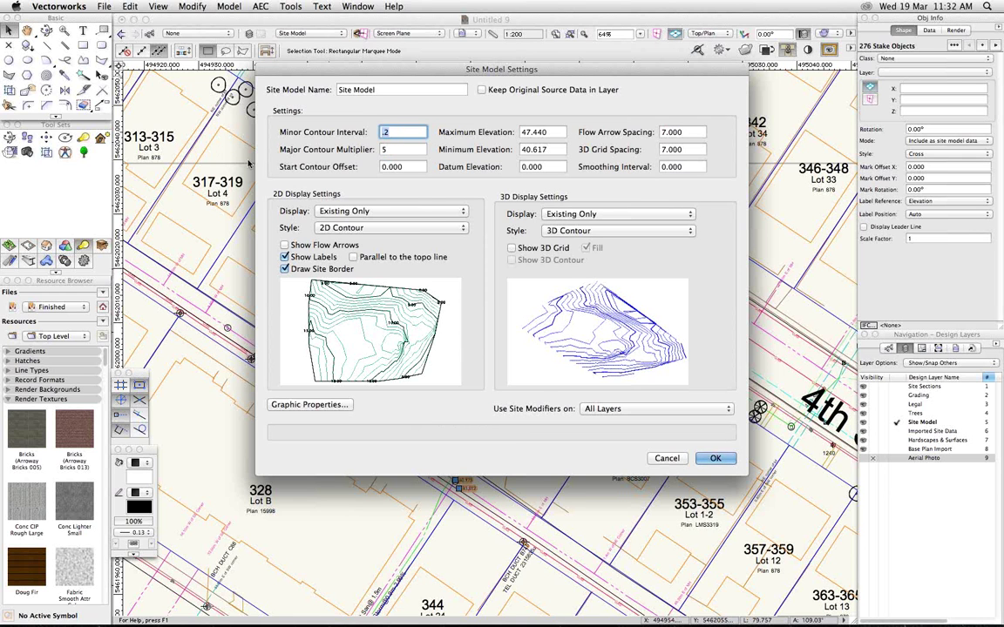
text(.2)
click(379, 149)
text(5)
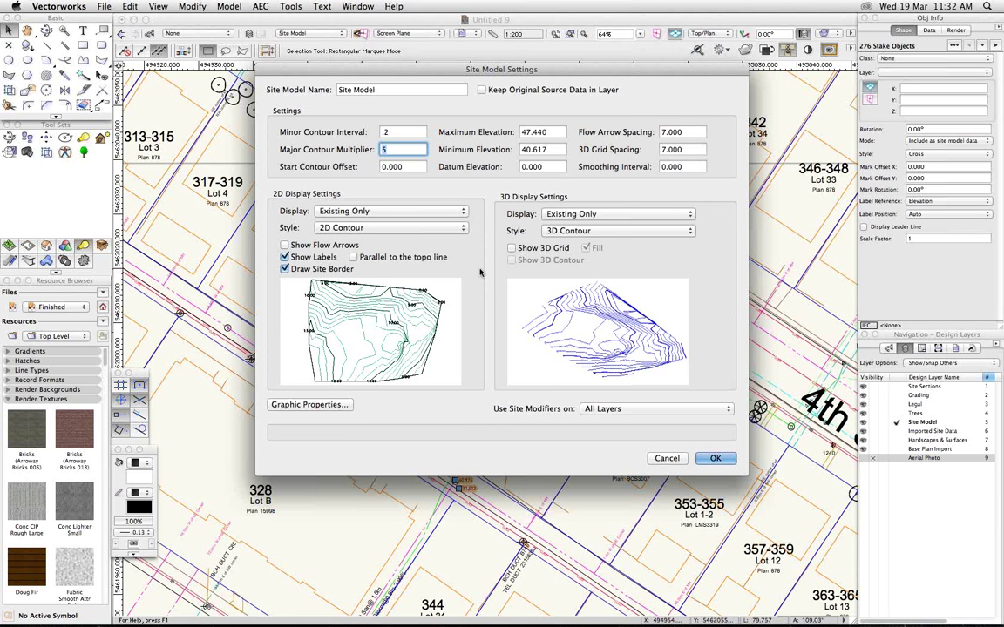
- Set the site model's 2D display to Existing Only with the 2D Contour (smoothed) style, labels shown and no site border
click(411, 212)
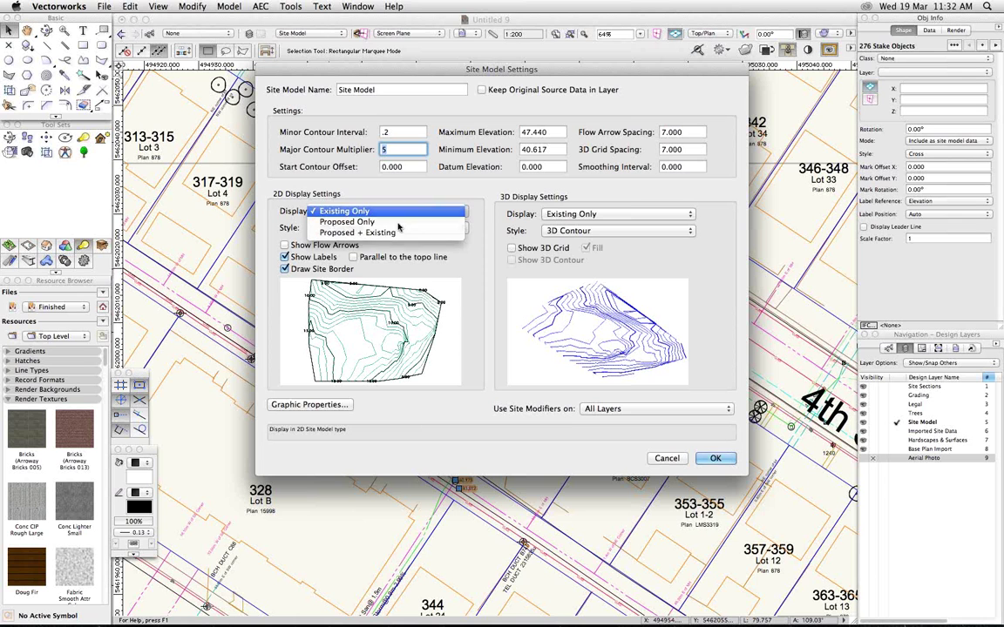
click(411, 213)
click(337, 228)
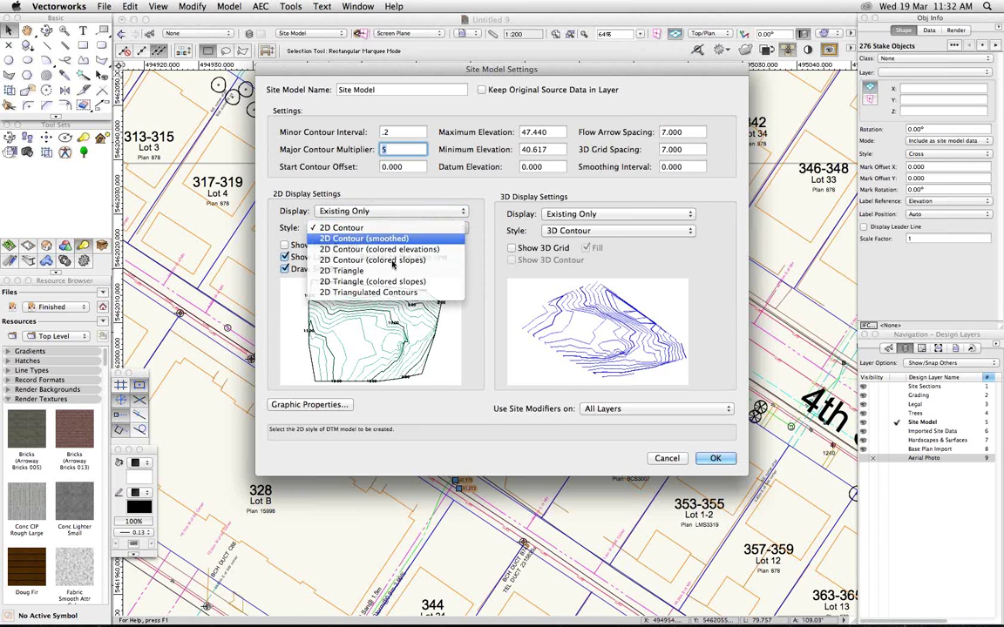
click(362, 239)
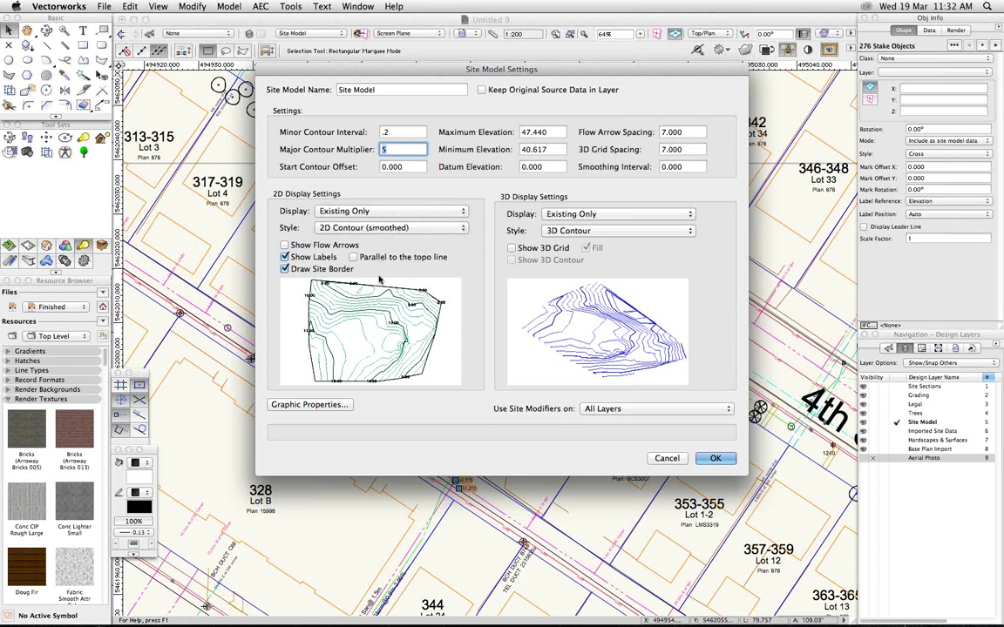
click(323, 258)
click(325, 258)
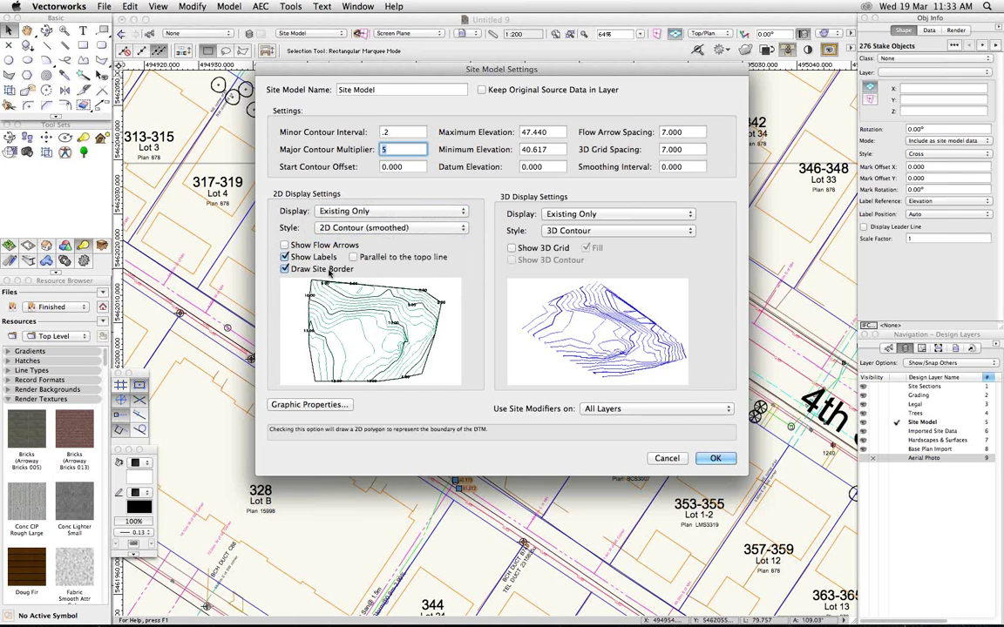
click(301, 270)
- Set the 3D display to Existing Only with the 3D Mesh Solid style and create the site model
click(615, 214)
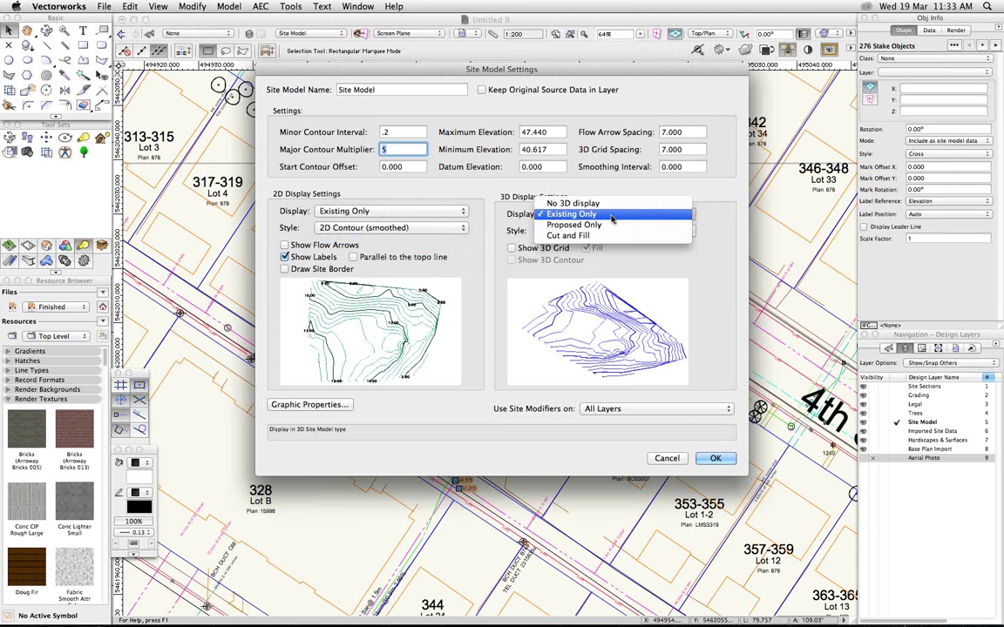
click(574, 214)
click(601, 231)
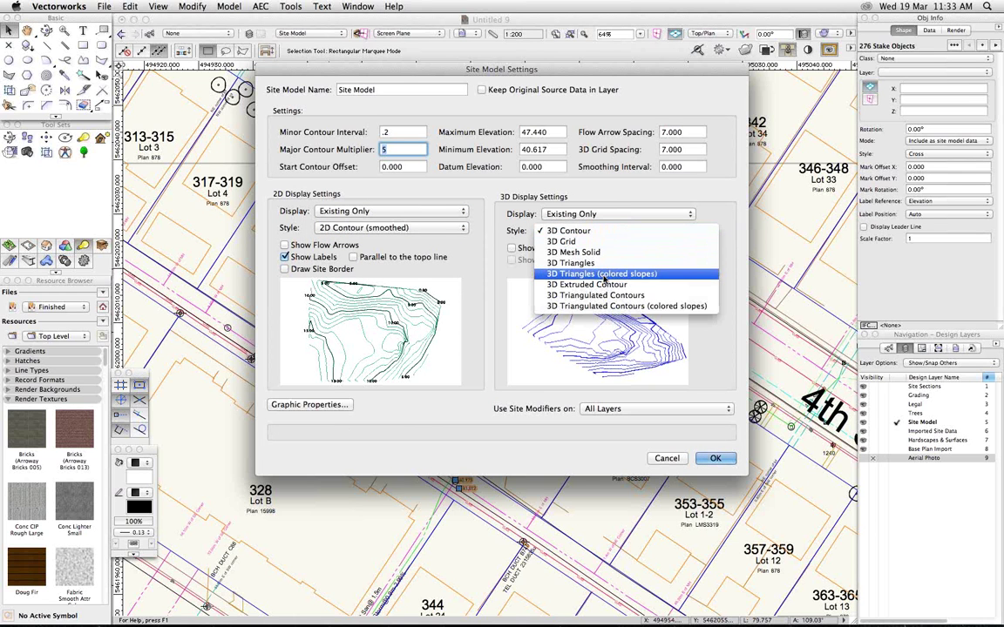
click(601, 252)
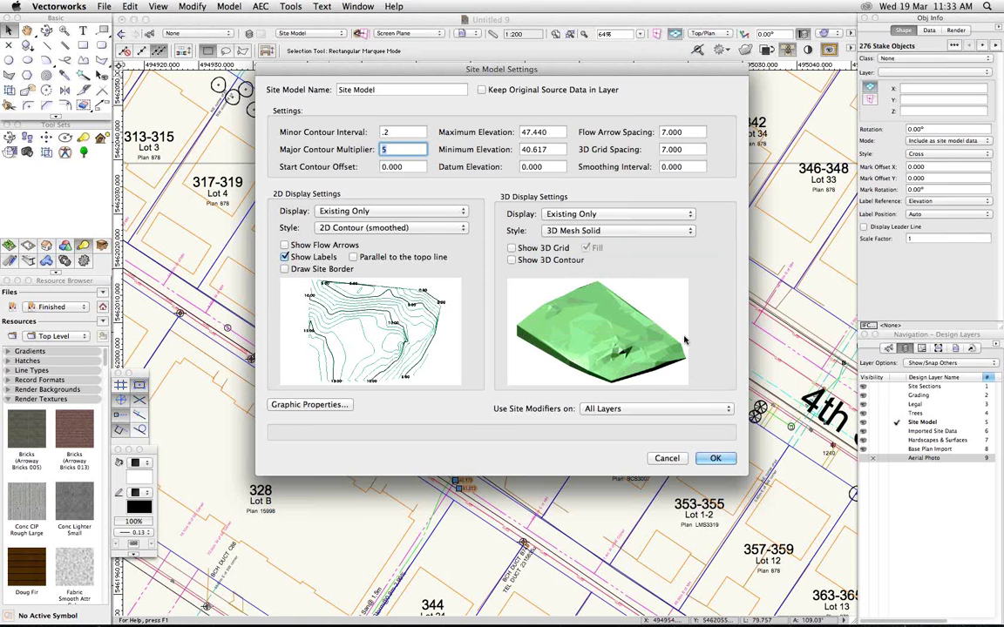
click(715, 460)
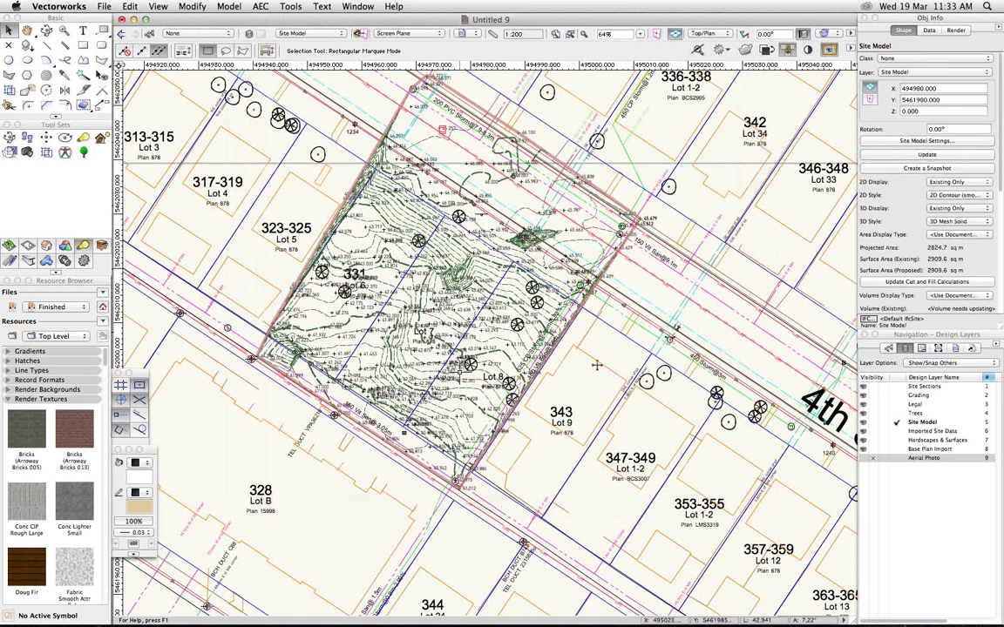
- Hide the Imported Site Data design layer
click(874, 433)
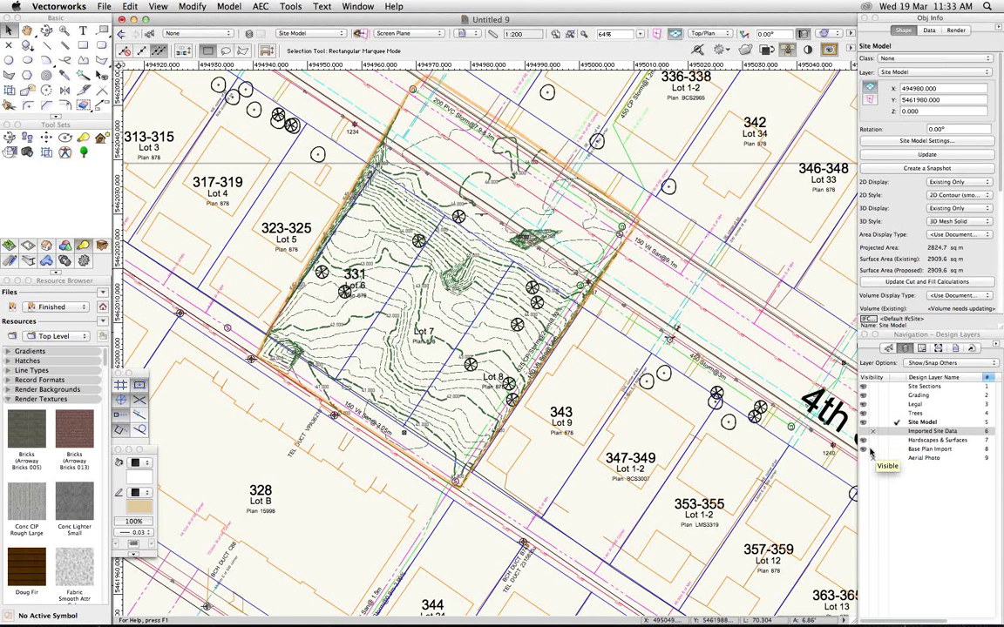
- Hide the Base Plan Import design layer and orbit the site model to examine its mesh in 3D
click(872, 449)
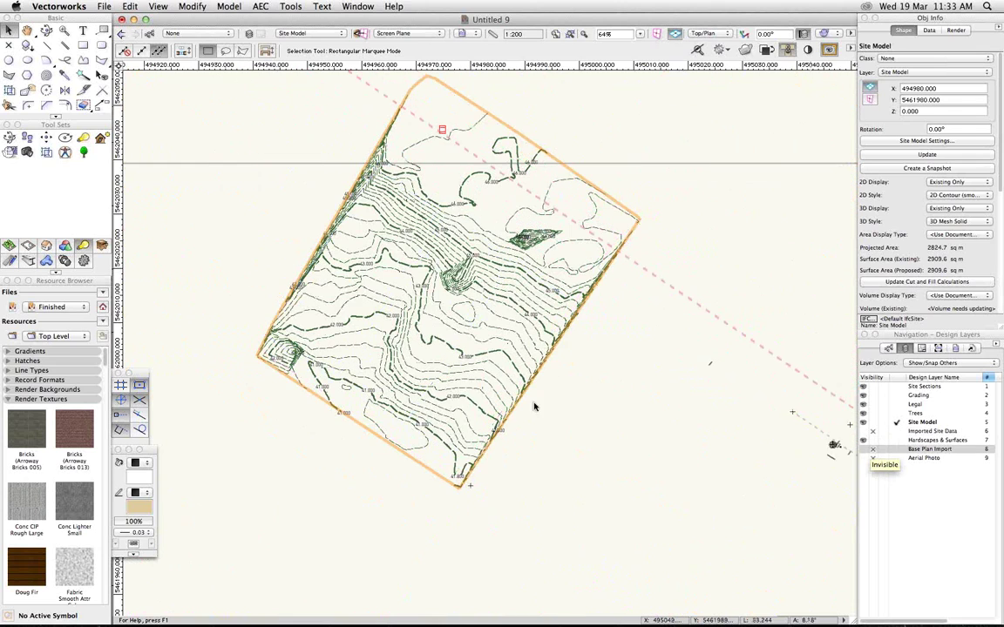
scroll(442, 385, up, 5)
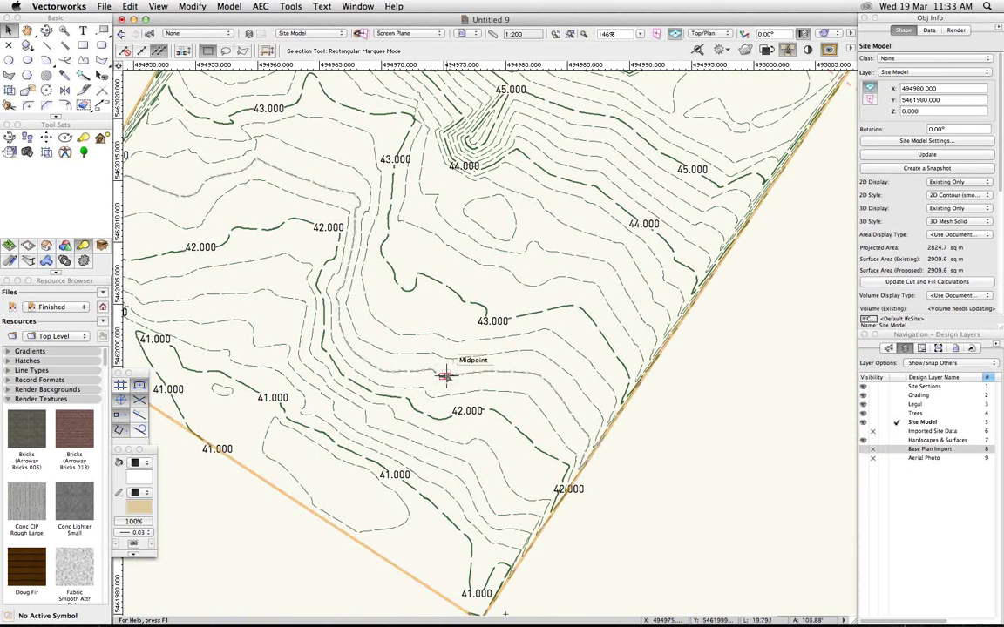
key(shift+c)
drag(447, 376, 441, 347)
key(space)
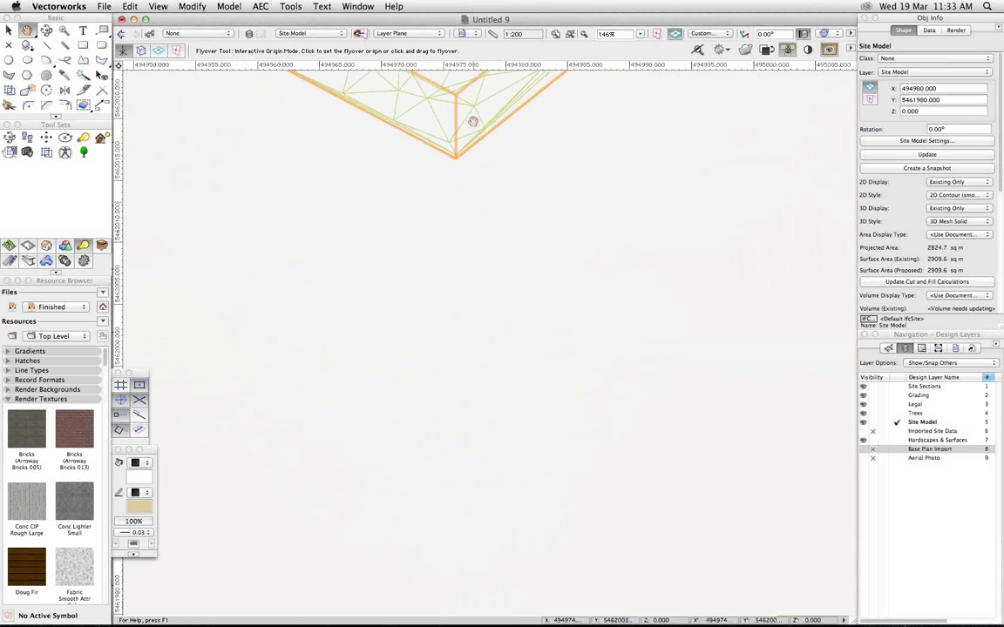
drag(473, 161, 544, 552)
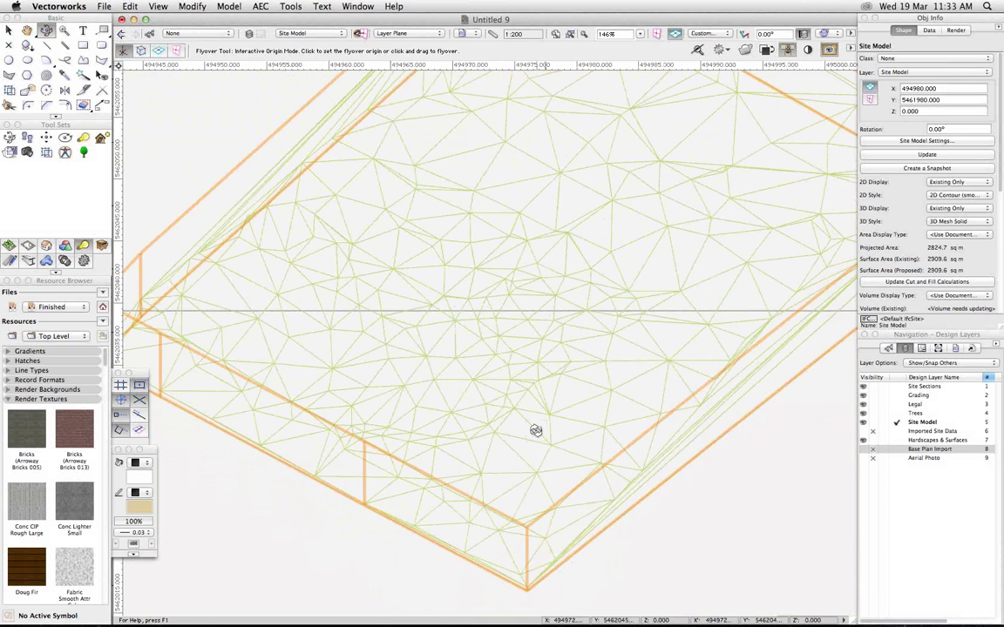
scroll(536, 430, down, 3)
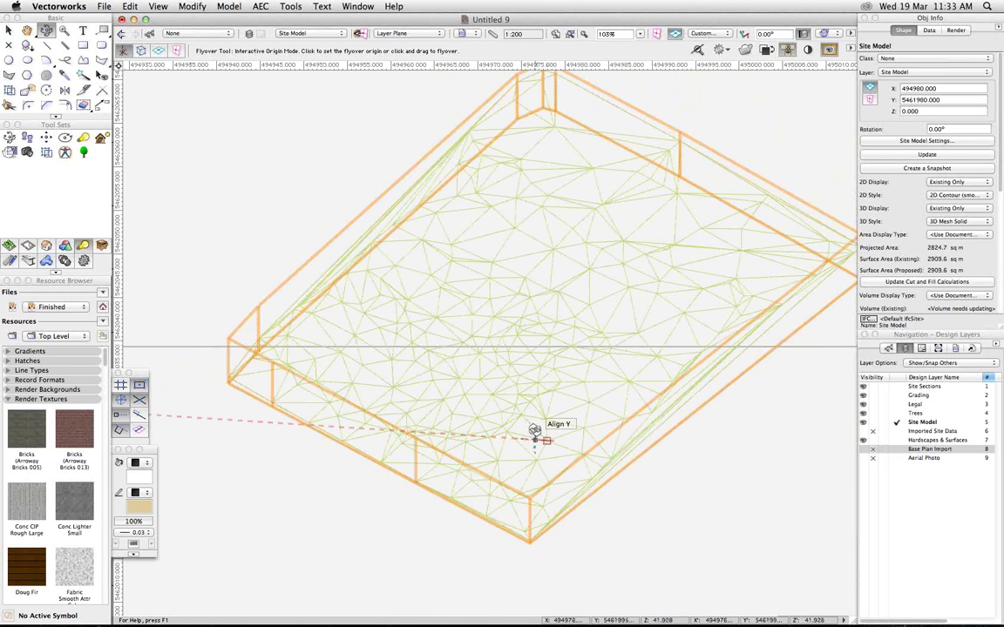
- Return to the Top/Plan view and examine the contours for tightly clustered lines that suggest stray elevation points
key(F5)
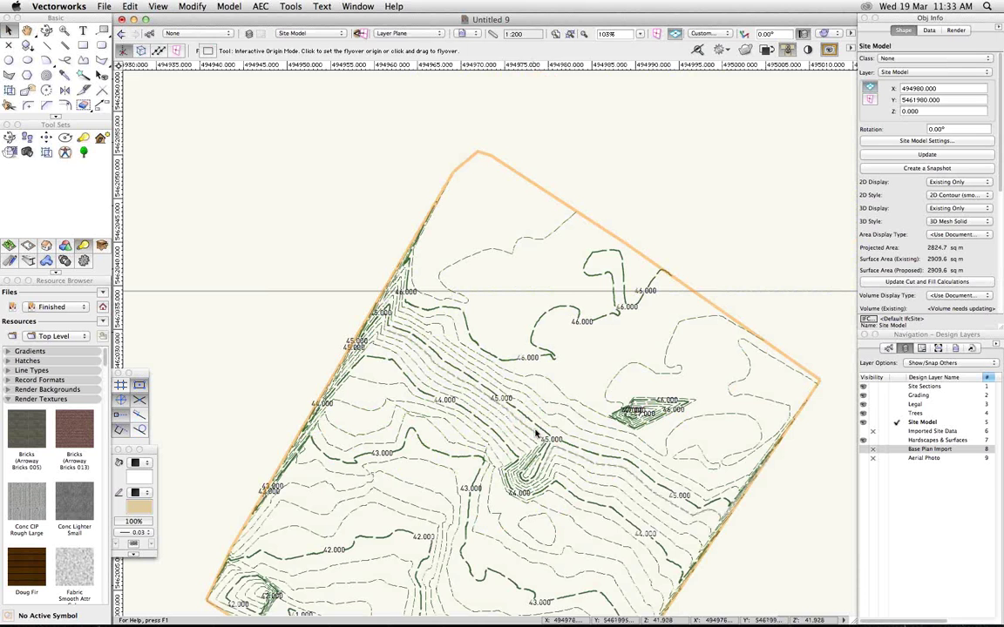
drag(528, 491, 550, 282)
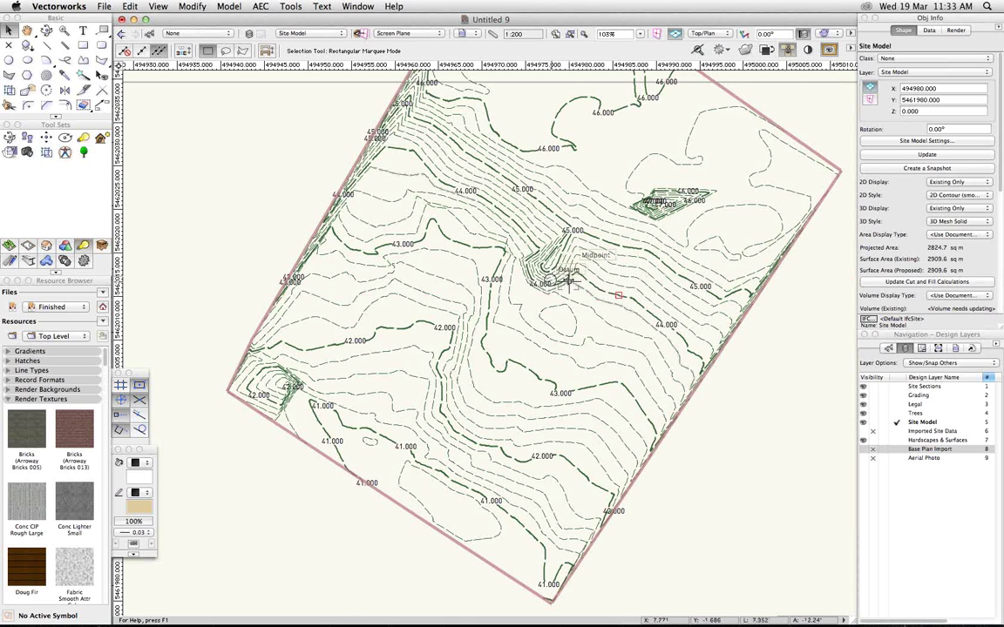
scroll(566, 280, up, 4)
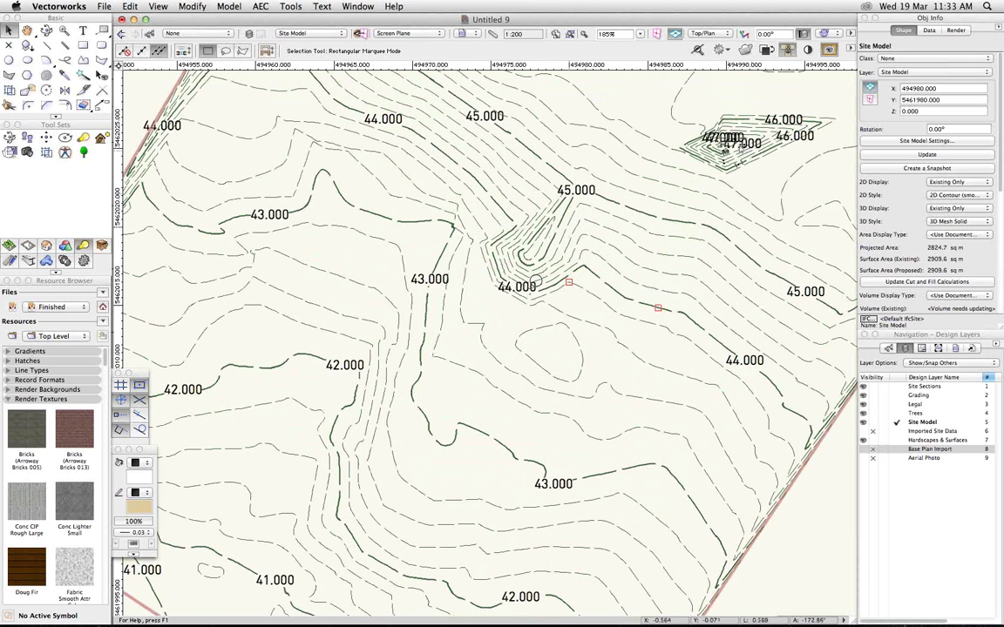
scroll(629, 351, down, 4)
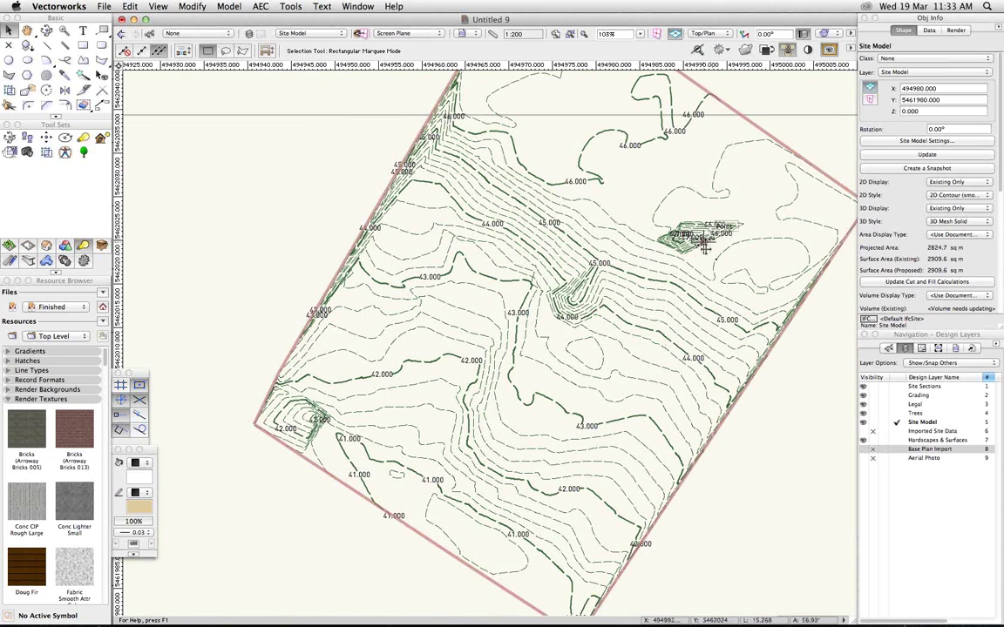
scroll(688, 237, up, 4)
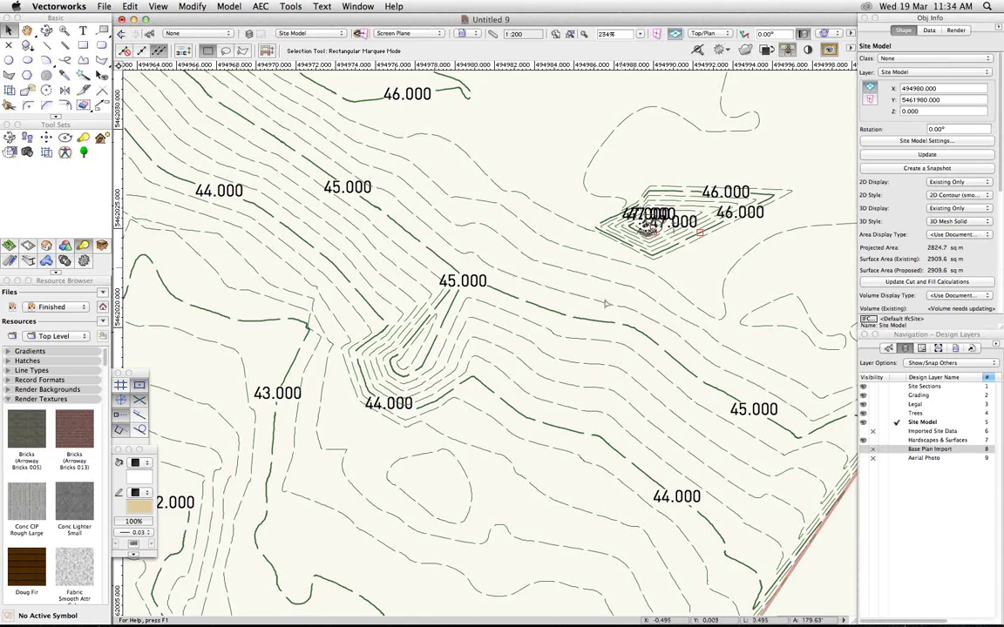
scroll(601, 300, down, 1)
scroll(601, 301, down, 3)
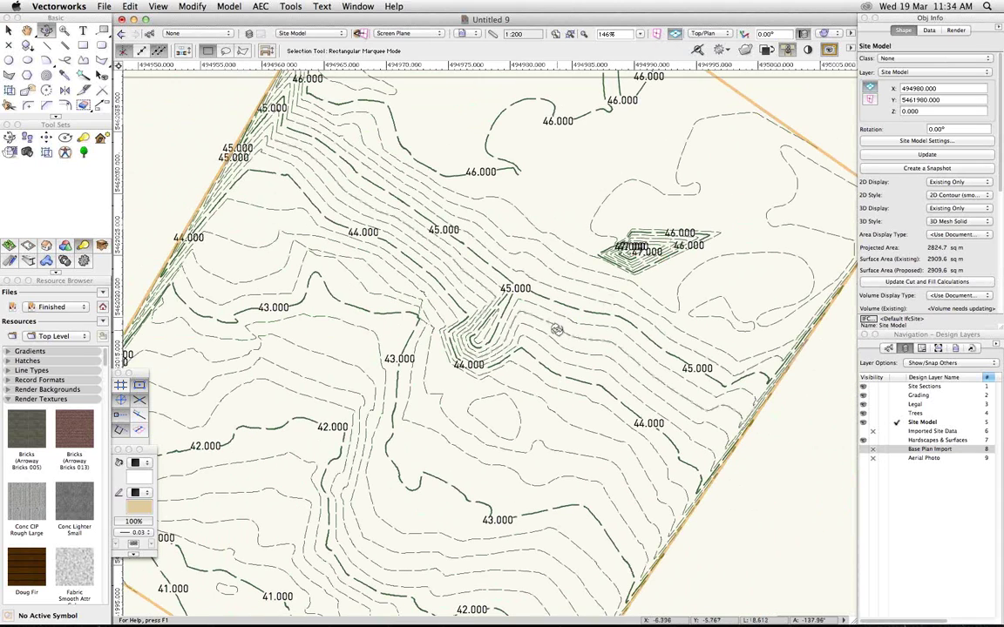
- Orbit the site model into a shaded 3D view and examine the surface for spikes and irregular edges
shift+middle_drag(560, 329, 453, 571)
drag(565, 363, 532, 299)
click(558, 316)
key(x)
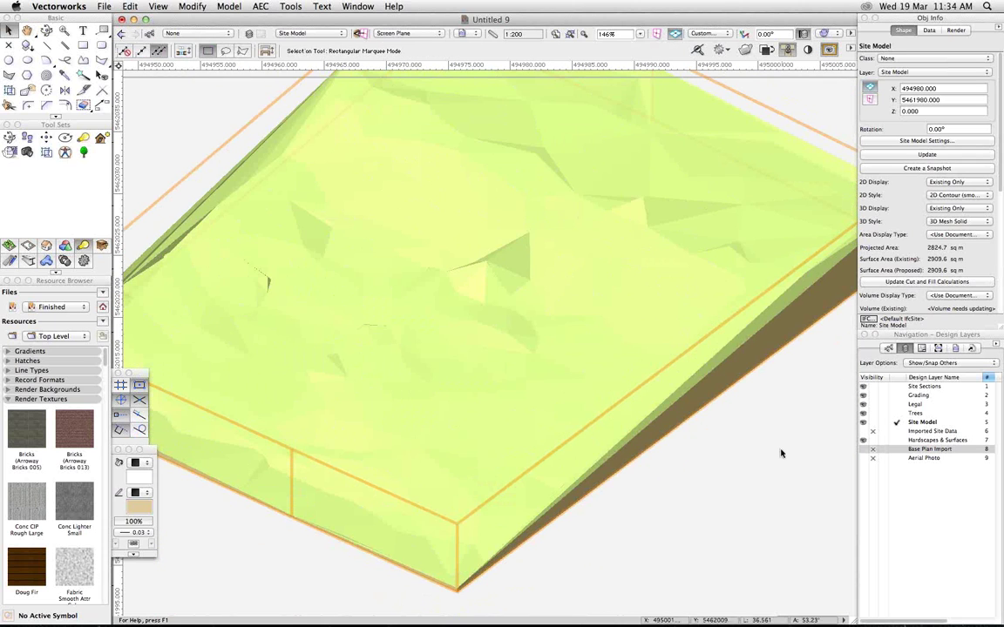
key(h)
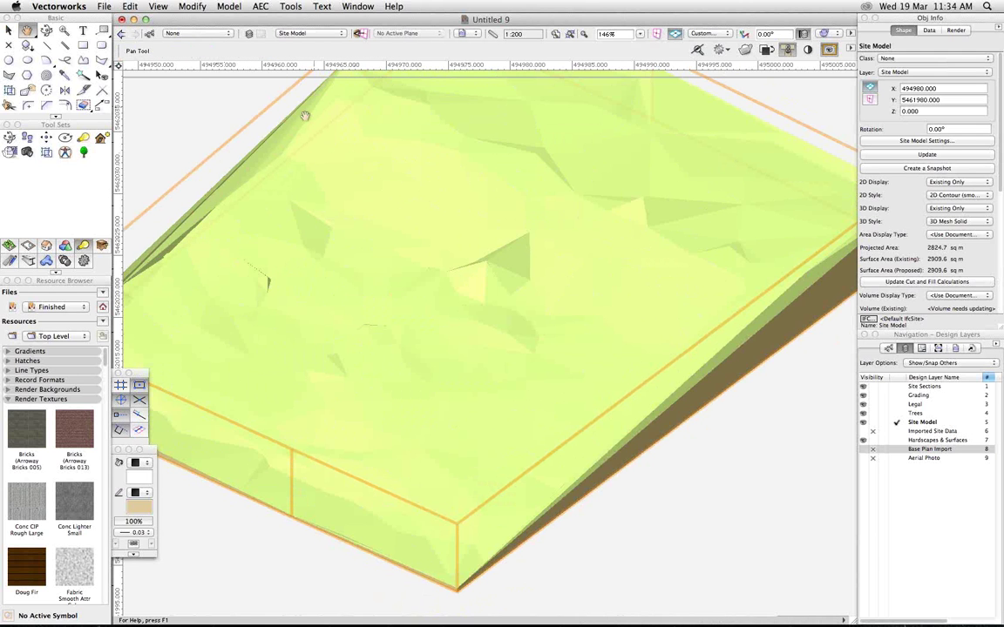
drag(305, 216, 461, 229)
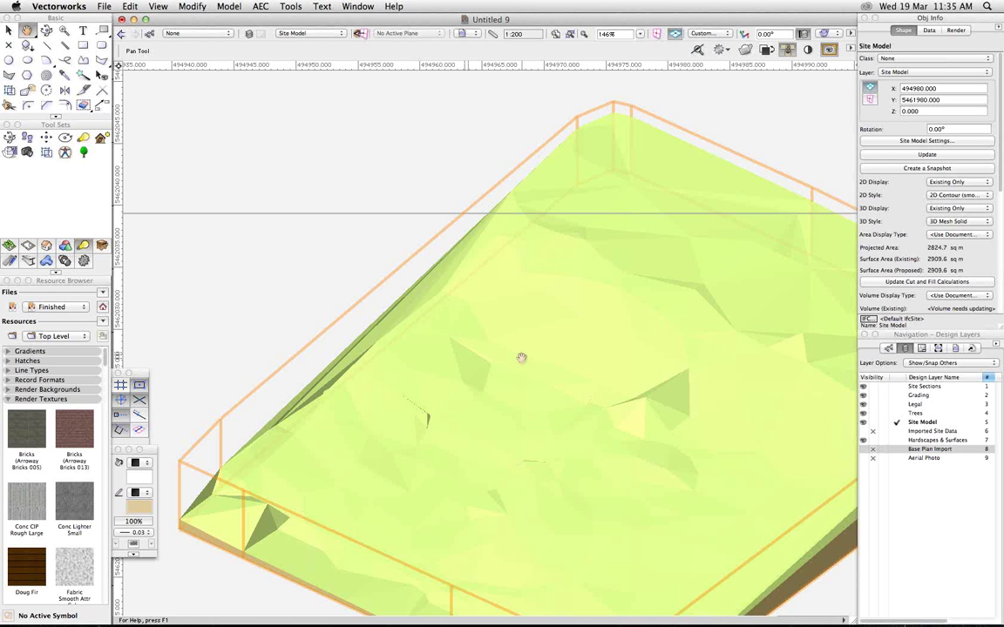
- Return to the Top/Plan view and open the site model's source data for editing
key(super+5)
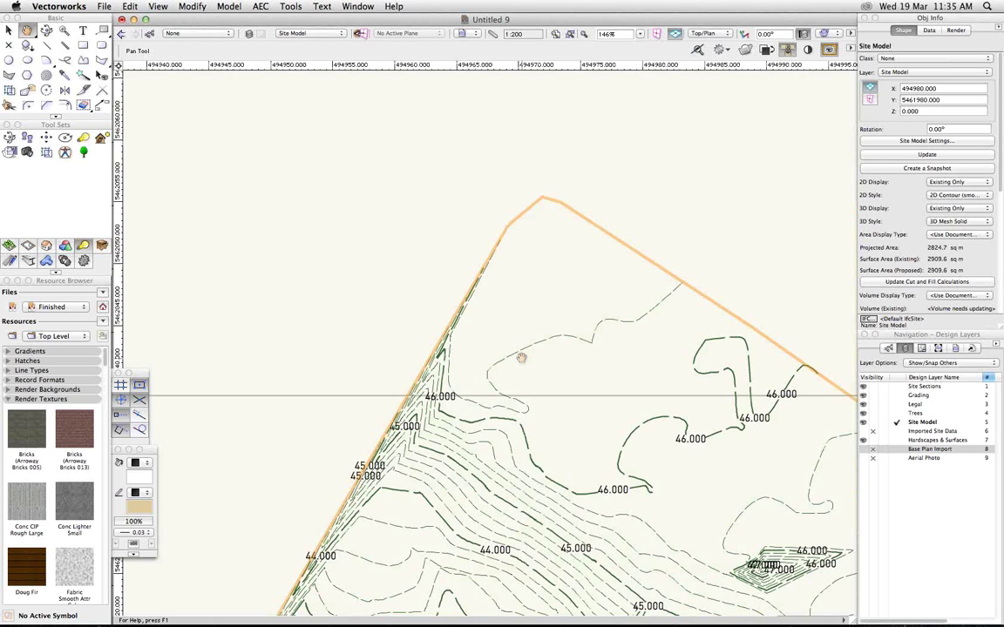
drag(570, 516, 479, 220)
scroll(499, 365, down, 4)
scroll(600, 386, up, 2)
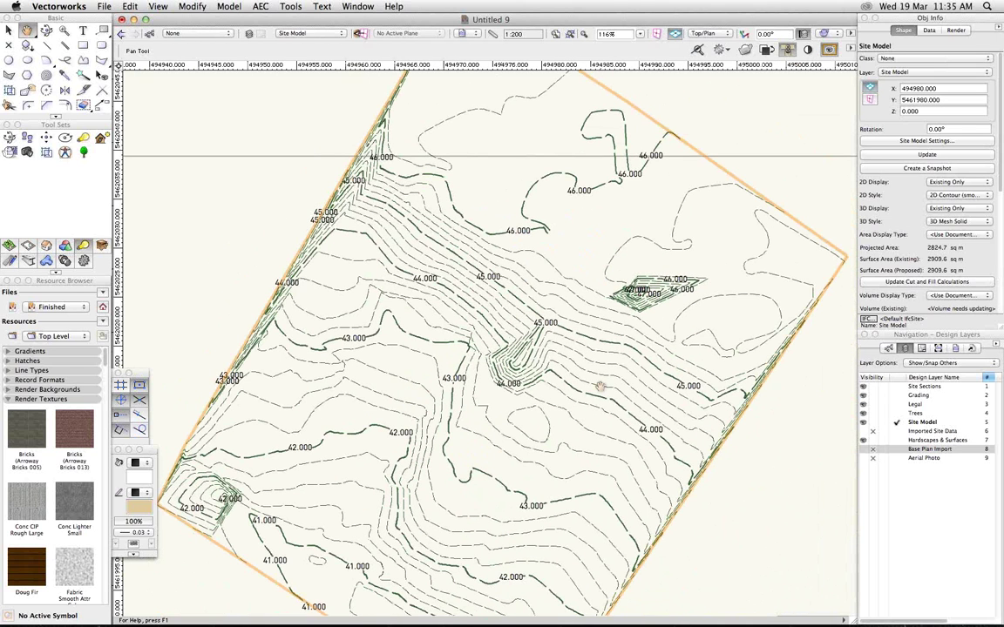
key(x)
right_click(595, 373)
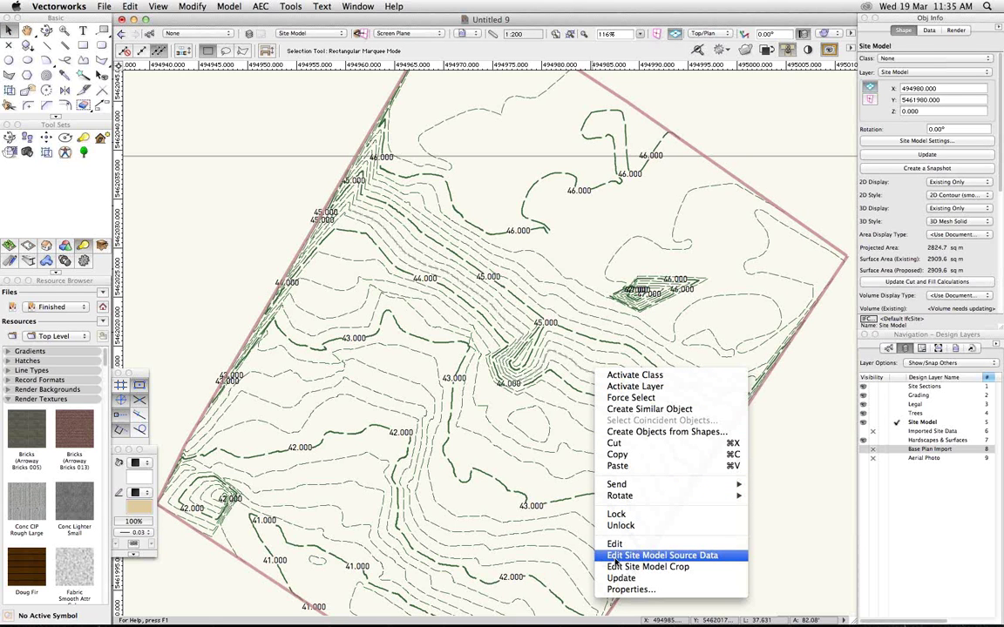
click(615, 561)
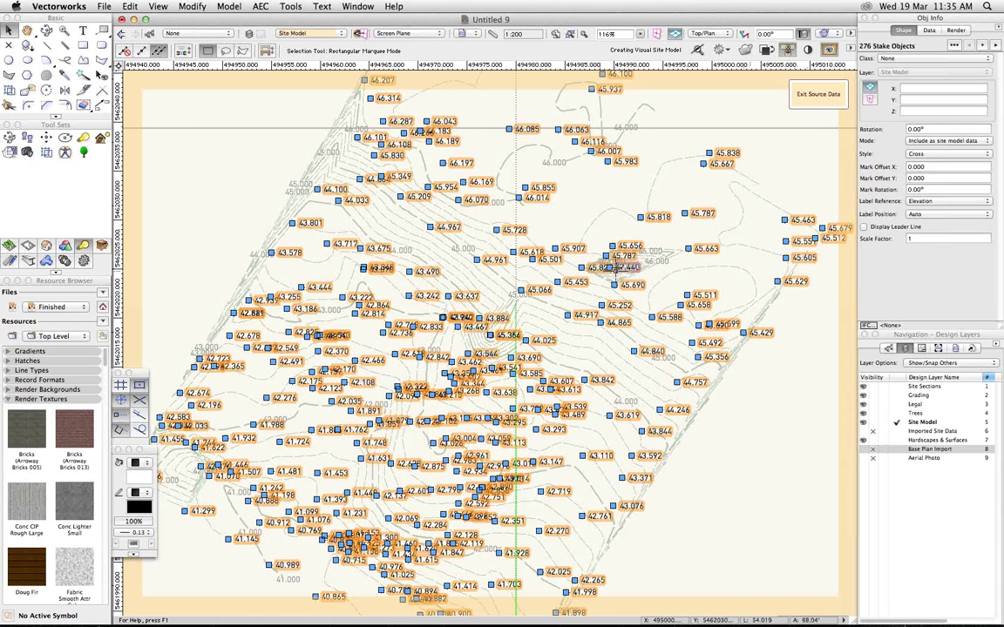
- Delete the stray 47.440 stake from the source data and exit source data editing
scroll(616, 269, up, 5)
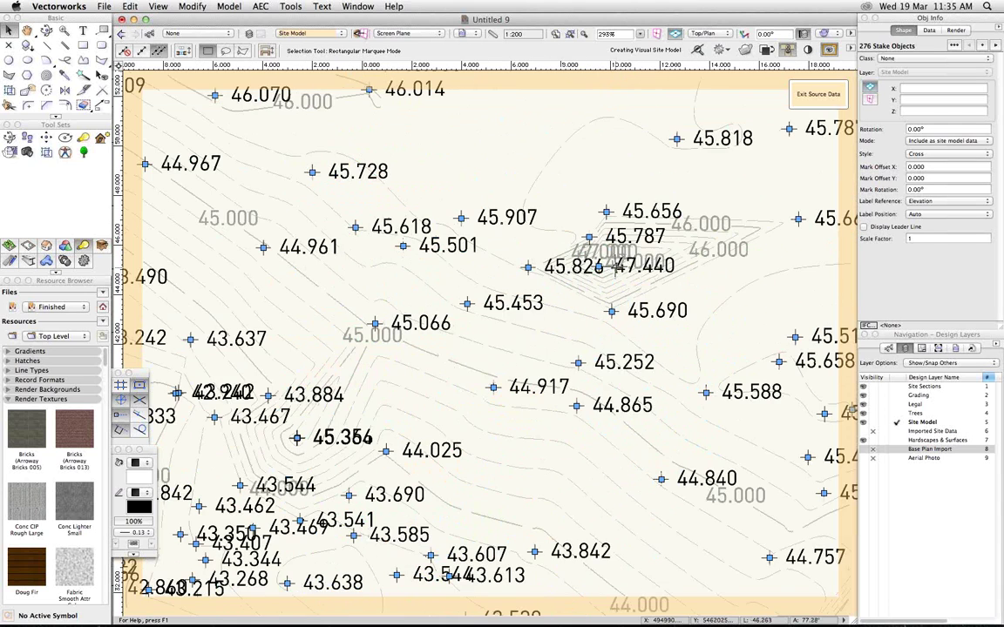
scroll(730, 303, up, 3)
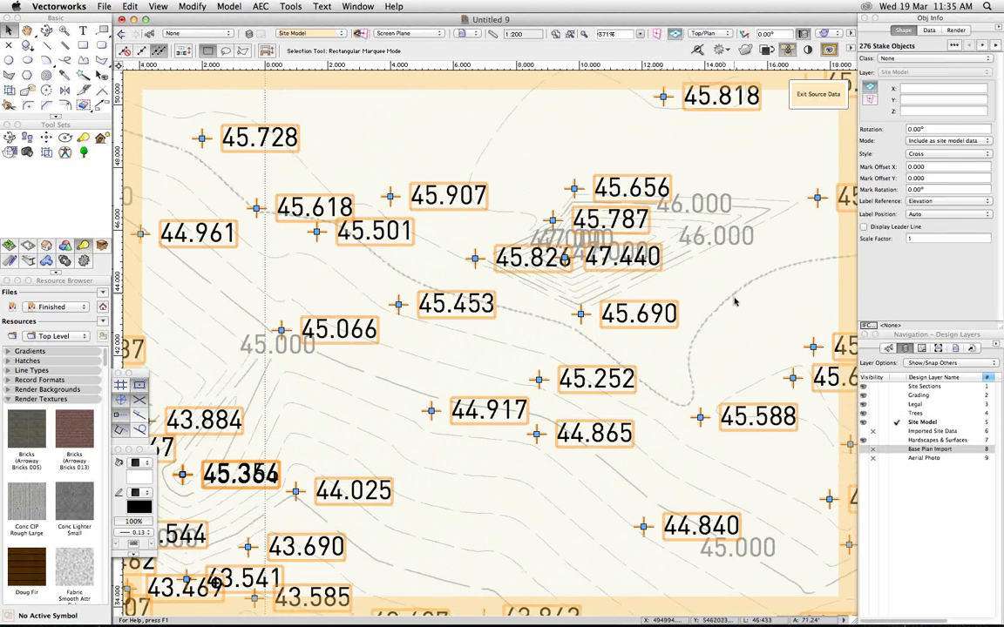
click(732, 301)
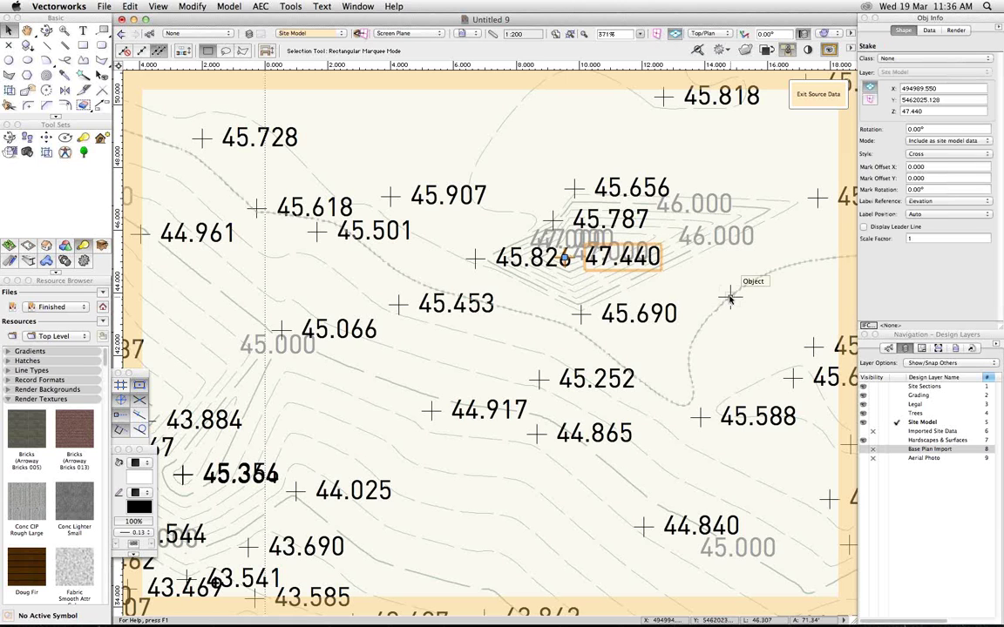
key(Delete)
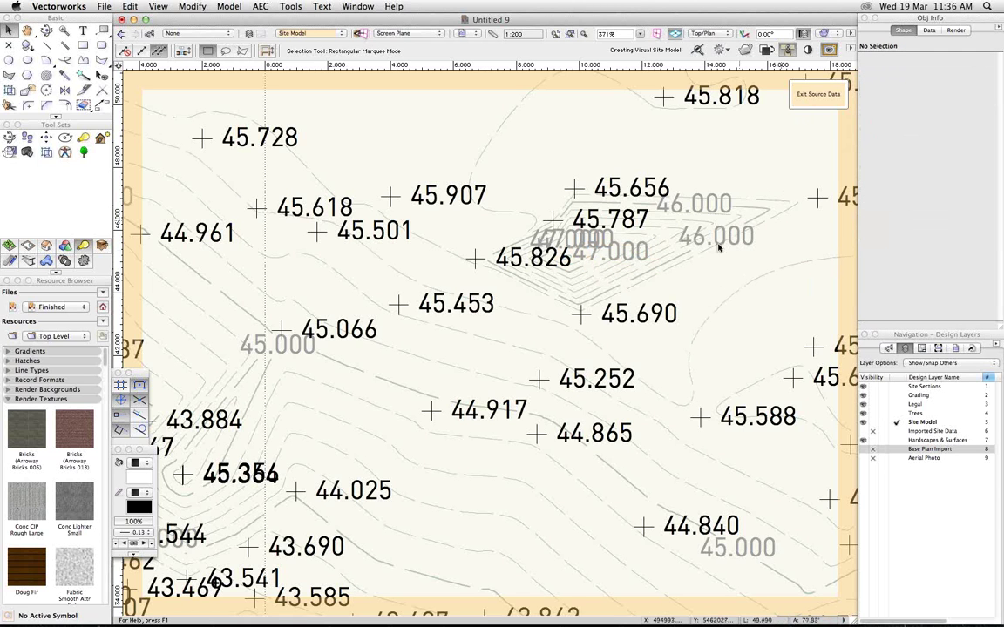
click(826, 95)
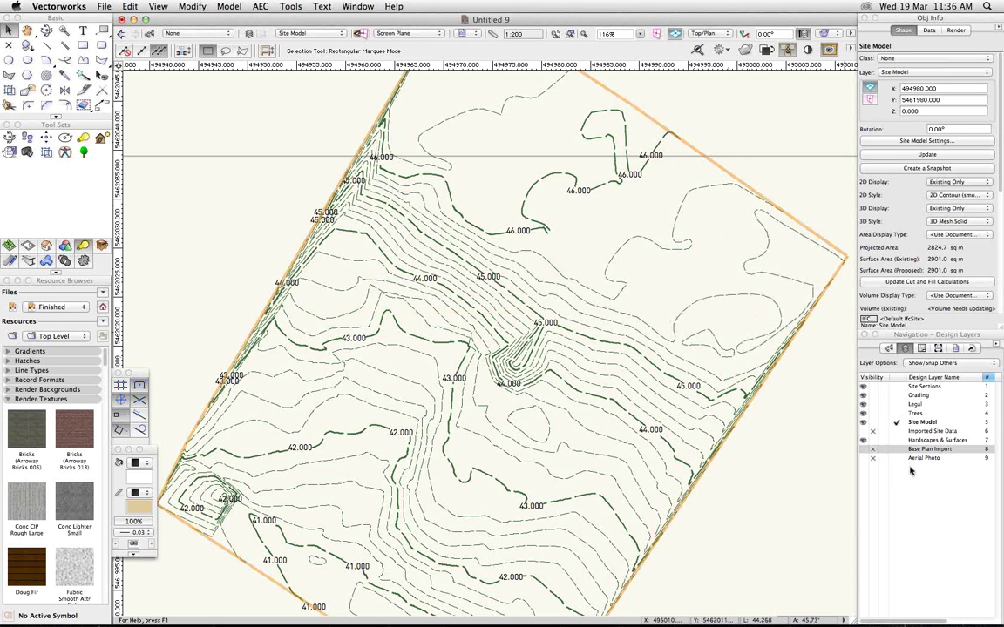
- Make the Base Plan Import design layer visible again behind the contours
click(864, 451)
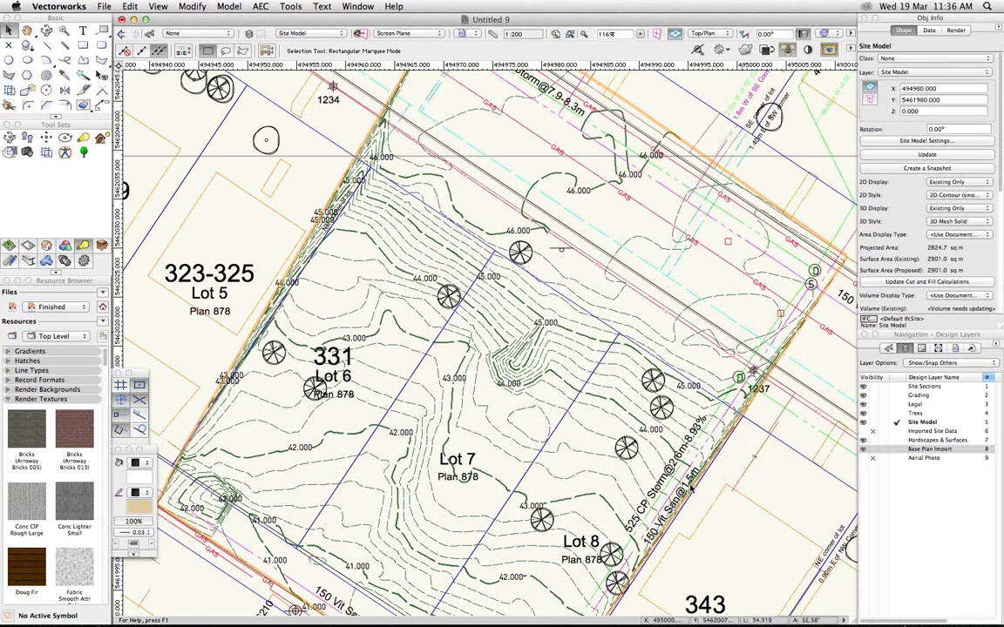
key(space)
drag(630, 393, 577, 531)
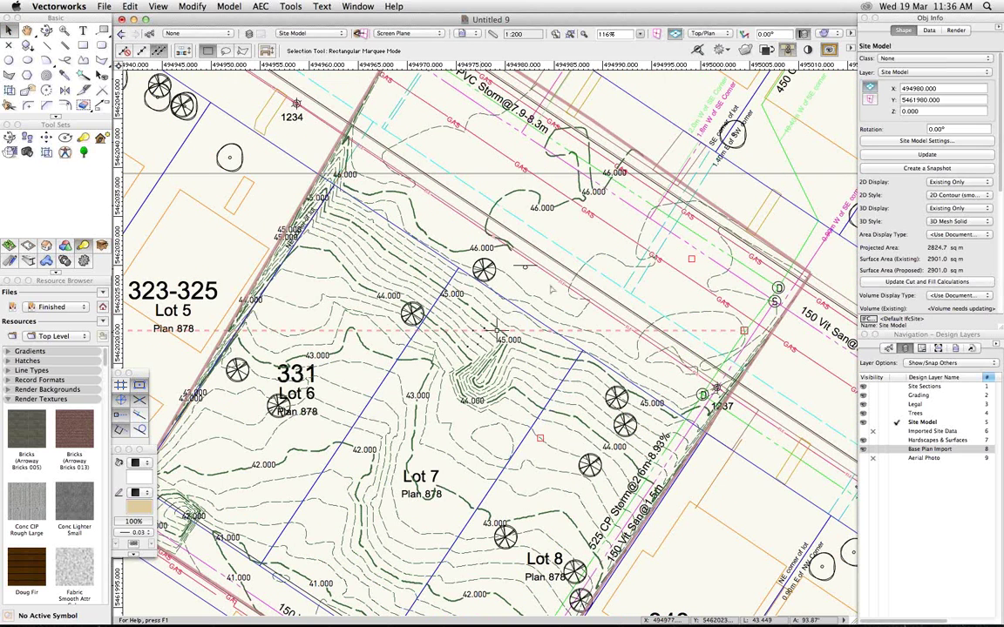
- Rotate the plan view by 33.72° about the survey point marked 1234 so the lot boundaries run square to the screen
click(743, 36)
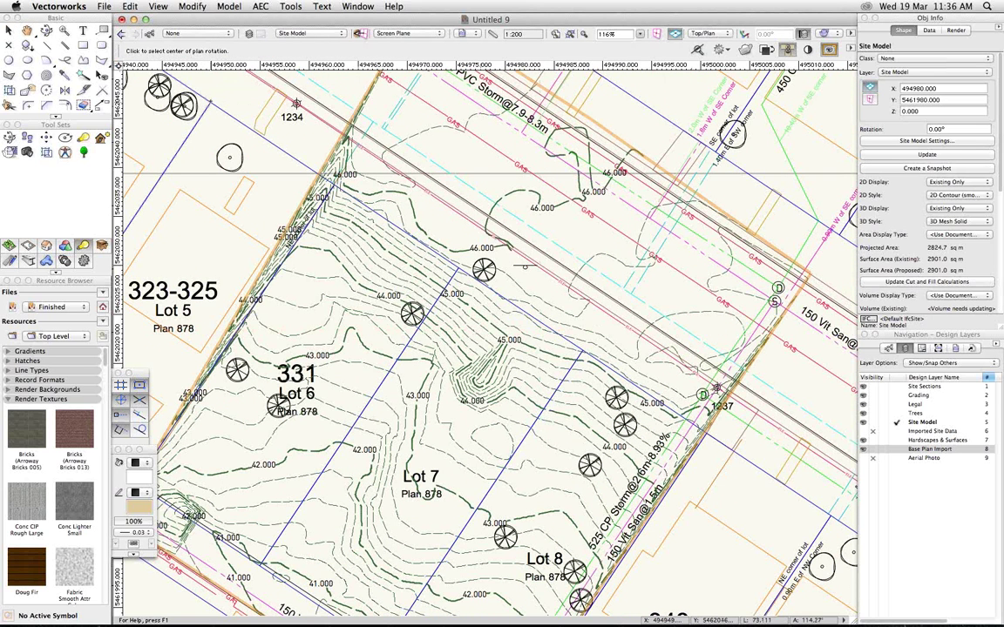
click(296, 103)
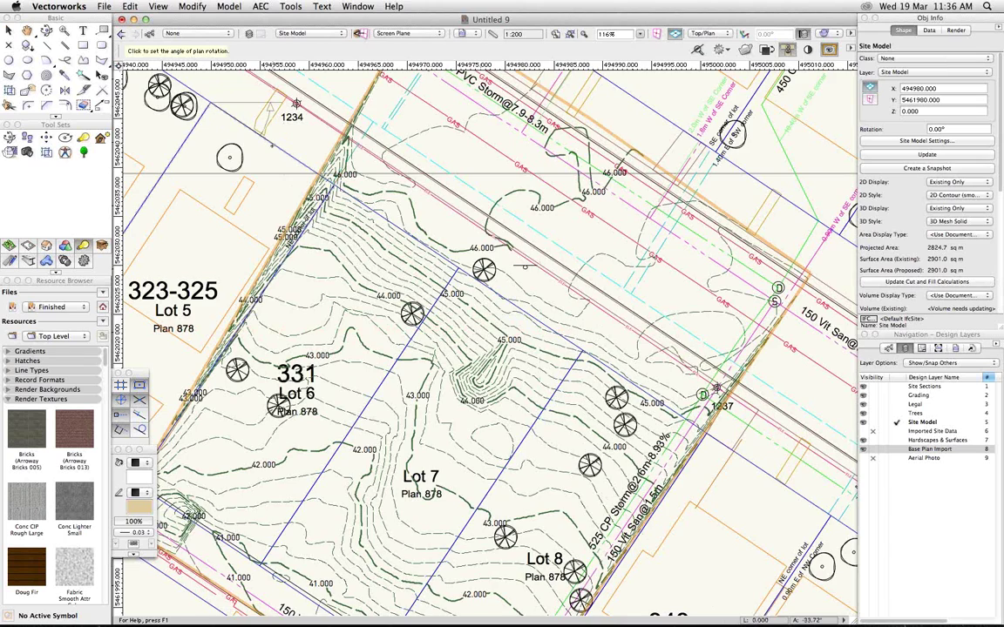
click(524, 268)
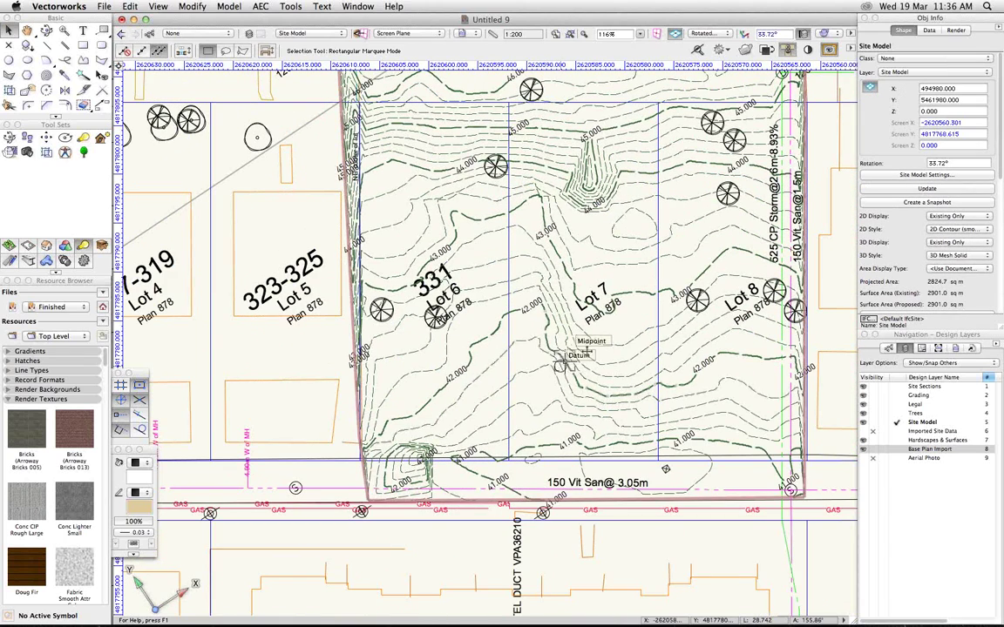
middle_drag(607, 337, 486, 425)
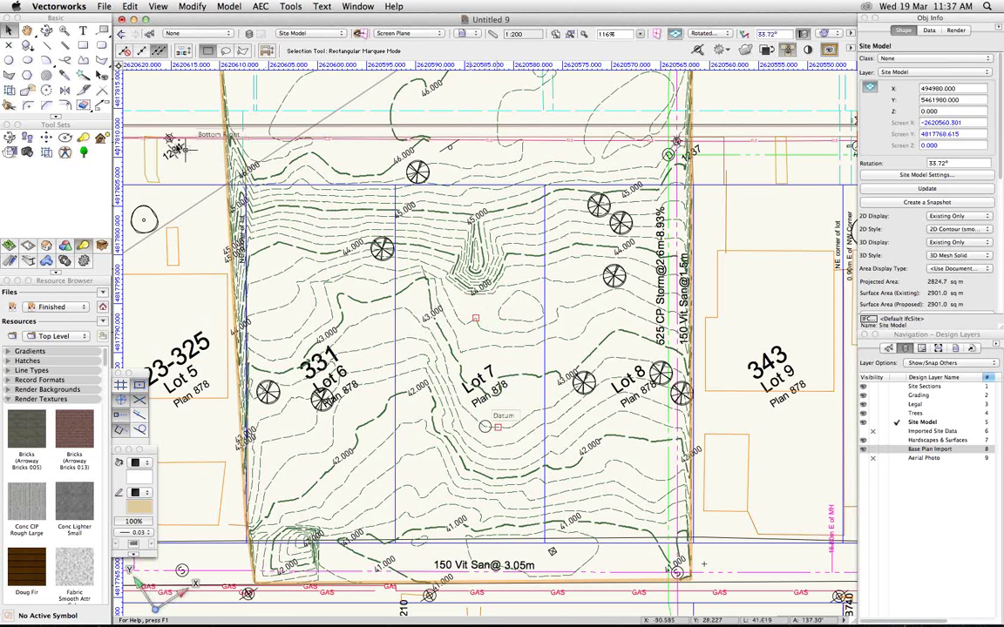
- Try reshaping the site model crop by moving the boundary edge near the 150 Vit San line inward, and undo it
click(27, 92)
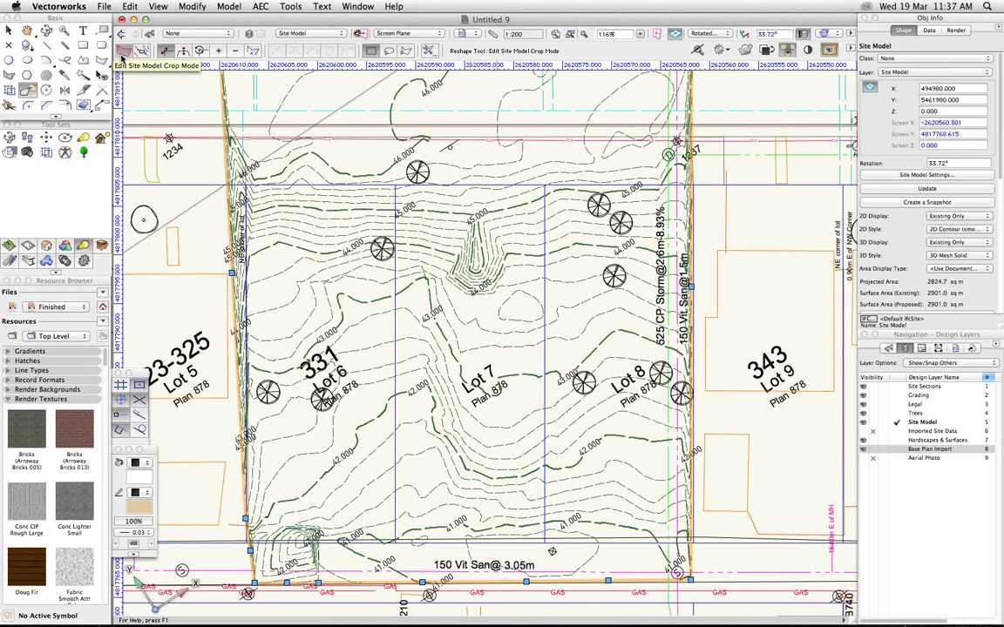
click(123, 52)
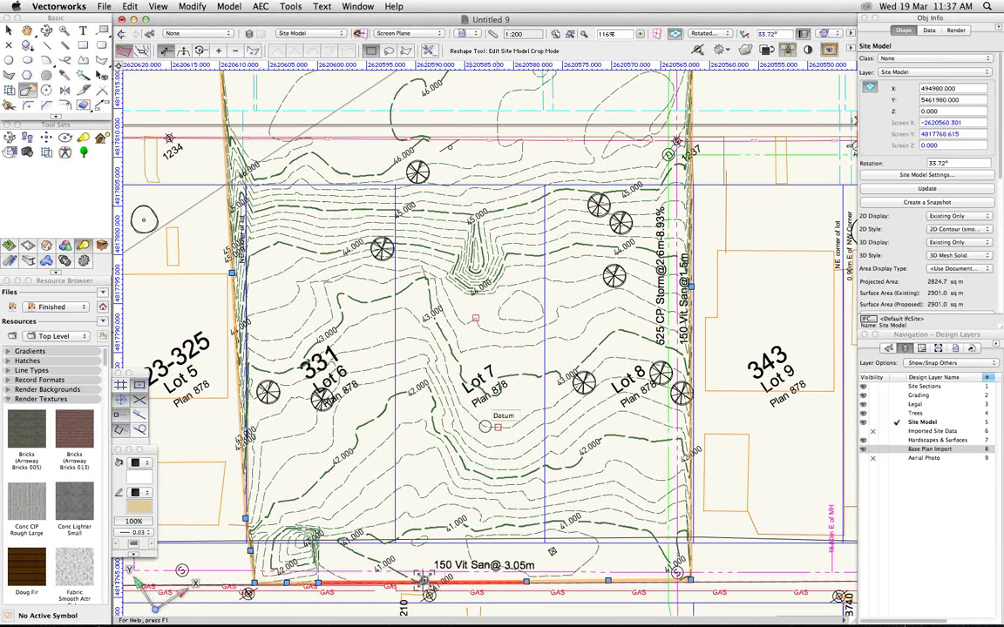
drag(422, 581, 431, 511)
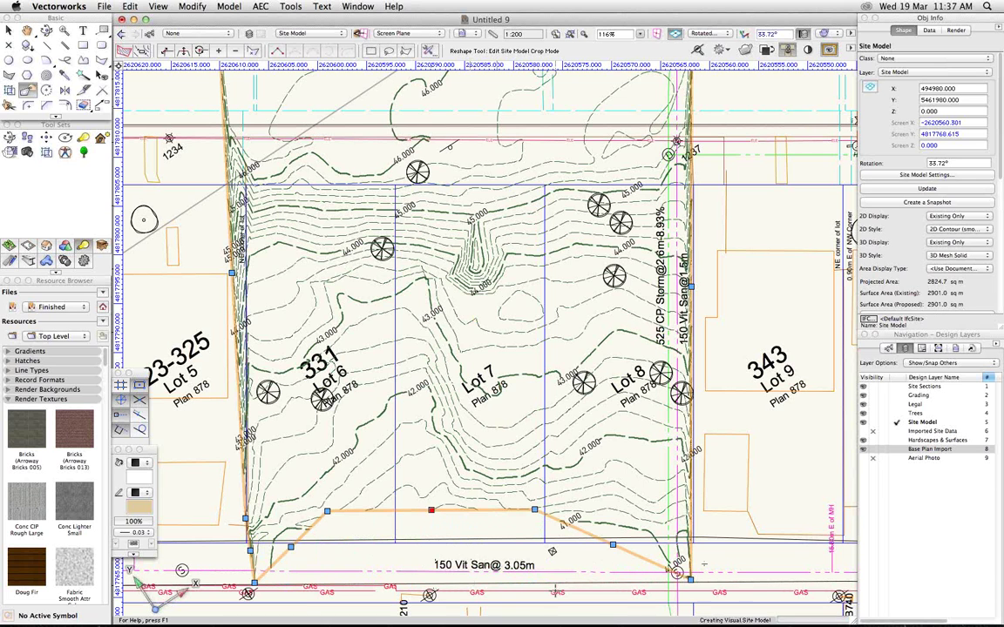
key(super+z)
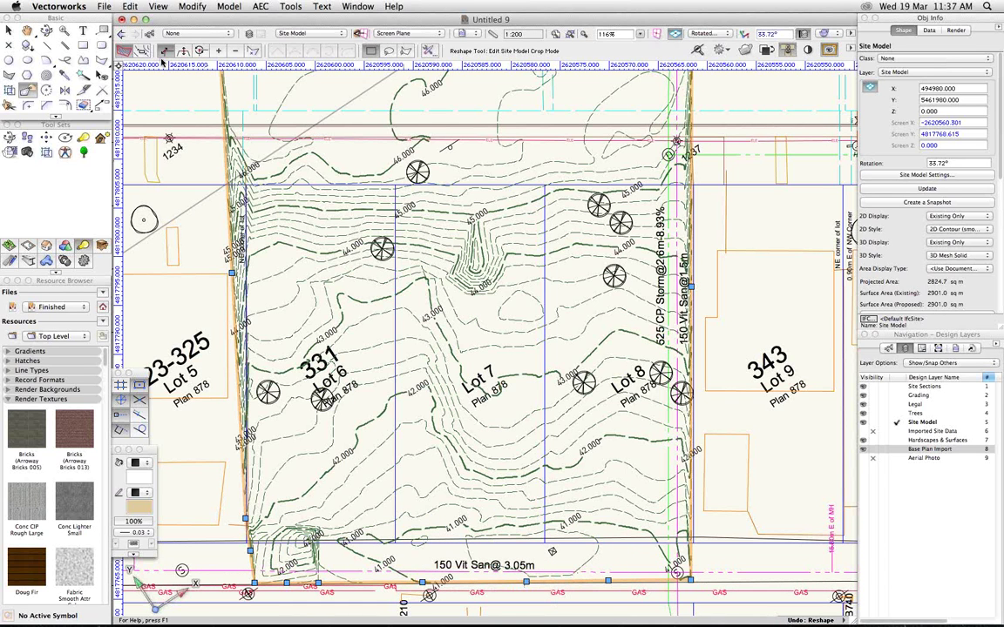
- Reposition the 43.000 contour label beside Lot 7 up and left along its contour line, onto the Lot 6 boundary
click(142, 51)
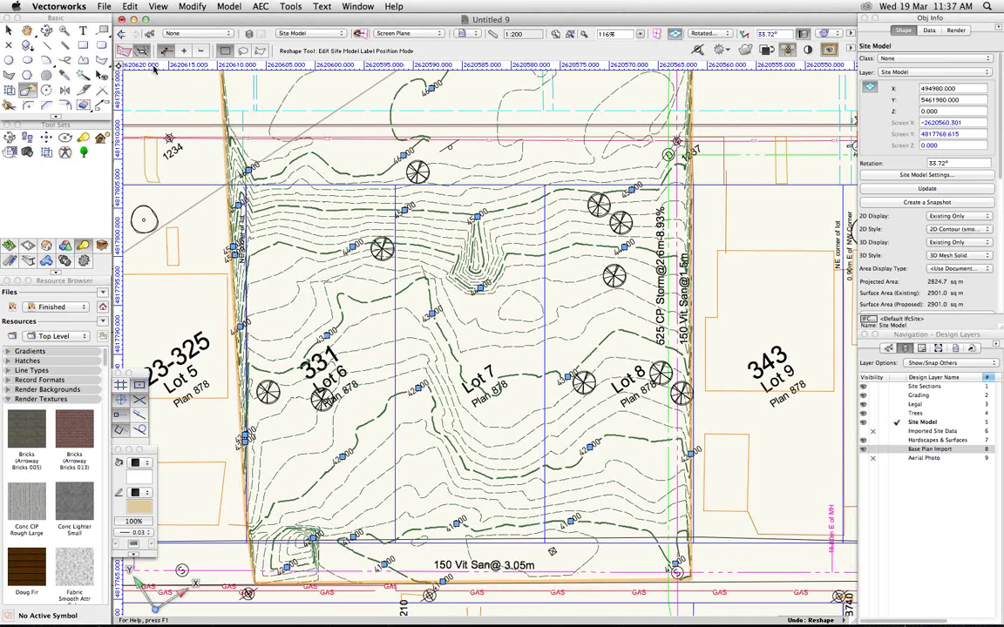
scroll(427, 339, up, 3)
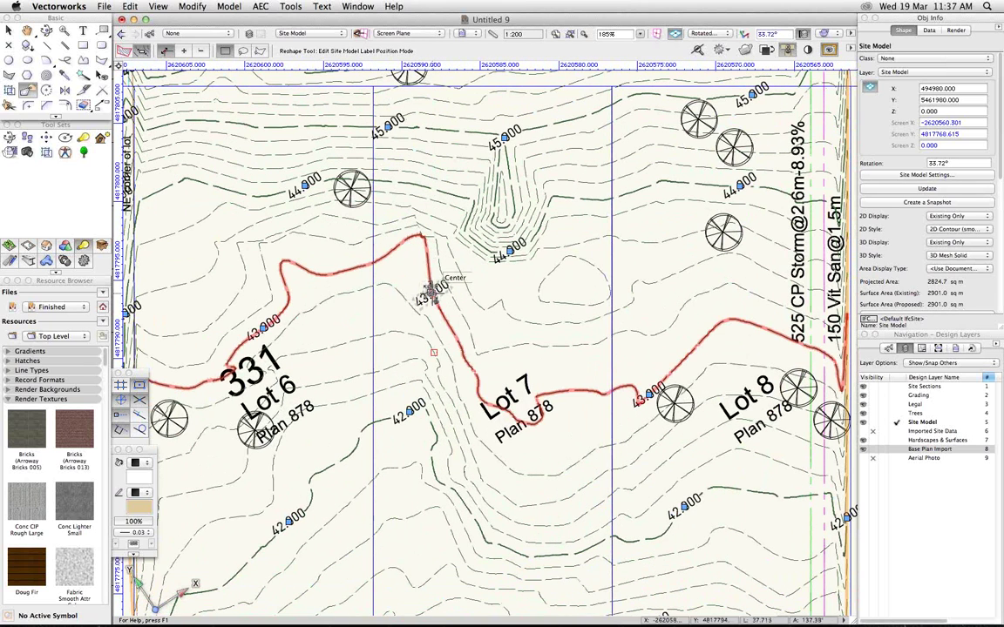
drag(429, 295, 386, 254)
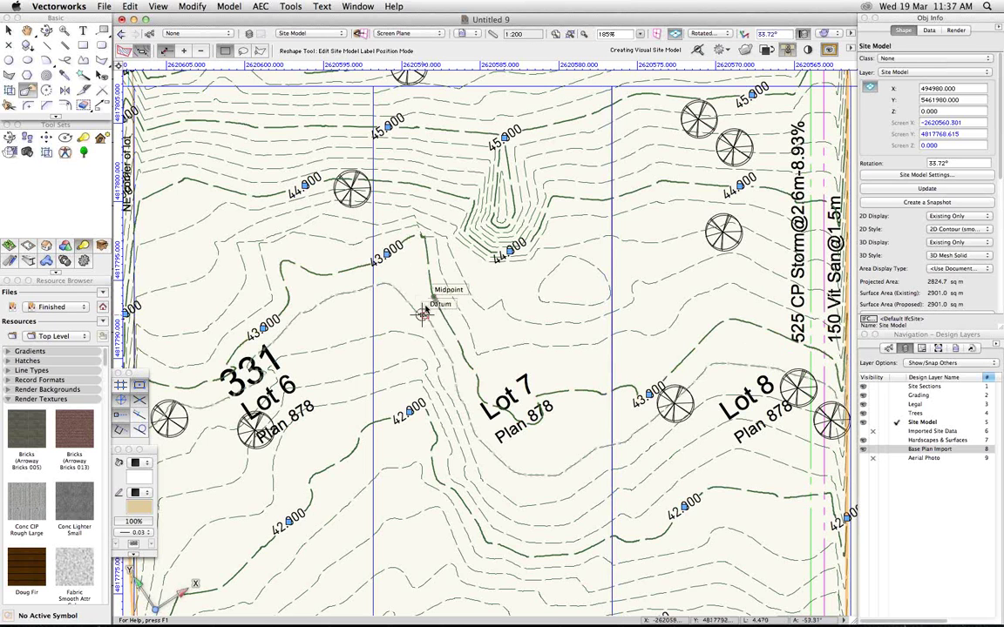
scroll(423, 312, down, 5)
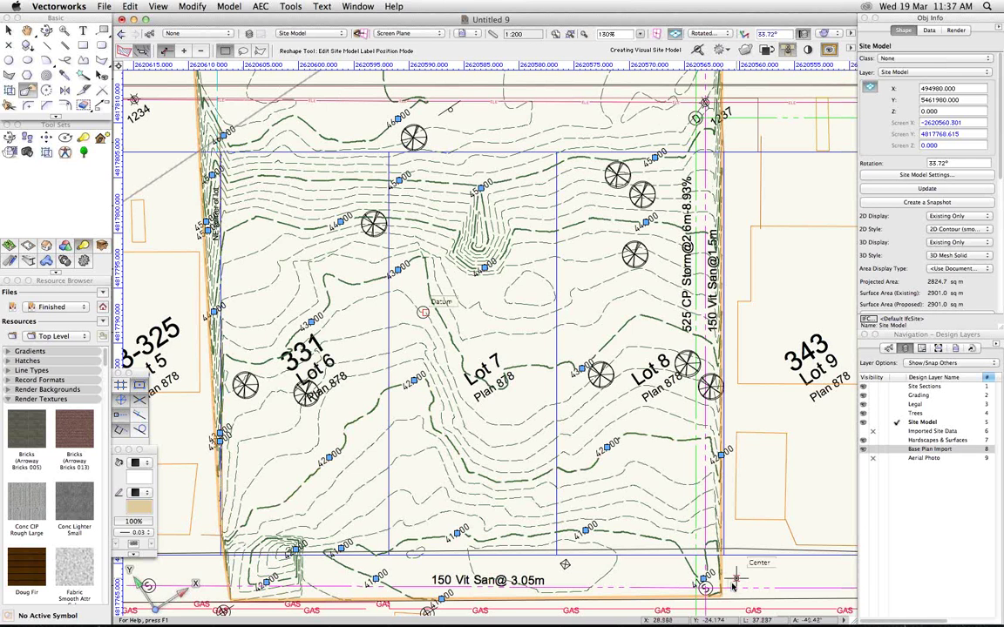
key(x)
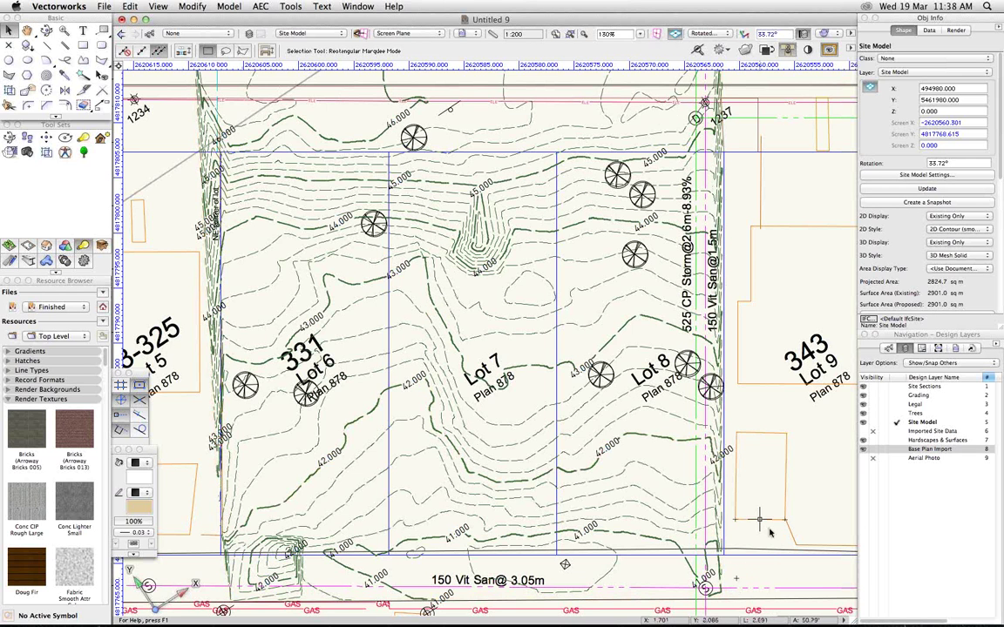
right_click(664, 399)
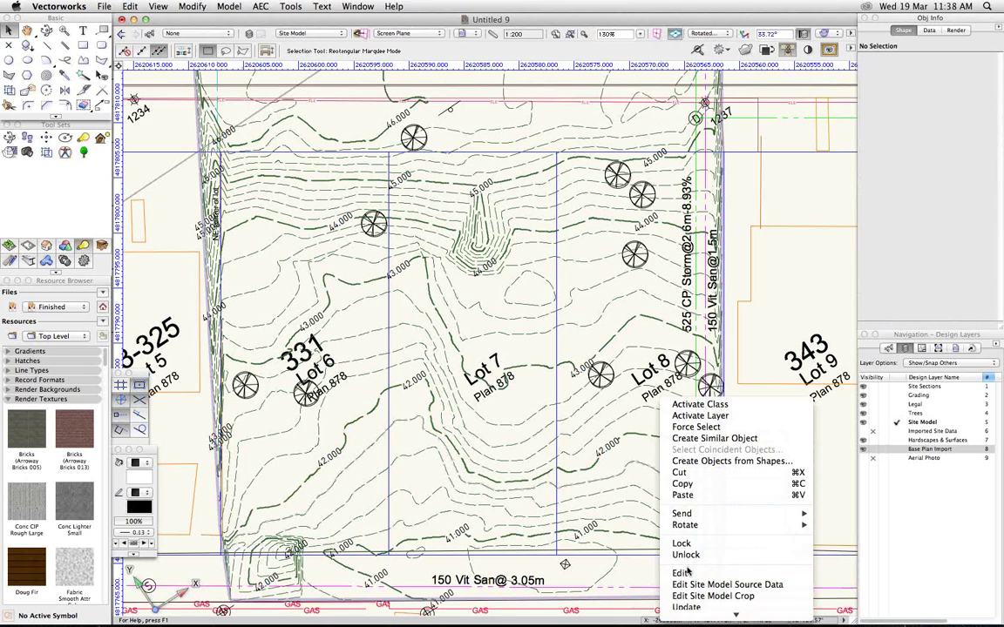
click(697, 596)
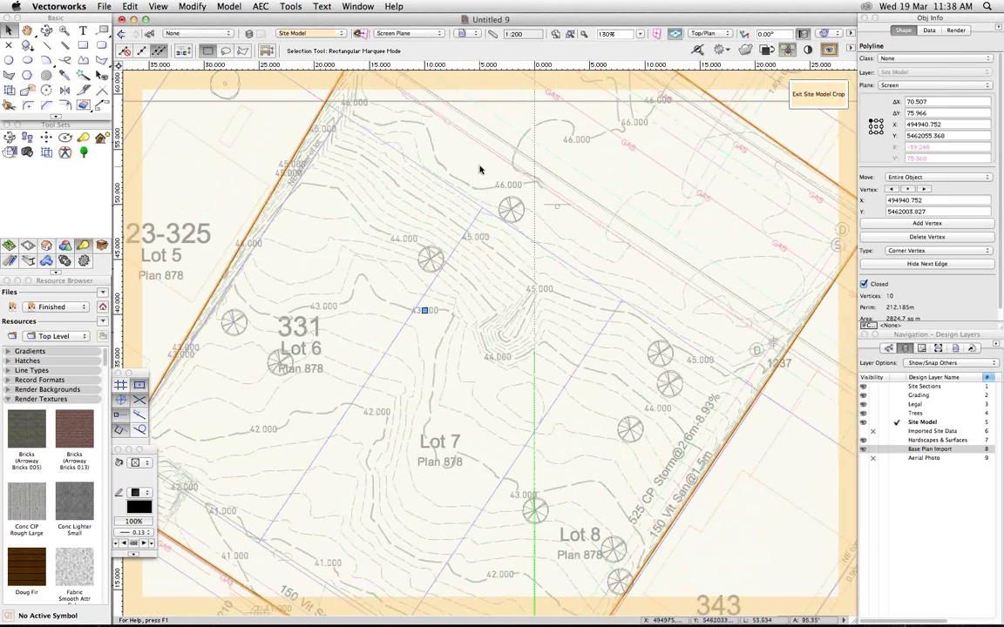
click(817, 94)
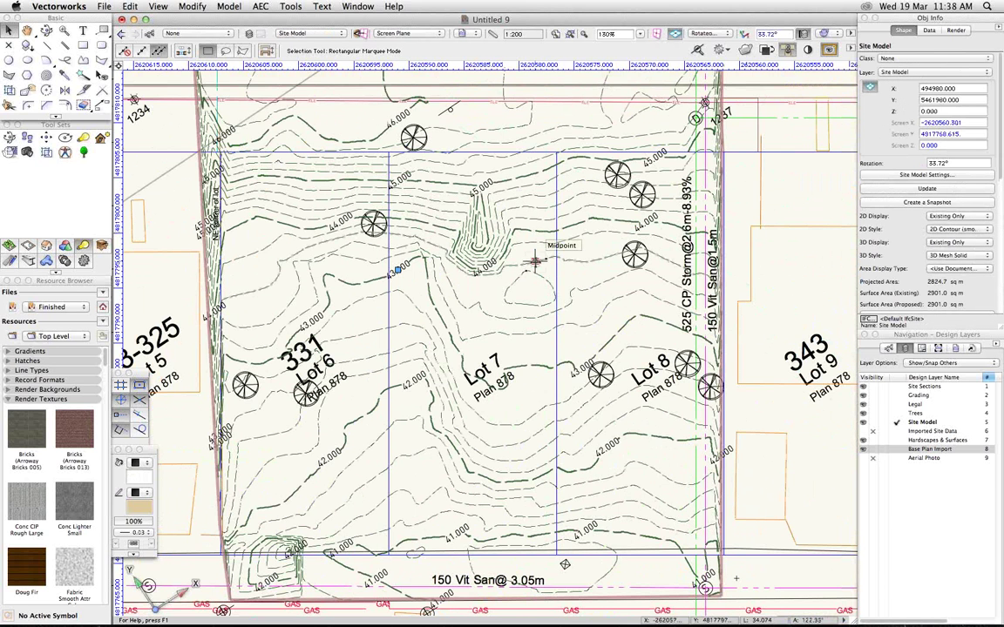
- Draw a corner-to-corner rectangle about 37.35 by 42.34 m over Lots 6 to 8 and cut it
click(83, 44)
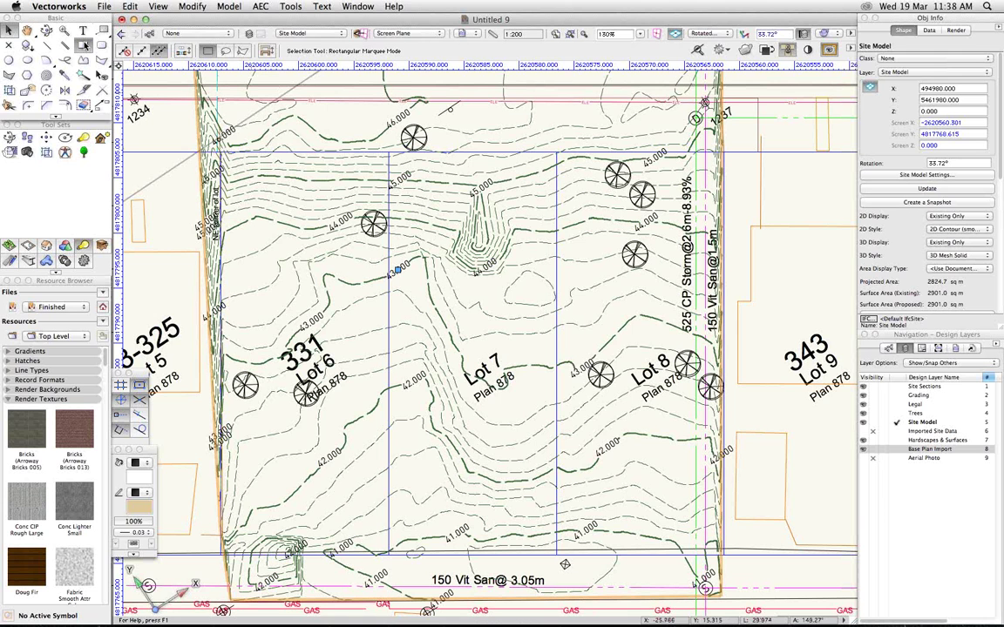
click(258, 120)
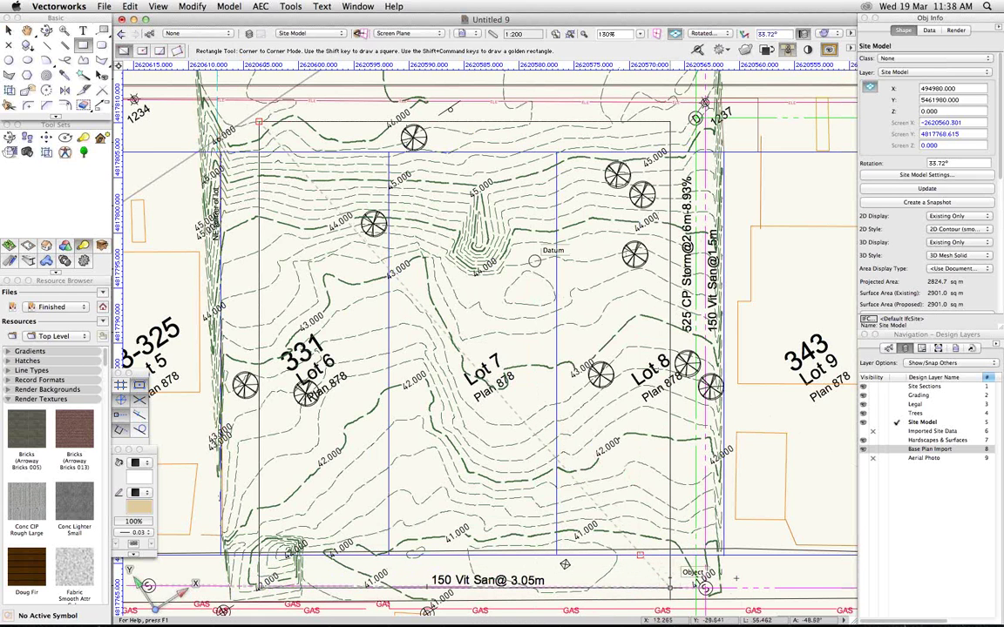
click(669, 588)
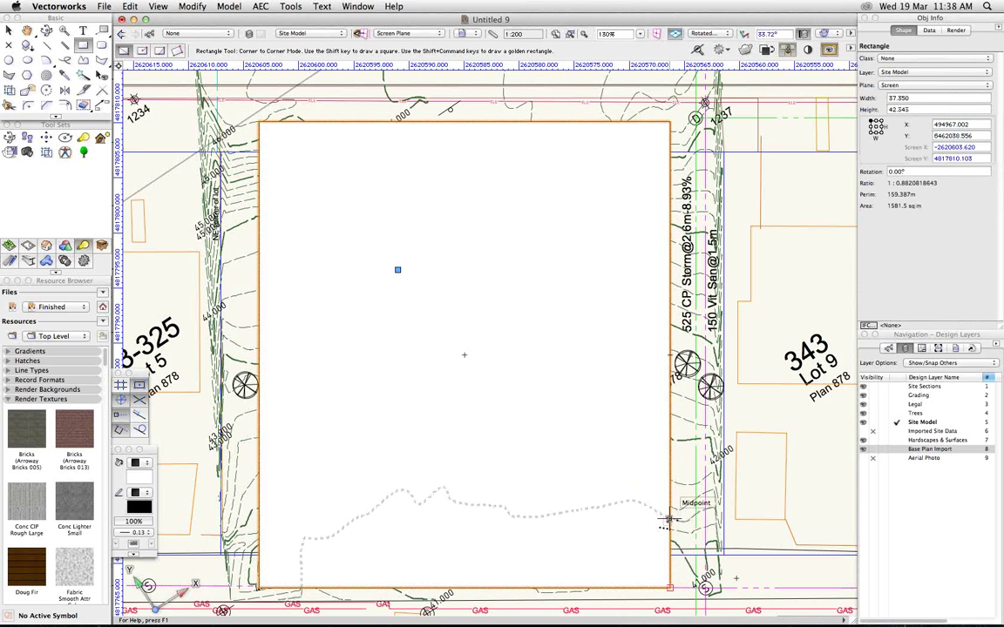
key(Delete)
key(x)
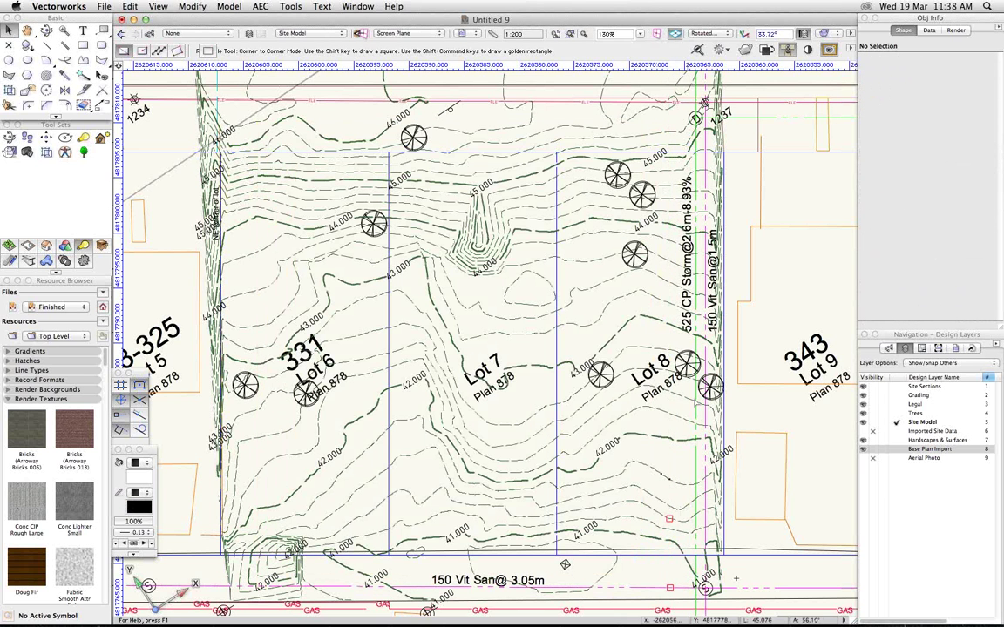
- Open the site model's crop for editing
right_click(690, 391)
click(654, 434)
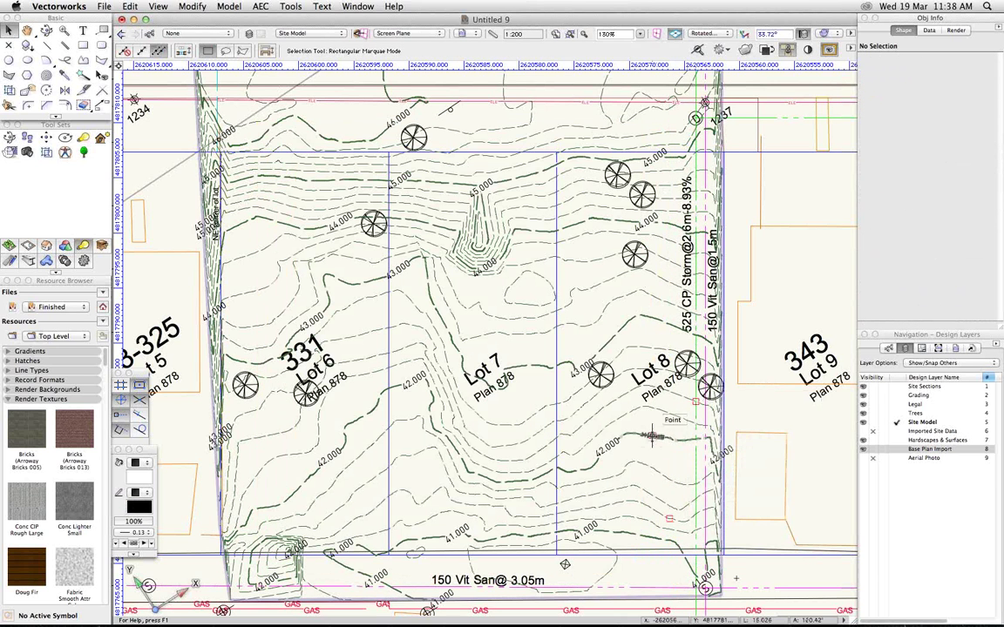
right_click(653, 439)
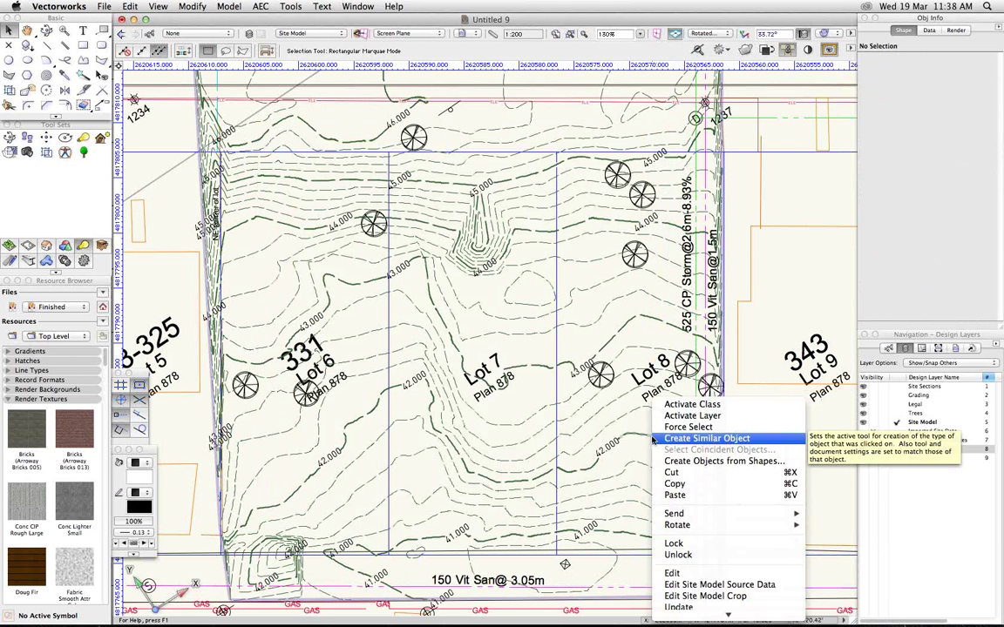
click(698, 596)
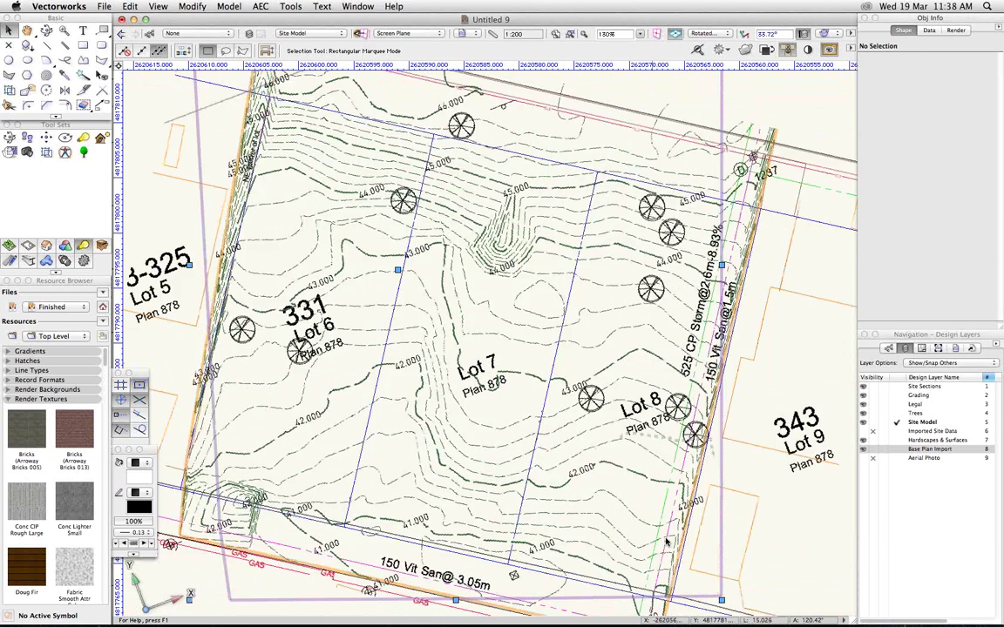
- Try pasting the cut rectangle in place inside the crop, and delete the pasted copy
key(alt+super+v)
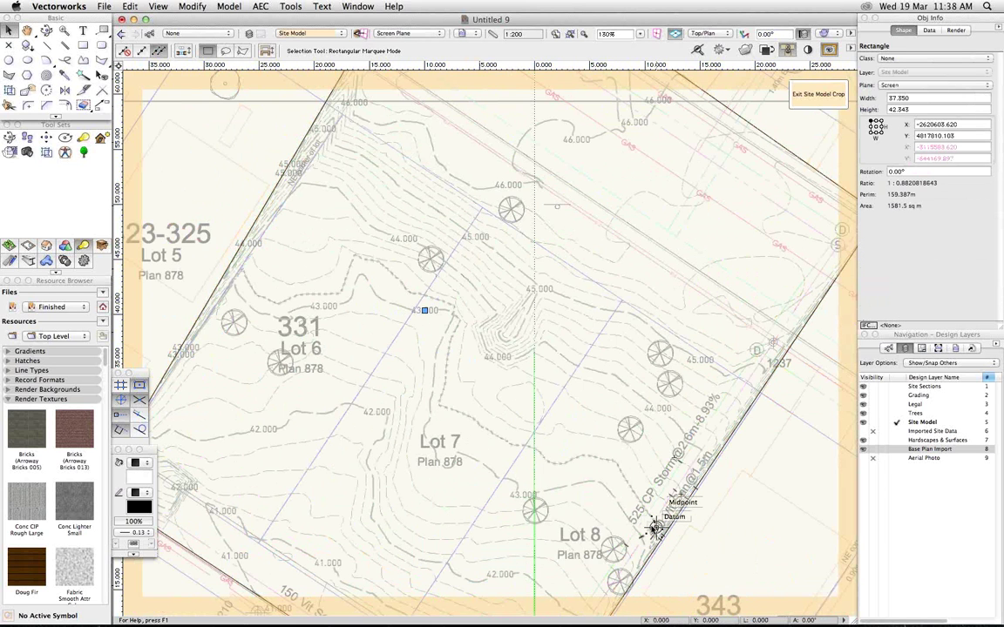
key(super+6)
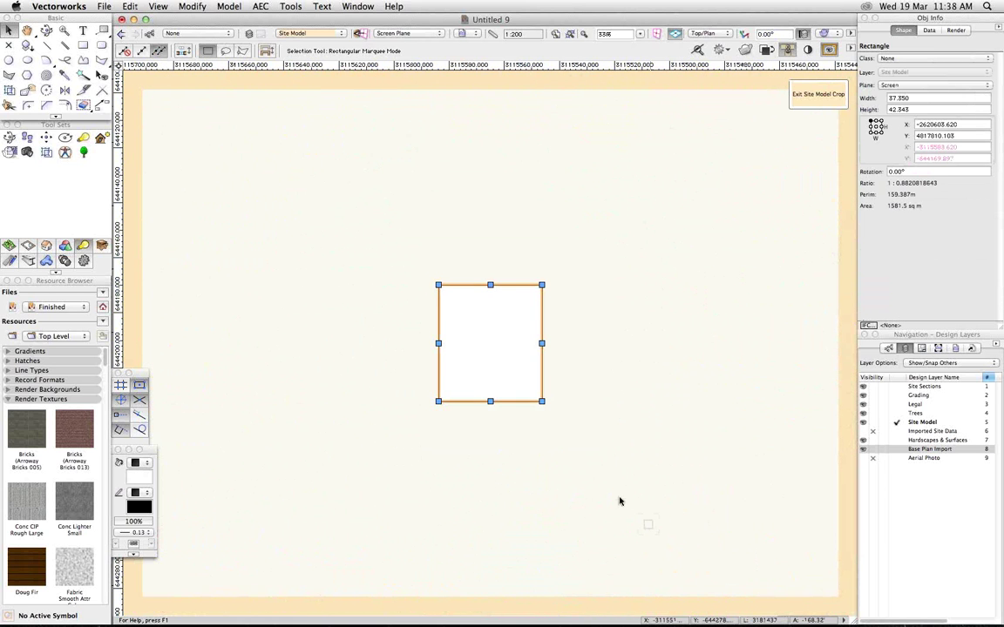
key(Delete)
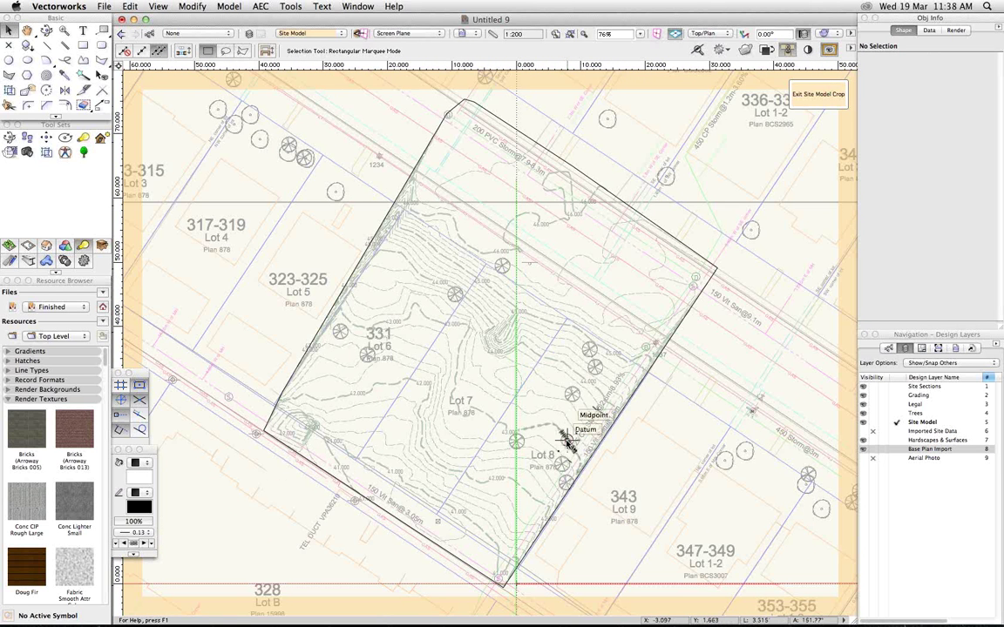
click(462, 373)
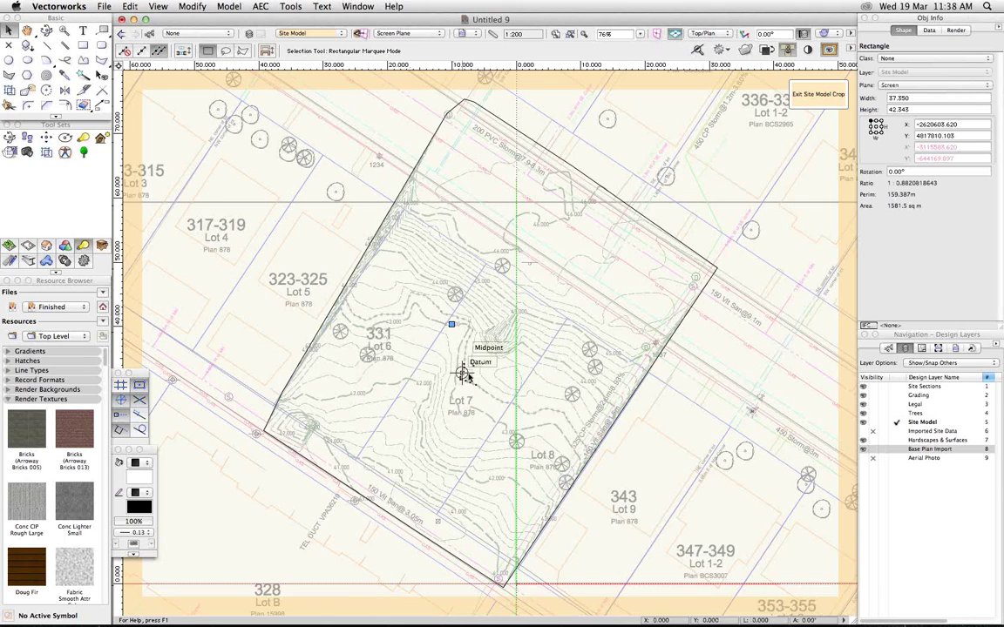
scroll(463, 375, up, 5)
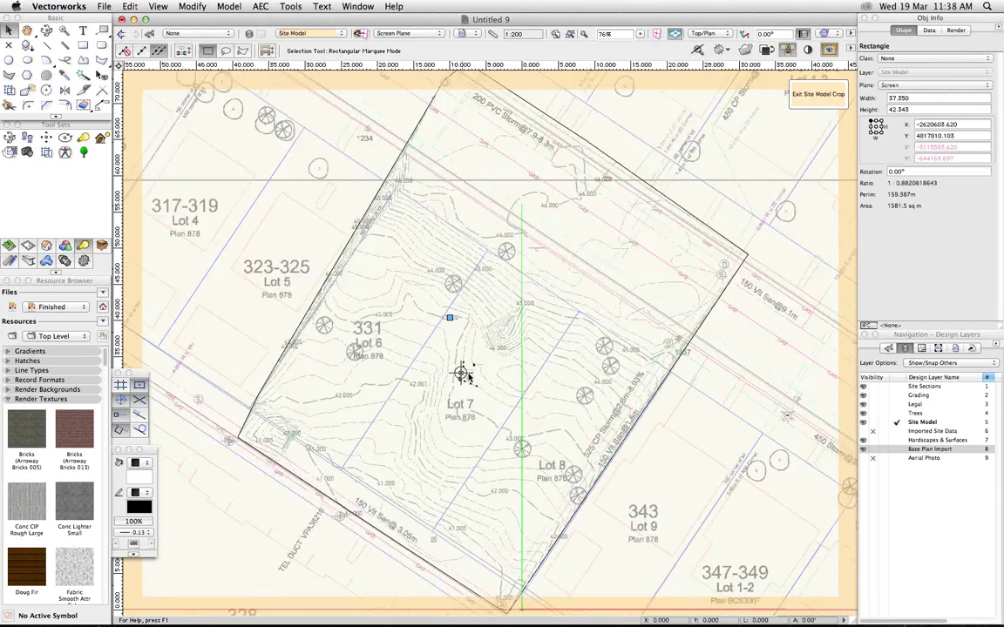
scroll(467, 376, down, 5)
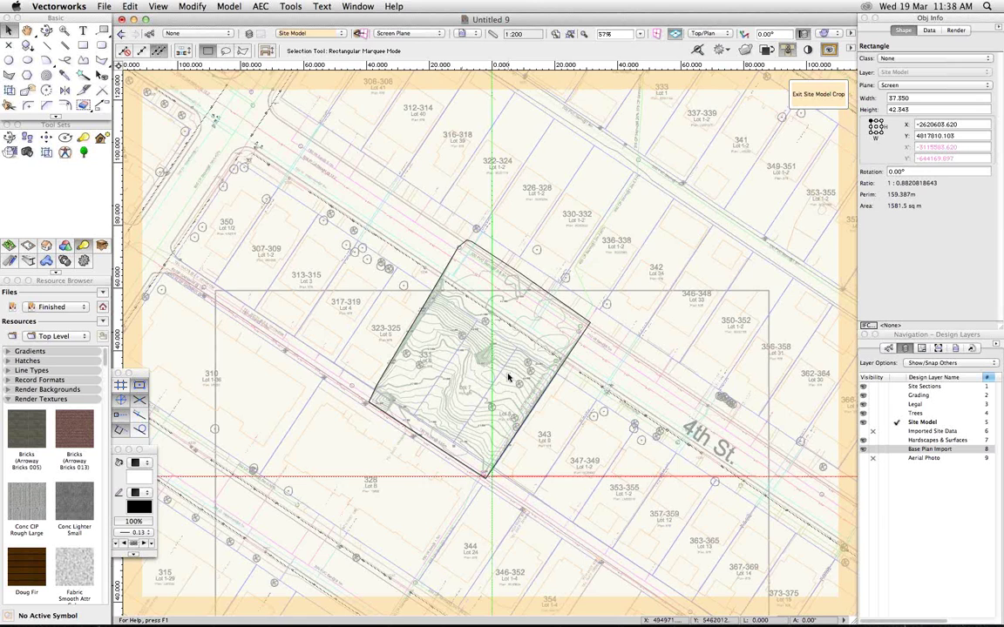
- Draw a three-point rotated rectangle about 34.94 by 48.11 m inside the existing crop outline, aligned with the lots
scroll(509, 377, up, 1)
scroll(509, 377, up, 1)
key(4)
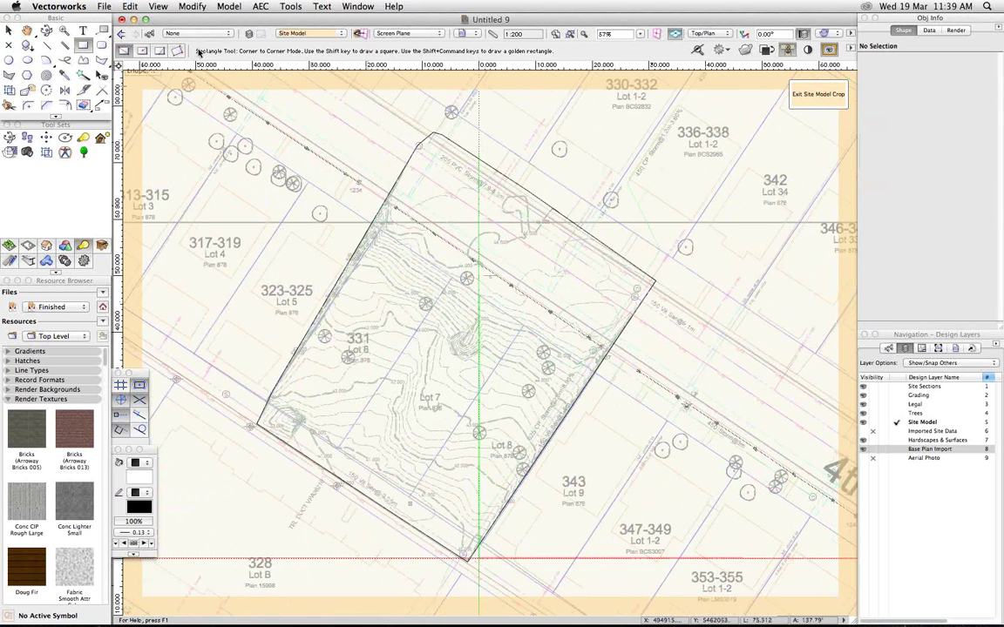
click(177, 51)
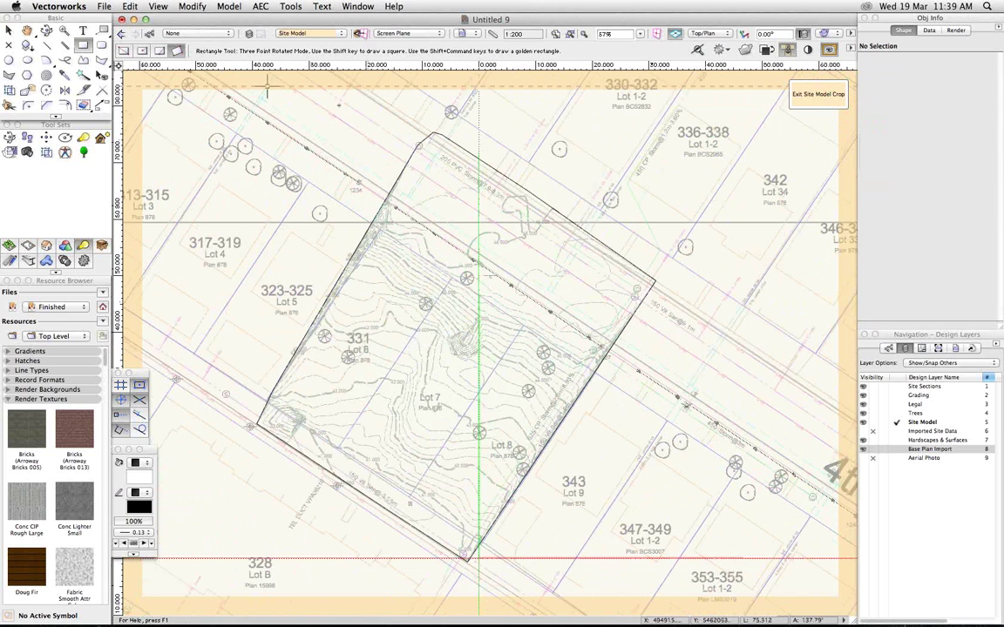
click(441, 195)
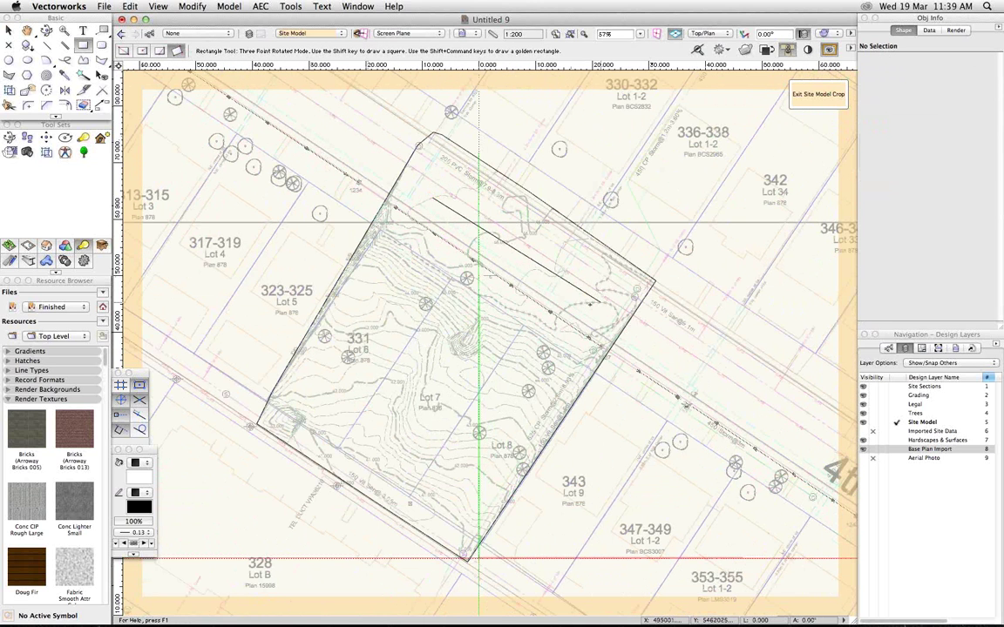
click(578, 305)
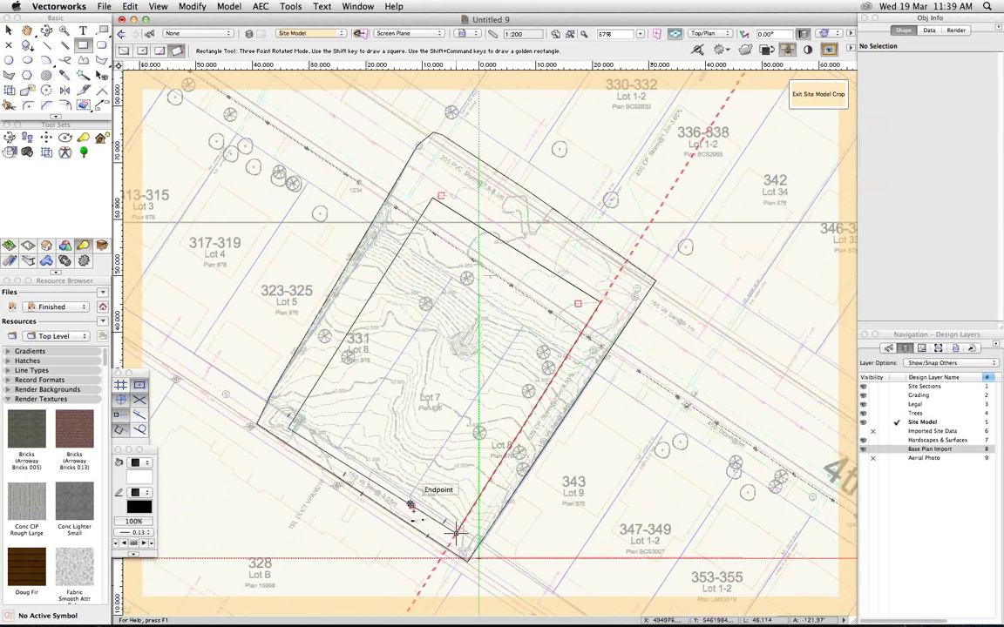
click(410, 507)
key(x)
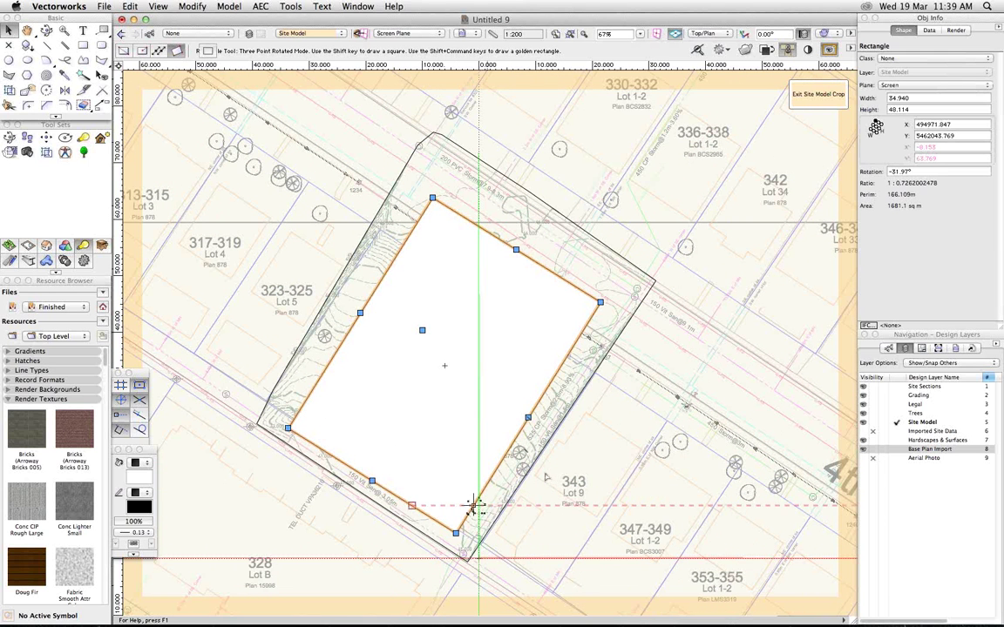
- Delete the old outer crop polyline and exit crop editing so the new rectangle crops the site model
drag(475, 503, 537, 457)
click(538, 457)
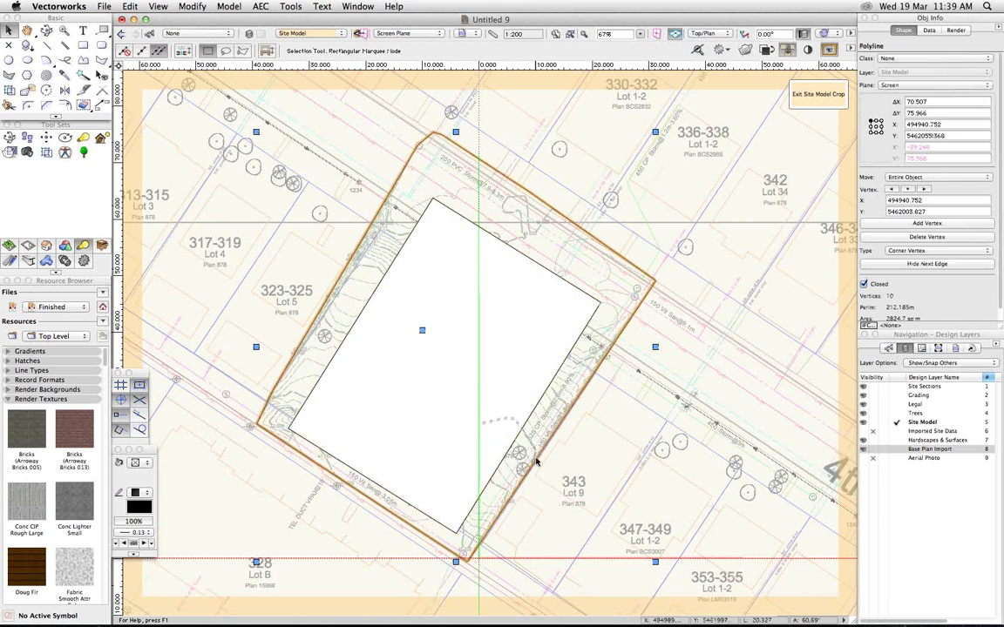
key(Delete)
click(811, 105)
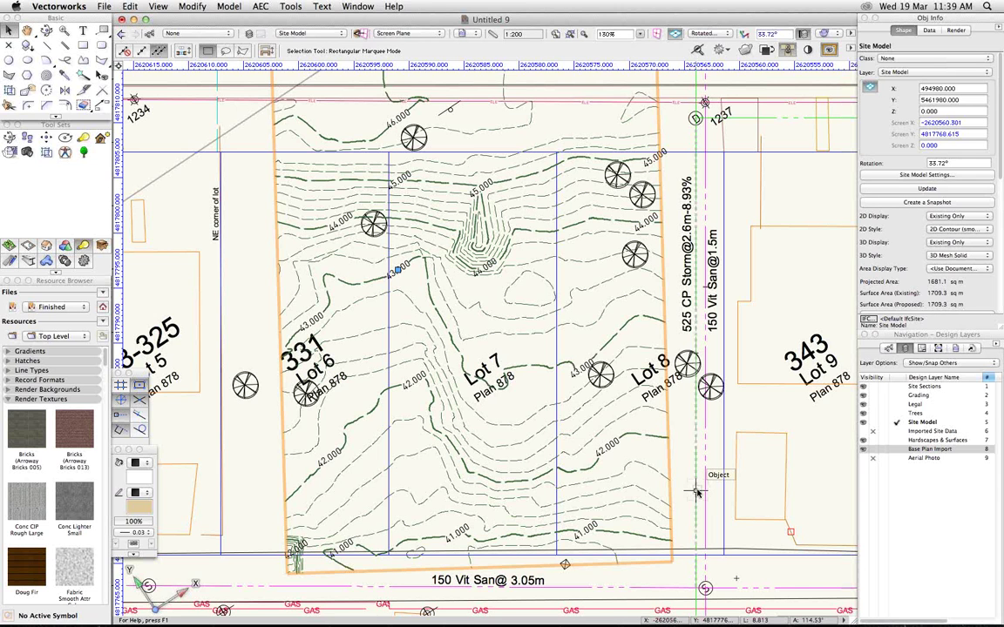
- Open the drawing 03.vwx from the Webinar Files folder
key(super+o)
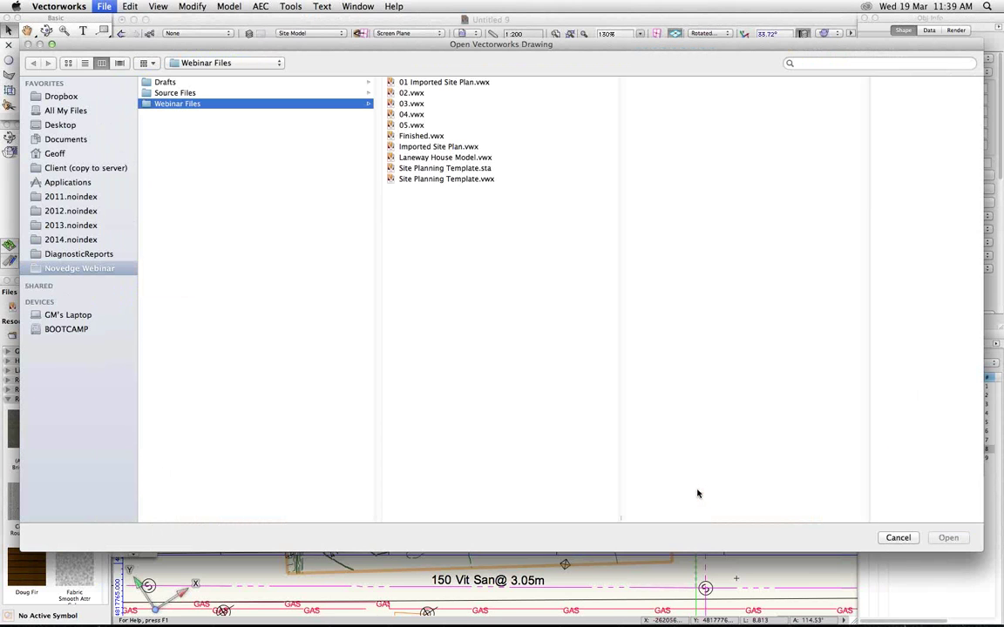
click(419, 105)
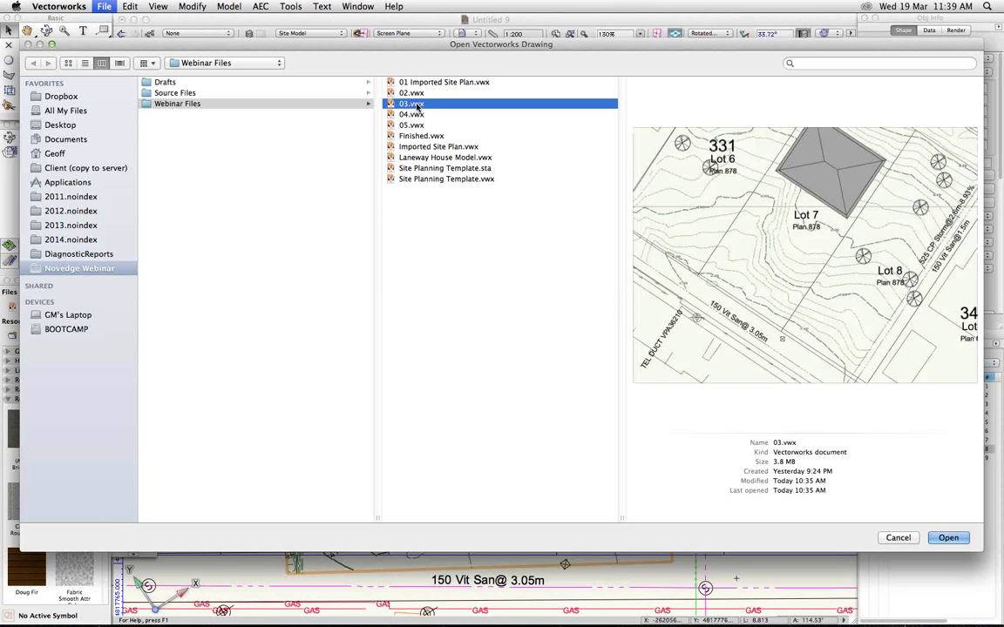
key(Return)
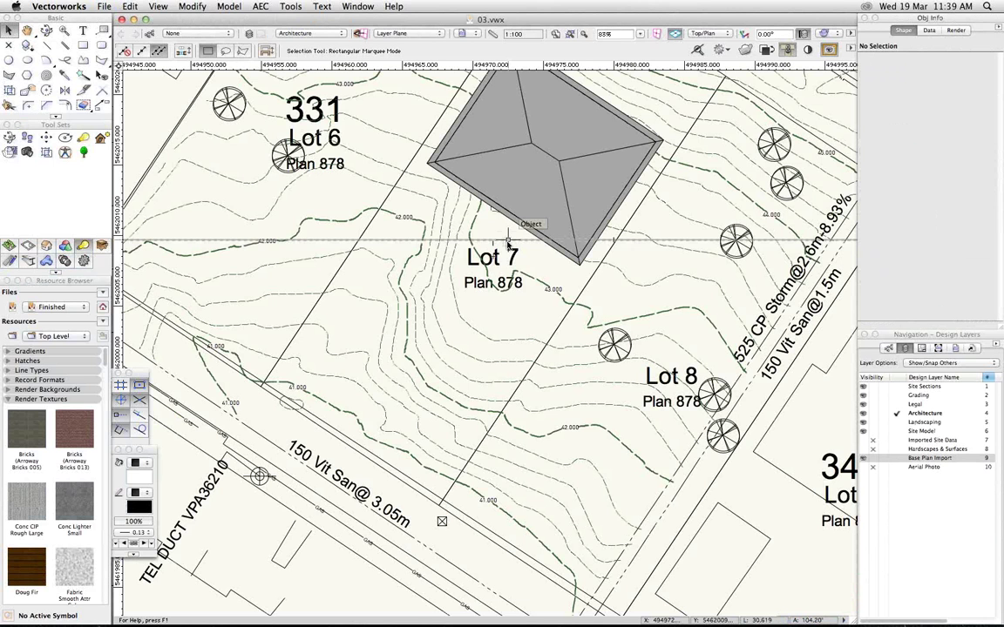
- Apply the saved view Rotate to 33.72 and centre the house on Lot 7 in the plan
click(464, 34)
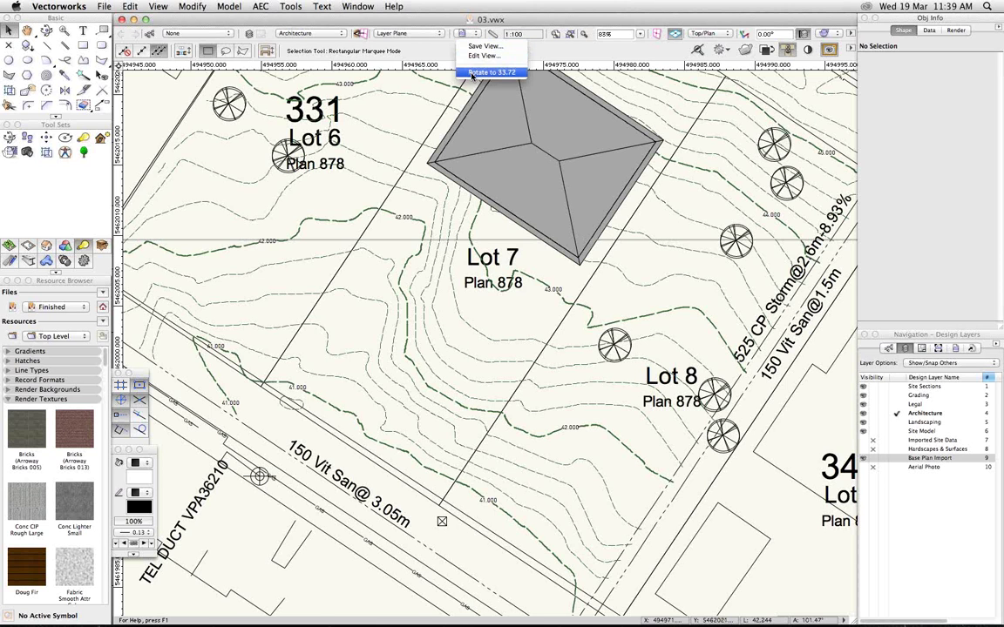
click(488, 73)
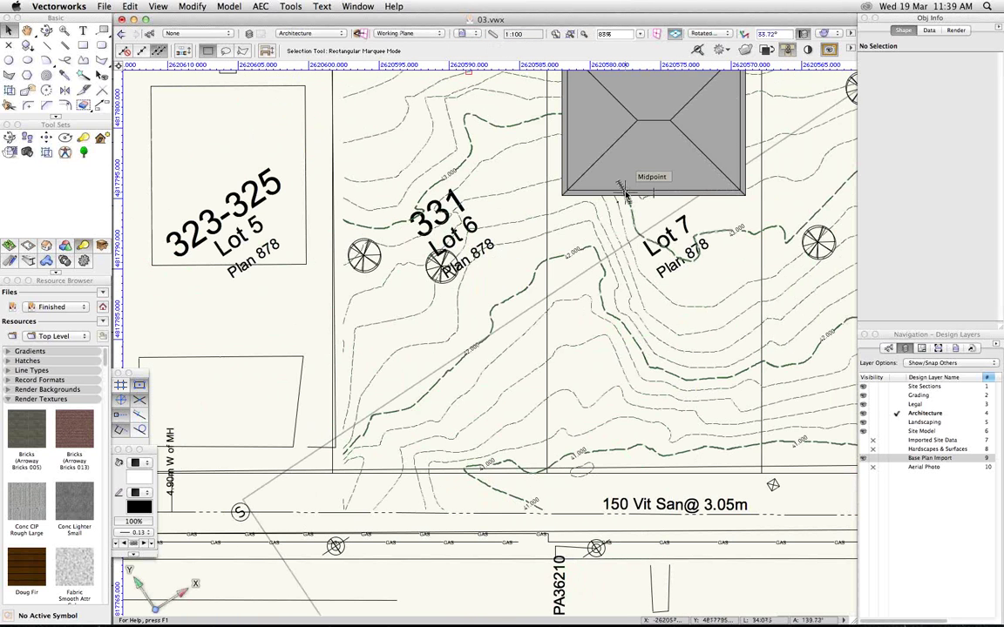
key(space)
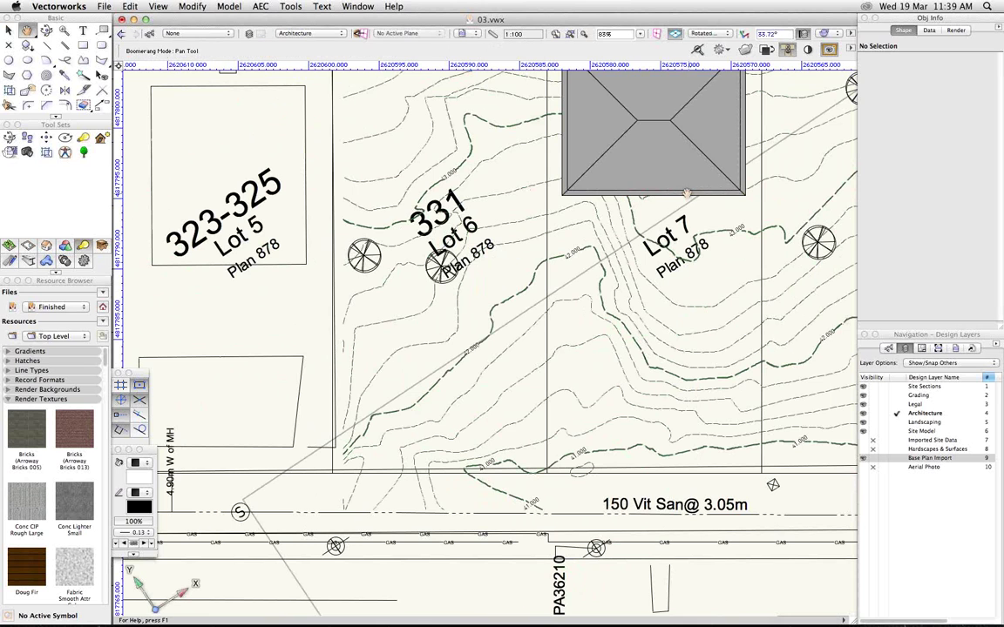
drag(683, 198, 527, 343)
scroll(537, 330, down, 1)
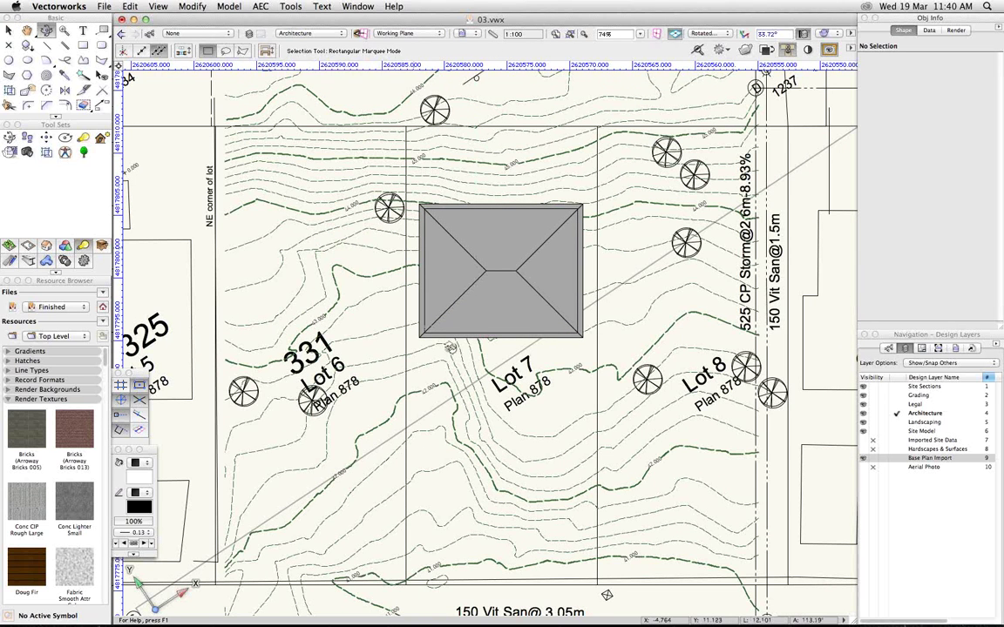
- Examine how the house sits on the site model in shaded 3D, with the base plan shown and hidden, and return to Top/Plan
ctrl+middle_drag(620, 484, 528, 414)
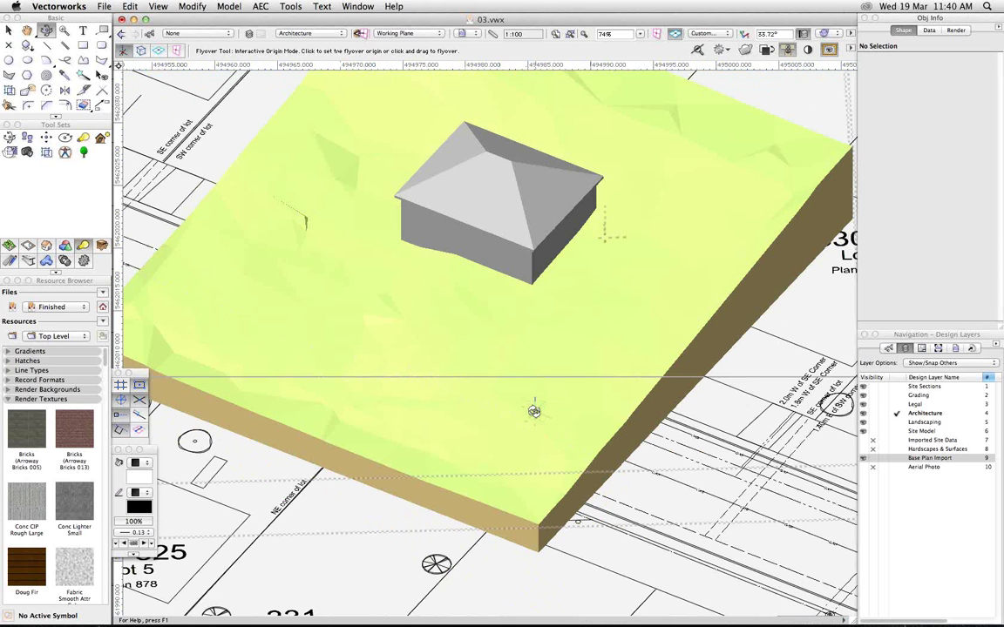
key(x)
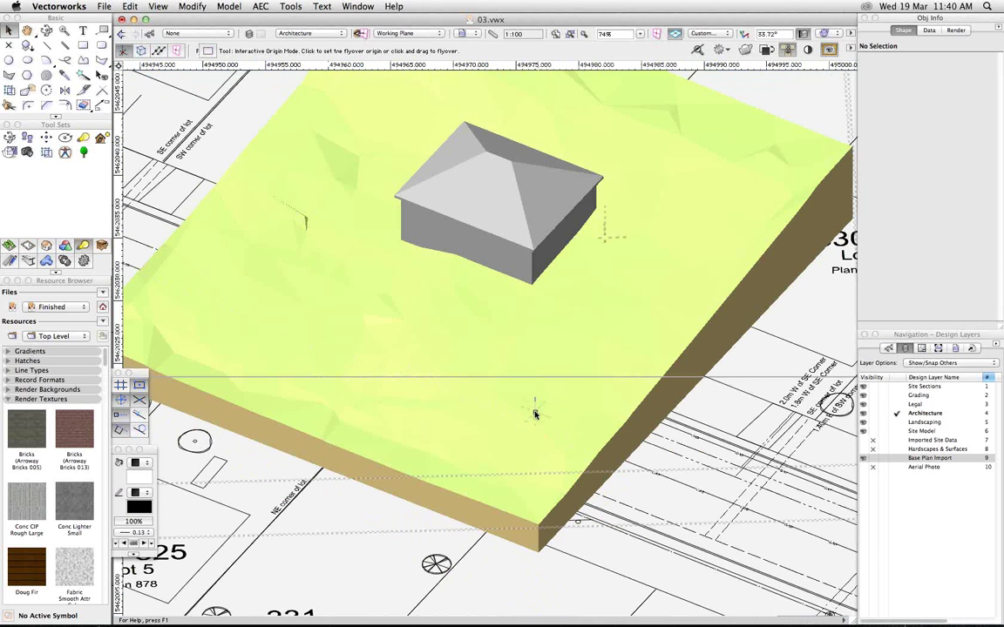
key(super+5)
key(space)
drag(540, 464, 579, 229)
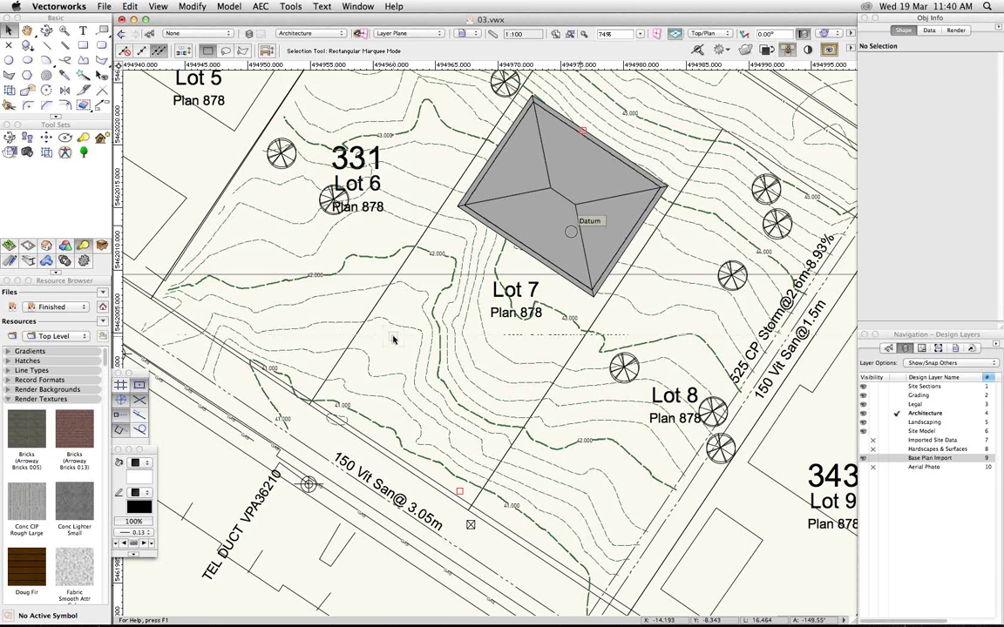
ctrl+middle_drag(493, 443, 484, 416)
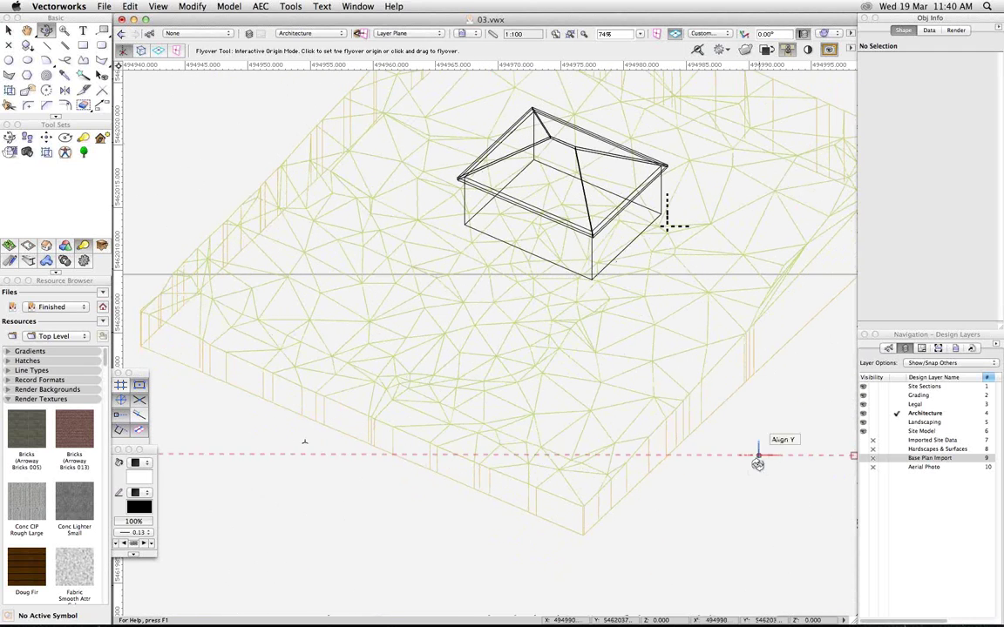
key(super+shift+g)
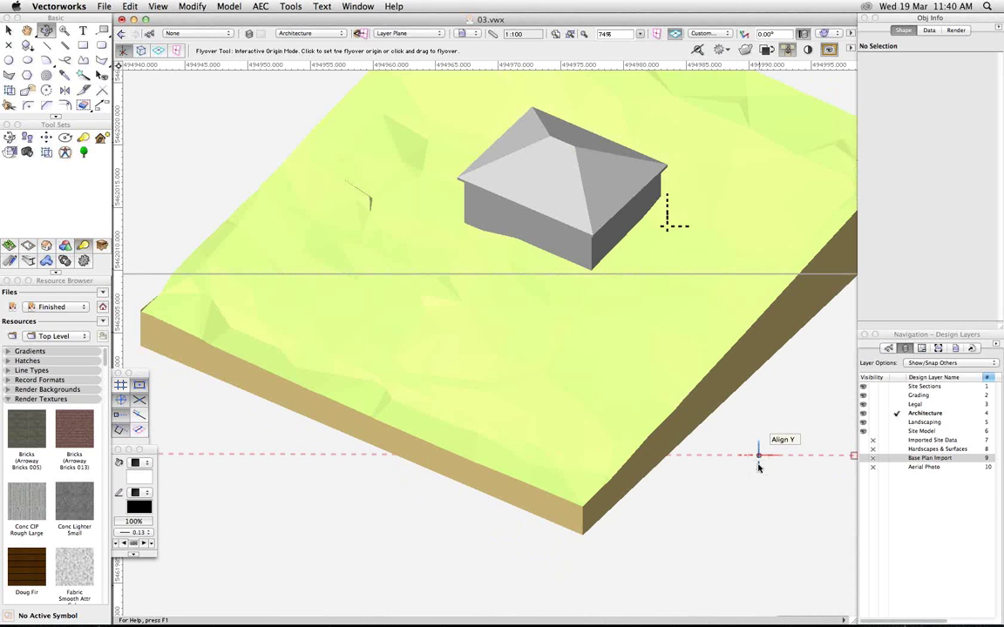
key(F5)
key(space)
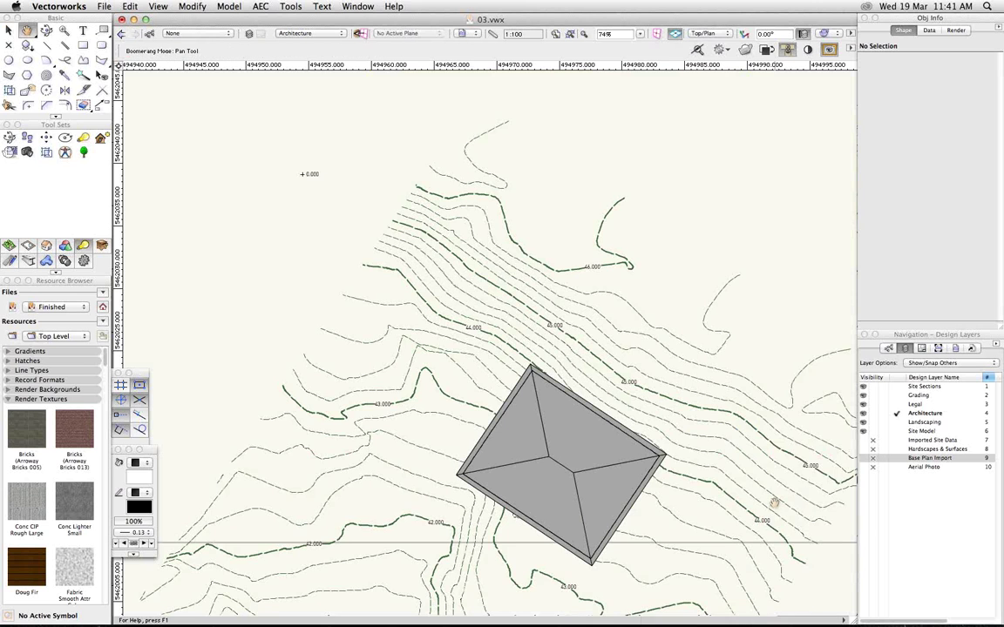
drag(759, 468, 763, 292)
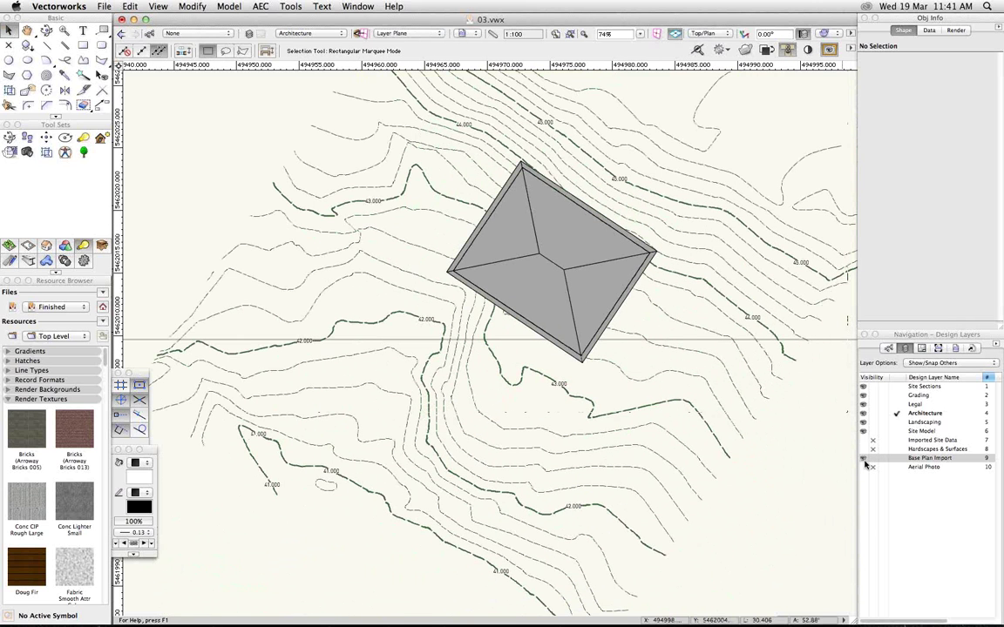
- Show the Base Plan Import layer, make it active and open its viewport's referenced design layer in 01 Imported Site Plan.vwx
click(864, 458)
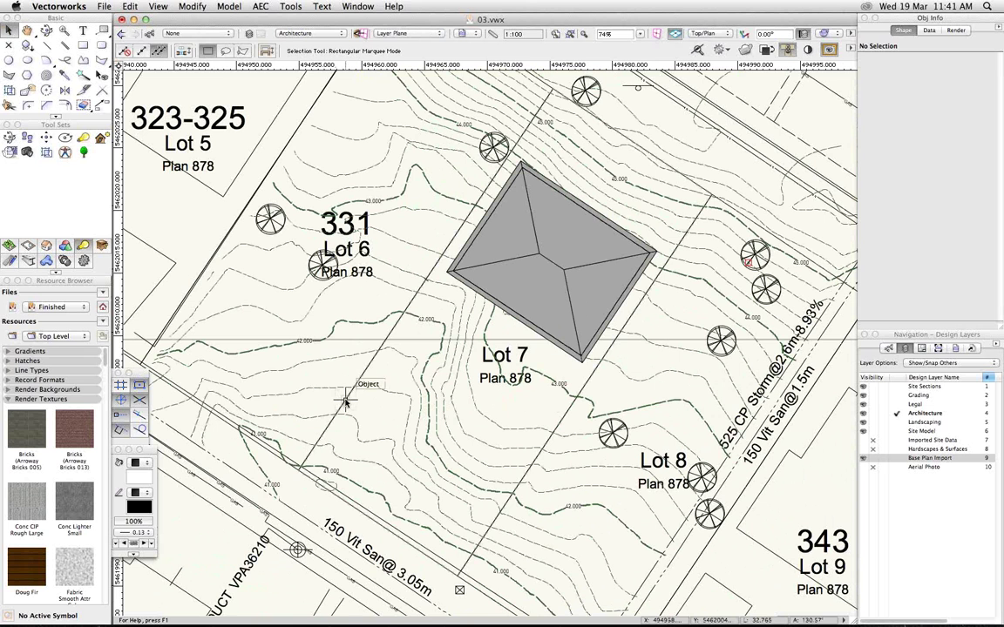
click(893, 459)
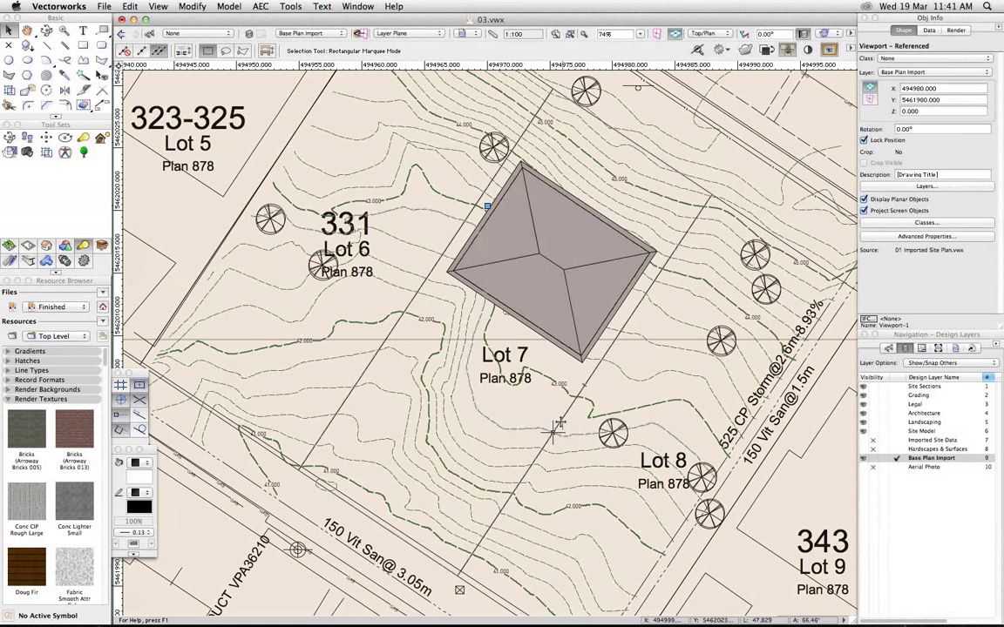
right_click(563, 406)
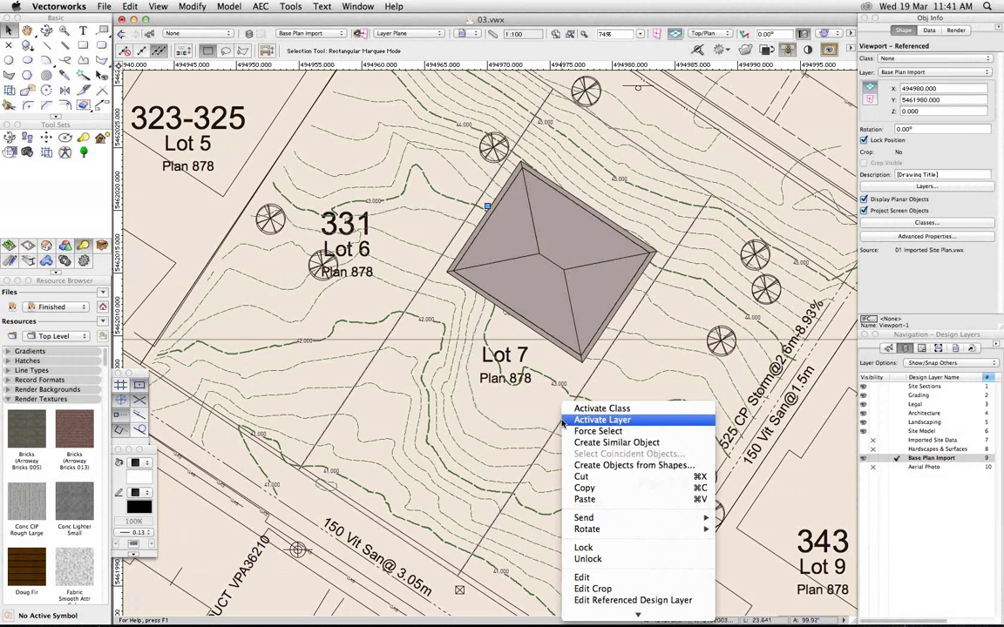
click(606, 601)
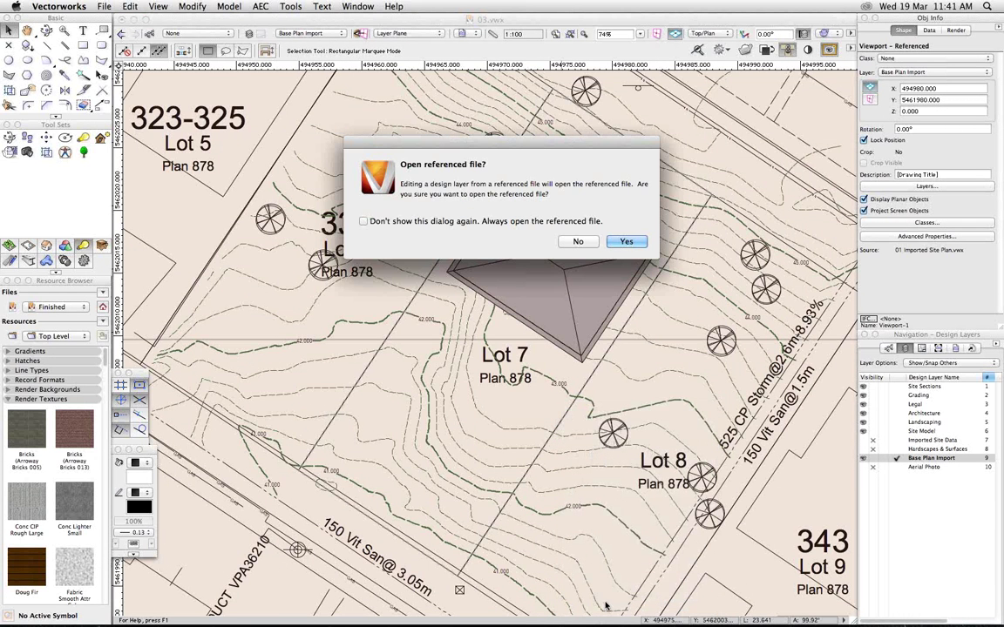
click(626, 244)
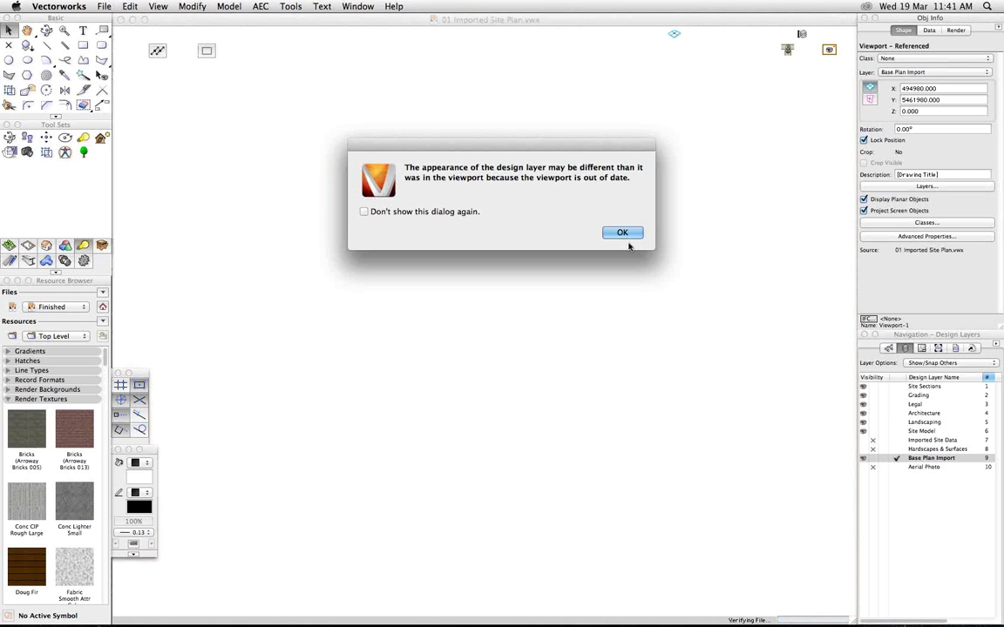
click(622, 234)
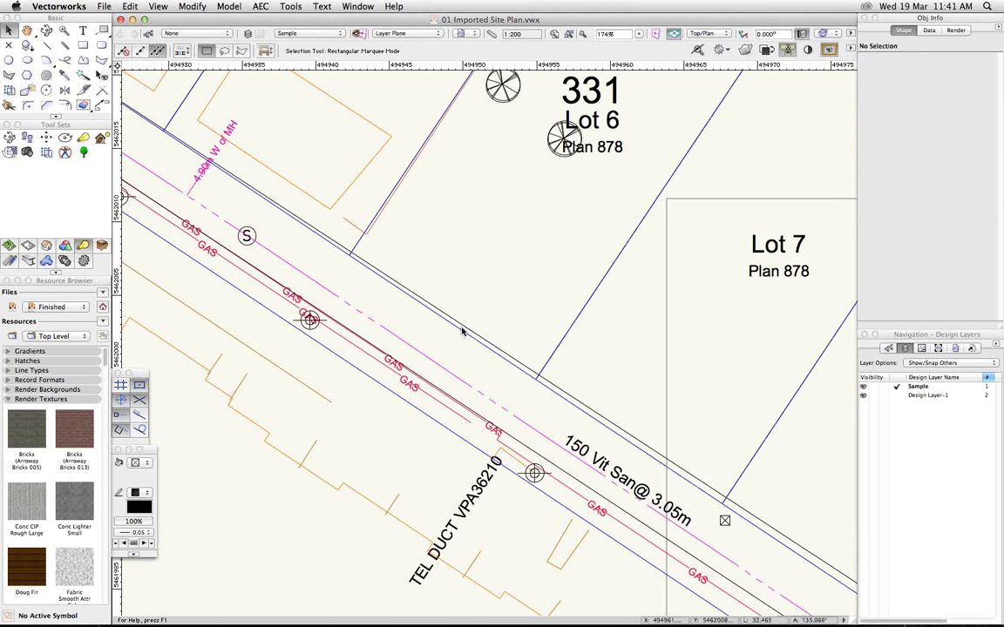
- Assign the Lot 7 parcel polygon to the None class and cut it to the clipboard
click(461, 329)
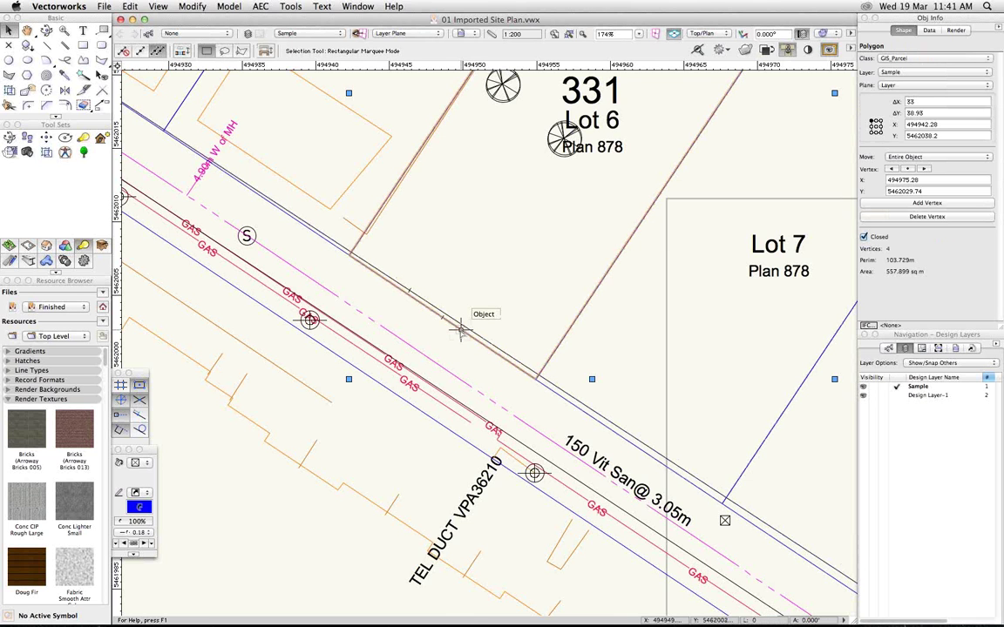
scroll(461, 330, down, 3)
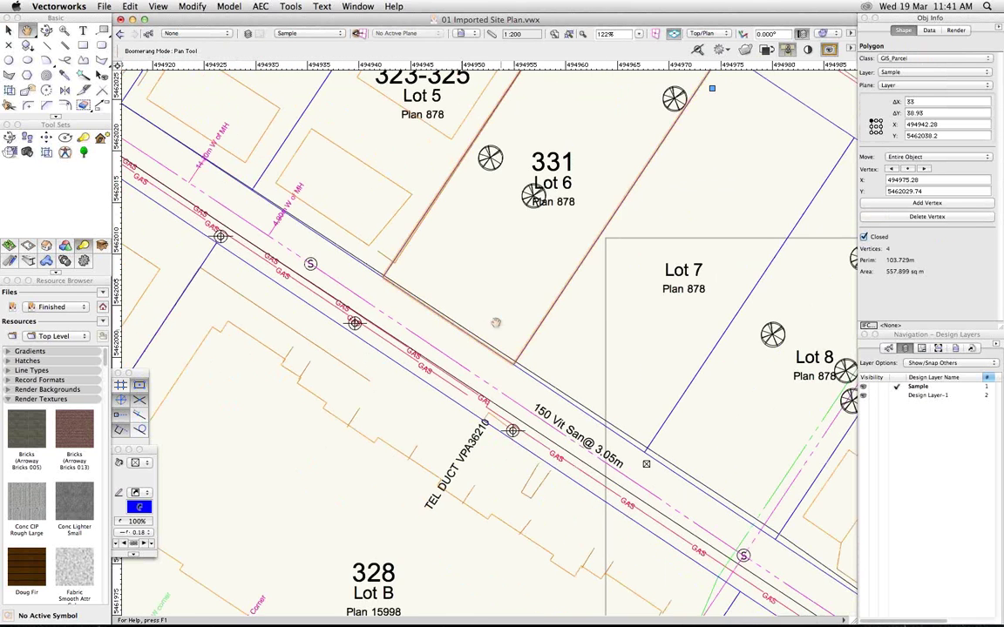
drag(461, 330, 483, 462)
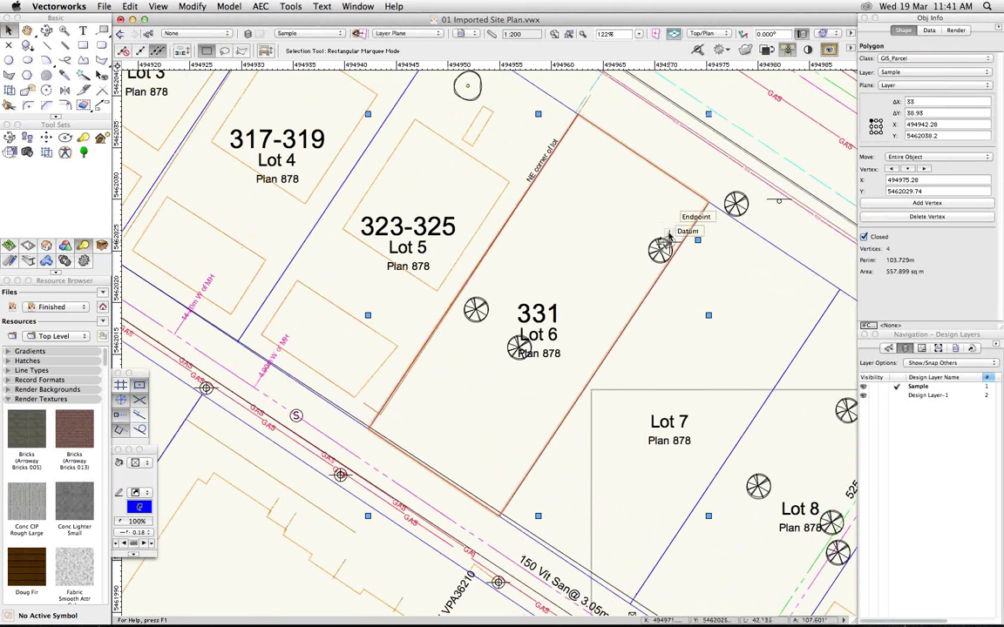
drag(758, 233, 749, 284)
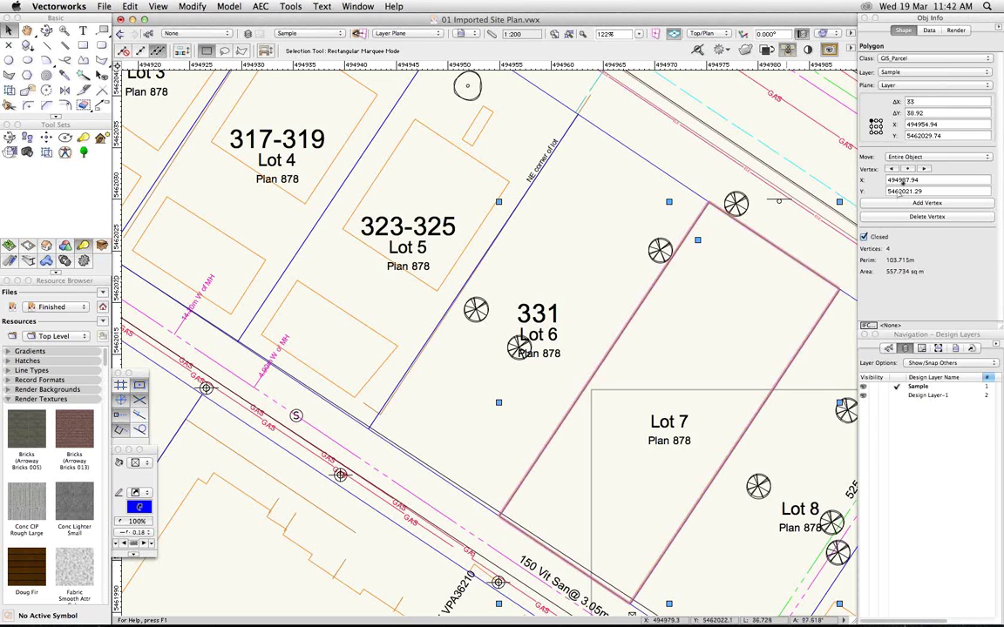
click(926, 59)
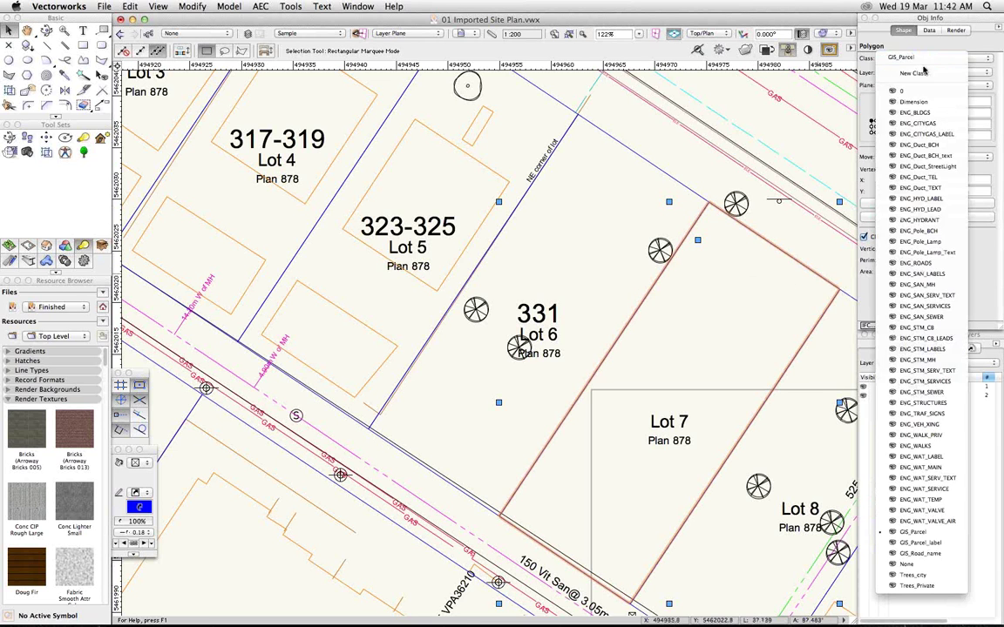
click(904, 565)
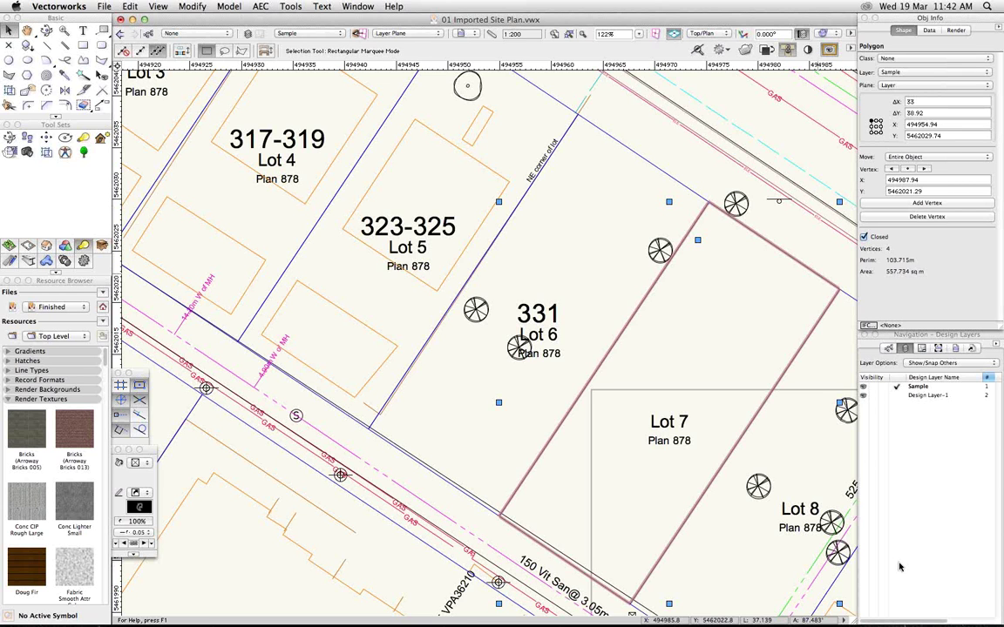
key(super+x)
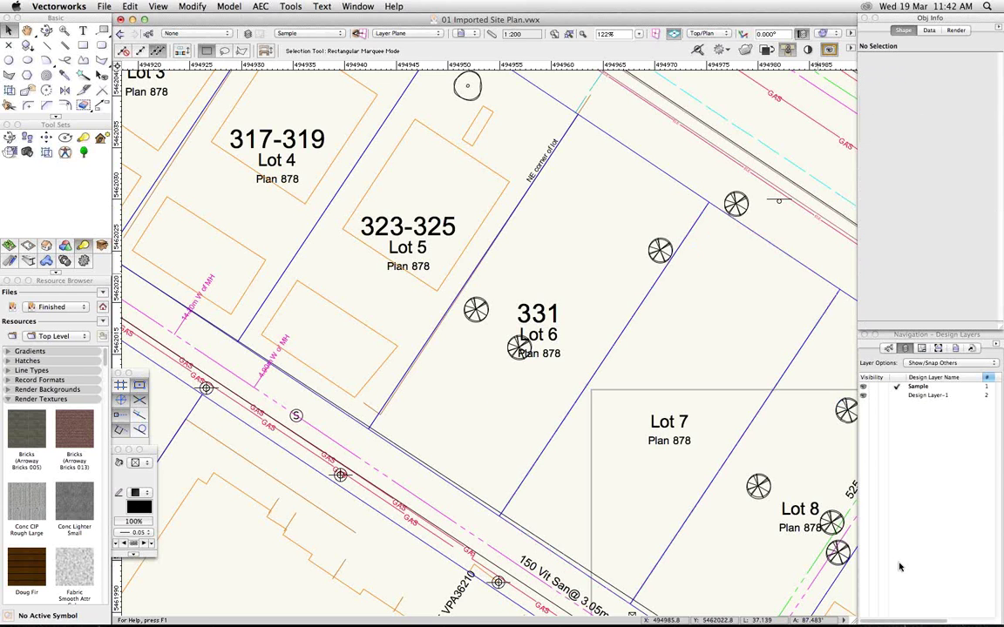
- Paste the Lot 7 polygon in place on the Site Model layer of Untitled 9 and select the site model
click(357, 6)
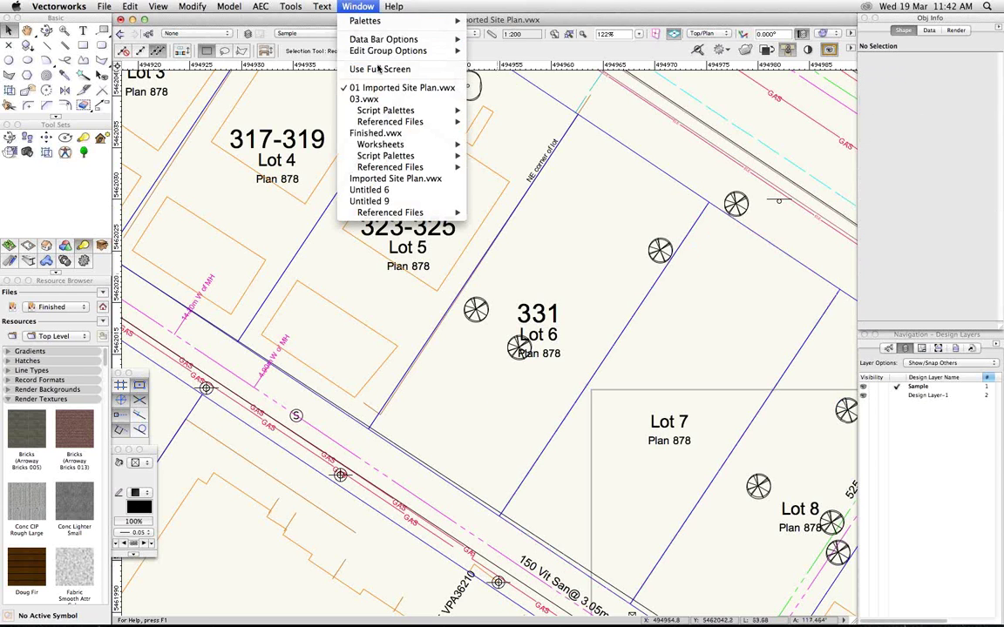
click(413, 202)
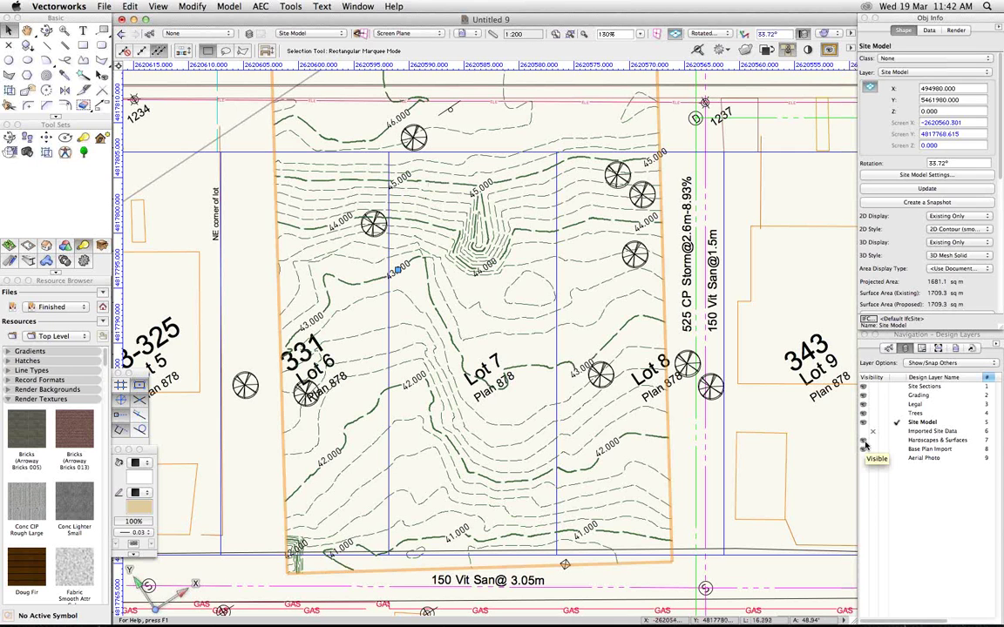
key(alt+super+v)
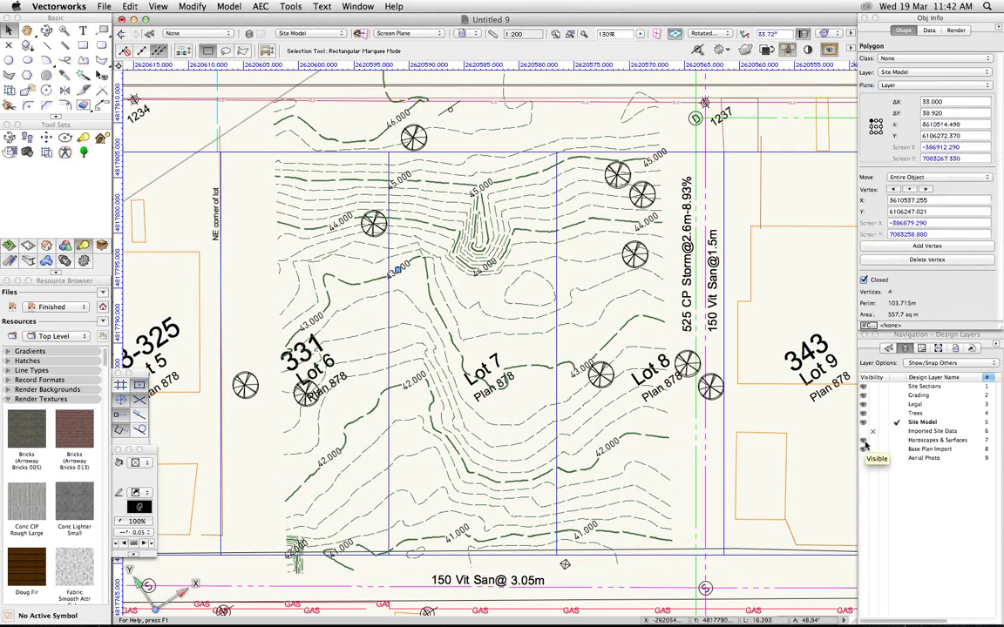
click(555, 433)
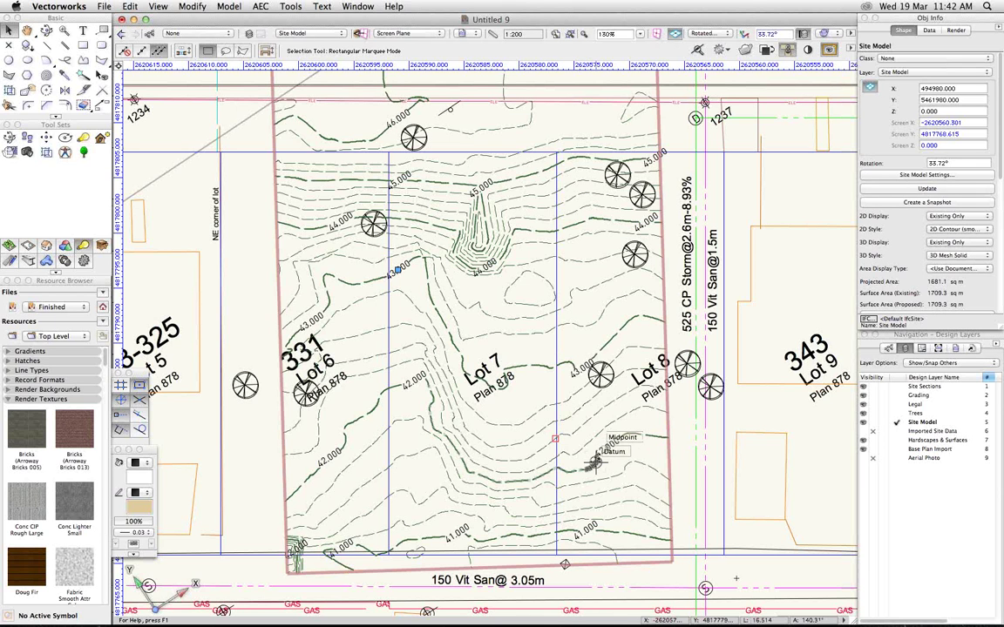
drag(597, 458, 595, 458)
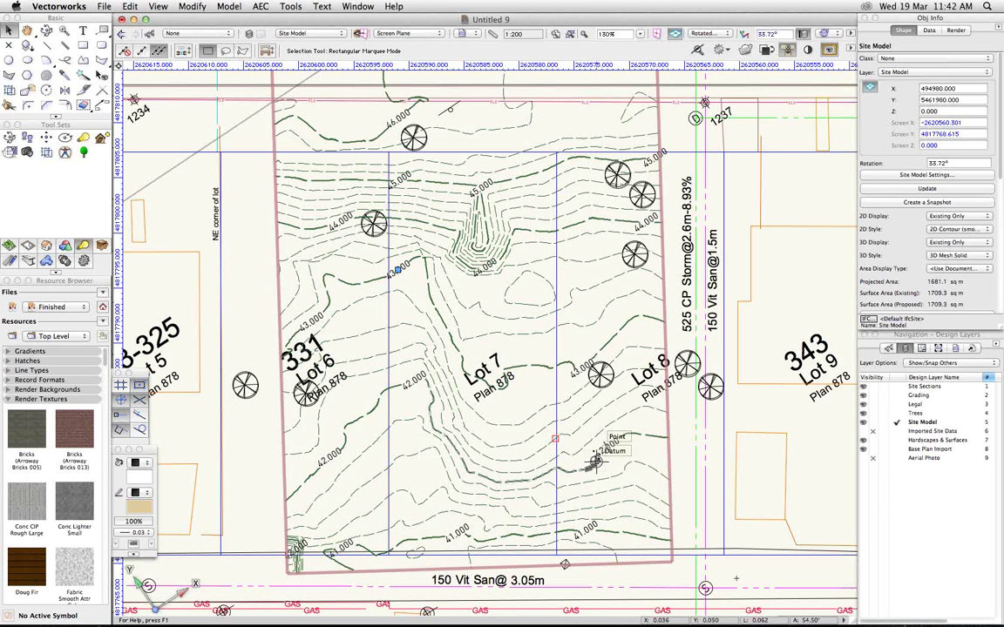
click(596, 462)
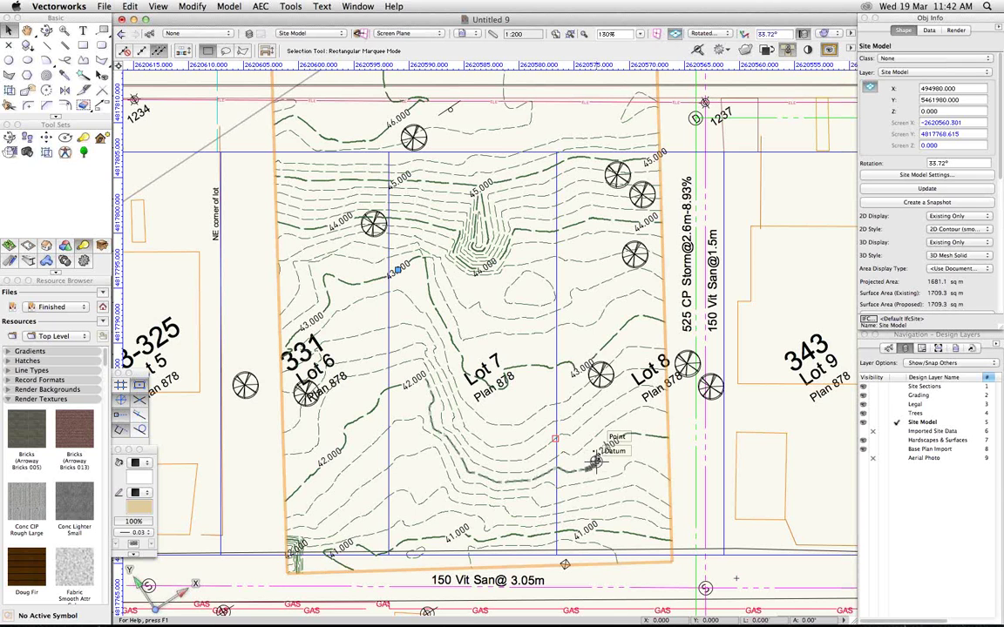
- Open the drawing 04.vwx from the Webinar Files folder
key(super+o)
click(417, 114)
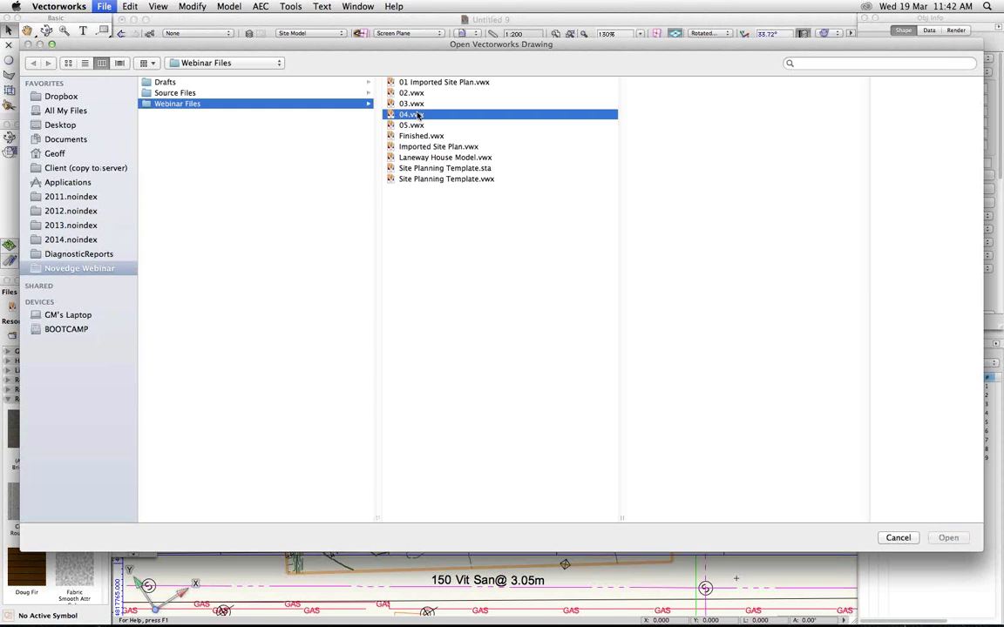
double_click(417, 114)
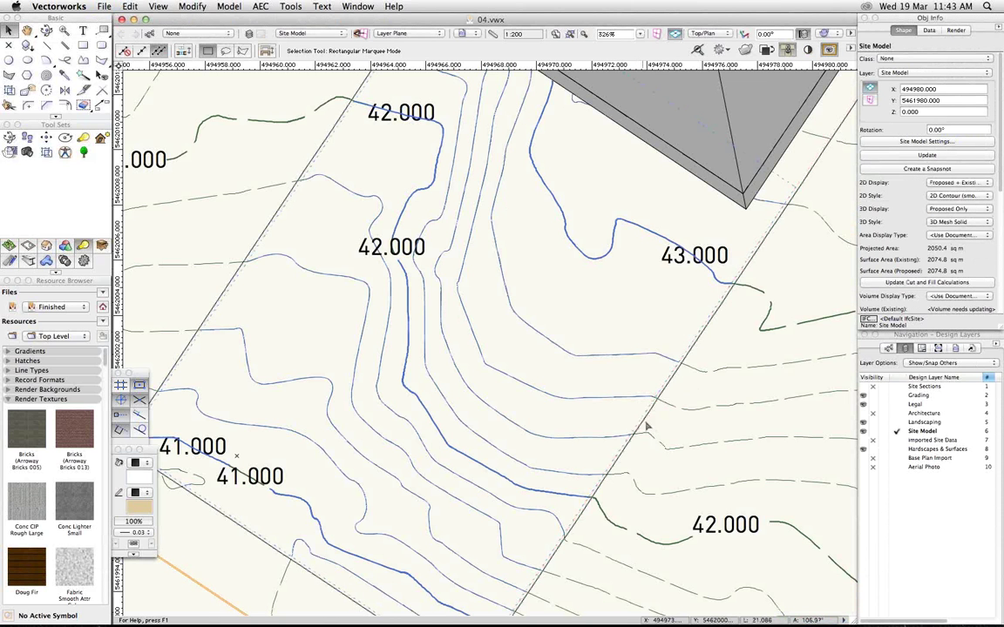
- Examine the shaded site model in an oblique 3D view, checking the Grade-Limits modifier and lot boundary draped around the house
key(g)
key(shift+super+g)
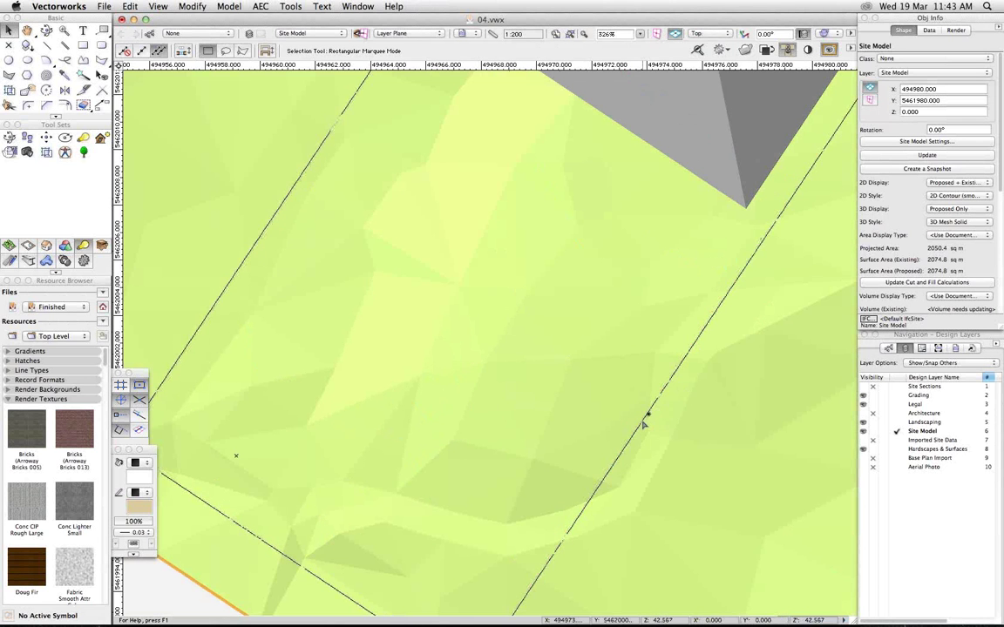
key(shift+c)
drag(621, 434, 602, 377)
key(space)
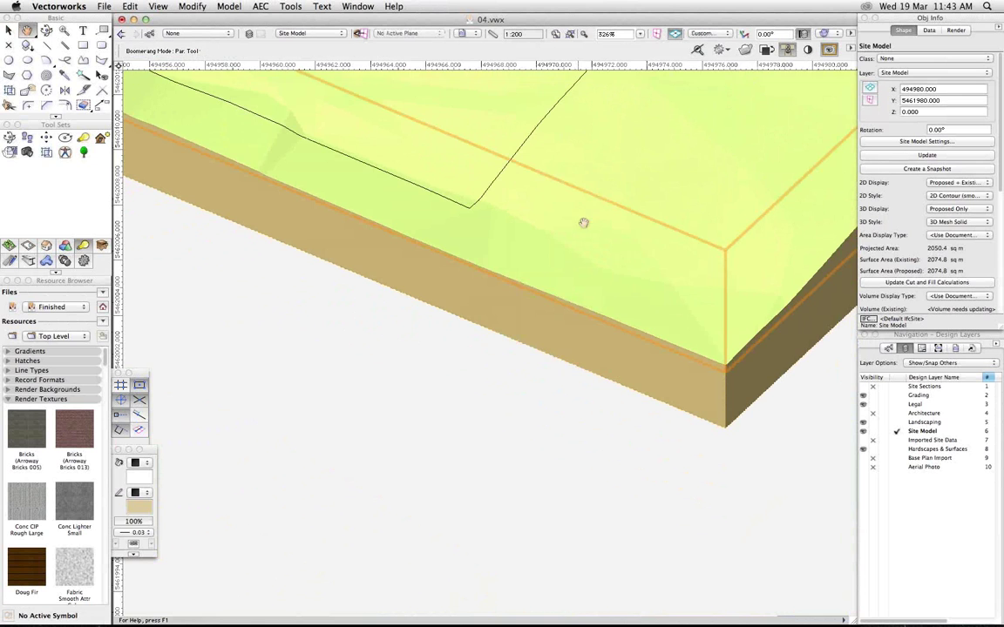
mouse_move(574, 178)
mouse_down()
mouse_move(582, 275)
mouse_move(568, 500)
mouse_up()
scroll(579, 438, down, 4)
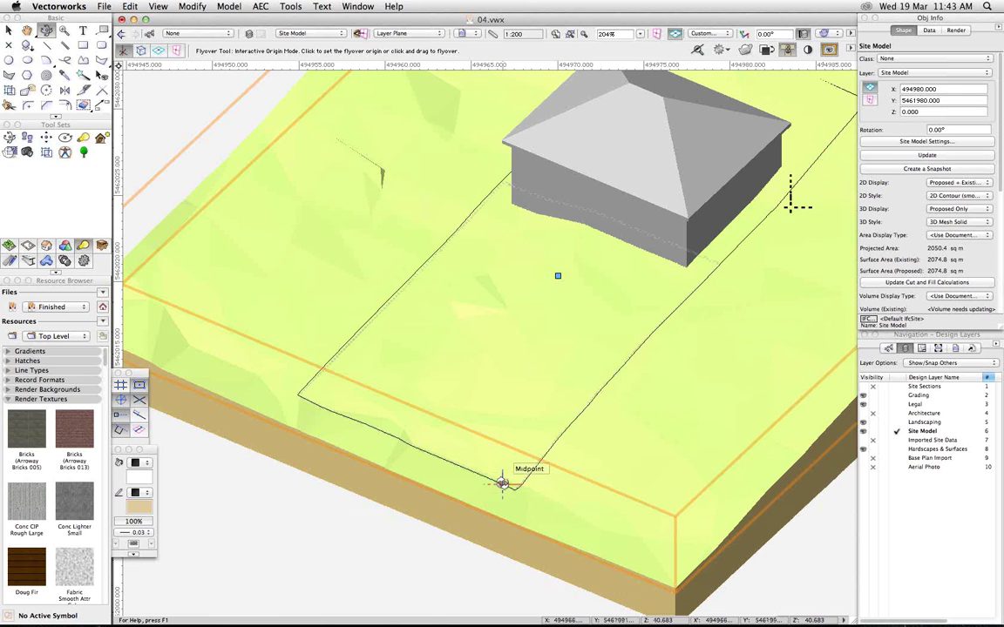
key(x)
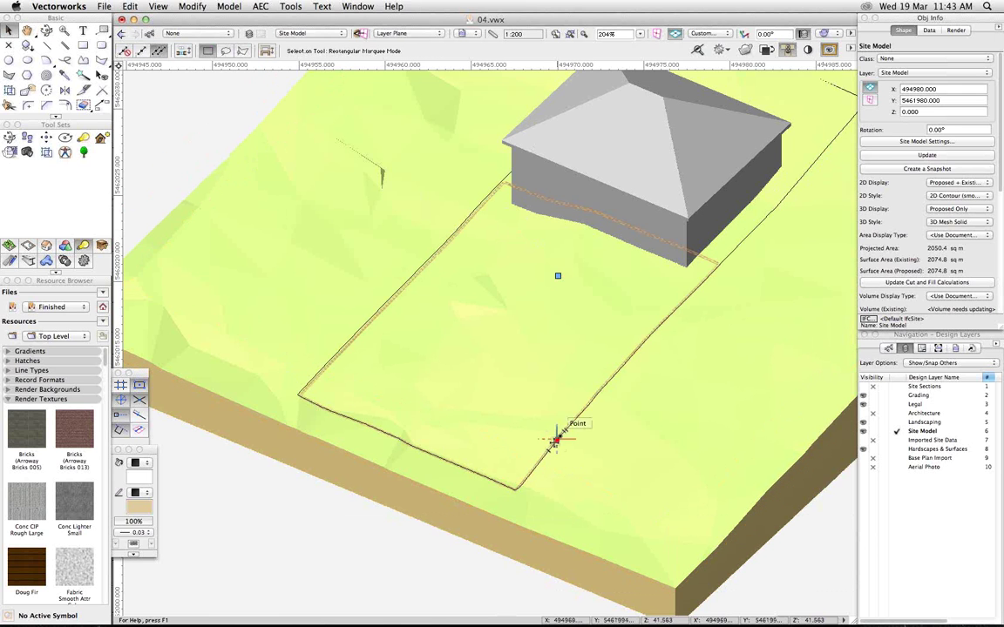
click(551, 439)
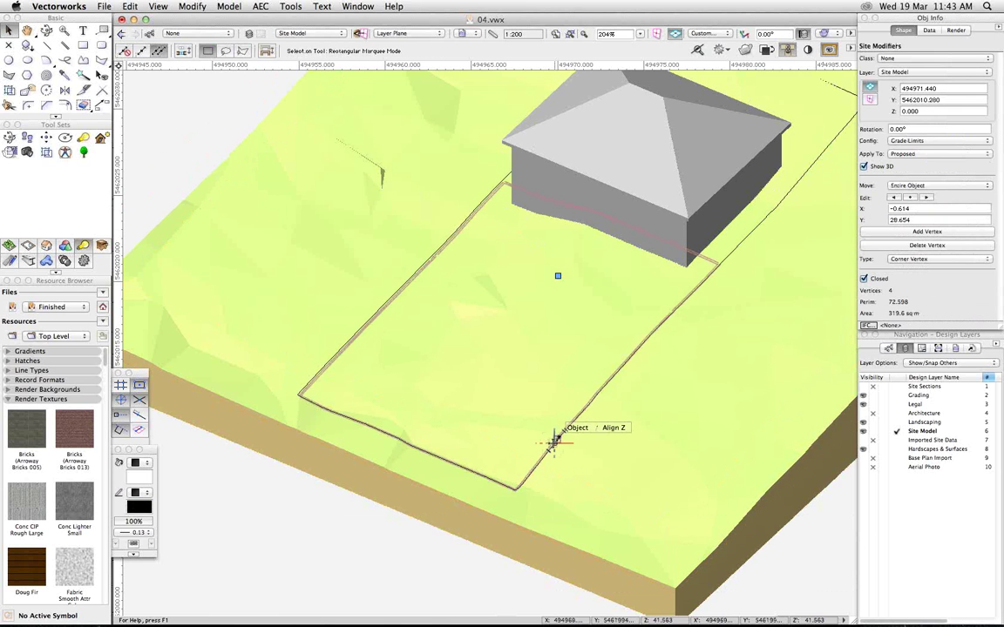
click(749, 233)
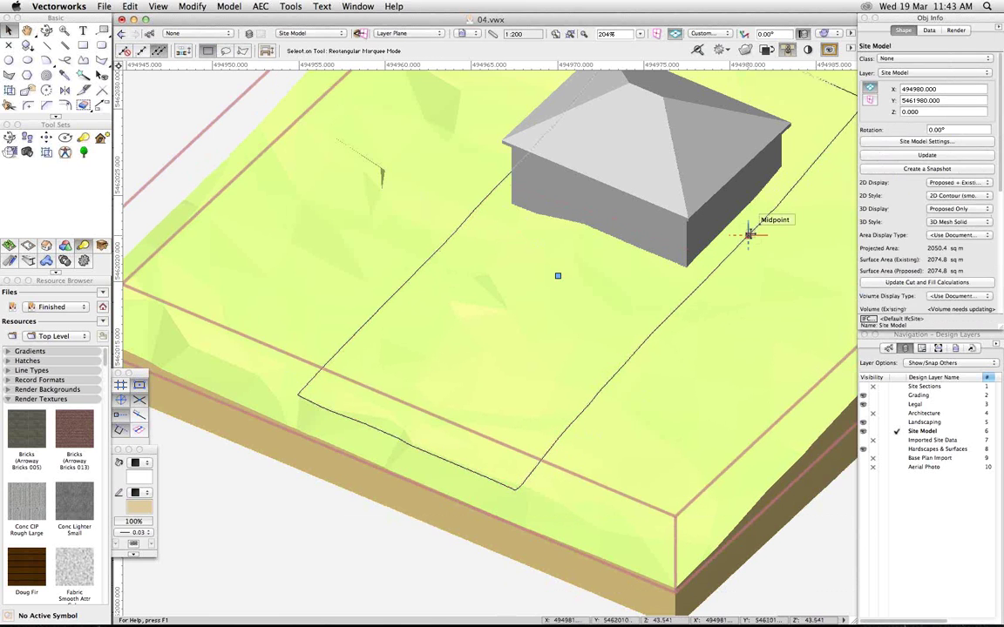
scroll(749, 234, up, 3)
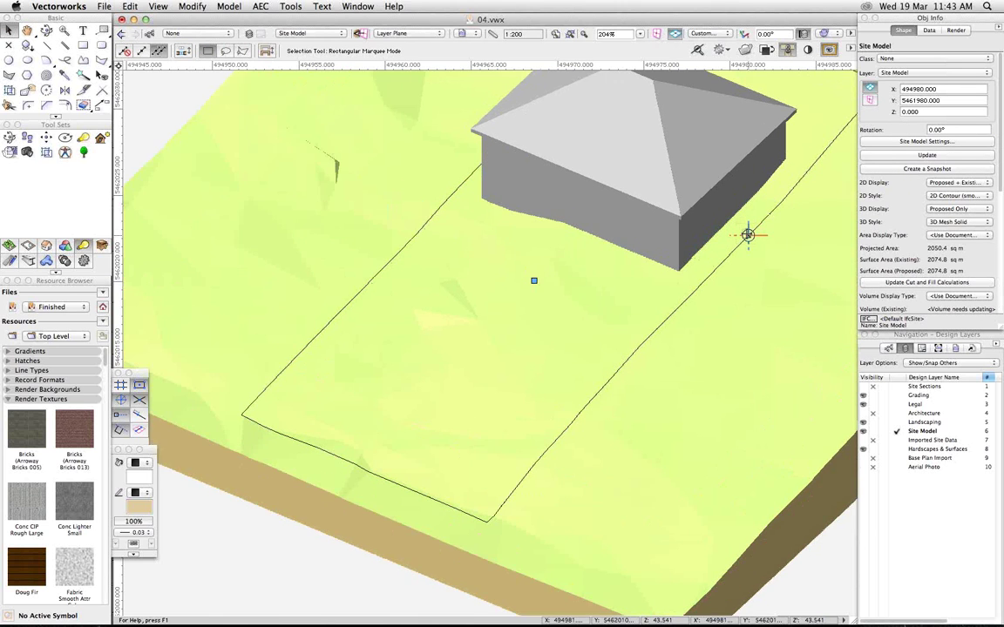
scroll(750, 234, up, 2)
key(super+shift+w)
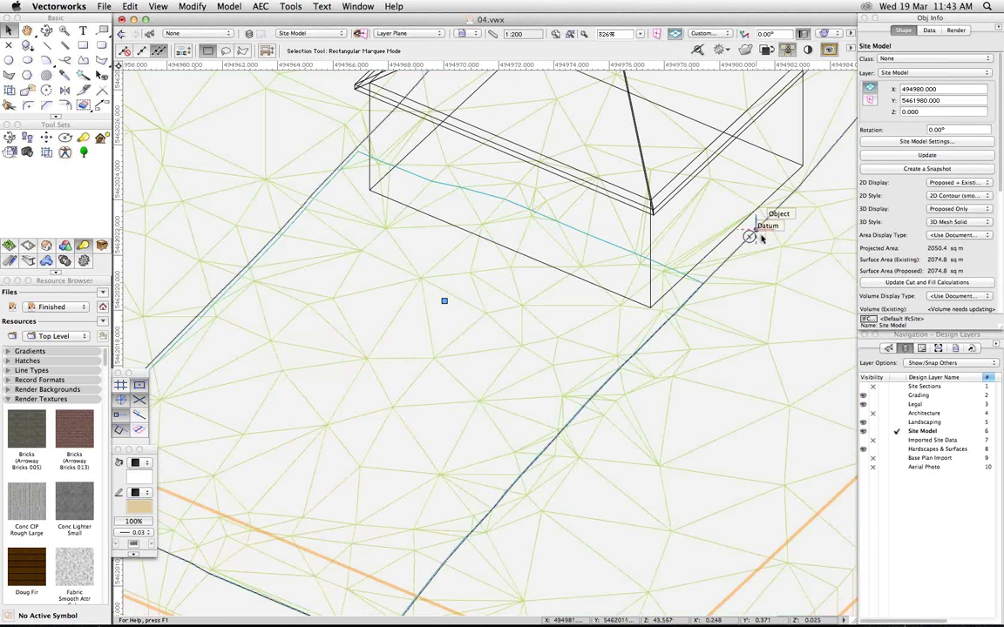
click(750, 234)
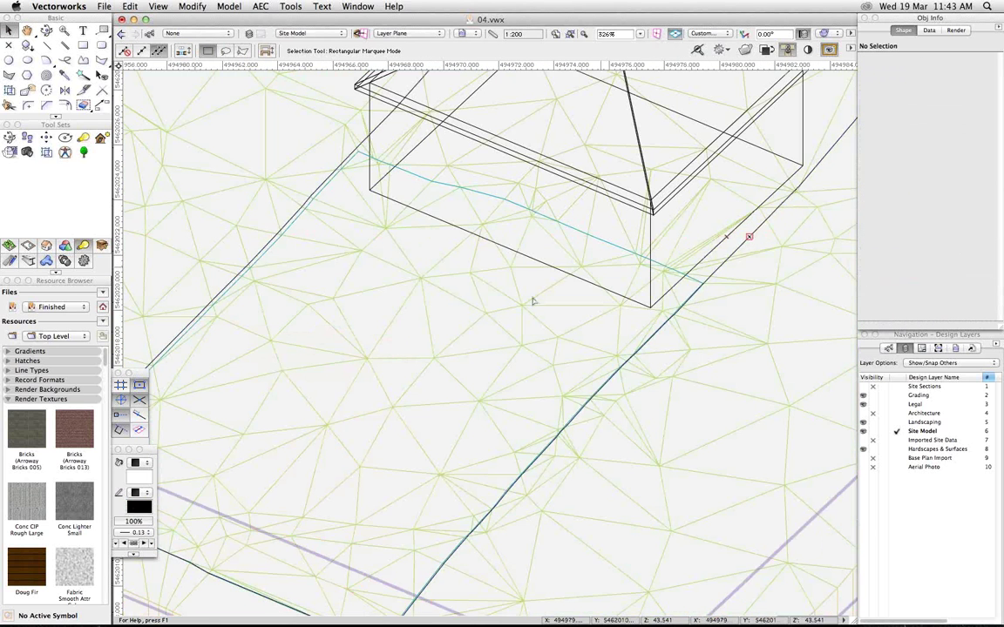
key(4)
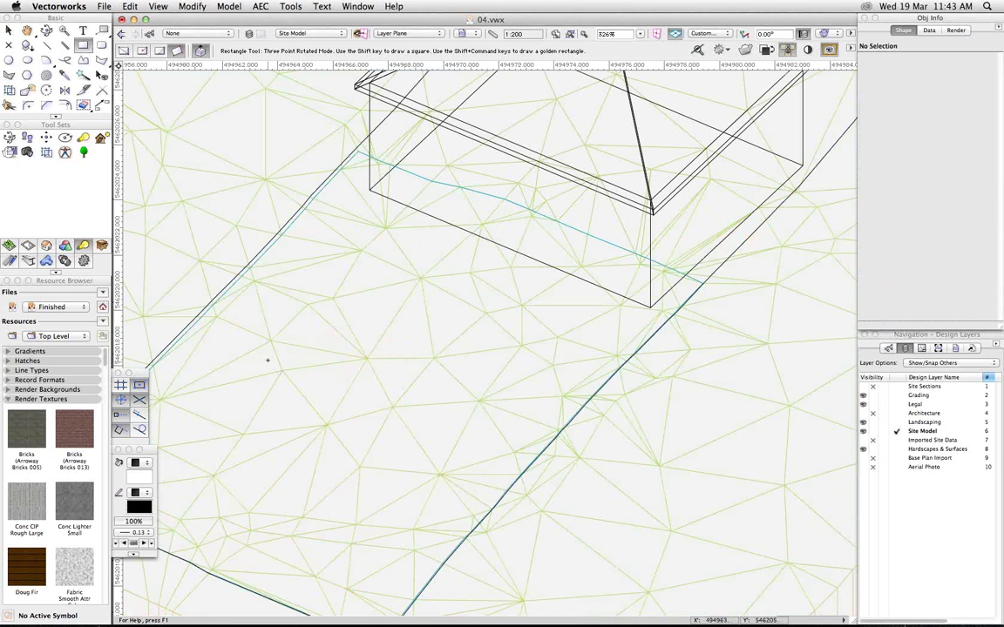
click(269, 360)
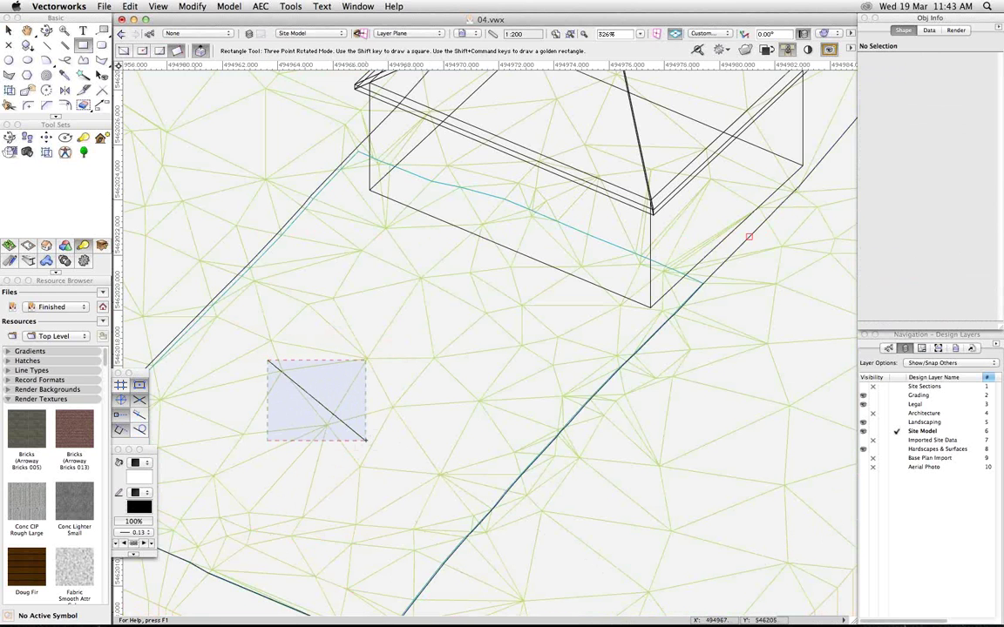
key(u)
key(u)
key(grave)
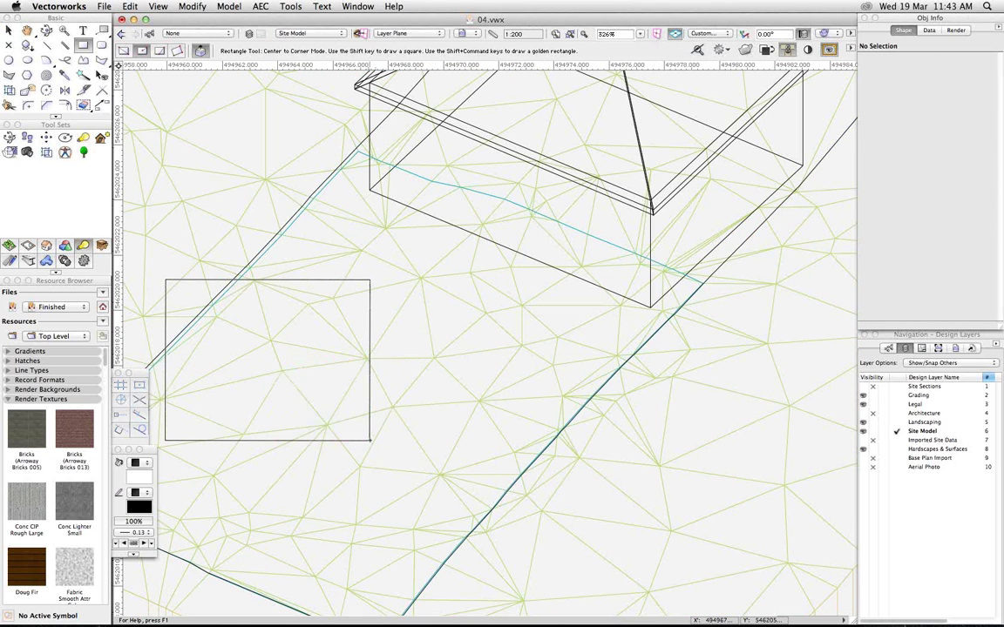
key(Escape)
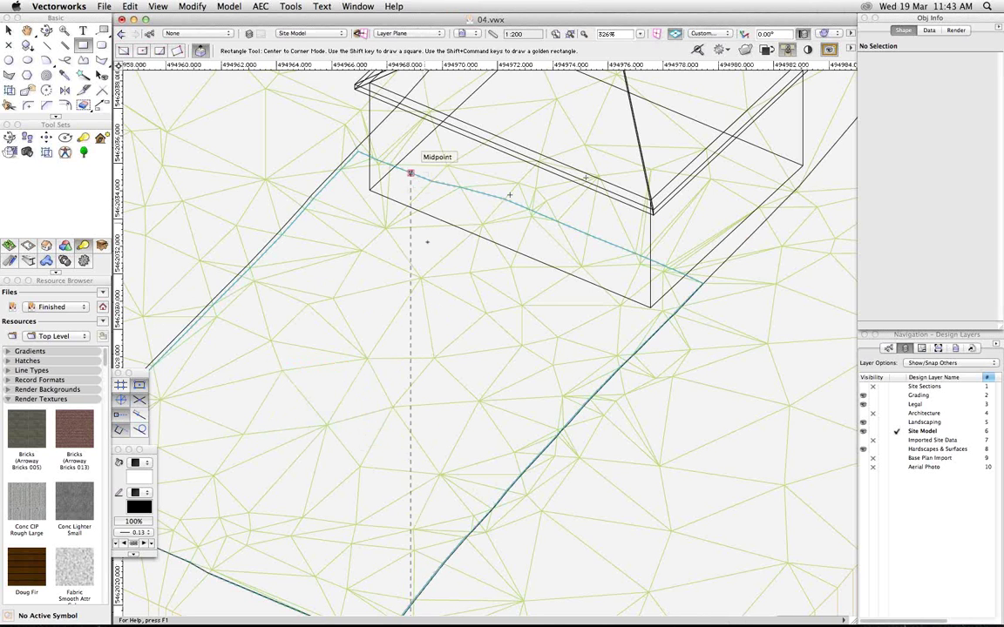
- Try a centre-to-corner rectangle about 4.4 m wide and 5.0 m high over the contours beside the lot in Top/Plan view
key(F5)
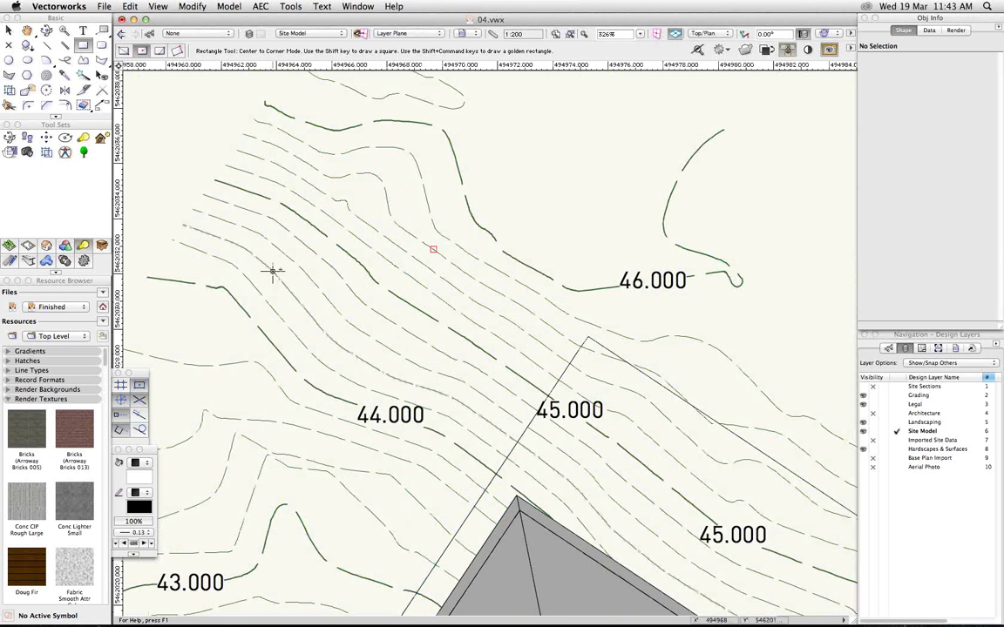
click(272, 271)
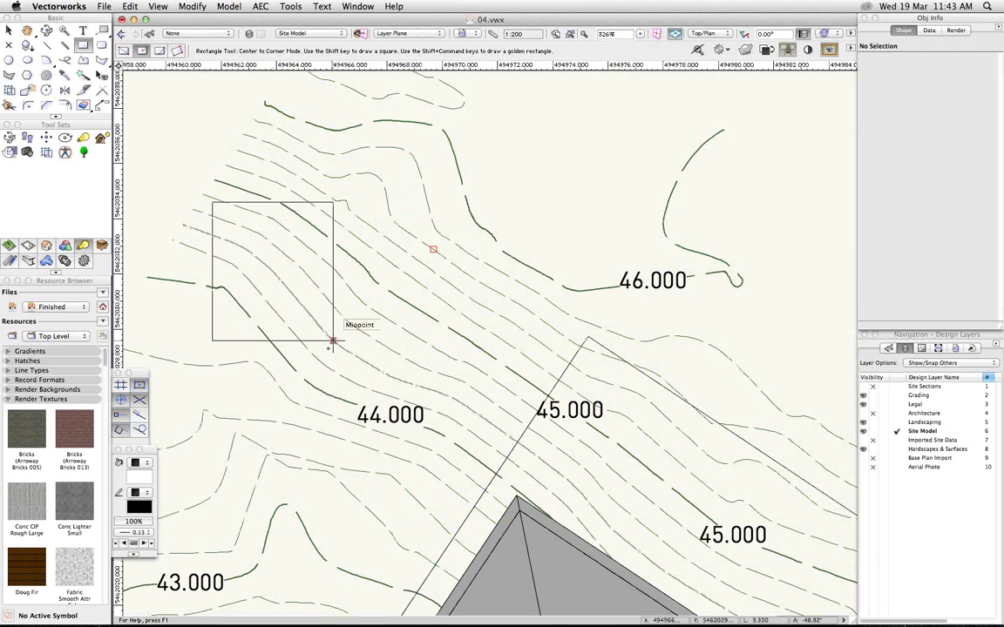
click(332, 340)
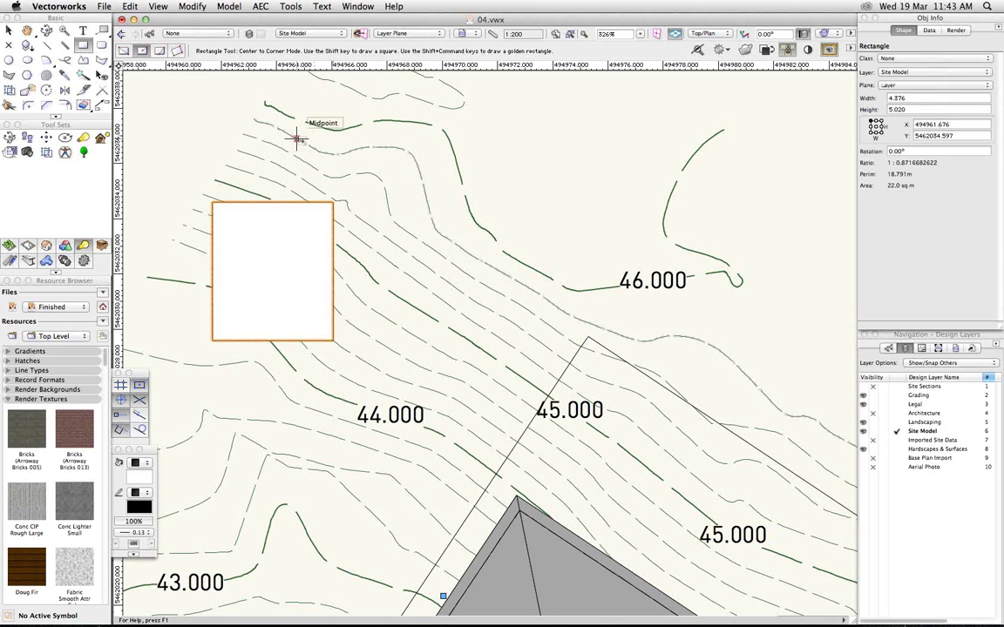
key(super+z)
- Draw a closed, slanted four-sided 2D polygon about 7.8 by 8.7 m overall across the contours outside the lot, near the 44.000 label
key(8)
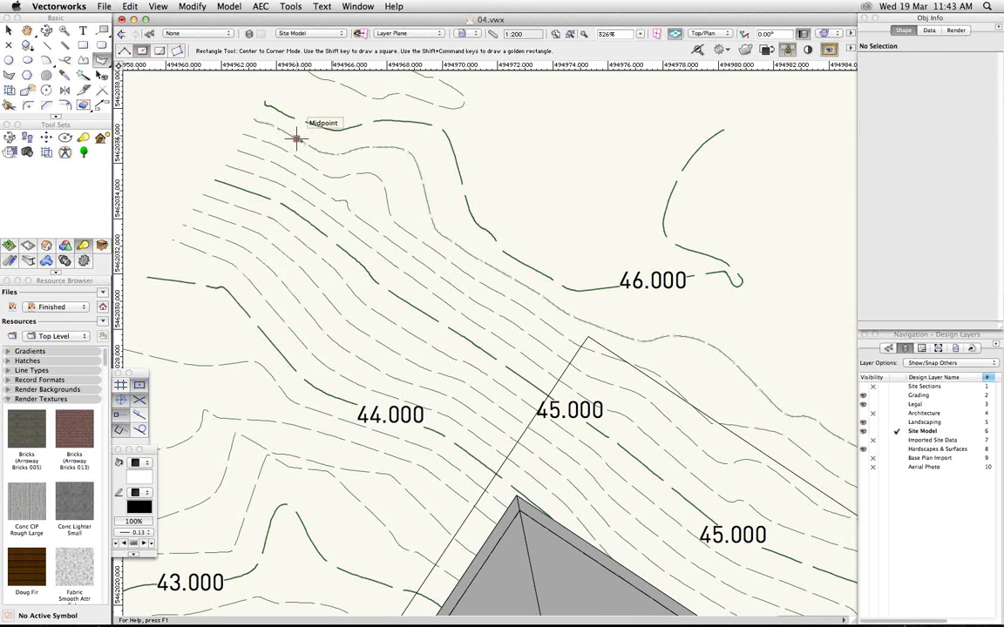
click(259, 233)
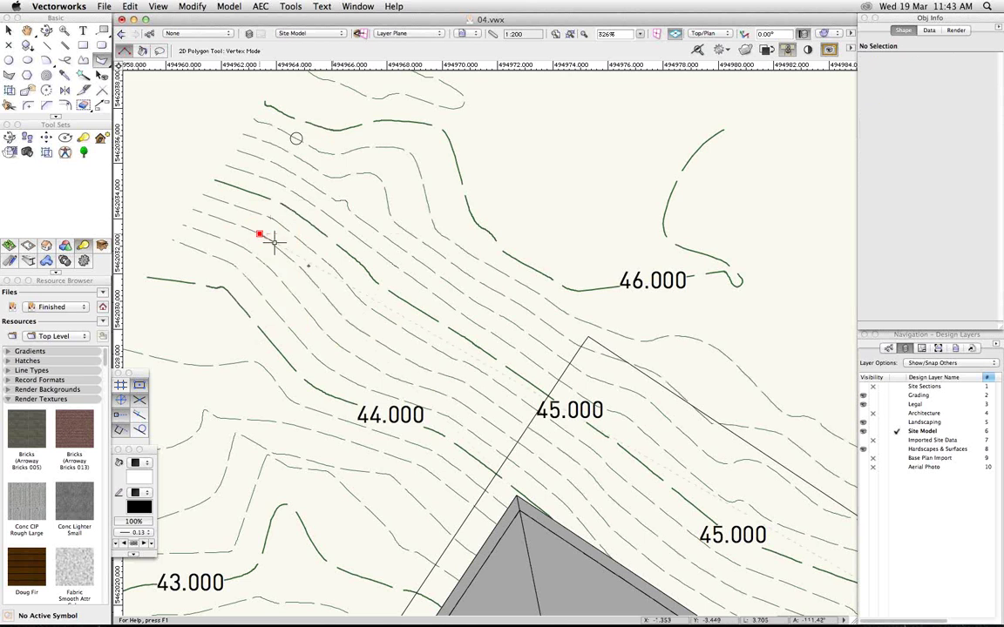
click(406, 382)
click(330, 473)
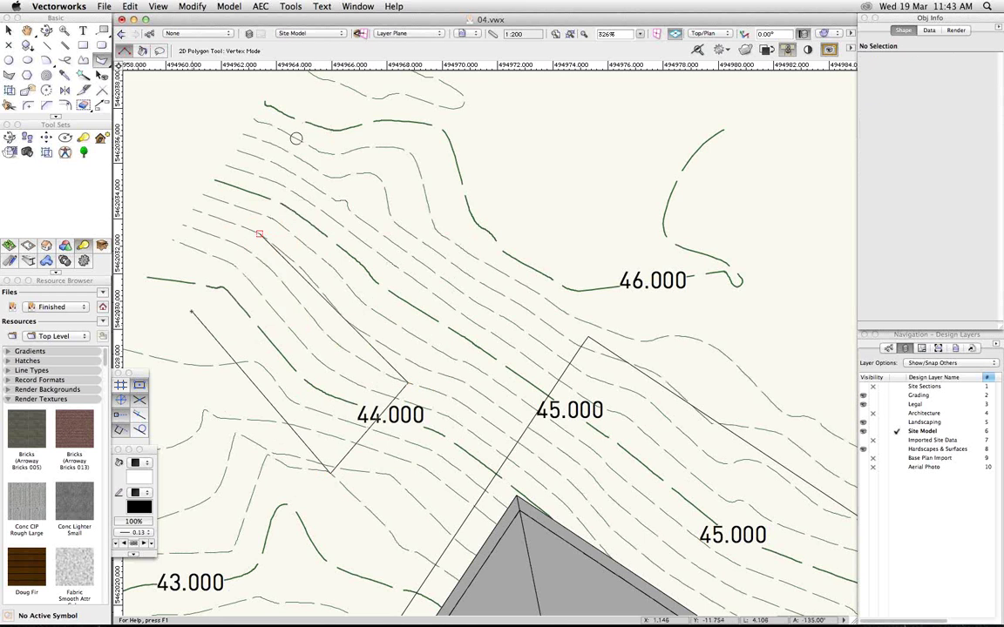
click(192, 309)
click(259, 233)
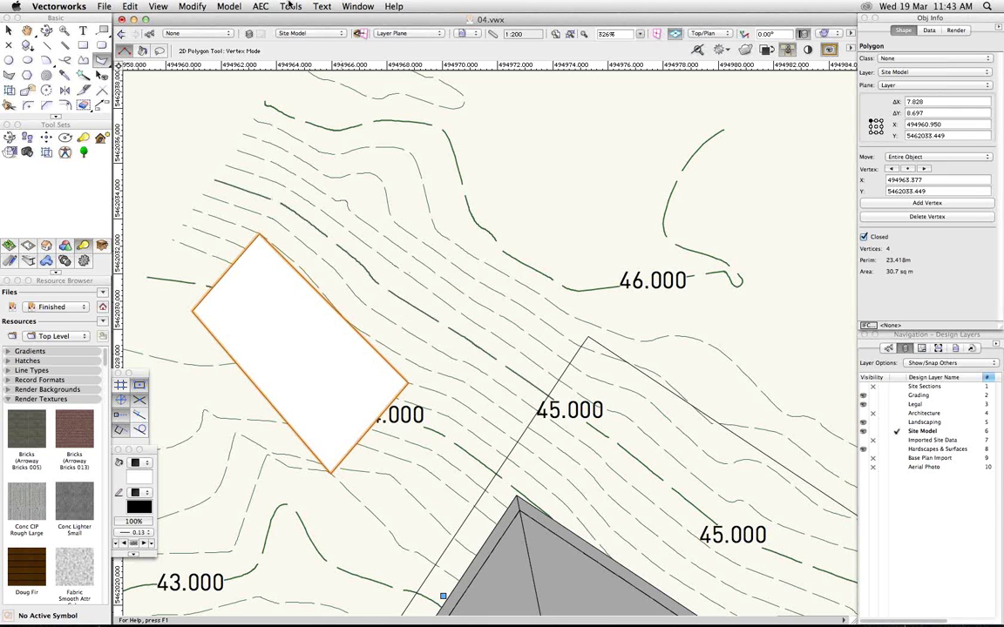
- Drape the four-sided polygon over the site model with Send to Surface, and delete the draped result
click(291, 6)
mouse_move(261, 6)
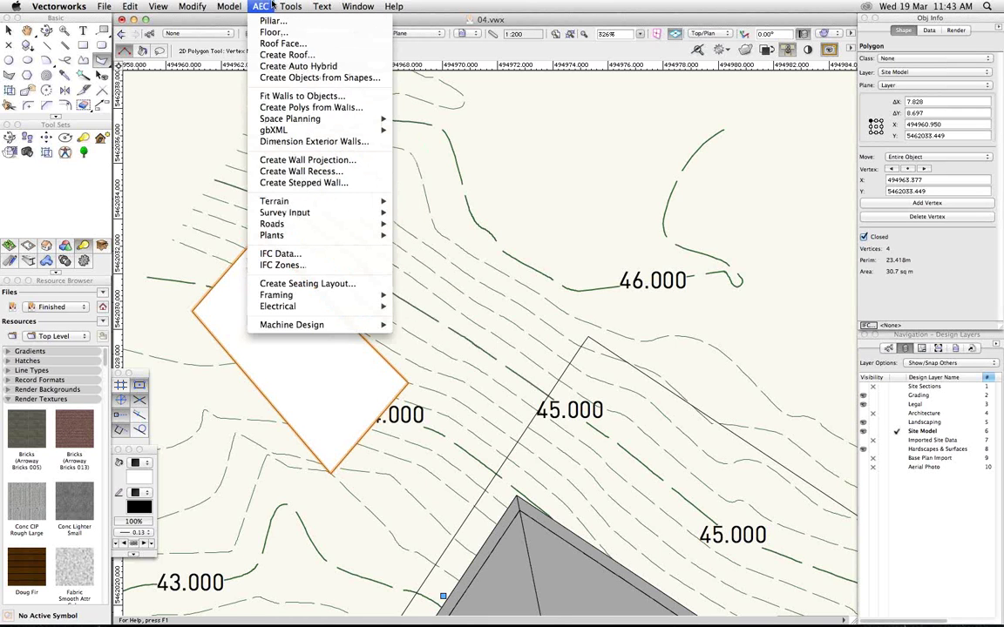
mouse_move(282, 203)
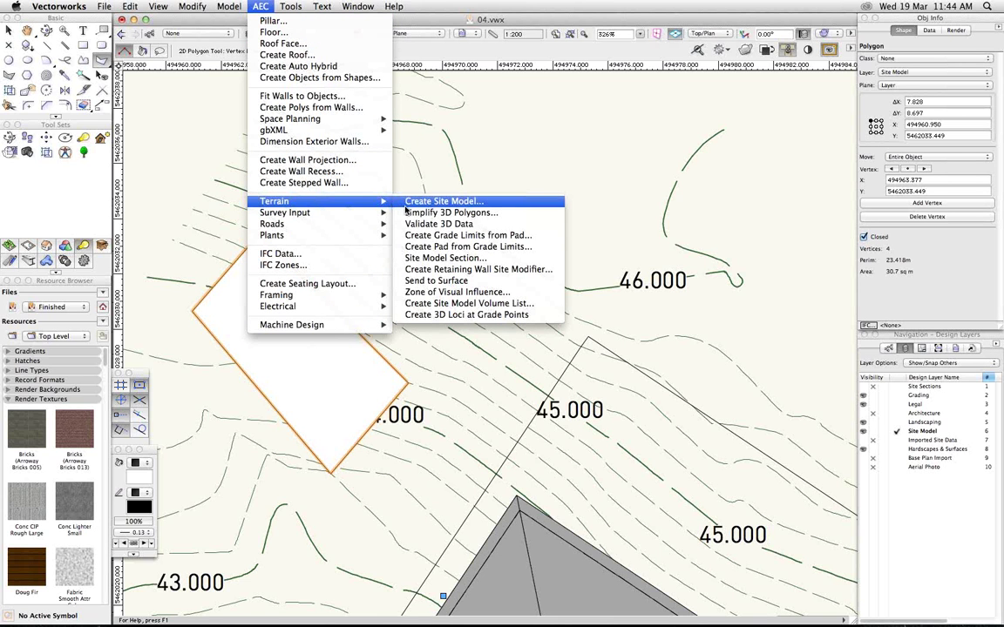
click(438, 282)
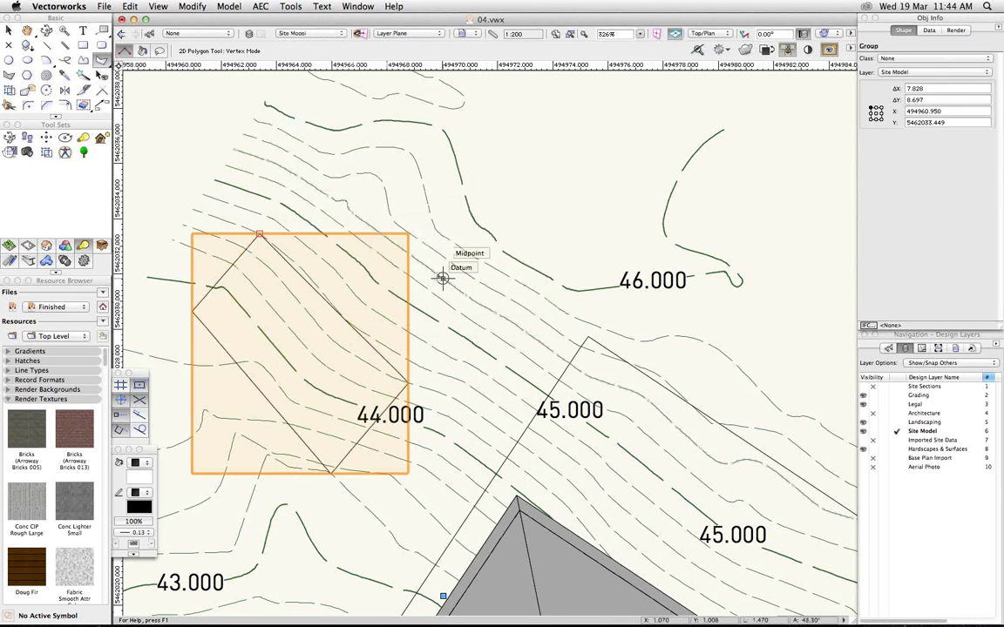
key(Delete)
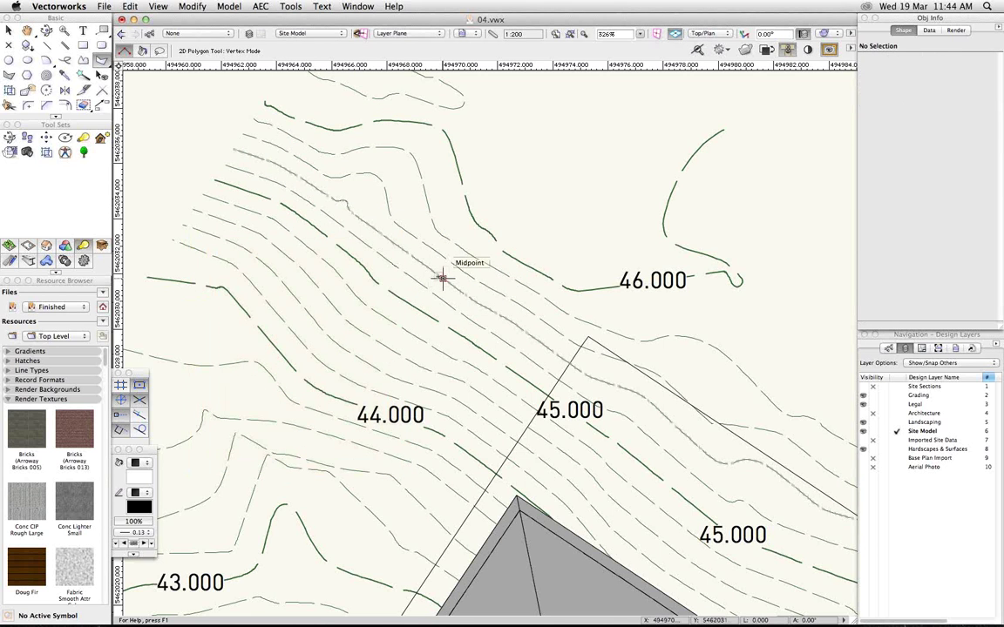
- Select the Grade Limits site modifier that encloses the regraded part of the lot below the house
key(space)
drag(611, 450, 554, 119)
scroll(681, 515, down, 1)
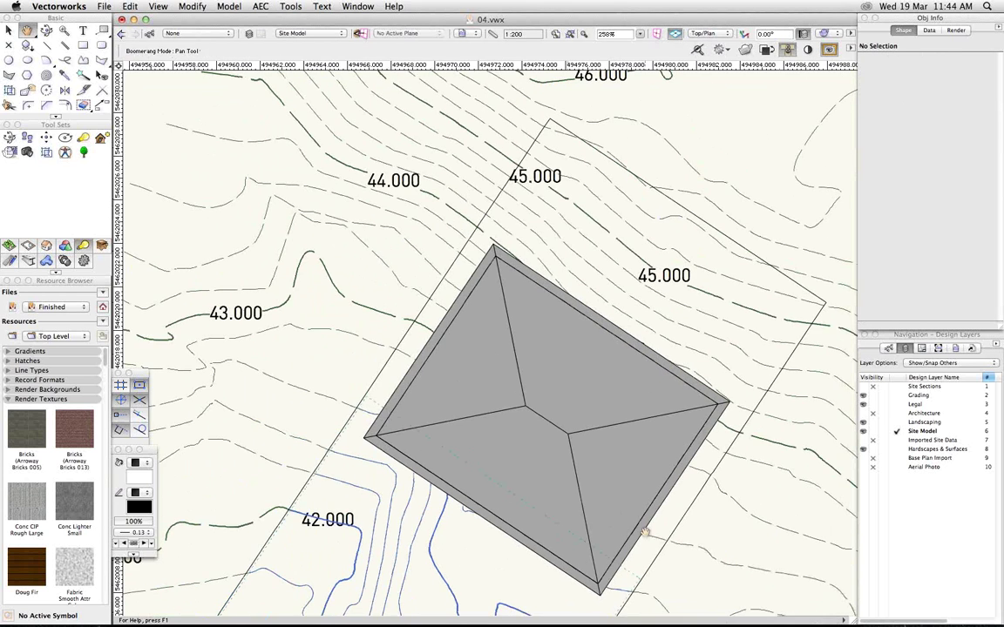
mouse_move(682, 515)
mouse_down()
mouse_move(652, 485)
mouse_move(689, 183)
mouse_up()
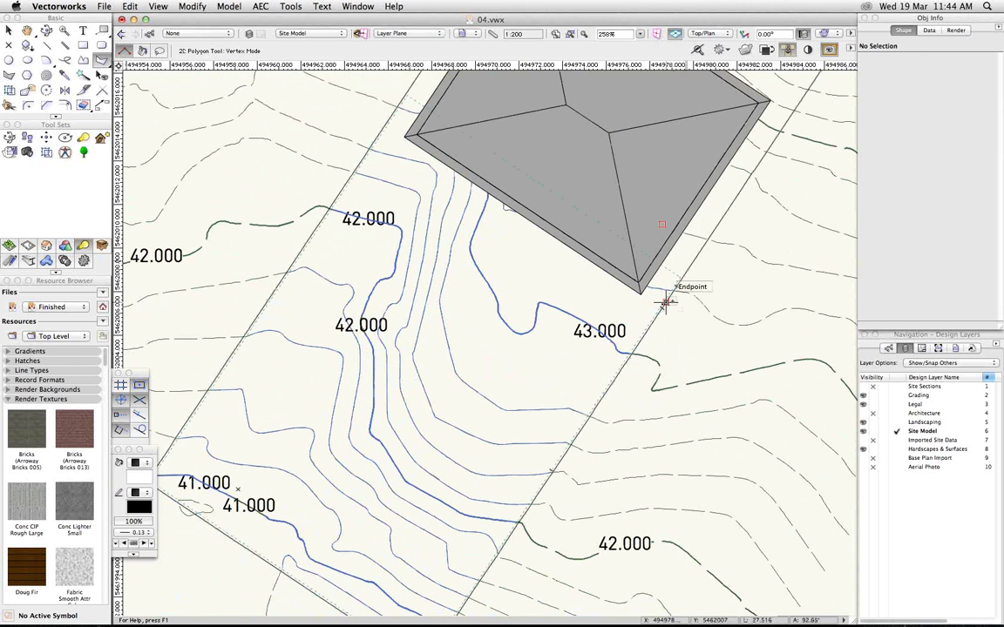
key(x)
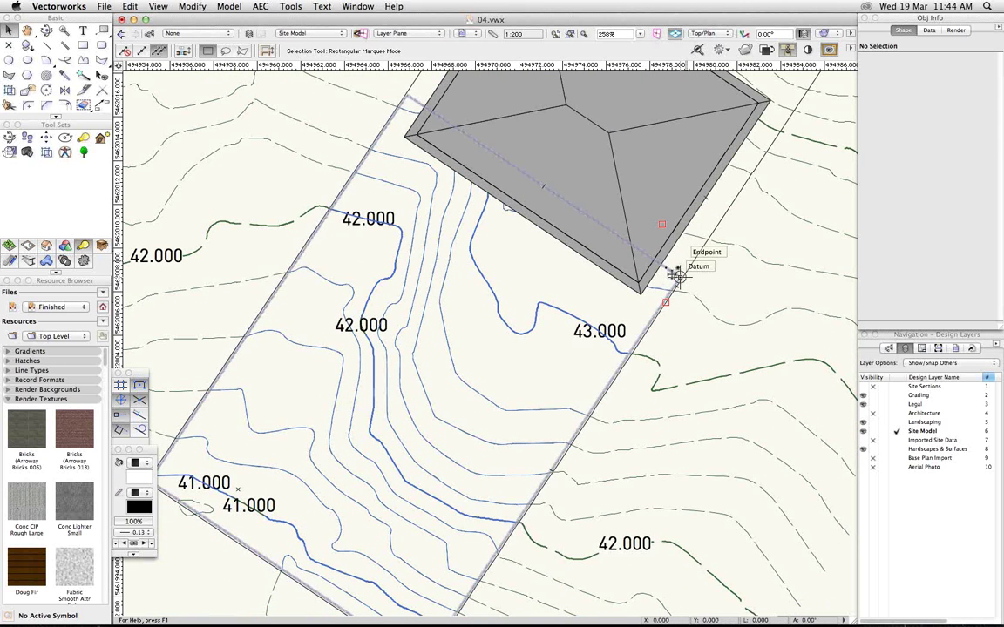
click(672, 273)
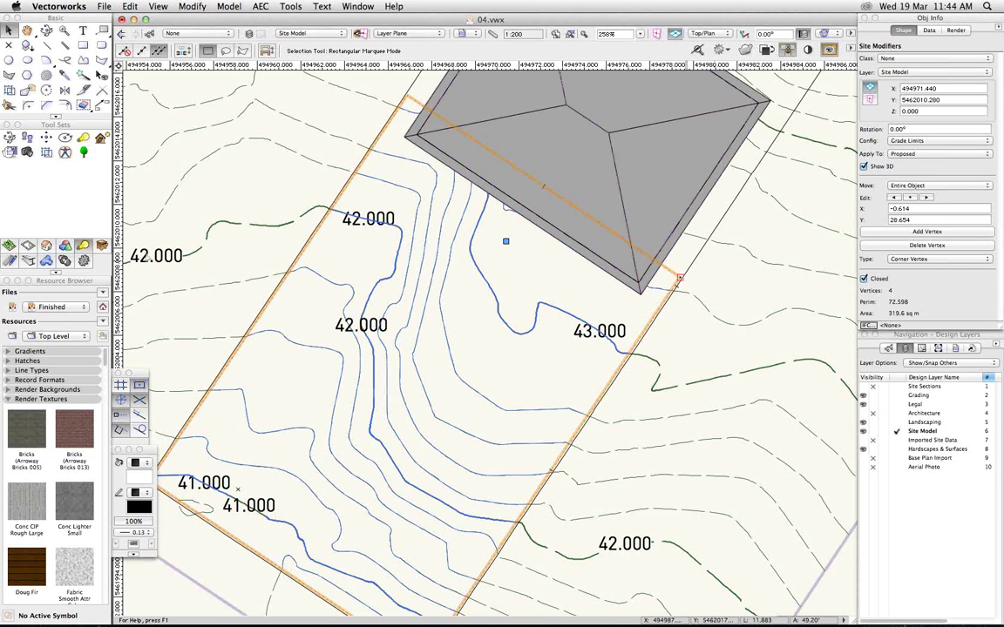
- Look at the Site Modifiers, Stake and Grade tools in the site planning tool set, and return to the Selection tool
click(8, 247)
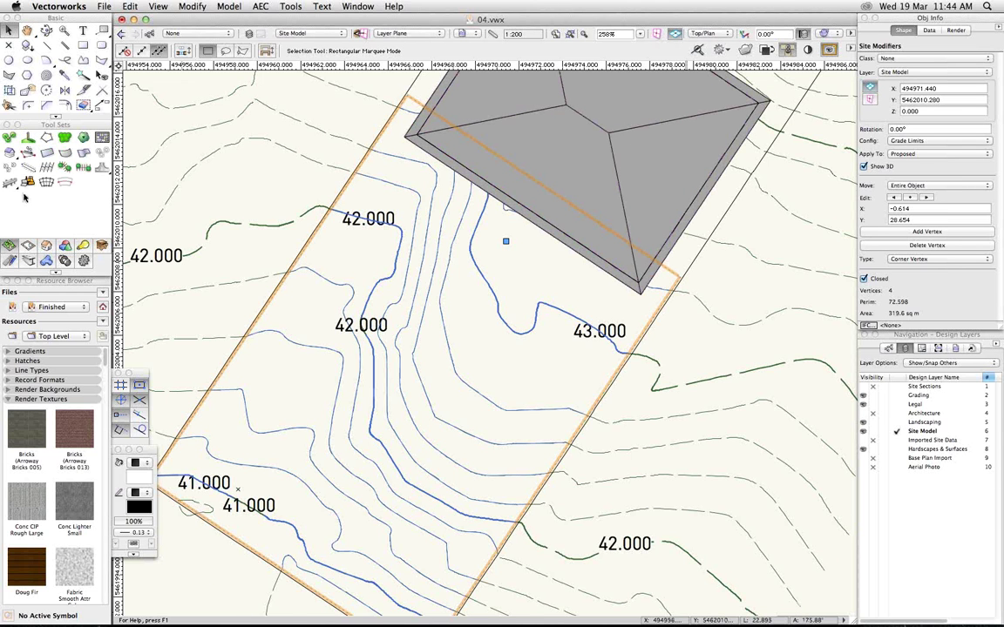
click(27, 182)
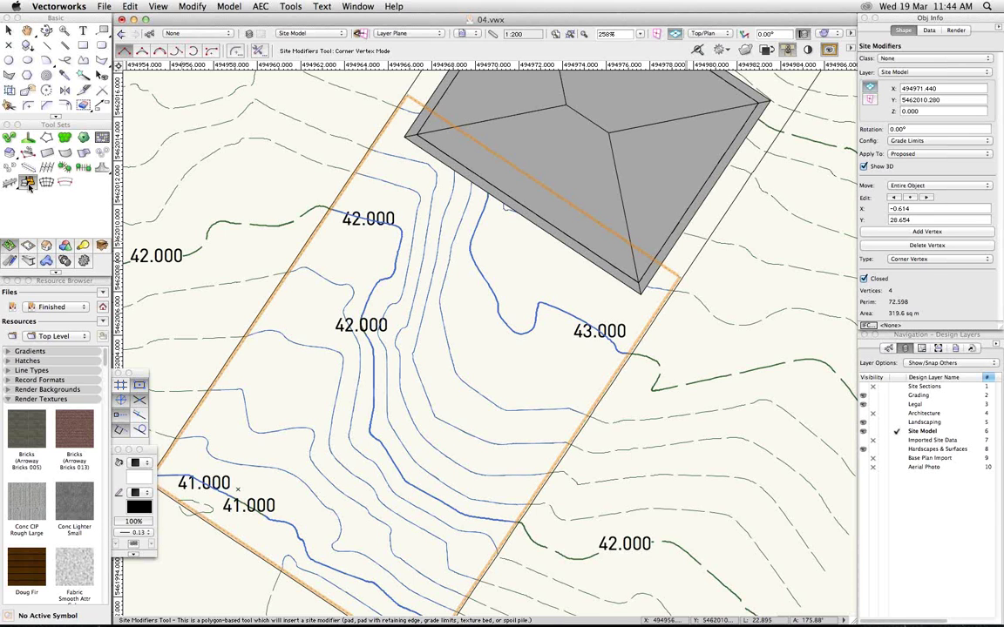
click(29, 139)
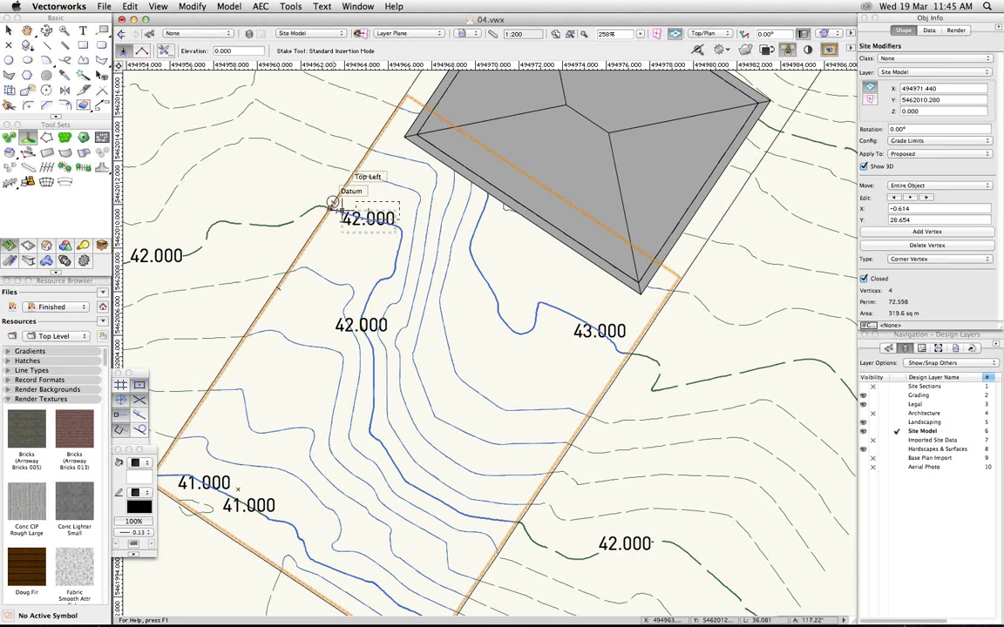
click(27, 152)
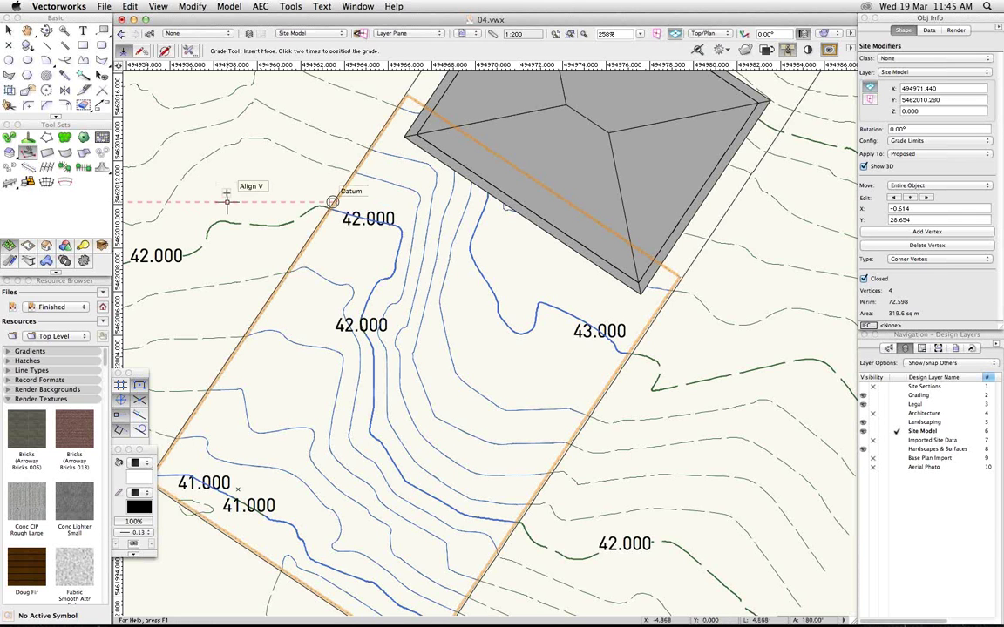
key(x)
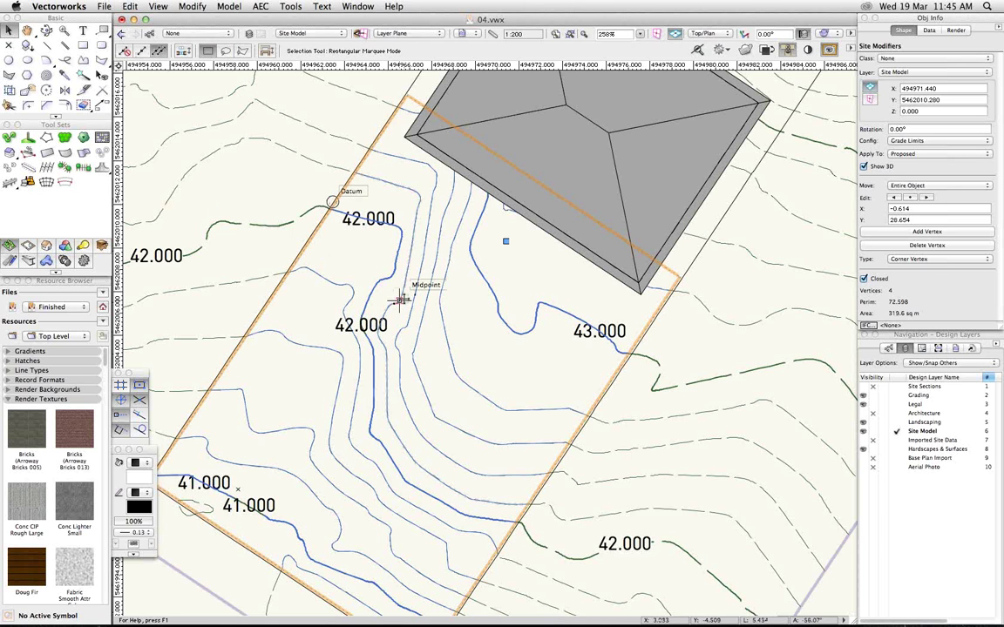
- Deselect the grade limits and examine the proposed contours at the lower end of the lot
mouse_move(399, 300)
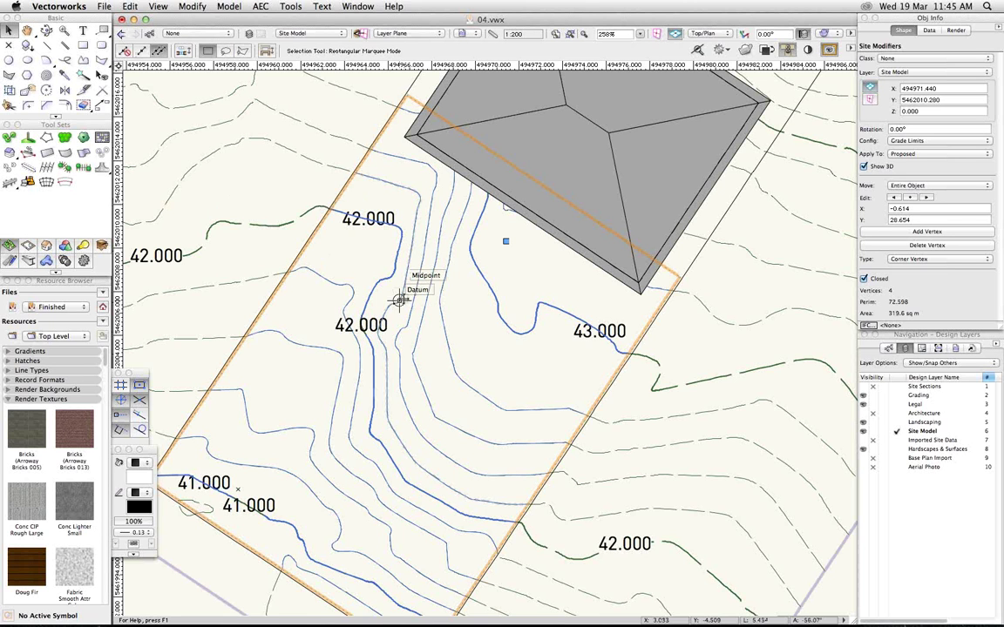
key(h)
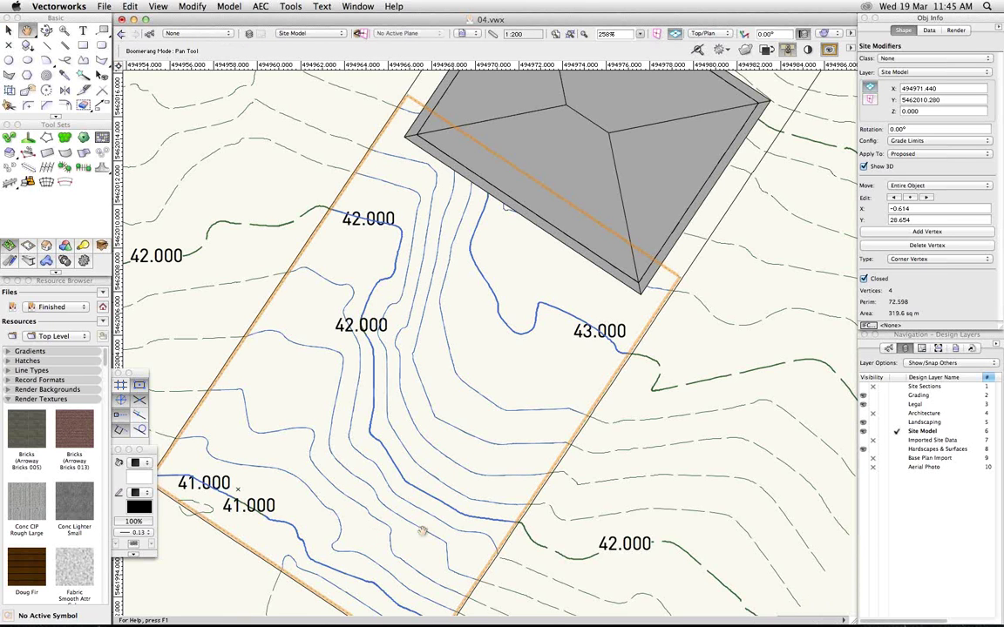
click(566, 544)
key(space)
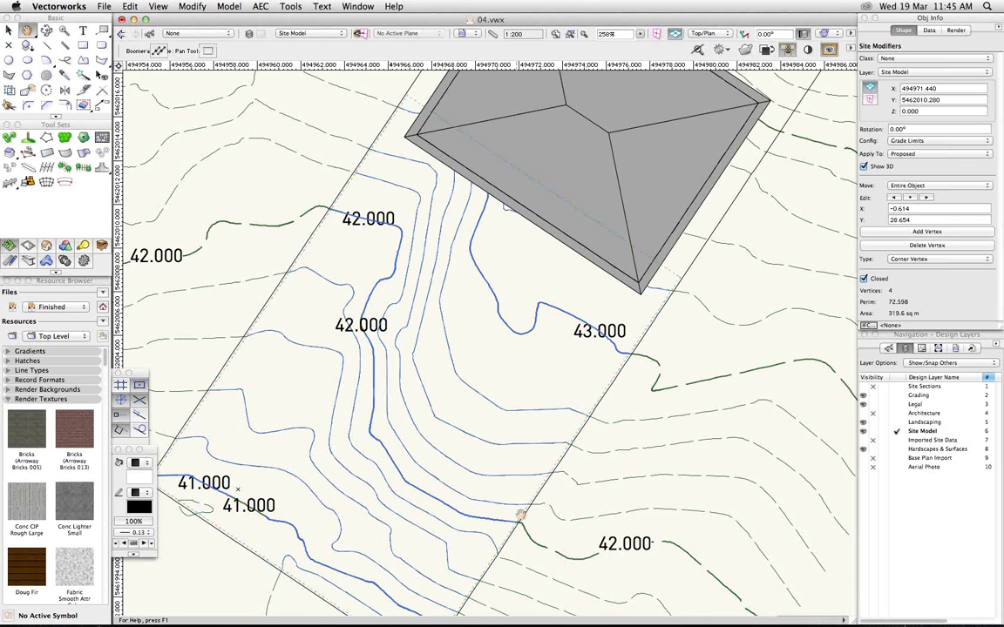
drag(520, 516, 578, 373)
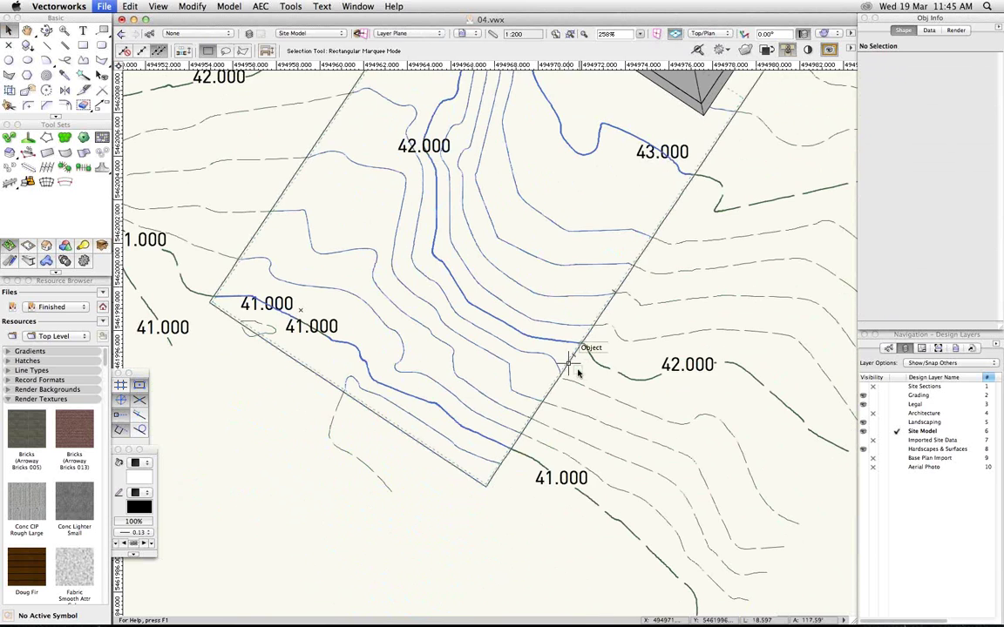
- Open the drawing Laneway House Model.vwx from the Webinar Files folder
key(super+o)
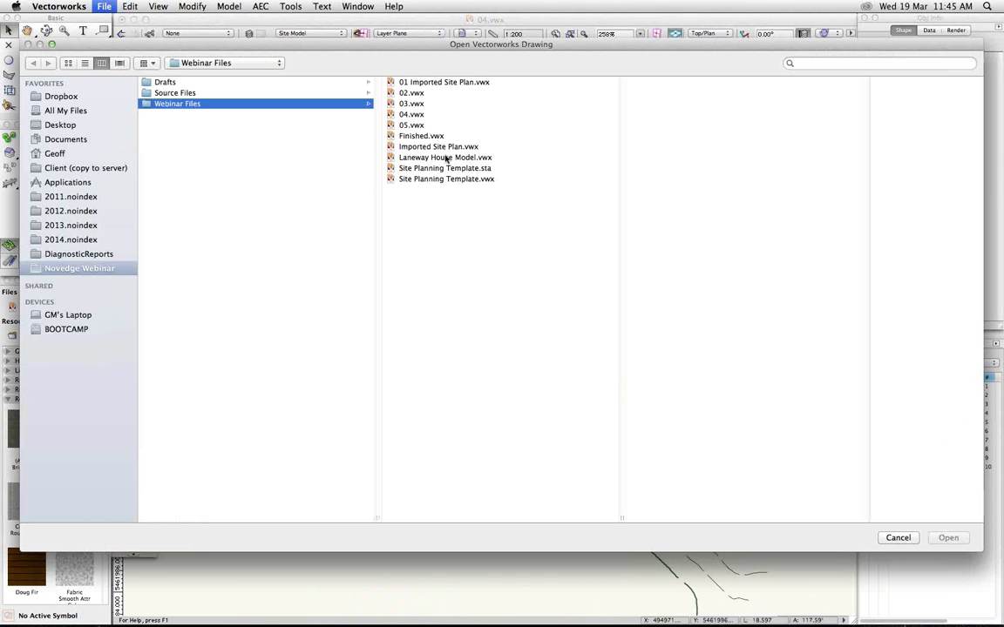
double_click(446, 159)
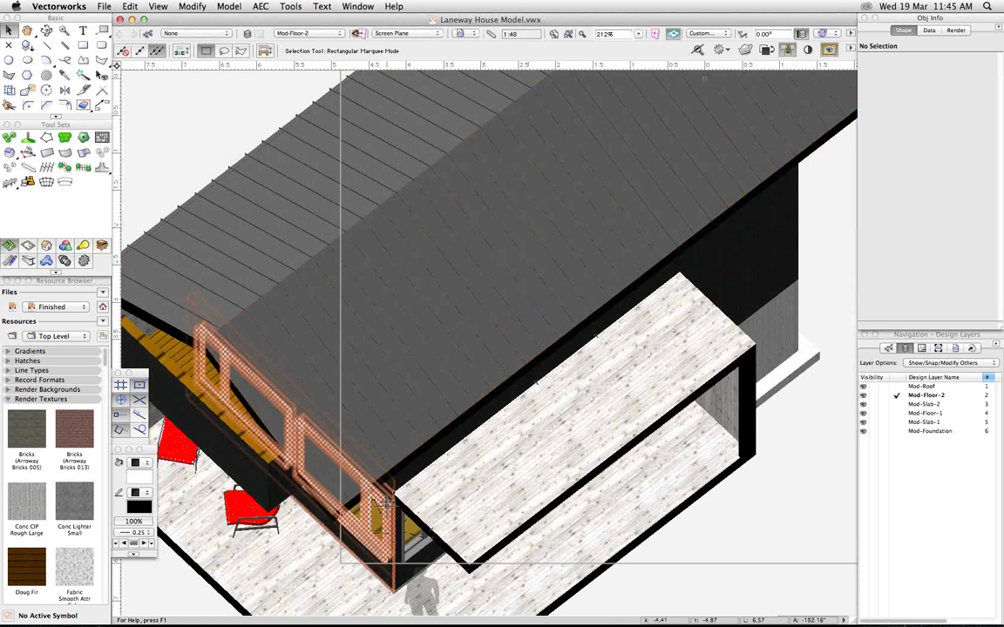
- Examine the laneway house model from several sides in 3D
scroll(384, 501, down, 5)
key(shift+c)
drag(447, 535, 453, 498)
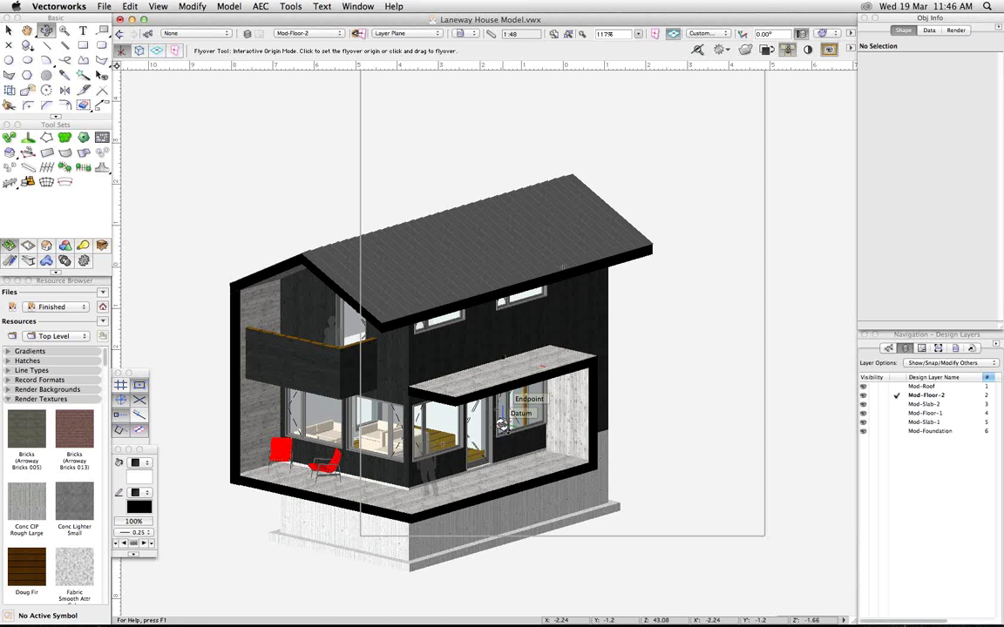
drag(391, 443, 459, 454)
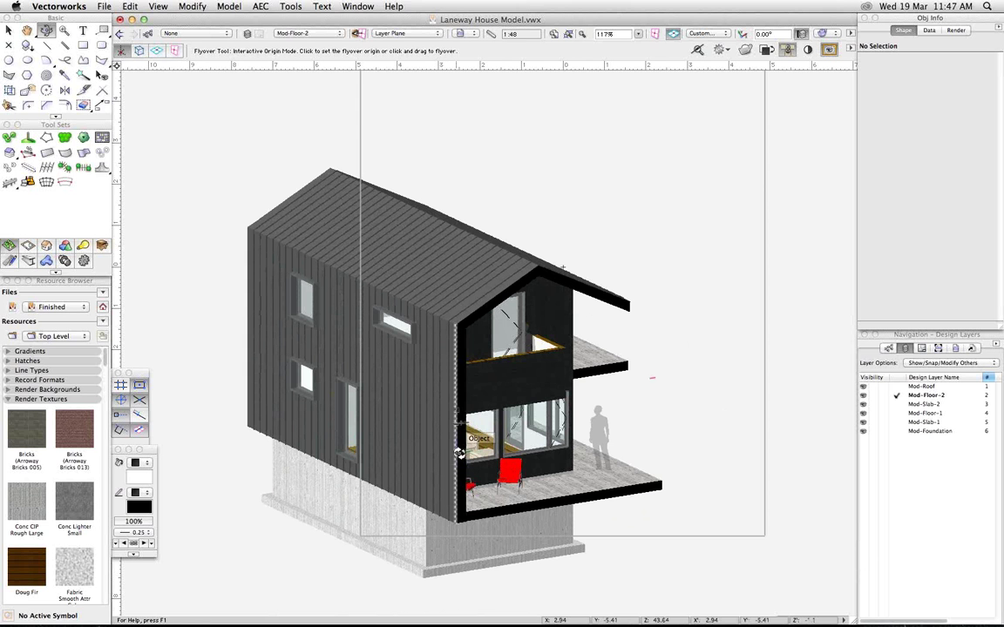
drag(418, 408, 344, 435)
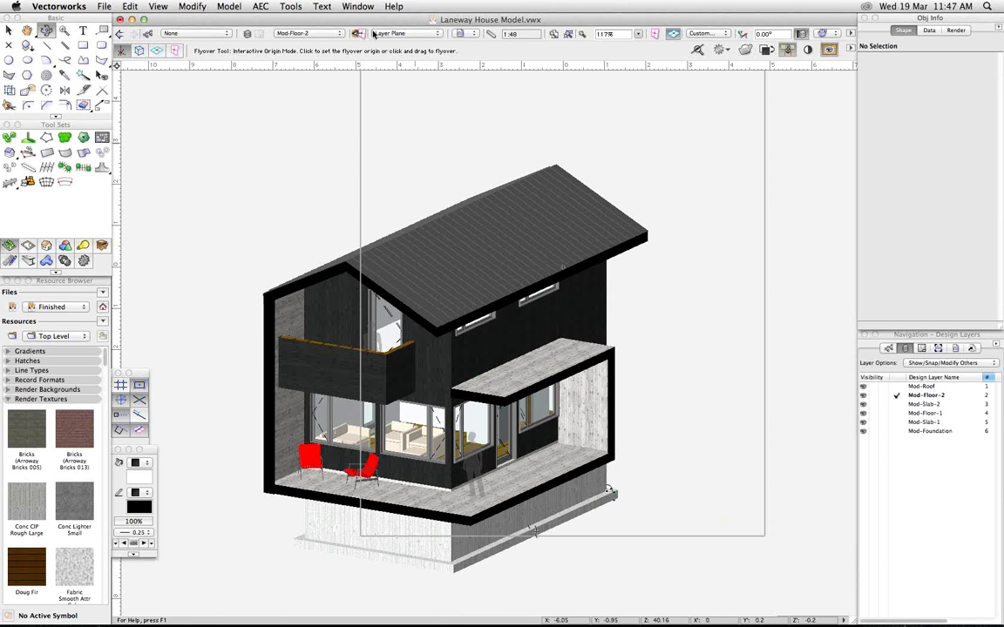
- Switch to the 04.vwx drawing and apply the saved view "Rotate to 33.72" to square the lot's plan
click(357, 6)
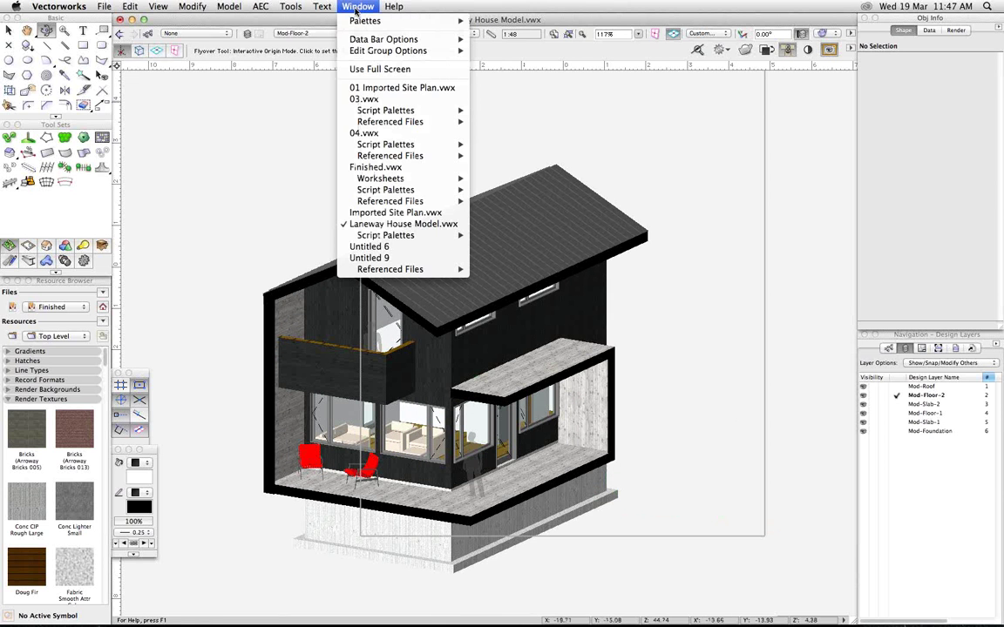
click(362, 134)
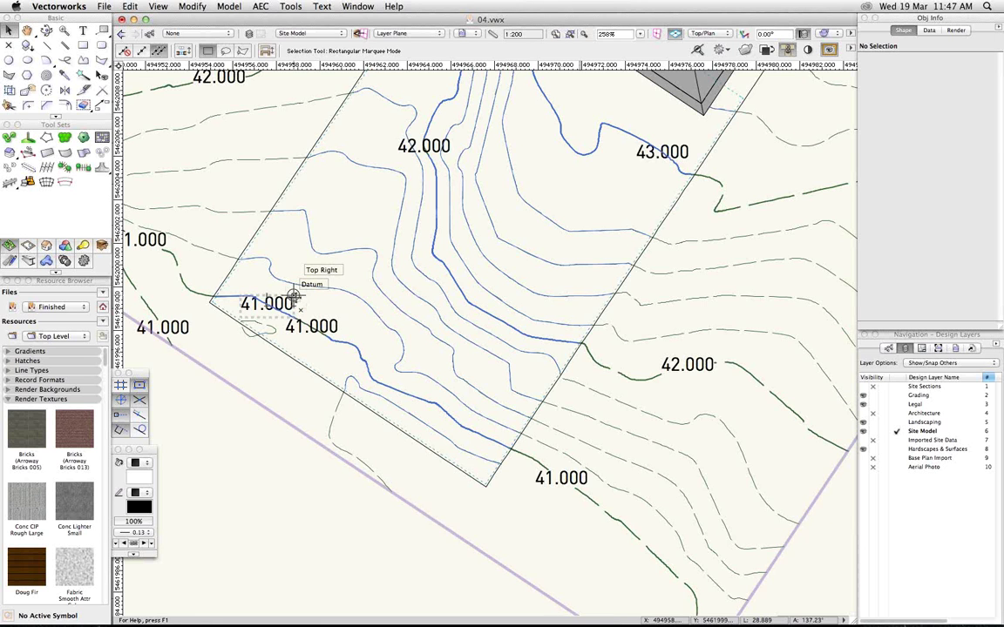
scroll(307, 309, up, 3)
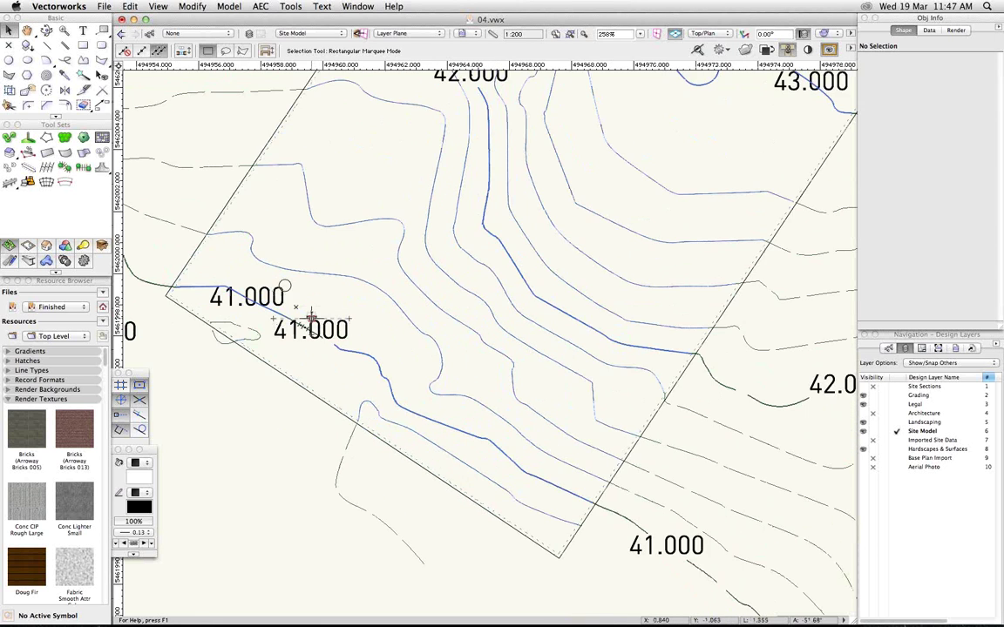
scroll(309, 318, up, 1)
click(475, 33)
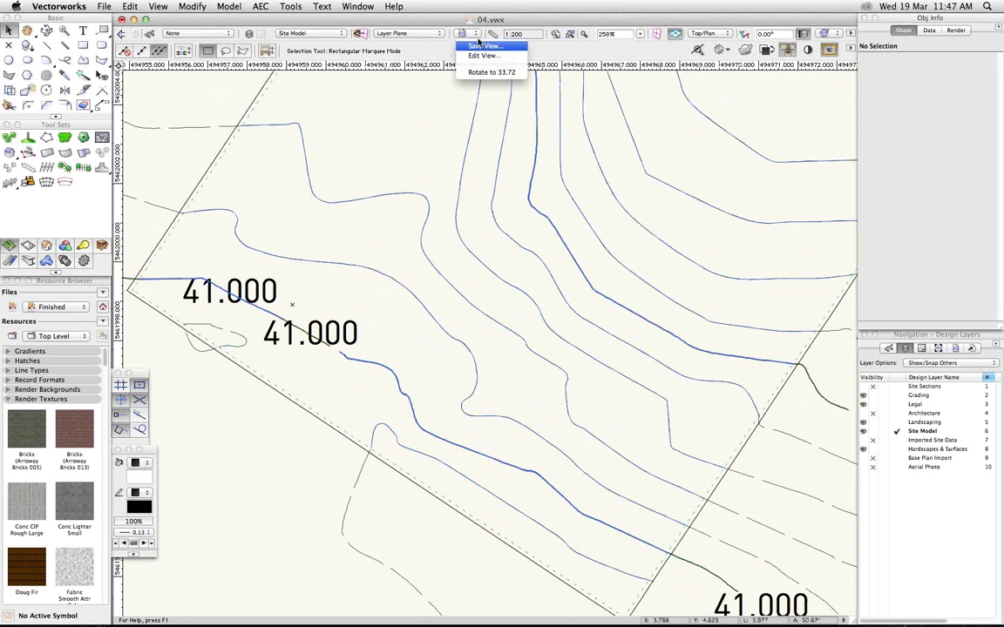
click(481, 73)
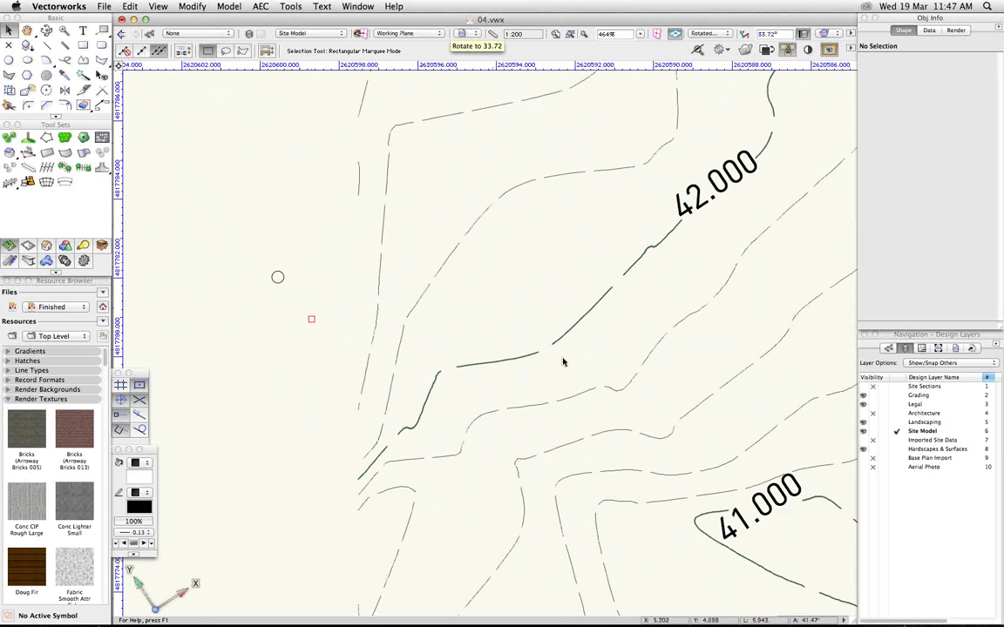
scroll(562, 363, down, 5)
key(space)
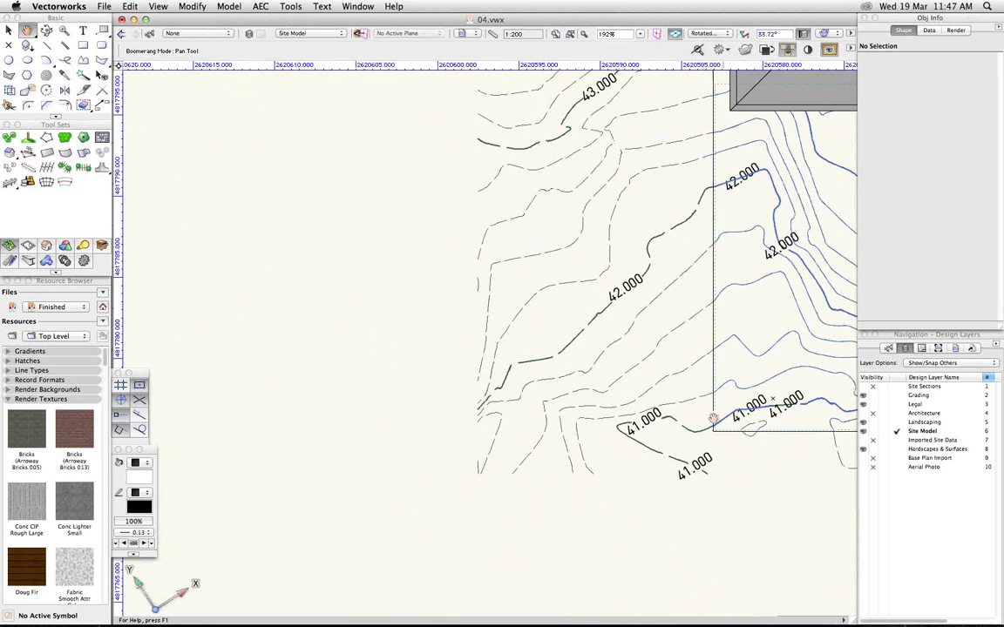
drag(713, 420, 370, 399)
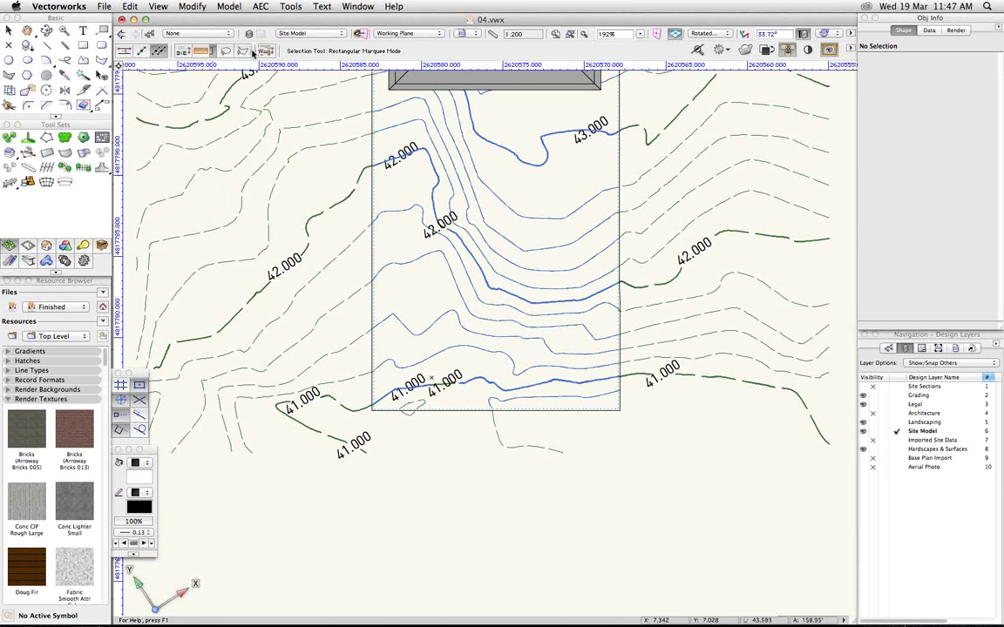
- With the Wall tool and the Ext-CIP Conc 08"-Plain style, draw a vertical wall 4.115 m long upward from the point near the 41.000 contour labels
key(9)
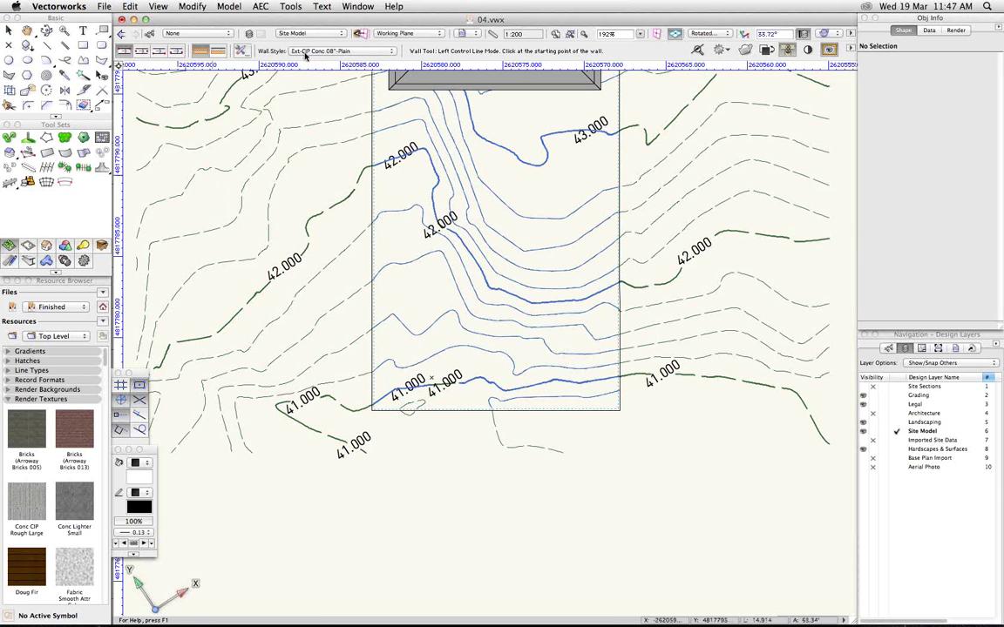
scroll(319, 64, up, 3)
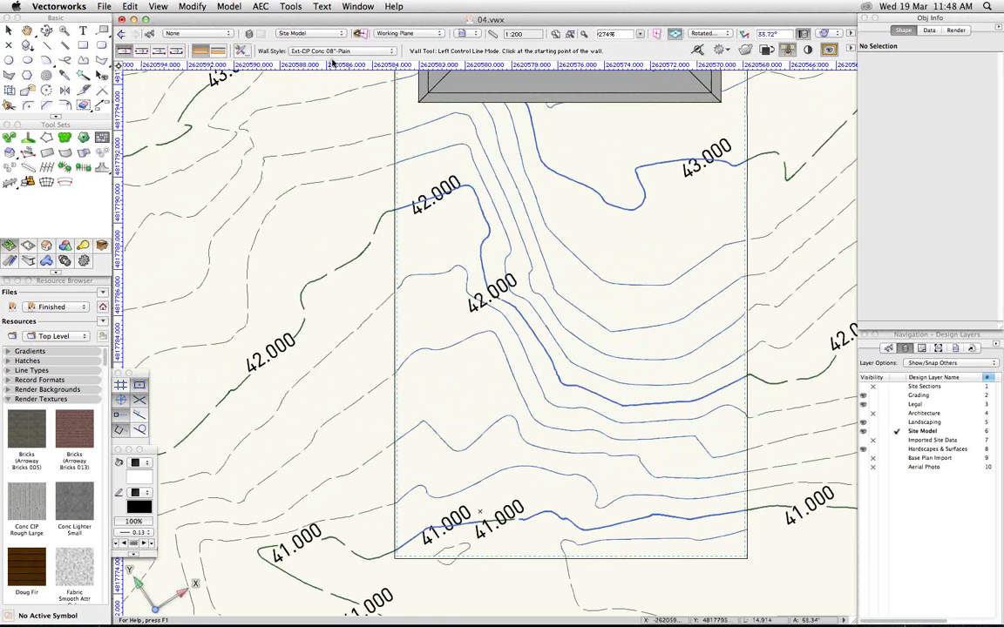
scroll(480, 396, down, 3)
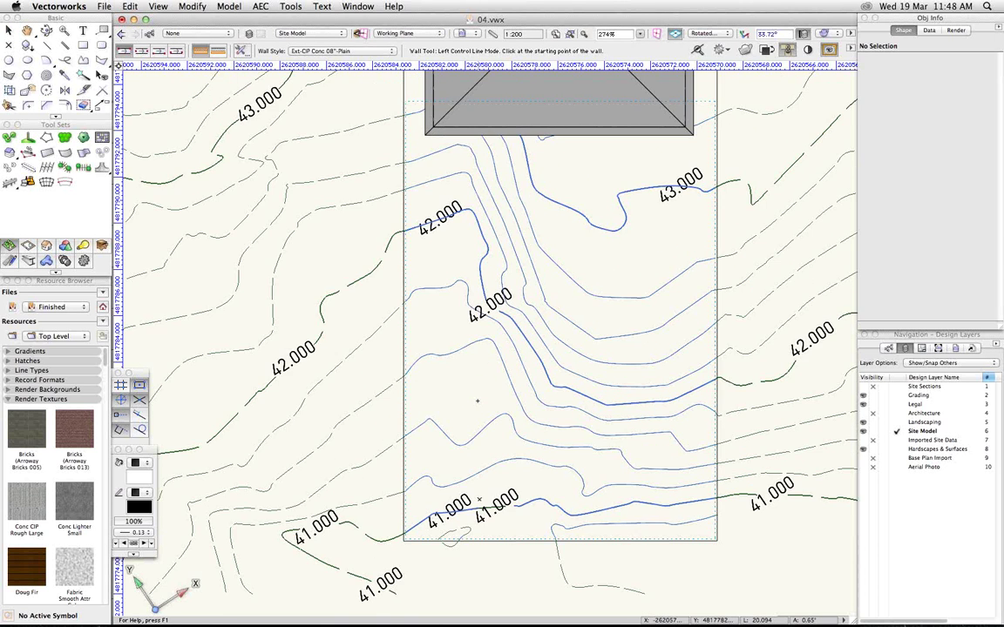
scroll(497, 494, up, 4)
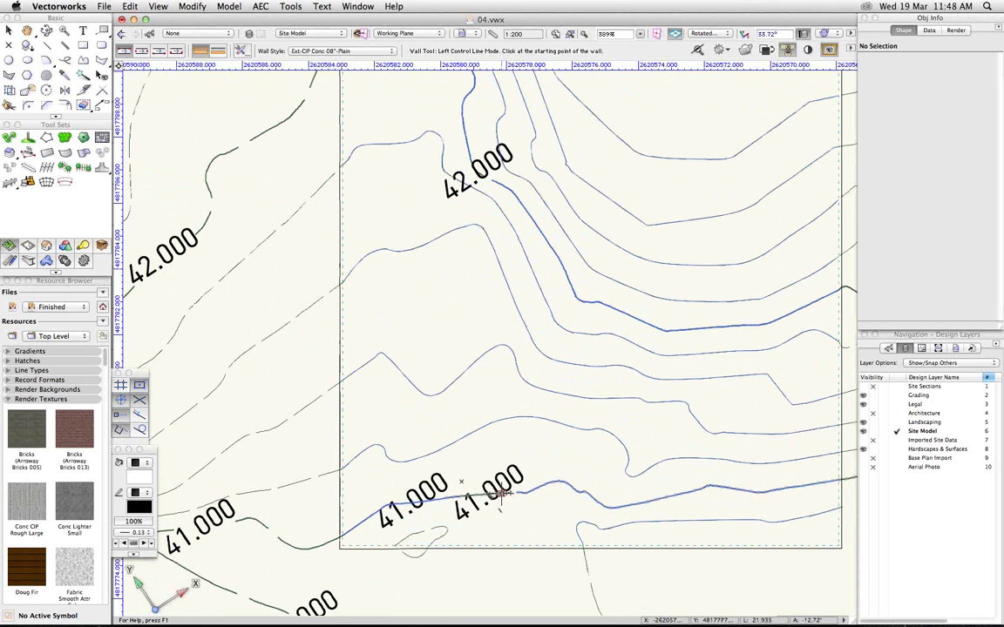
click(462, 481)
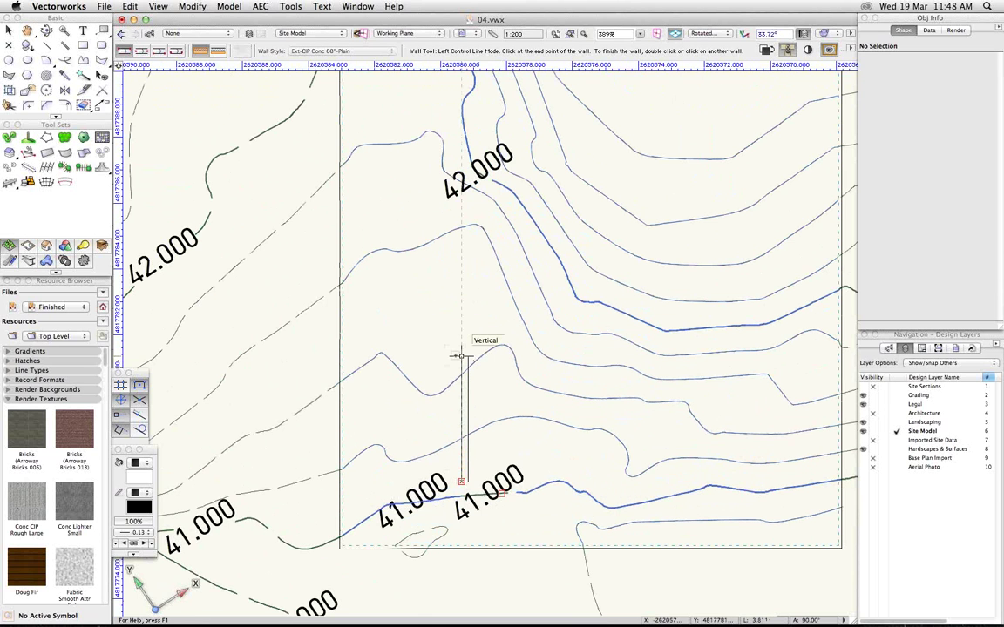
key(Tab)
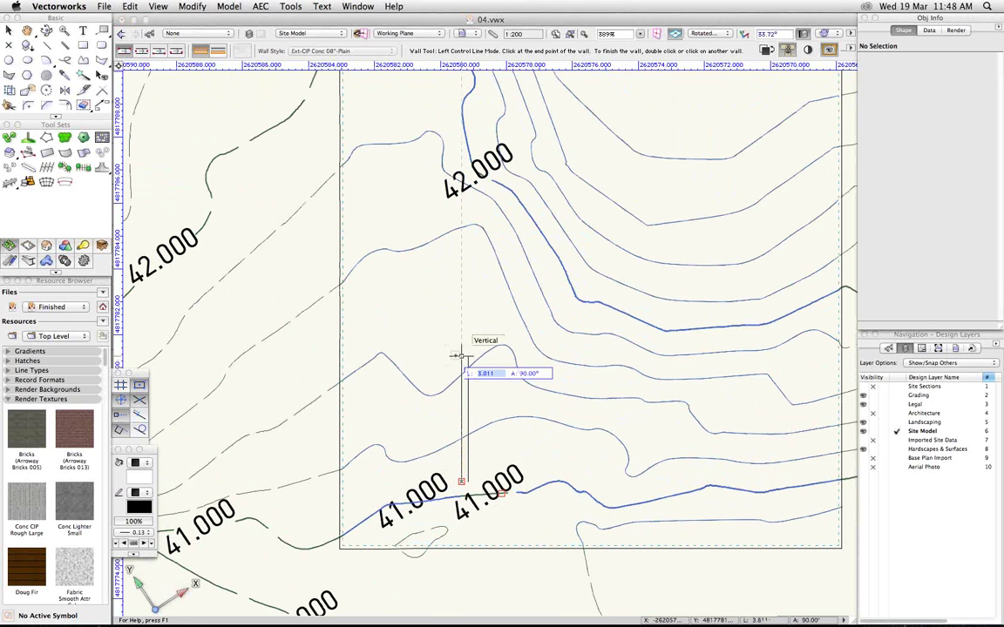
text(115)
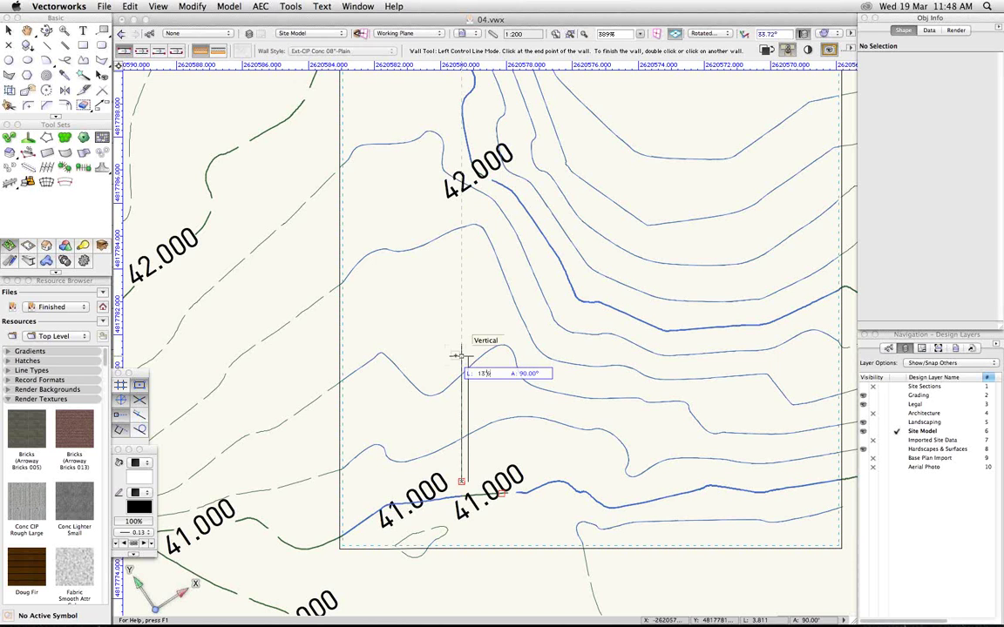
key(Tab)
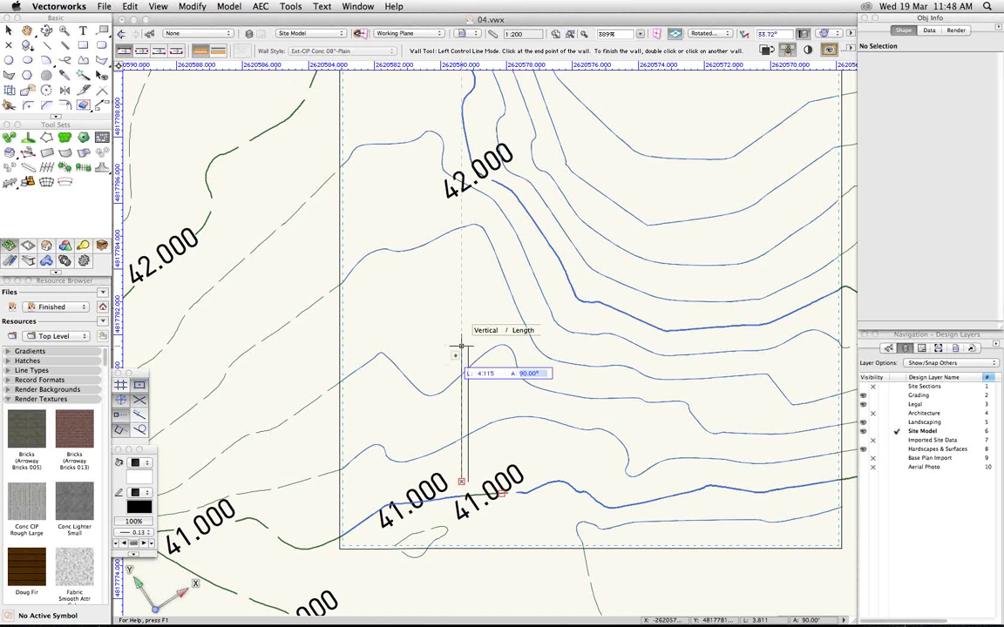
key(Return)
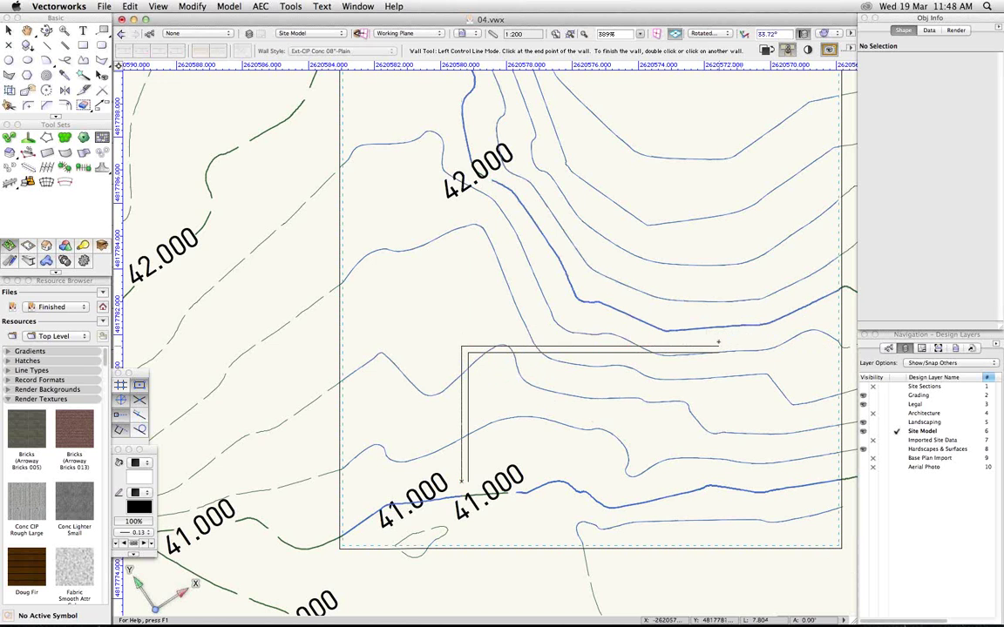
- Continue with a 24 ft horizontal wall, a vertical wall down level with the start point, and a closing wall to form a rectangle
key(Tab)
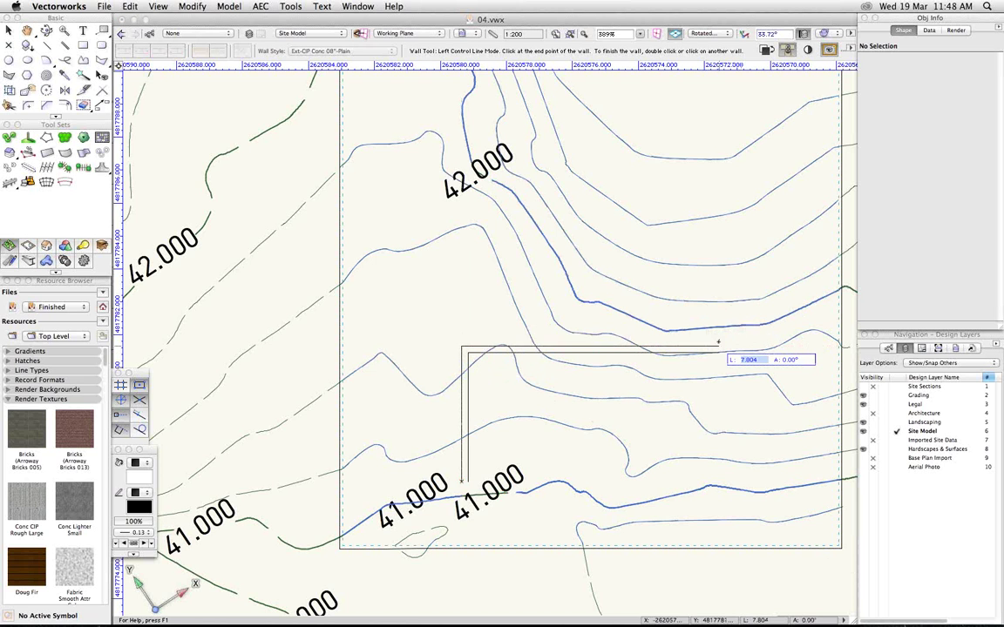
text(24)
key(Tab)
click(702, 346)
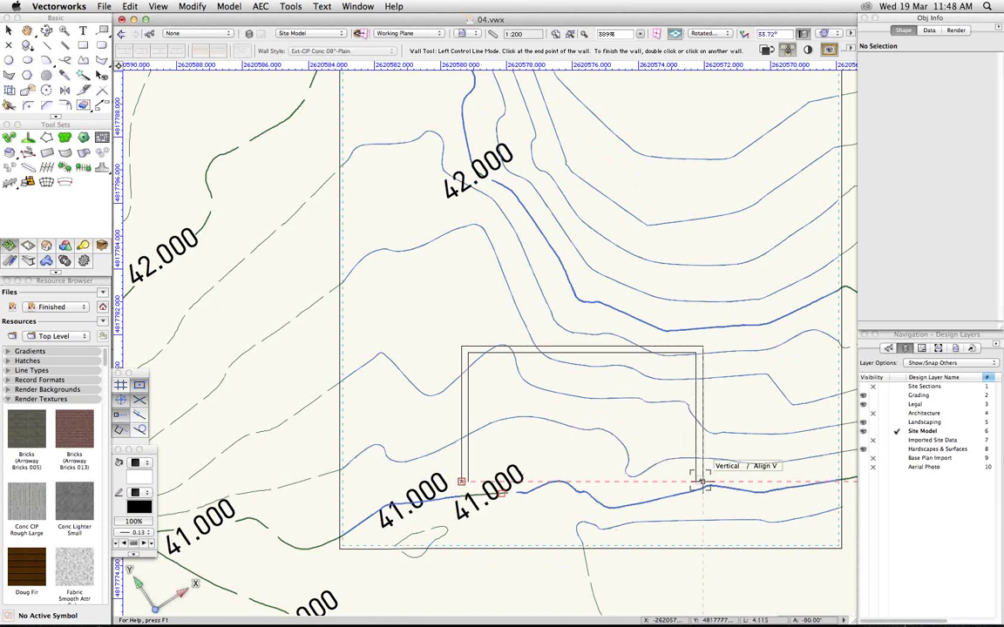
click(702, 482)
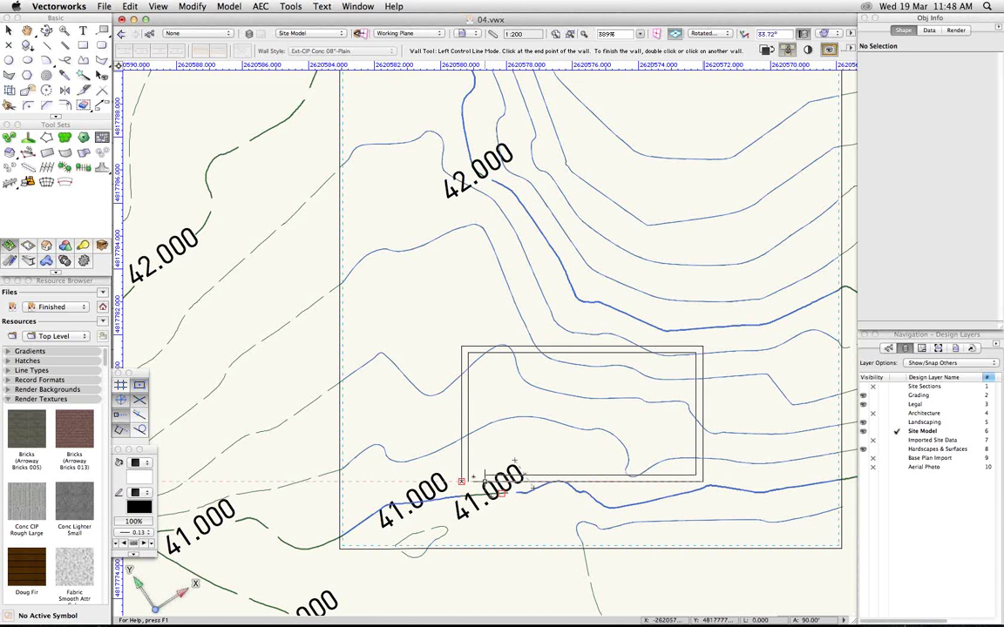
click(462, 479)
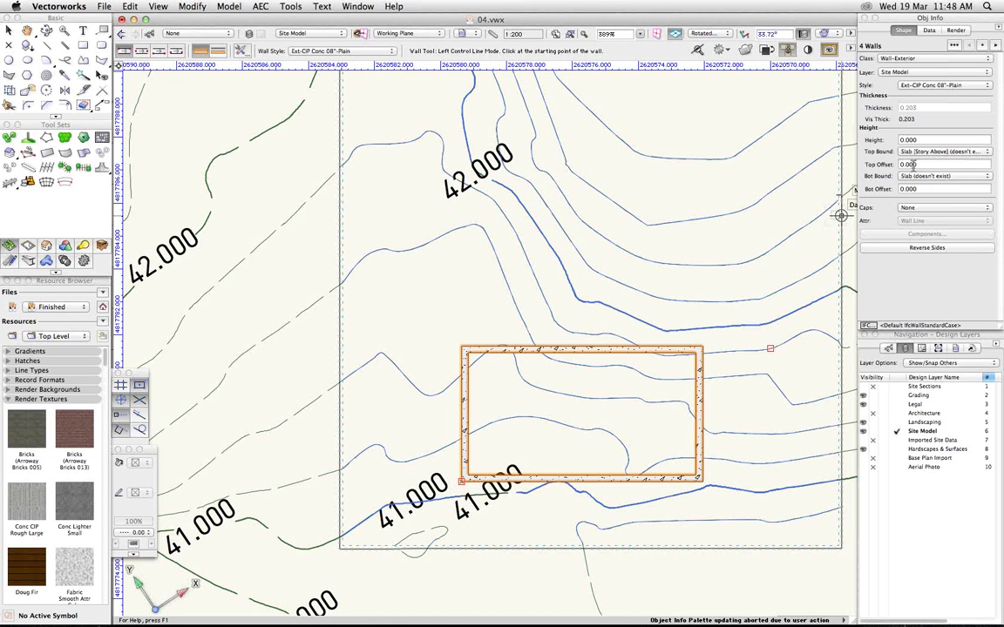
- Set both the top bound and the bottom bound of the four walls to Layer Elevation
click(972, 153)
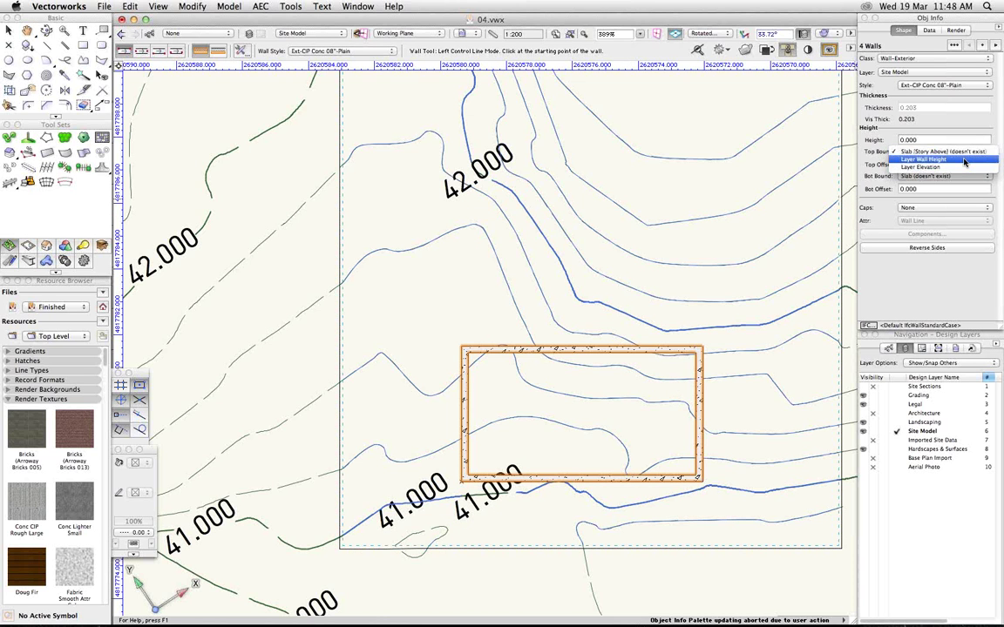
click(962, 167)
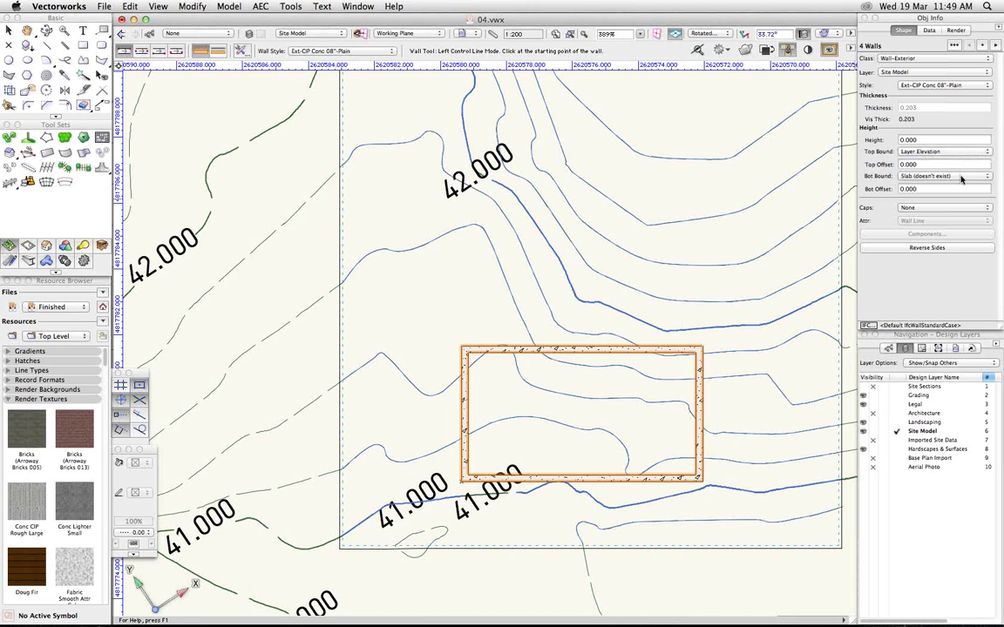
click(962, 177)
click(958, 167)
click(913, 158)
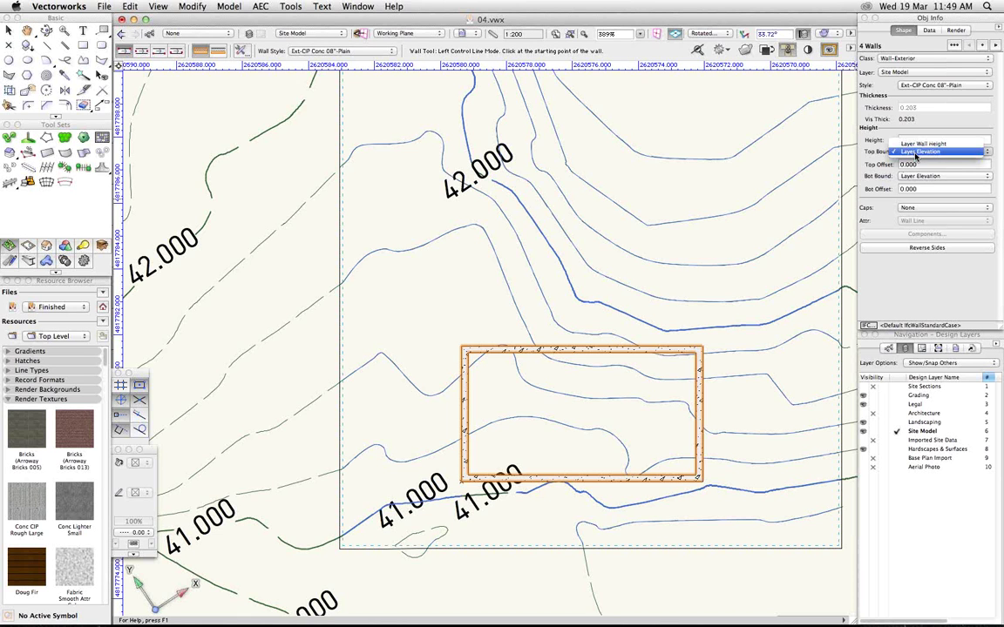
click(903, 155)
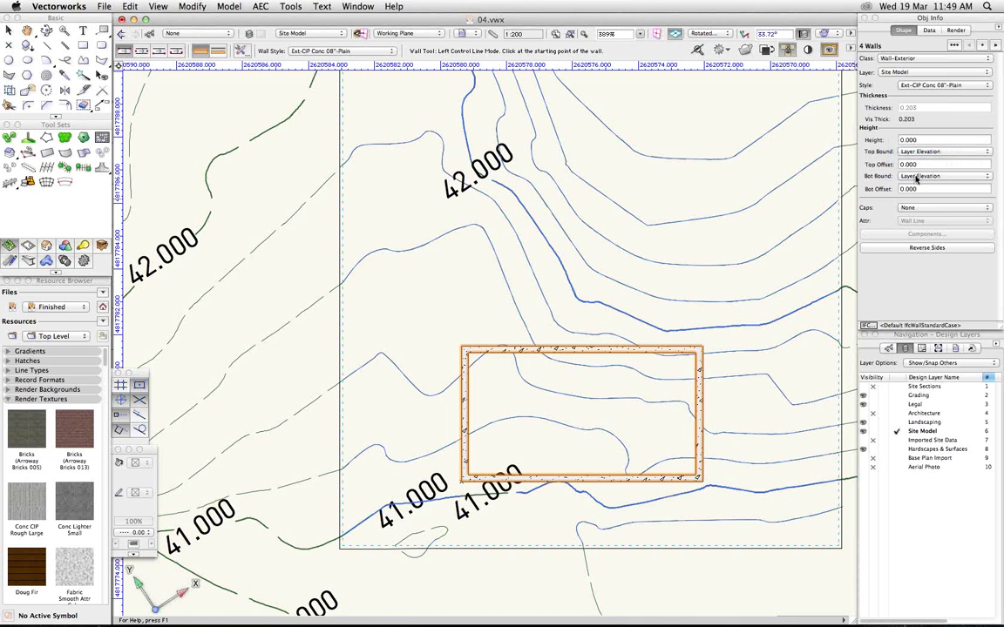
- Set the four walls' bottom offset to 40.36 and their top offset to 42.19
double_click(919, 188)
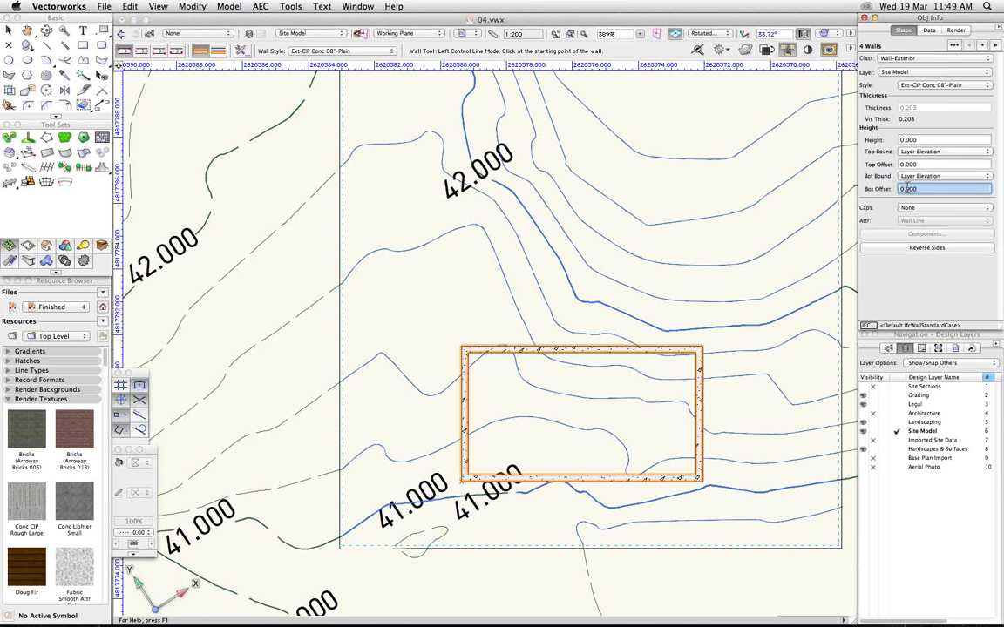
text(40)
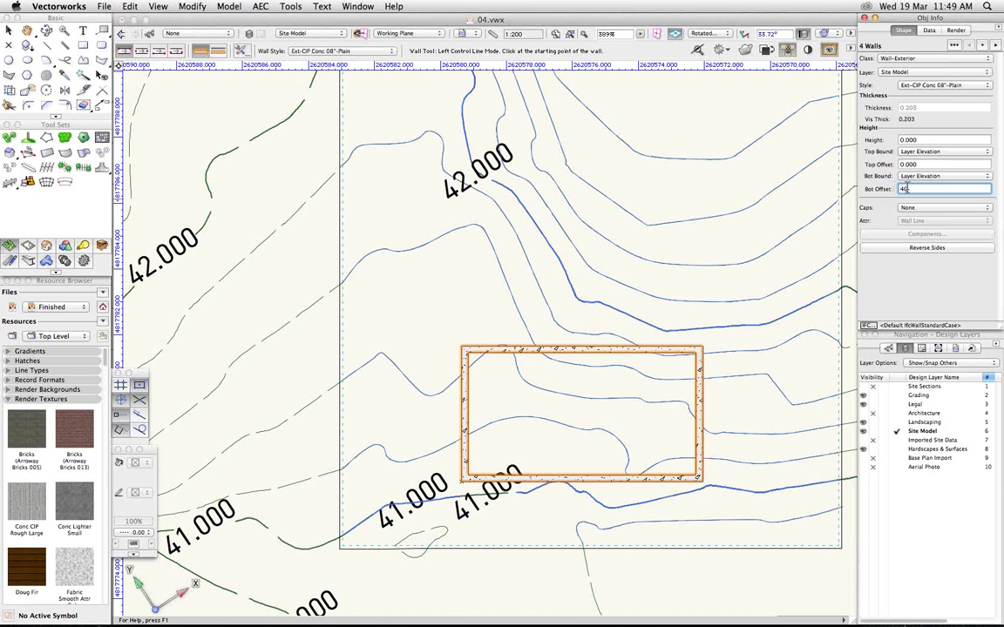
text(.36)
key(Tab)
key(Tab)
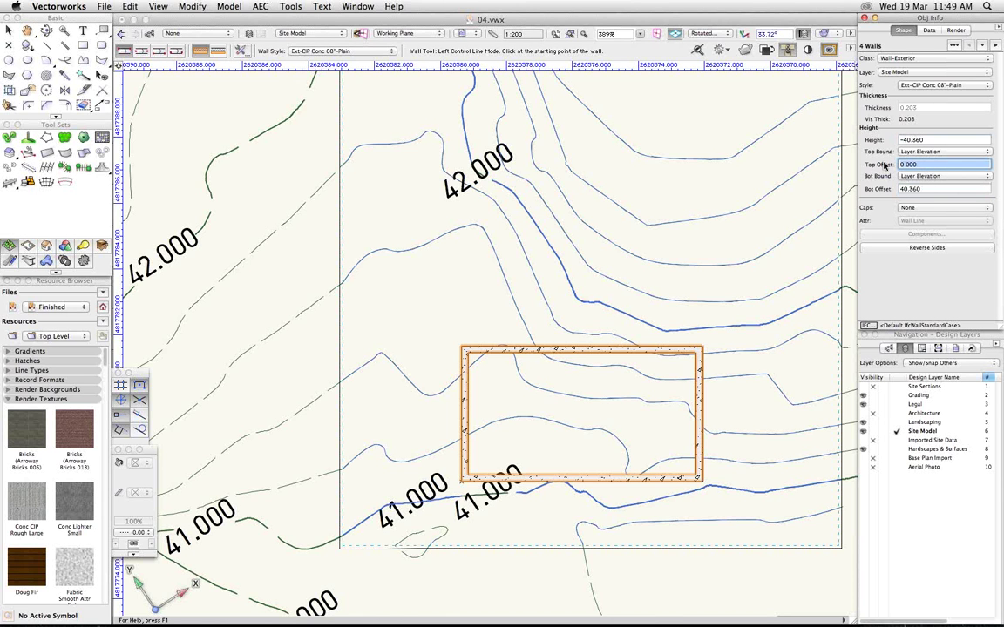
text(42)
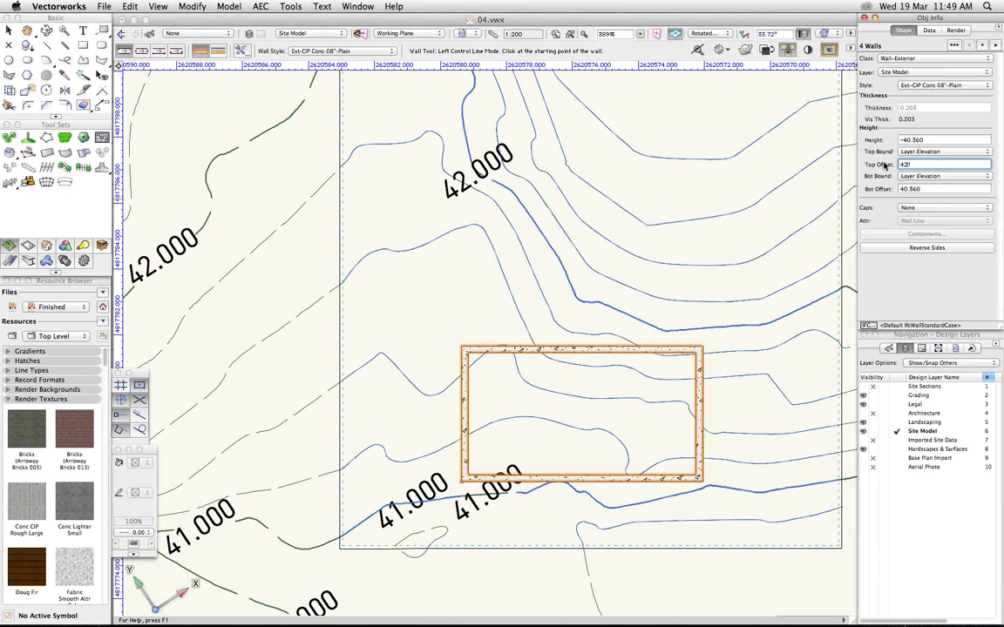
text(.19)
key(Return)
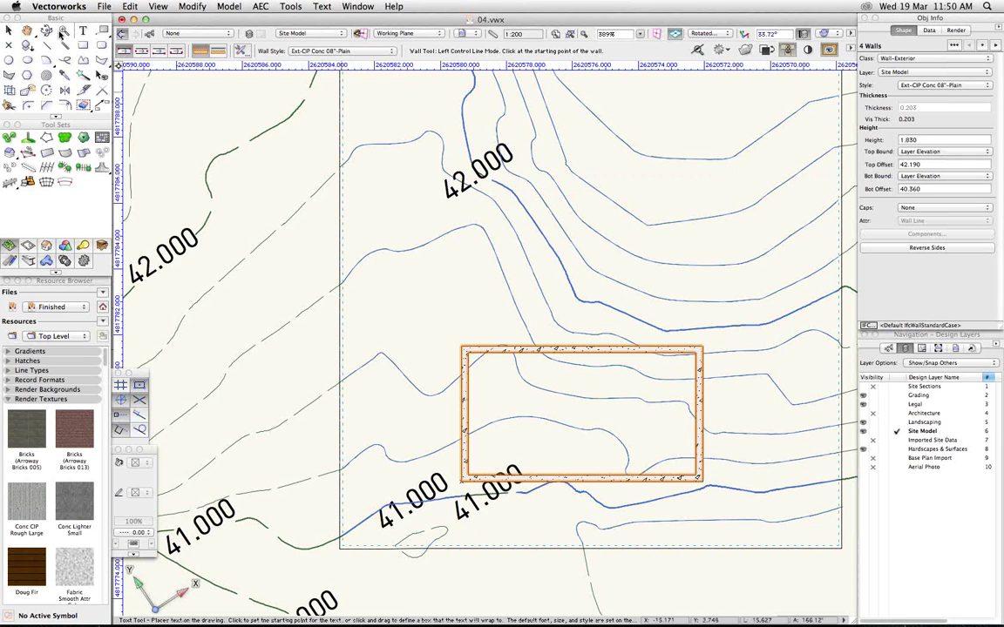
- Inspect the four concrete walls in 3D to check how they sit in the site model's terrain
click(46, 30)
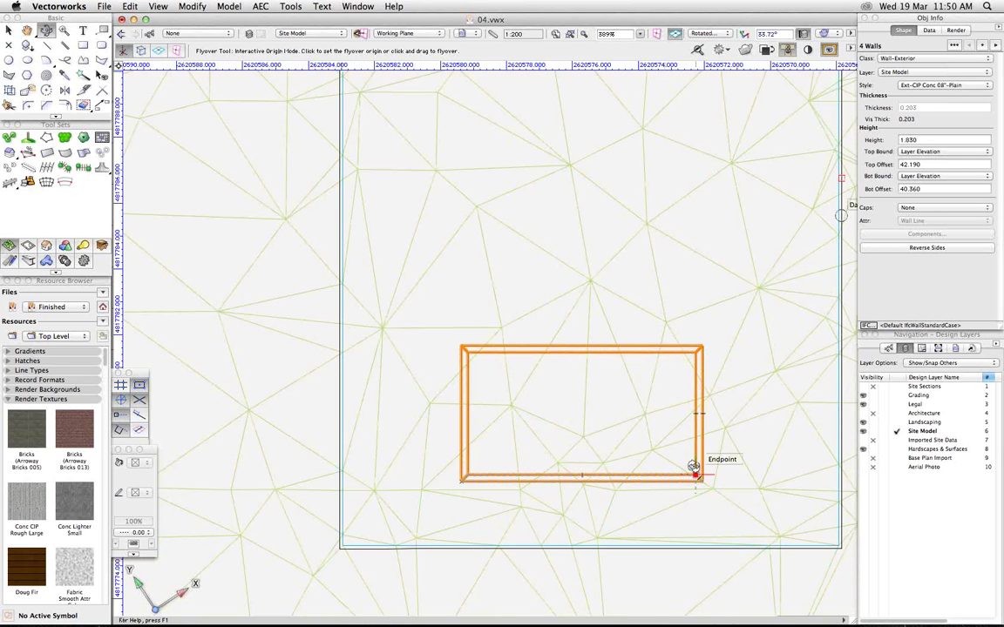
mouse_move(695, 471)
mouse_down()
mouse_move(754, 463)
mouse_move(688, 448)
mouse_move(641, 403)
mouse_up()
key(x)
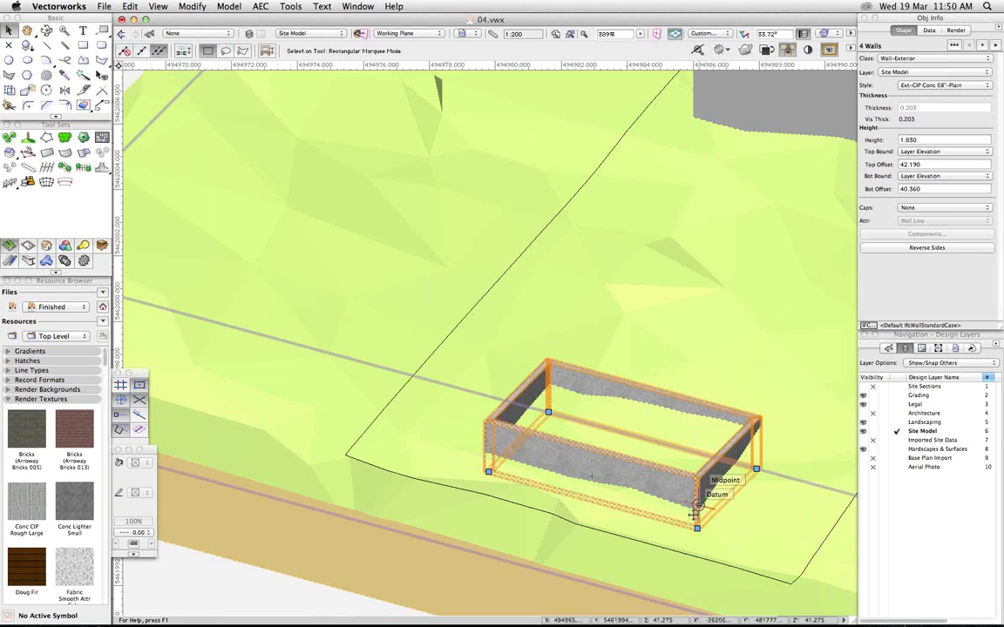
key(space)
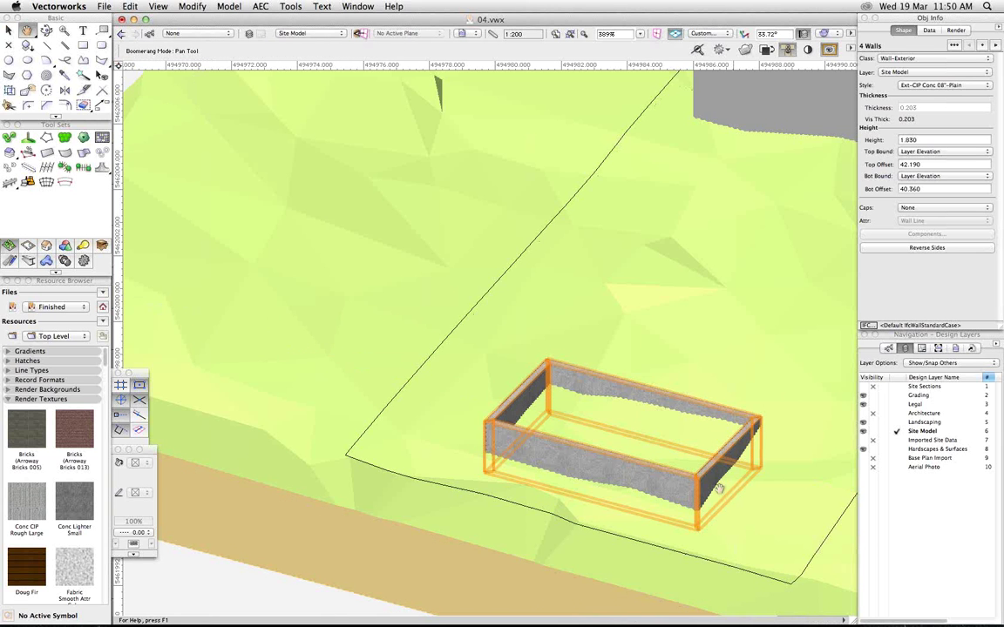
- Open the Create Retaining Wall Site Modifier settings for the four selected foundation walls in plan view
drag(708, 501, 649, 435)
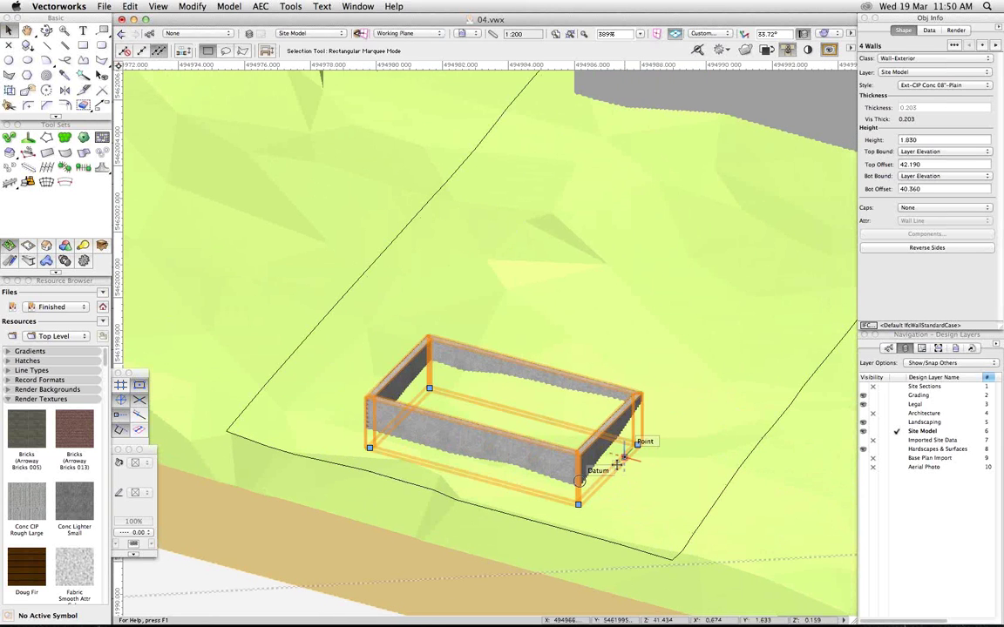
key(F5)
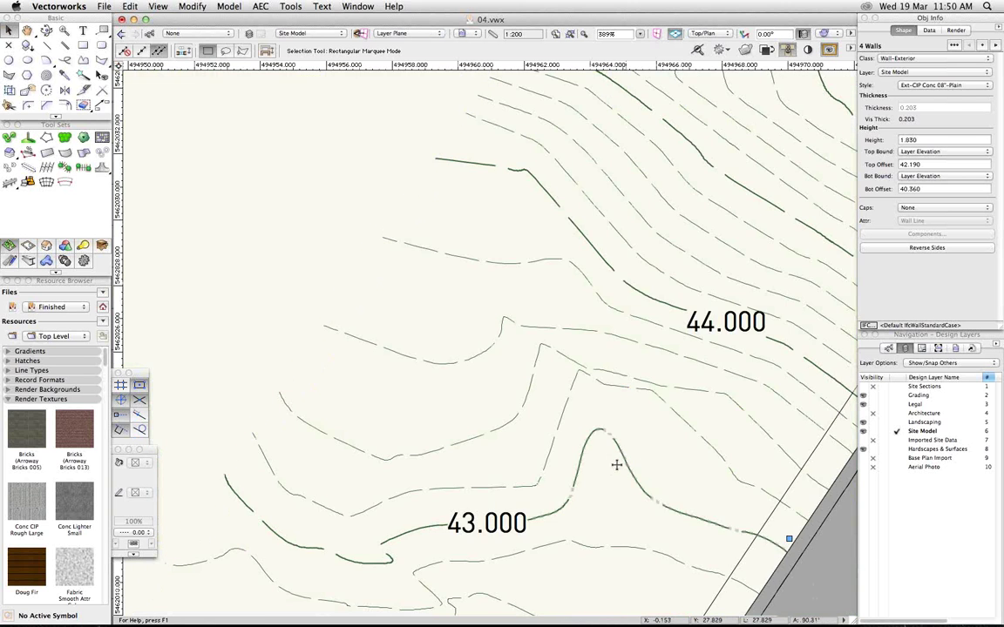
scroll(616, 465, down, 5)
scroll(616, 466, down, 5)
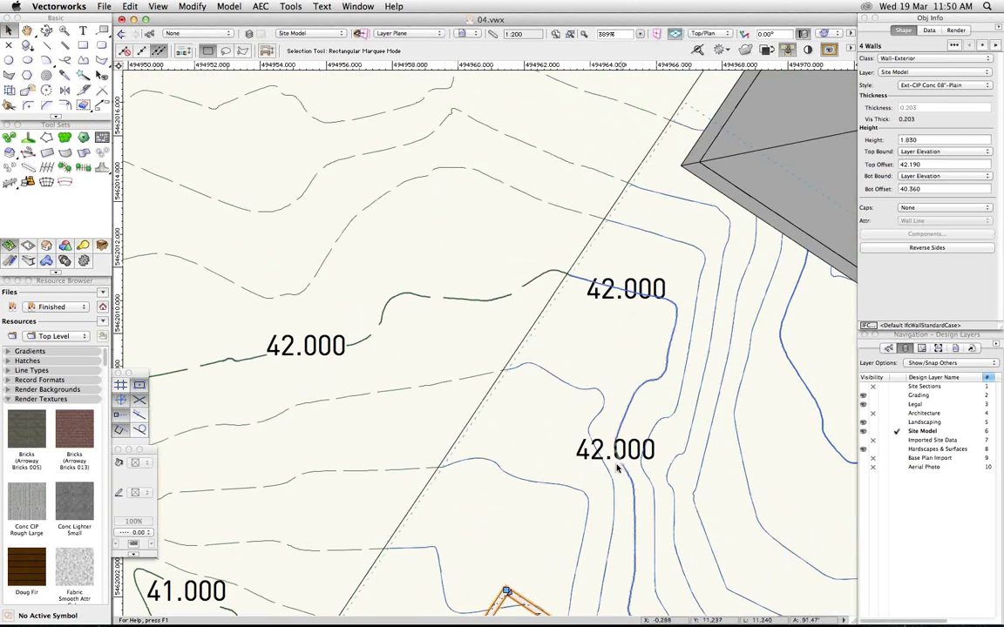
scroll(618, 465, down, 5)
click(290, 7)
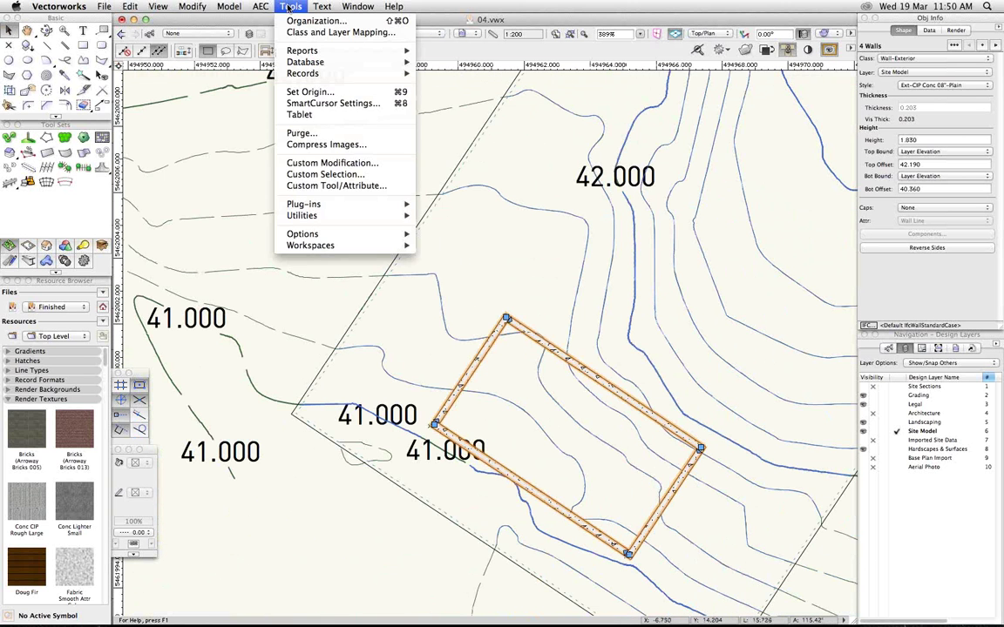
mouse_move(262, 7)
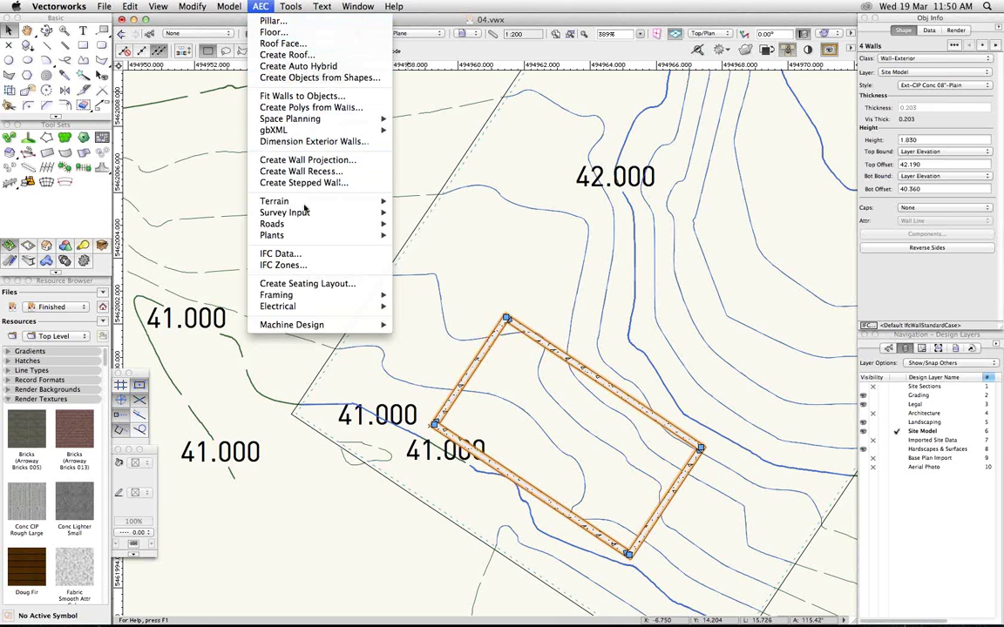
mouse_move(306, 214)
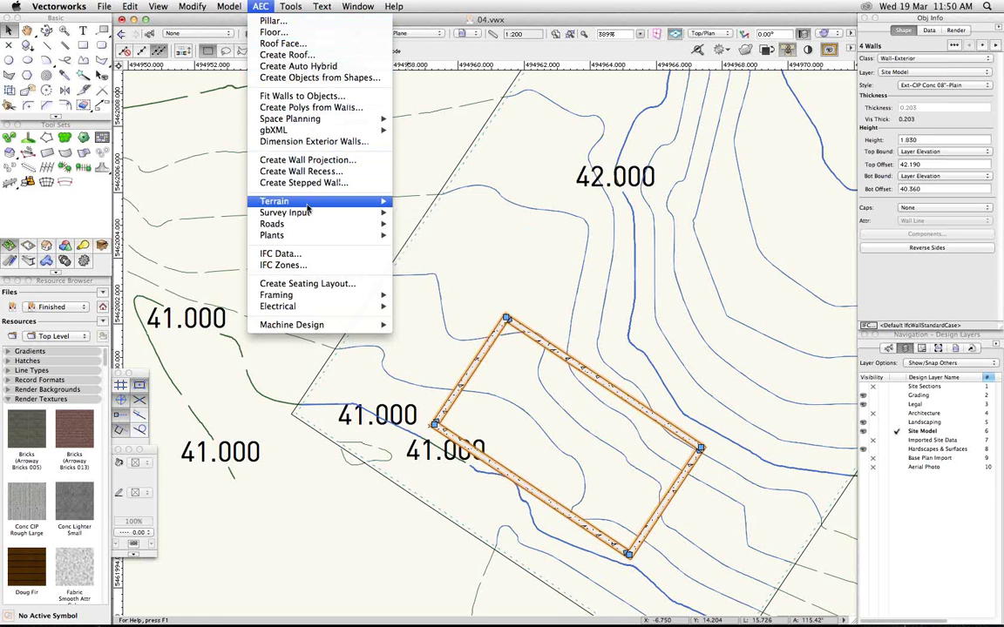
mouse_move(357, 201)
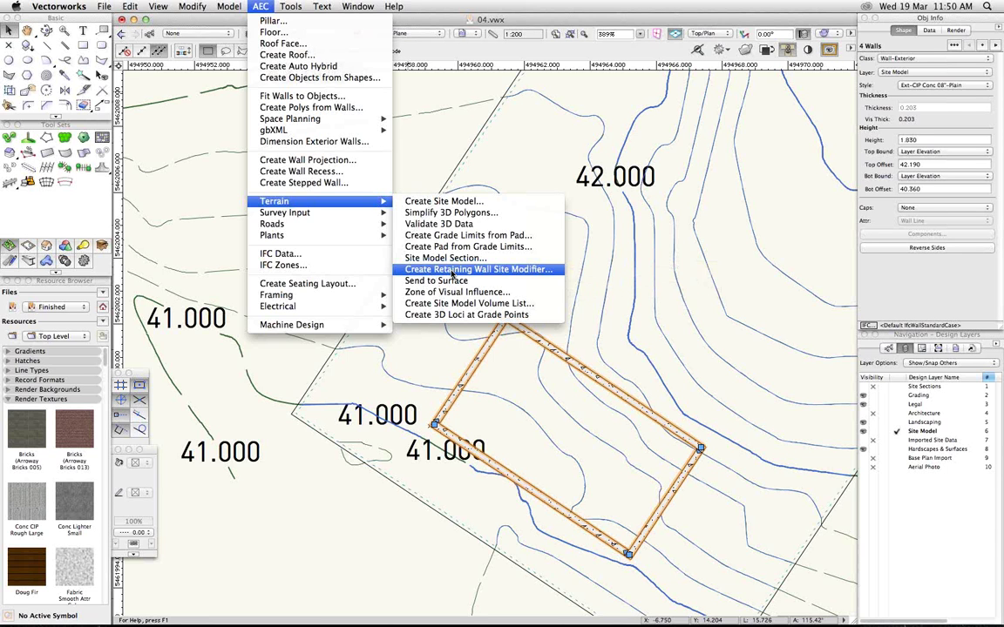
click(452, 270)
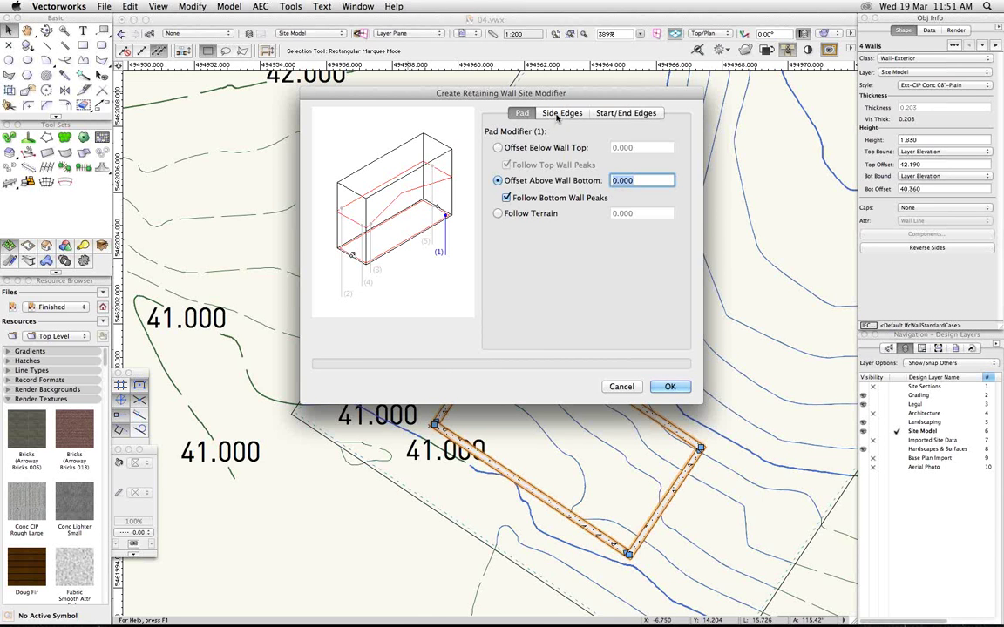
- Set the left modifier edge to Follow Terrain and turn off Follow Bottom Wall Peaks for the right modifier edge
click(558, 115)
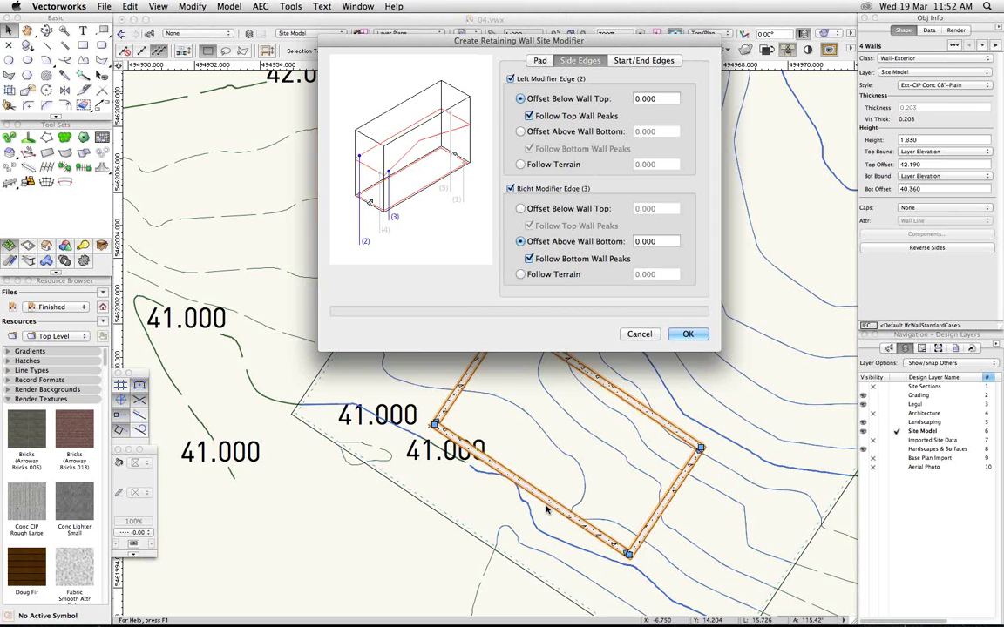
click(572, 166)
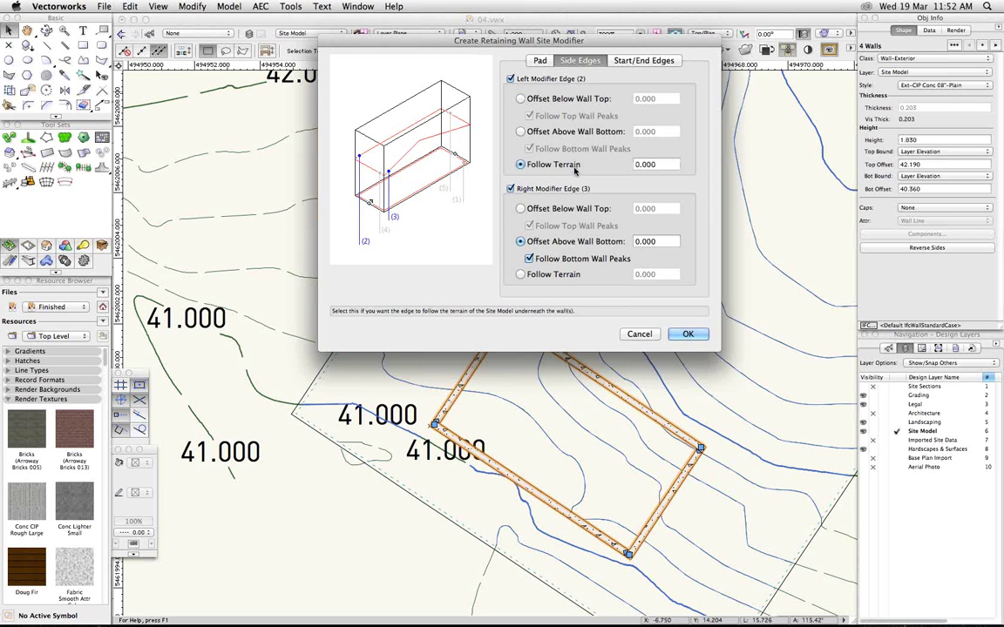
click(613, 258)
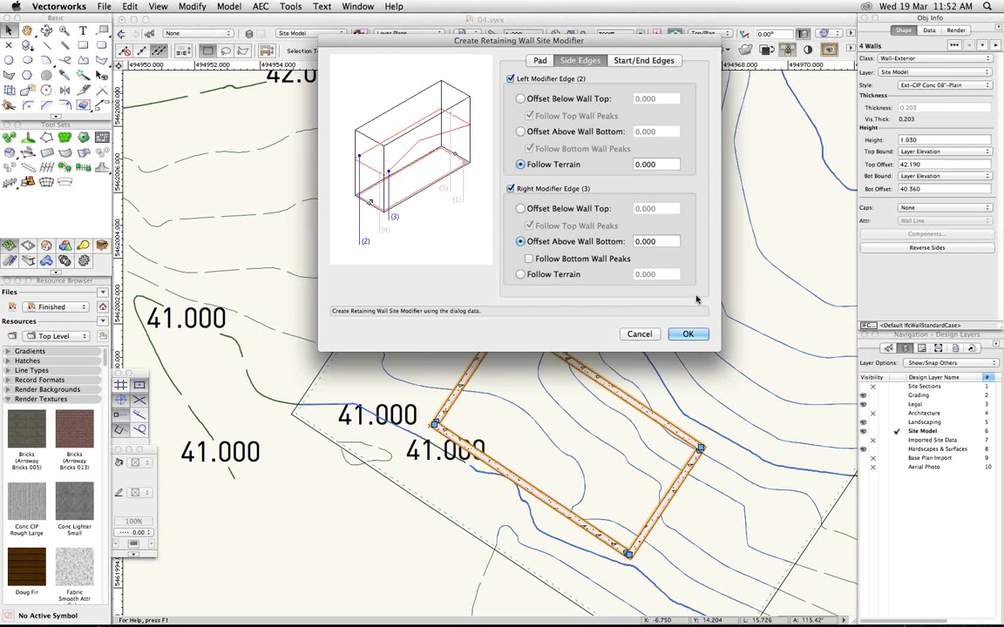
- Exclude the start and end modifier edges, and create the retaining wall modifier with the contour elevation range extended to fit
click(615, 61)
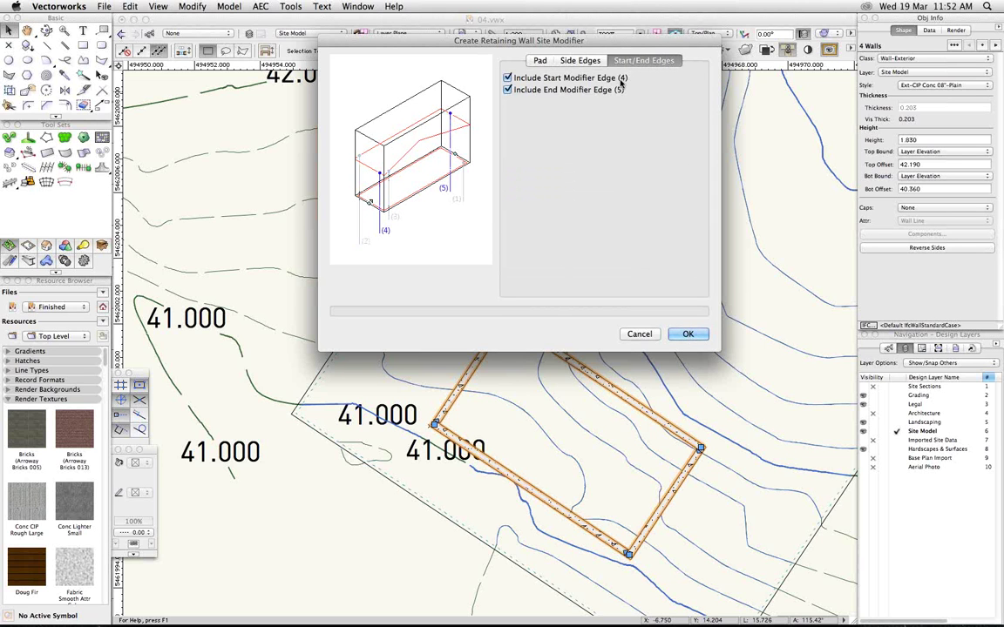
click(507, 78)
click(507, 90)
click(685, 334)
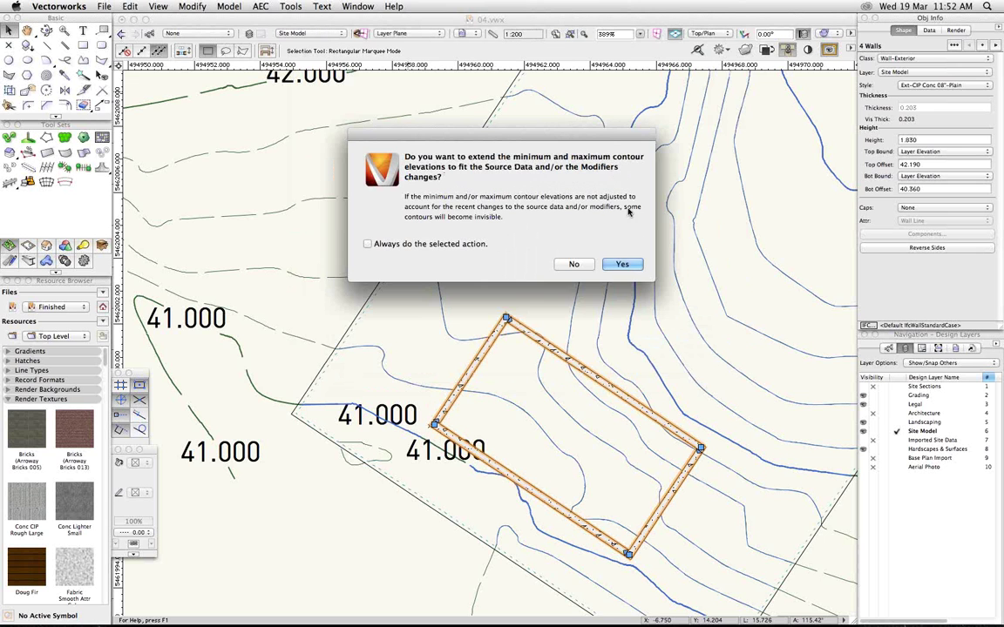
click(628, 264)
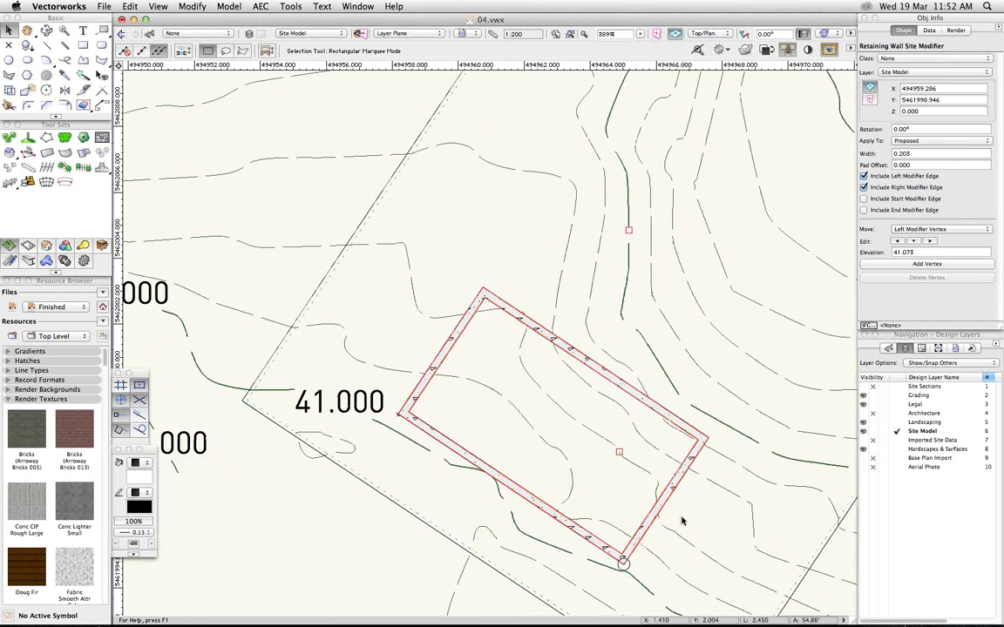
- Examine the retaining wall modifier around the foundation walls in plan and in an OpenGL-rendered 3D view
scroll(682, 520, up, 5)
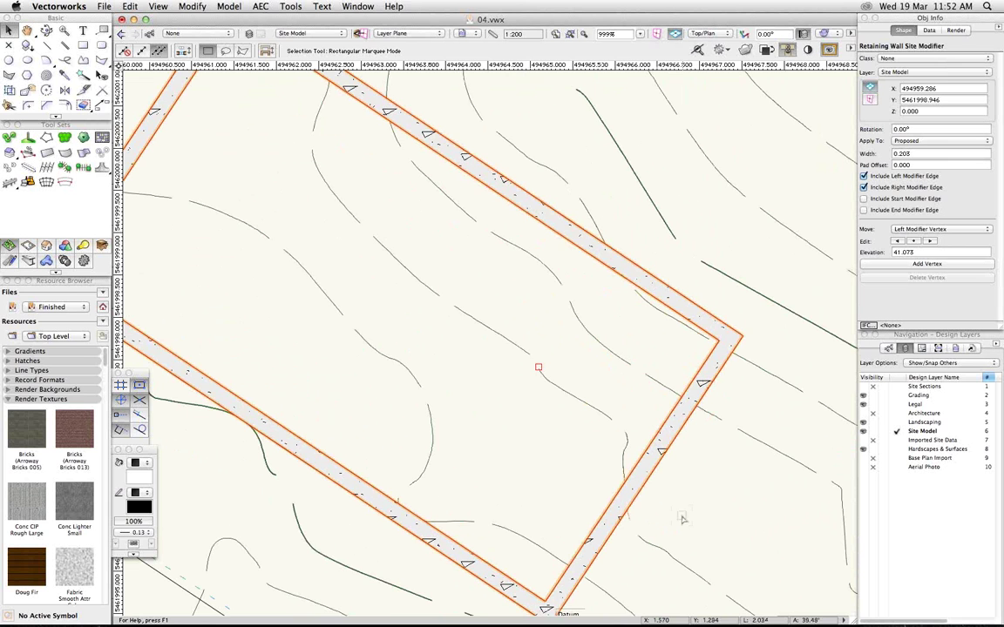
scroll(683, 520, down, 4)
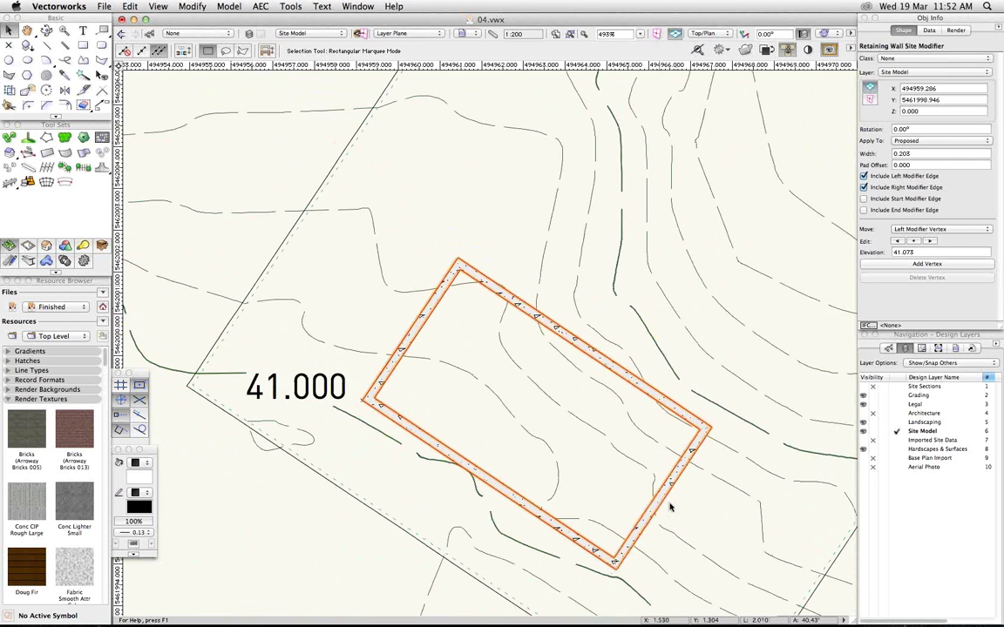
key(shift+c)
drag(676, 540, 697, 543)
scroll(697, 544, up, 2)
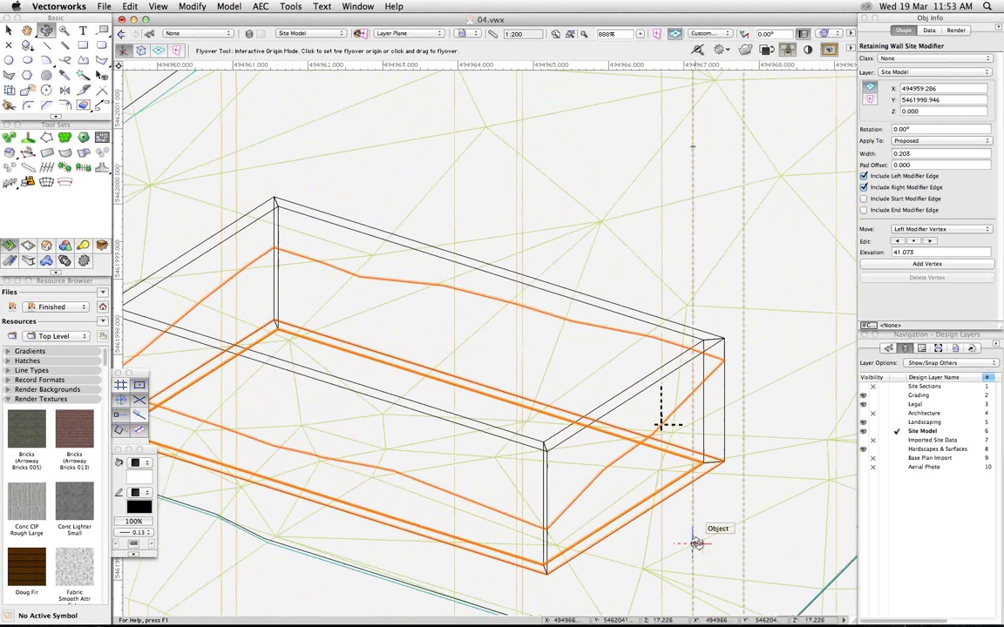
key(shift+super+g)
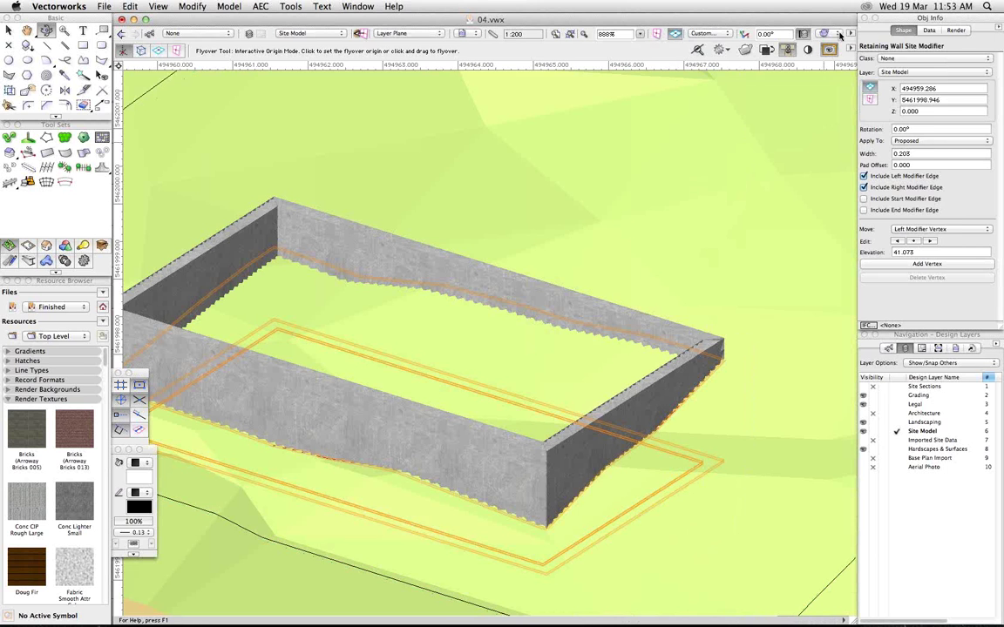
click(824, 33)
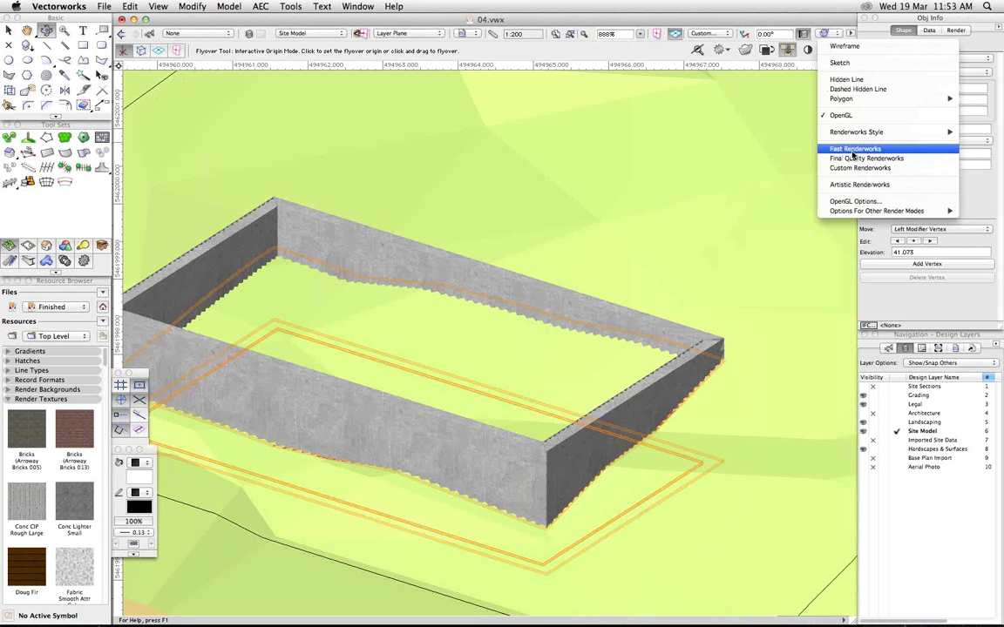
click(752, 154)
- Update the site model with its 3D display set to Proposed Only
key(x)
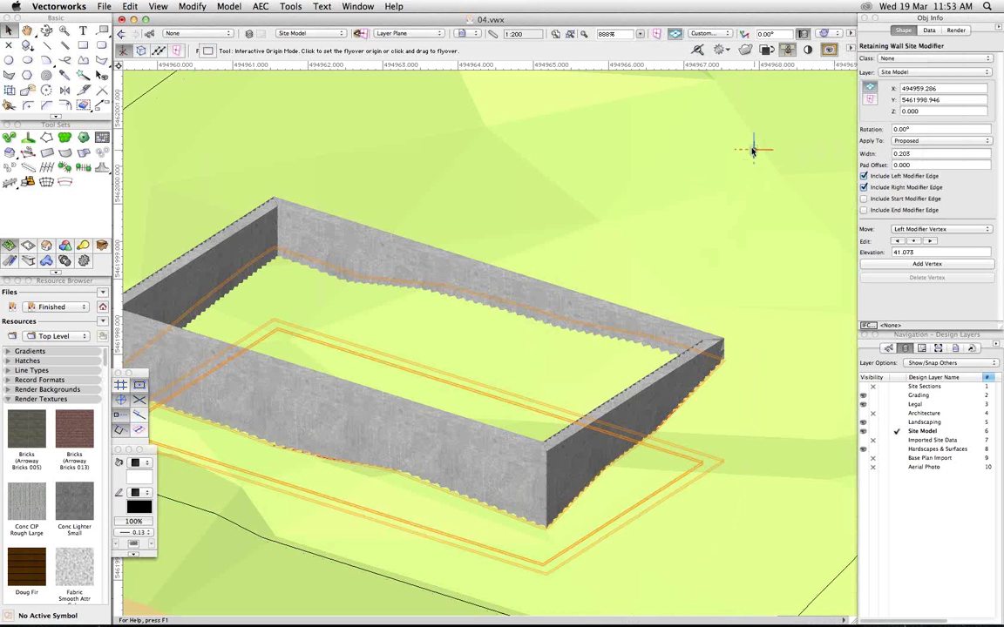
click(799, 157)
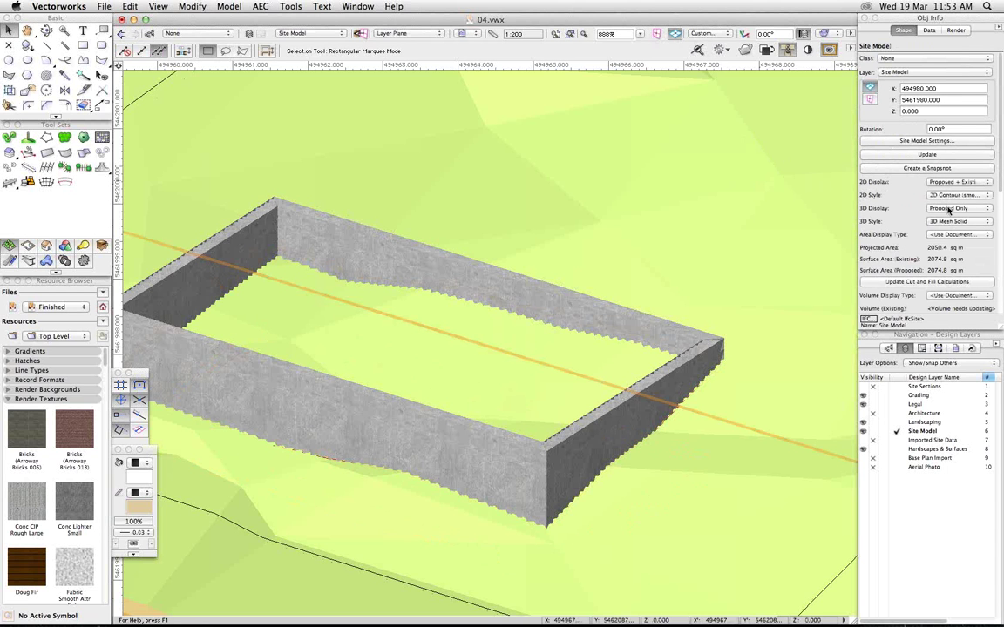
click(949, 209)
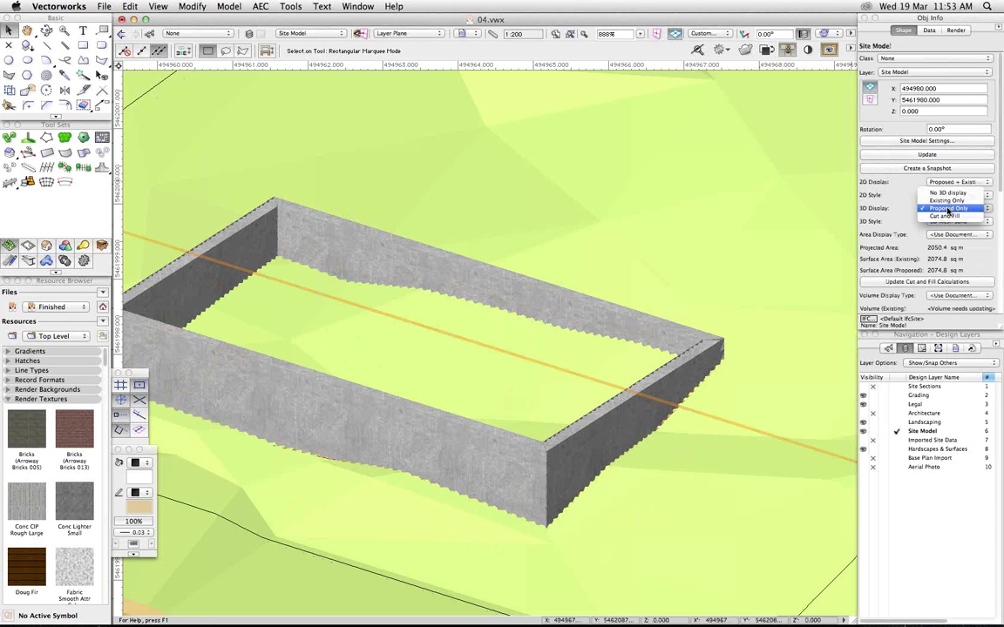
click(948, 210)
click(919, 156)
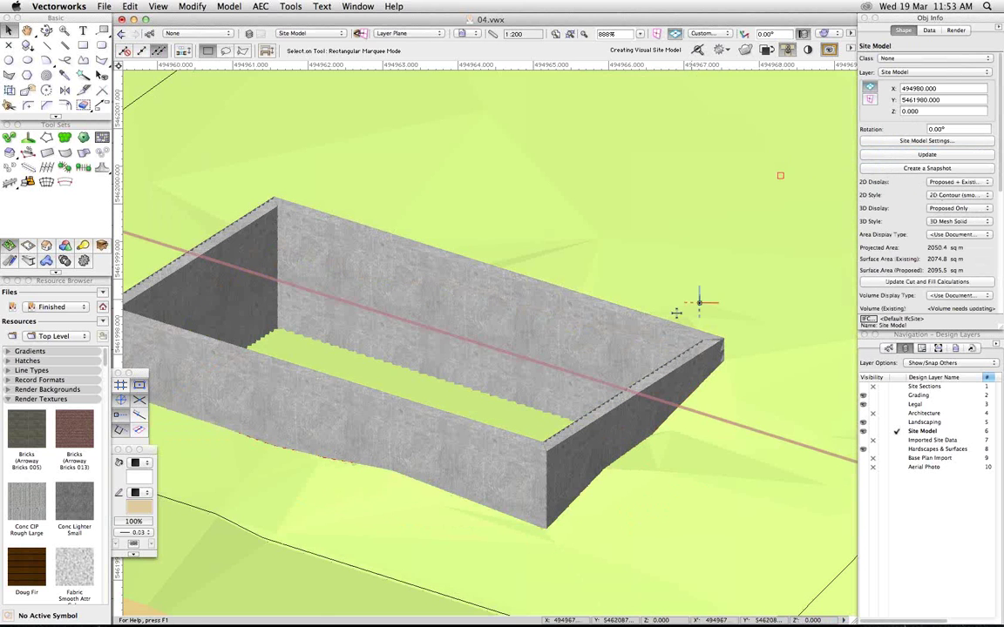
- Delete all four concrete foundation walls, leaving the excavation in the site model
scroll(647, 324, down, 1)
scroll(648, 324, down, 3)
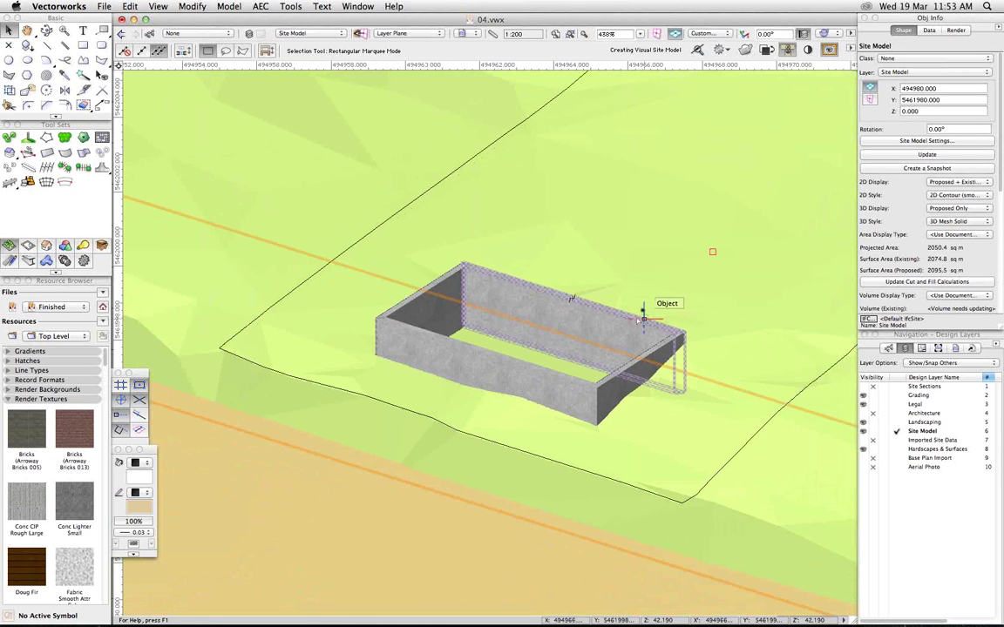
click(637, 319)
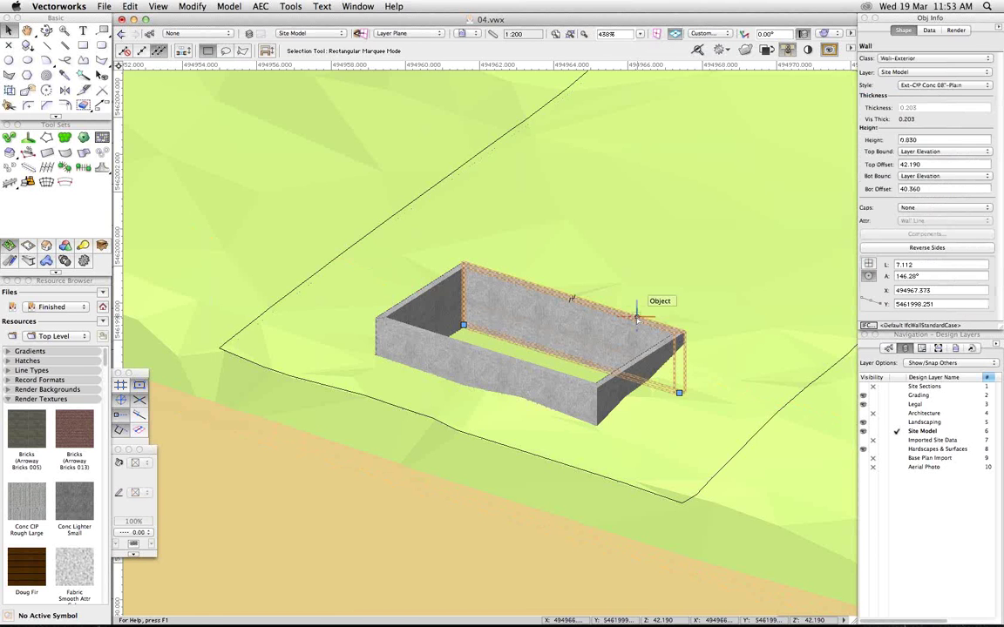
key(Delete)
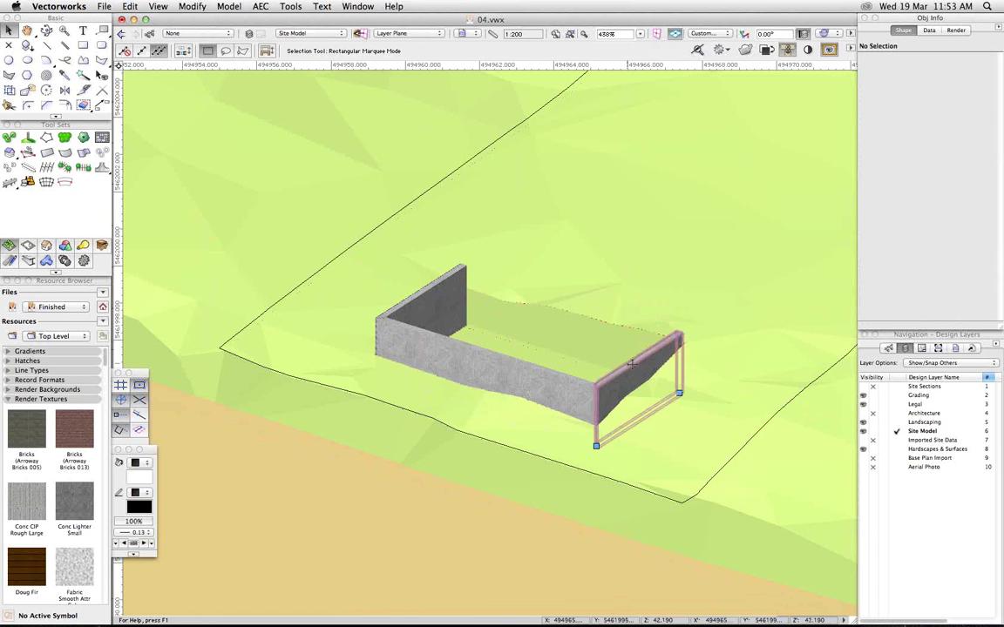
click(631, 364)
key(Delete)
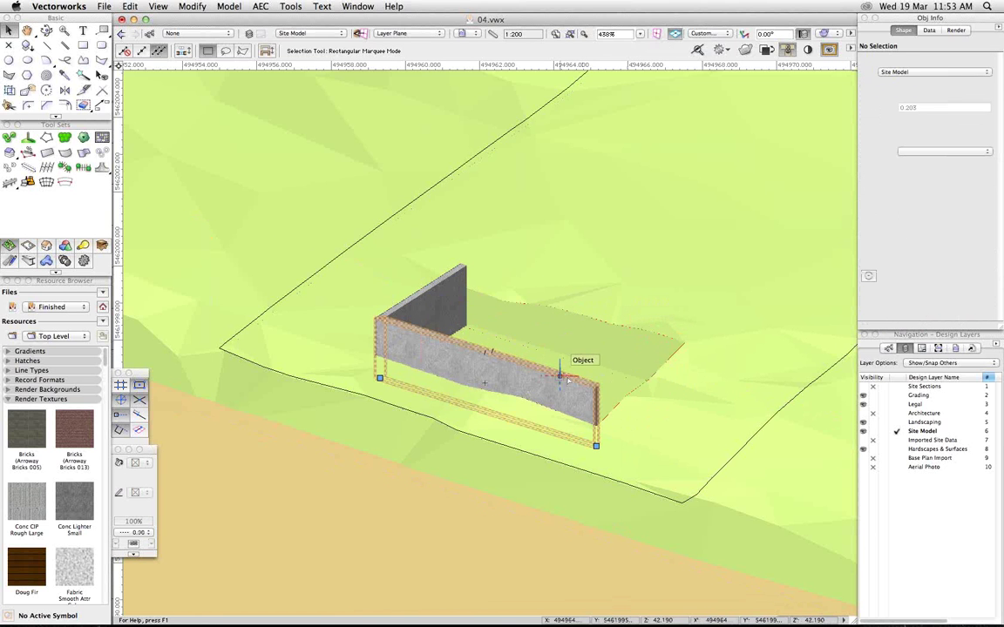
click(559, 376)
key(Delete)
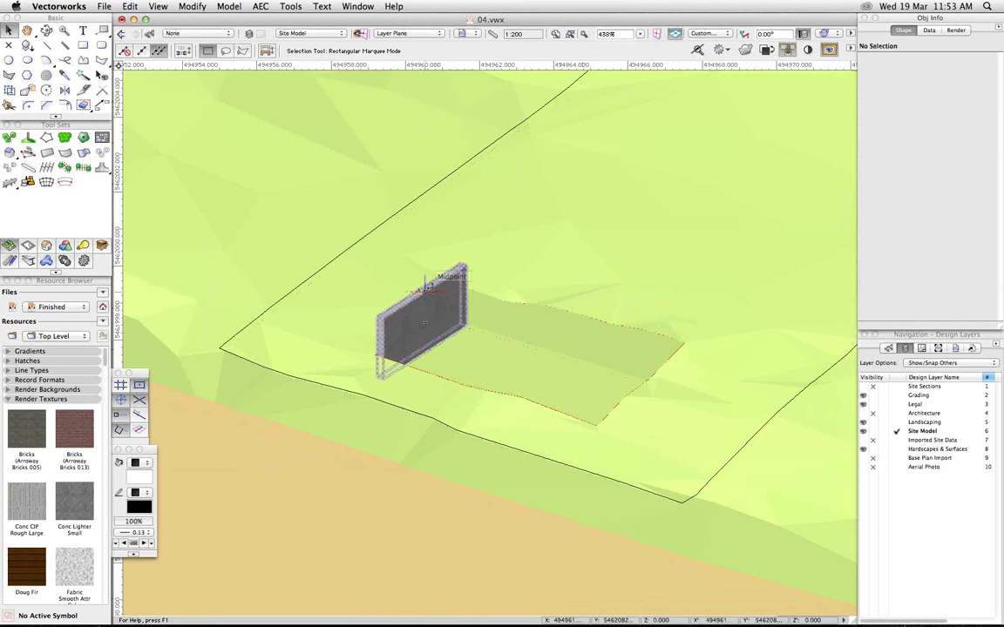
click(383, 373)
key(Delete)
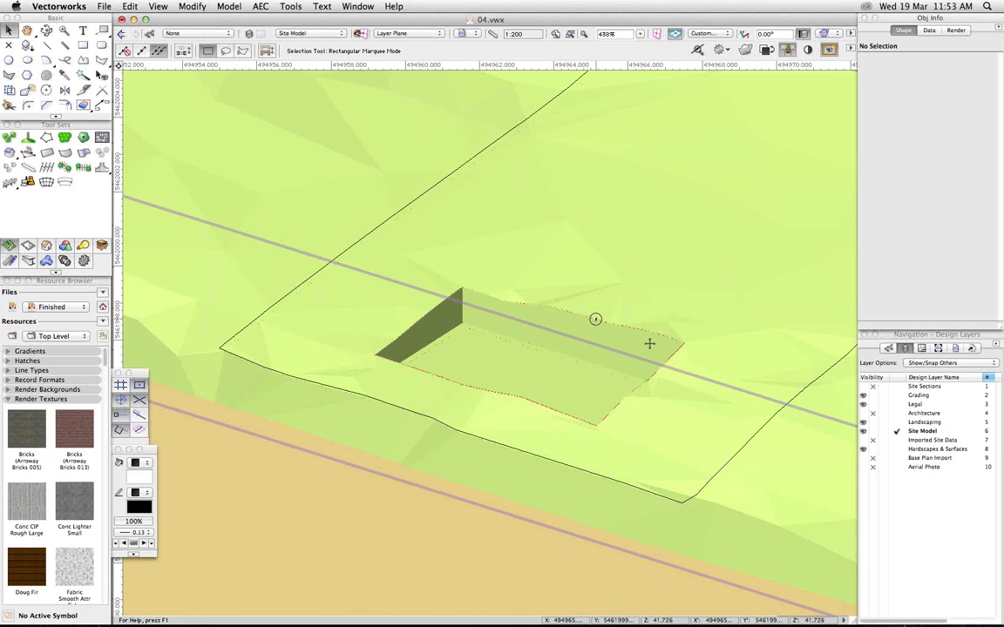
- Make the Architecture layer visible and active, and select the referenced laneway house viewport
click(867, 414)
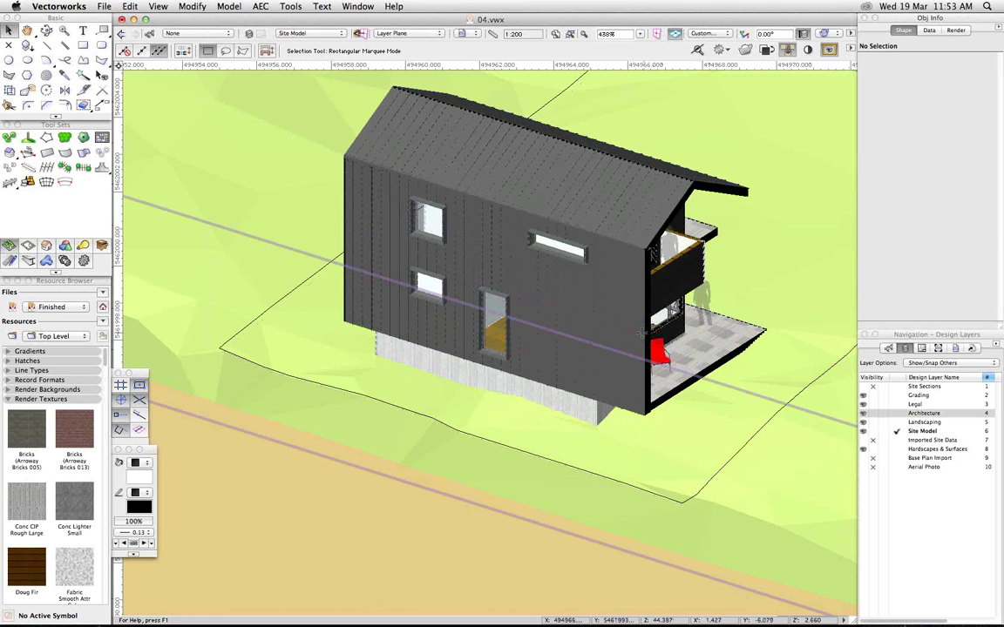
click(642, 334)
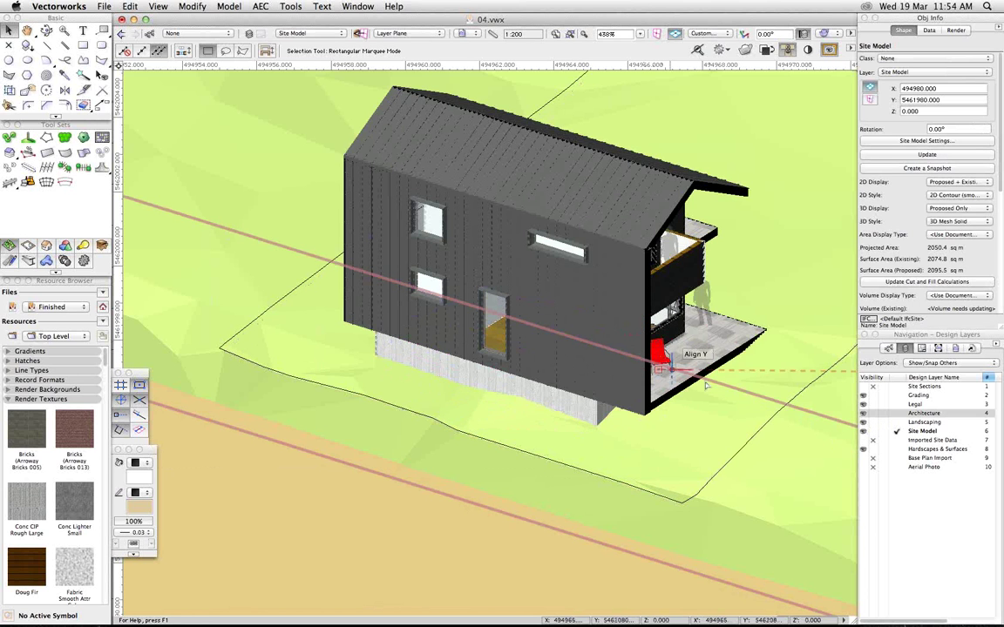
click(897, 413)
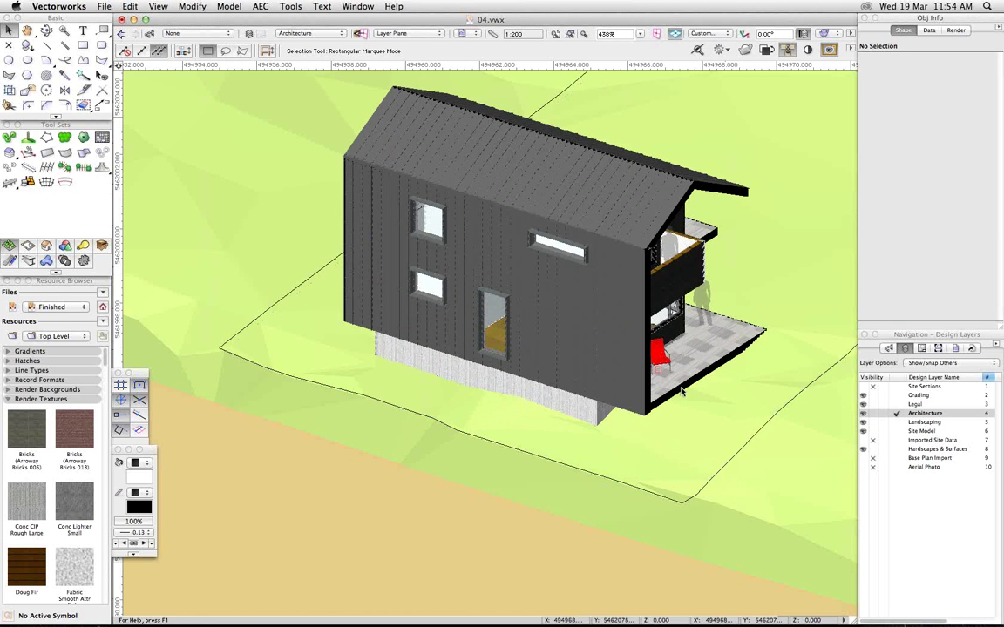
click(646, 384)
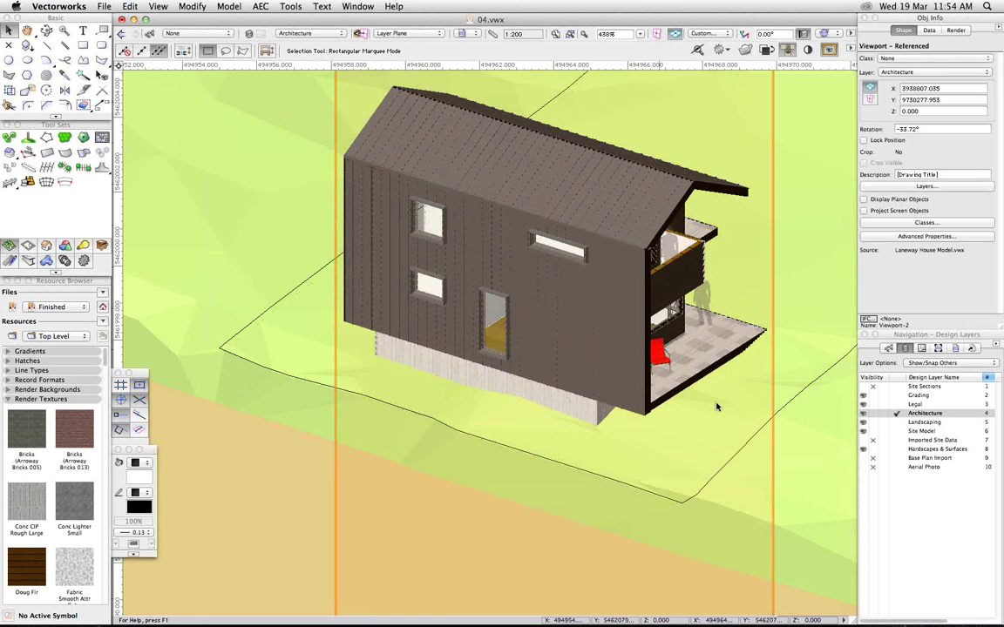
- Examine the patio side of the laneway house against the terrain in 3D
key(shift+c)
click(747, 338)
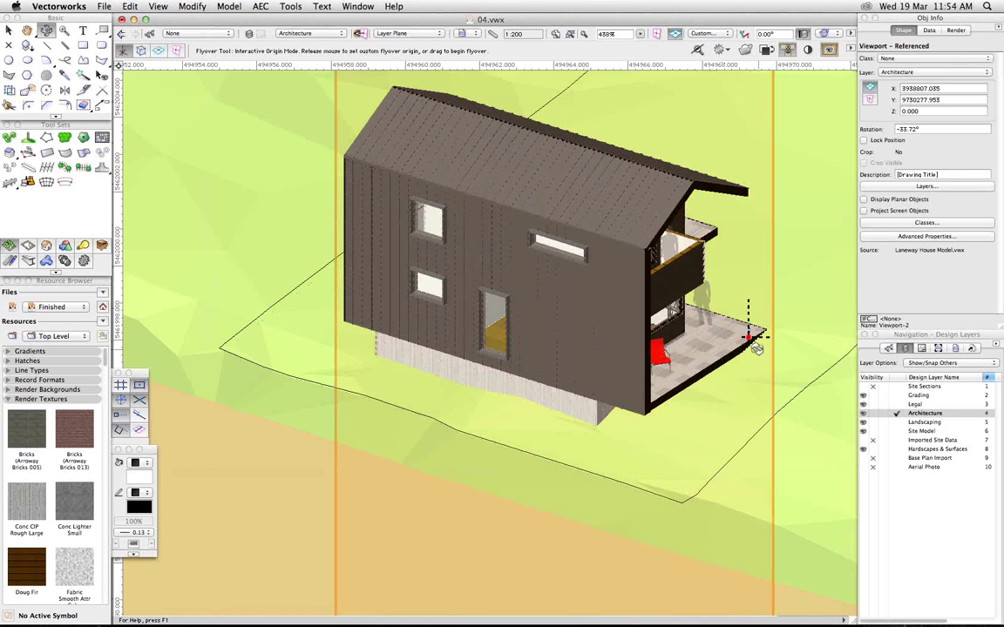
mouse_move(748, 340)
mouse_down()
mouse_move(676, 345)
mouse_move(580, 388)
mouse_up()
key(space)
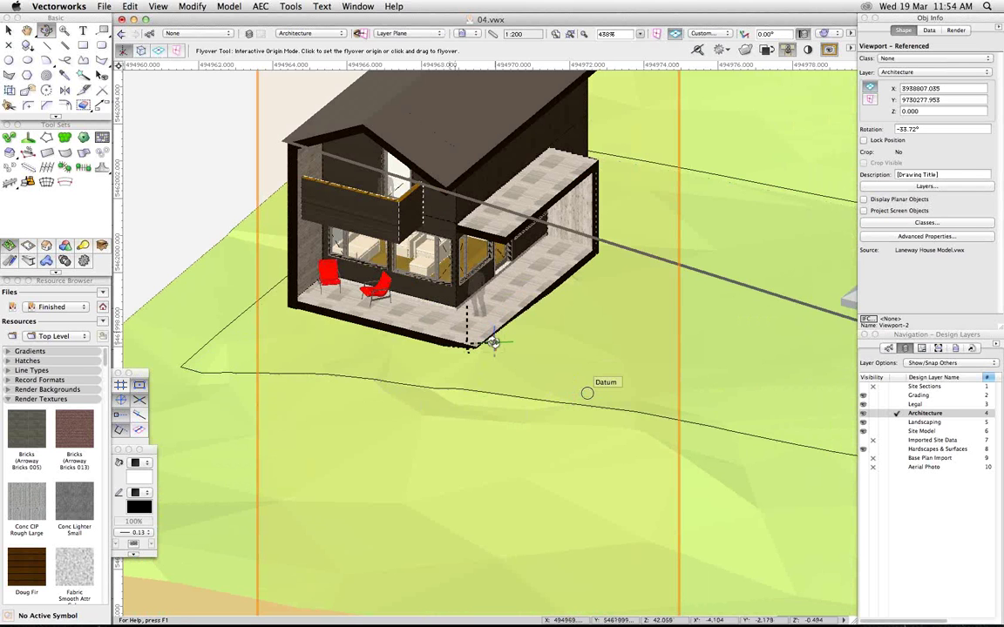
- Close 04.vwx from its plan view and open 05.vwx
key(super+5)
key(super+6)
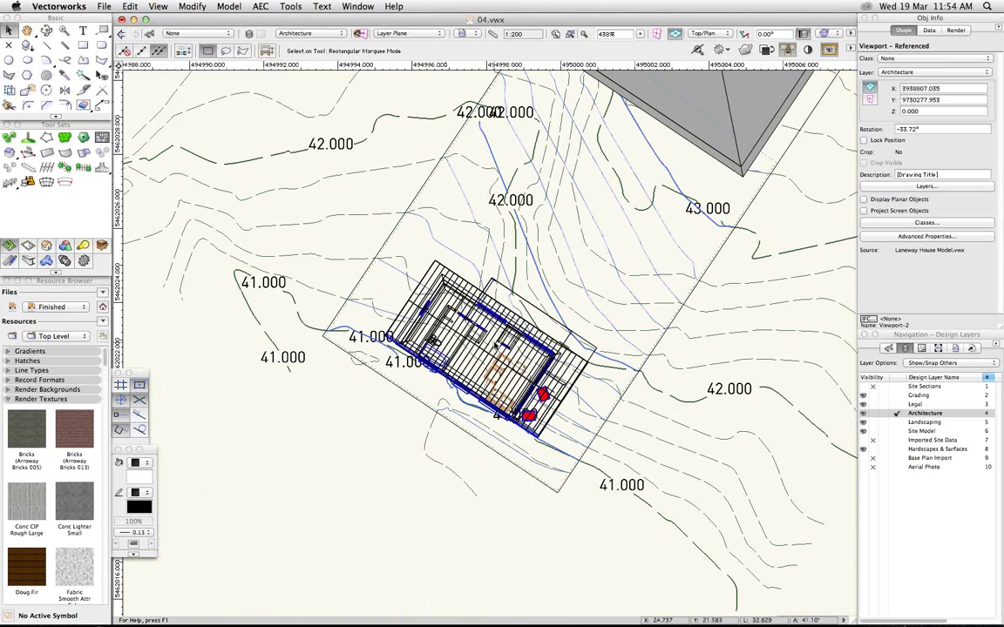
scroll(515, 314, up, 5)
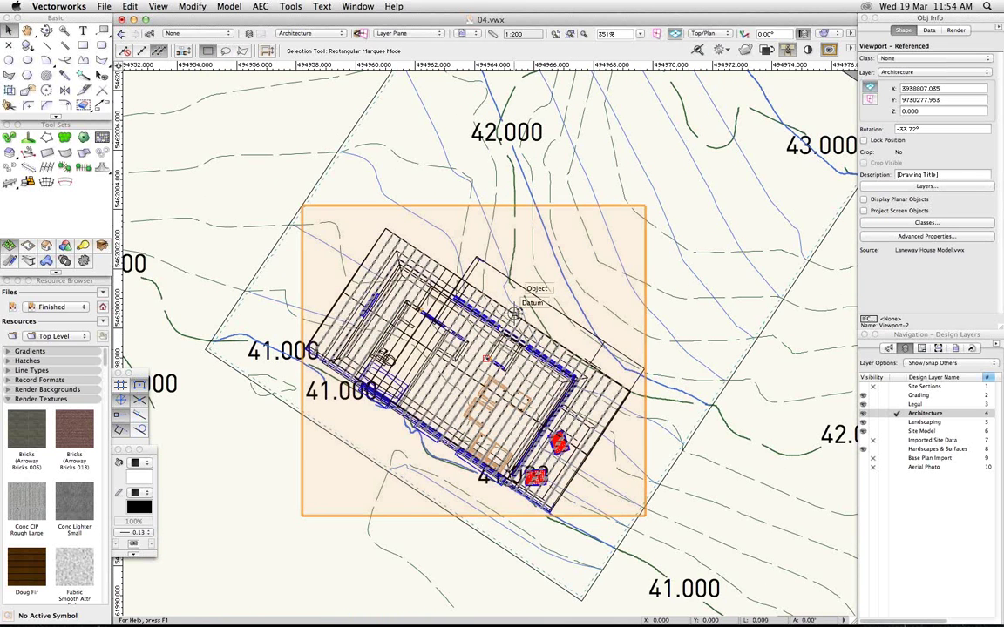
key(super+w)
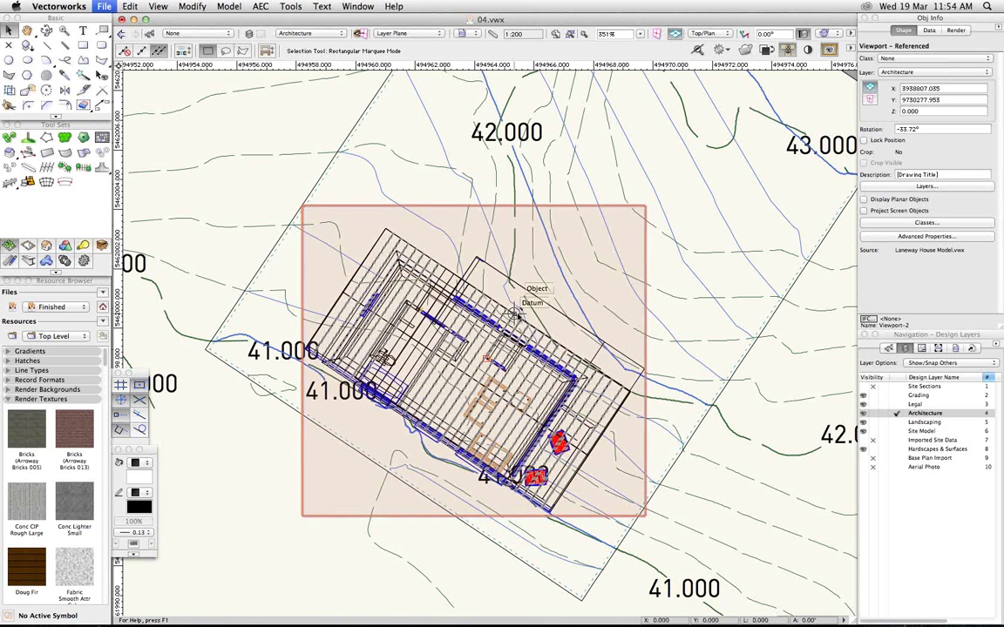
click(470, 218)
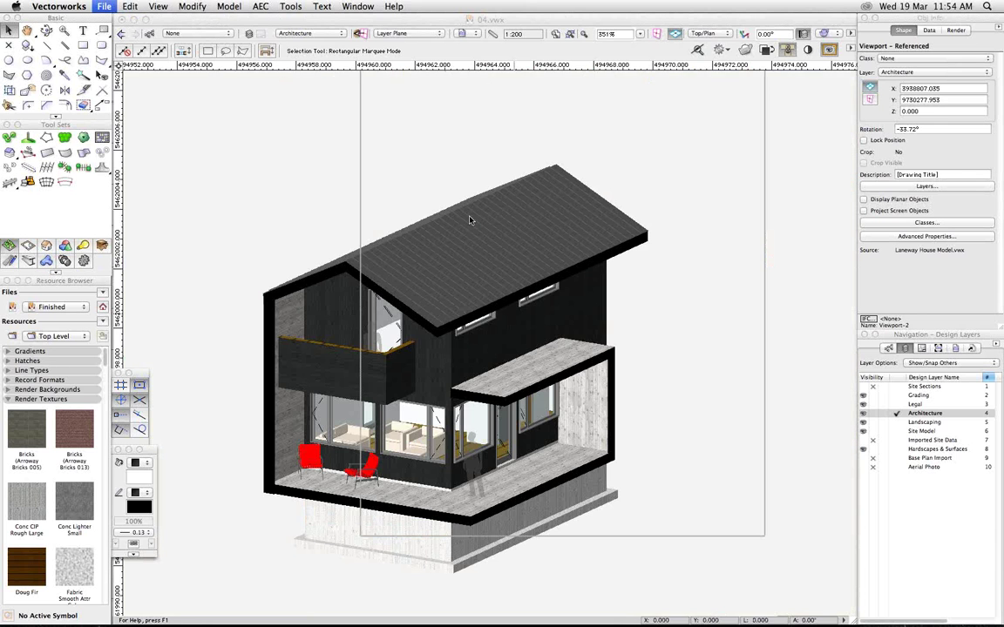
key(super+o)
double_click(397, 128)
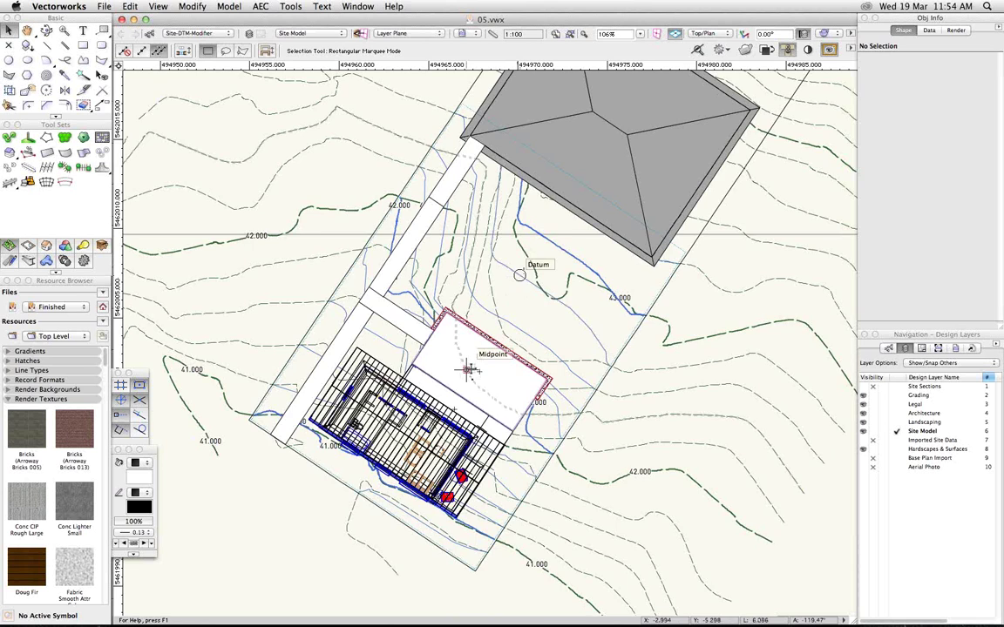
- Examine the patio, connecting path and long side path rectangles on the Site Model layer by selecting them one at a time
scroll(469, 370, up, 5)
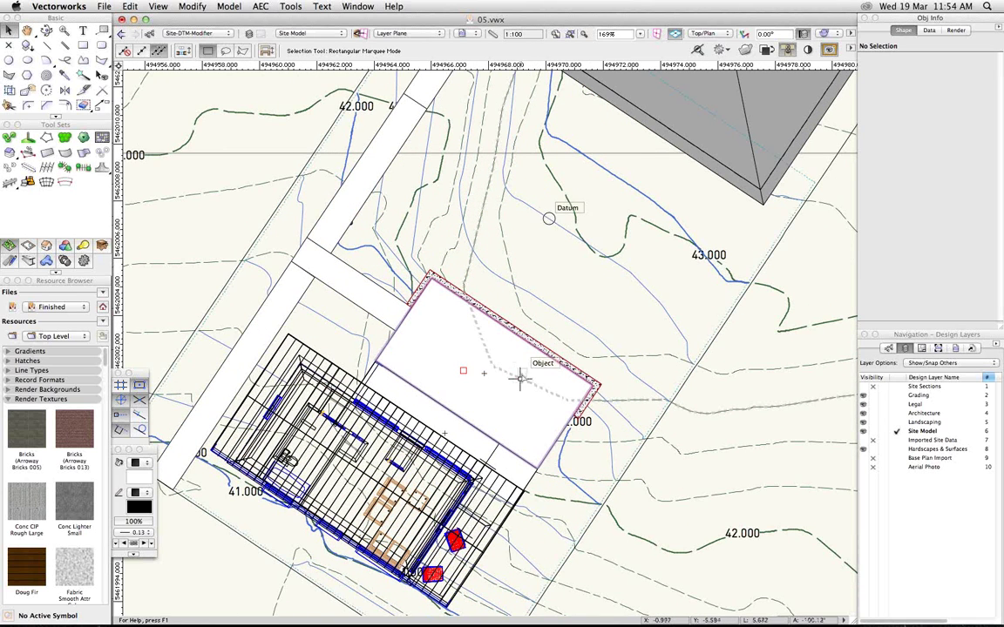
click(530, 419)
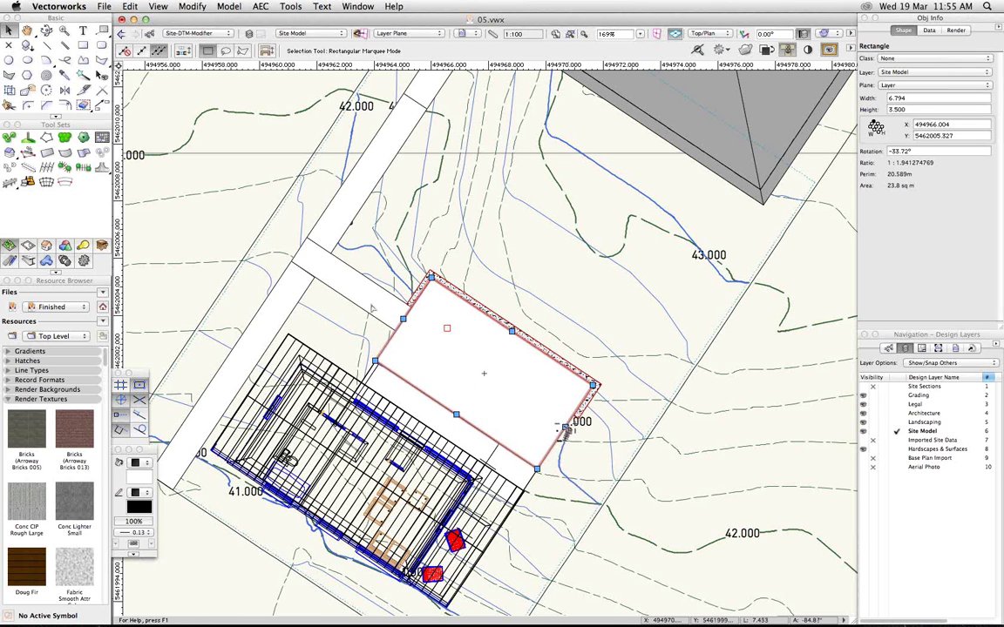
click(348, 283)
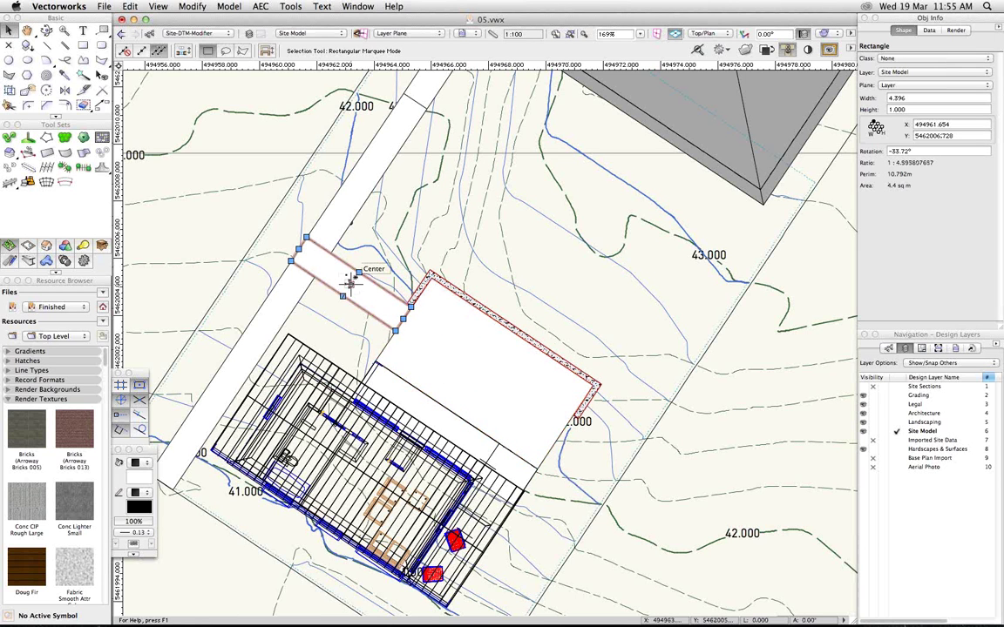
key(space)
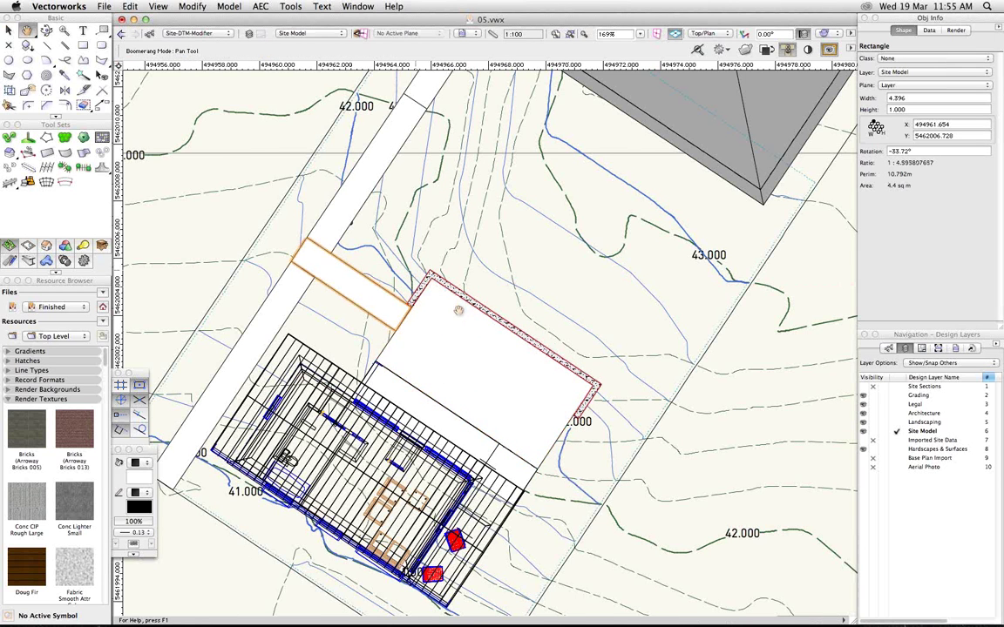
drag(458, 311, 529, 377)
click(507, 136)
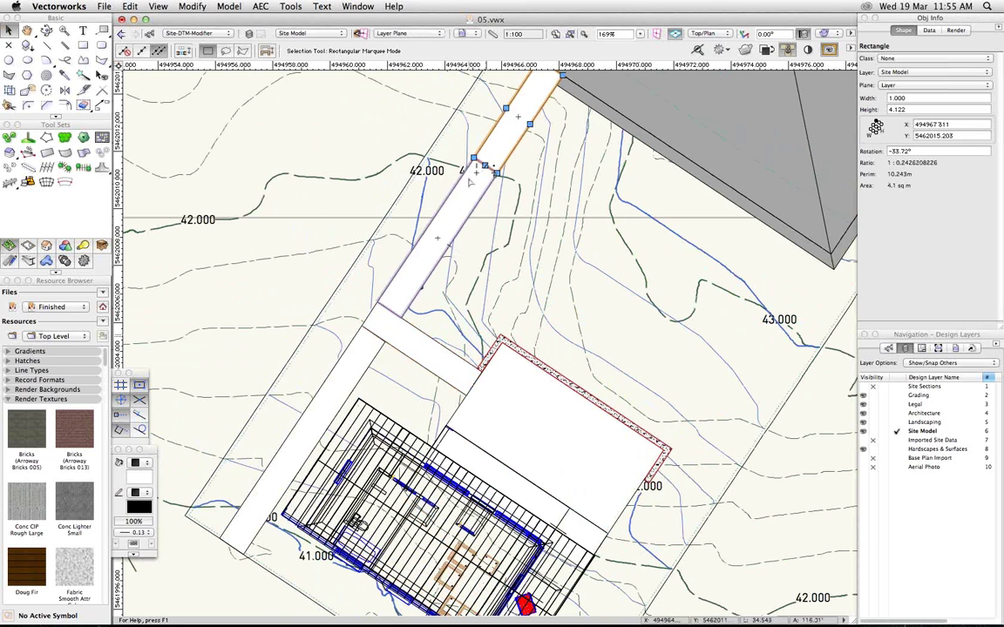
click(373, 355)
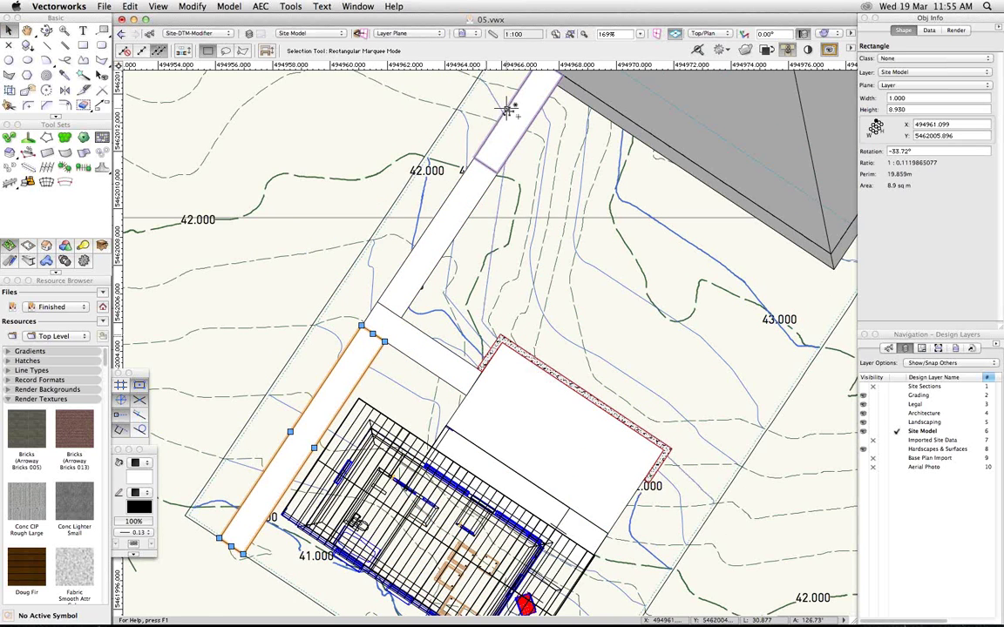
key(h)
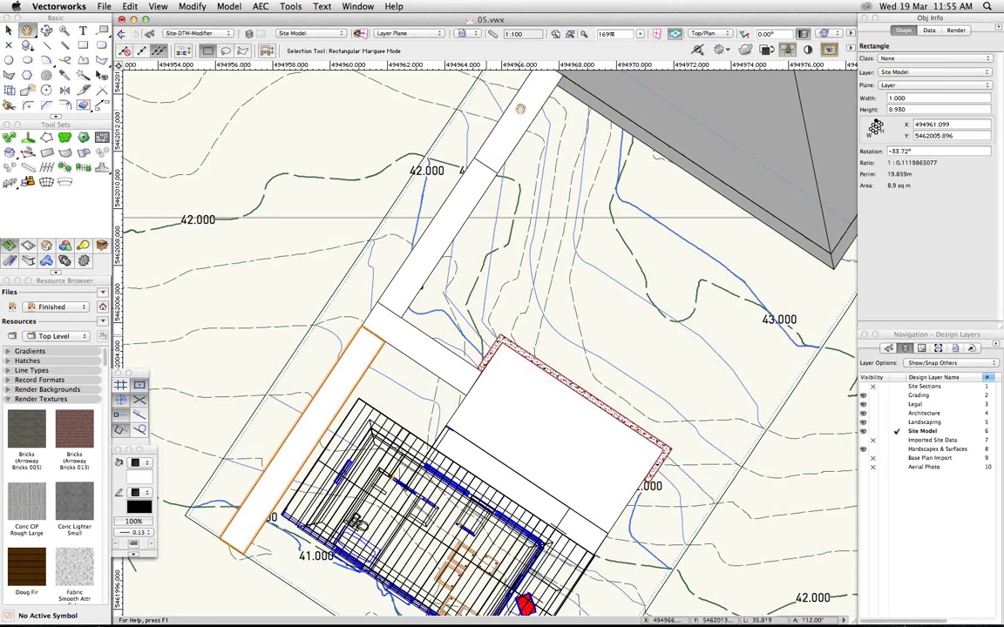
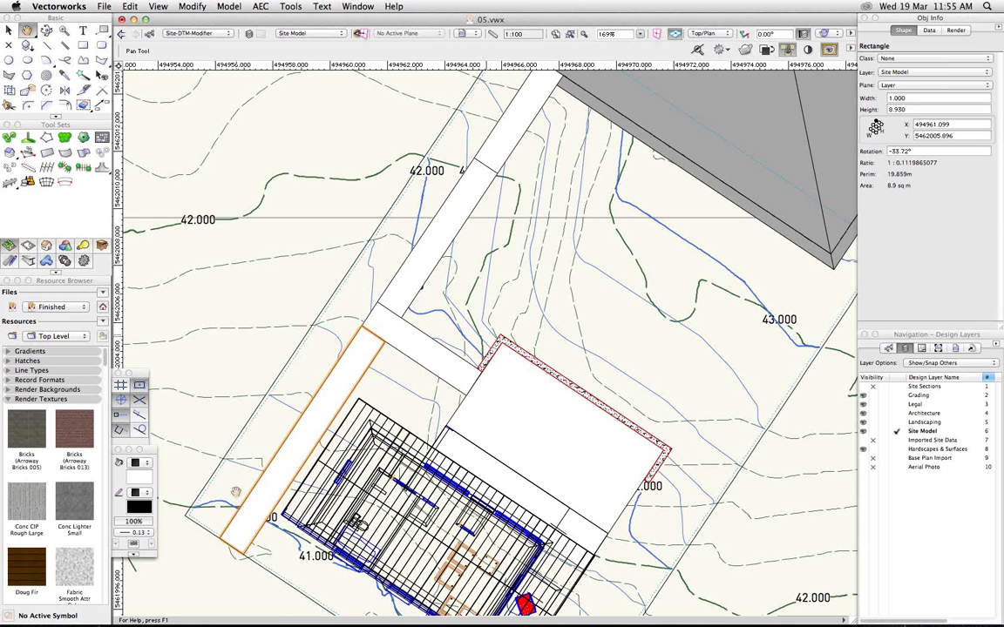
- Select the patio rectangle and the four path rectangles together on the Site Model layer
key(x)
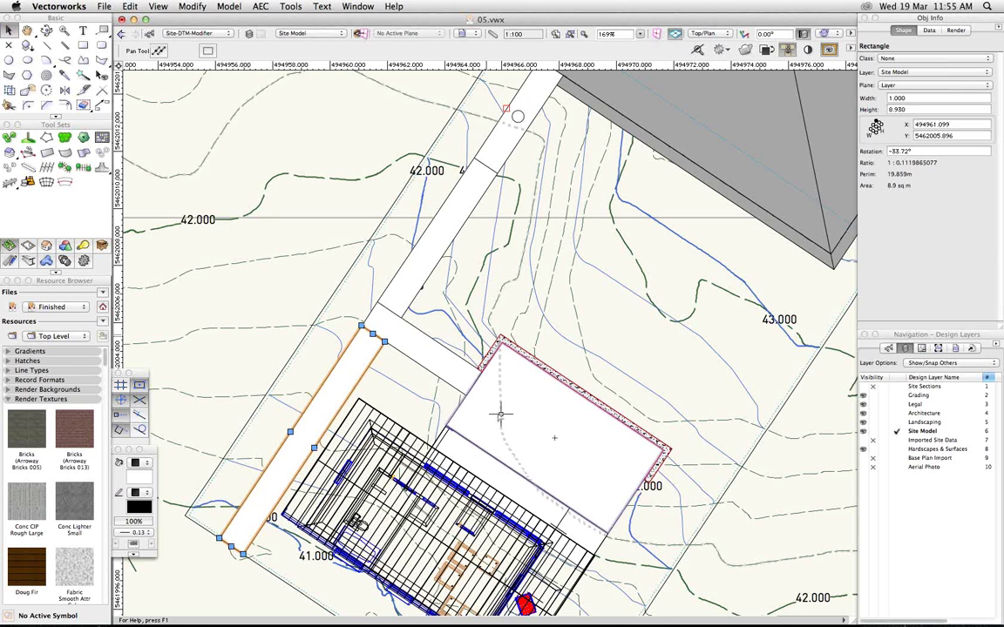
click(486, 413)
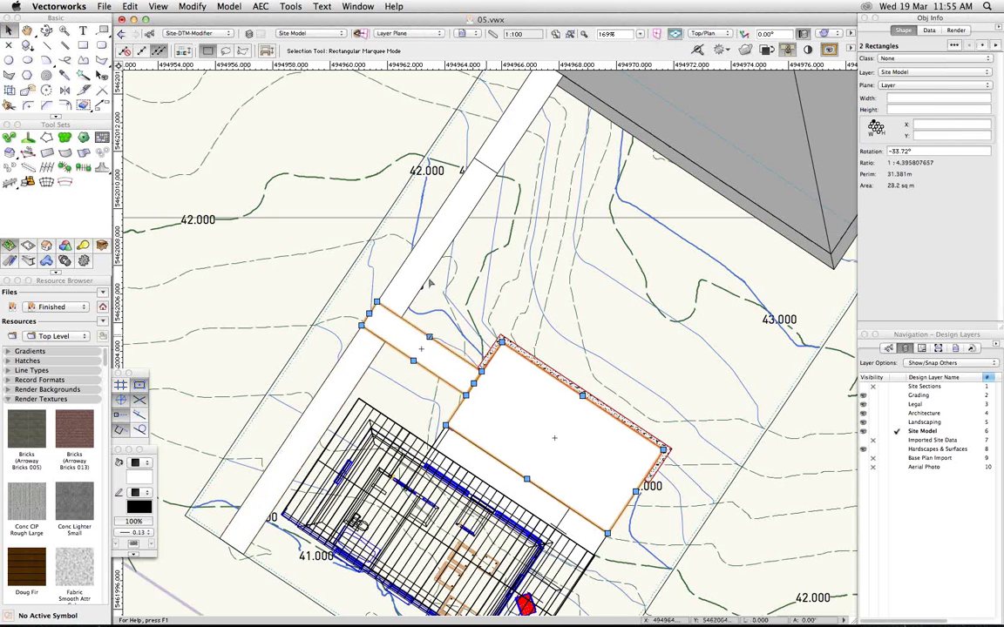
shift+click(457, 216)
shift+click(505, 132)
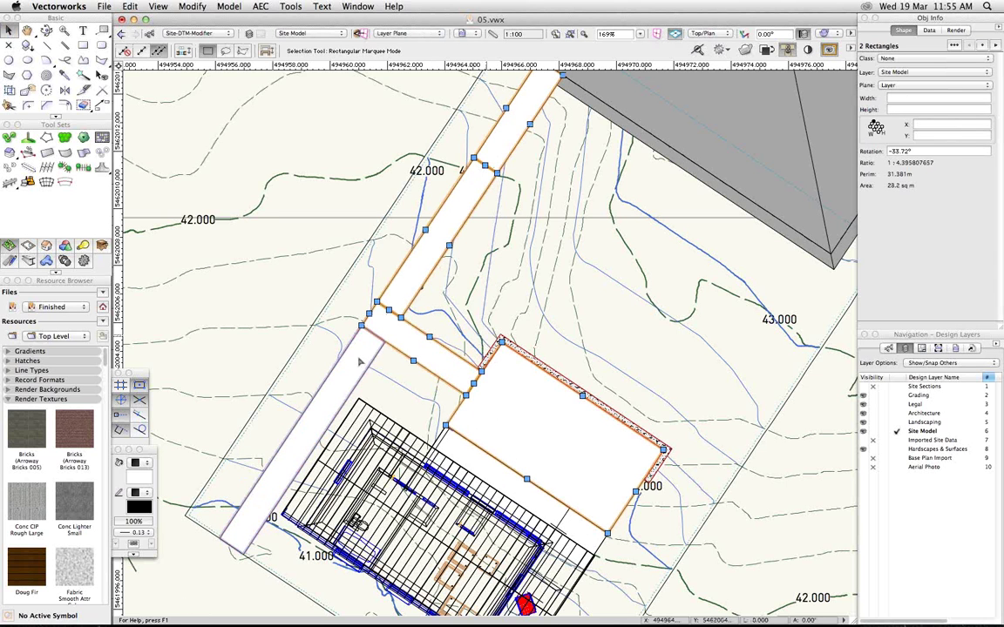
shift+click(358, 358)
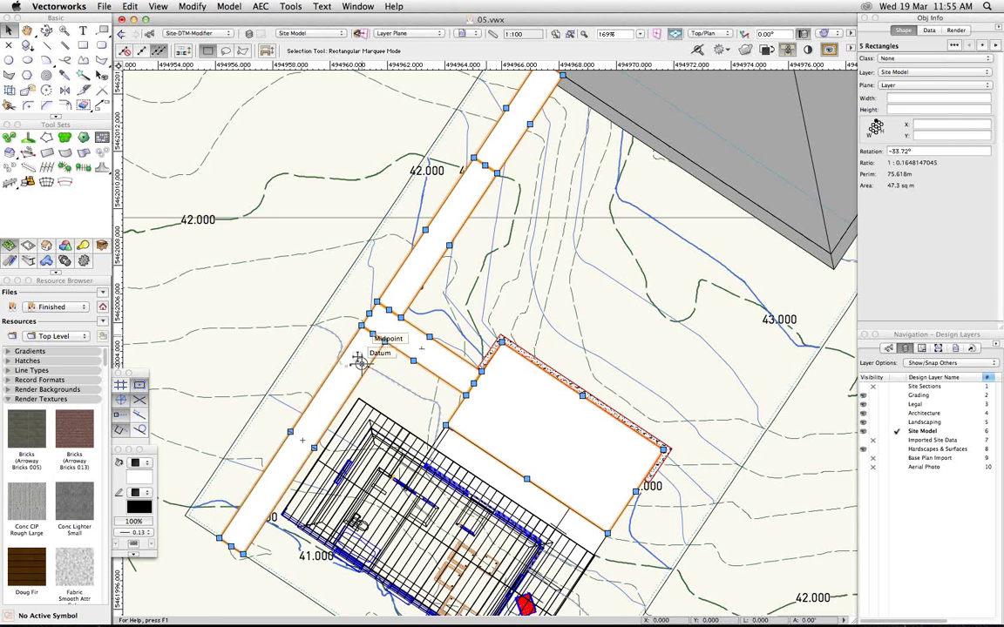
- Select the five rectangles with Hardscapes & Surfaces active, hide that layer and make Site Model the active layer
click(896, 450)
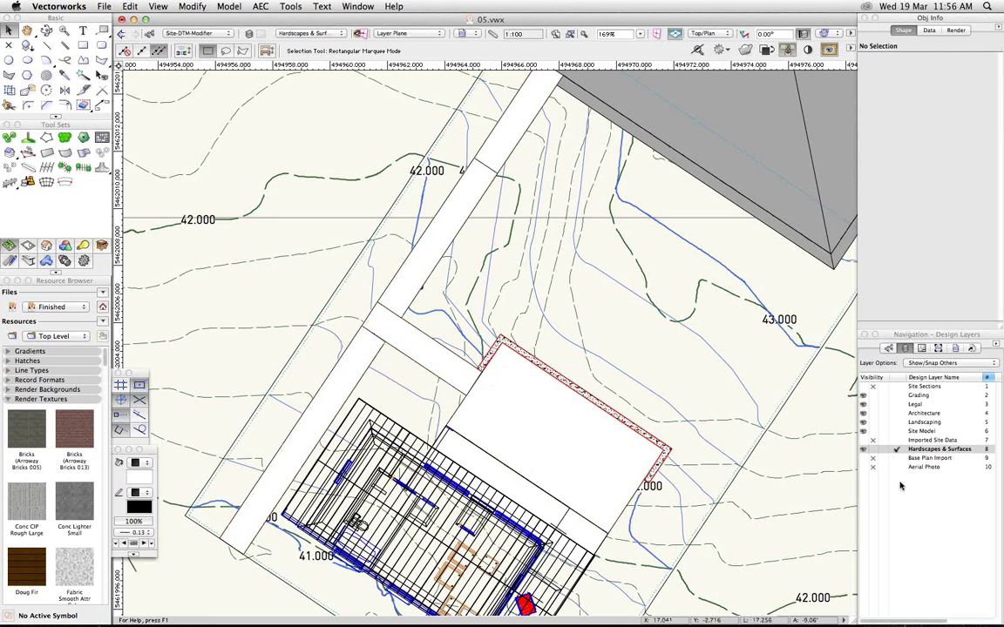
key(super+a)
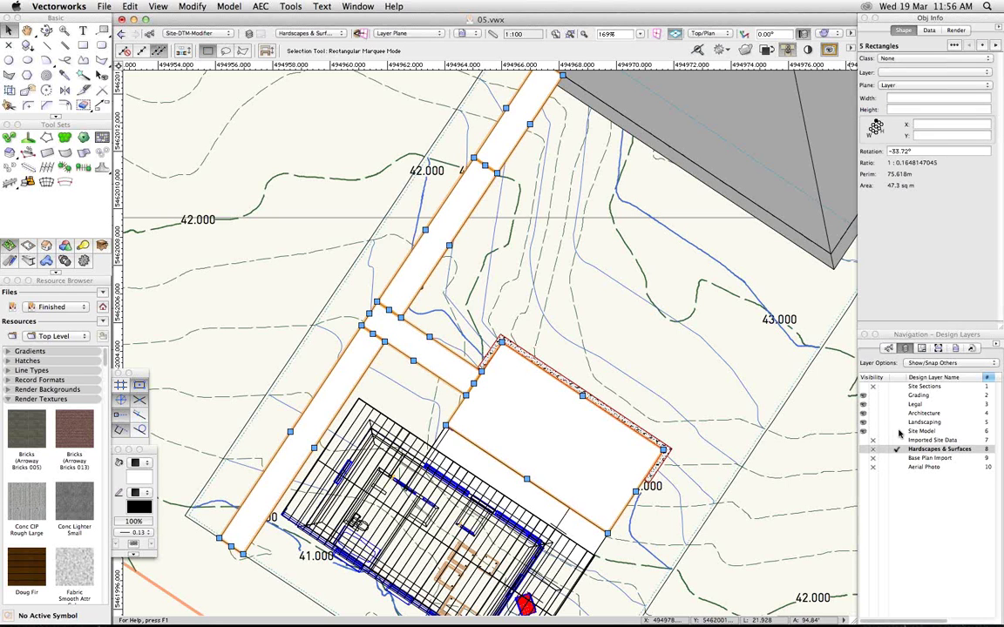
click(896, 433)
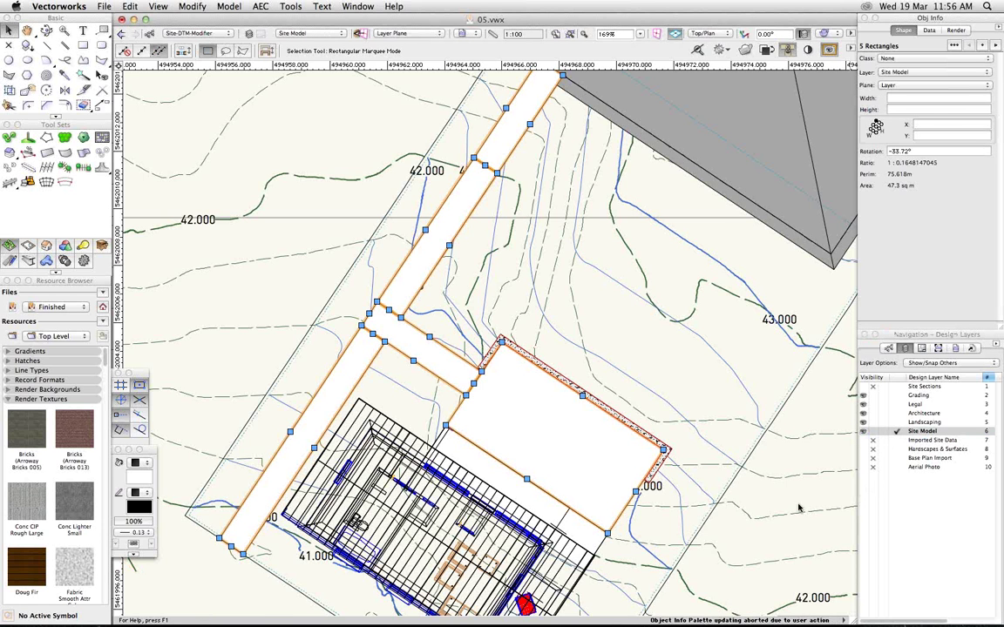
- Offset the narrow strip rectangle beside the house and the large patio rectangle inward by 0.050 m
scroll(592, 488, up, 3)
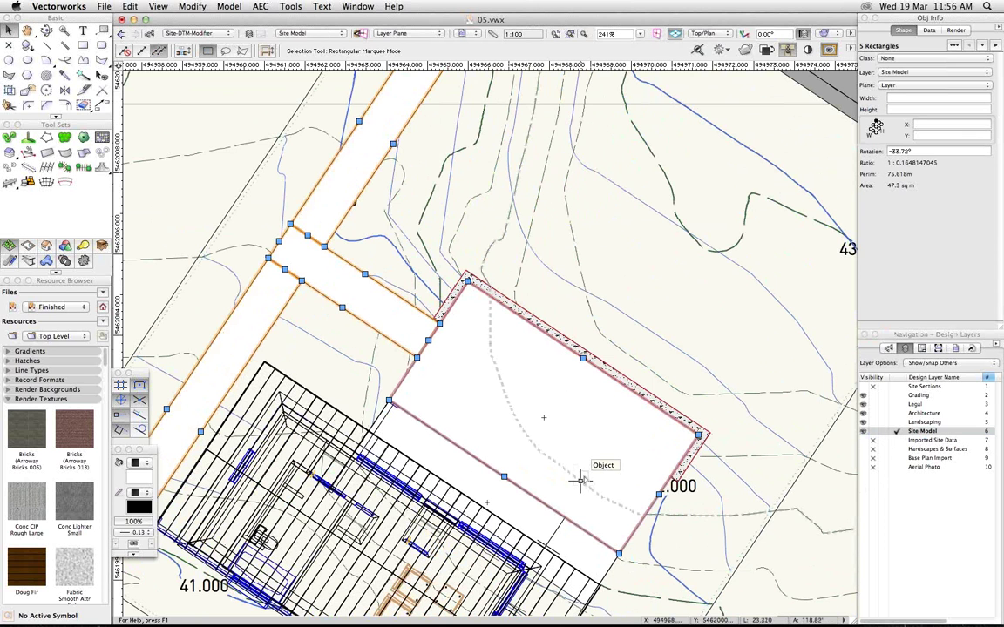
click(503, 500)
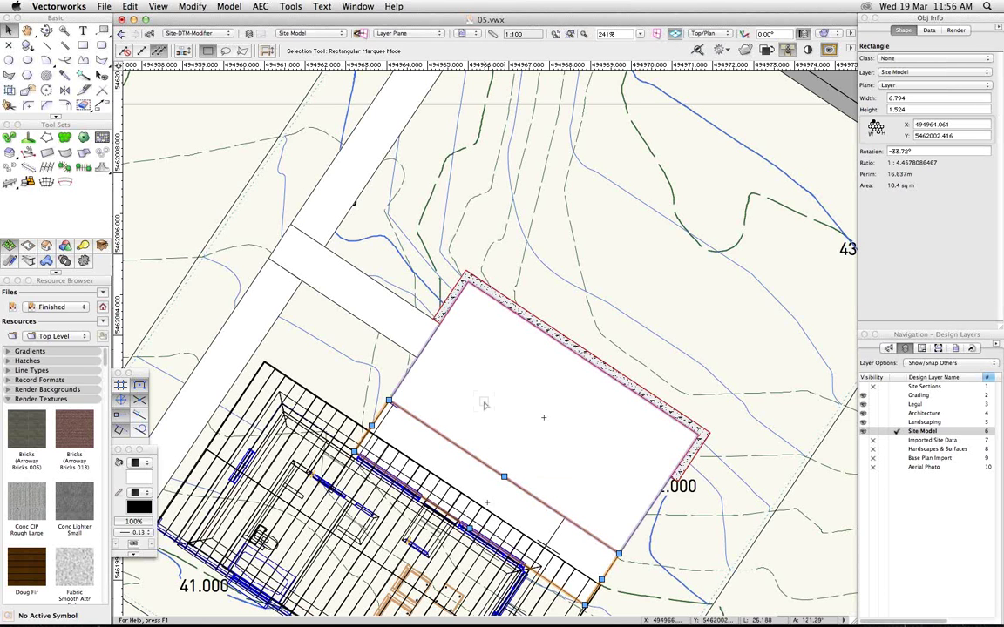
click(65, 105)
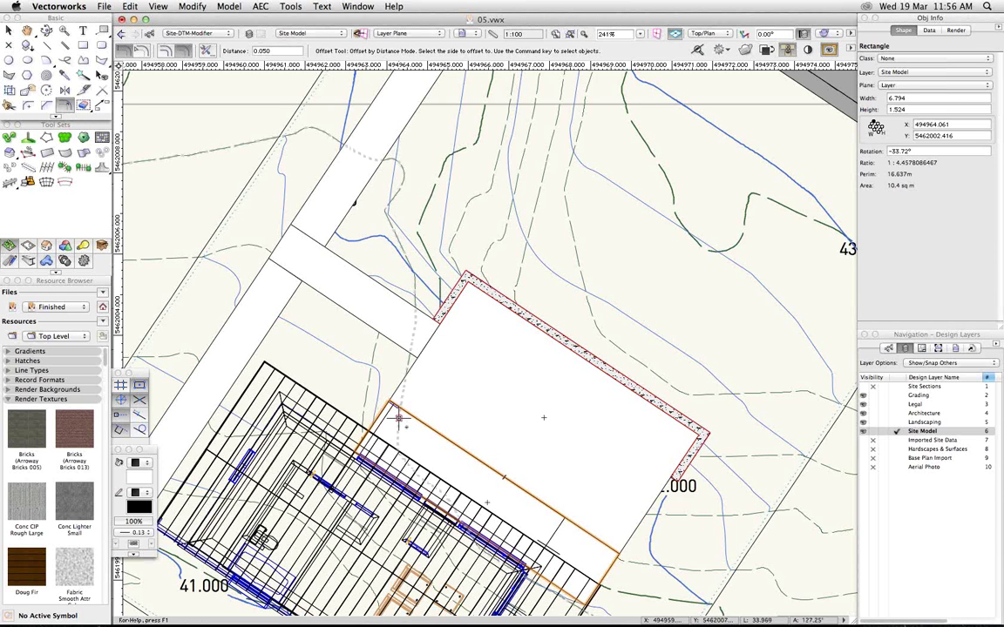
click(399, 427)
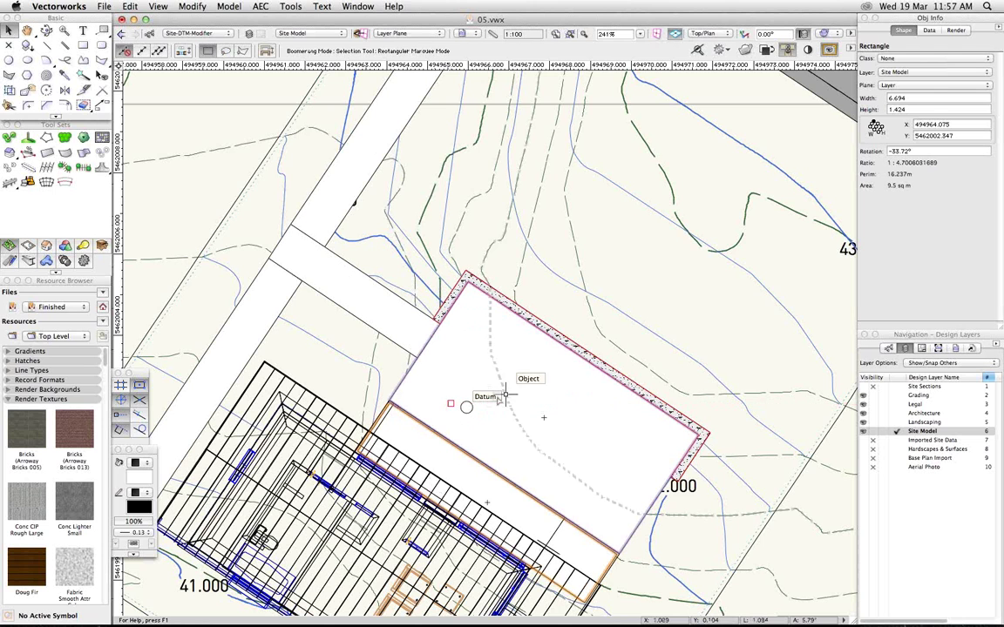
super+click(499, 401)
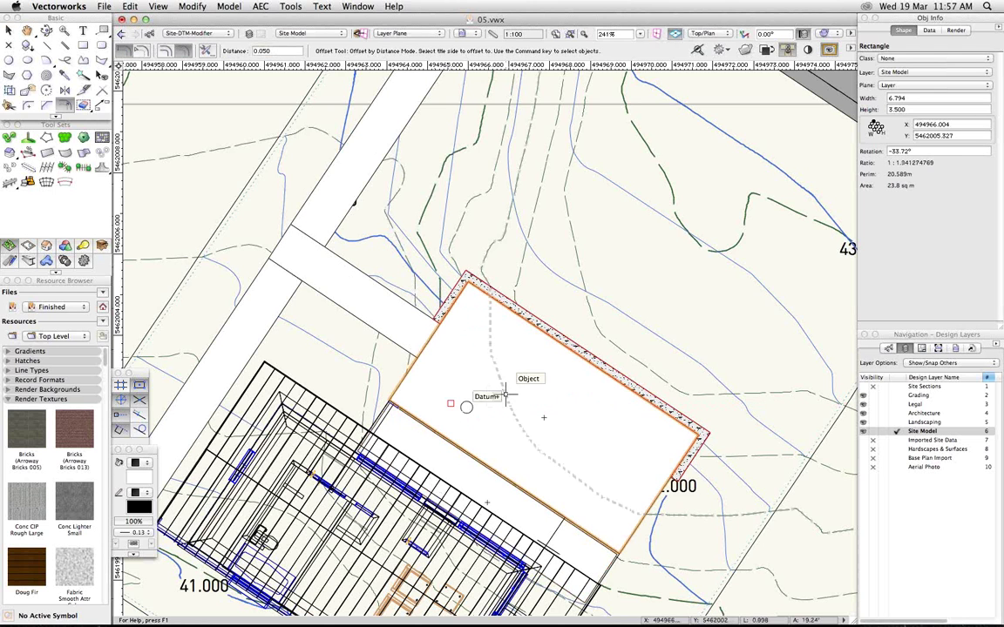
click(490, 412)
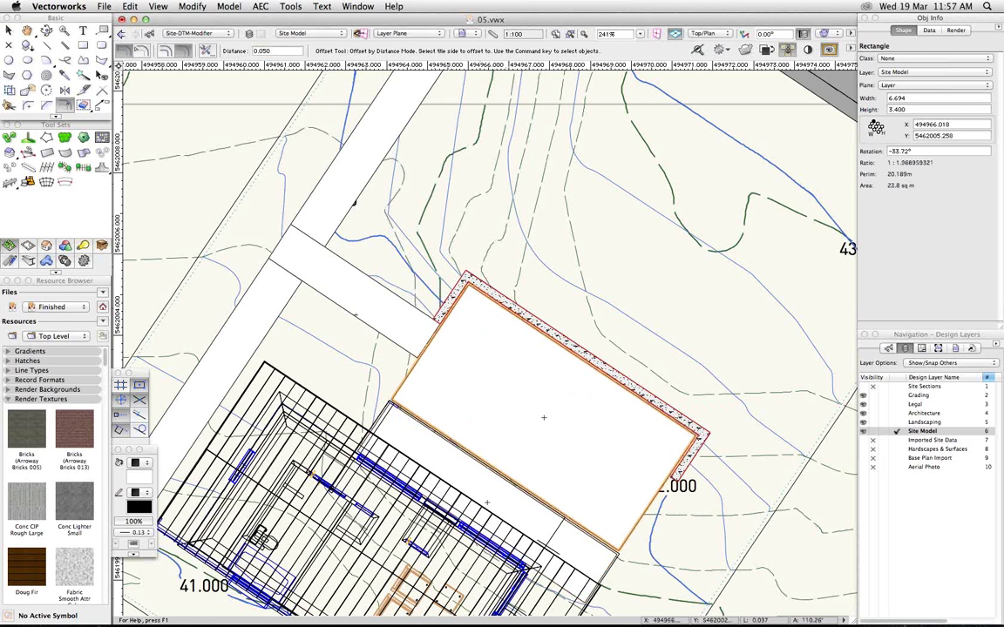
- Offset the connecting path rectangle and the three long side path rectangles inward by 0.050 m
super+click(352, 293)
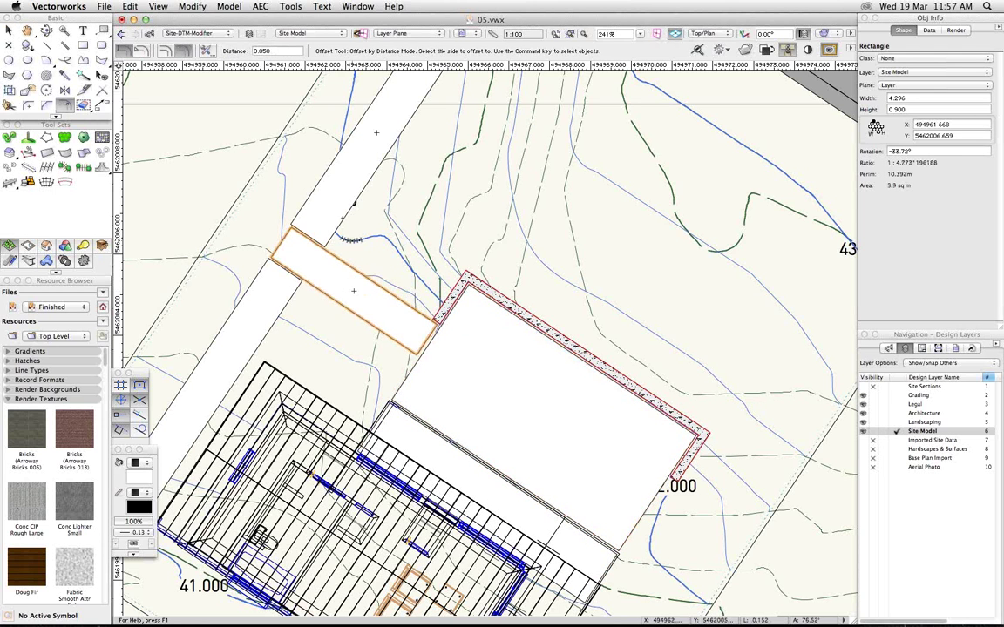
super+click(332, 208)
click(335, 207)
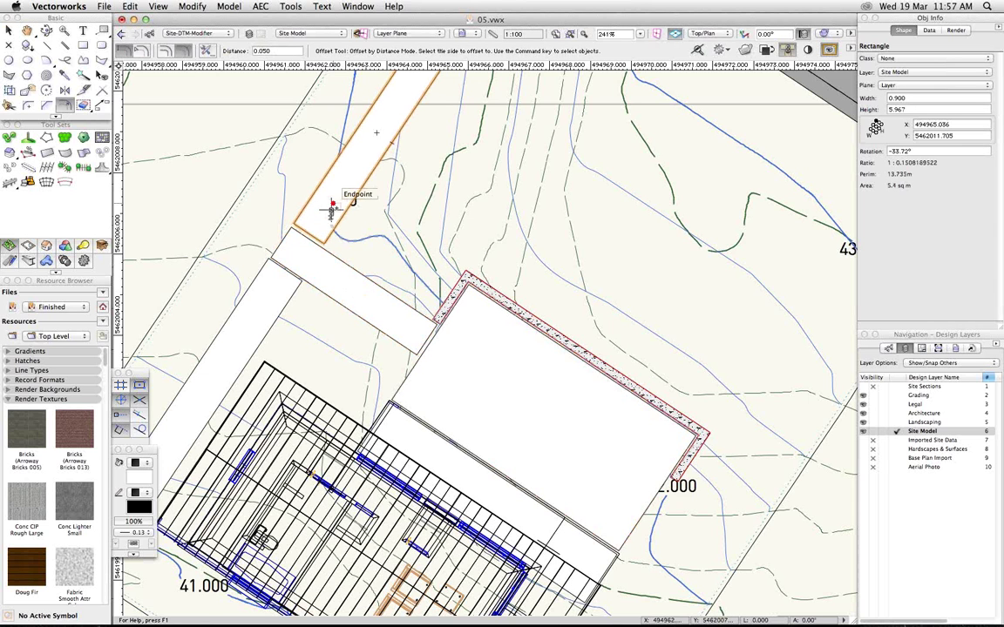
super+click(283, 293)
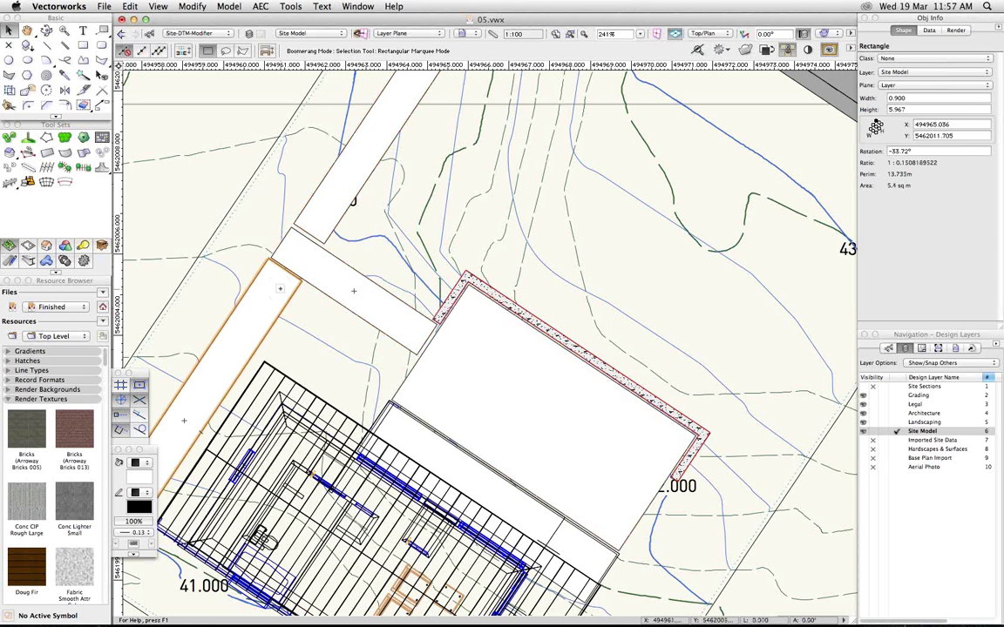
click(284, 291)
key(space)
mouse_move(390, 263)
mouse_down()
mouse_move(359, 319)
mouse_move(356, 509)
mouse_up()
super+click(427, 257)
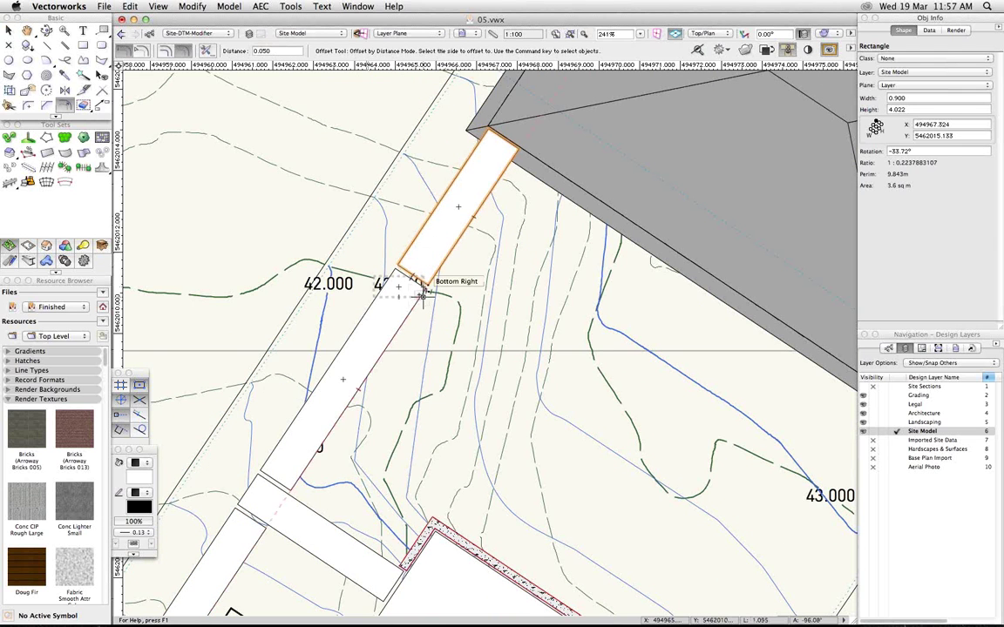
scroll(424, 279, up, 3)
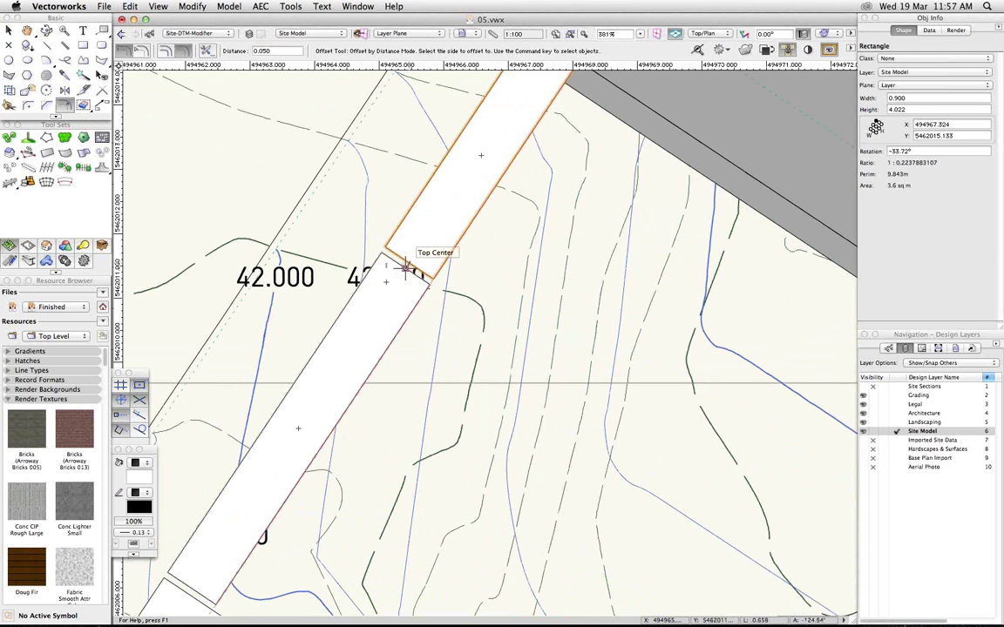
- Select the six inset rectangles together: the narrow strip beside the house, the patio, the connecting path and the three long side paths
scroll(518, 401, down, 4)
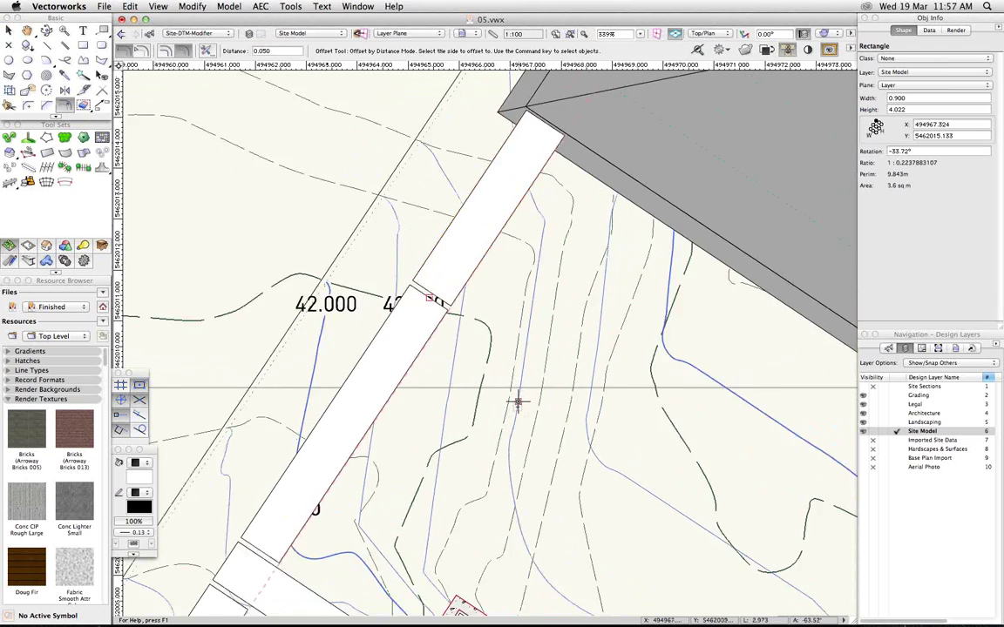
mouse_move(578, 486)
middle_down()
mouse_move(582, 409)
mouse_move(577, 421)
middle_up()
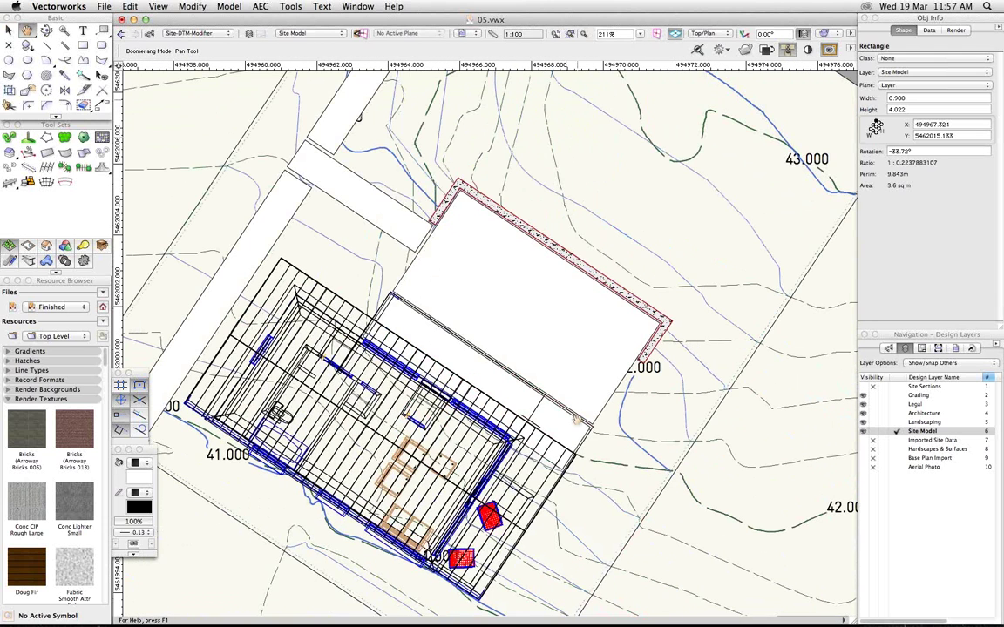
key(minus)
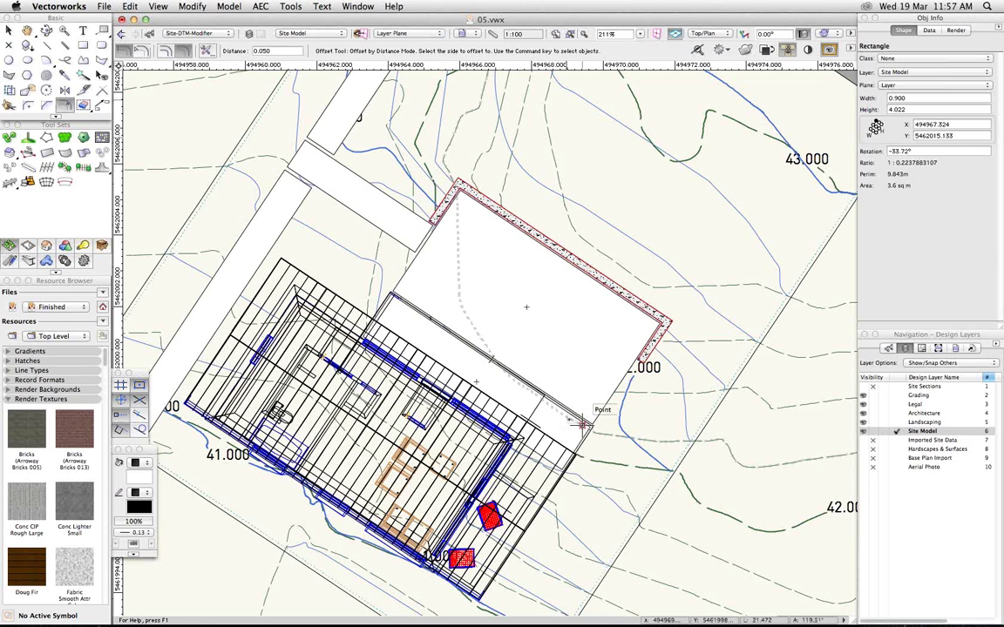
click(503, 394)
key(x)
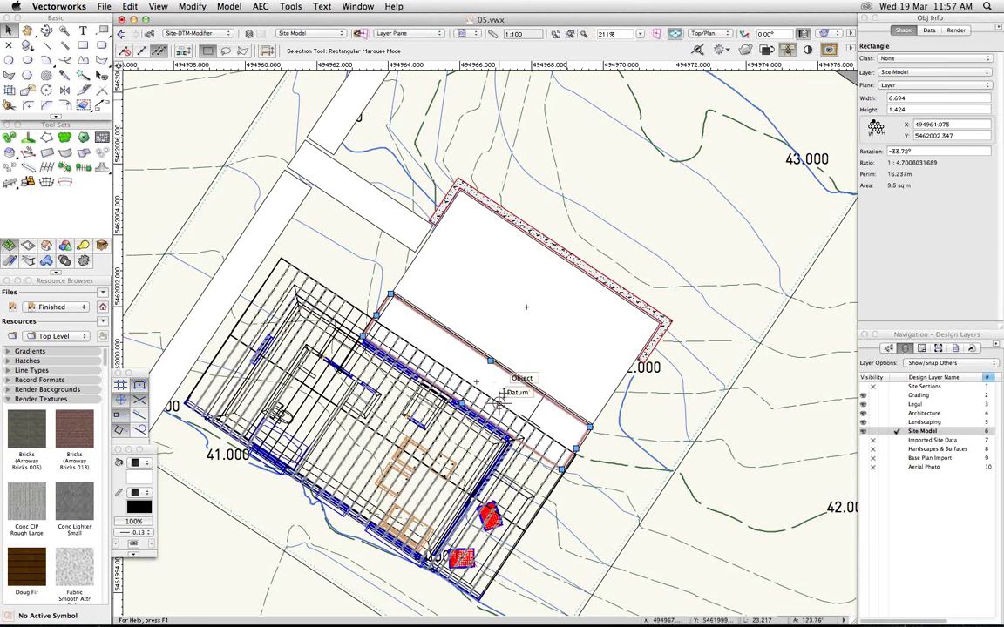
click(460, 334)
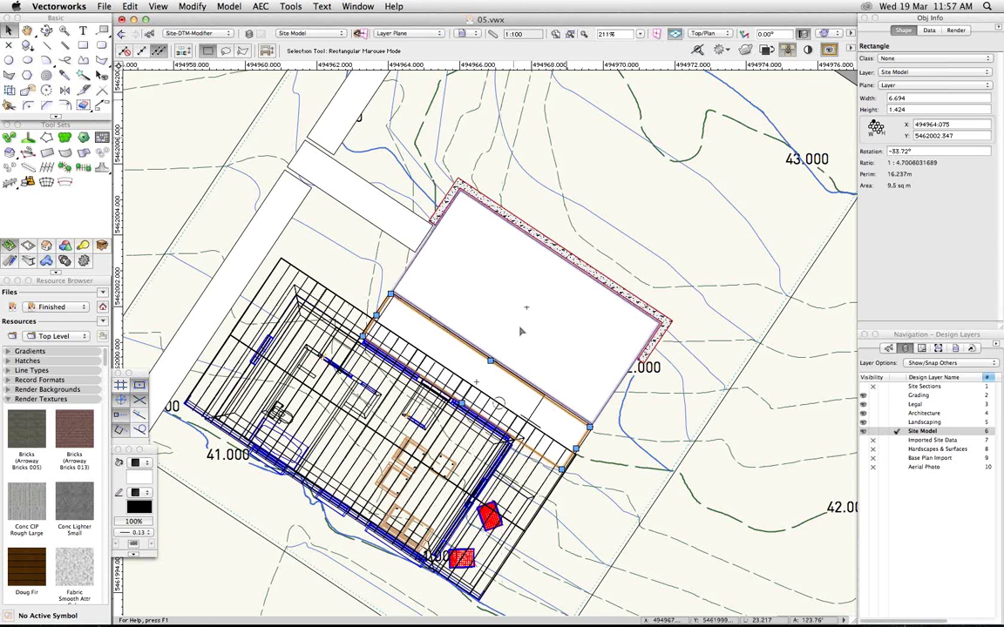
click(367, 216)
key(h)
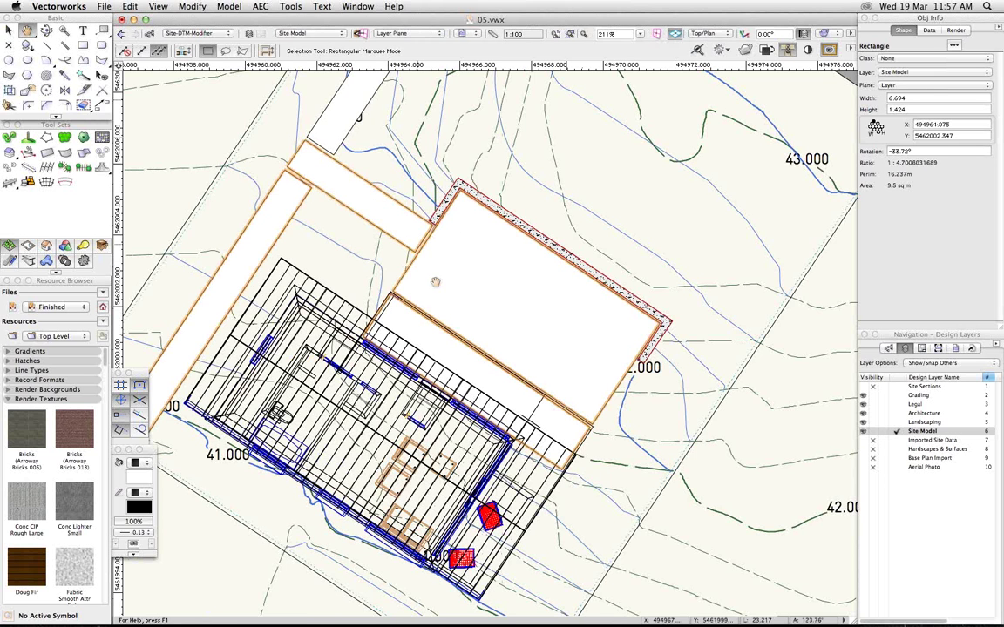
drag(435, 281, 474, 464)
key(x)
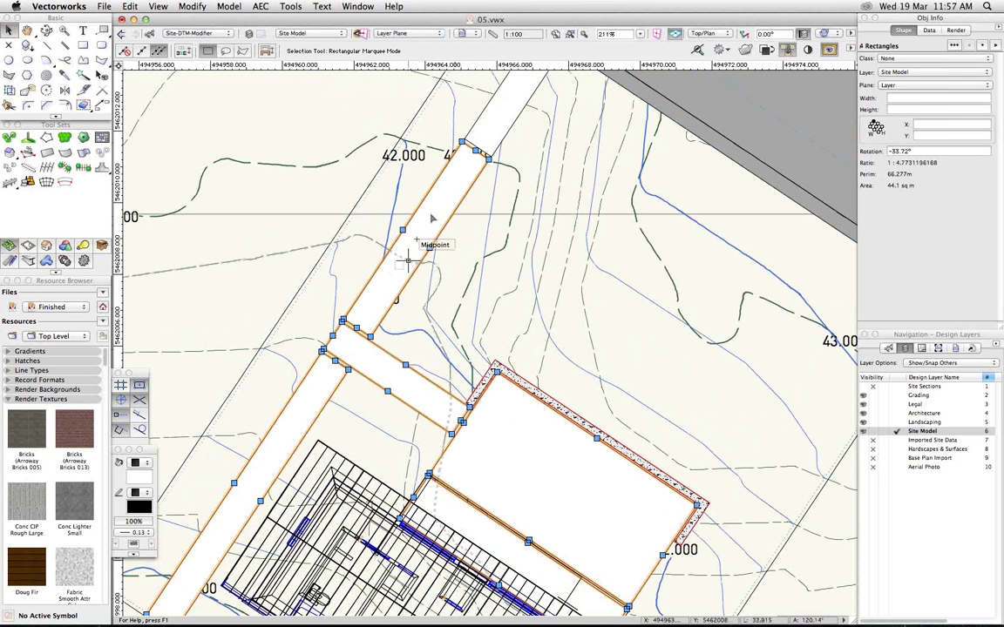
shift+click(483, 113)
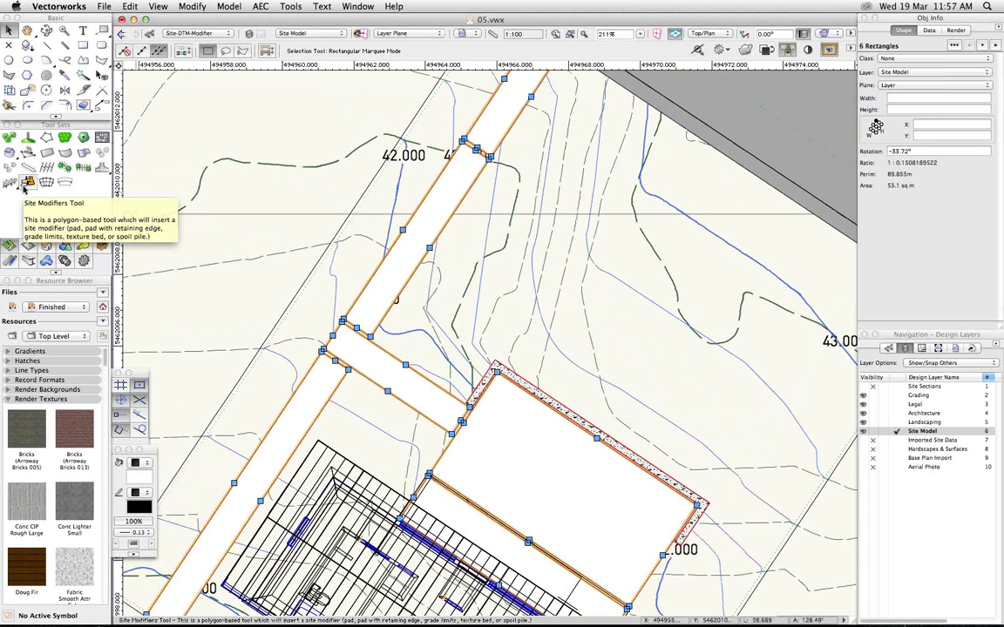
- Create Site Modifier objects from the six selected rectangles, showing the properties dialog and deleting the source shapes
click(292, 8)
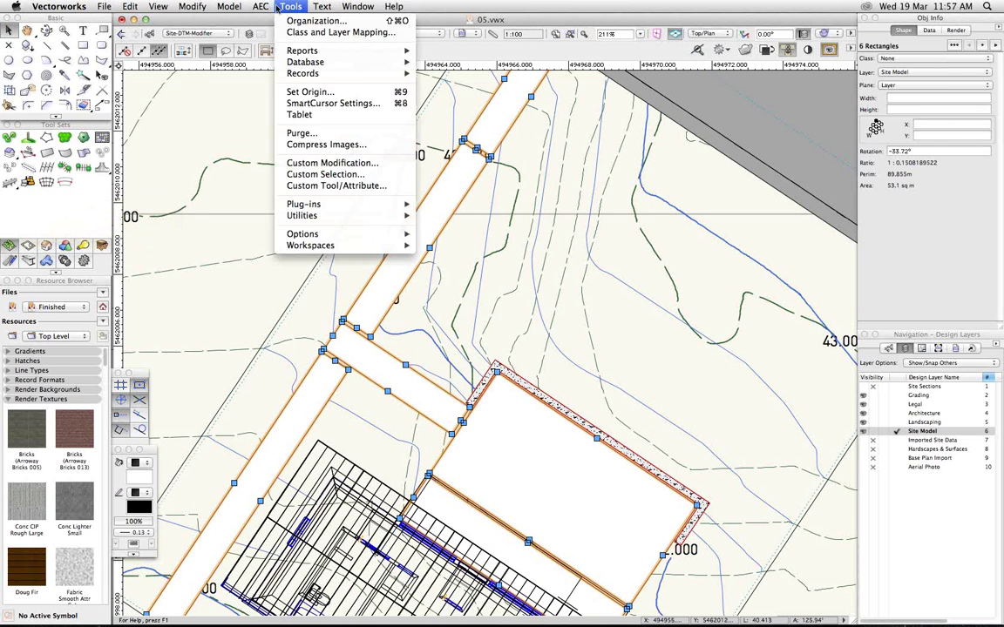
mouse_move(260, 7)
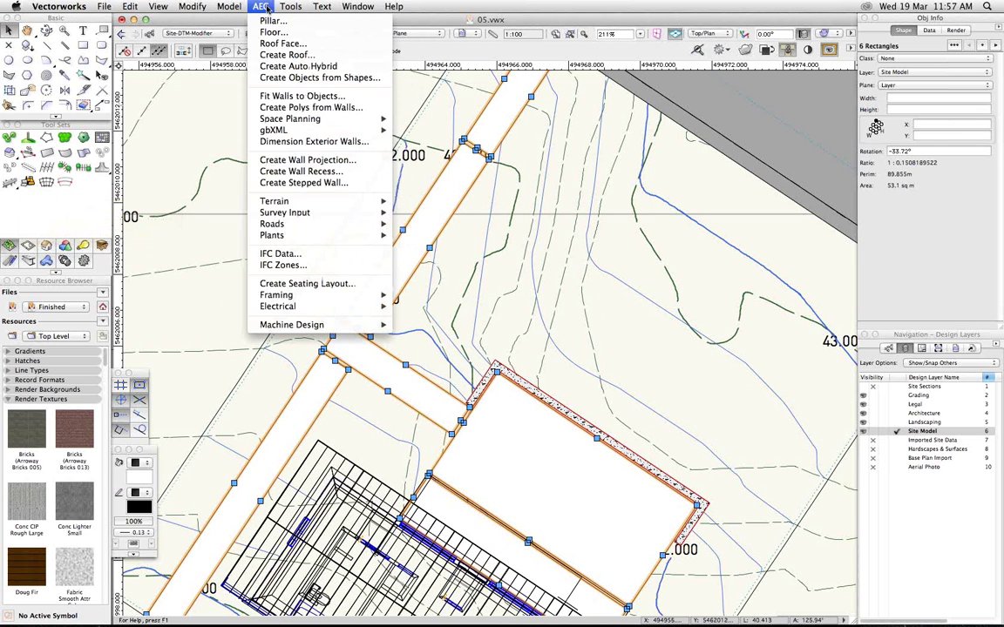
click(268, 80)
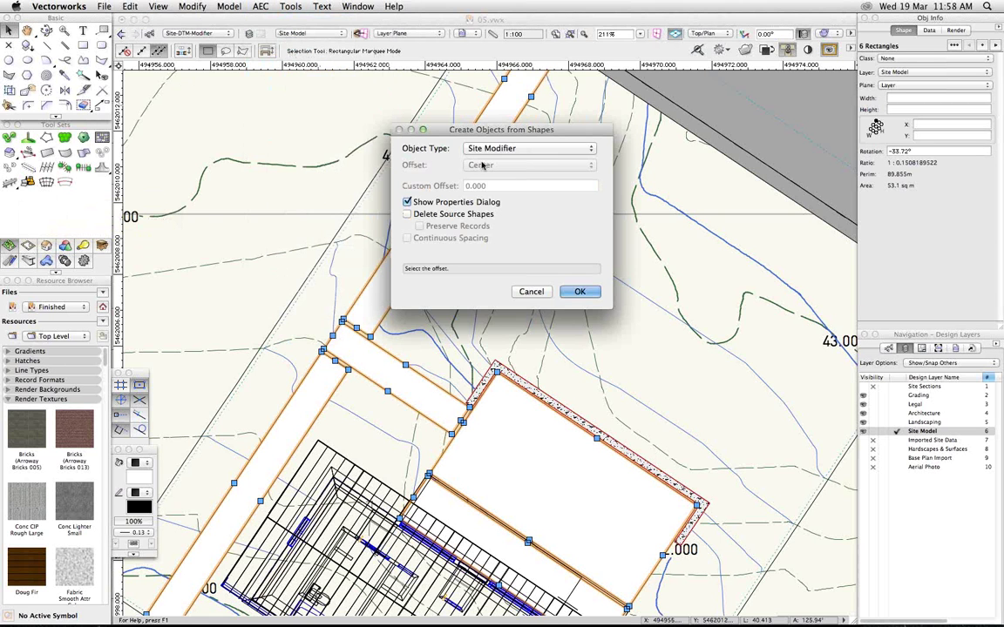
click(553, 153)
scroll(558, 174, up, 3)
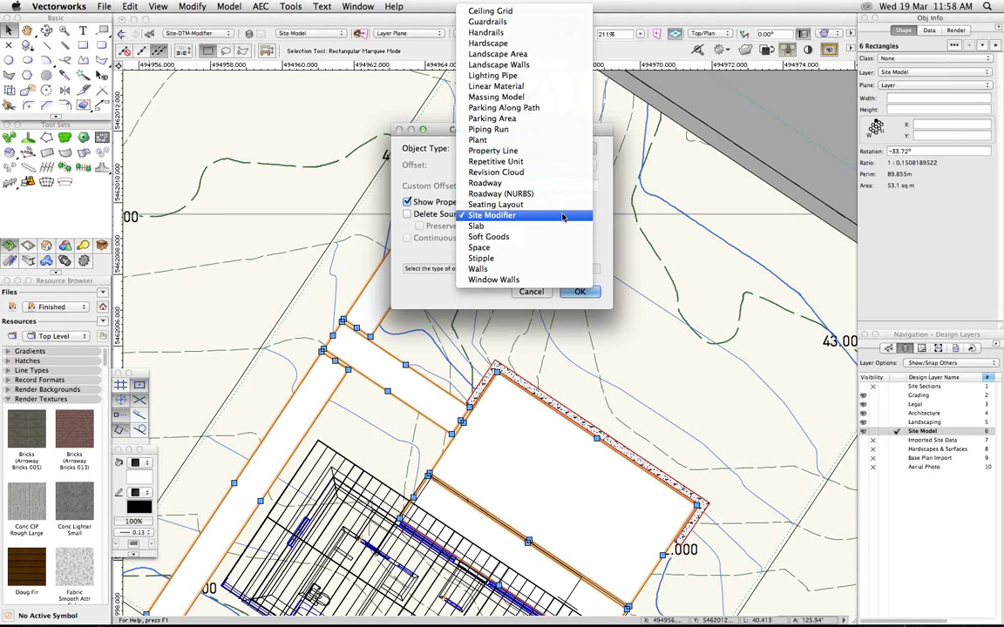
click(562, 216)
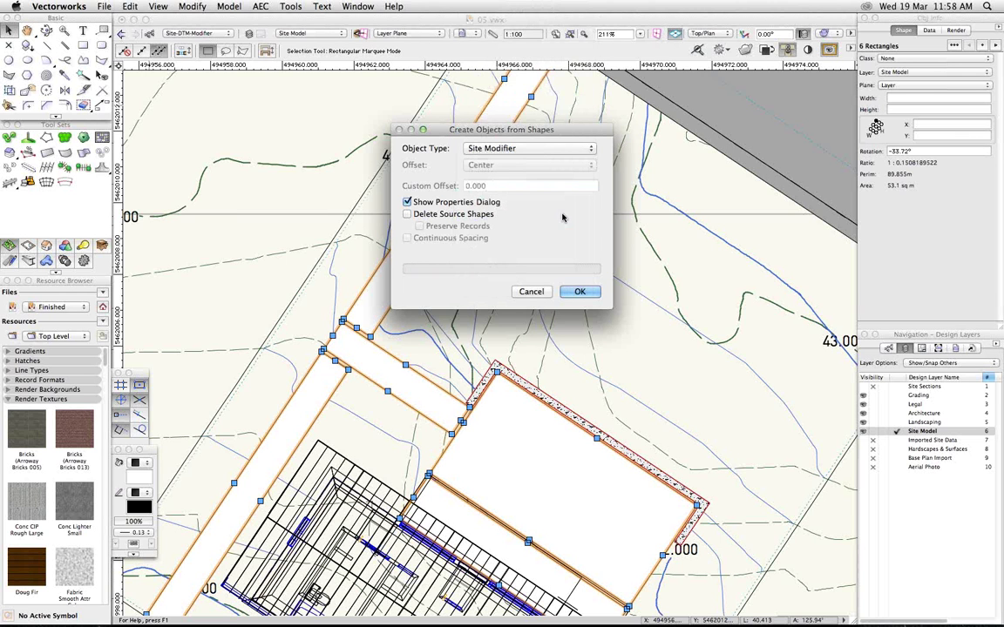
click(479, 216)
click(579, 291)
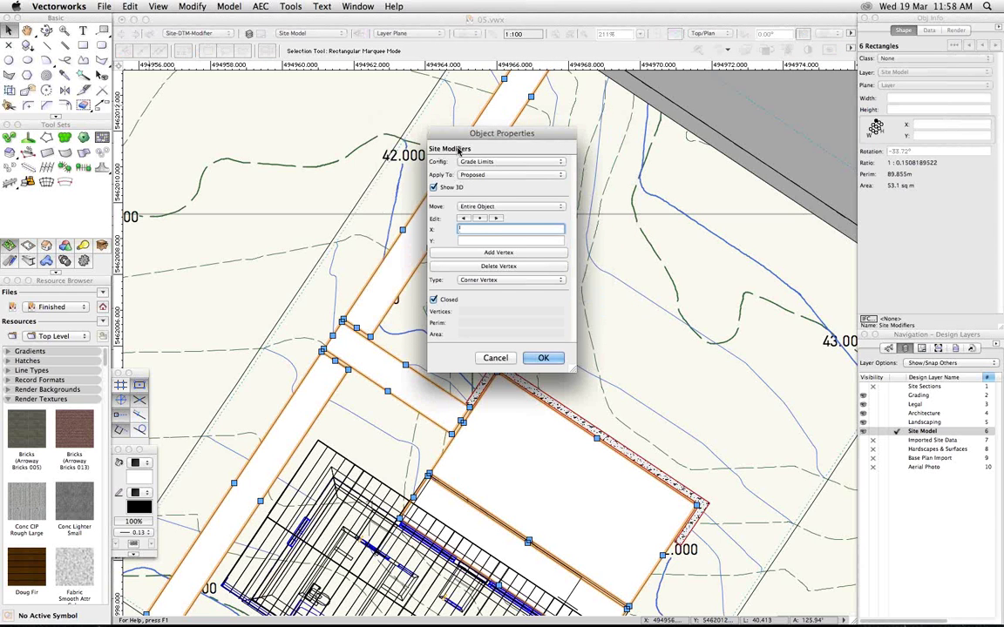
- Set the new site modifiers' configuration to Pad and accept their properties
click(516, 163)
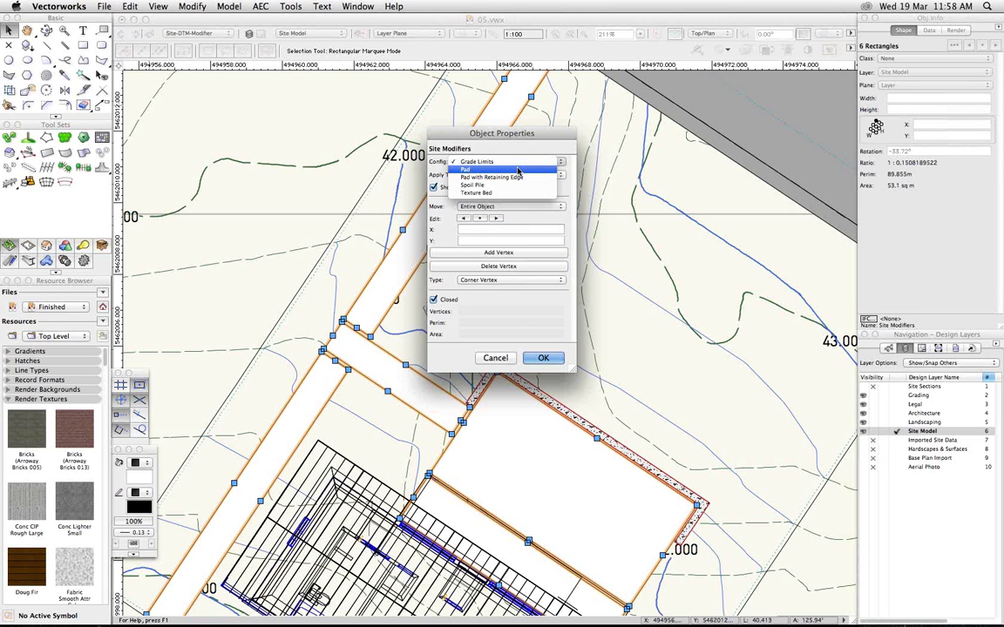
click(518, 171)
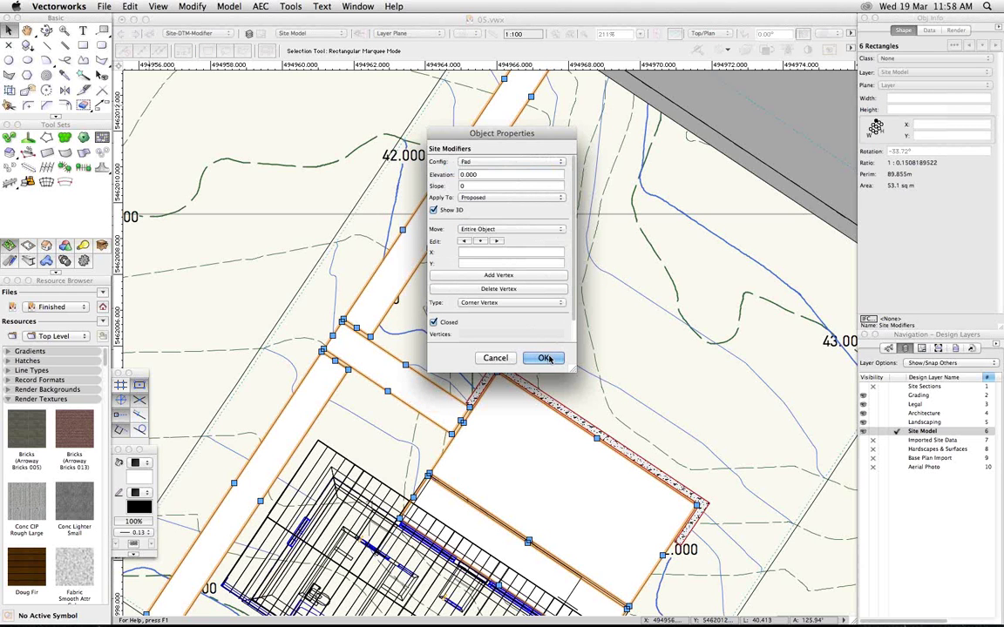
click(550, 358)
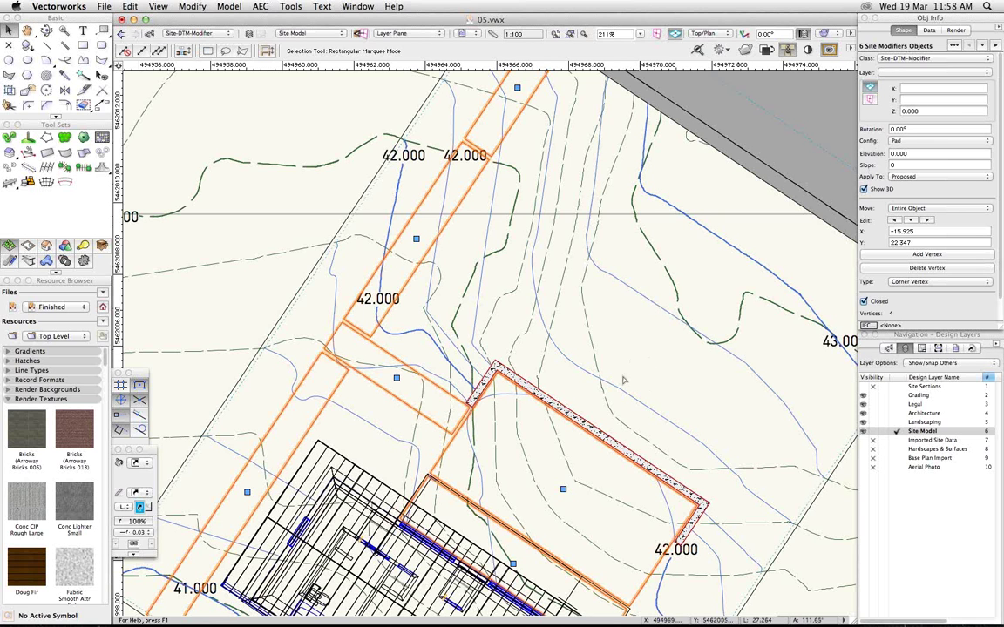
click(444, 455)
click(444, 454)
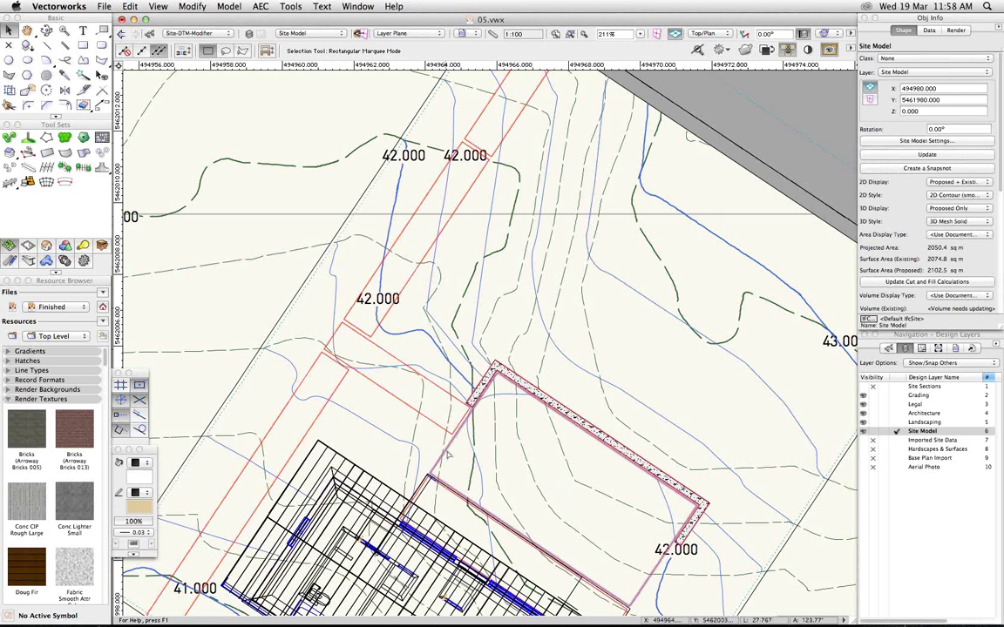
shift+click(436, 416)
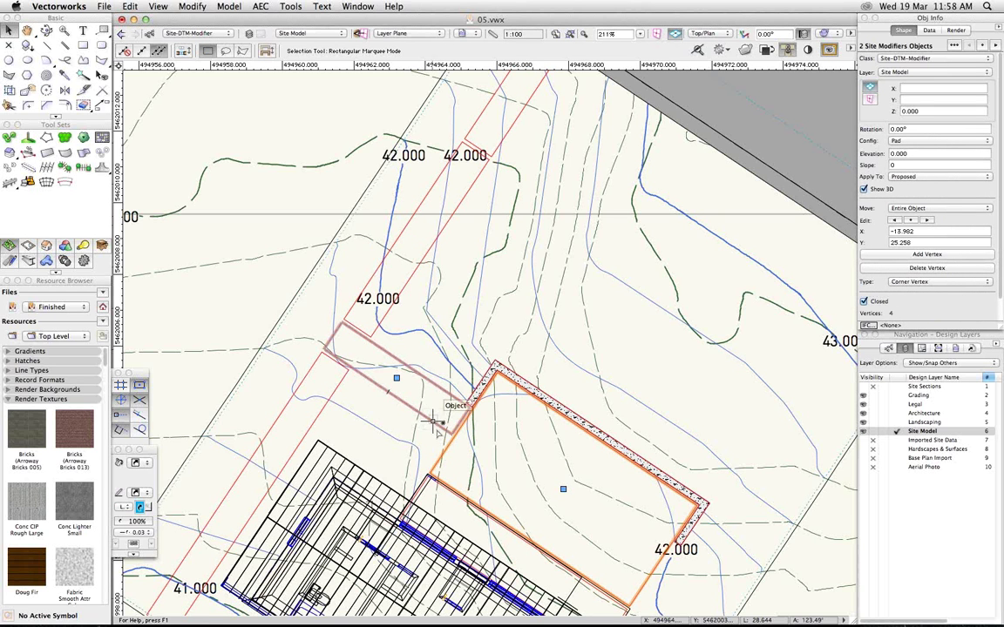
- Give the narrow strip pad beside the house an elevation of 41.8 and a slope of 2 defined as Percent
scroll(523, 542, up, 3)
click(499, 558)
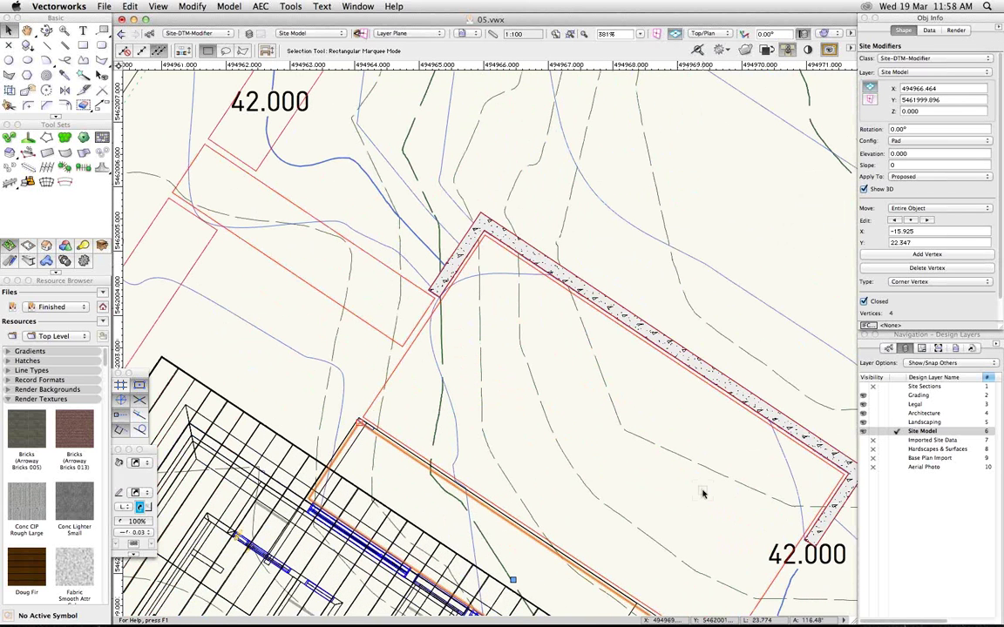
click(915, 155)
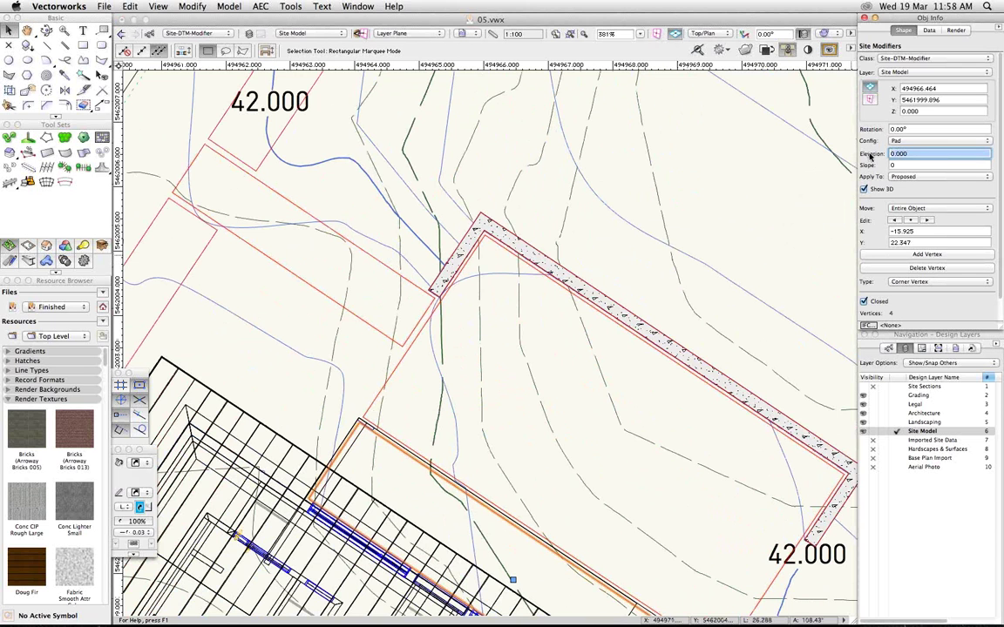
text(41.8)
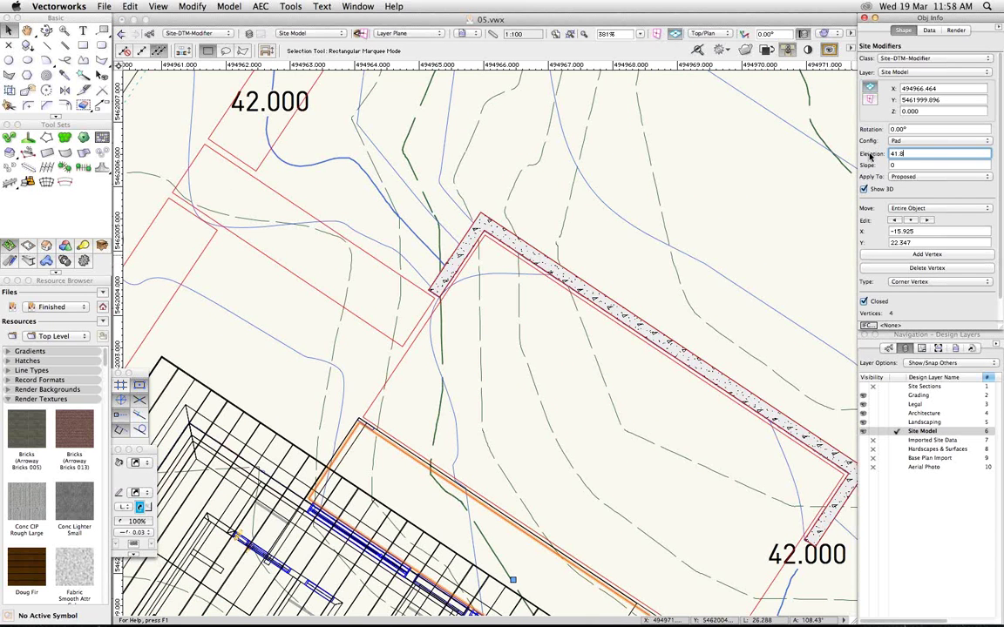
key(Return)
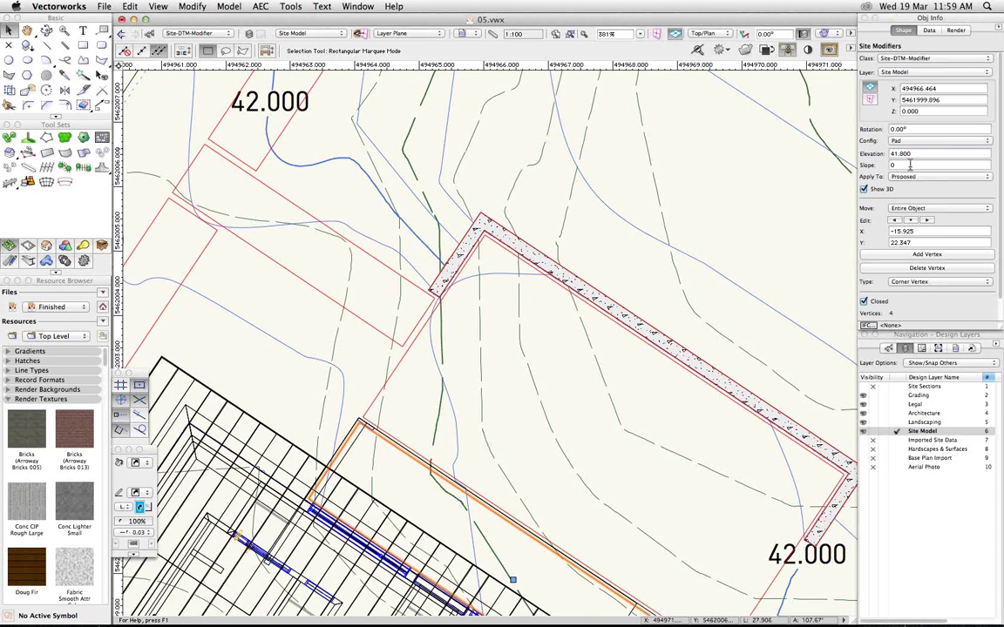
click(882, 165)
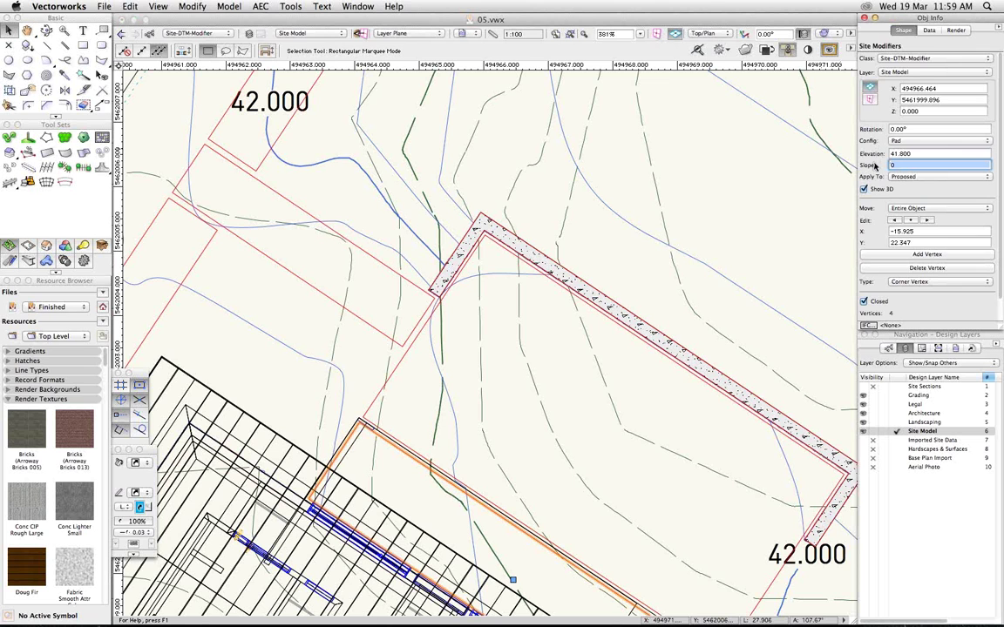
text(2)
key(Tab)
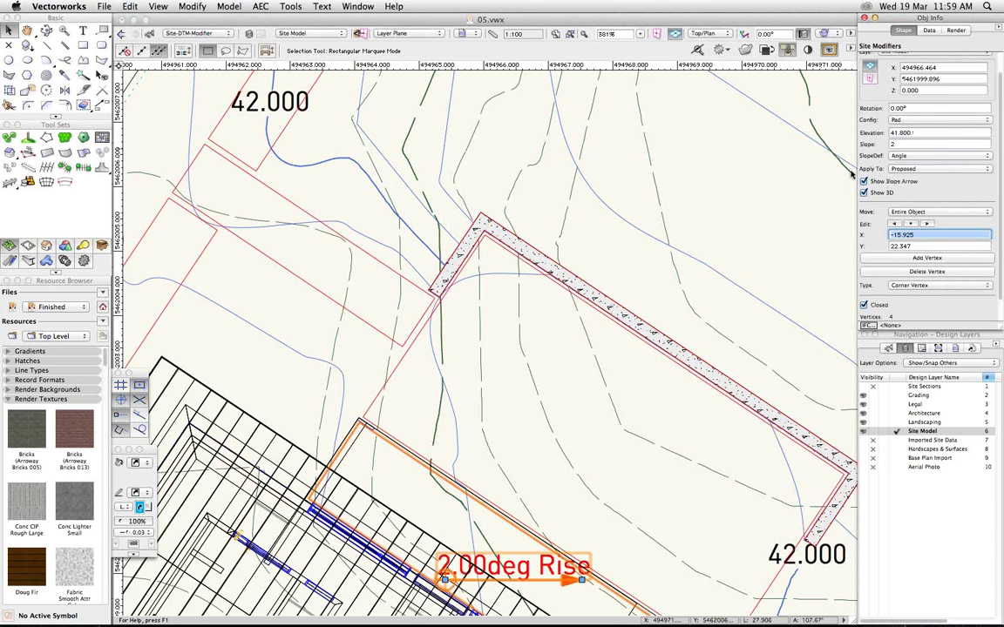
click(903, 157)
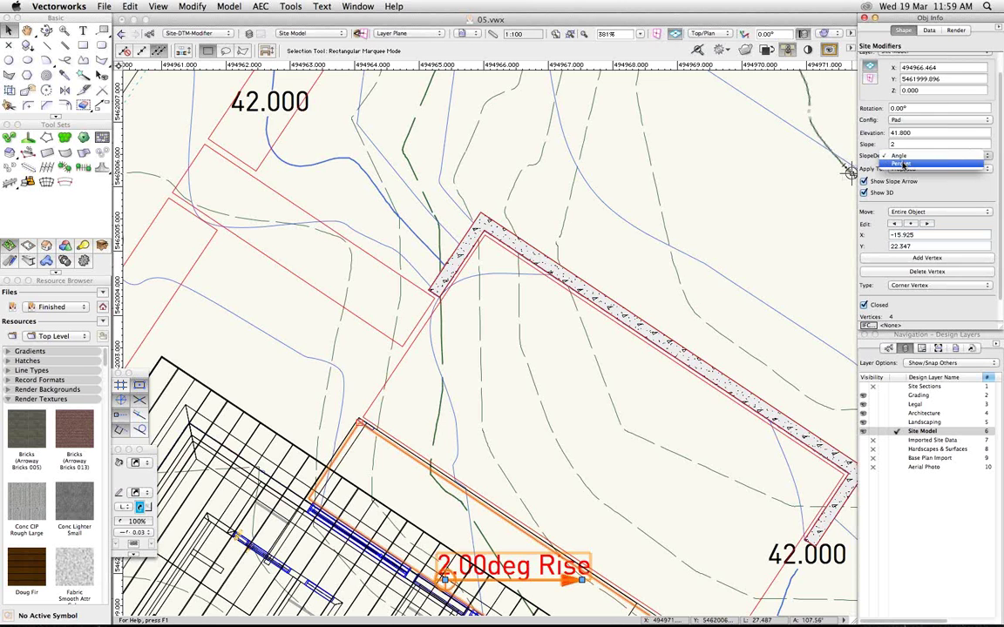
click(902, 164)
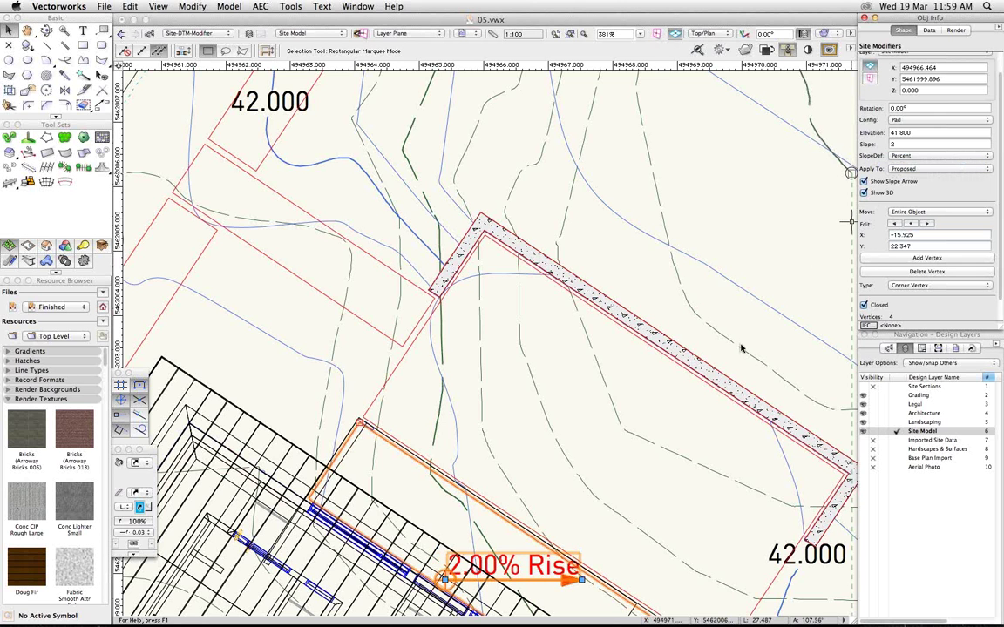
- Reposition the strip pad's slope arrow to start on its patio-side edge and point perpendicularly toward the house wall
click(593, 495)
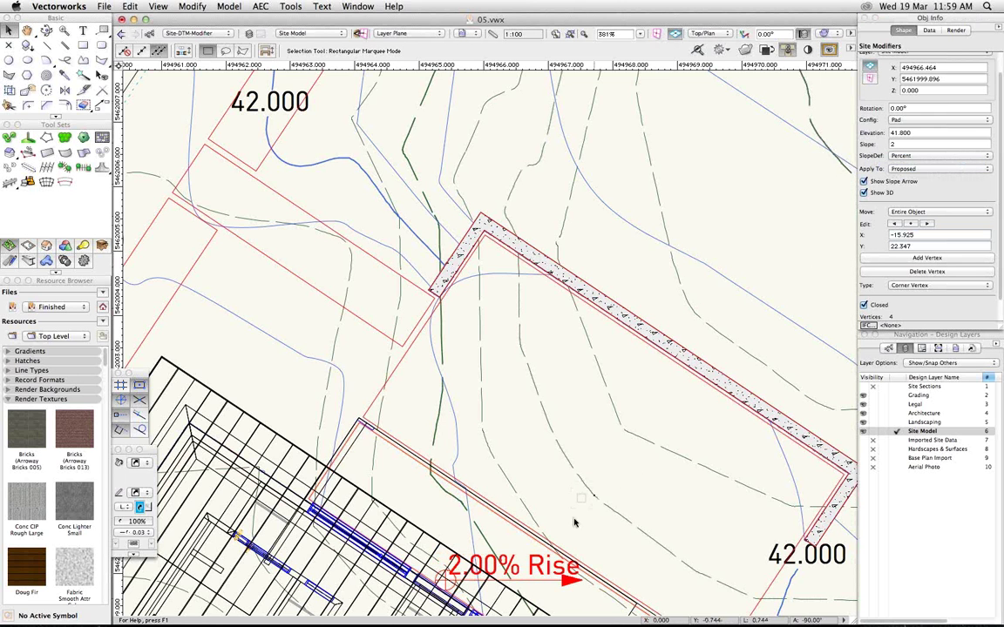
key(space)
drag(620, 417, 675, 318)
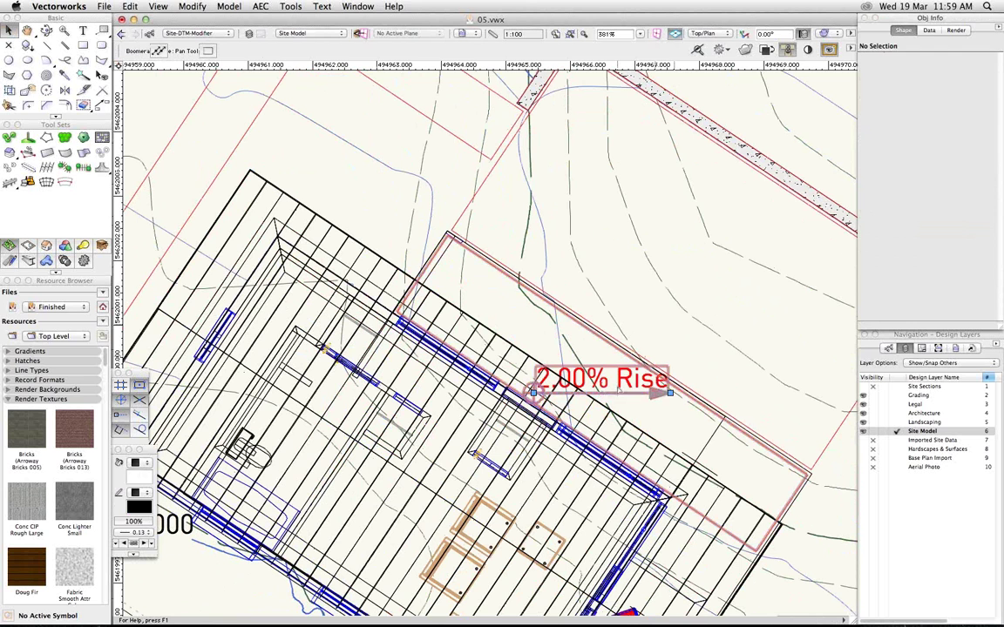
click(618, 394)
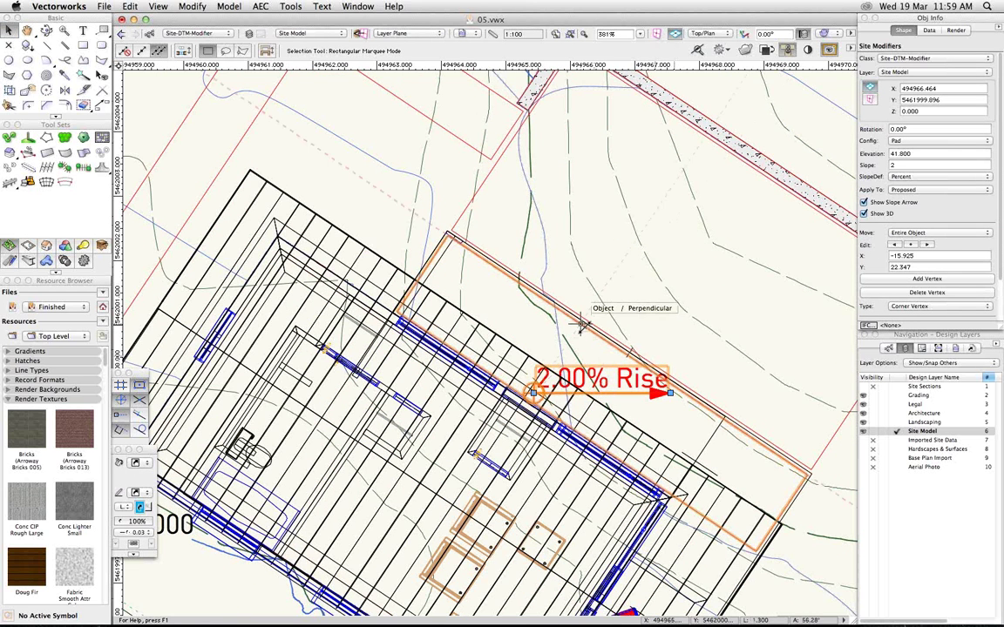
drag(584, 329, 670, 394)
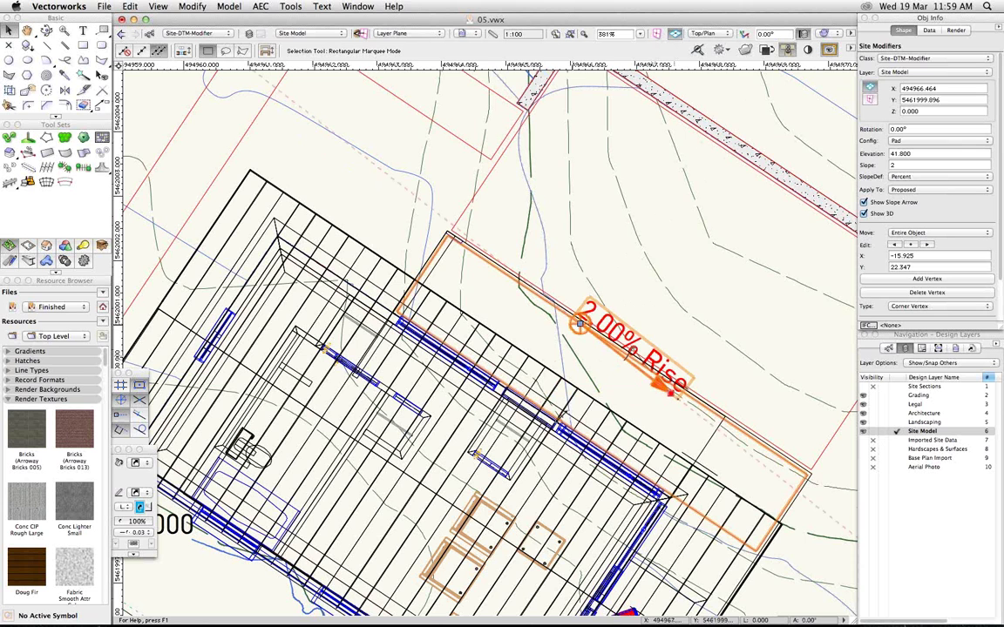
click(531, 403)
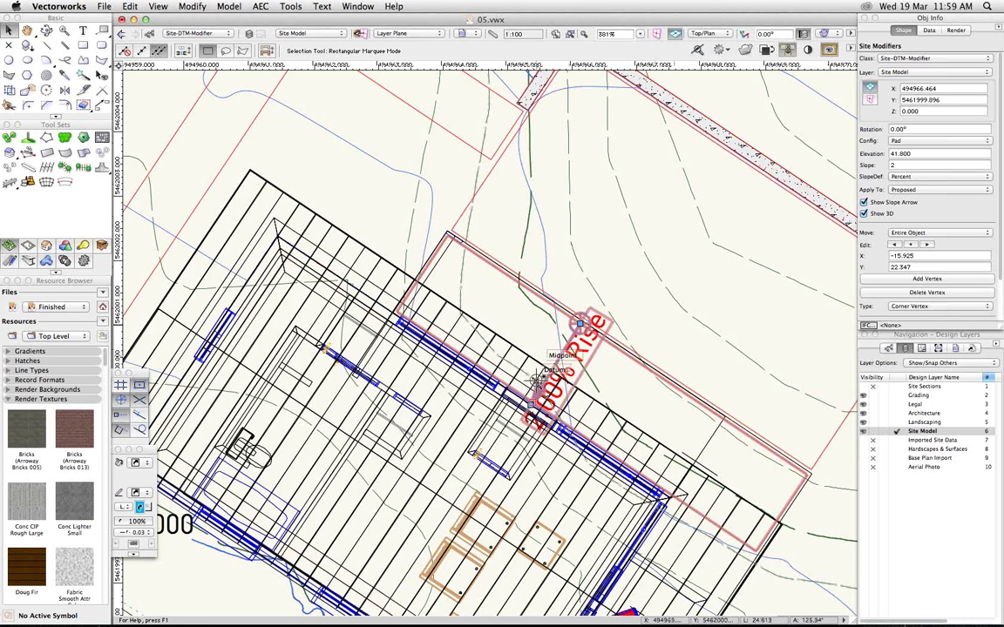
click(538, 376)
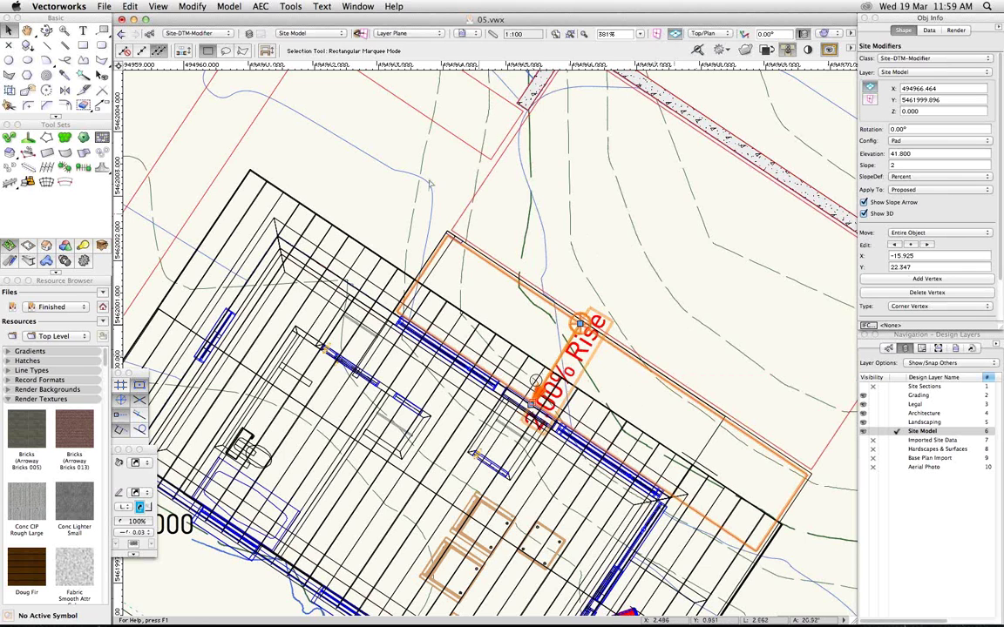
- Set the elevation of the two patio pads adjoining the house's narrow strip pad to 41.8
click(476, 183)
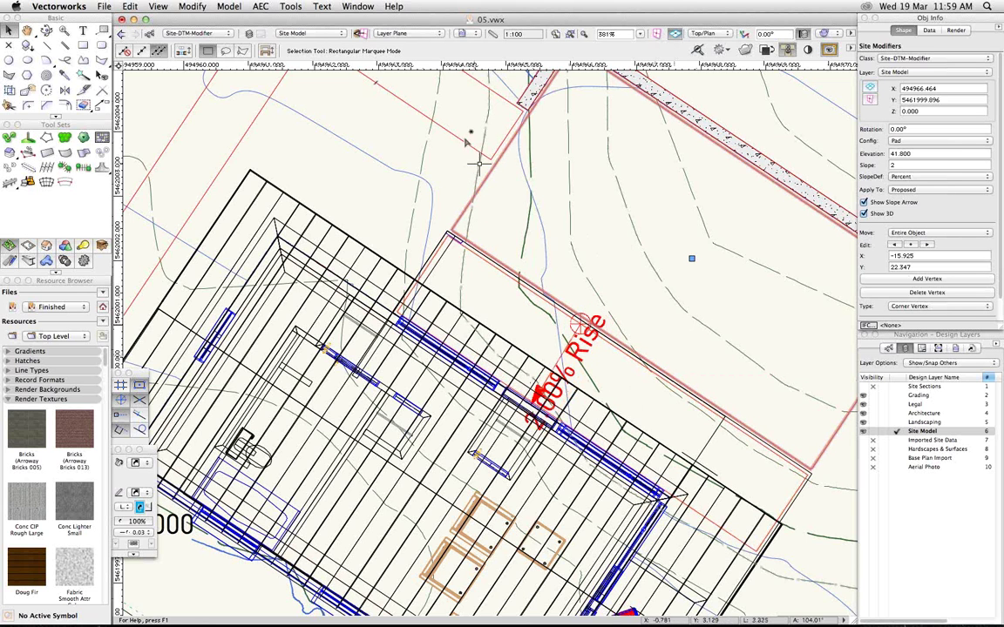
click(923, 152)
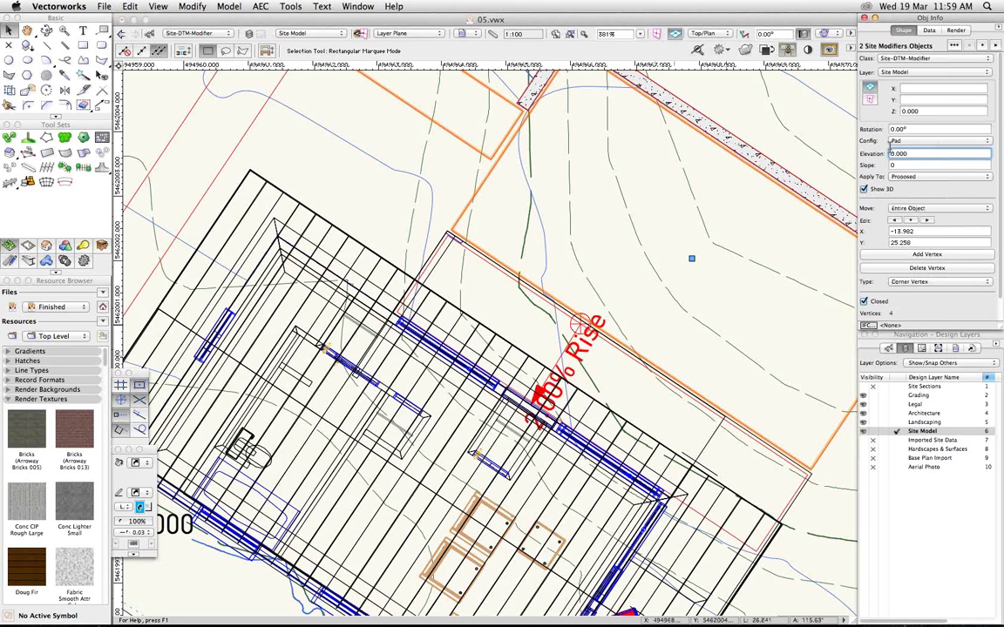
drag(913, 152, 858, 152)
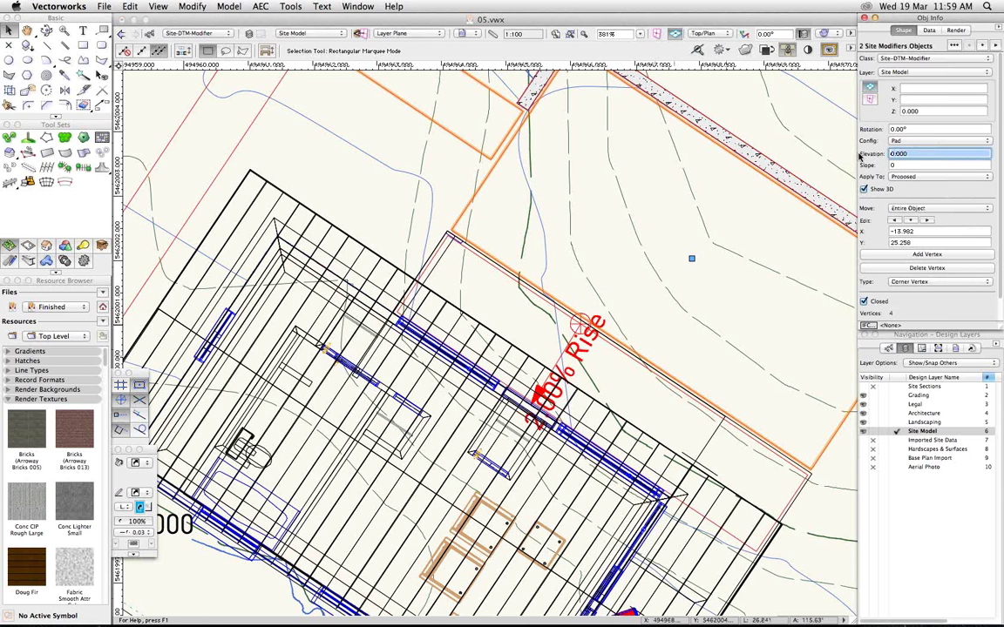
text(41'8)
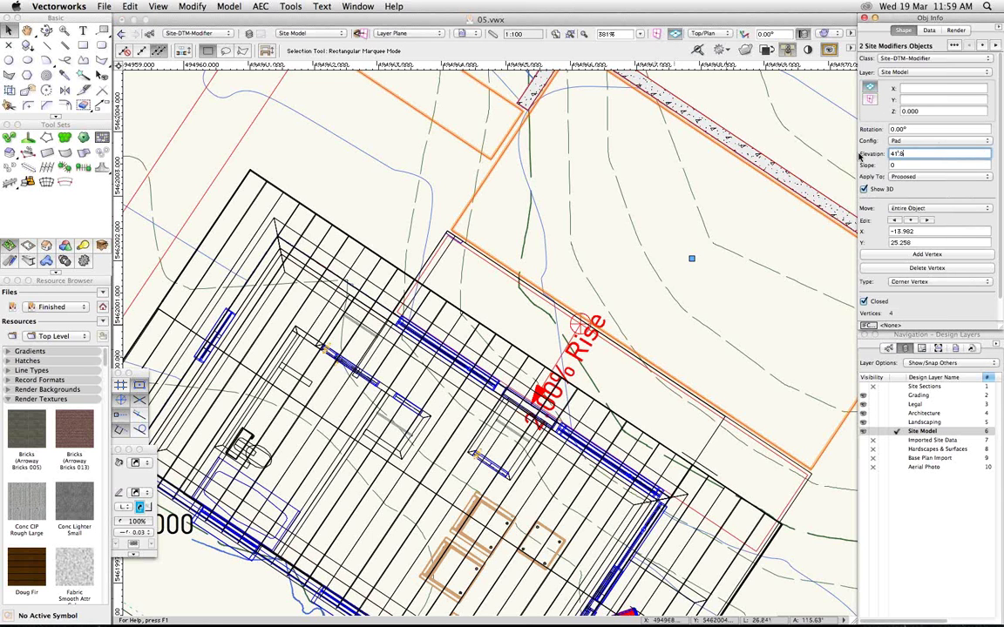
key(Return)
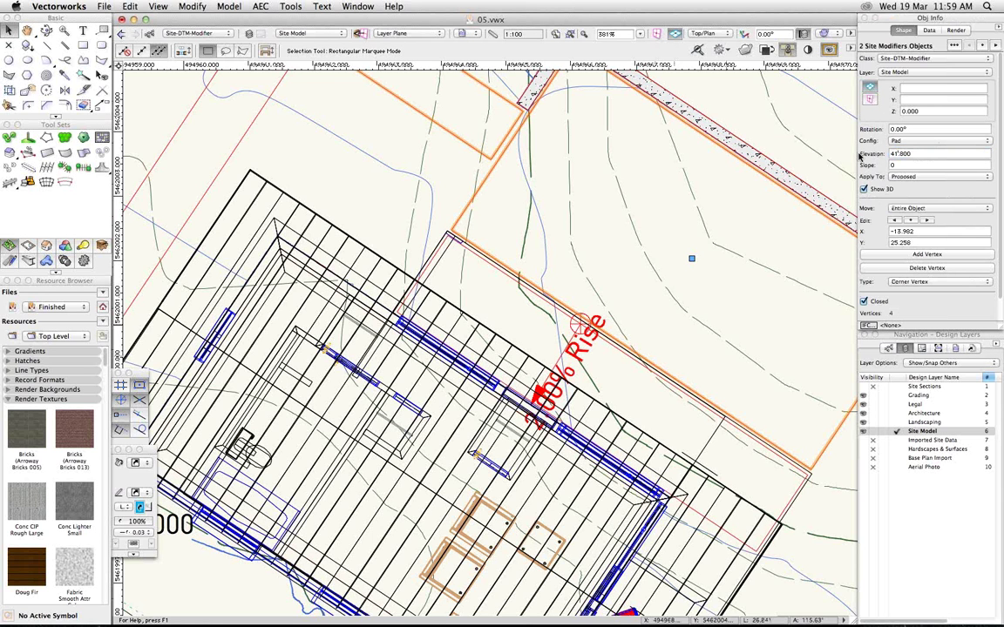
click(472, 176)
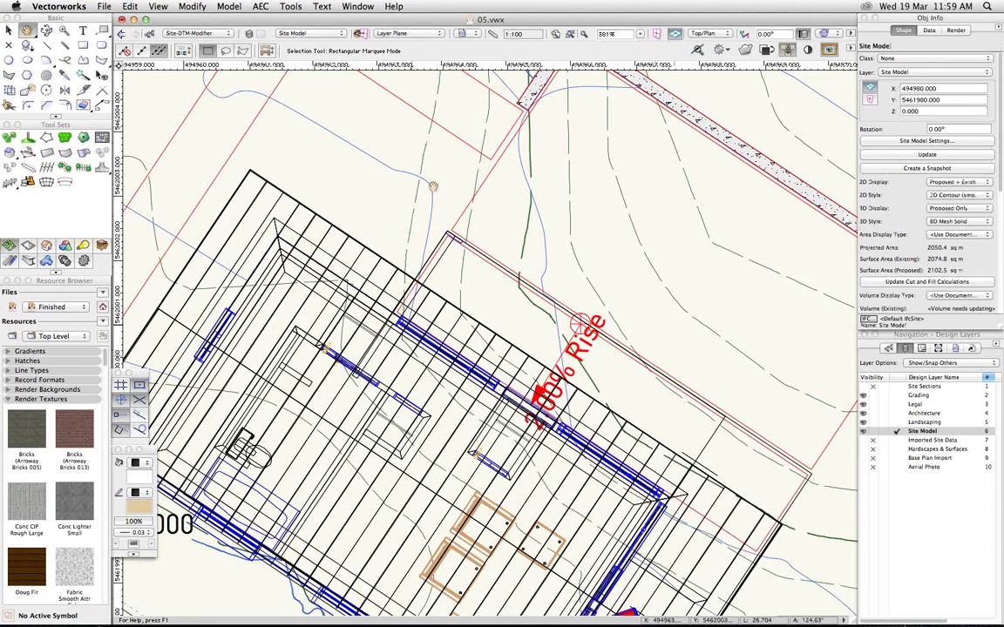
- Set the elevation of the short path pad that runs under the grey building's edge to 42.5
mouse_move(414, 164)
mouse_down()
mouse_move(482, 405)
mouse_move(493, 527)
mouse_up()
mouse_move(641, 212)
mouse_down()
mouse_move(577, 311)
mouse_move(513, 506)
mouse_up()
click(545, 252)
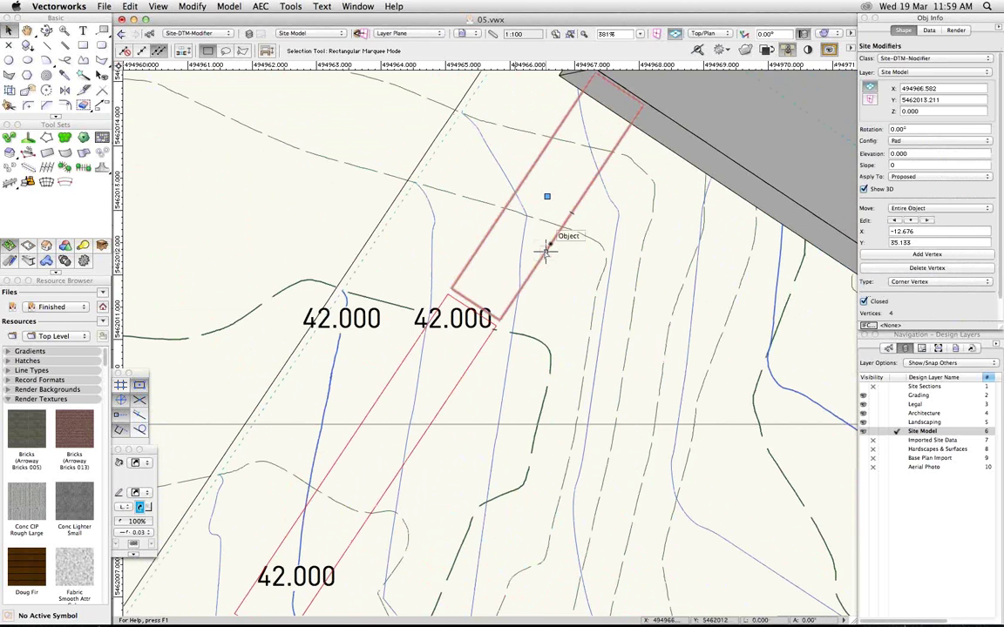
click(913, 155)
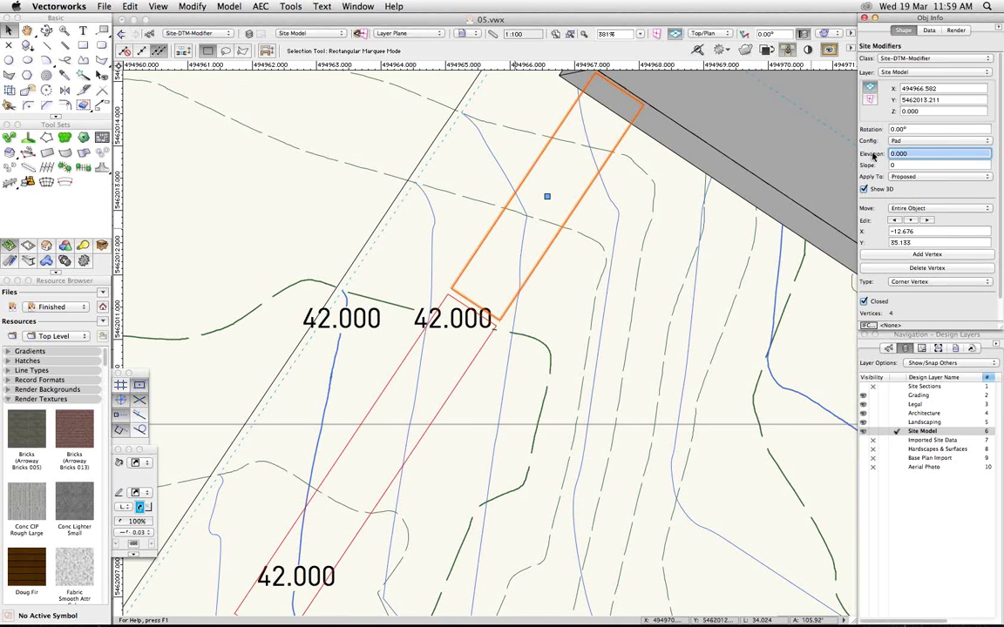
text(42.5)
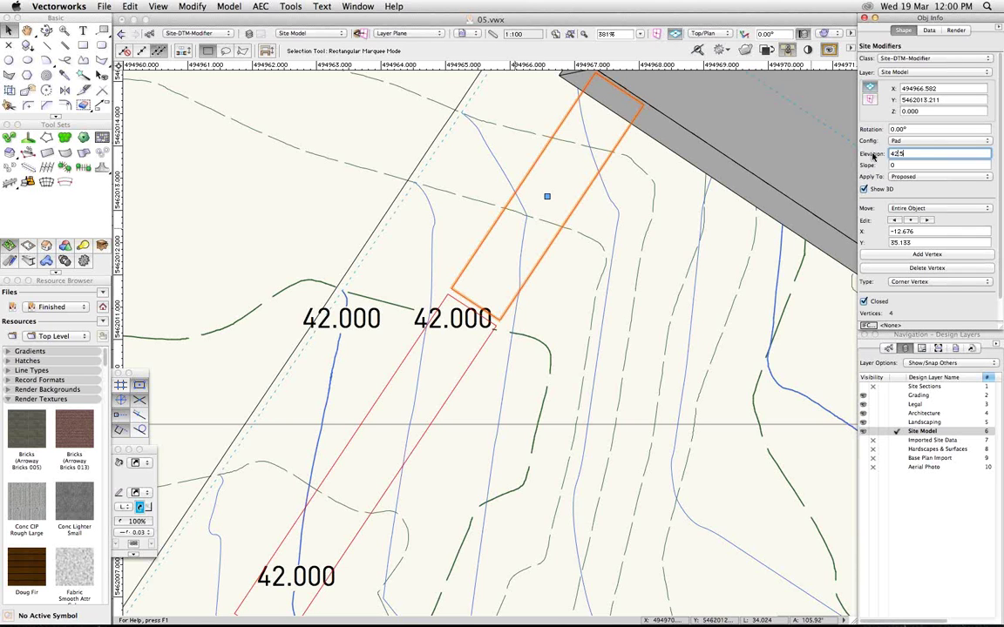
key(Tab)
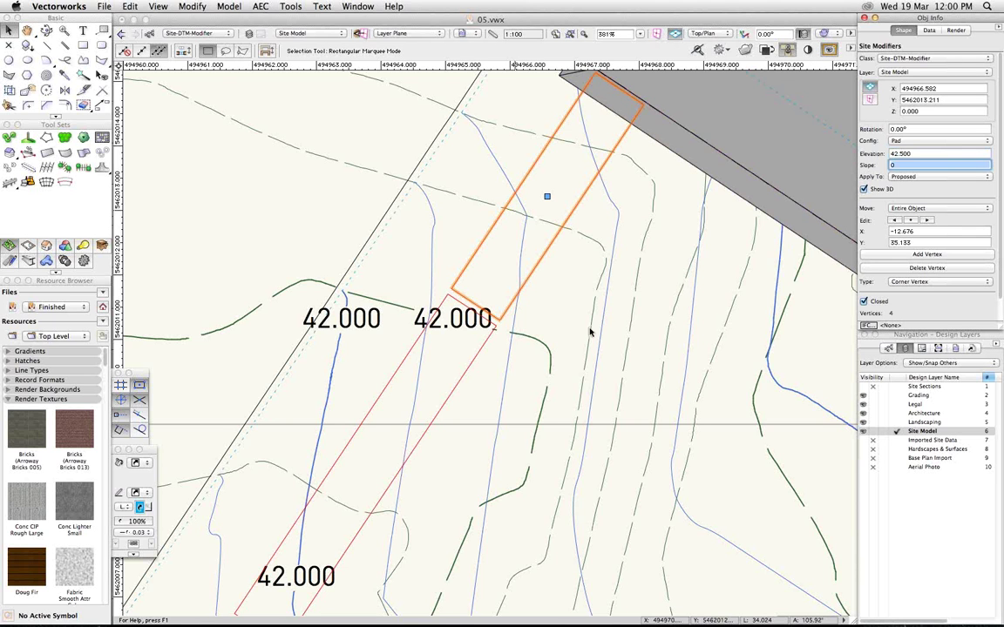
- Give the long path pad between the short path pad and the patio an elevation of 42.5 and a slope of -11.5 defined as Percent
click(468, 365)
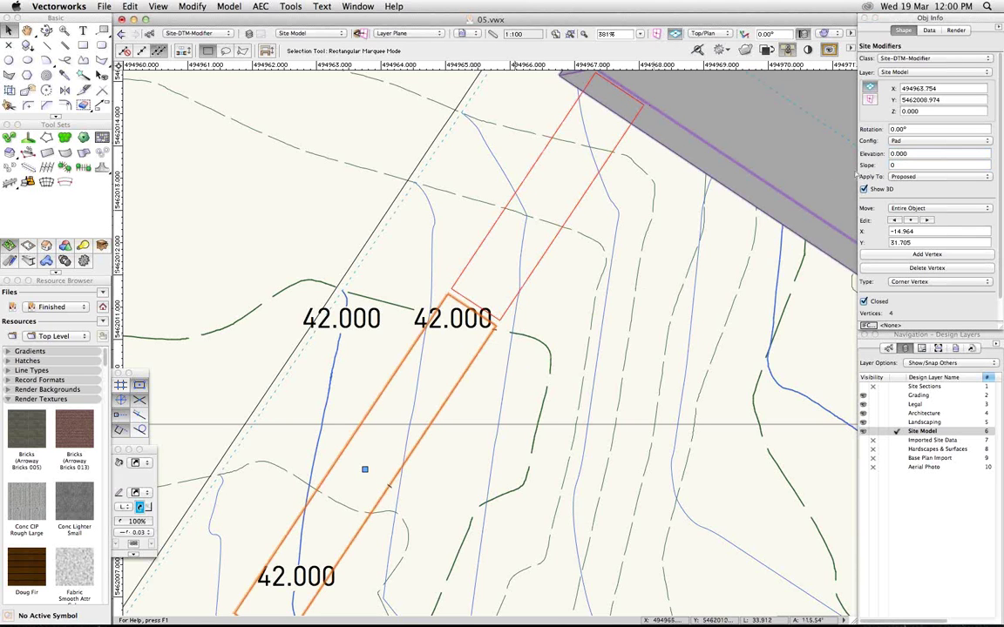
drag(921, 154, 885, 157)
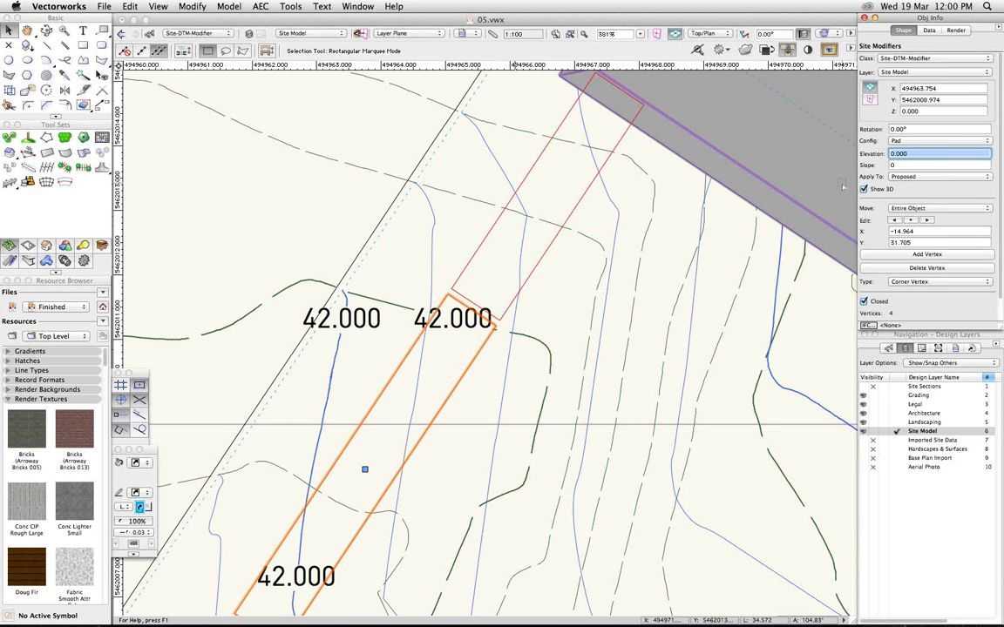
text(42.5)
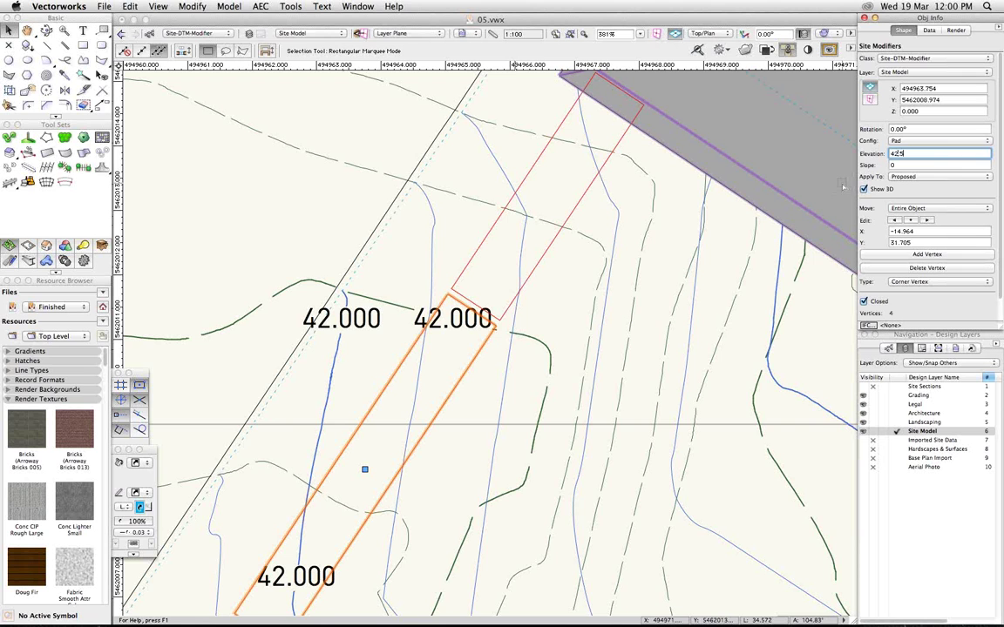
key(Tab)
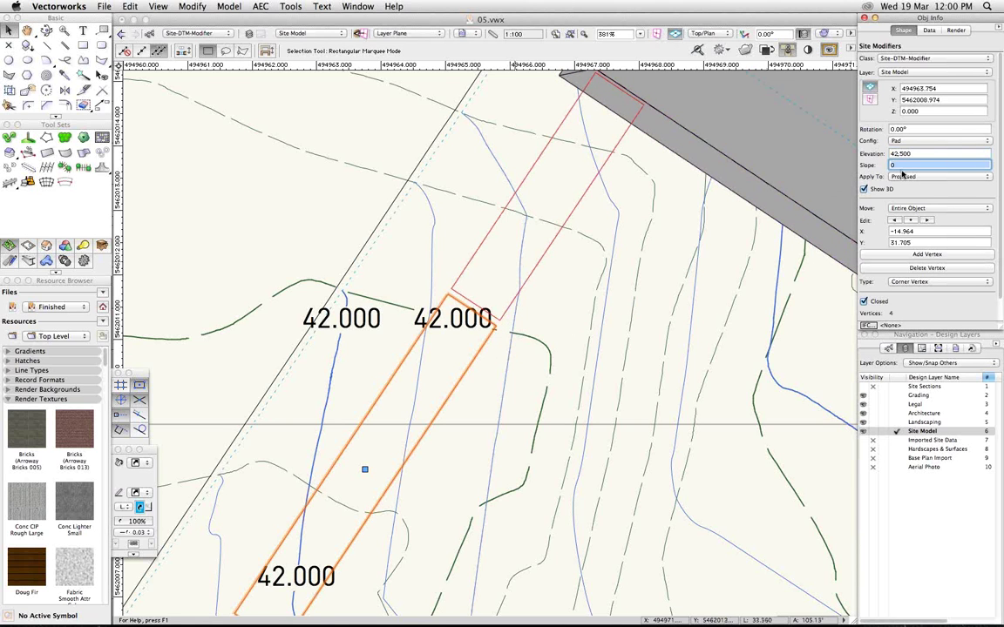
text(-11.5)
key(Tab)
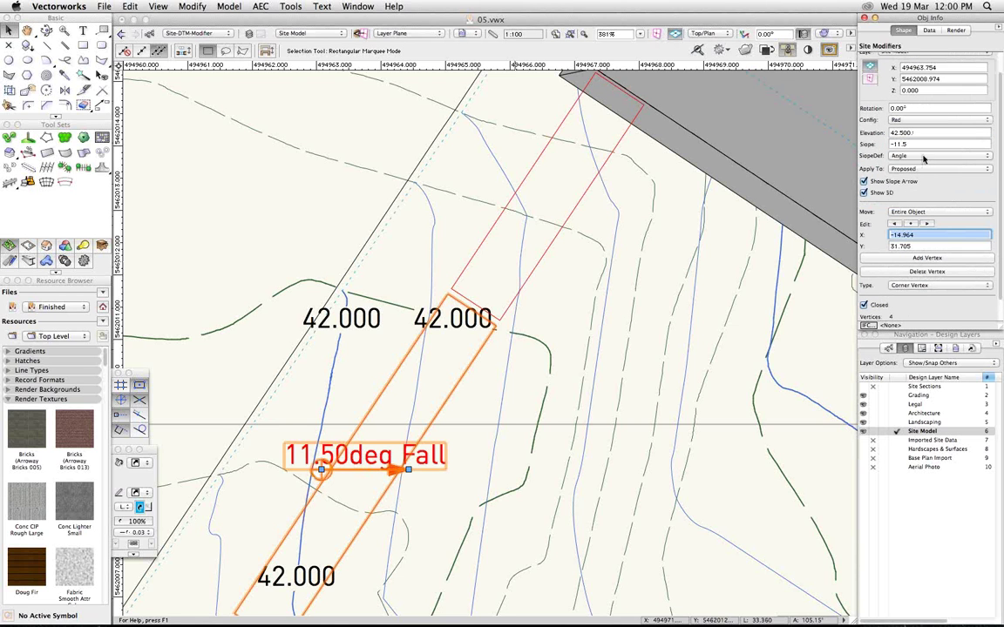
click(924, 157)
click(922, 169)
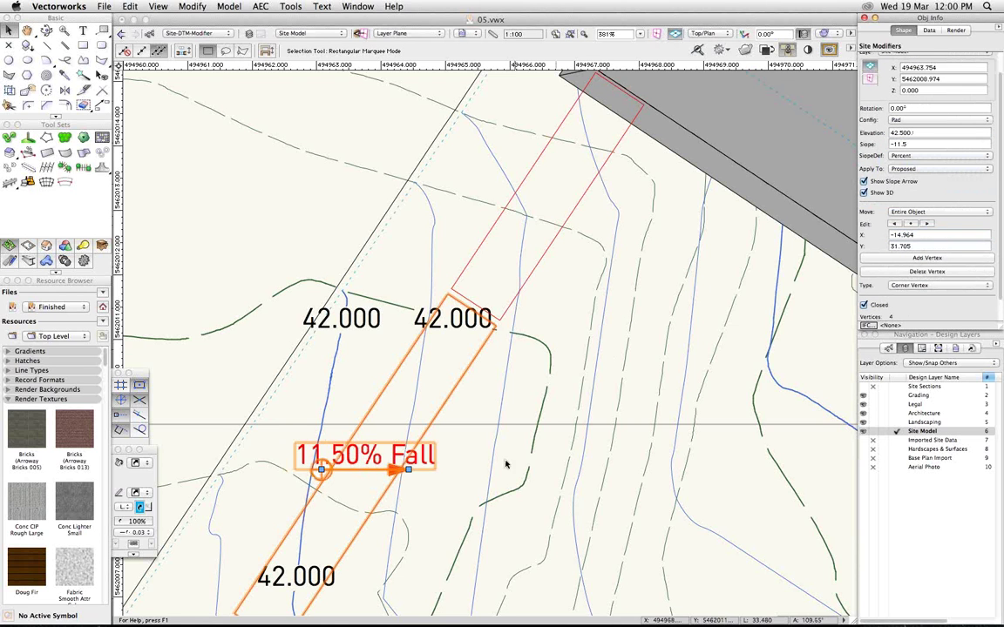
- Reposition the long path pad's slope arrow to run from the middle of its uphill end to the middle of its patio end
drag(321, 469, 471, 310)
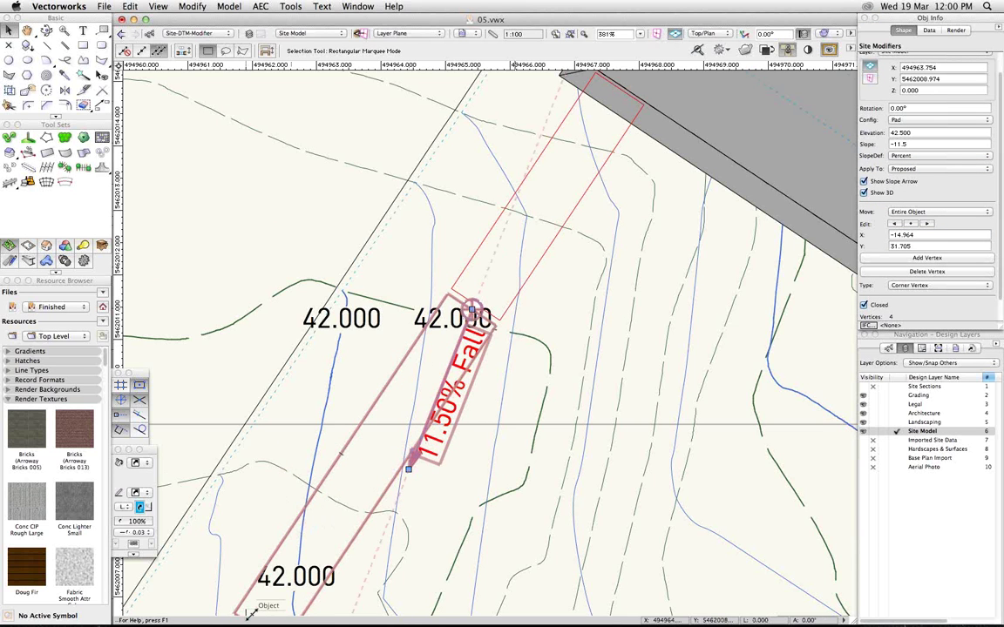
mouse_move(249, 613)
middle_down()
mouse_move(242, 420)
mouse_move(257, 356)
middle_up()
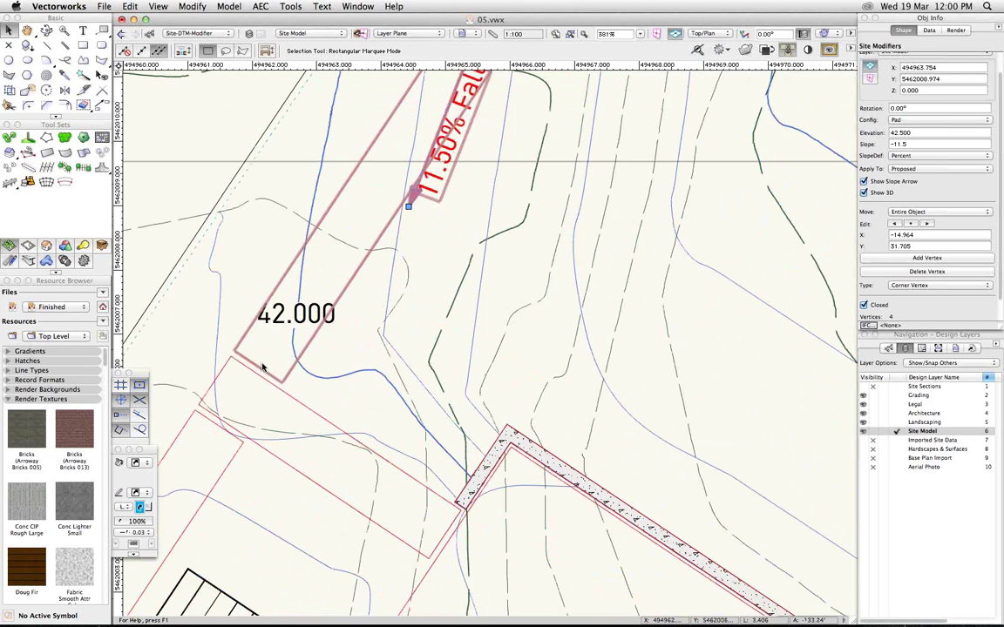
click(260, 366)
scroll(373, 425, down, 2)
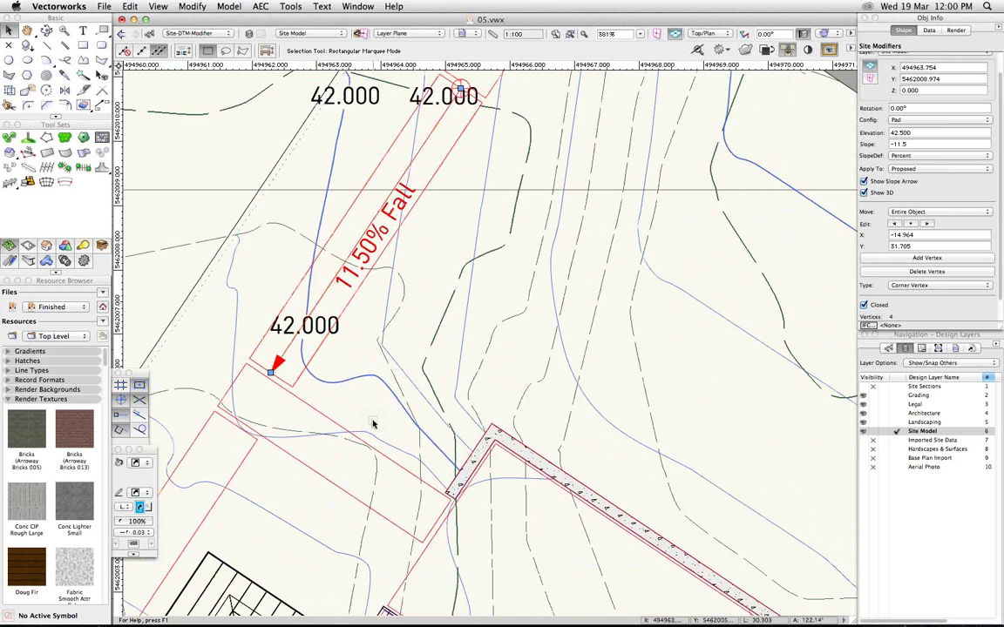
- Give the side path pad between the house and the property line an elevation of 41.8 and a slope of -6 defined as Percent
mouse_move(395, 340)
middle_down()
mouse_move(525, 346)
mouse_move(694, 213)
middle_up()
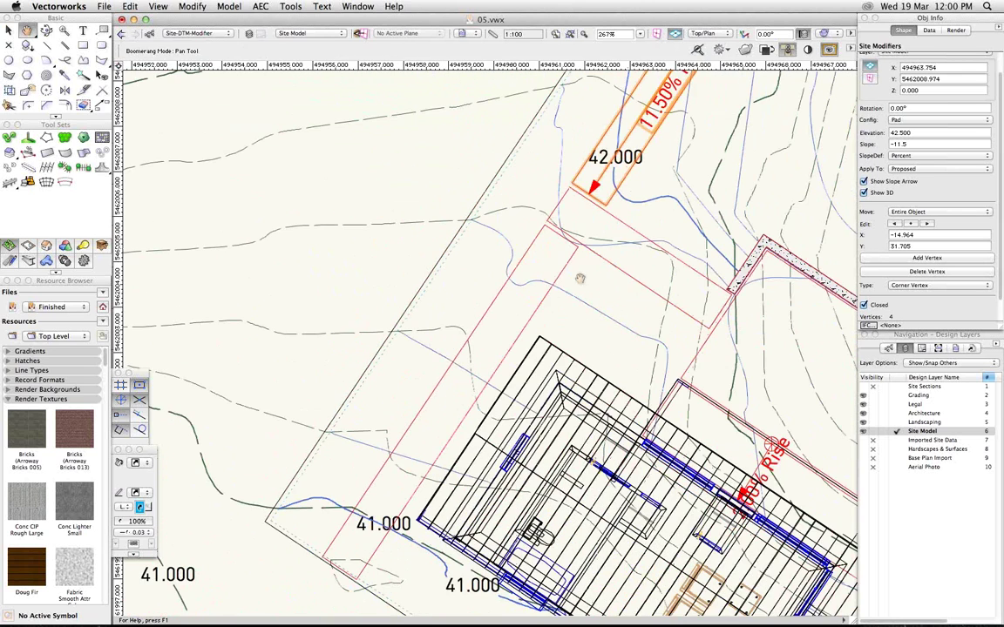
click(549, 291)
double_click(928, 134)
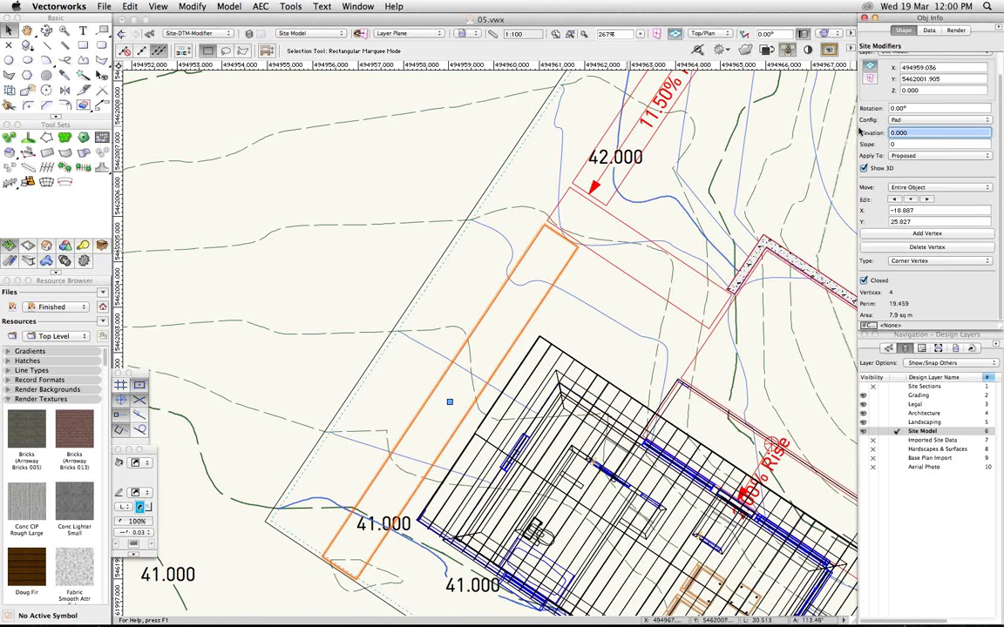
text(41.6)
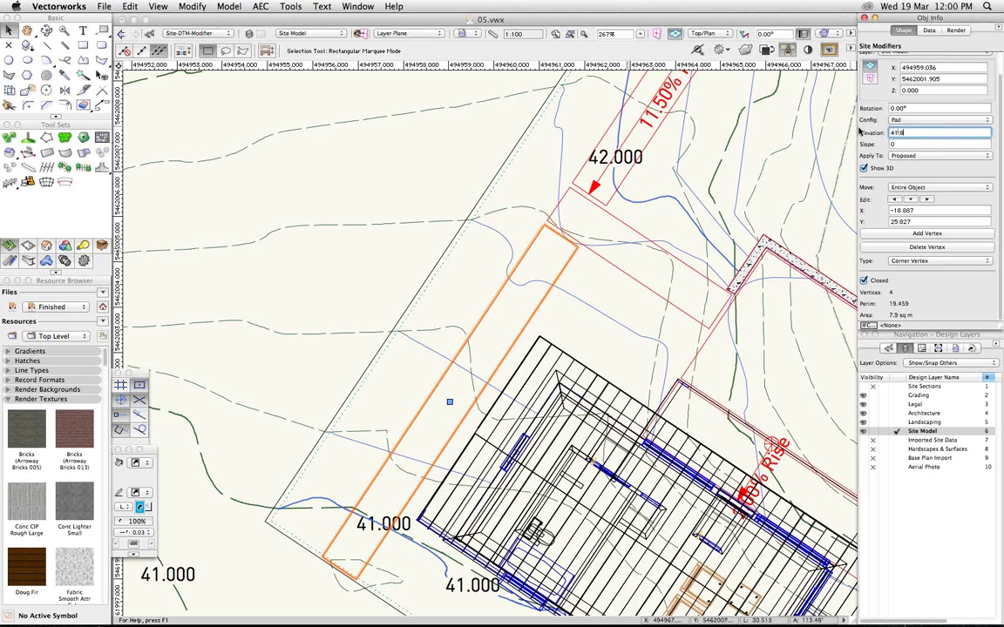
key(Tab)
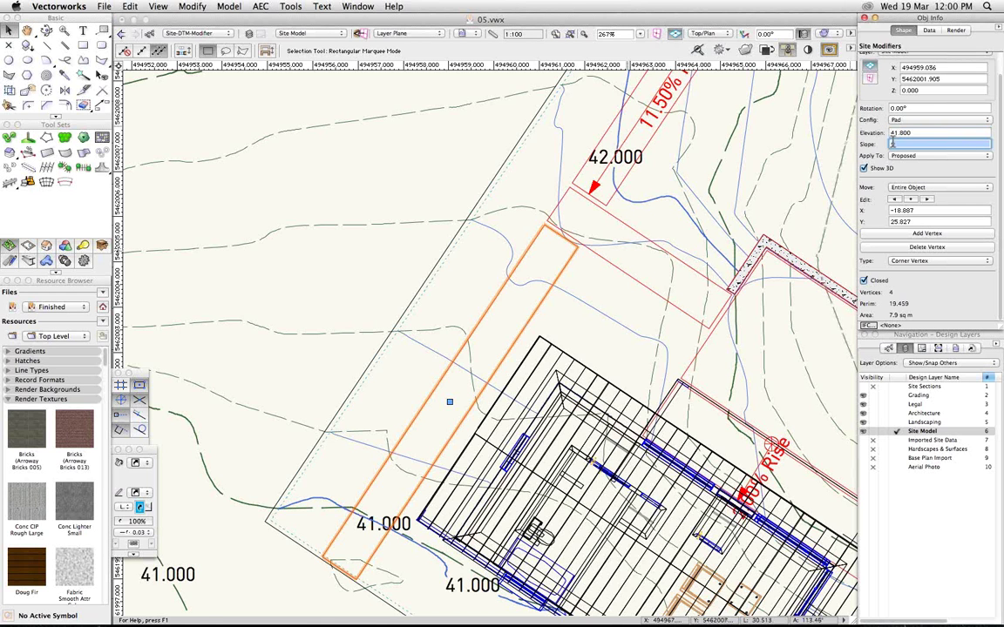
text(2)
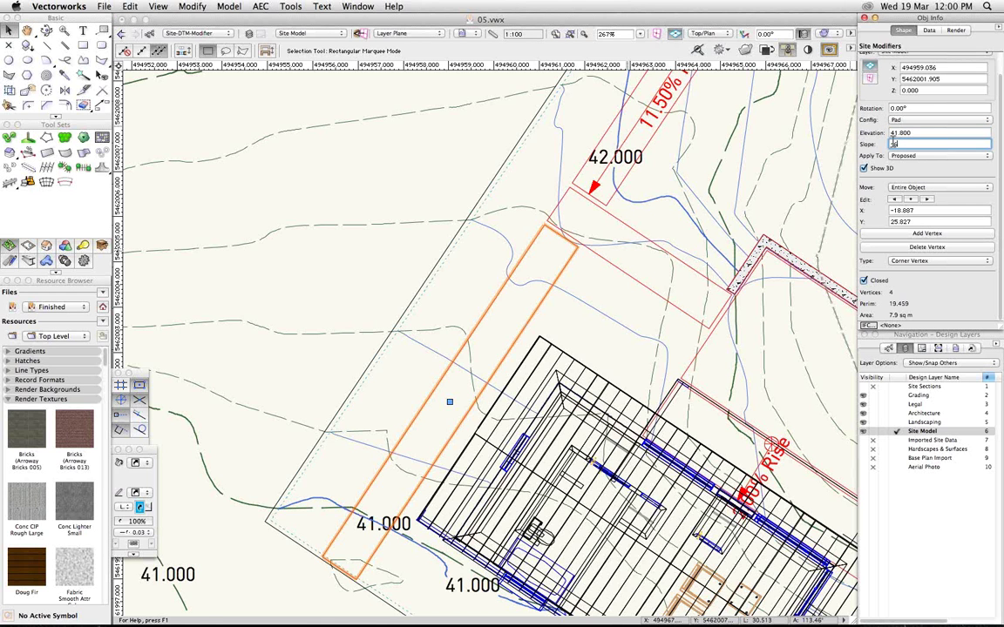
key(Return)
click(921, 157)
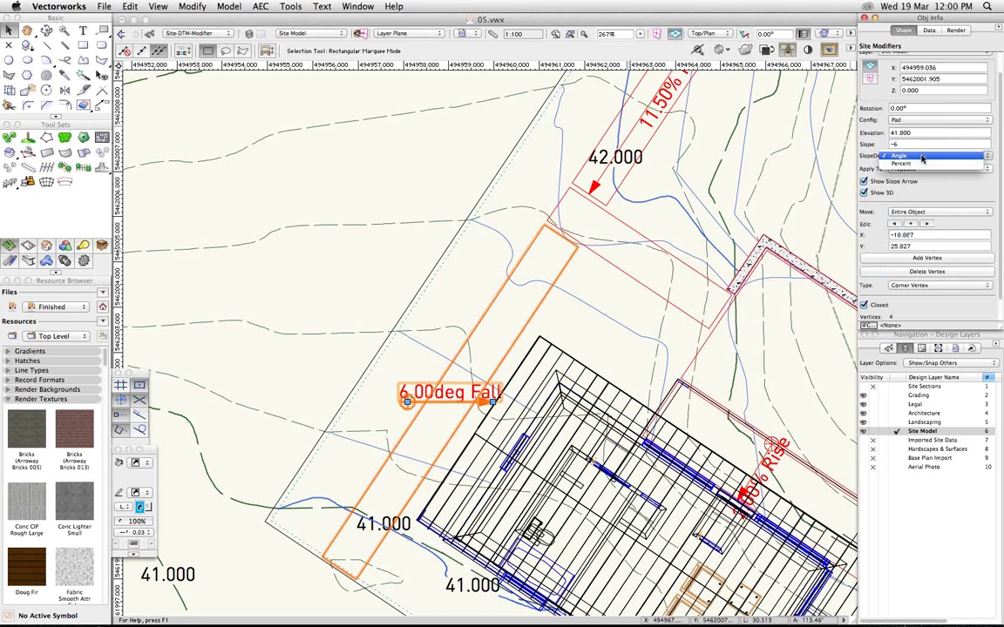
click(902, 164)
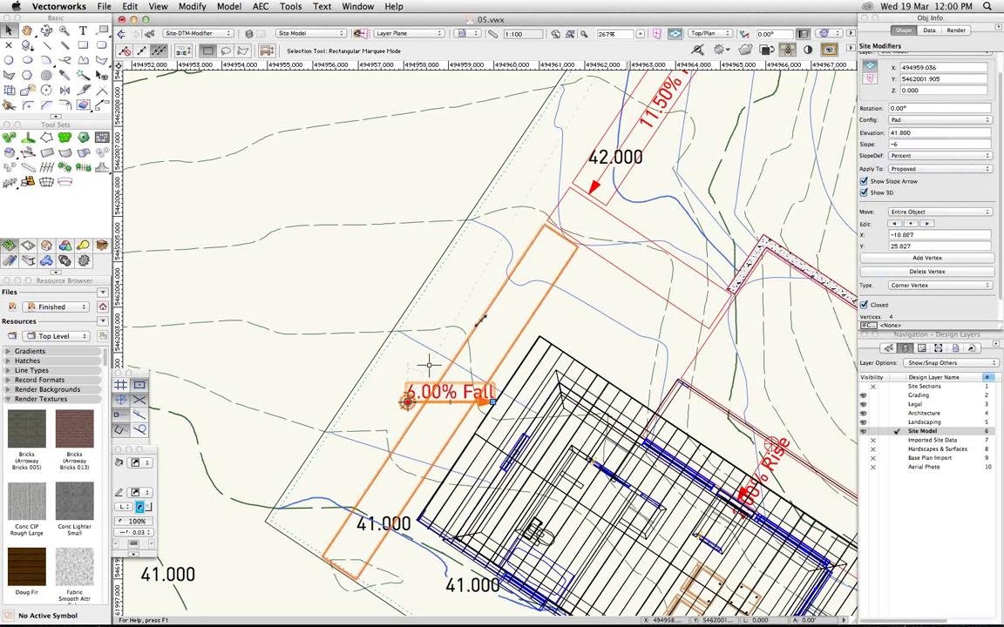
- Reposition the side path pad's slope arrow to run lengthwise from its patio end to the middle of its property-line end
drag(407, 401, 562, 237)
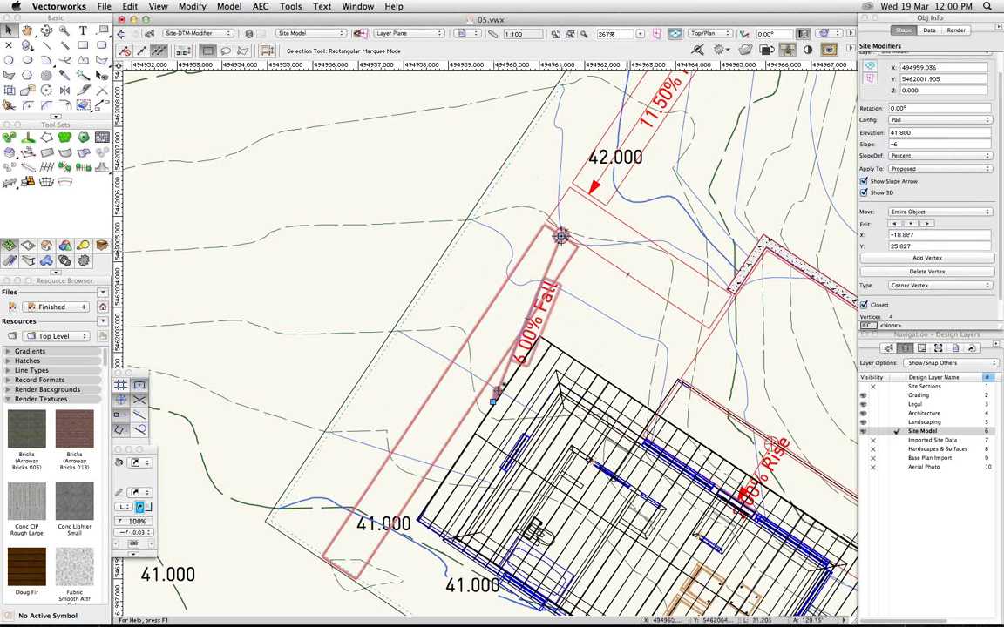
click(338, 563)
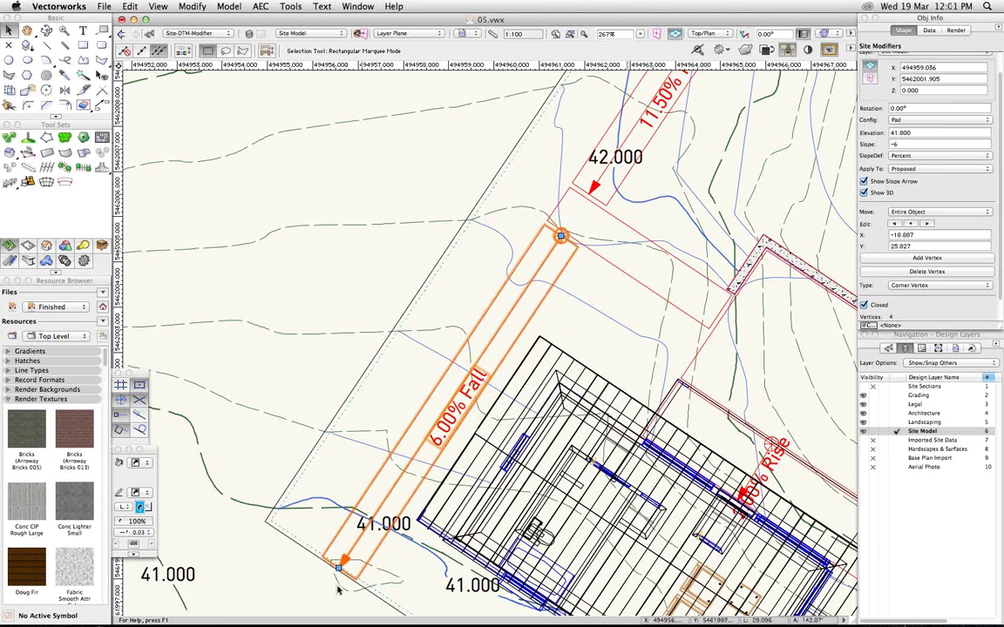
scroll(338, 590, up, 4)
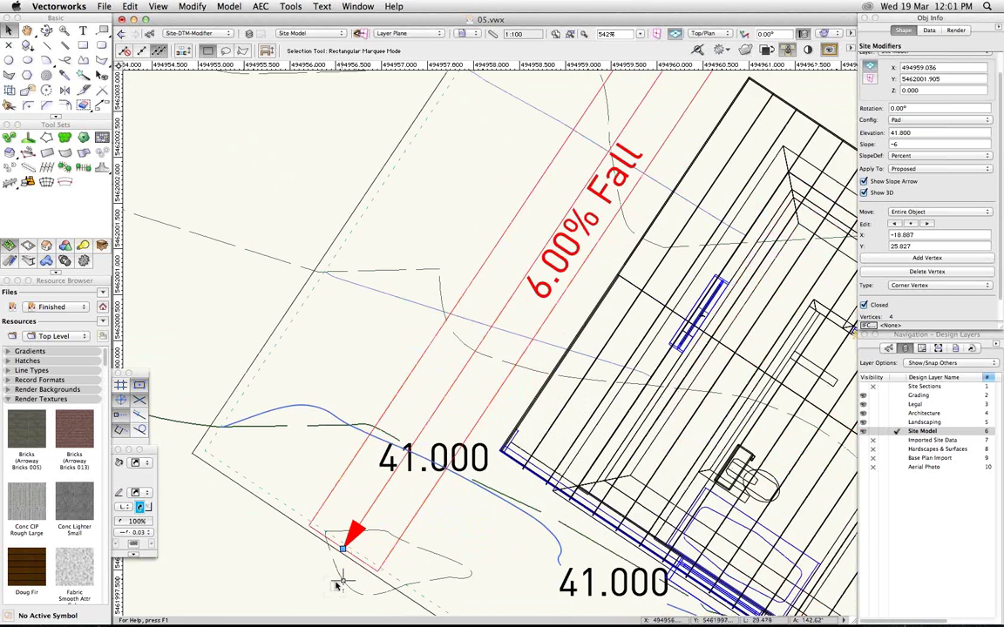
scroll(339, 582, up, 4)
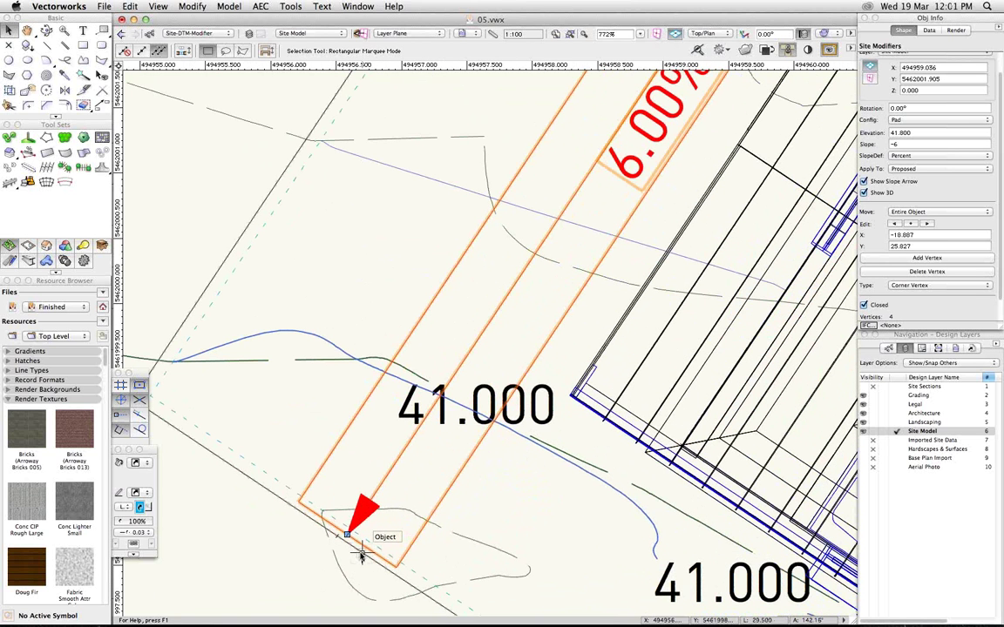
- Select the grade limits modifier around the site and review its available configuration options, keeping Grade Limits
click(281, 482)
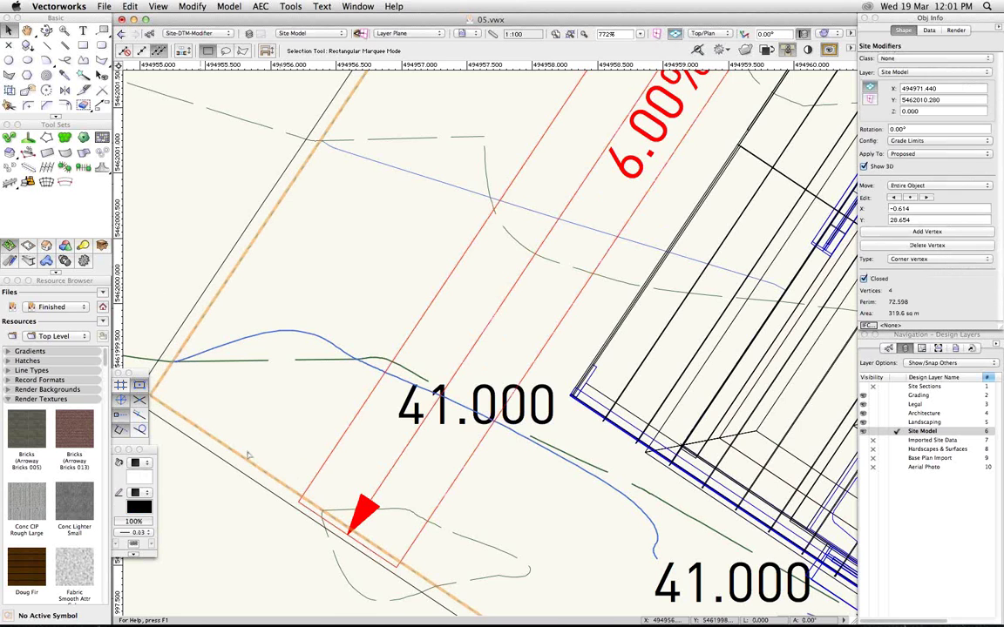
scroll(246, 454, down, 5)
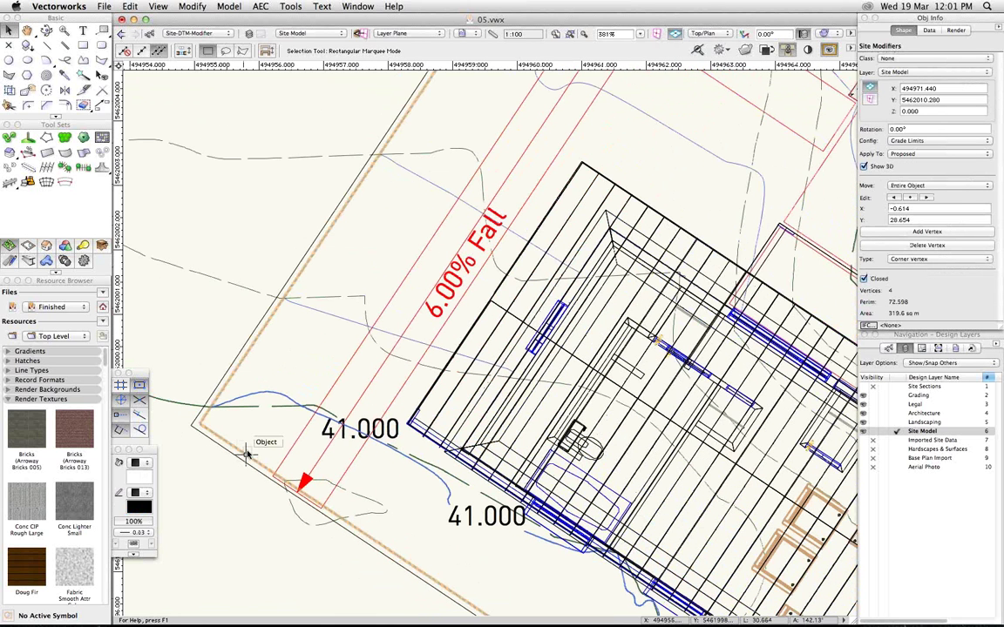
click(28, 181)
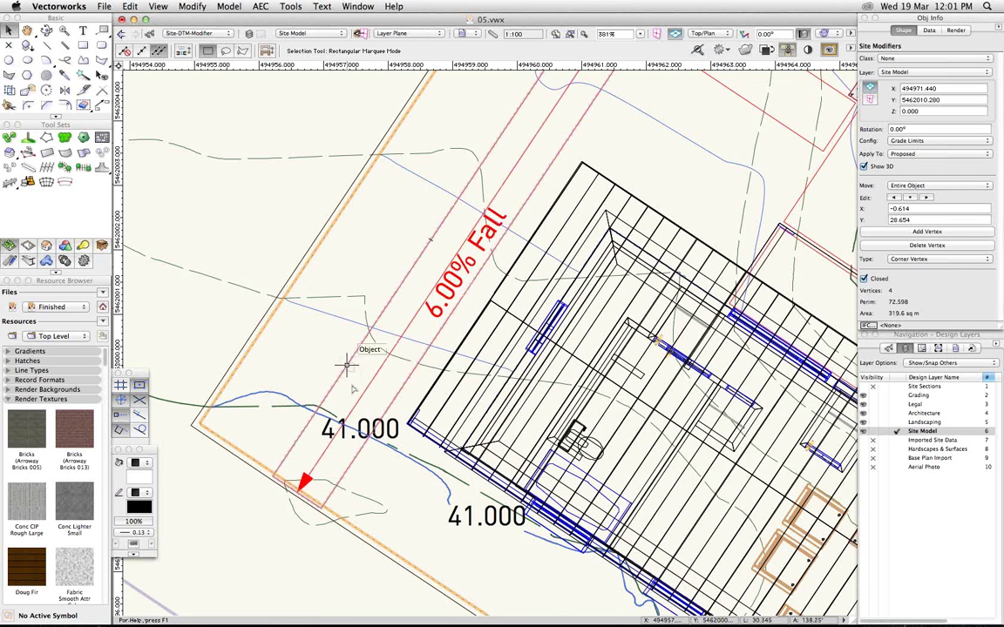
click(922, 143)
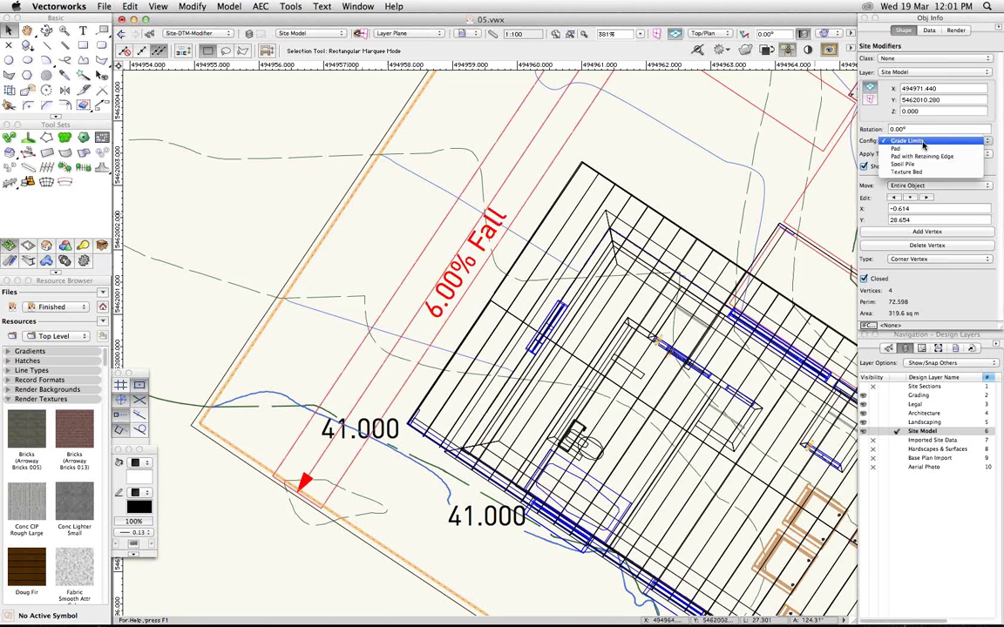
click(923, 143)
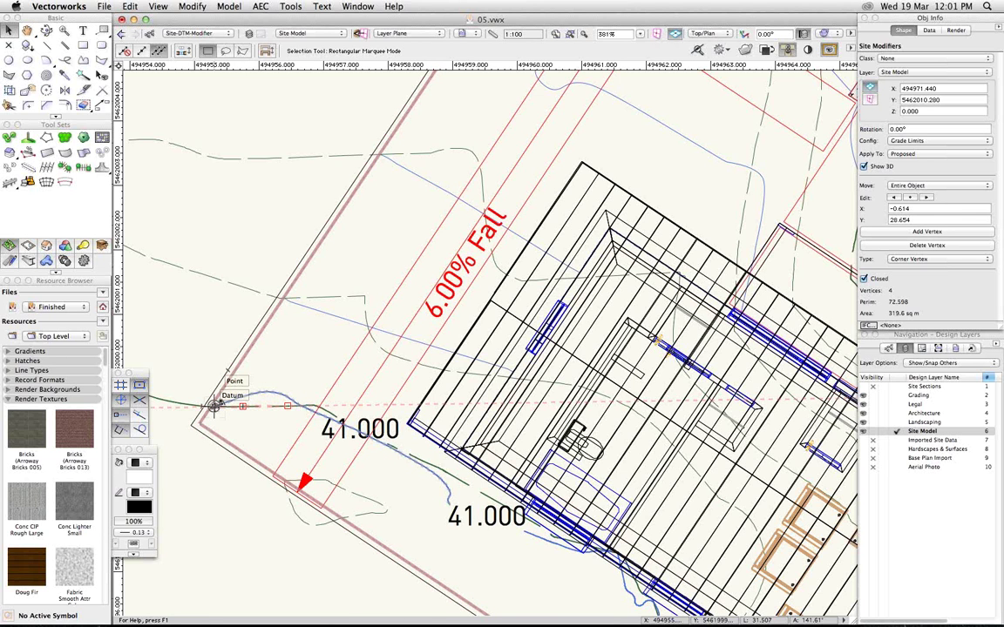
- Reshape the side path pad by pulling its property-line end back inside the grade limits boundary
drag(214, 405, 214, 408)
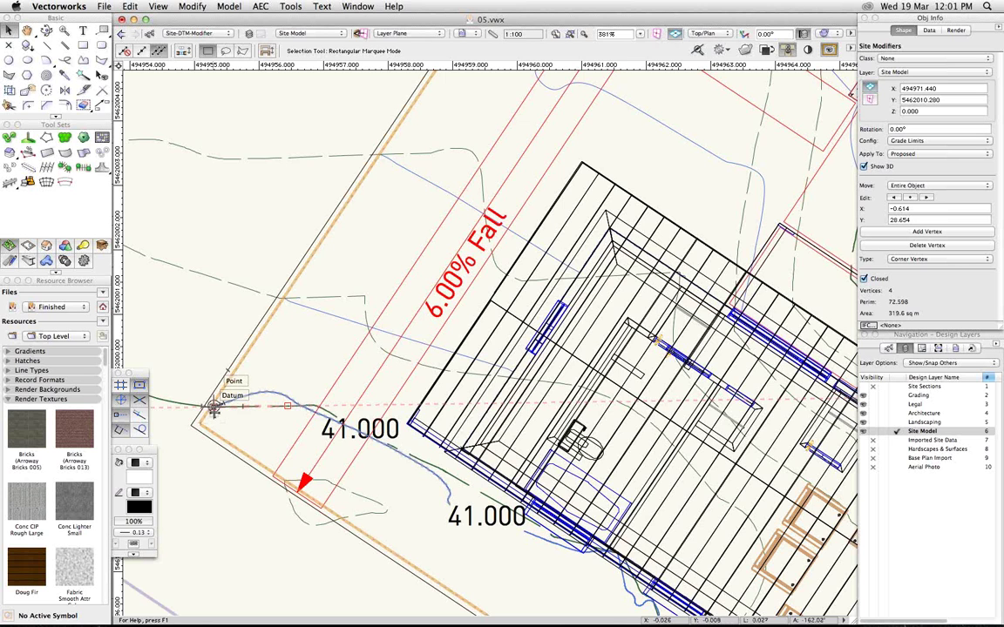
scroll(214, 407, up, 4)
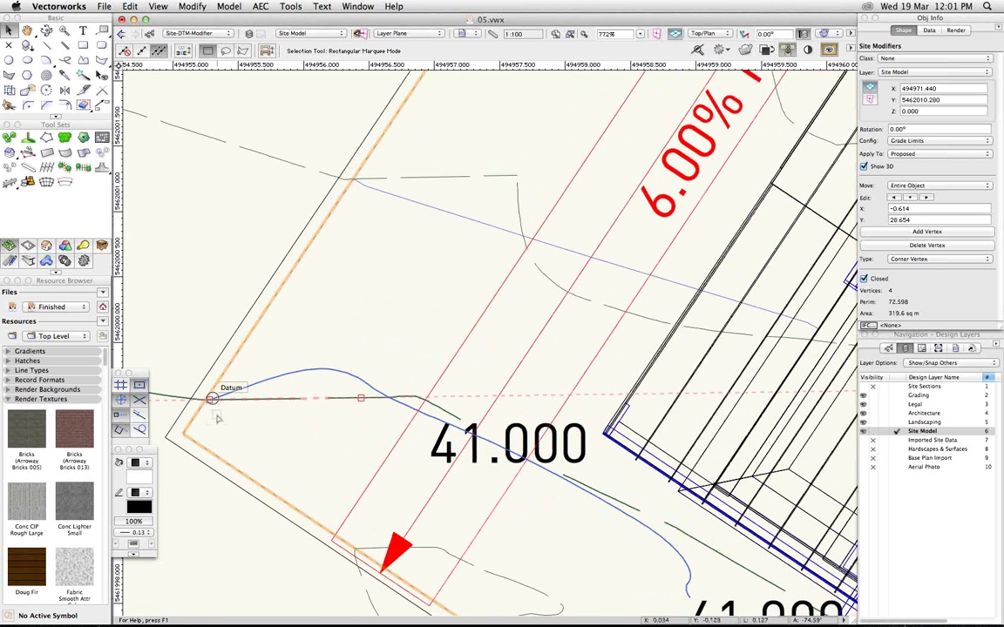
click(471, 544)
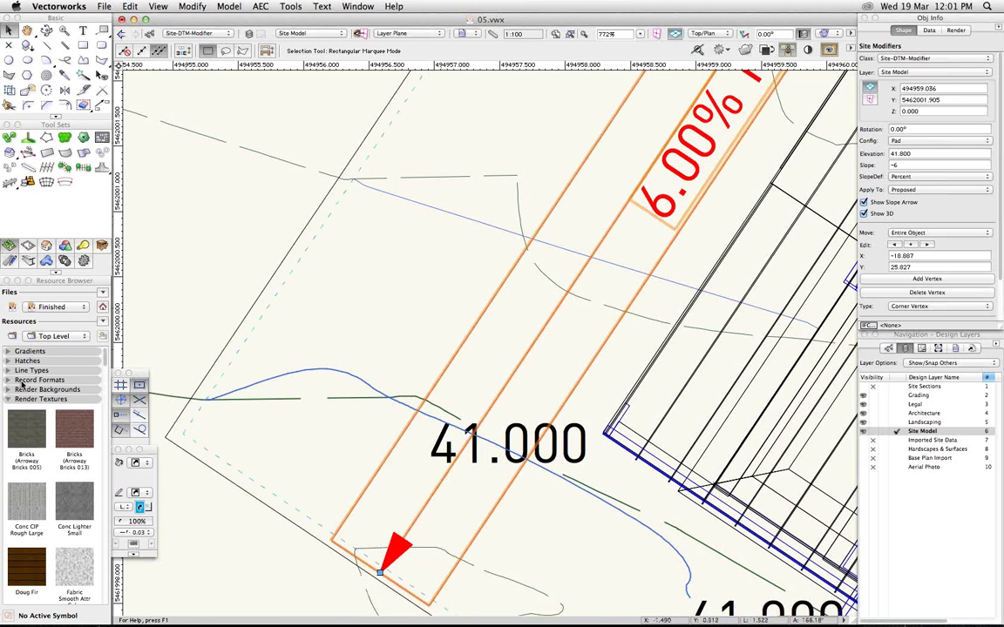
click(27, 89)
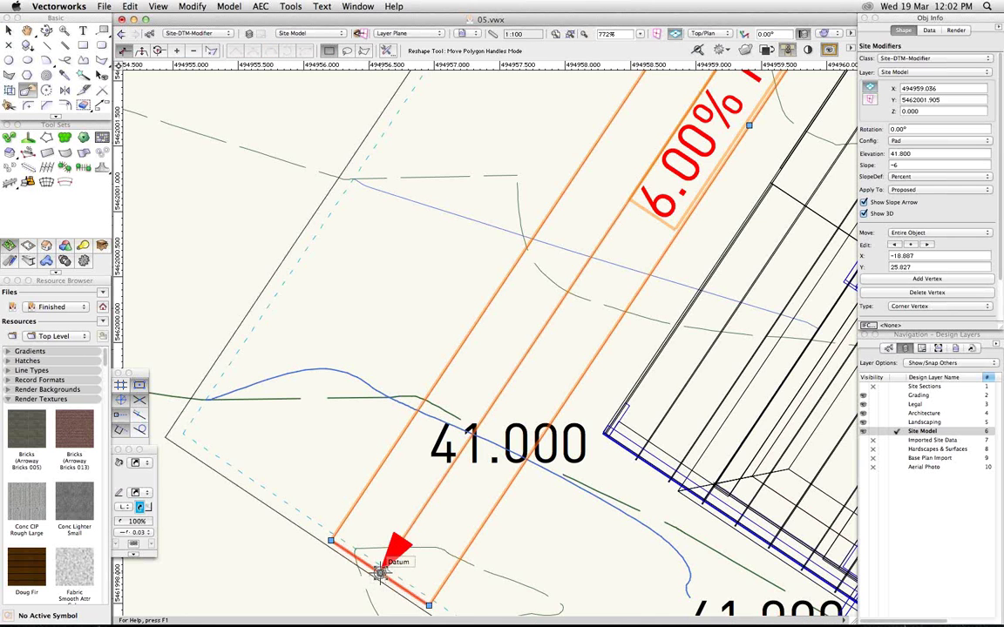
drag(380, 571, 388, 567)
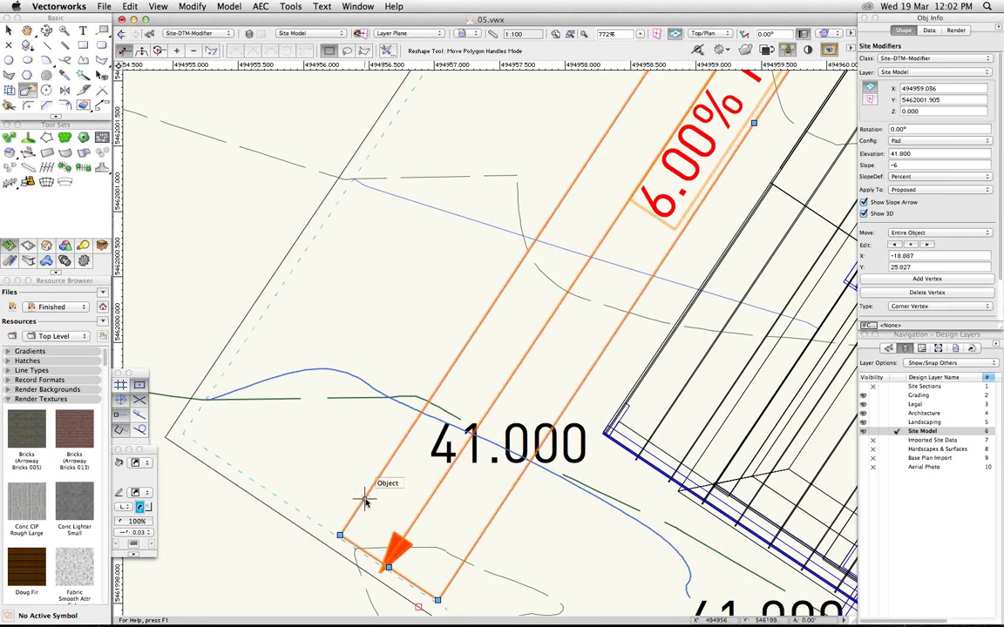
- Select the site model and update it with the edited pad modifiers
scroll(368, 500, down, 6)
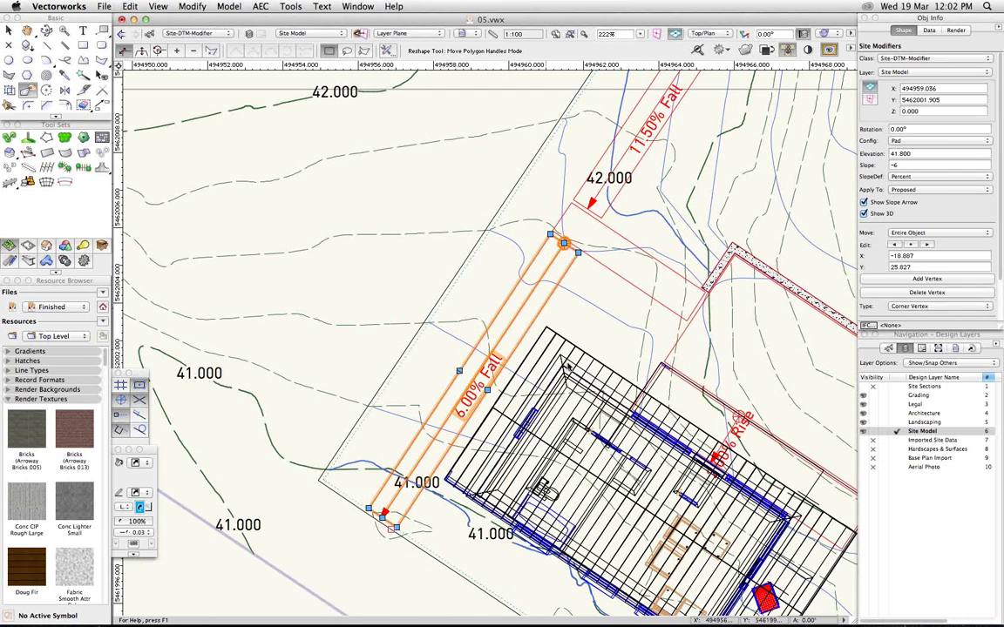
scroll(566, 362, down, 1)
scroll(564, 364, down, 1)
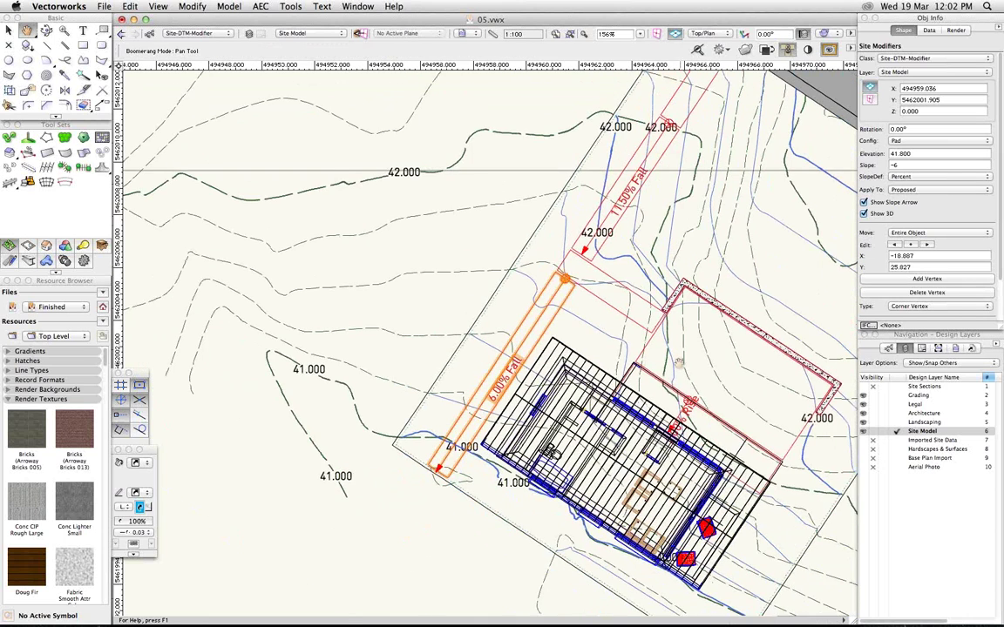
mouse_move(665, 369)
middle_down()
mouse_move(526, 386)
mouse_move(489, 412)
middle_up()
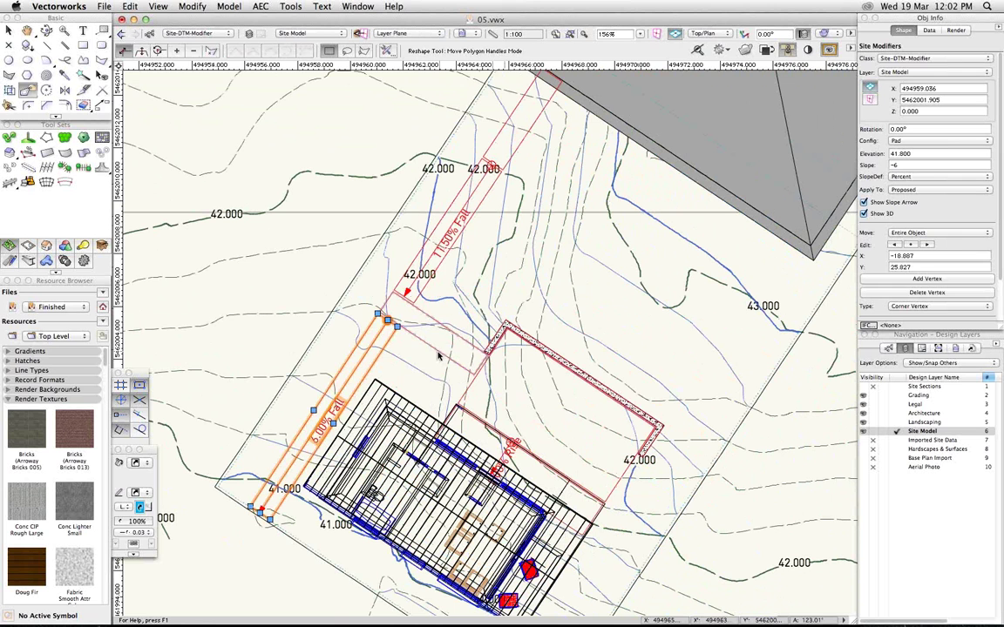
click(588, 272)
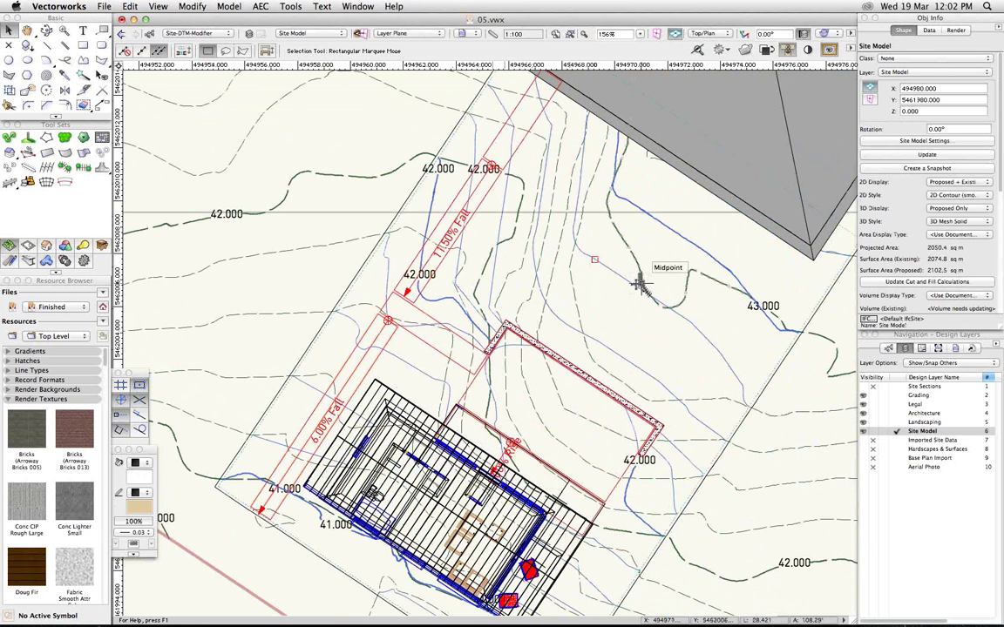
click(915, 156)
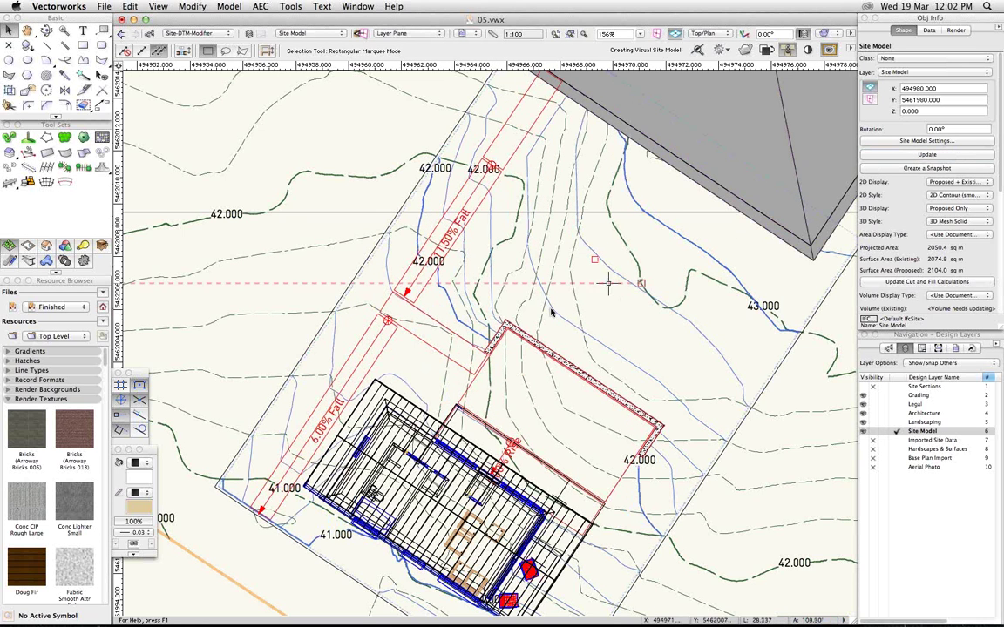
- Examine the graded site in 3D from the side path's property corner, rendered in Fast Renderworks
key(shift+c)
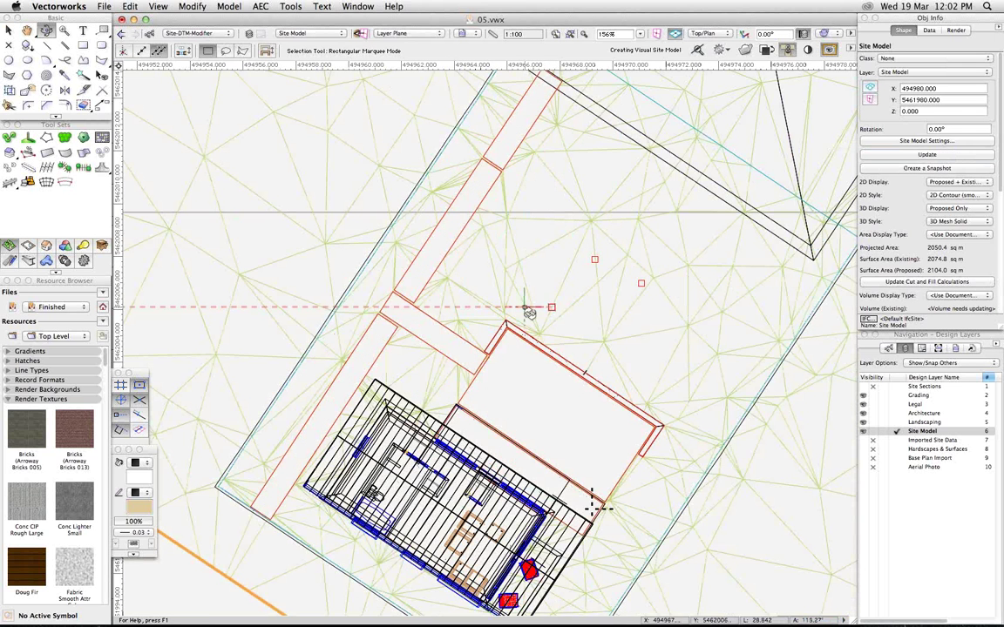
drag(563, 349, 531, 291)
key(space)
drag(531, 133, 517, 306)
drag(596, 173, 618, 536)
drag(534, 337, 531, 473)
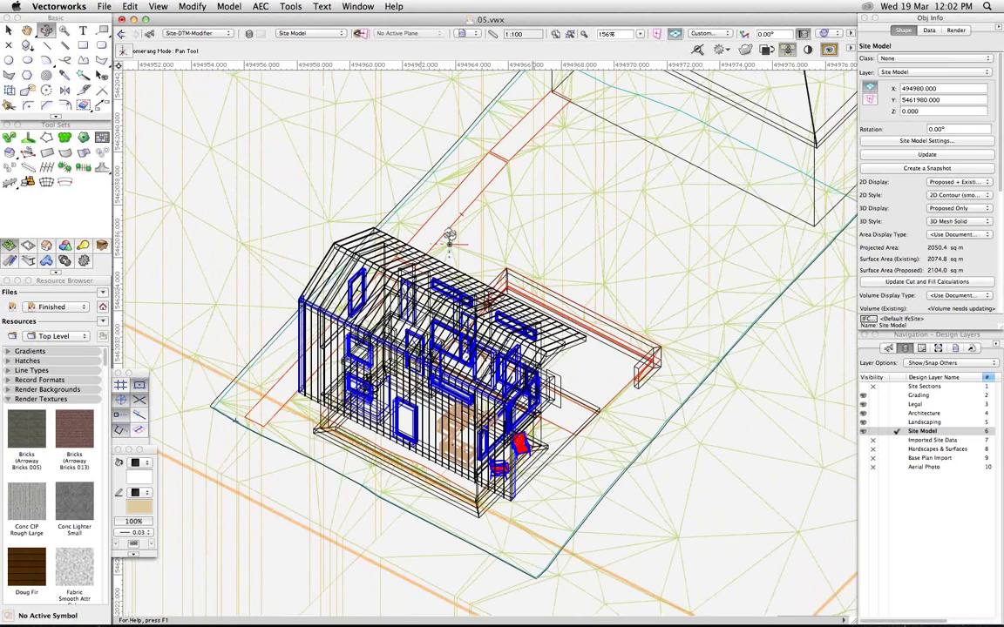
mouse_move(456, 238)
mouse_down()
mouse_move(385, 223)
mouse_move(448, 224)
mouse_up()
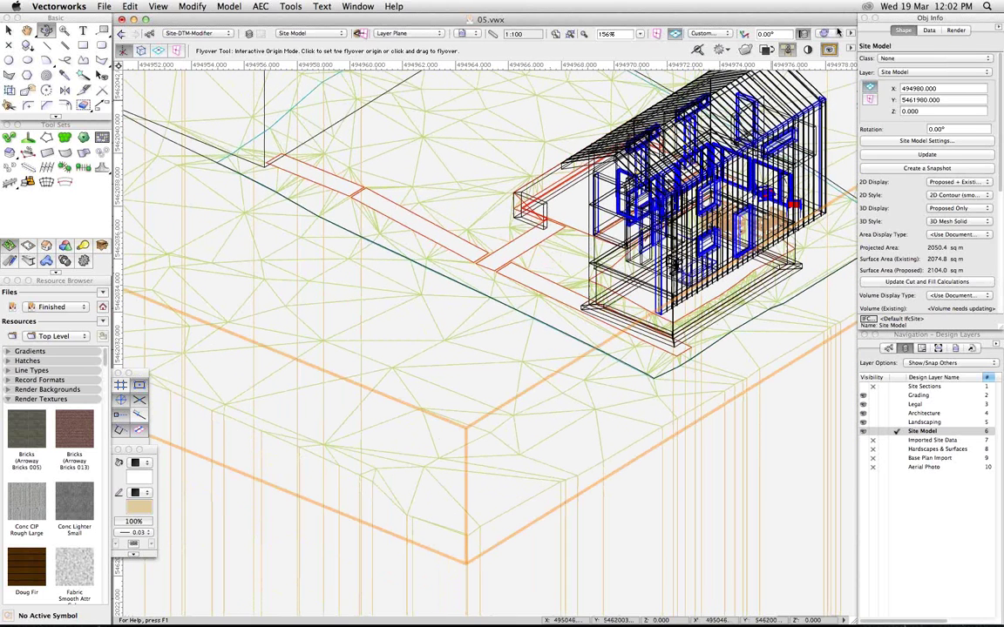
click(834, 34)
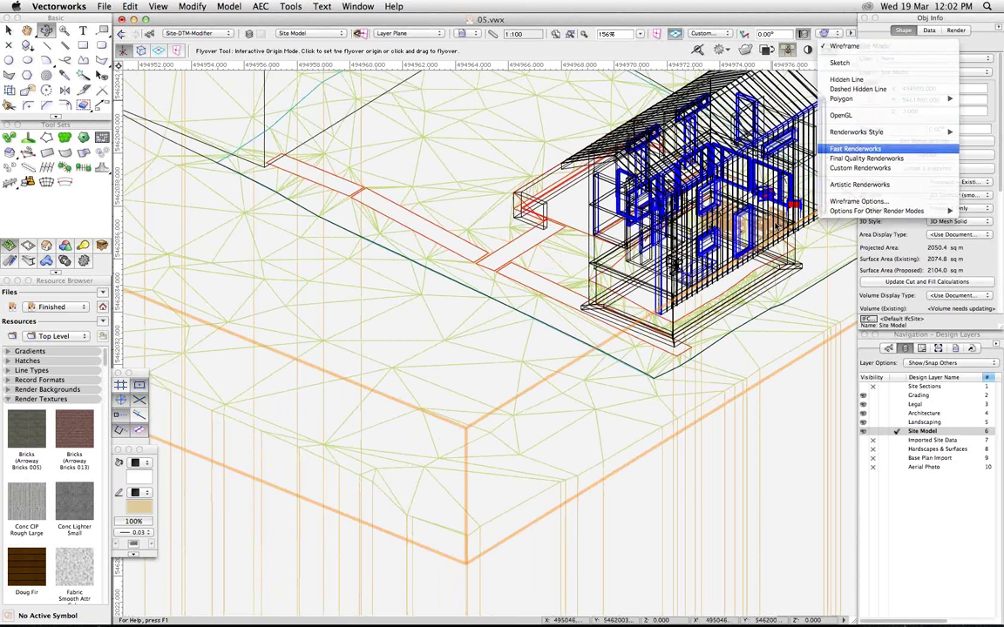
click(854, 149)
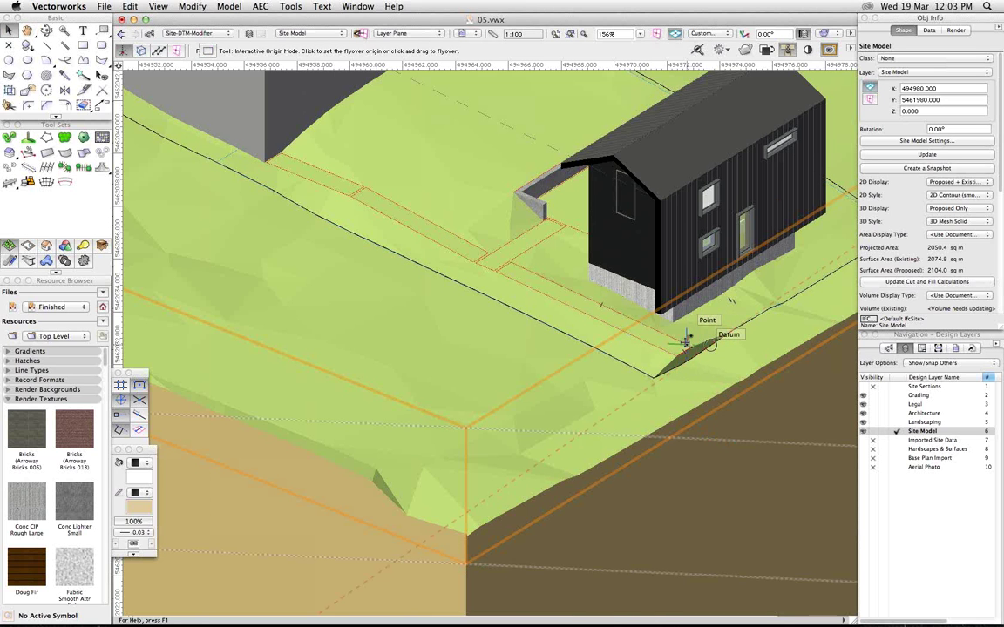
- Return to the Top/Plan view with the house and paths centred
key(x)
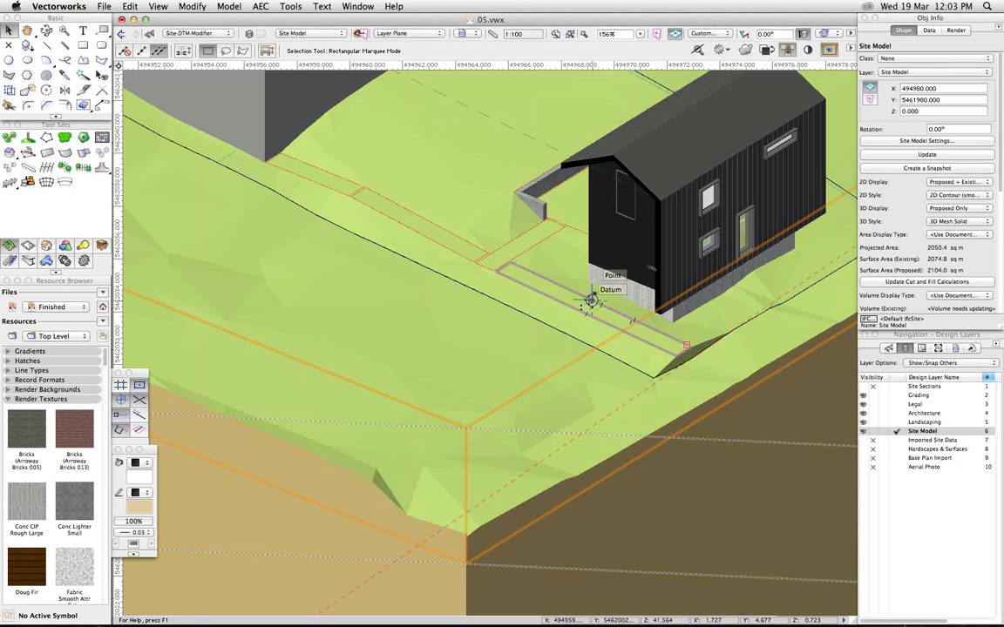
right_click(536, 279)
key(super+5)
key(space)
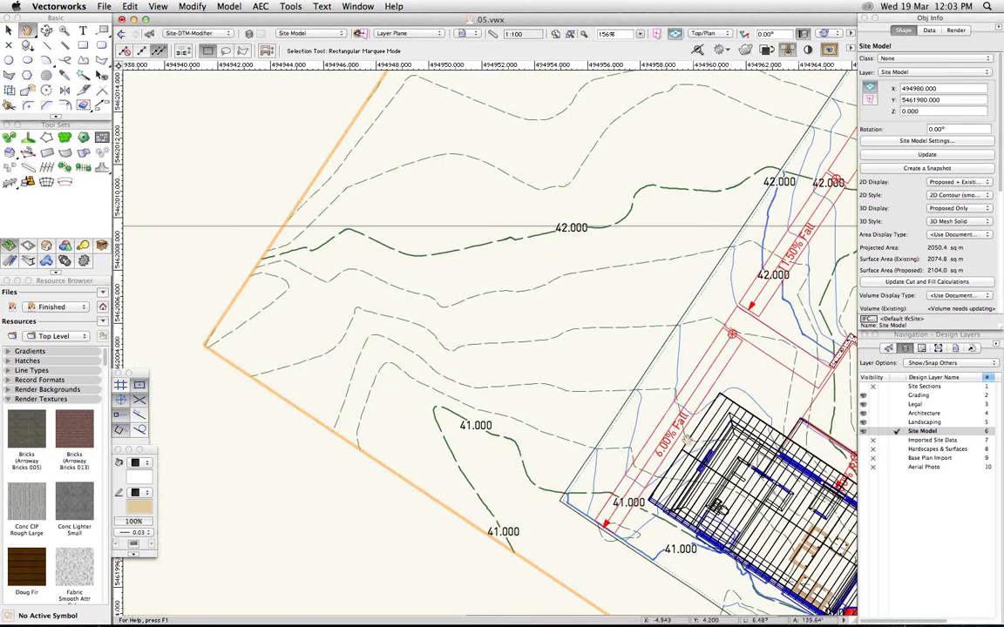
drag(647, 421, 418, 315)
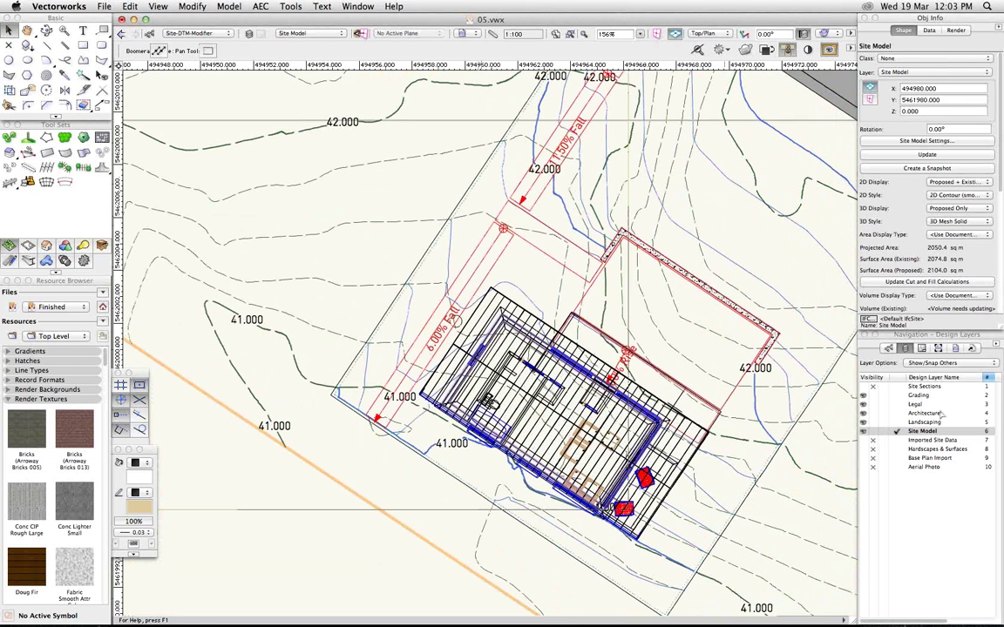
- Merge all path and patio rectangles on the Hardscapes & Surfaces layer with Add Surface, and hide the Site Model layer
click(894, 450)
key(super+a)
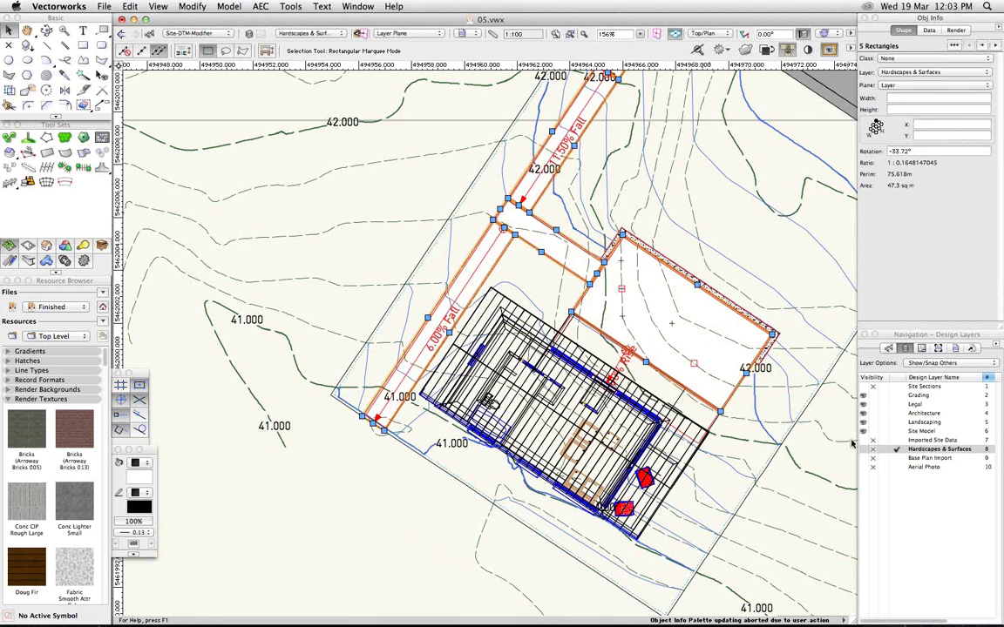
right_click(645, 293)
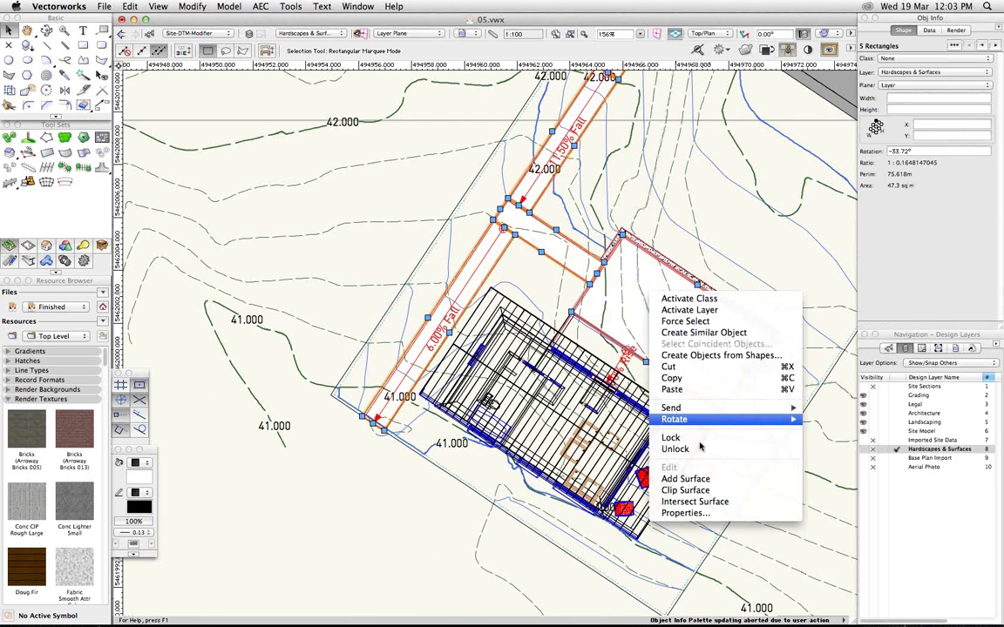
click(708, 478)
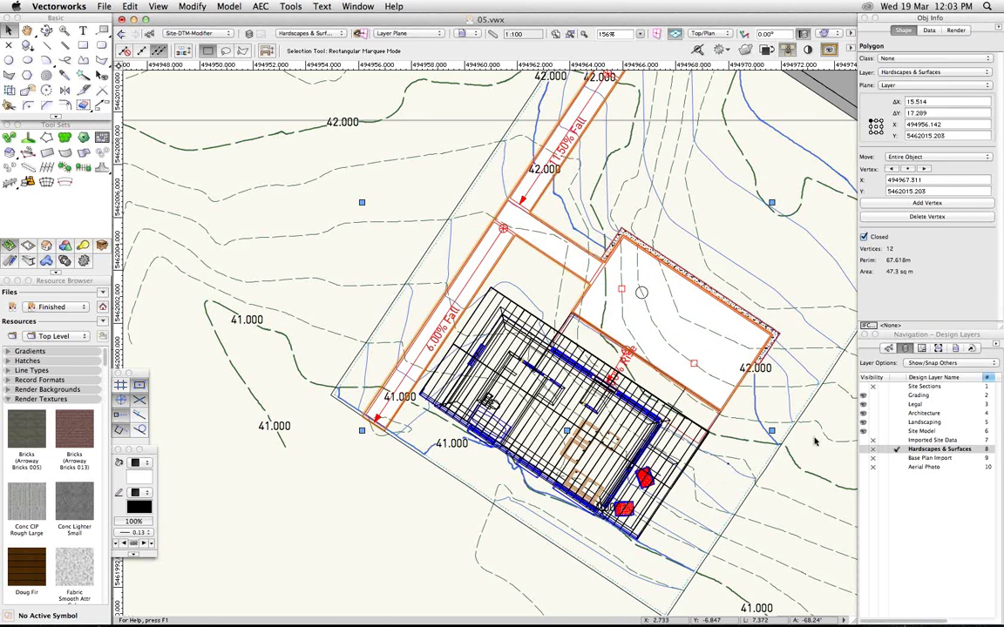
click(872, 431)
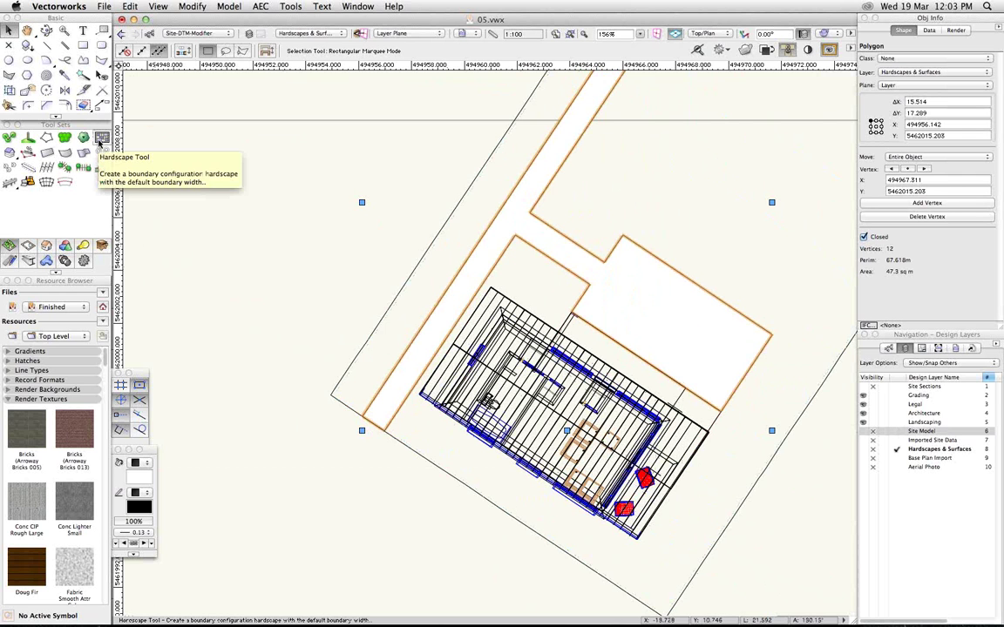
- Convert the merged path and patio polygon into a Hardscape with Create Objects from Shapes, deleting the source shape
click(100, 140)
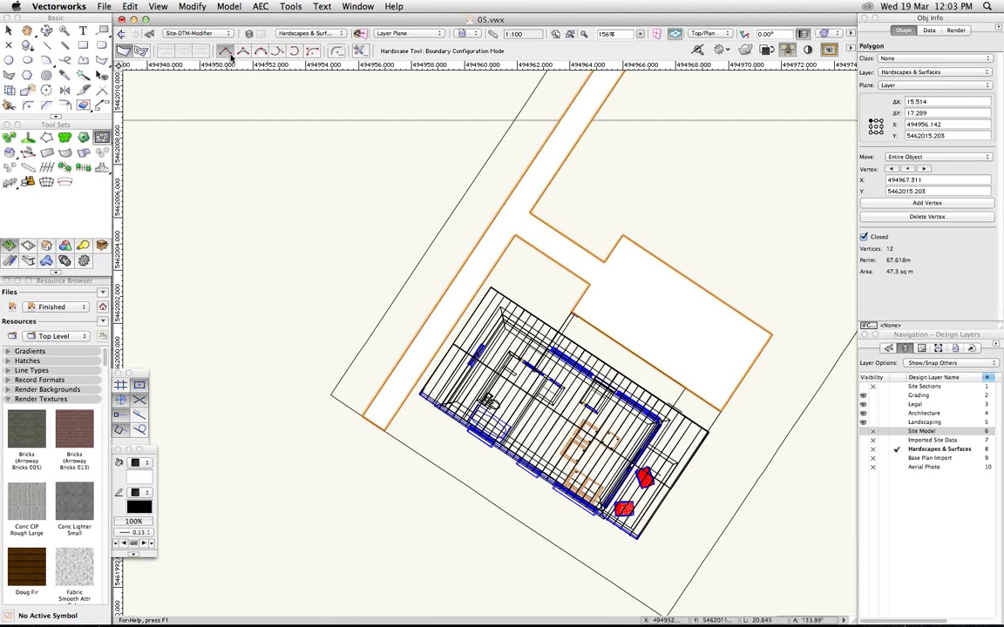
key(x)
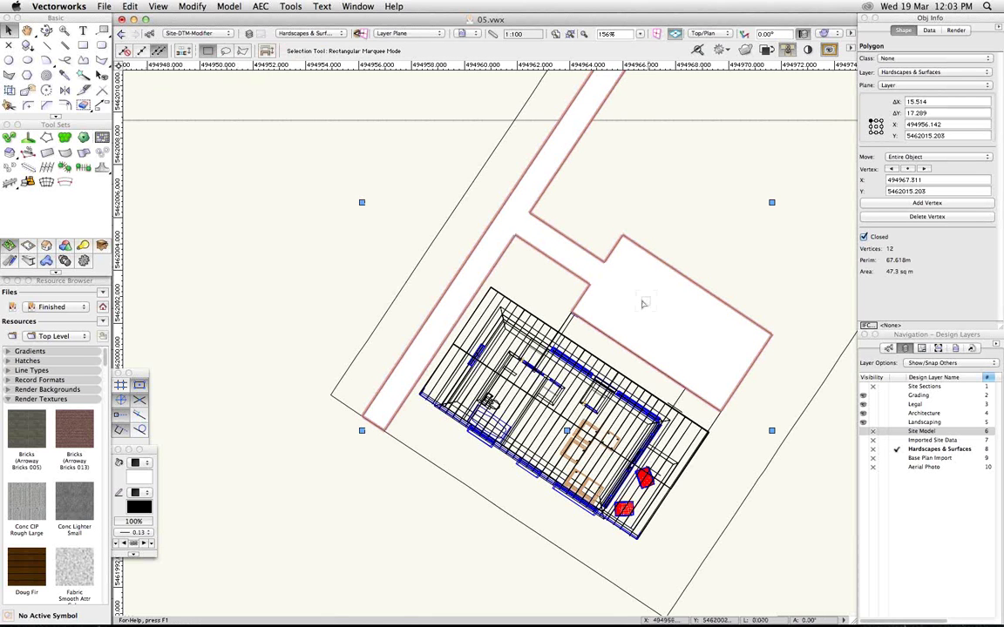
click(288, 6)
mouse_move(260, 6)
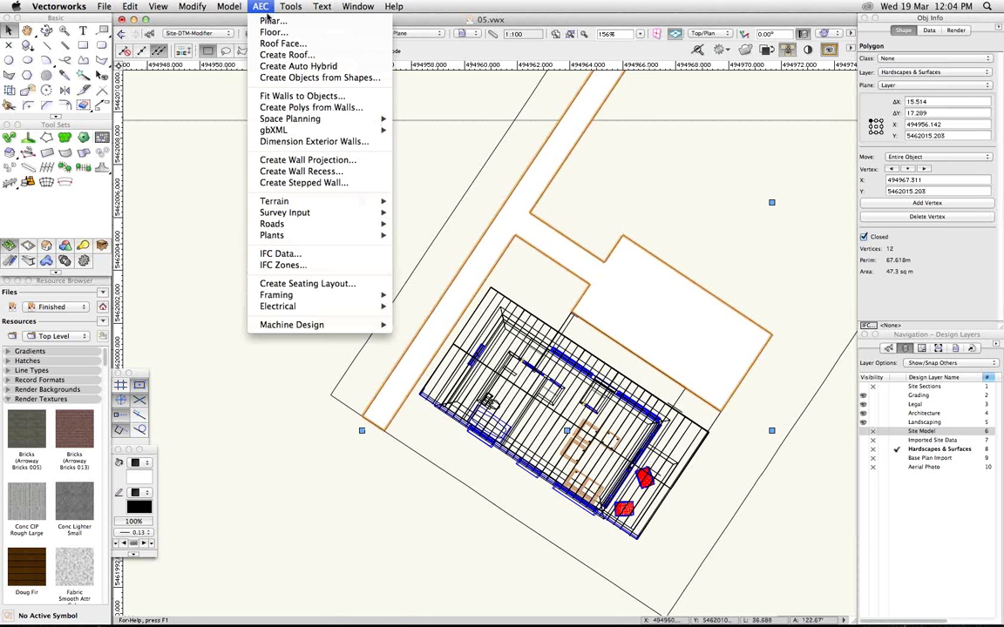
click(272, 79)
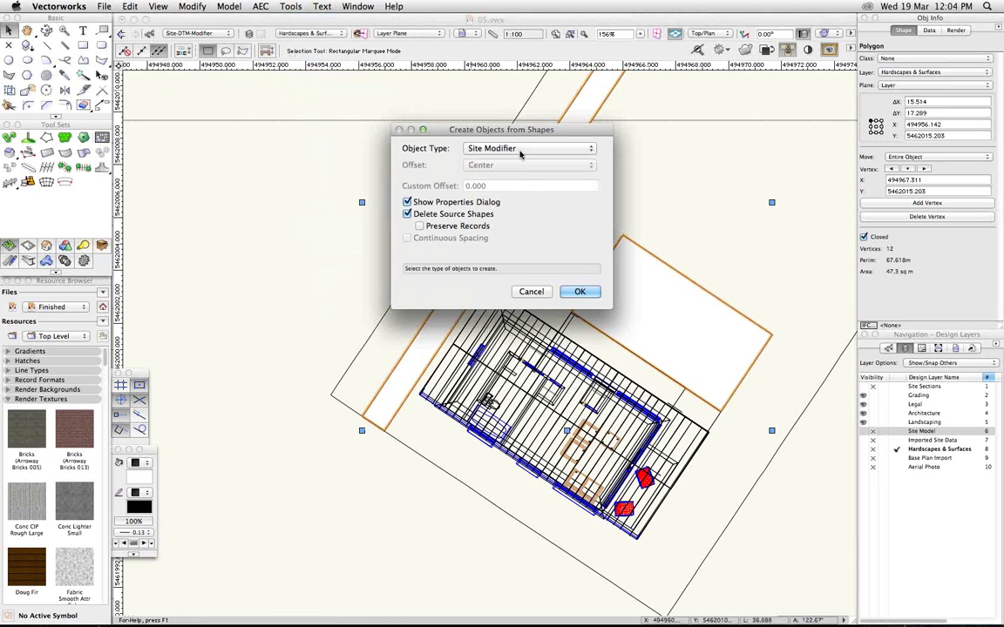
click(521, 149)
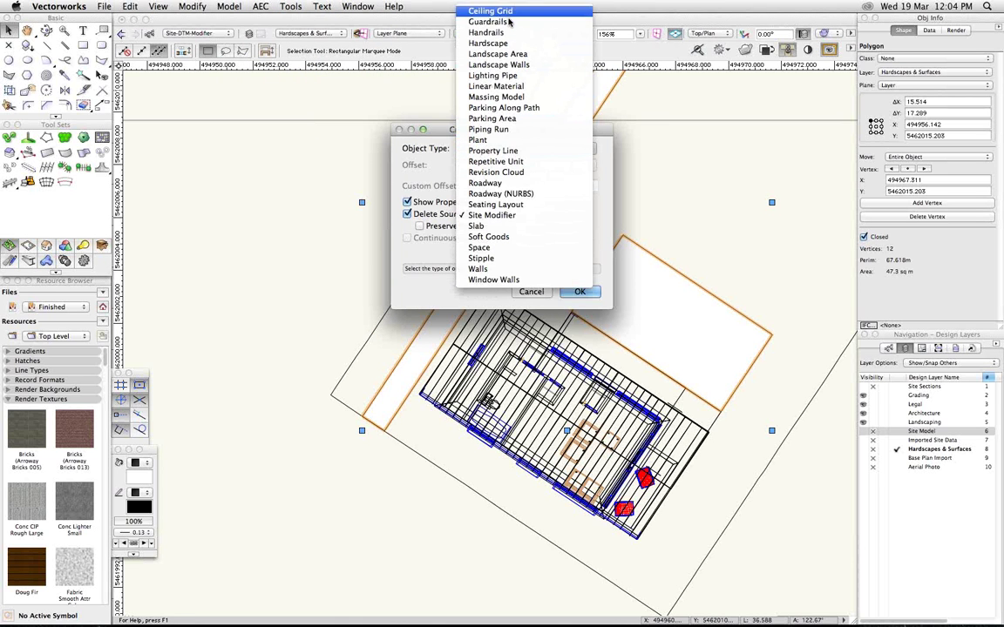
click(490, 40)
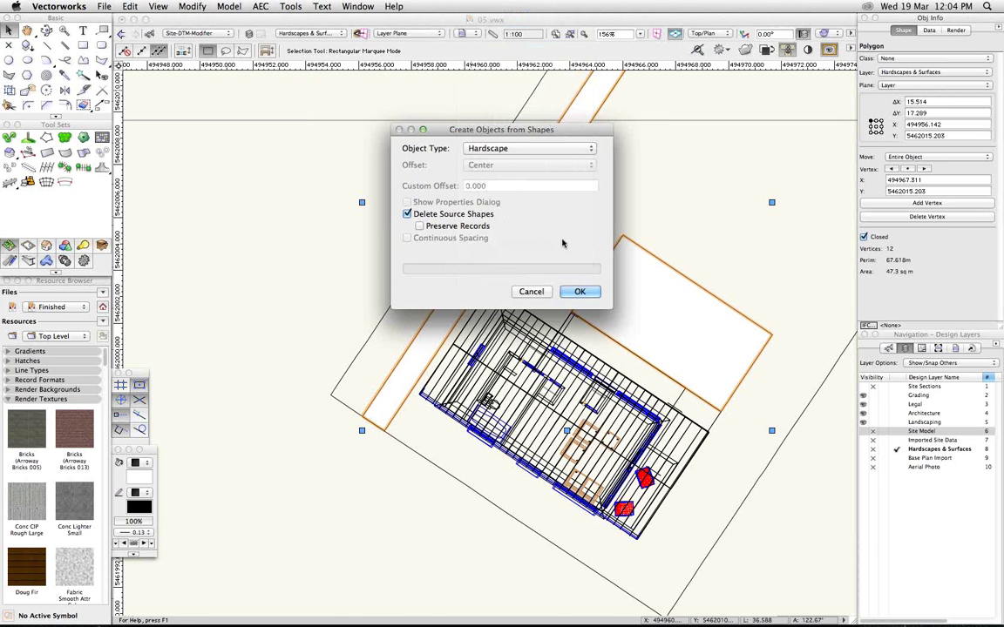
click(579, 291)
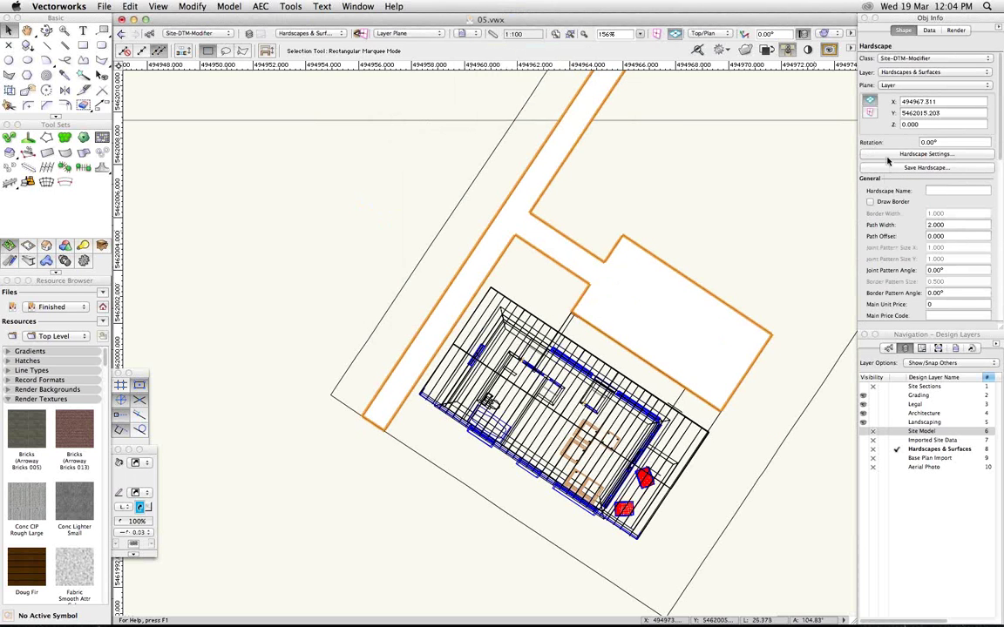
- Set the hardscape's 3D type to Texture Bed Modifier with Bricks (Arroway Bricks 005) as its main texture
click(889, 155)
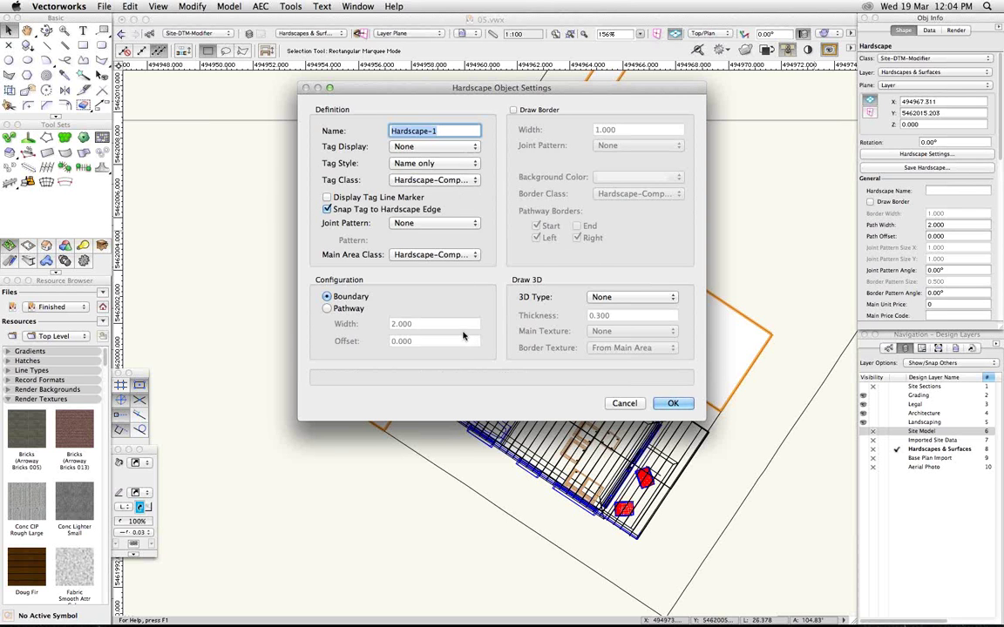
click(657, 300)
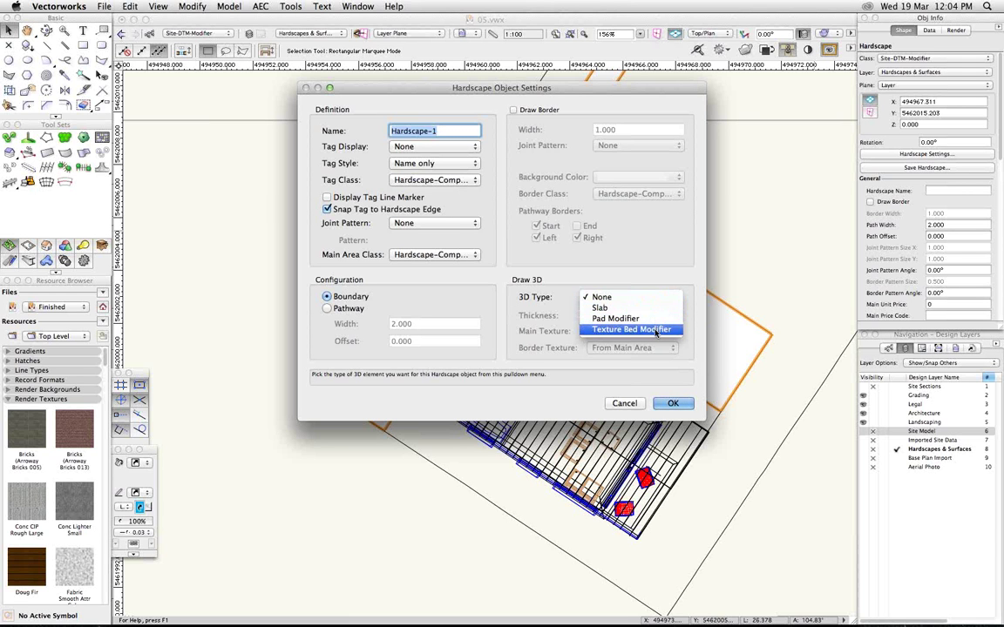
click(657, 331)
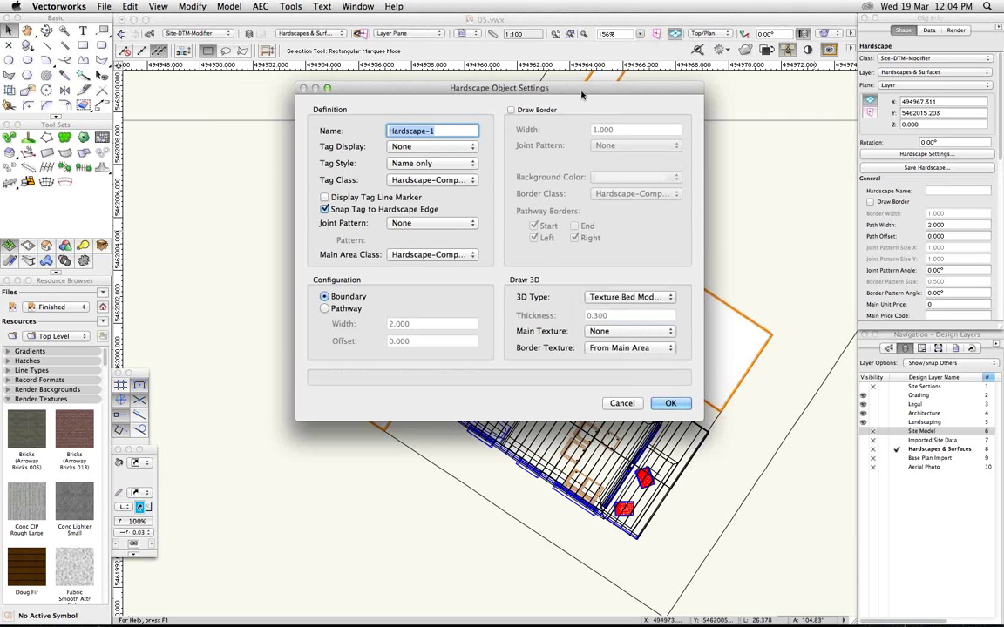
drag(585, 94, 359, 101)
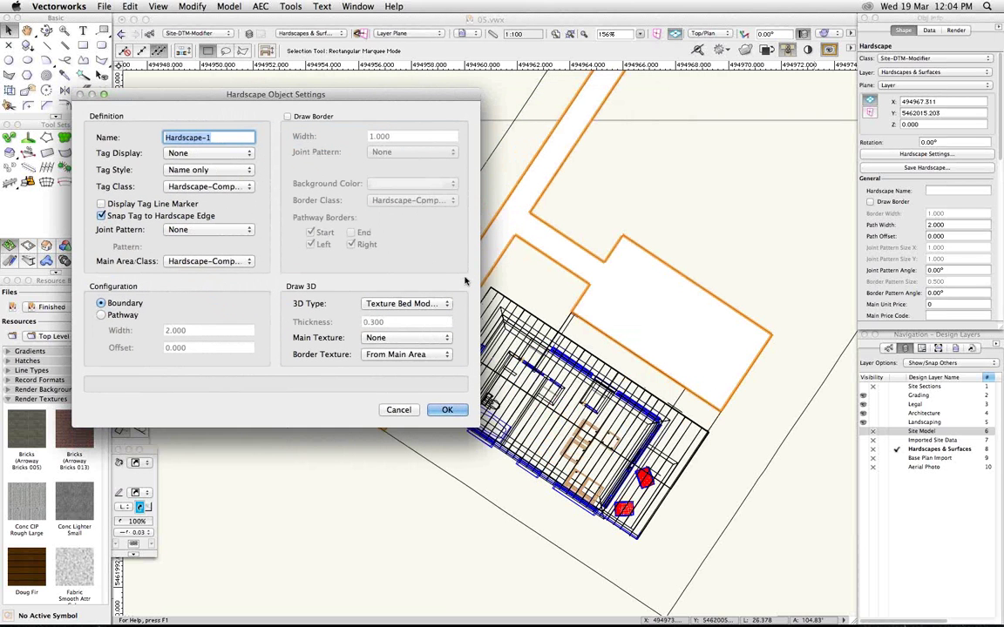
click(438, 341)
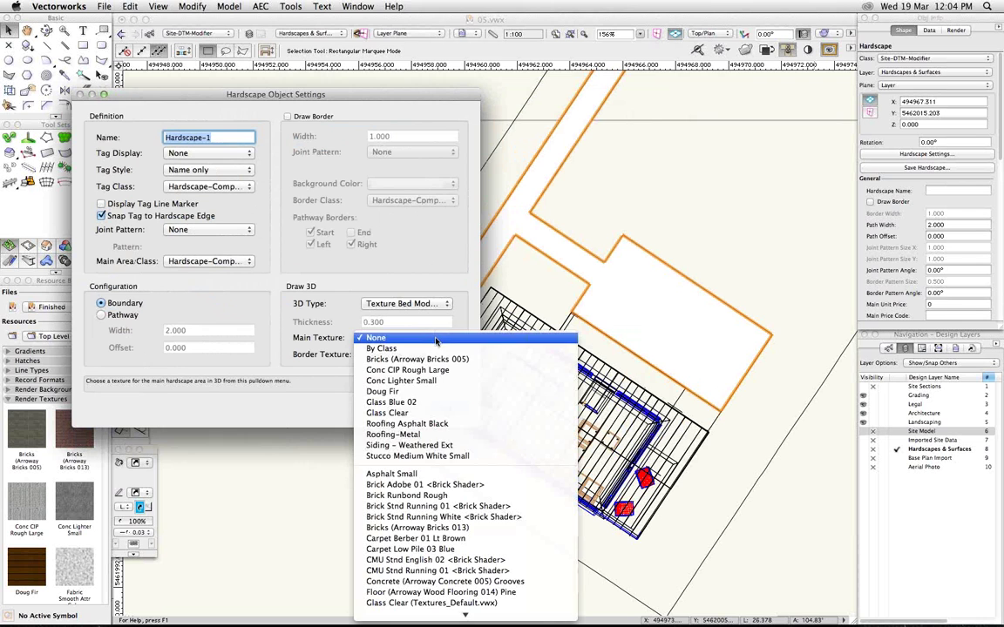
click(436, 359)
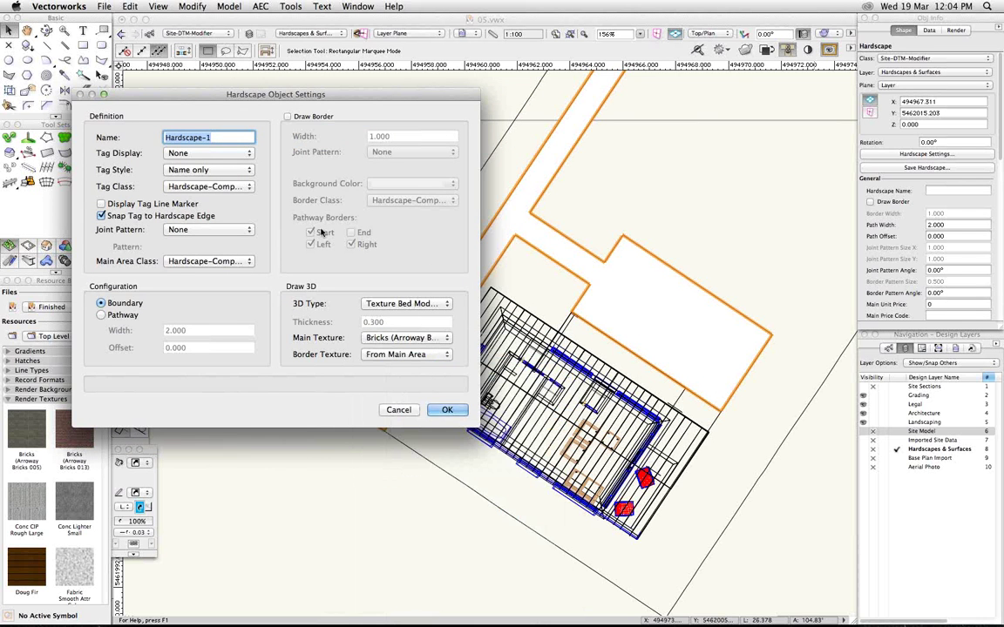
- Give the hardscape a 0.2 wide border textured with Conc Lighter Small and apply the settings
click(288, 115)
click(449, 136)
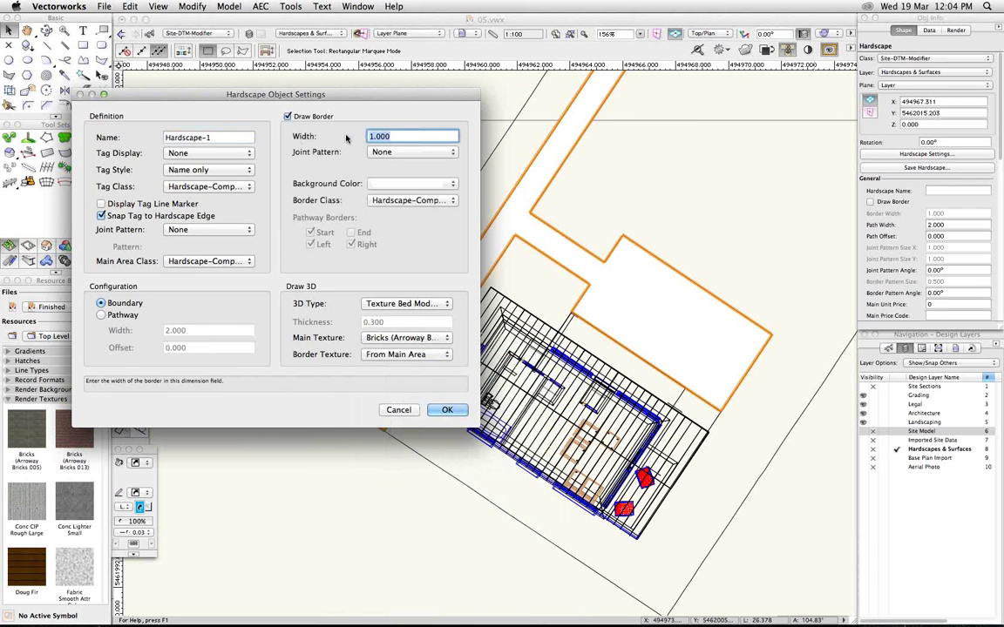
text(.2)
key(Tab)
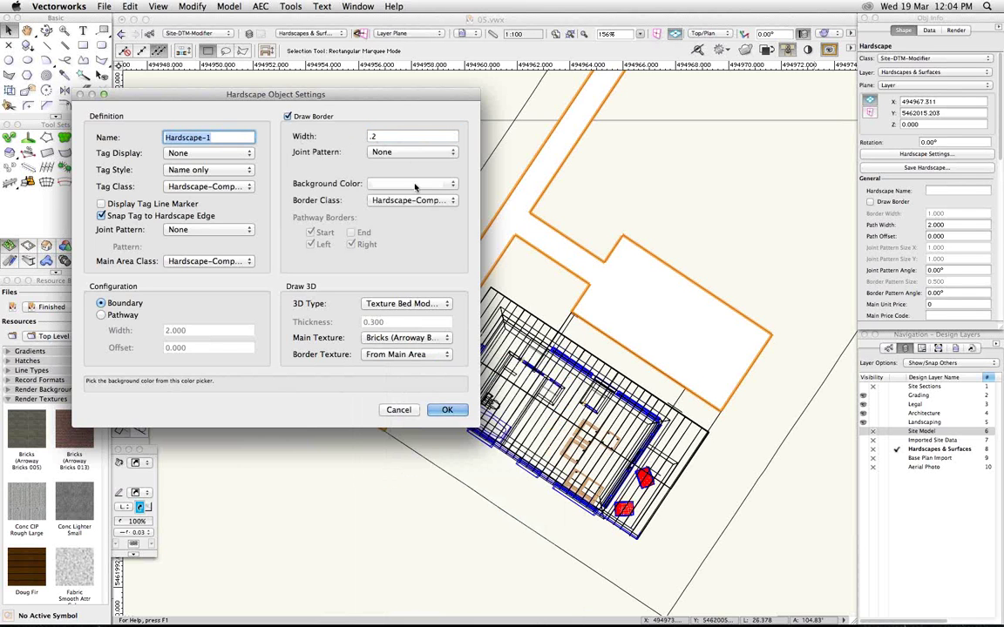
click(405, 354)
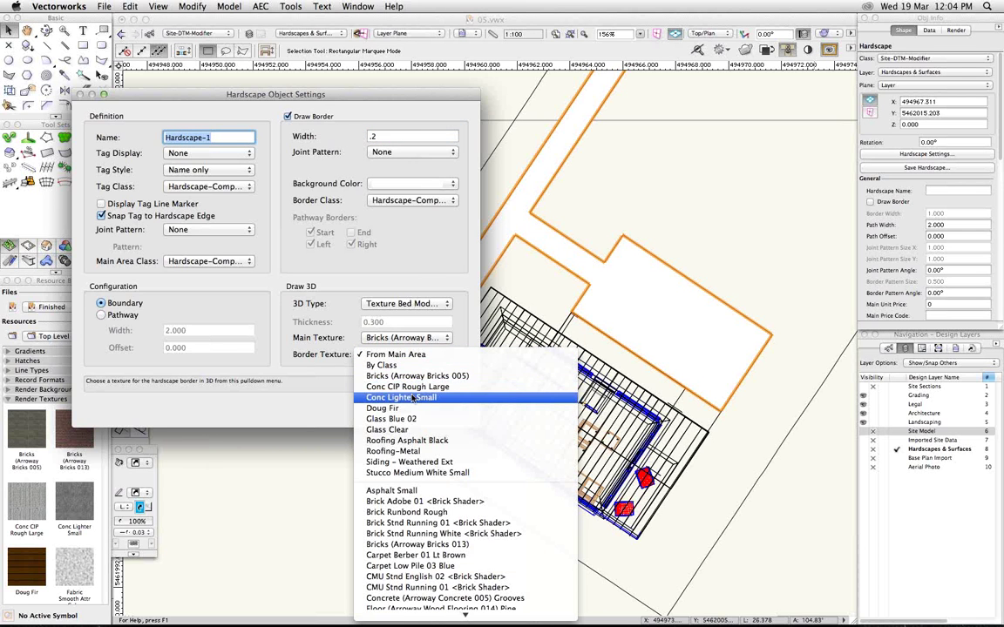
click(411, 397)
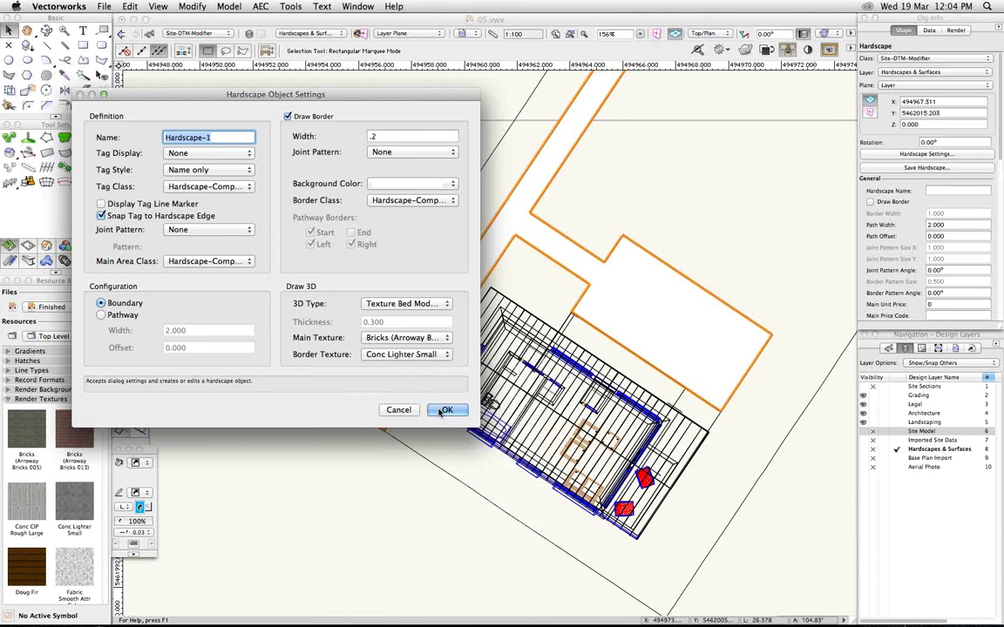
click(445, 410)
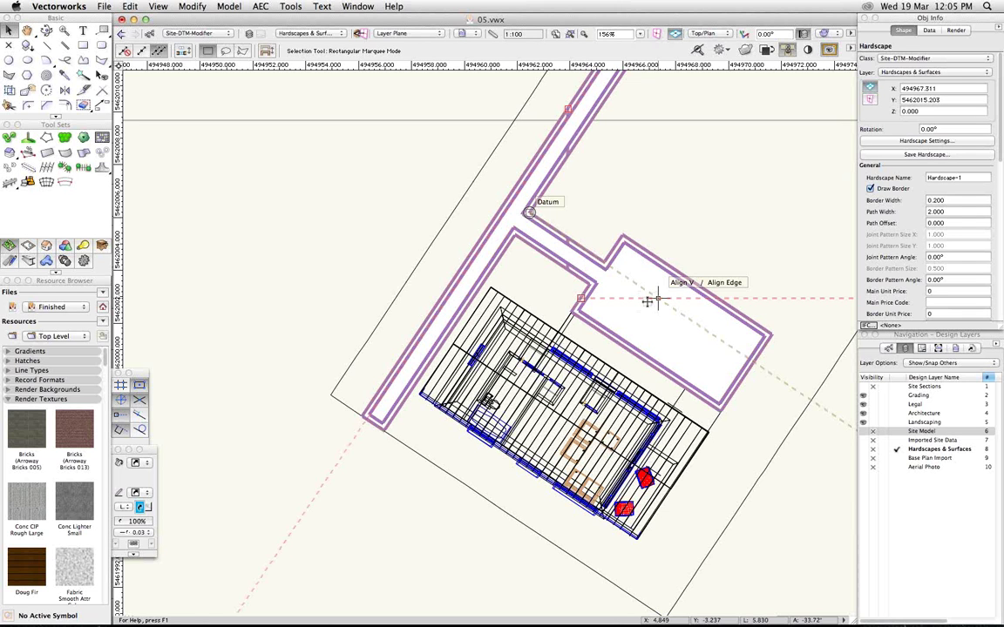
- Bring Imported Site Plan.vwx to the front and close it, returning to 05.vwx
click(106, 6)
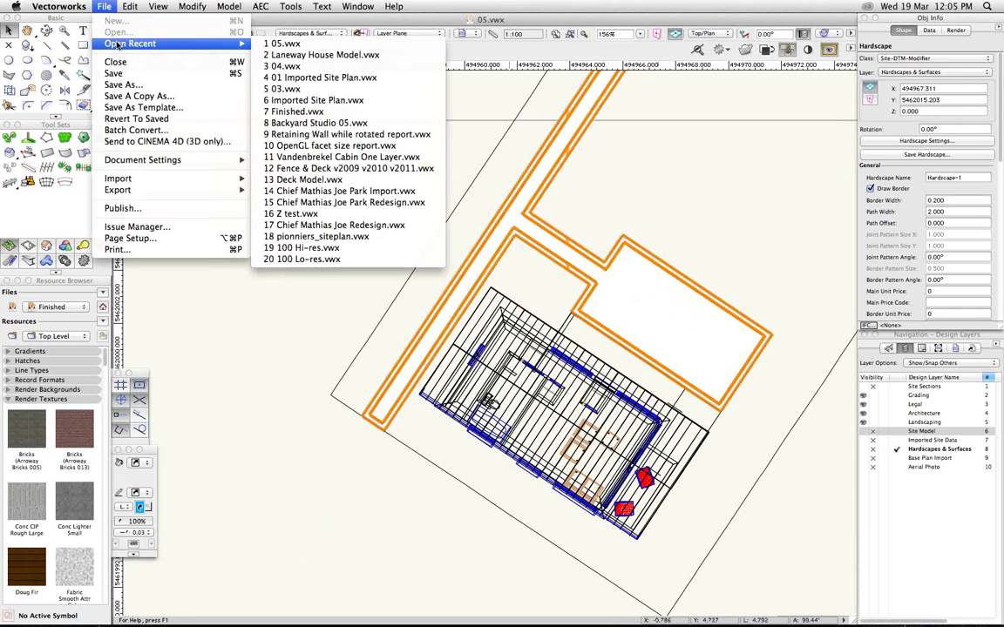
click(105, 6)
click(357, 7)
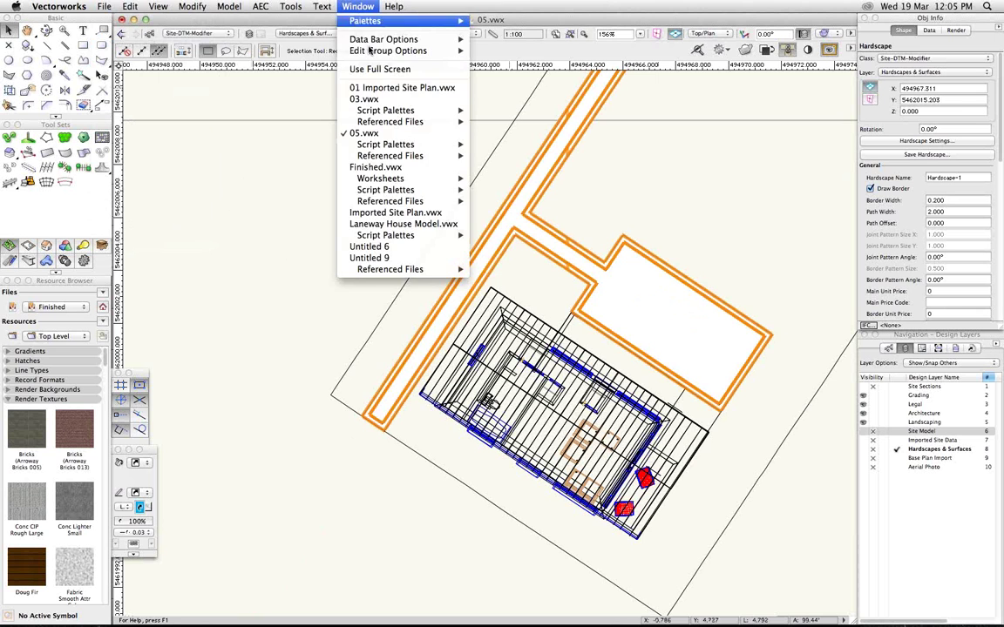
click(433, 218)
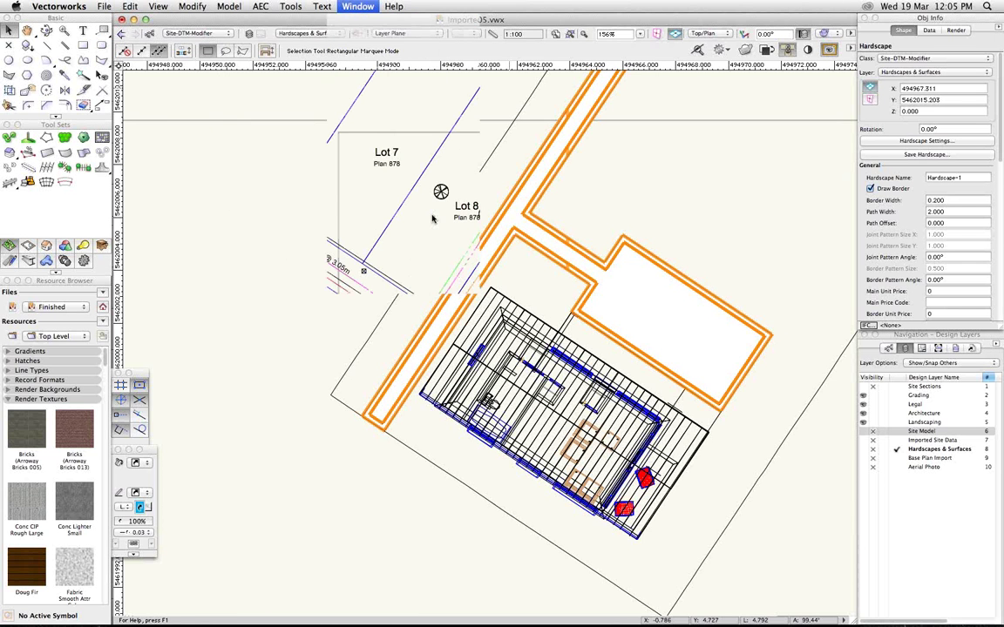
key(super+w)
click(441, 216)
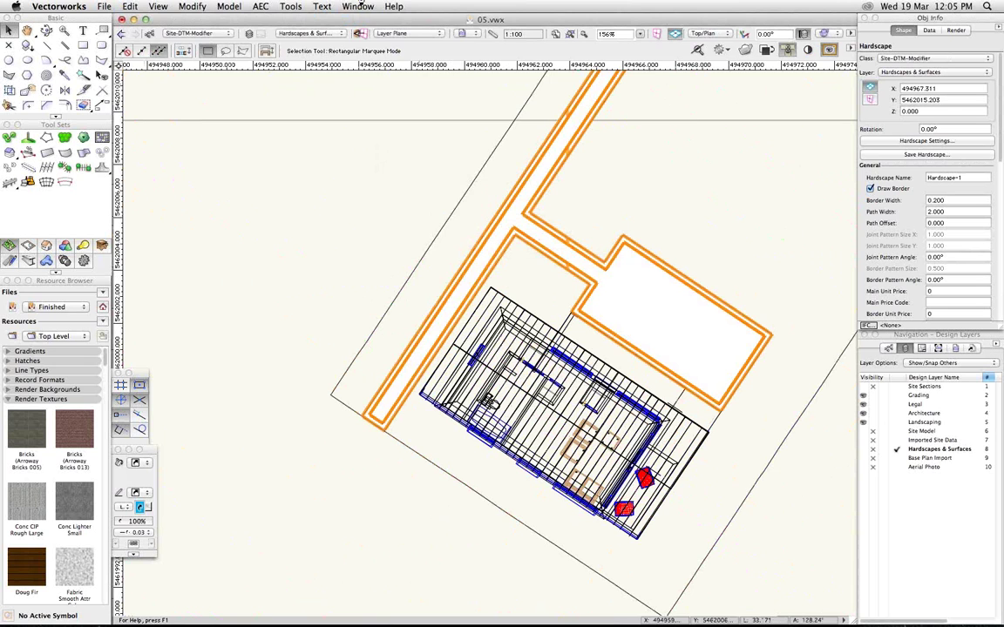
- Switch to Finished.vwx in Top/Plan view and hide its Aerial Photo and Base Plan Import layers
click(359, 6)
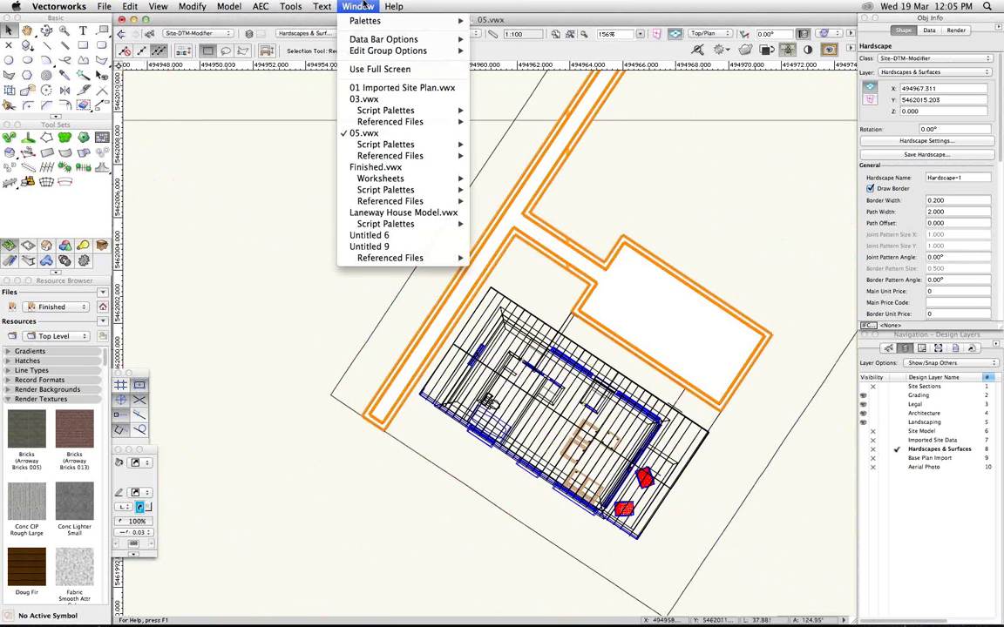
click(383, 166)
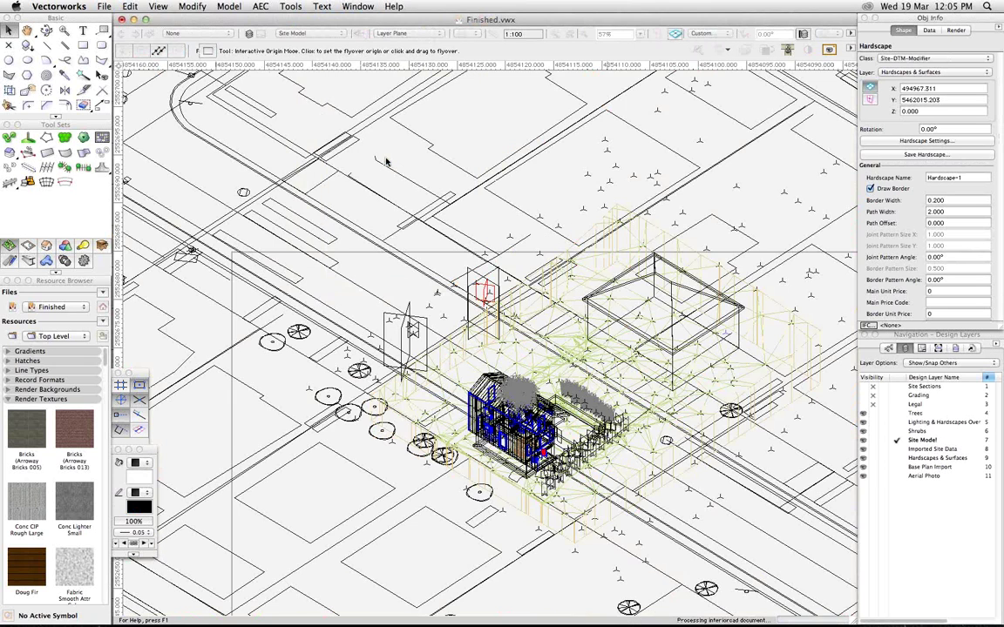
key(super+5)
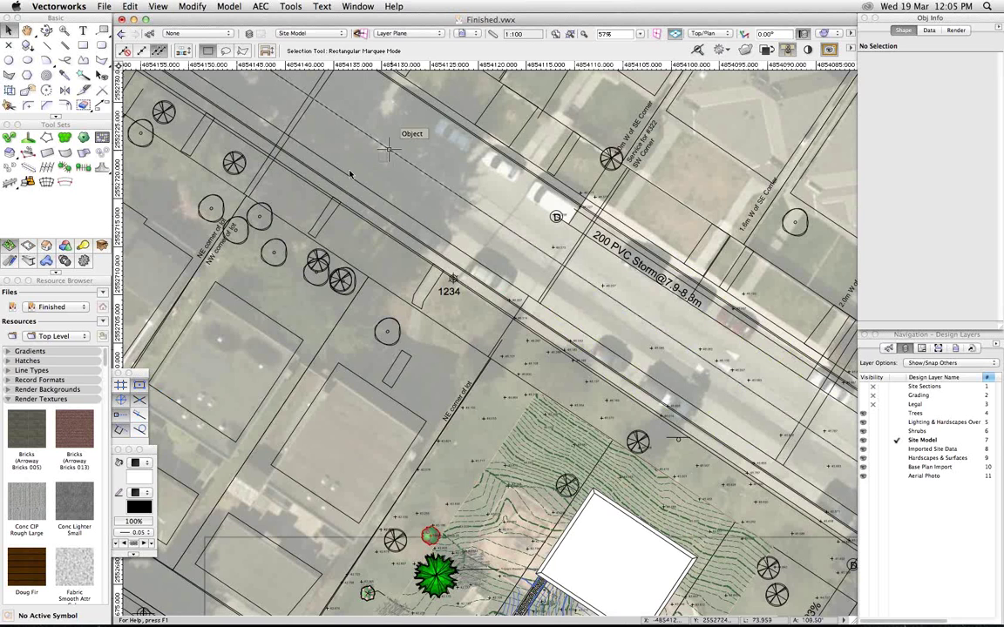
key(space)
drag(688, 548, 671, 245)
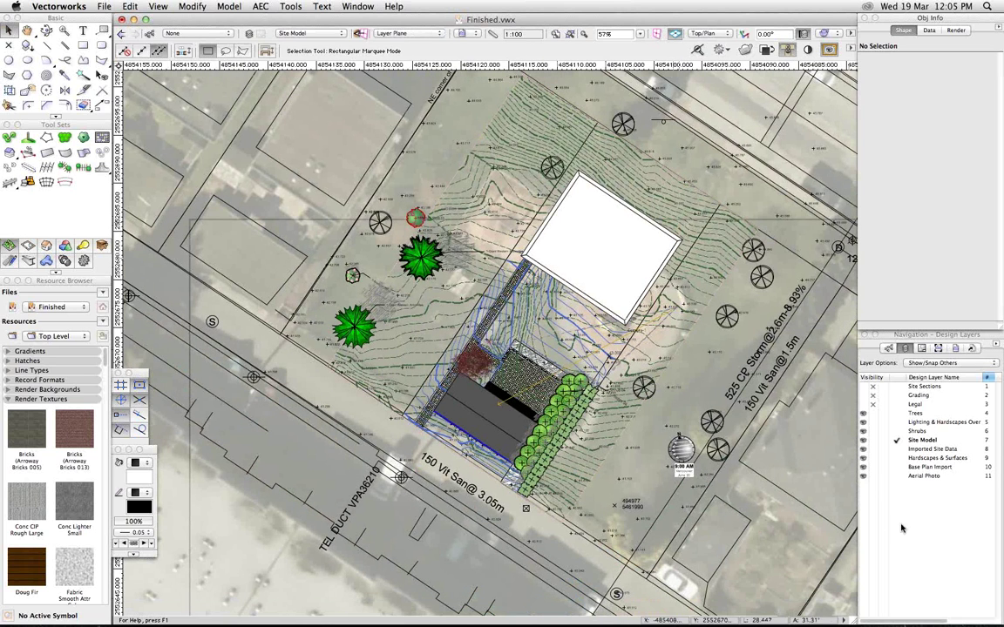
click(873, 476)
click(873, 467)
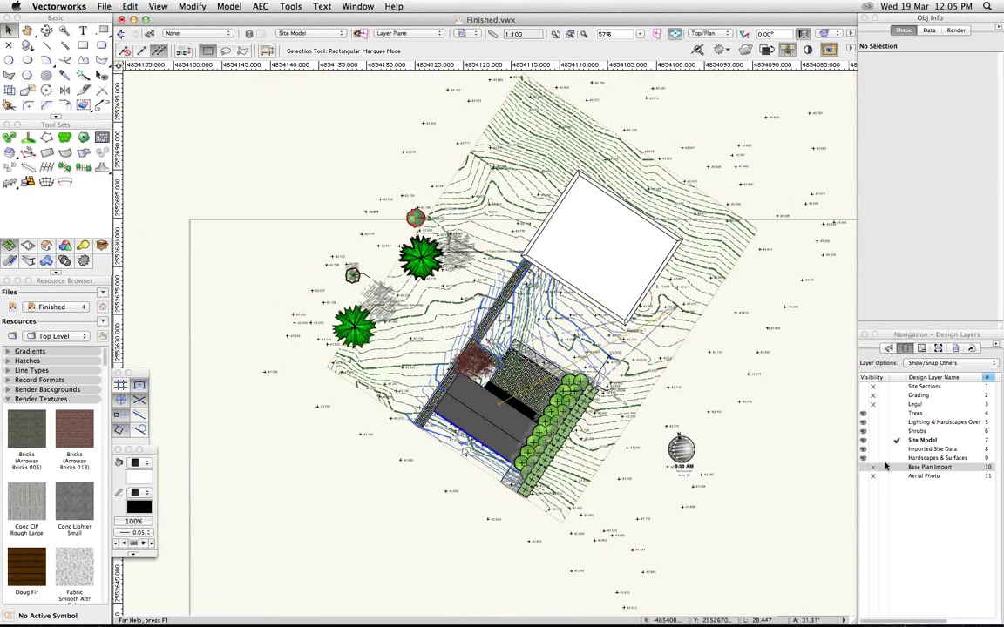
- Activate the Hardscapes & Surfaces layer and review the settings of the brick path and patio hardscape
click(898, 458)
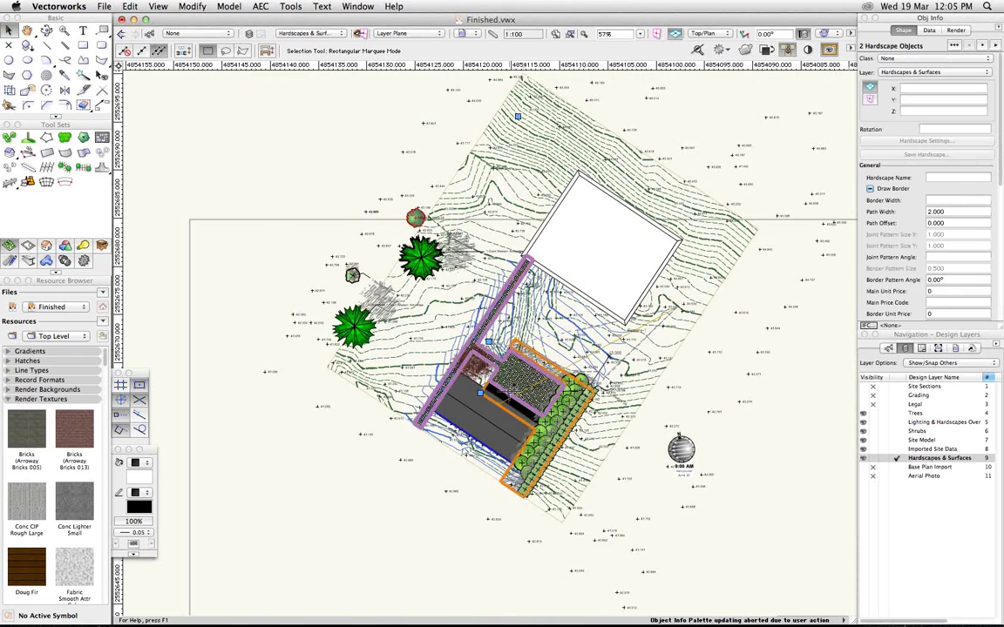
scroll(523, 405, up, 5)
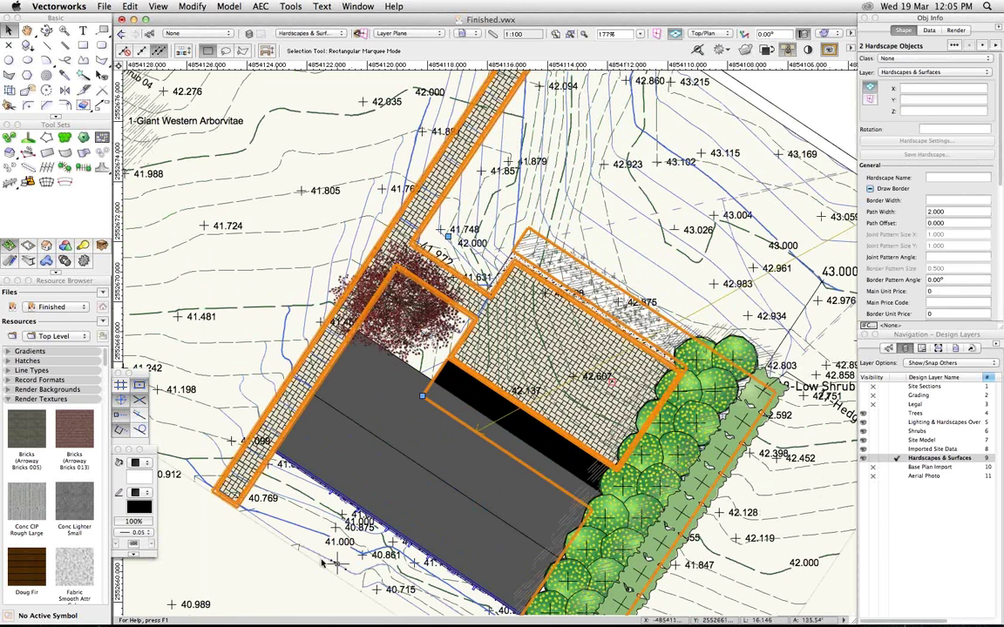
click(290, 579)
click(529, 397)
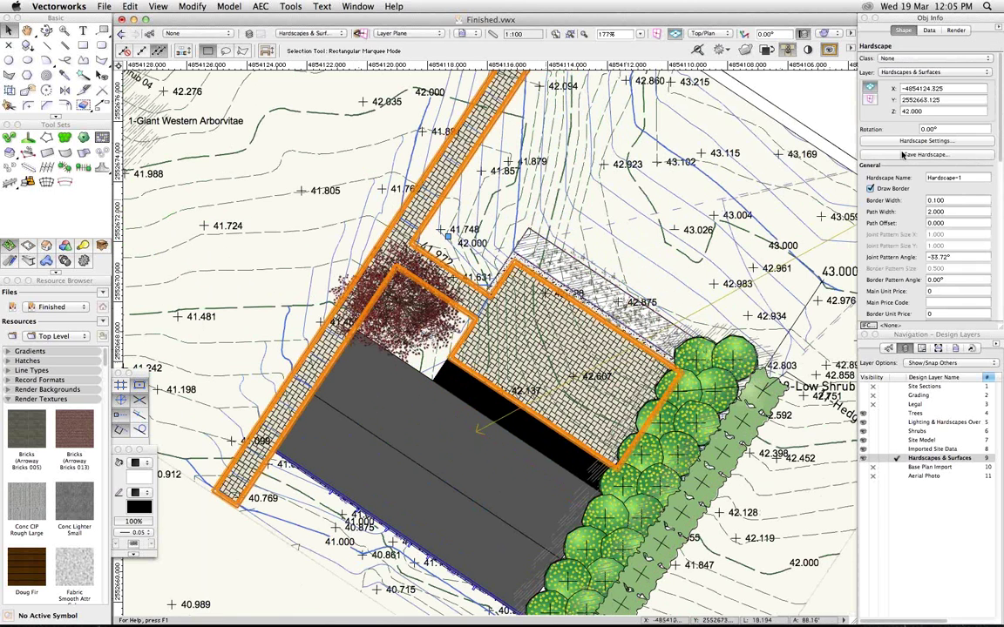
click(910, 141)
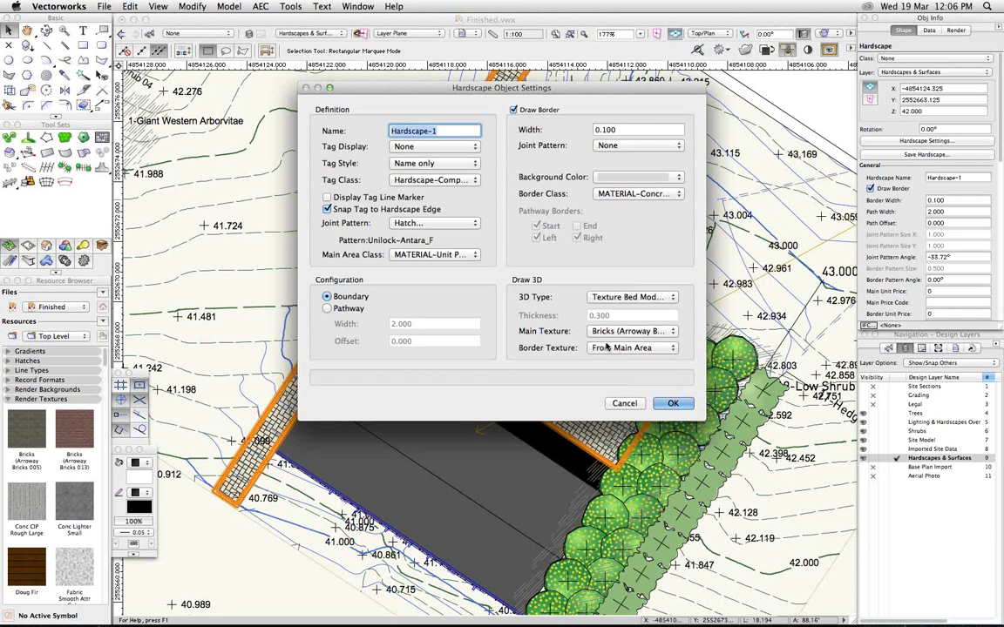
click(671, 404)
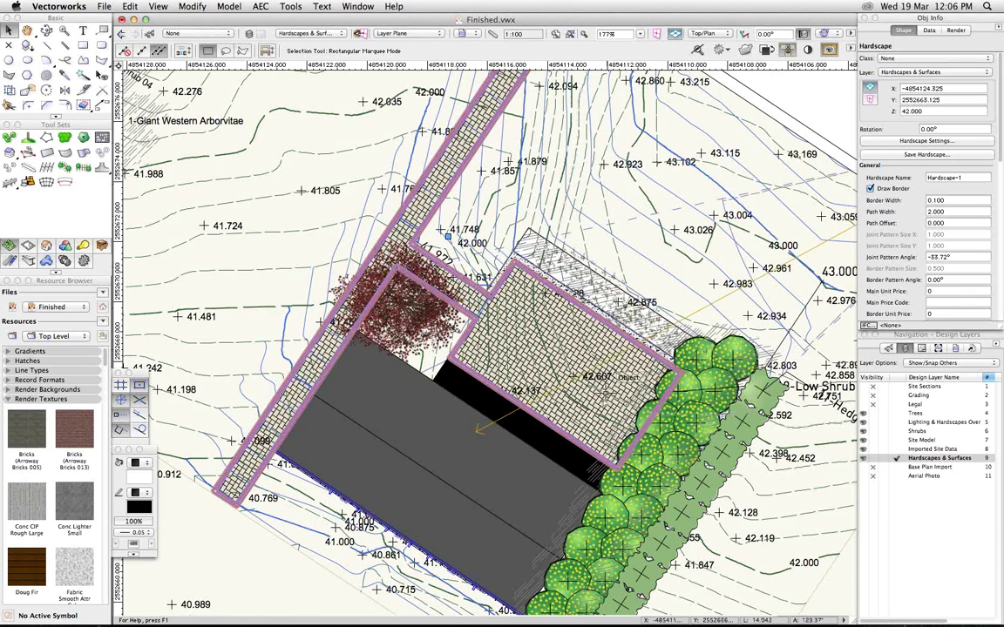
- Activate the Site Model layer, select the site model and update it
scroll(622, 425, down, 2)
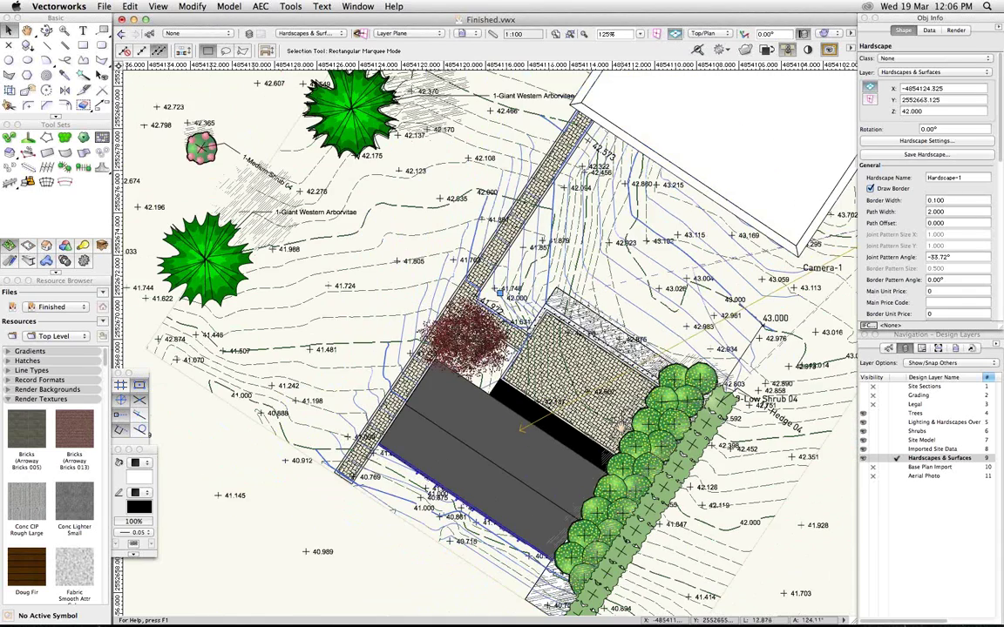
middle_drag(621, 427, 590, 426)
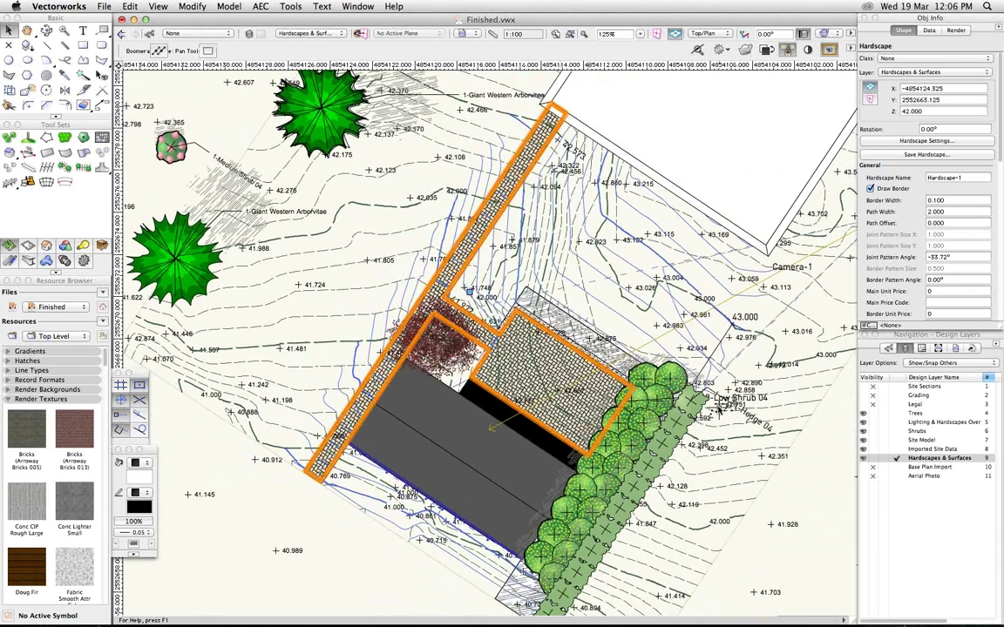
click(896, 440)
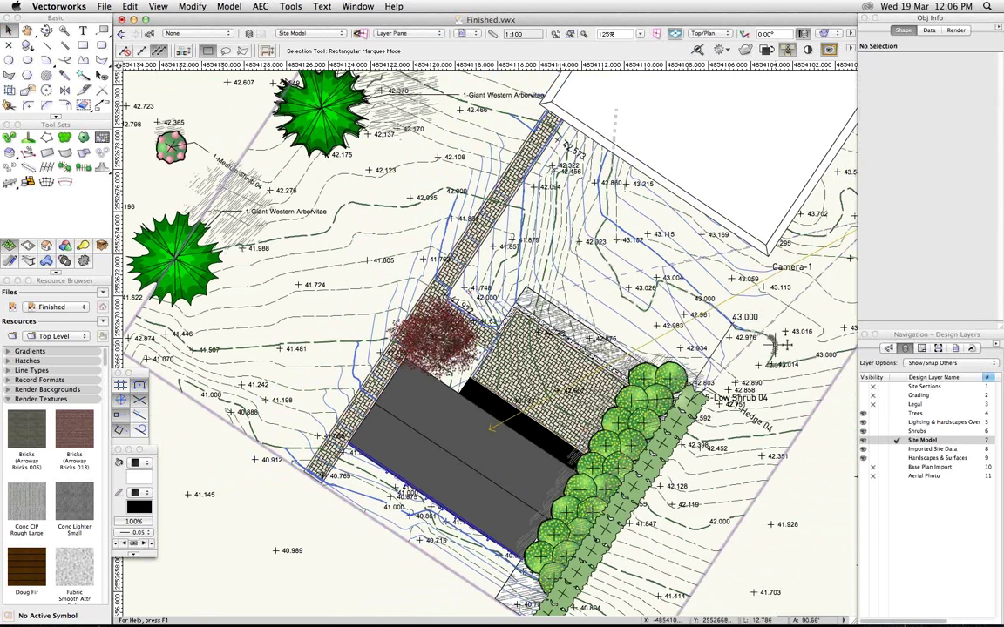
click(697, 316)
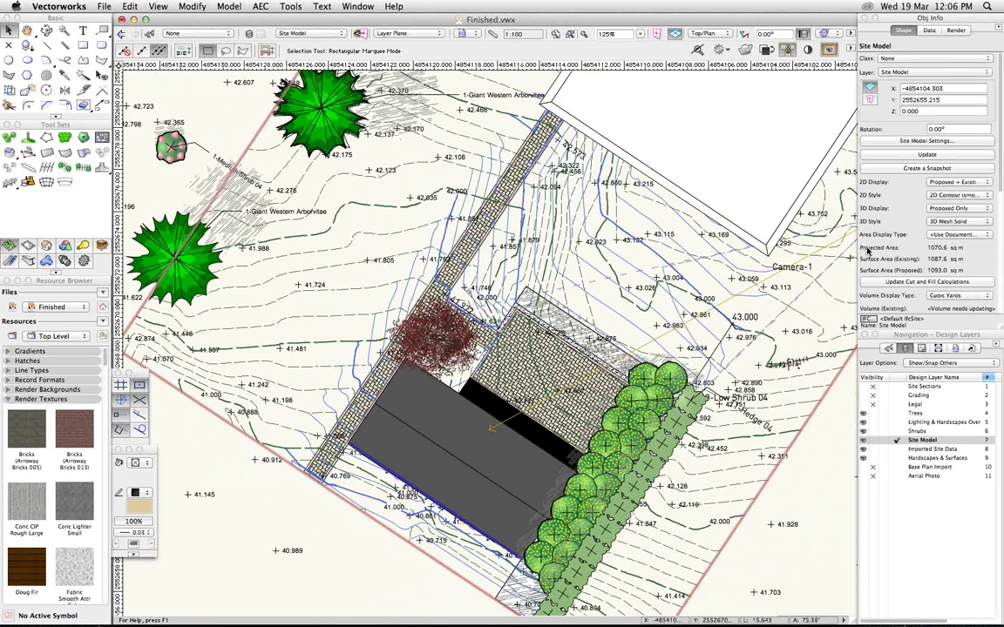
click(894, 155)
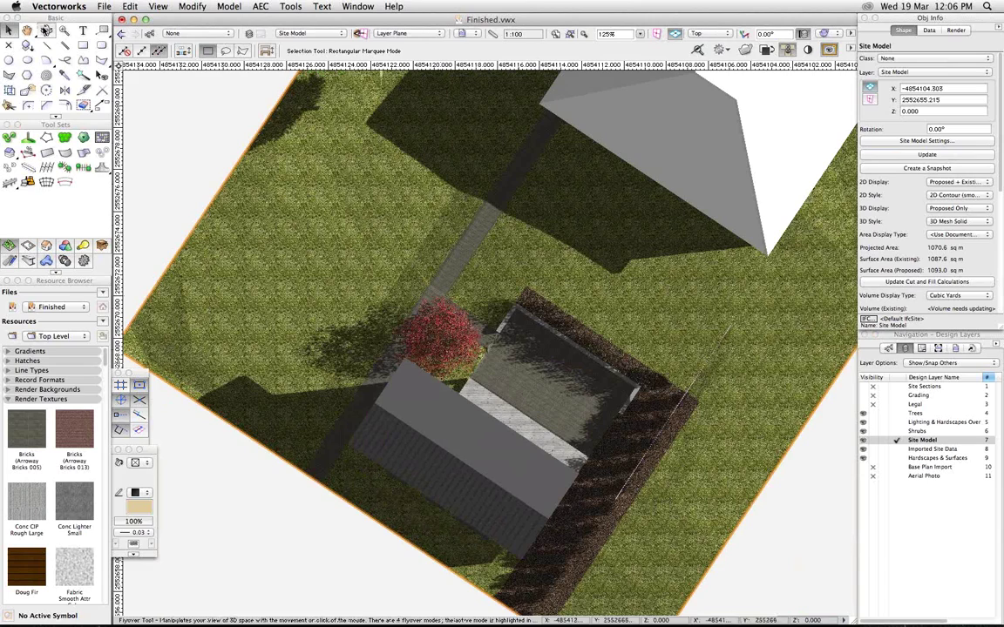
- Examine the rendered site in 3D from the hedge side of the house and check the site model's texture
click(46, 30)
drag(539, 396, 541, 261)
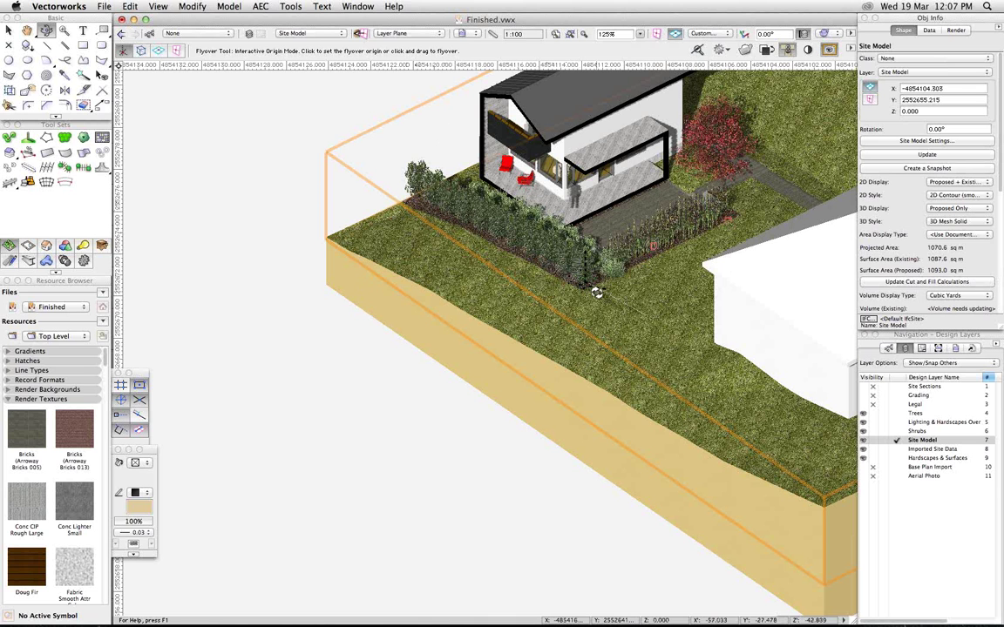
click(8, 30)
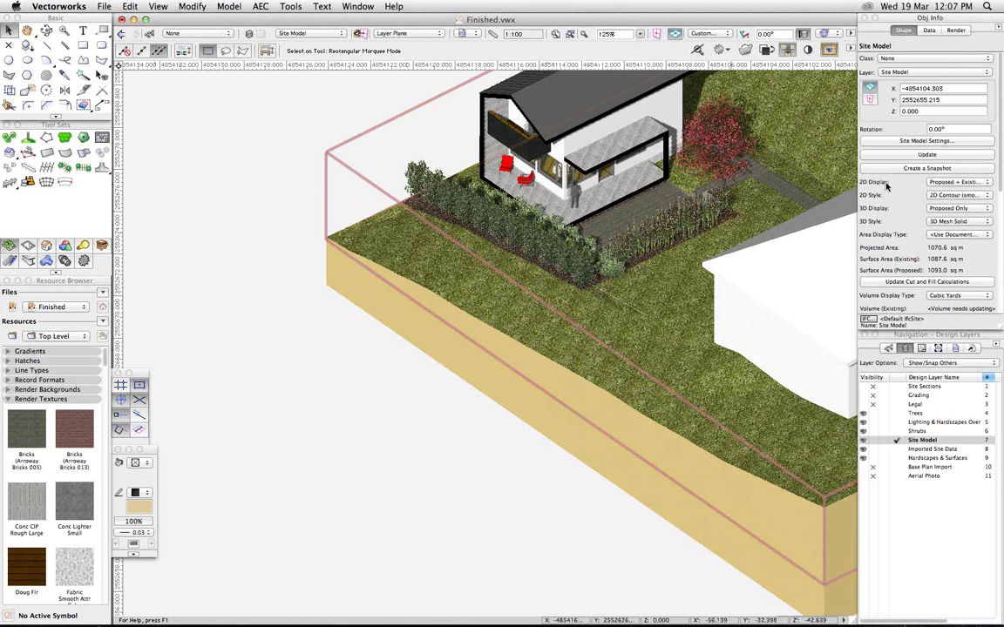
click(956, 32)
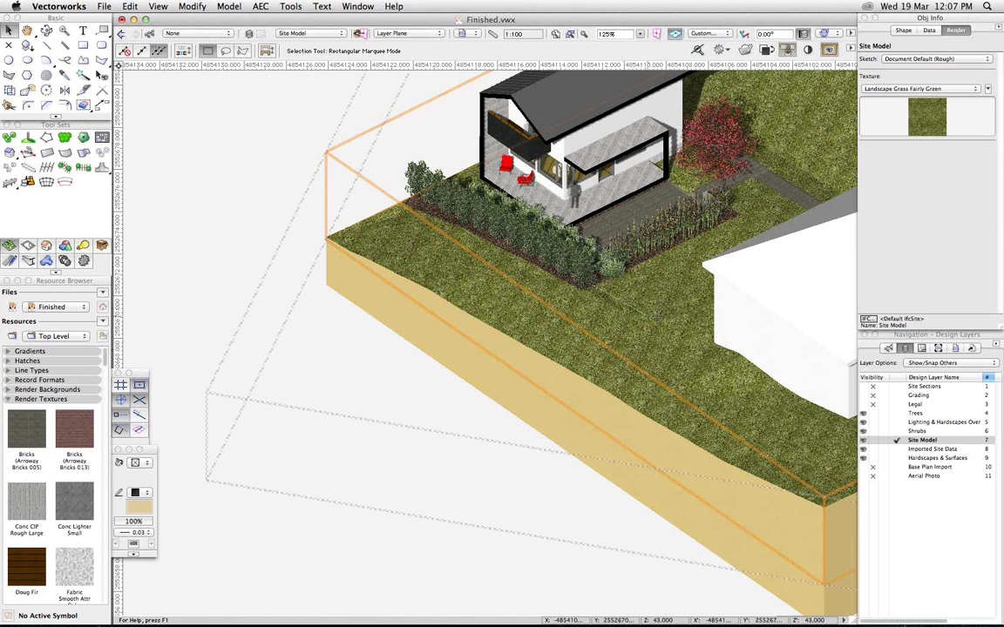
- Return to the Top/Plan view and bring the laneway house and Camera-1 into view
key(super+5)
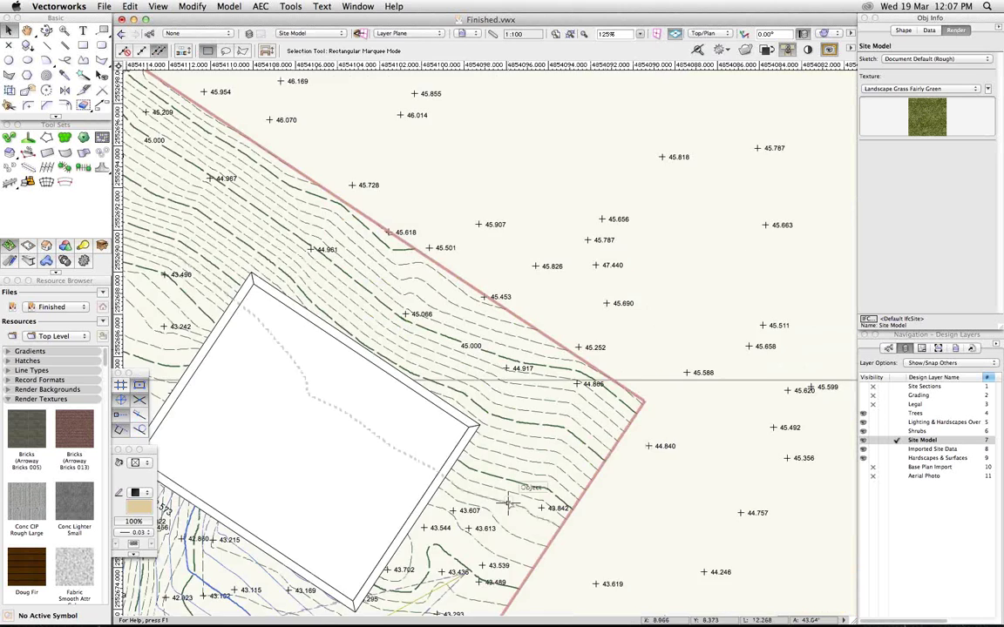
scroll(508, 503, down, 3)
key(space)
scroll(567, 351, down, 5)
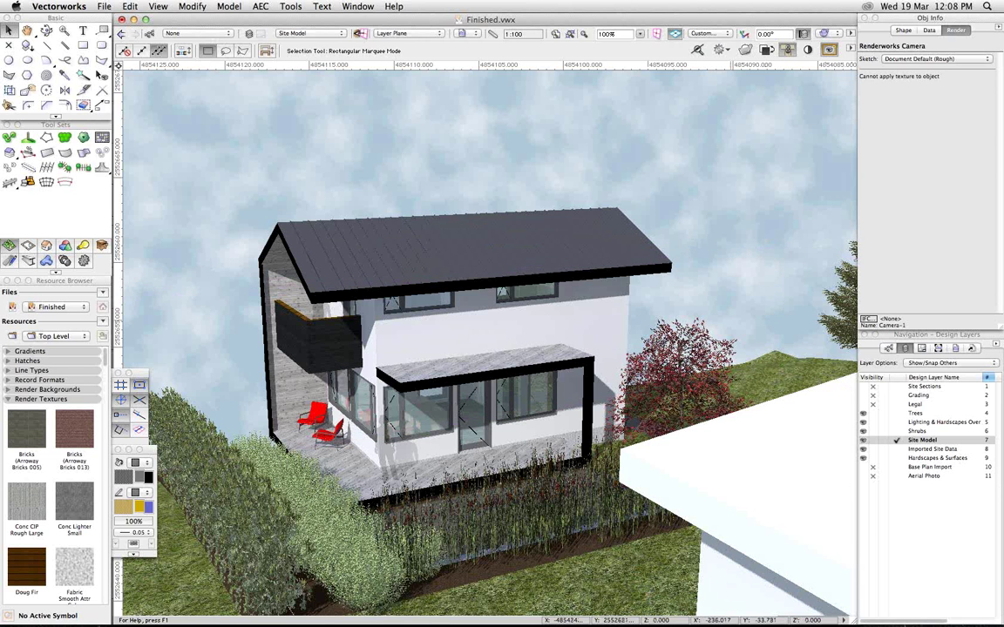
key(super+Tab)
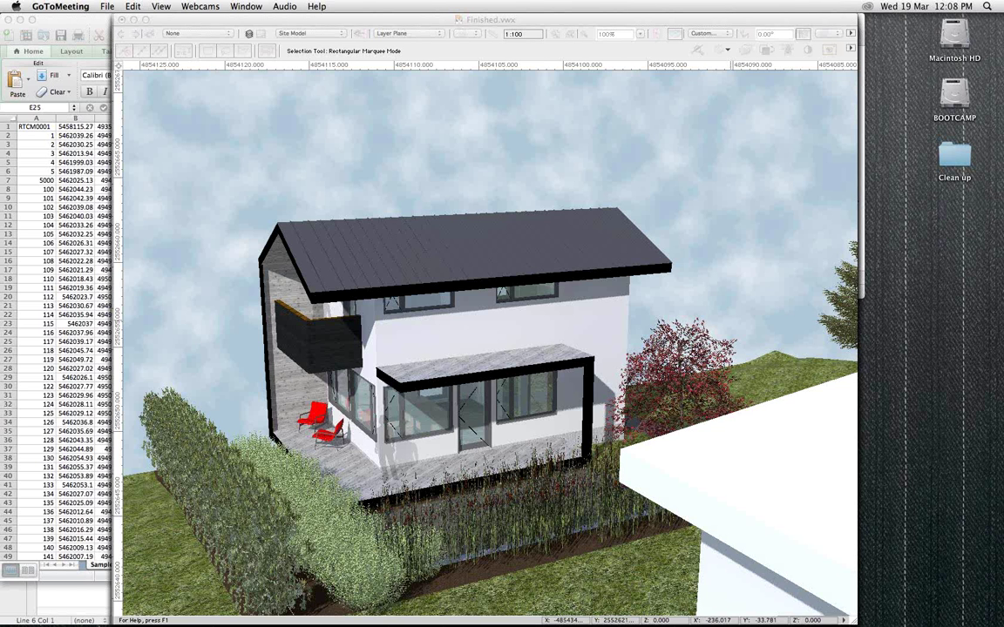
click(614, 271)
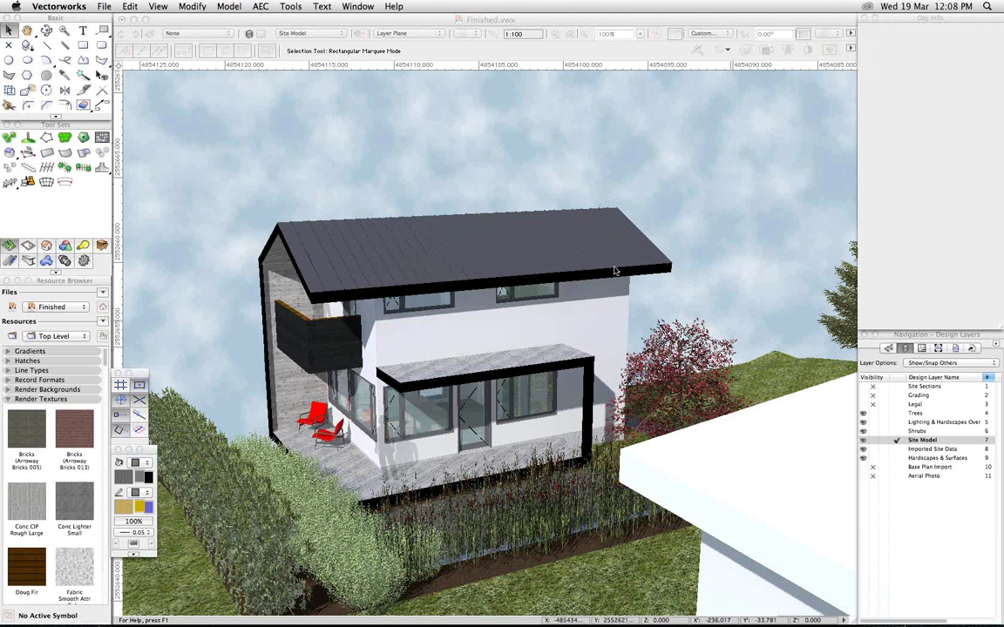
click(615, 271)
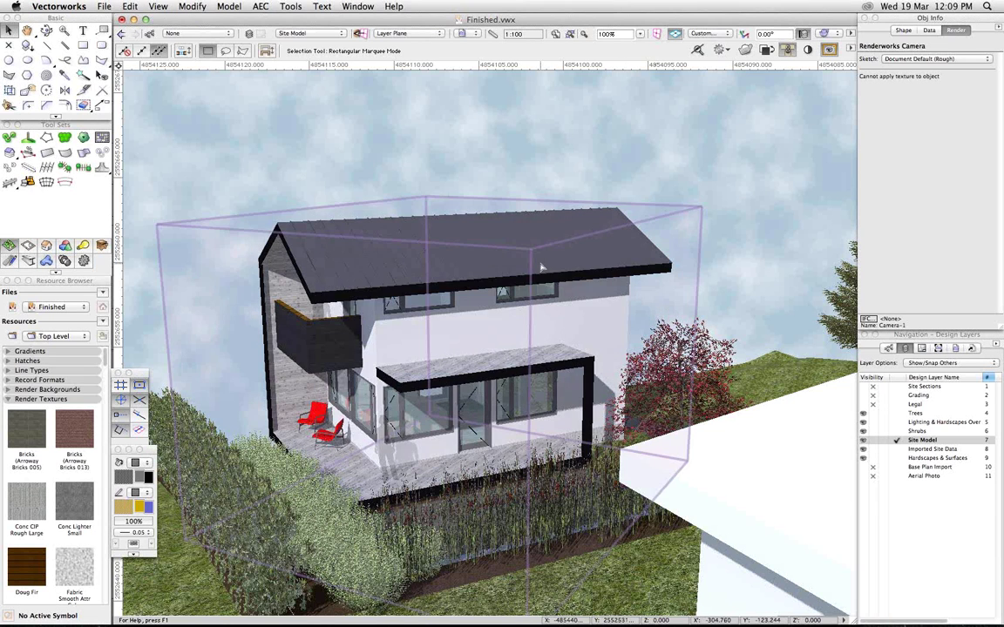
- Return to the Top/Plan view and rotate the plan to 33.72° so the whole site is squared up in the window
click(593, 224)
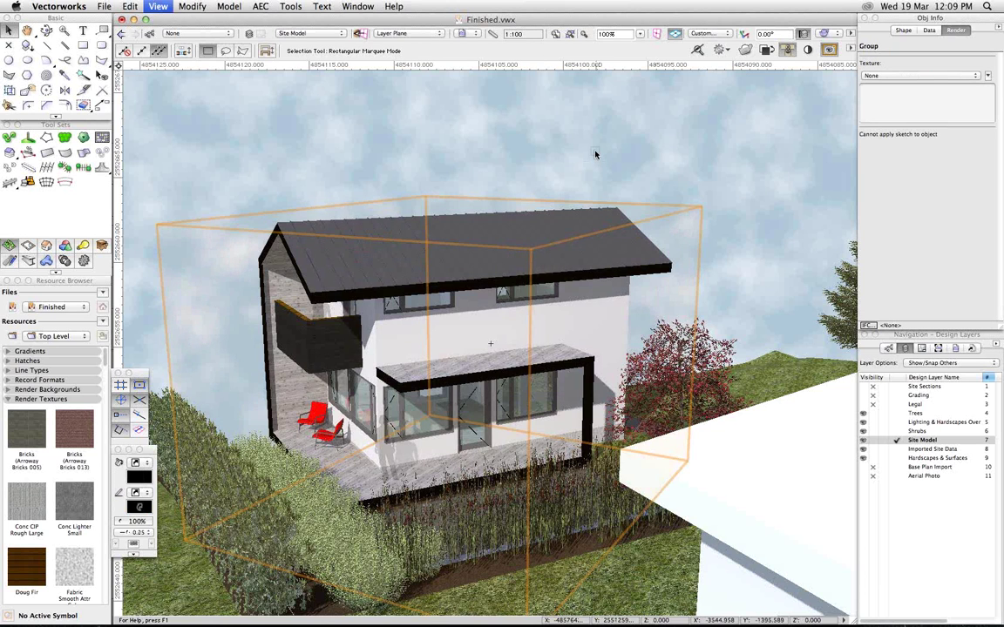
key(super+5)
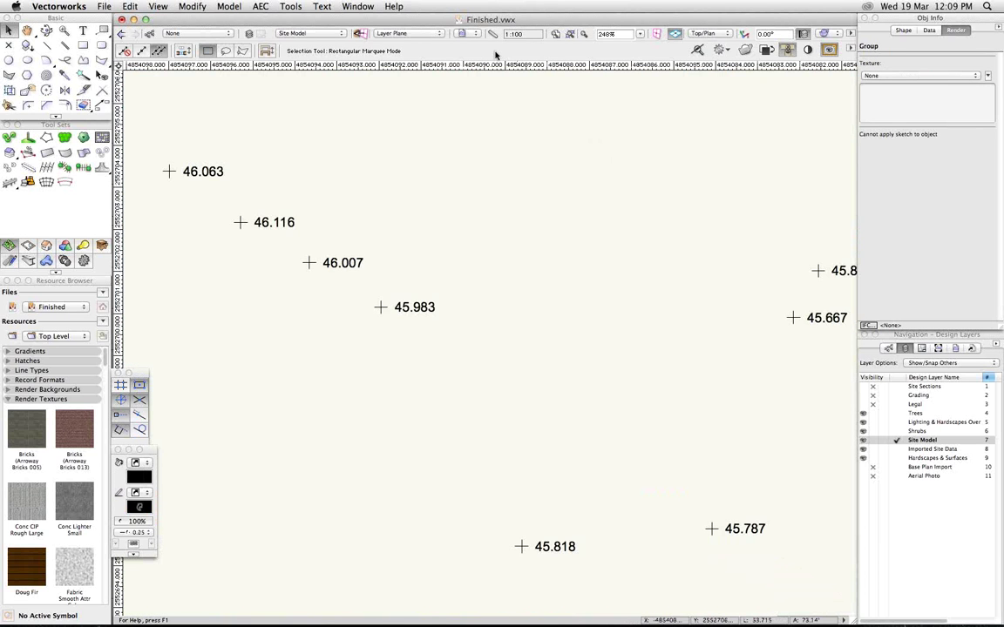
click(471, 34)
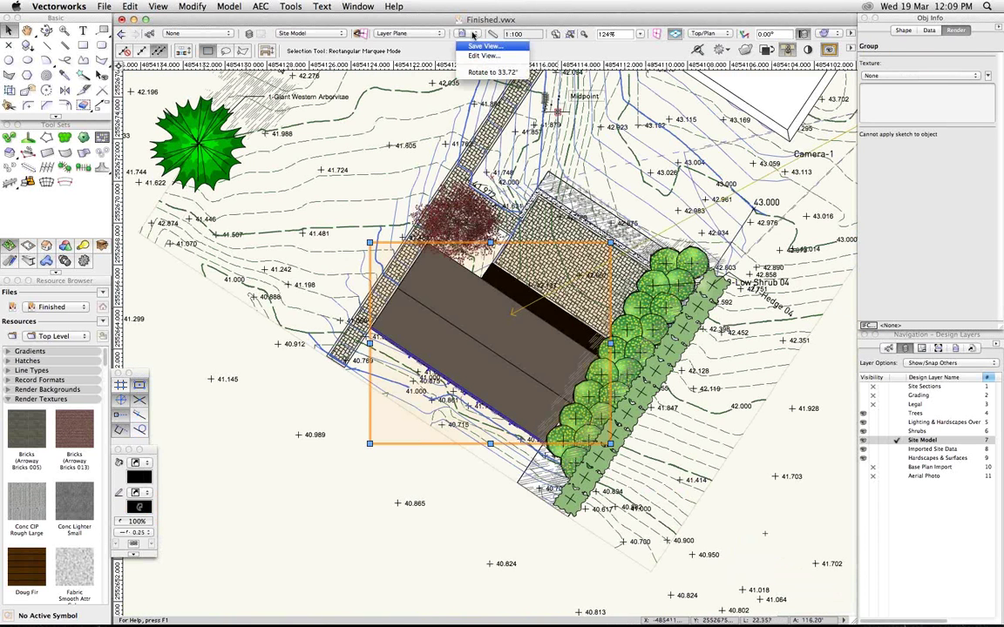
click(490, 72)
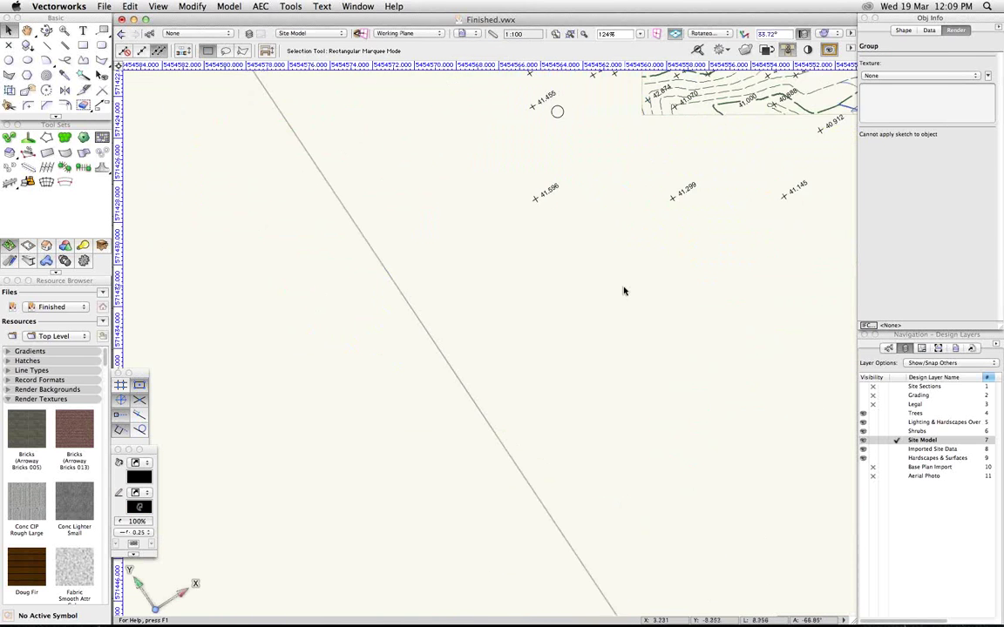
scroll(623, 291, down, 3)
drag(688, 232, 572, 307)
drag(619, 273, 449, 404)
click(471, 381)
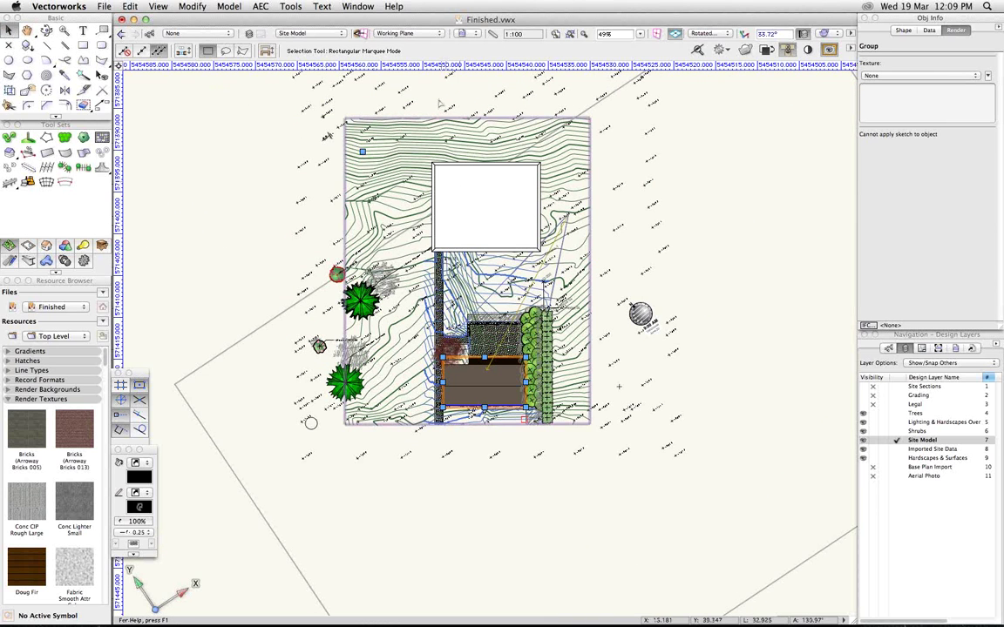
- Hide the Imported Site Data layer so the survey points do not clutter the plan
click(192, 6)
mouse_move(157, 6)
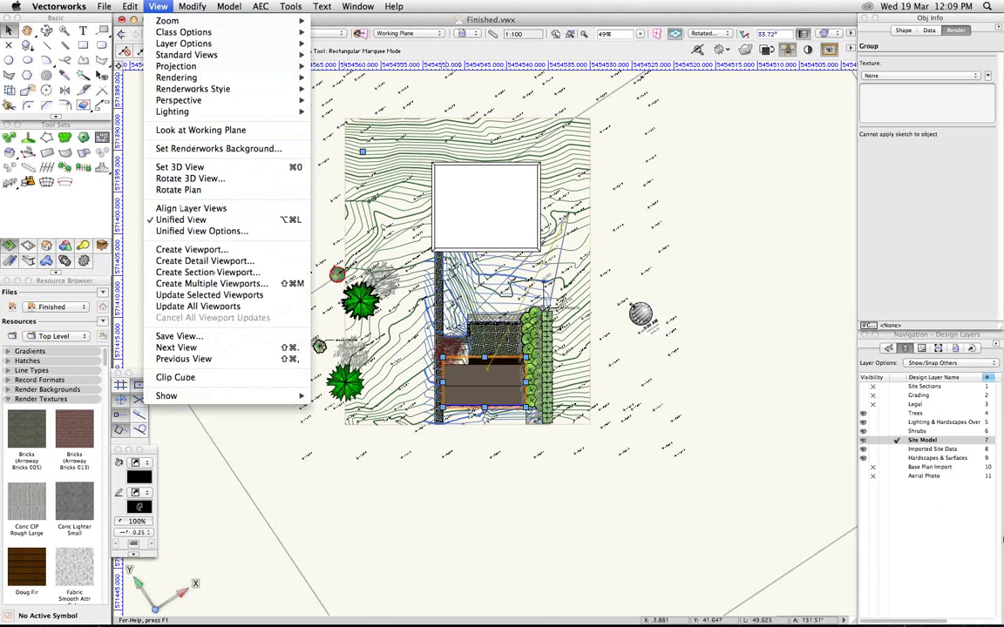
click(863, 446)
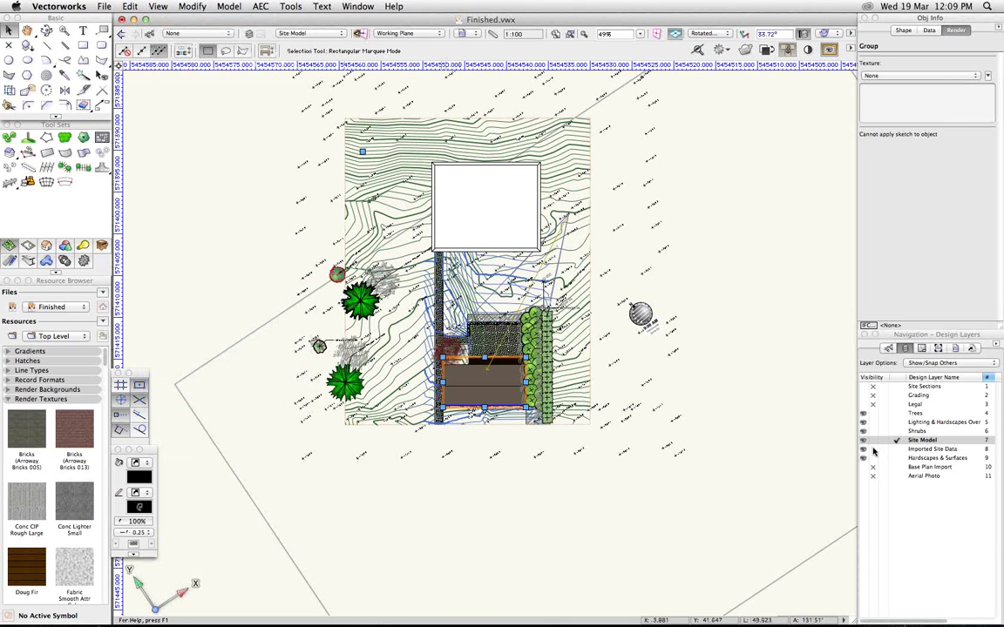
click(872, 450)
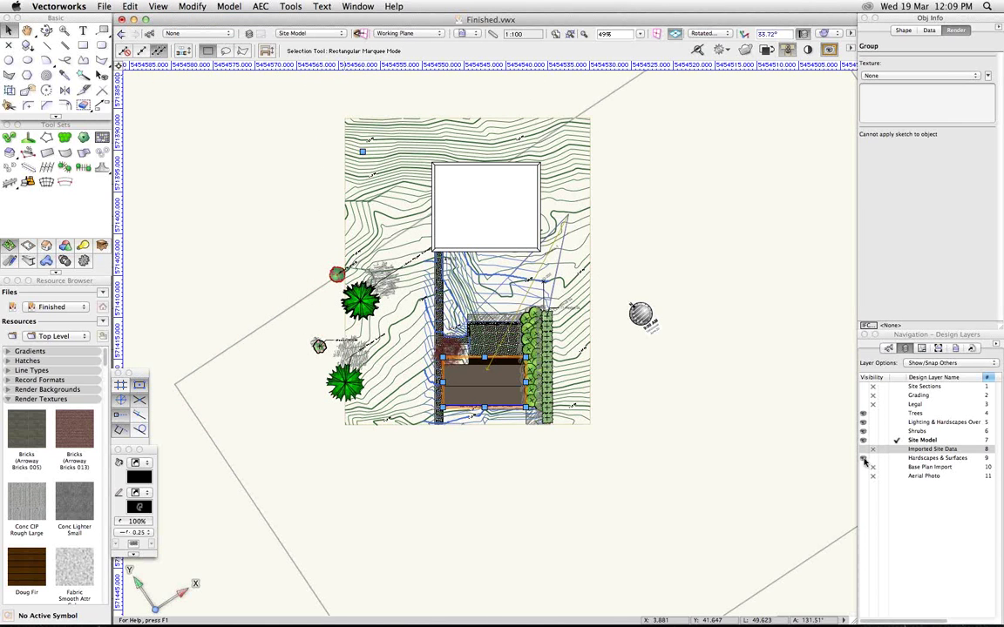
- Start a section viewport with a vertical section line through both houses, facing the side with the evergreen trees
click(159, 6)
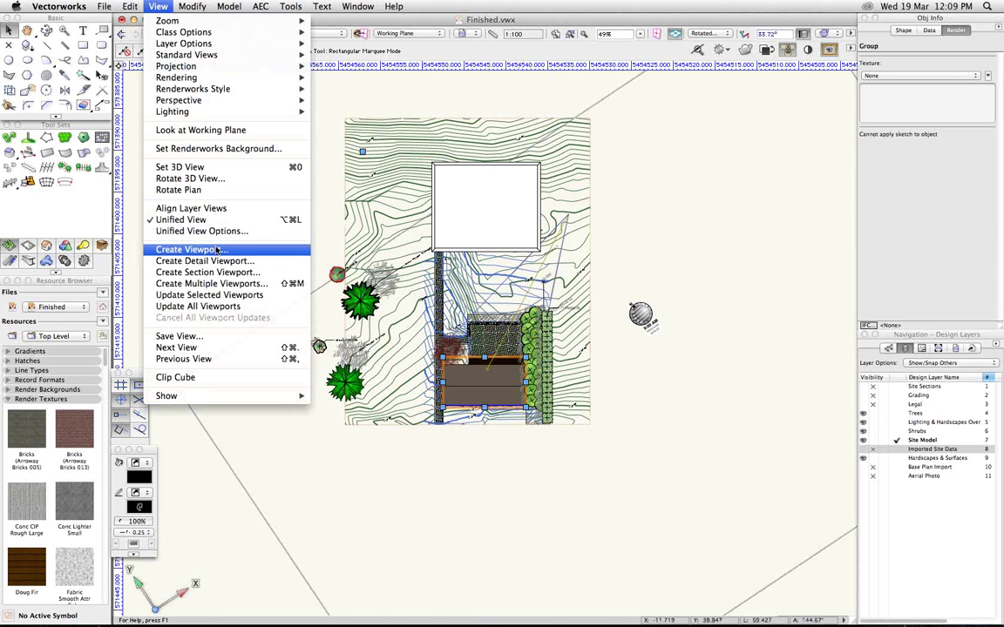
click(209, 272)
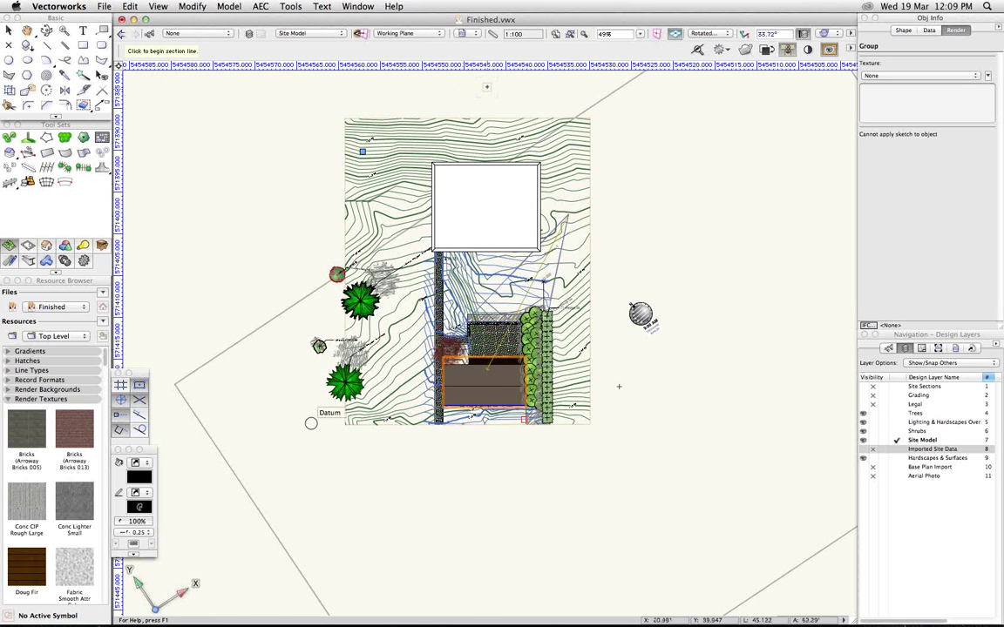
click(487, 88)
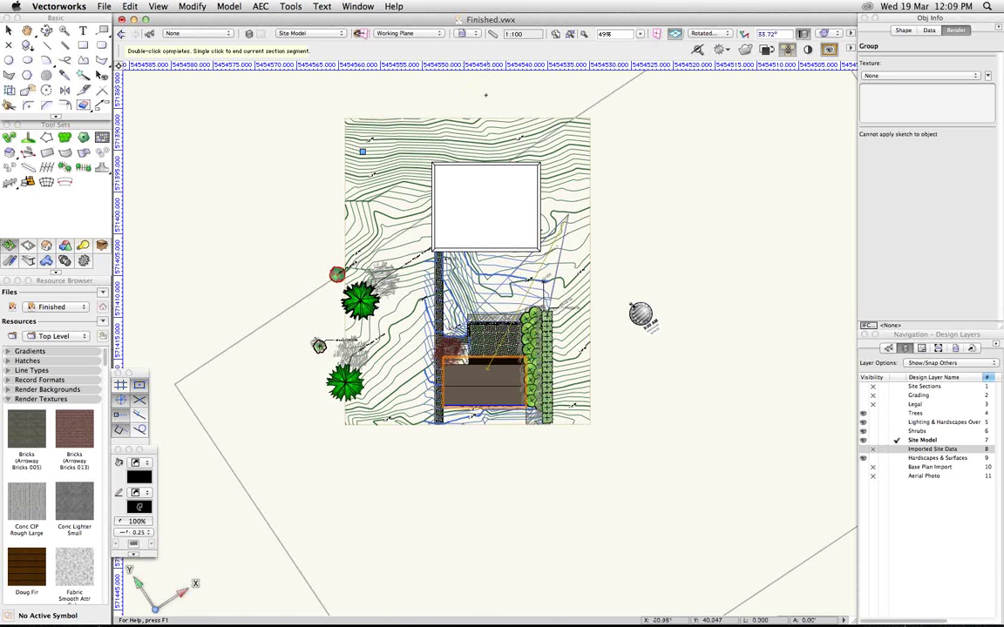
double_click(486, 442)
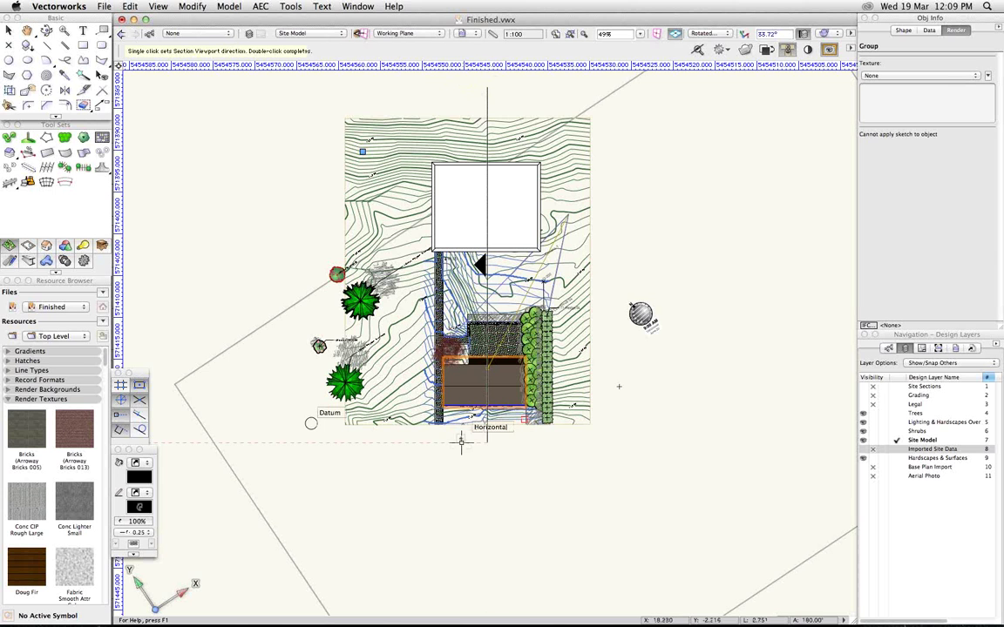
click(460, 440)
double_click(460, 441)
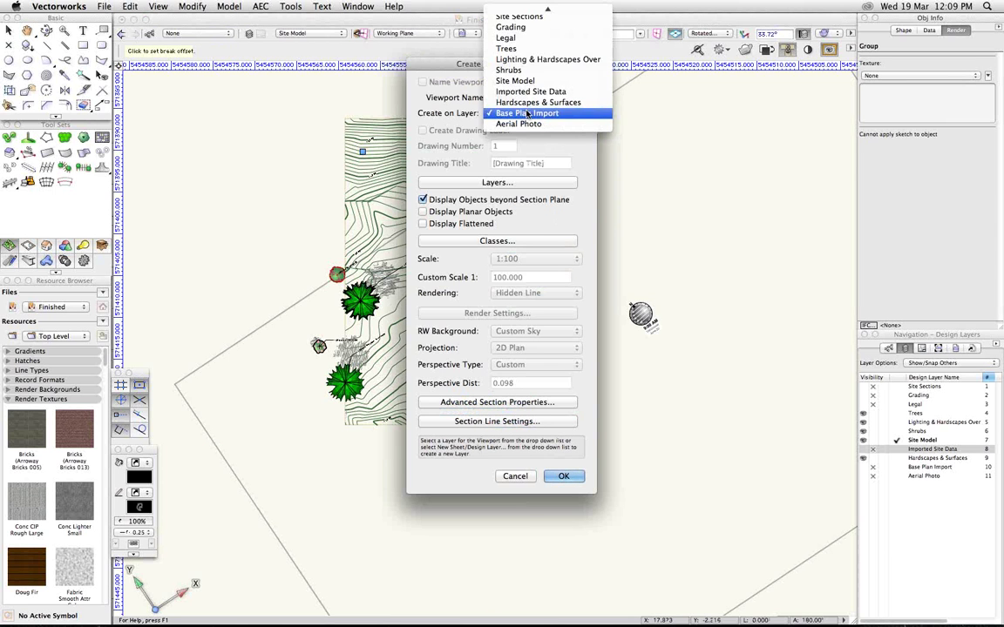
- Create the section viewport Section-2 on the Site Sections layer, keeping objects beyond the section plane displayed
click(534, 113)
scroll(528, 78, up, 5)
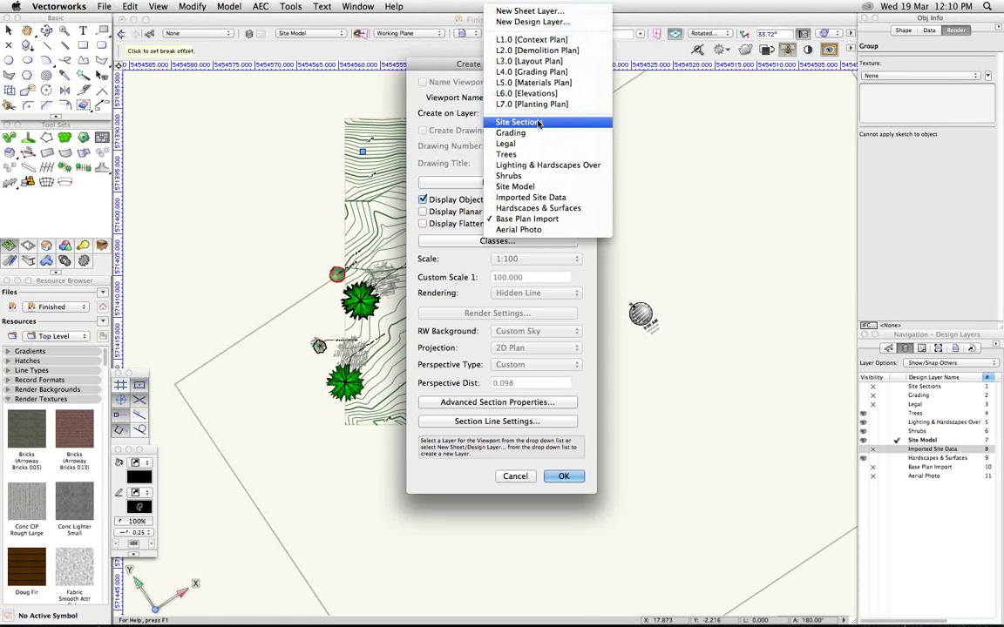
click(538, 123)
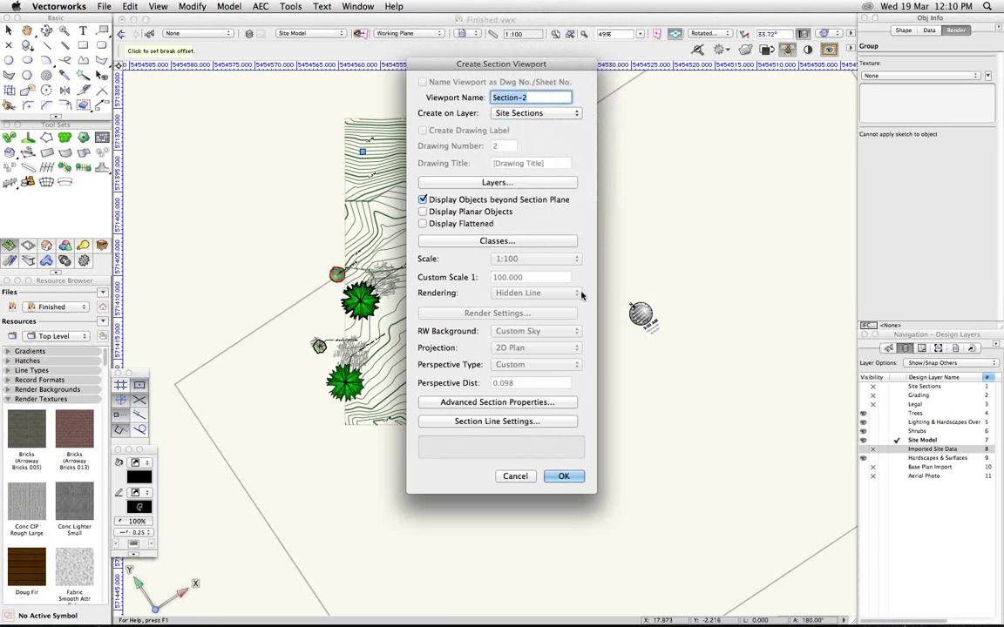
click(562, 477)
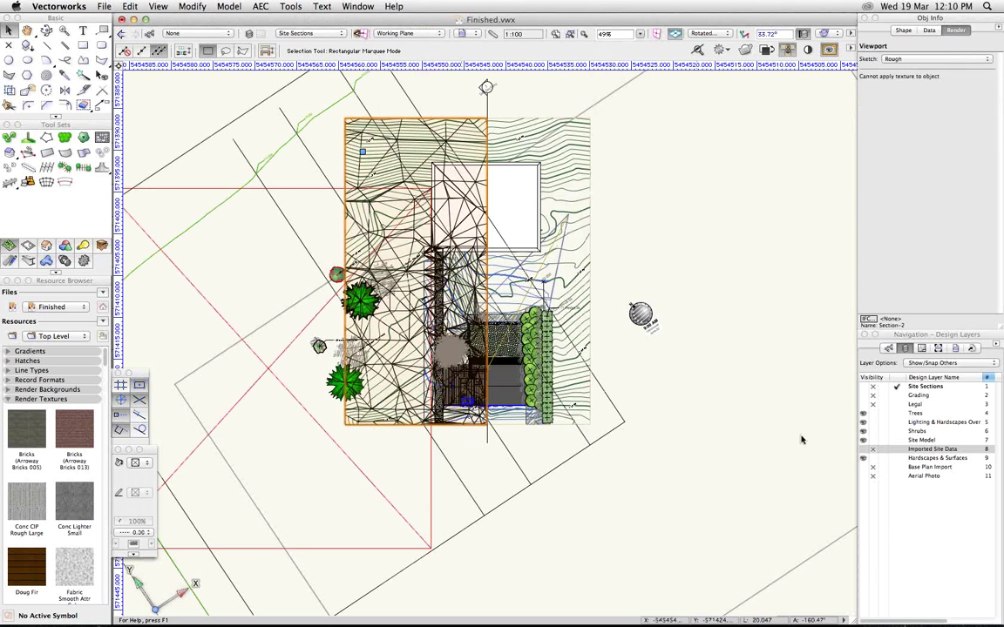
- Set the layer options to Active Only and place the working plane on the cut face of the section viewport
click(950, 363)
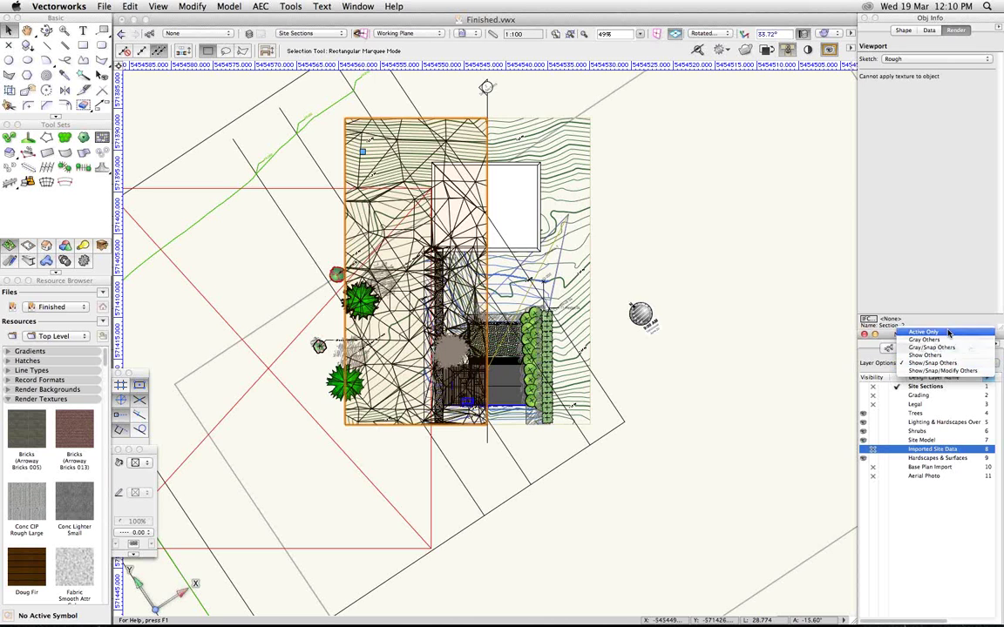
click(949, 332)
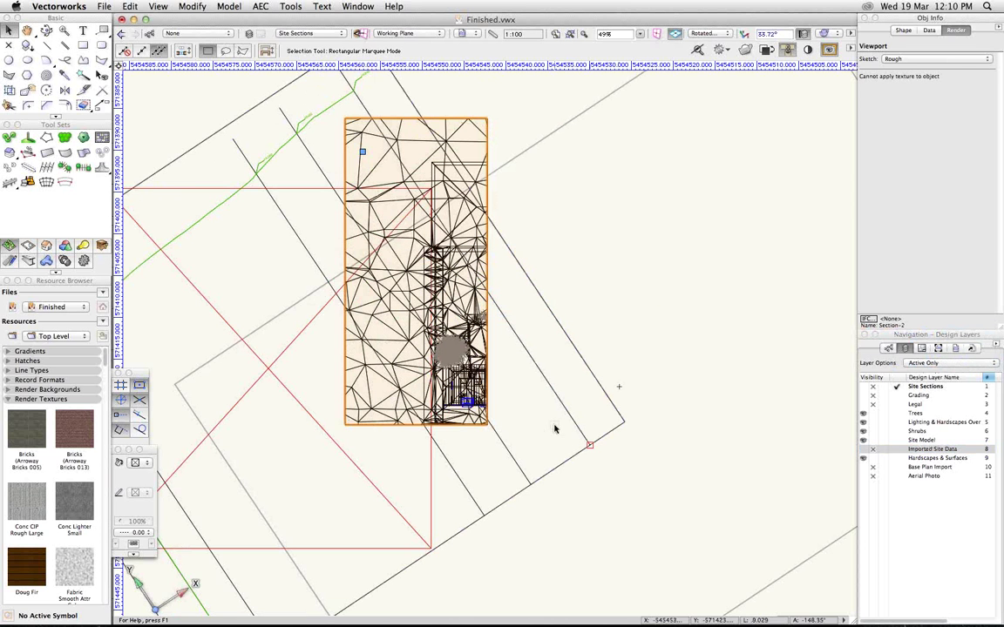
key(shift+c)
drag(548, 309, 551, 316)
drag(397, 336, 533, 337)
scroll(534, 334, up, 3)
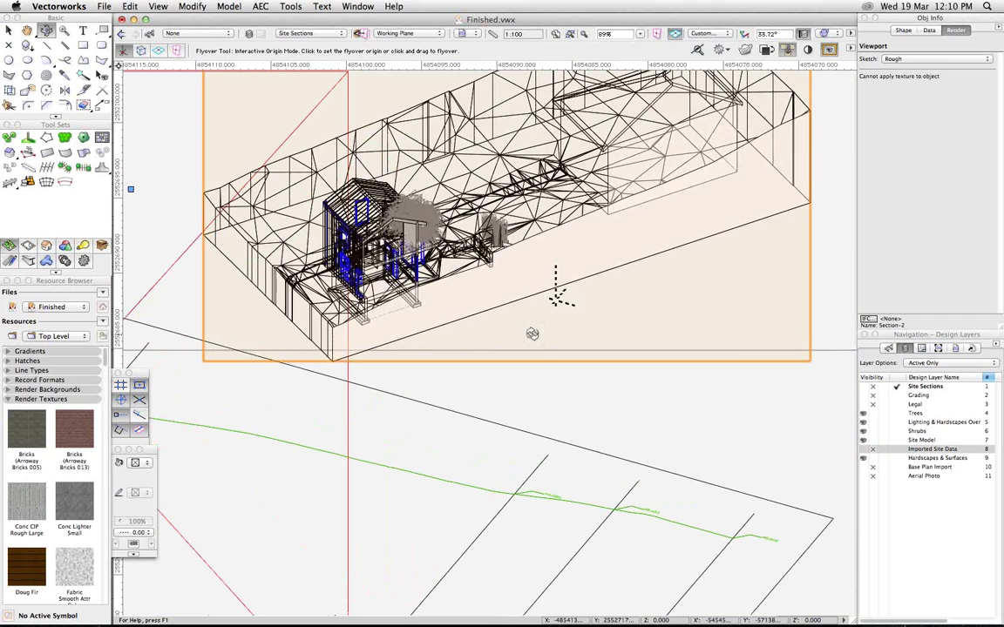
key(shift+z)
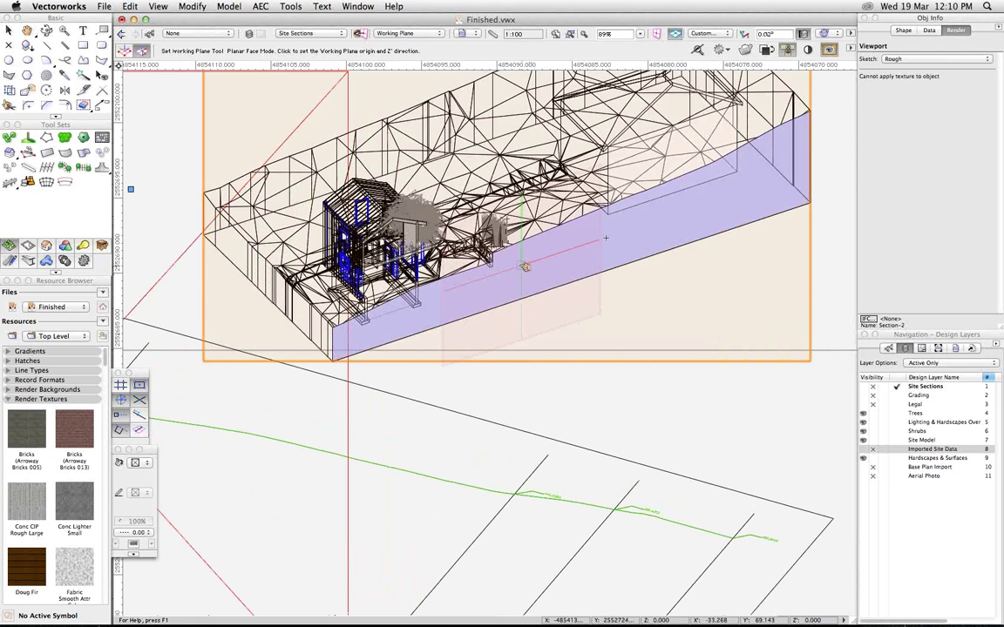
click(524, 267)
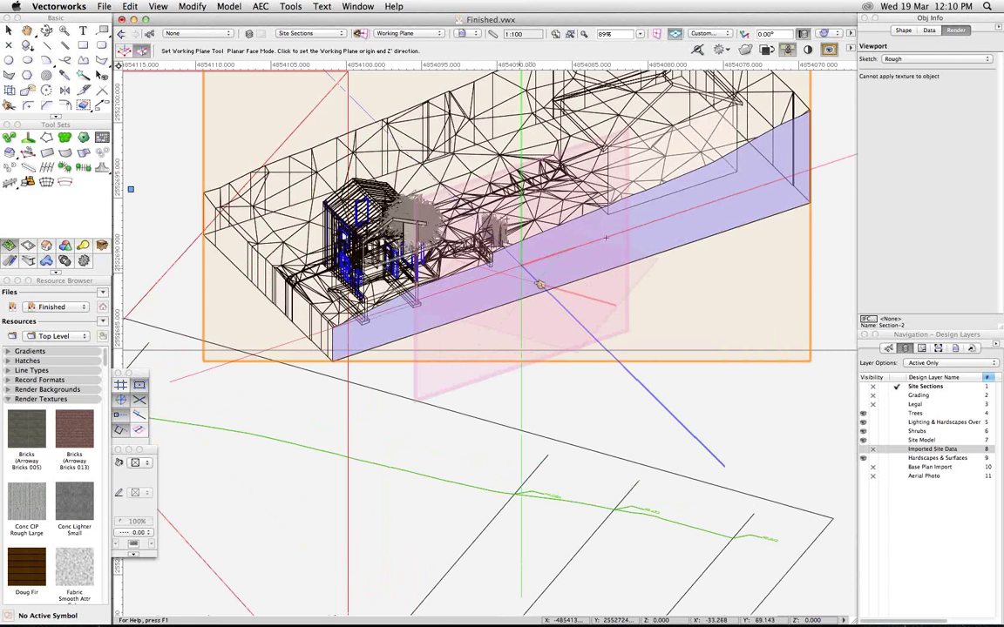
- Look straight at the working plane and frame the full site section with both houses
click(200, 7)
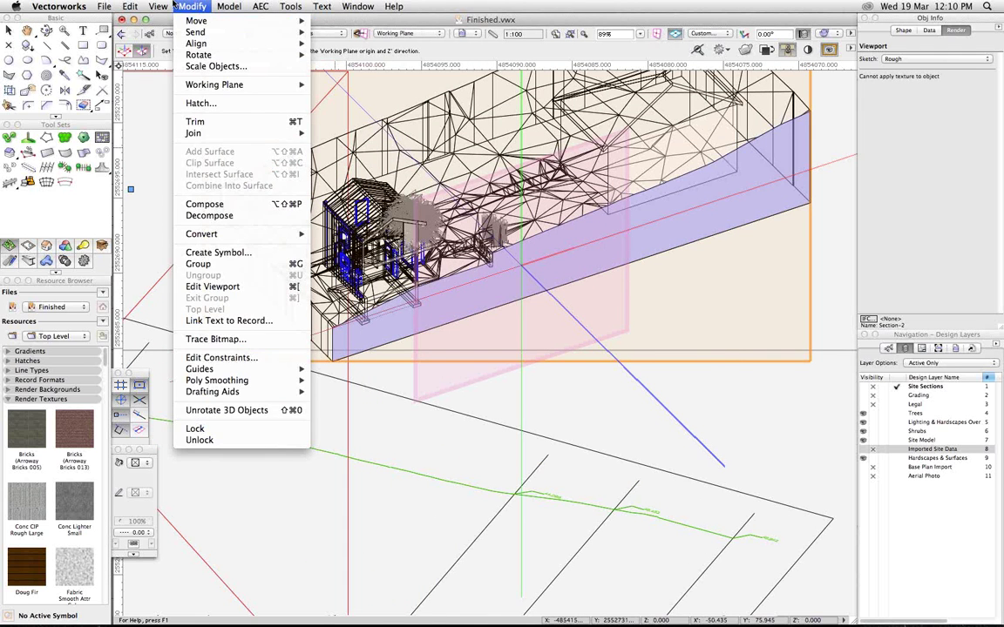
mouse_move(158, 6)
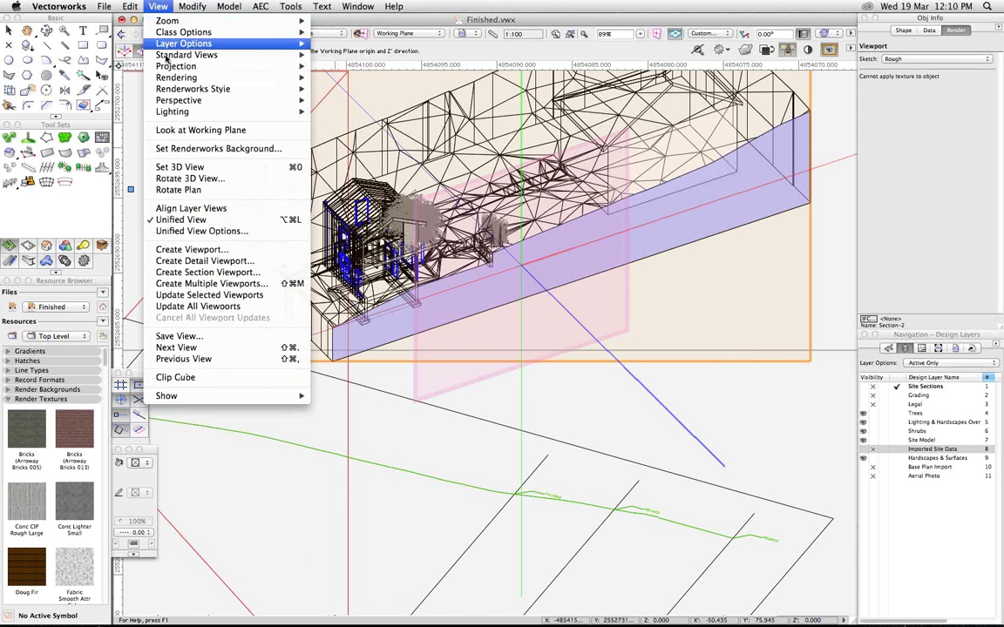
click(185, 130)
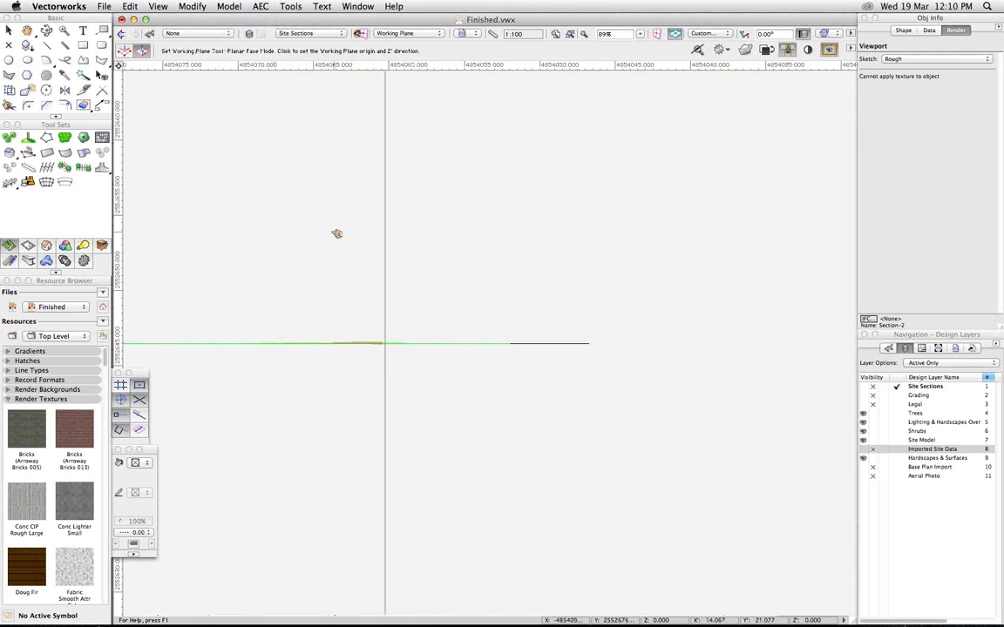
scroll(499, 397, up, 5)
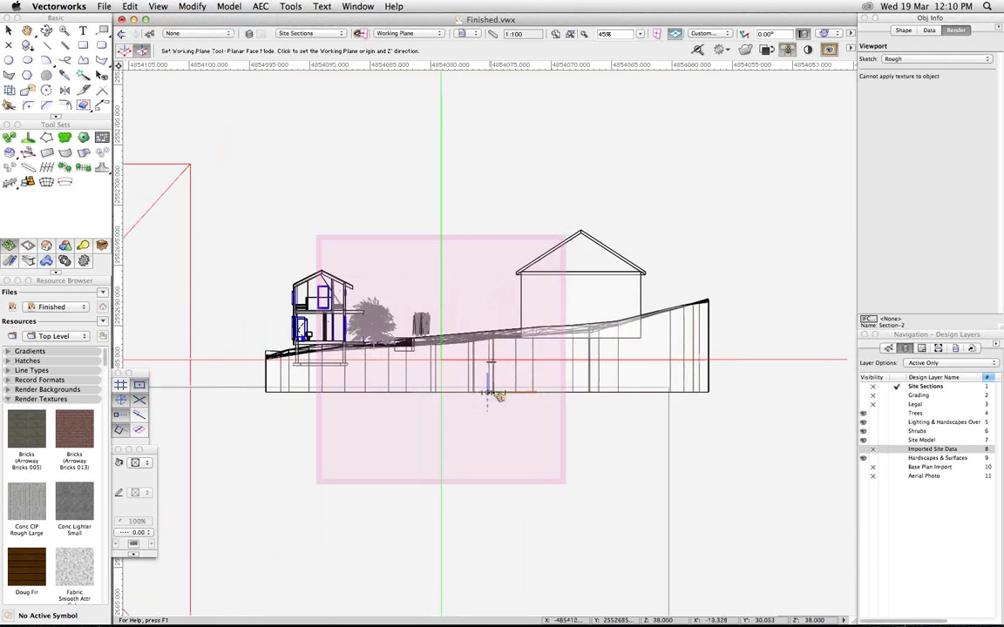
click(578, 392)
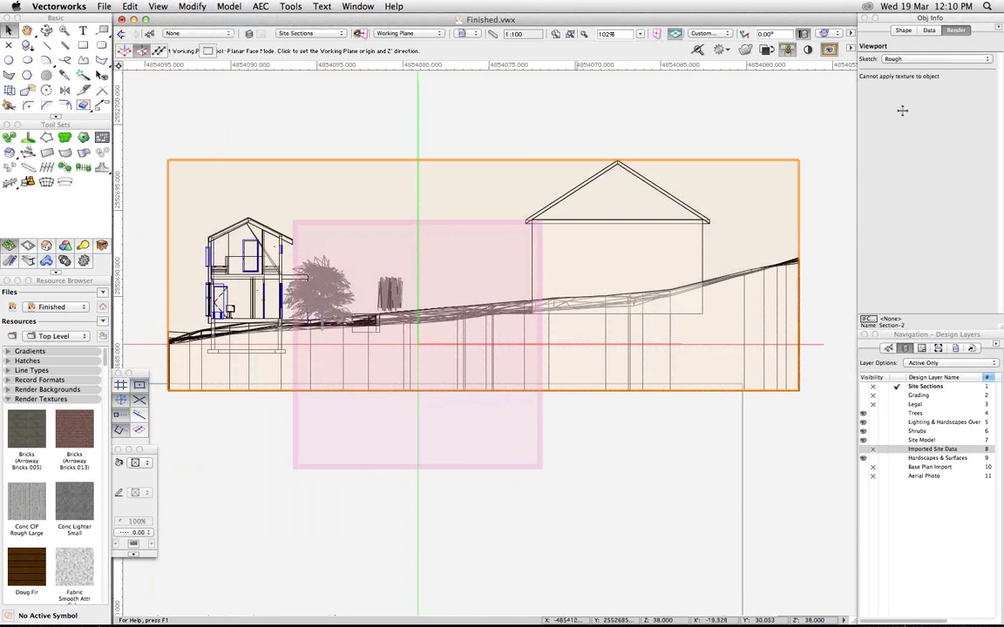
- Turn the section viewport's display of objects beyond the view plane off and on again to compare both versions
click(905, 32)
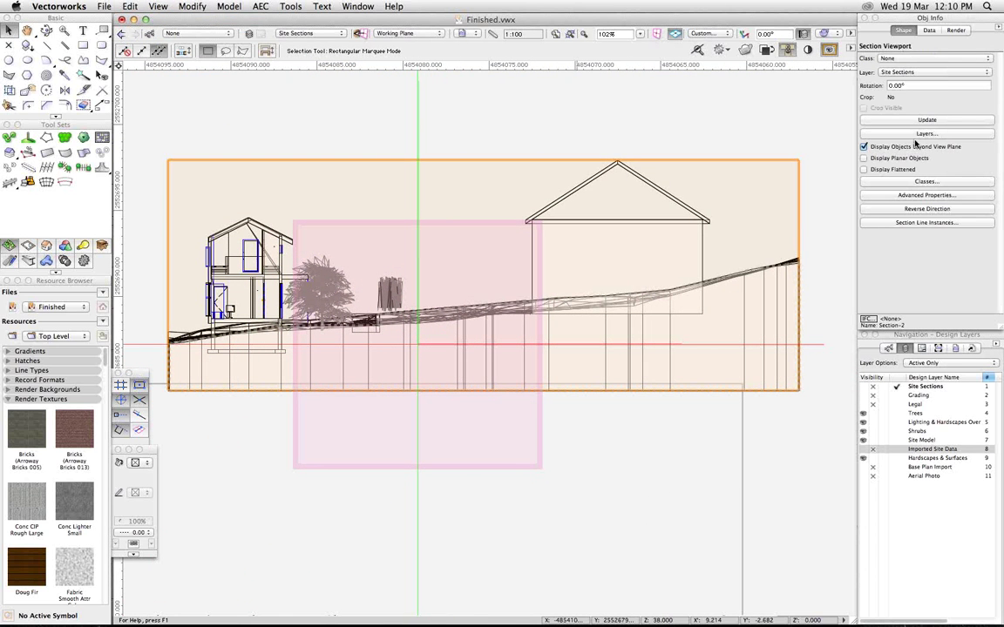
click(912, 121)
click(885, 149)
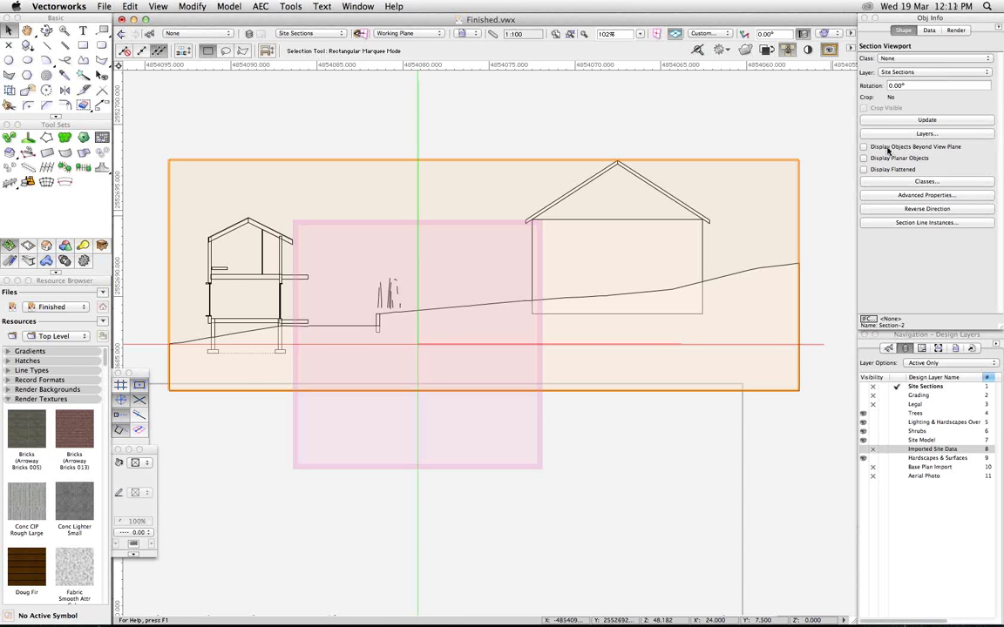
click(888, 147)
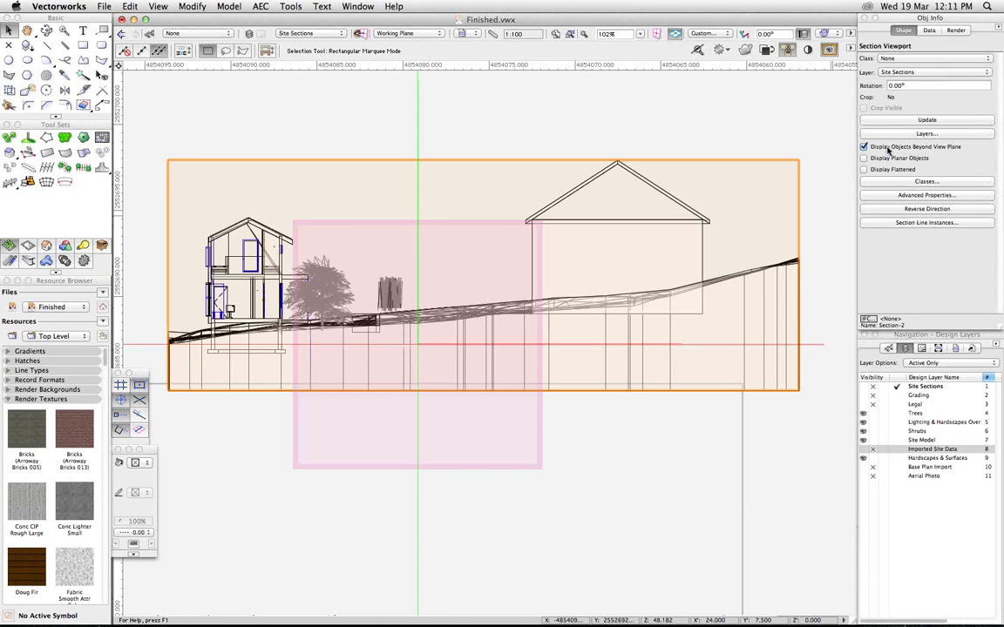
- Render the site section with Fast Renderworks
click(823, 33)
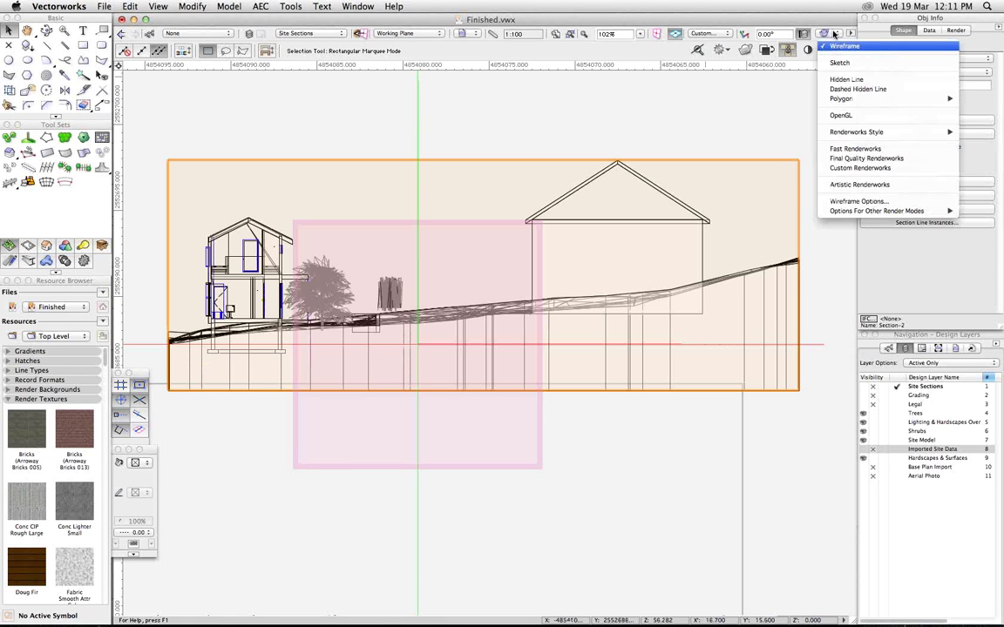
click(849, 150)
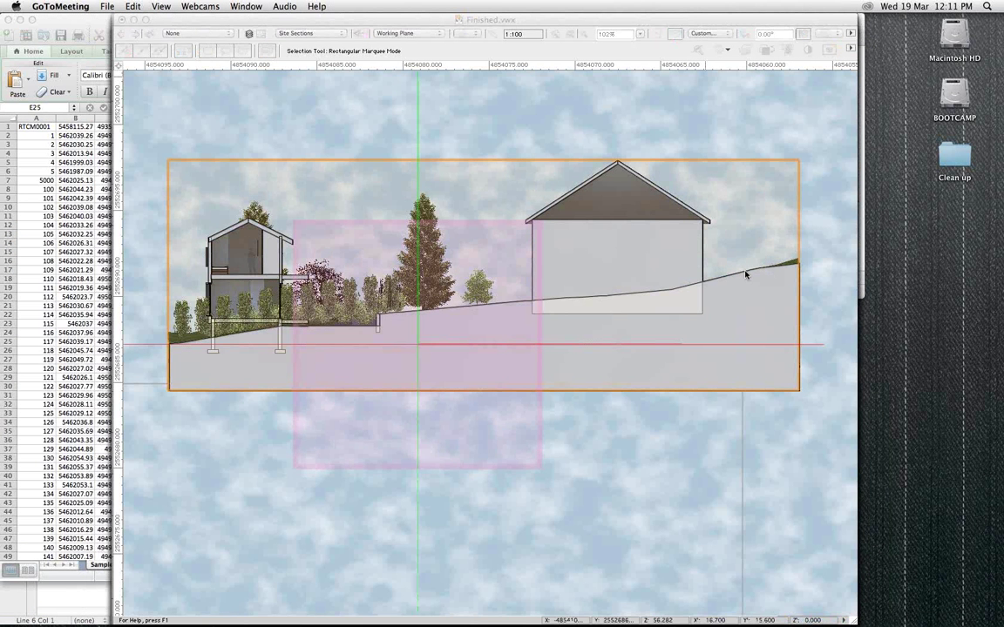
- Switch back to Vectorworks, return the section to Wireframe, and turn off the viewport's objects beyond the view plane
click(796, 102)
click(834, 35)
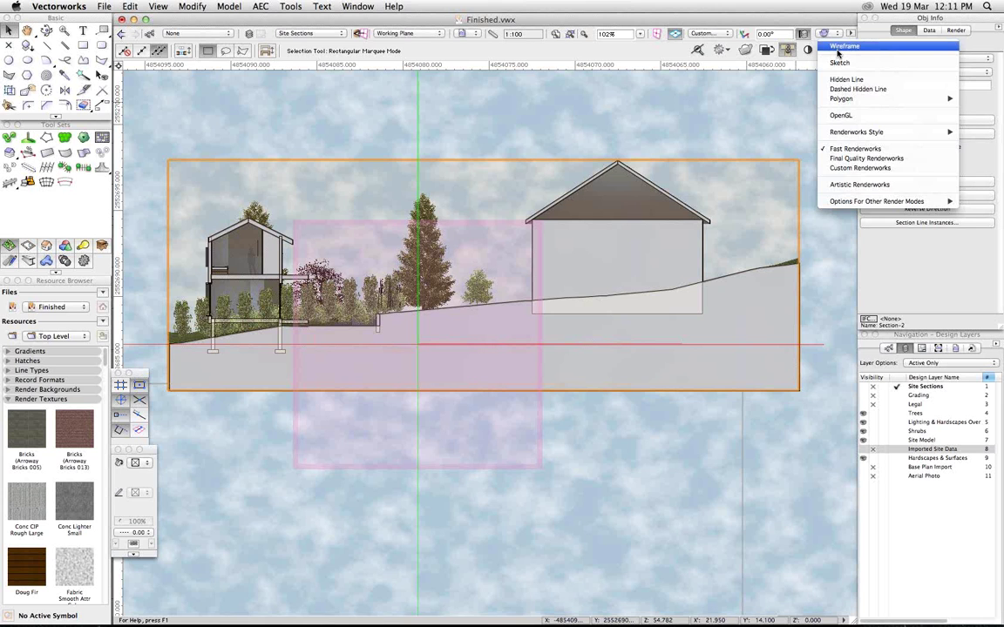
click(837, 49)
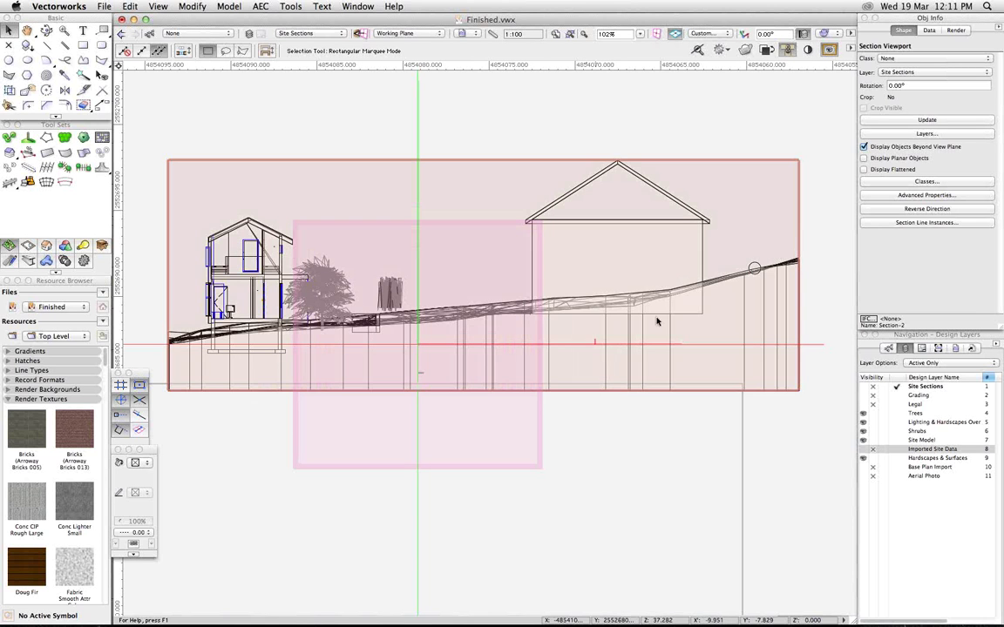
click(864, 146)
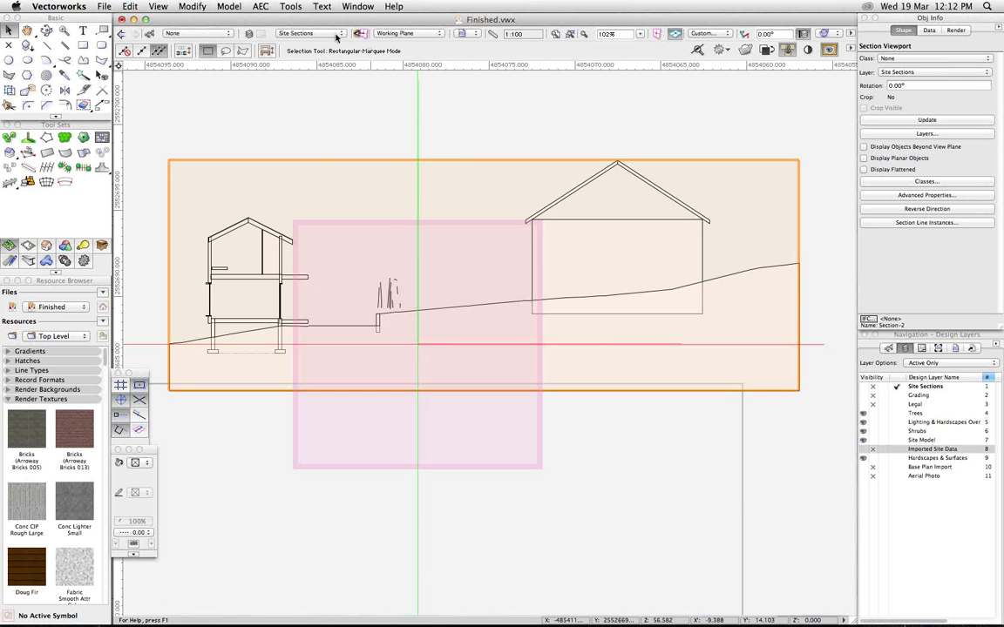
- Make the Site Model design layer active and orbit it into a three-dimensional view
click(331, 35)
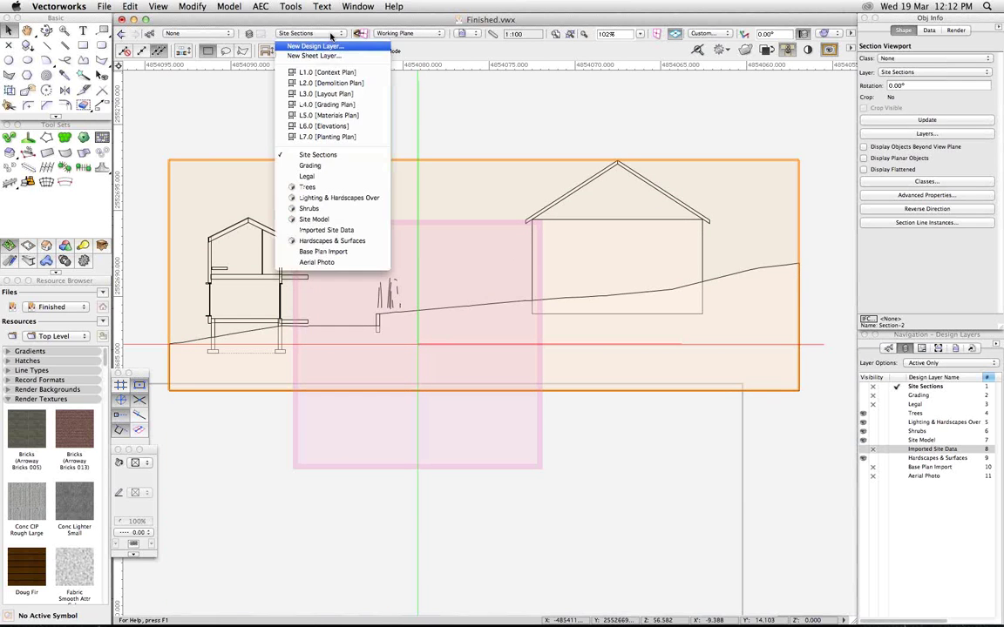
click(379, 33)
click(472, 34)
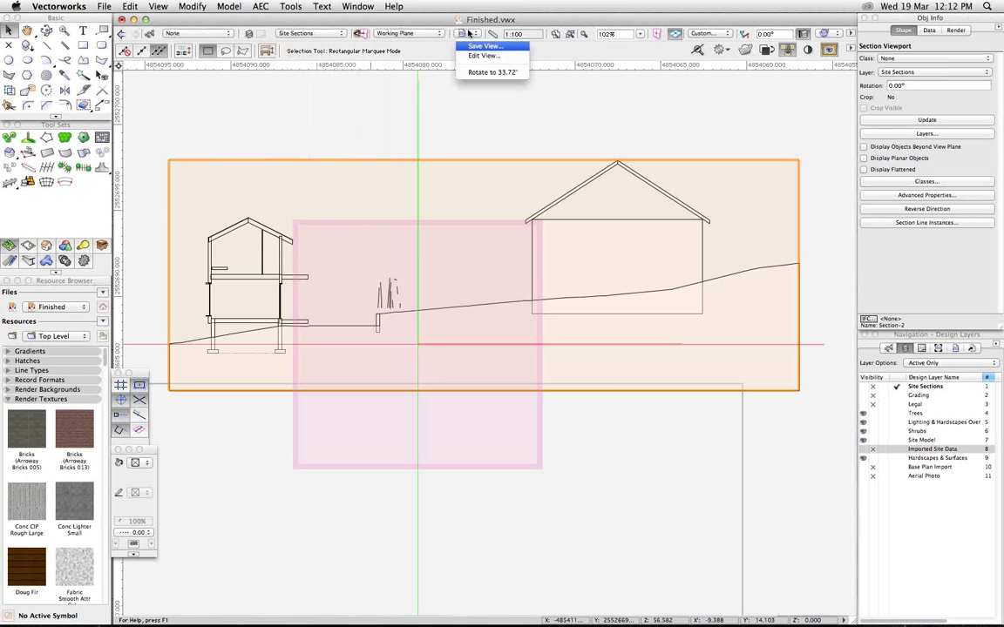
click(428, 33)
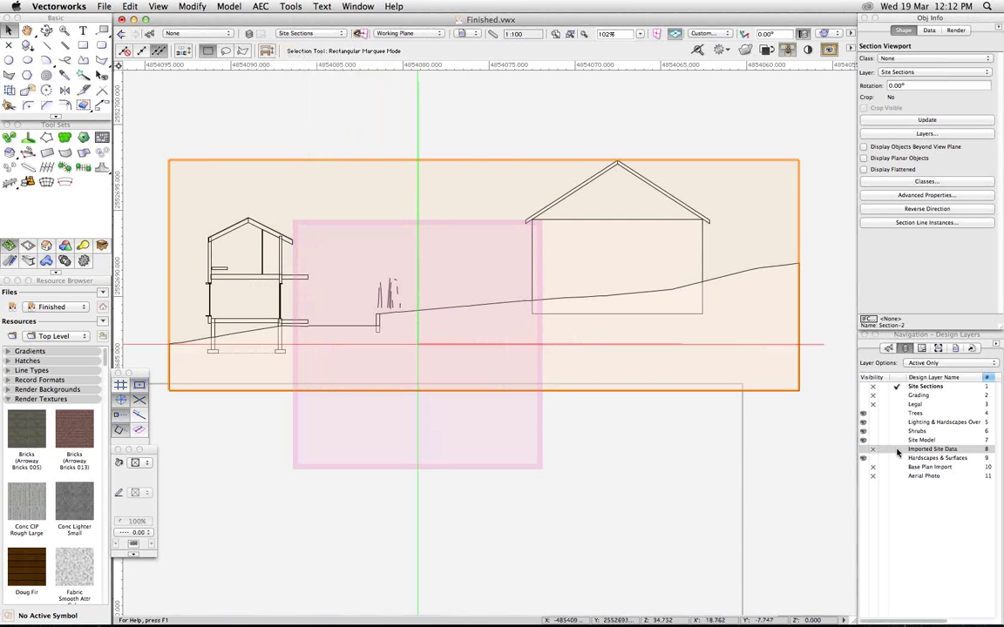
click(896, 441)
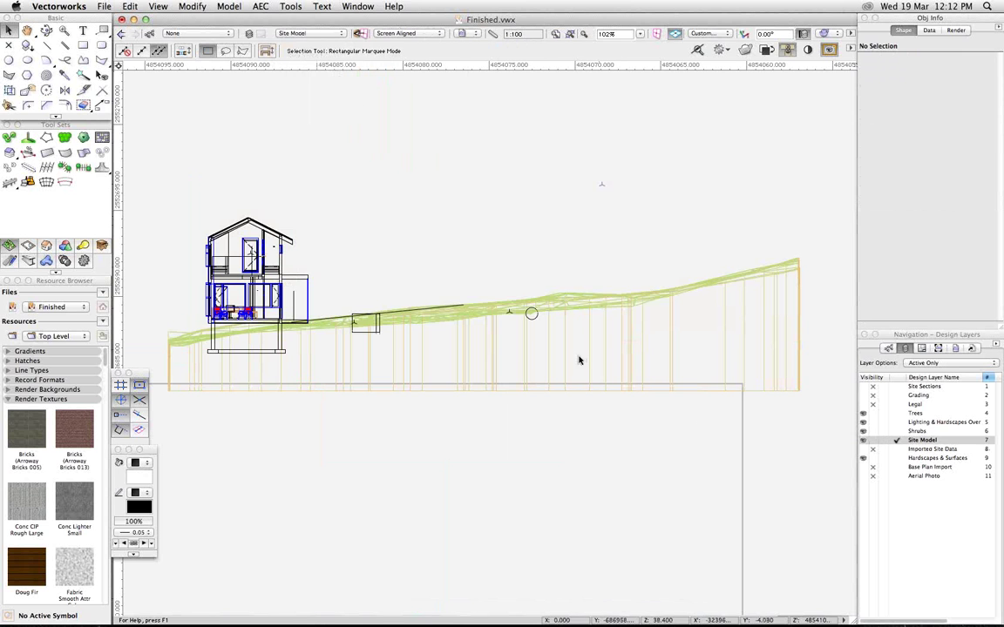
key(shift+c)
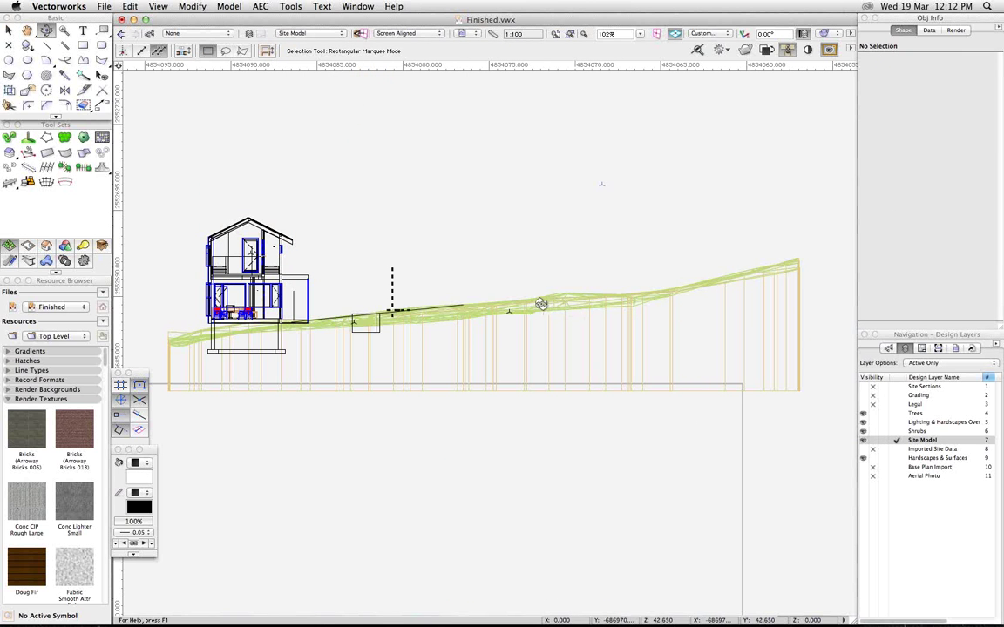
drag(541, 318, 592, 358)
key(x)
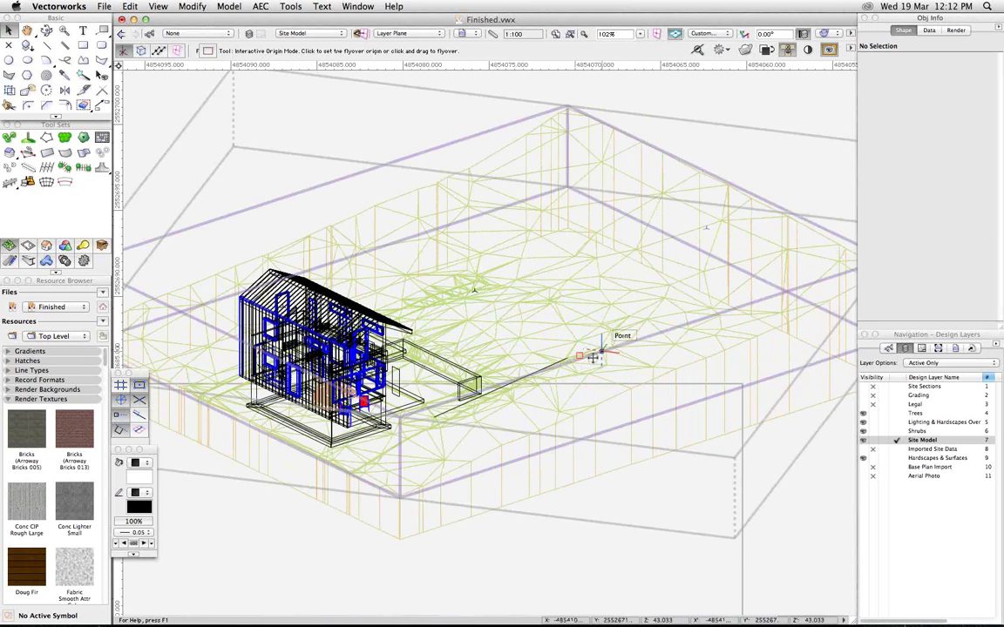
- Try to change the selected site model's 3D style to 3D Extruded Contour
click(605, 345)
click(959, 221)
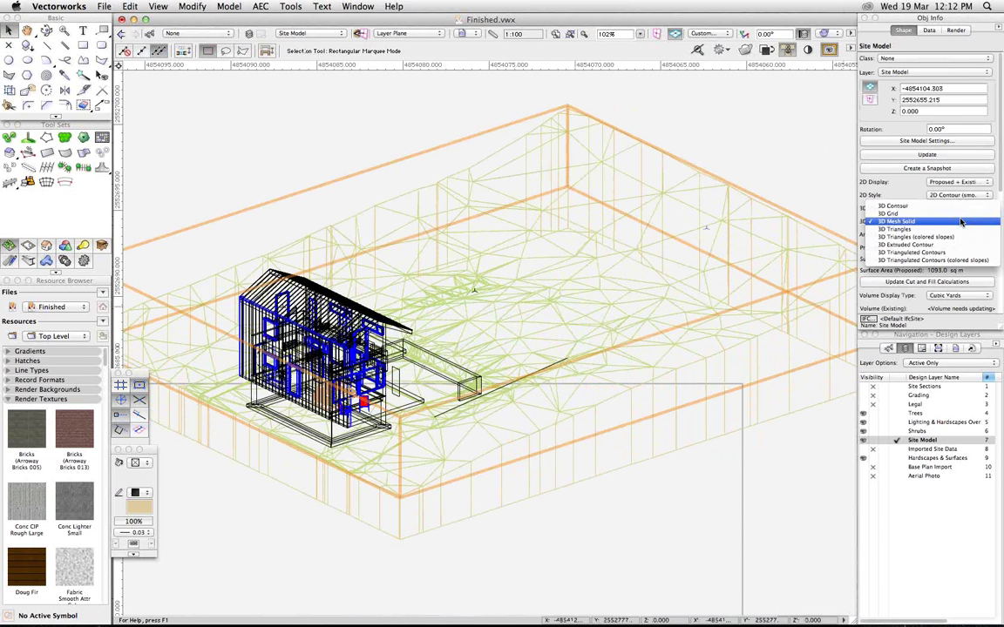
click(949, 248)
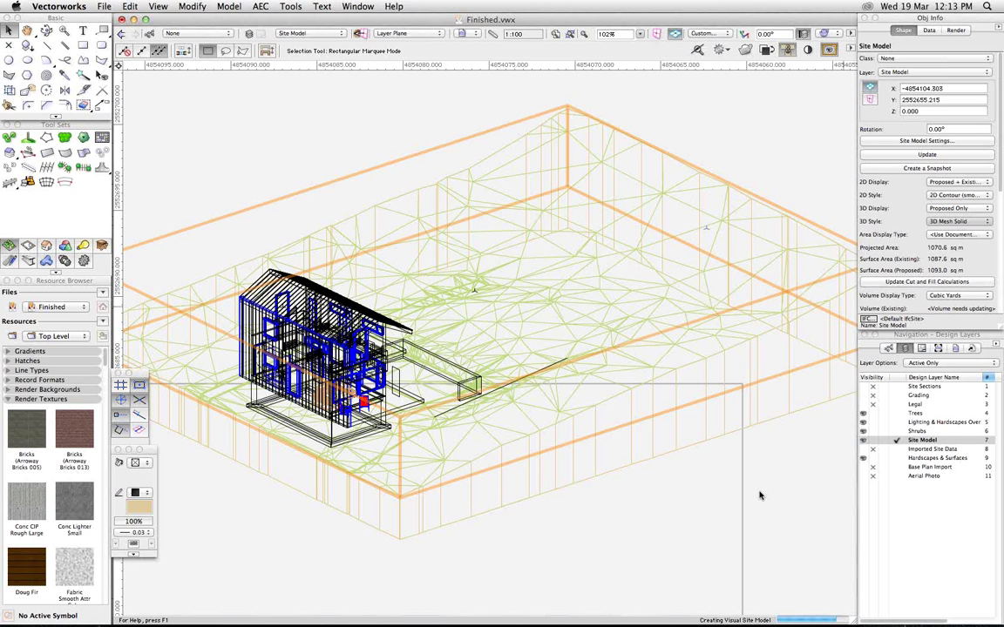
- Force quit the unresponsive Vectorworks 2014, relaunch it, and dismiss the crash report
key(super+alt+Escape)
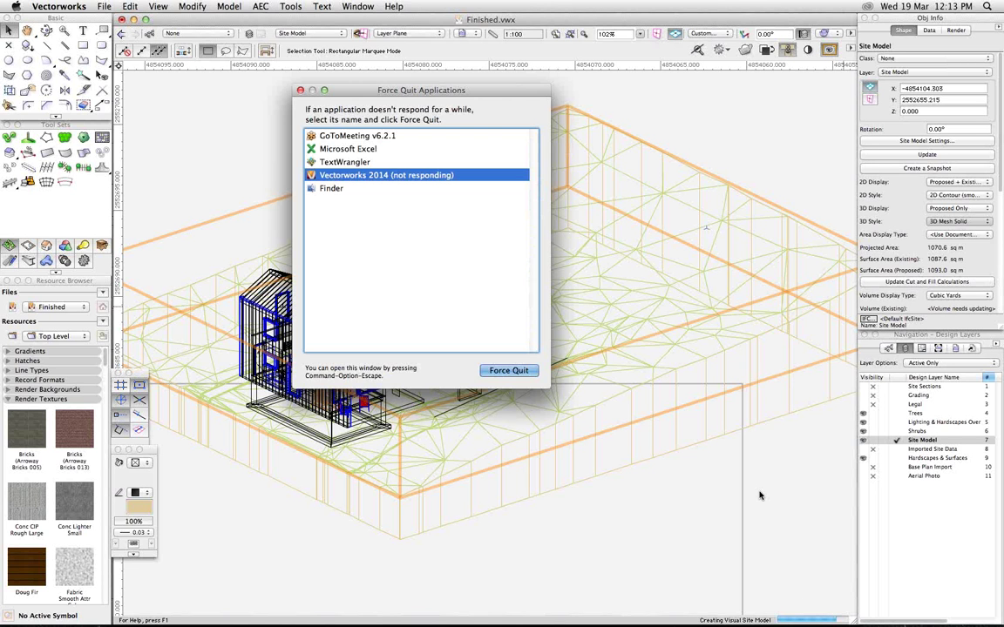
click(493, 370)
click(501, 131)
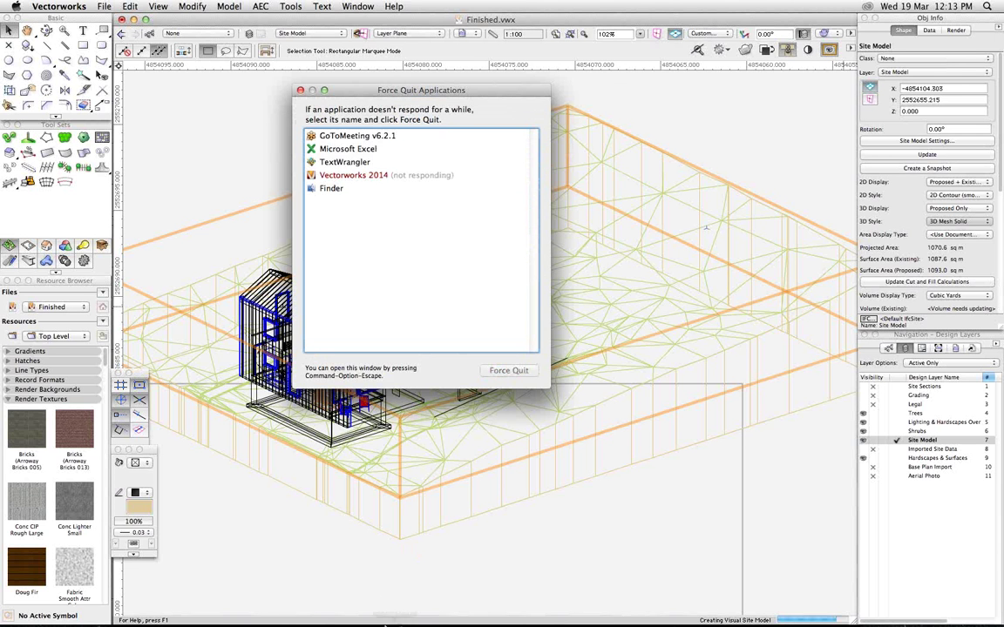
mouse_move(386, 623)
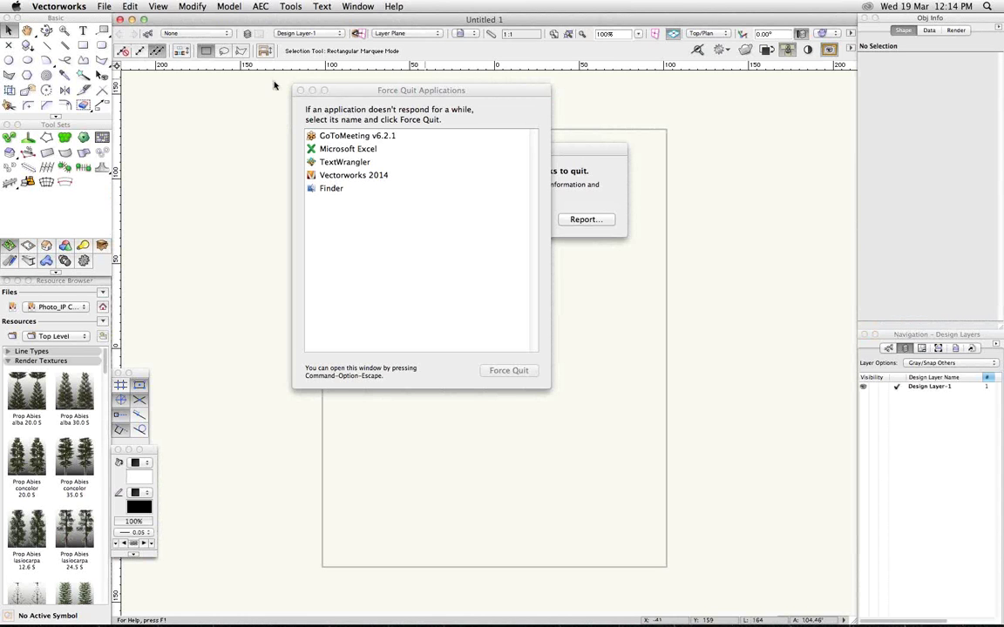
click(299, 91)
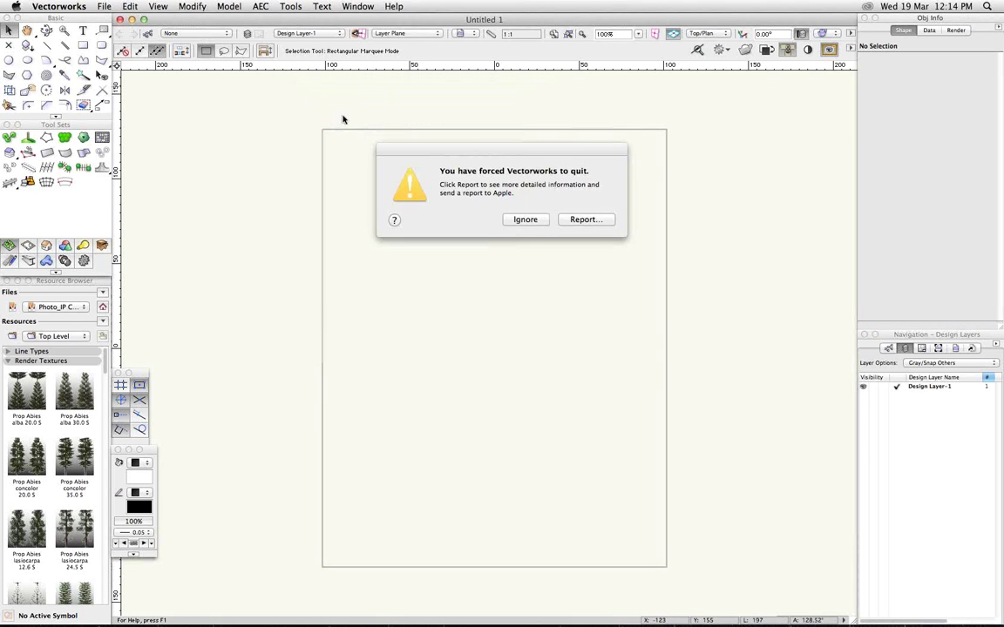
click(525, 220)
- Reopen Finished.vwx from the Webinar Files folder and restore the saved view Rotate to 33.72°
key(super+o)
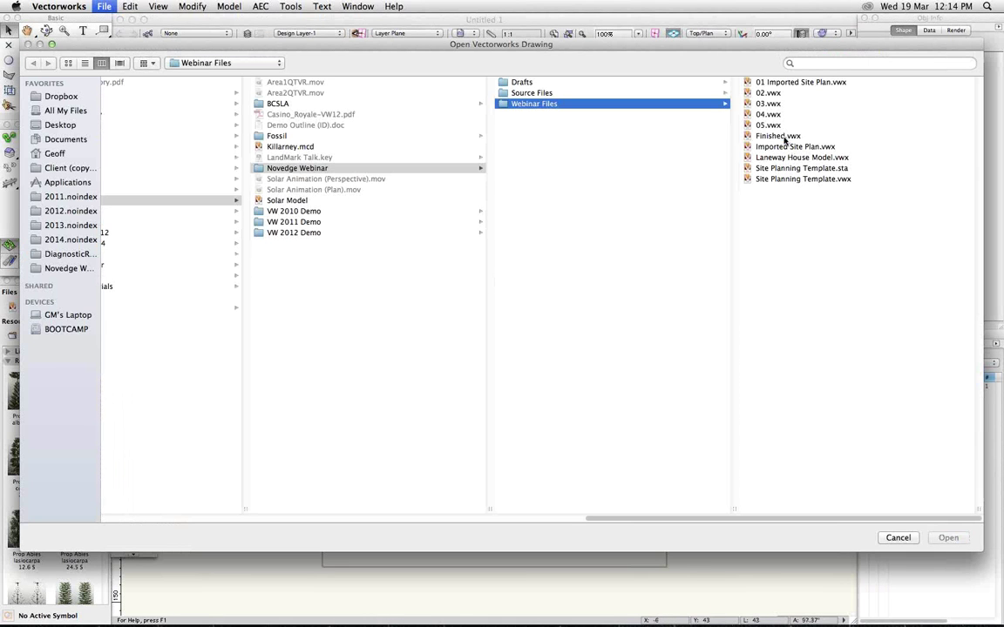
double_click(778, 136)
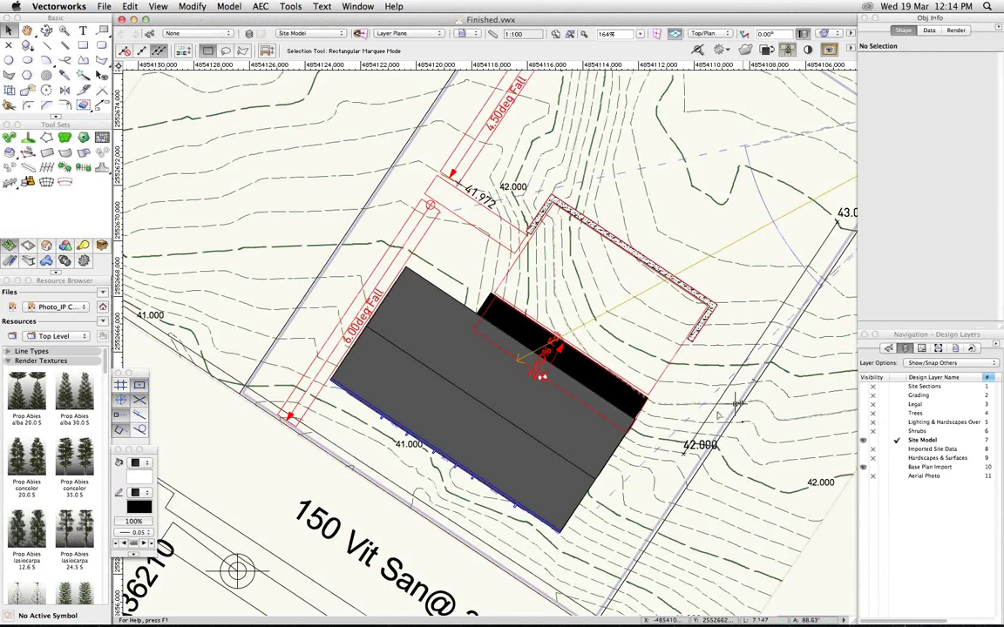
scroll(699, 383, down, 5)
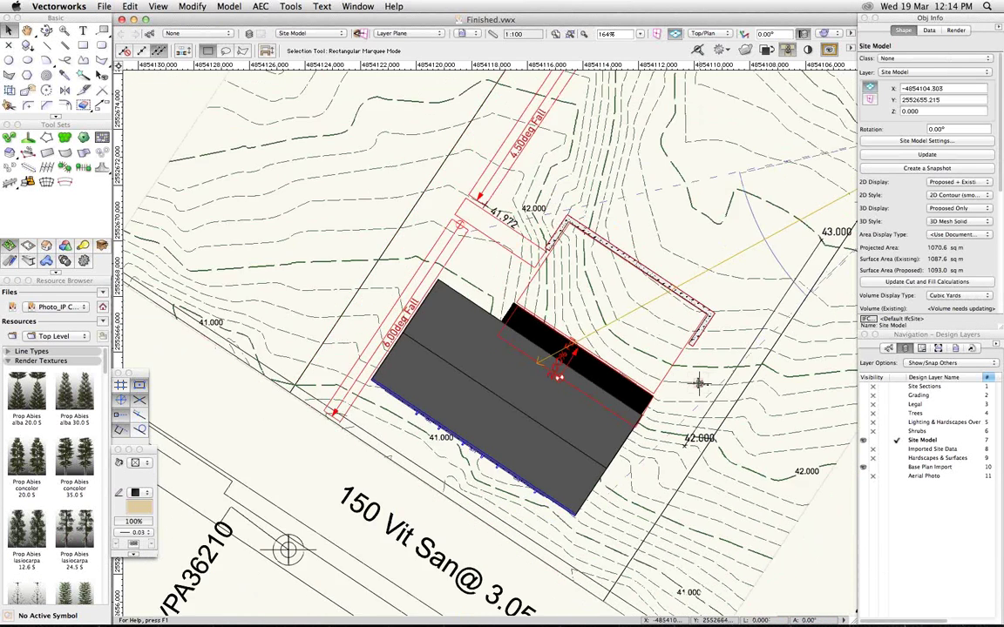
scroll(699, 362, down, 4)
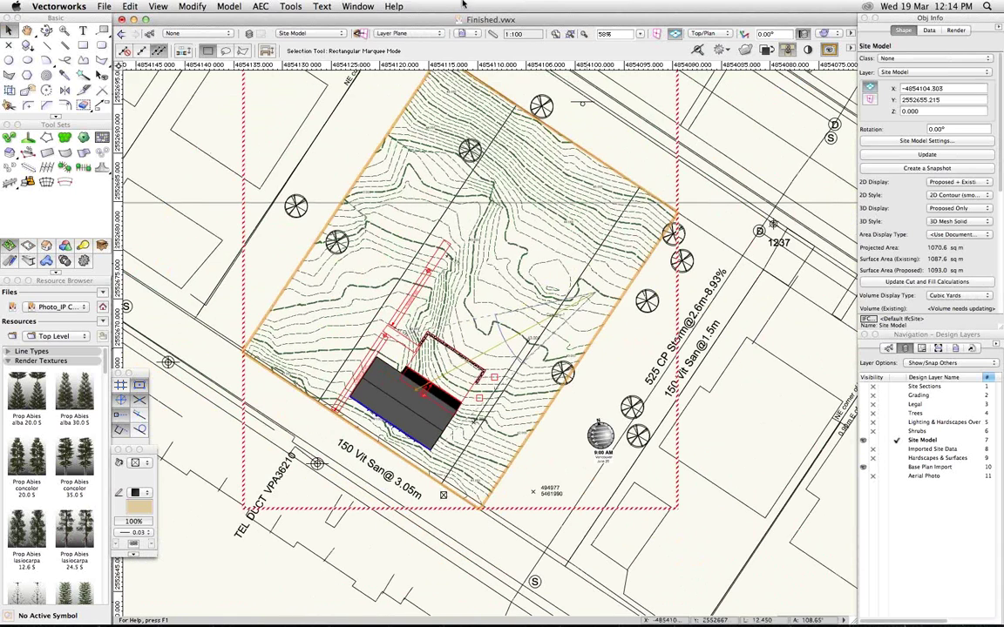
click(476, 34)
click(484, 72)
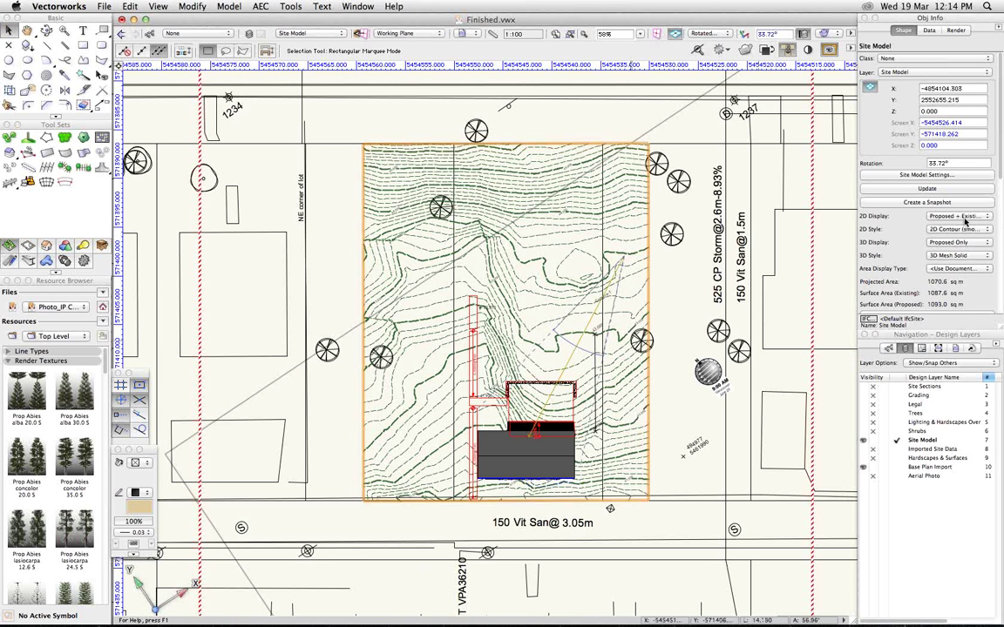
- Keep the site model's 2D display at Proposed + Existing and set its 2D style to 2D Contour (colored slopes)
click(965, 216)
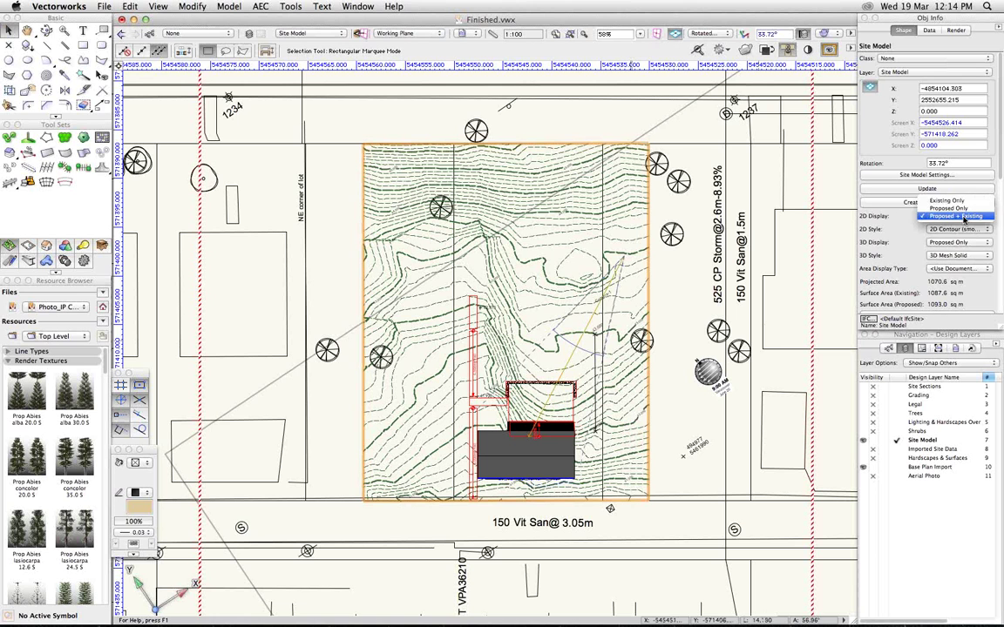
click(963, 218)
click(954, 229)
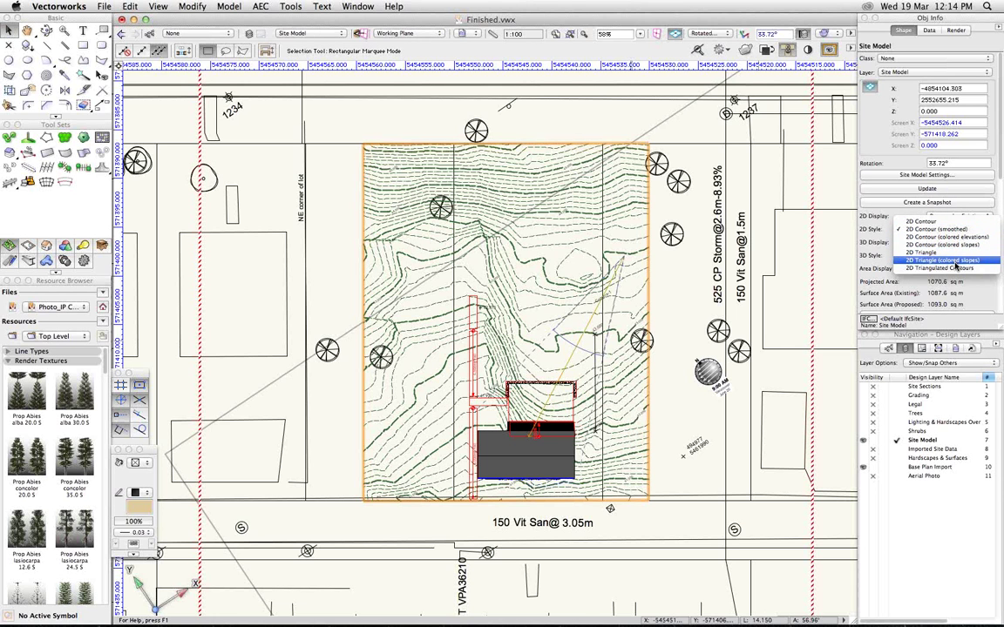
click(937, 229)
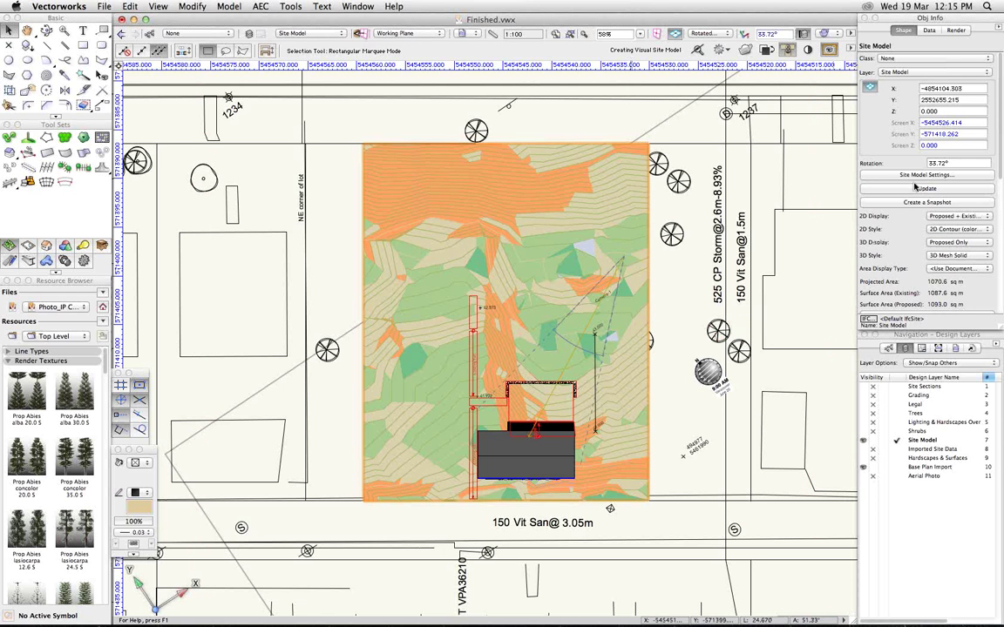
- Create a snapshot of the site model and move it horizontally beside the original on the plan
click(917, 202)
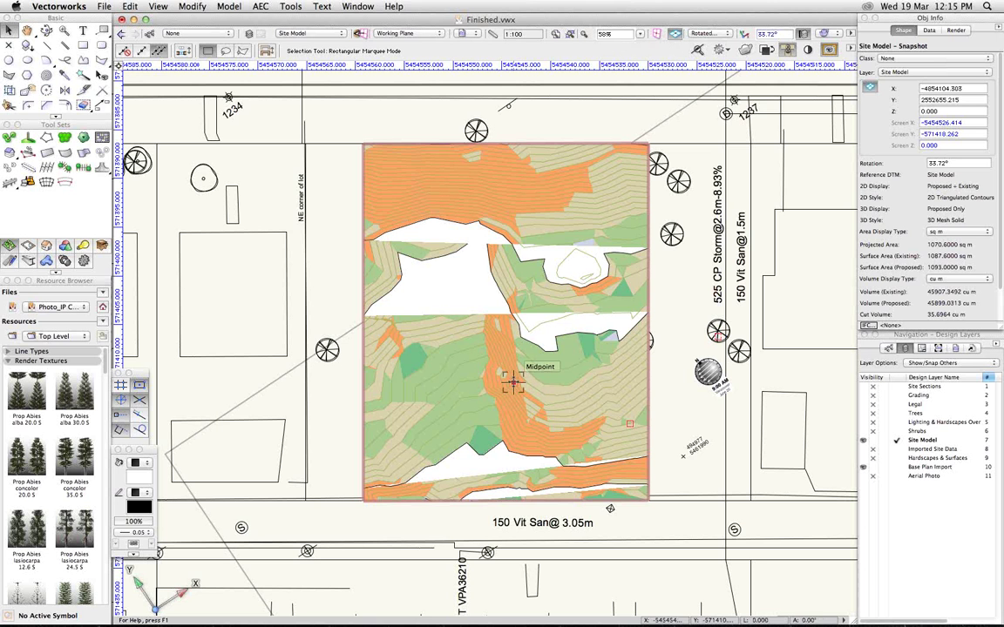
drag(513, 381, 824, 383)
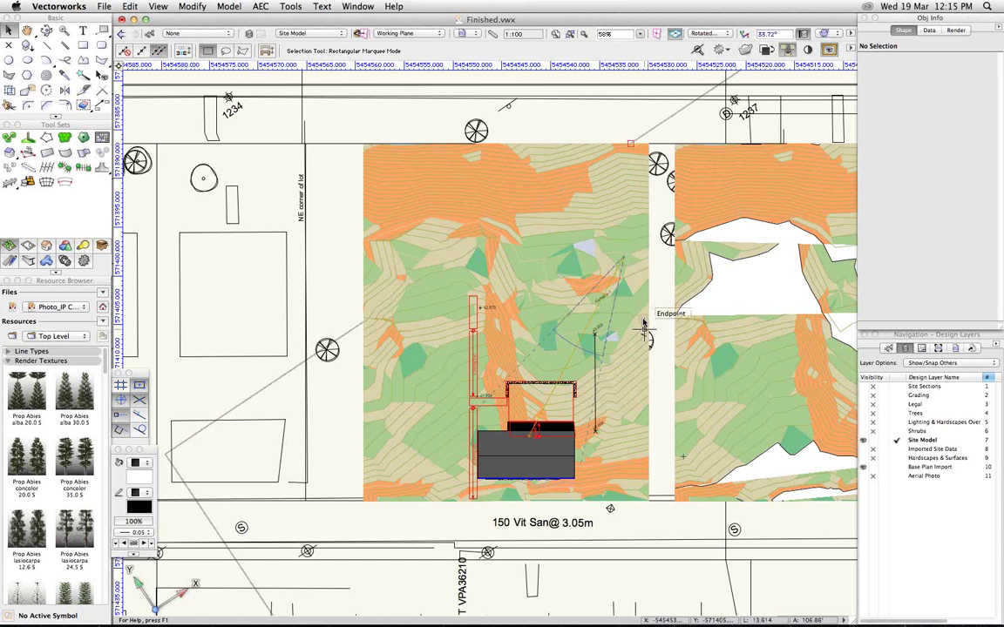
click(684, 321)
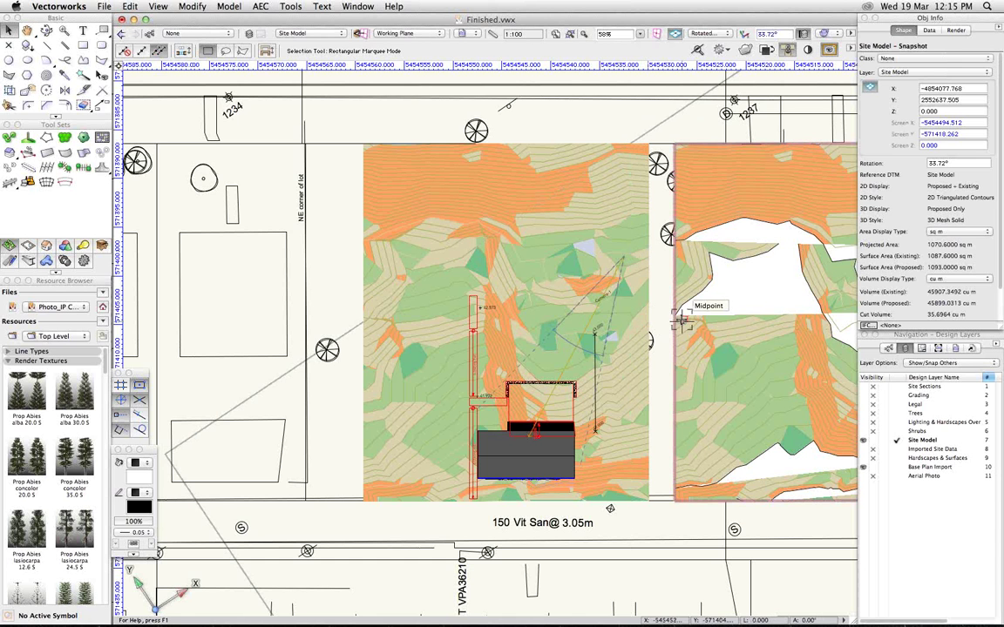
- Show the site model and its snapshot as 3D wireframe meshes and select the original site model
key(shift+c)
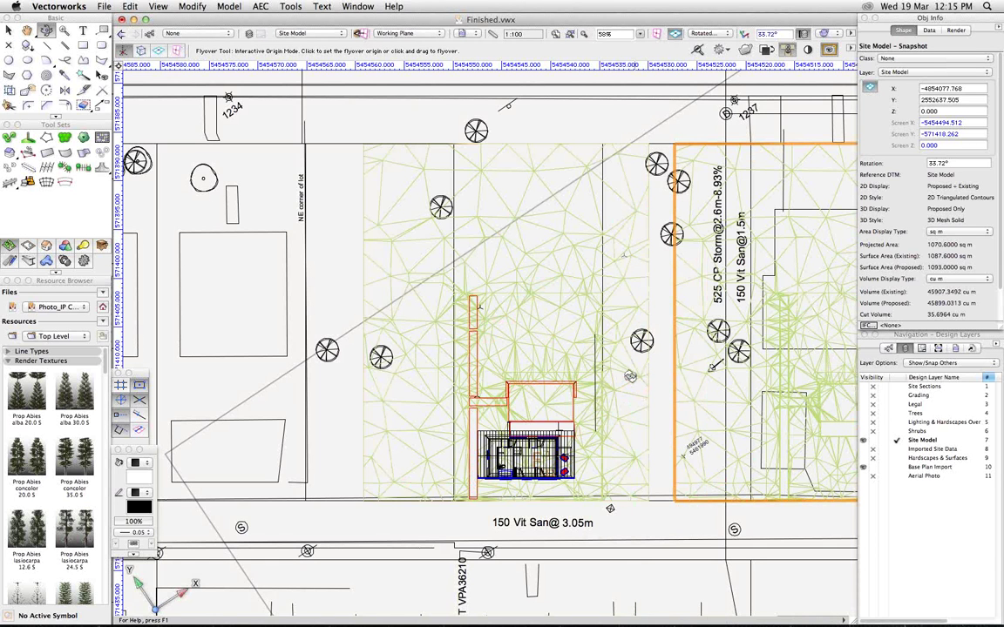
key(x)
click(645, 373)
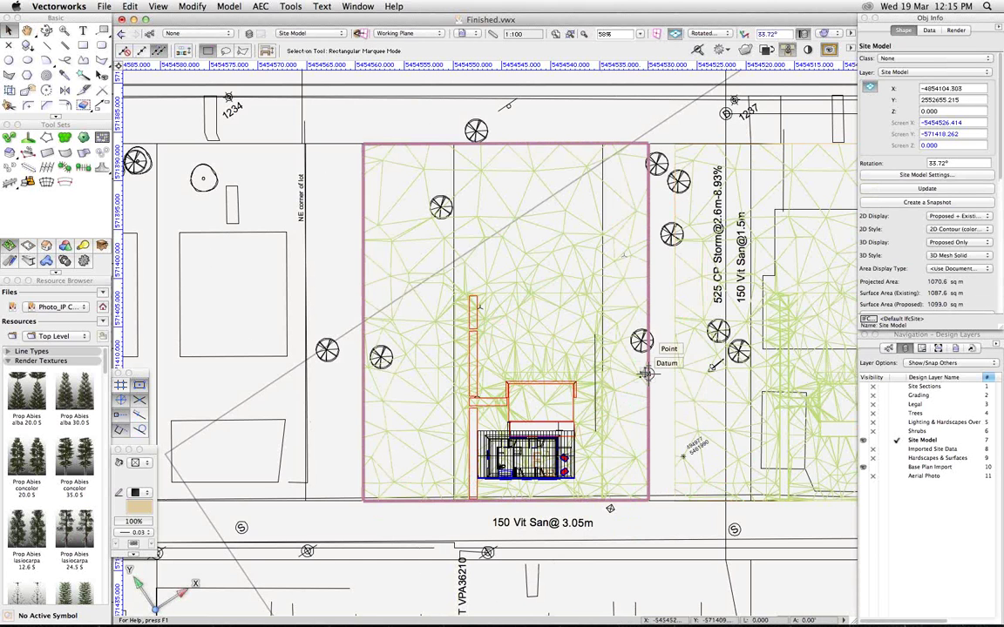
click(645, 373)
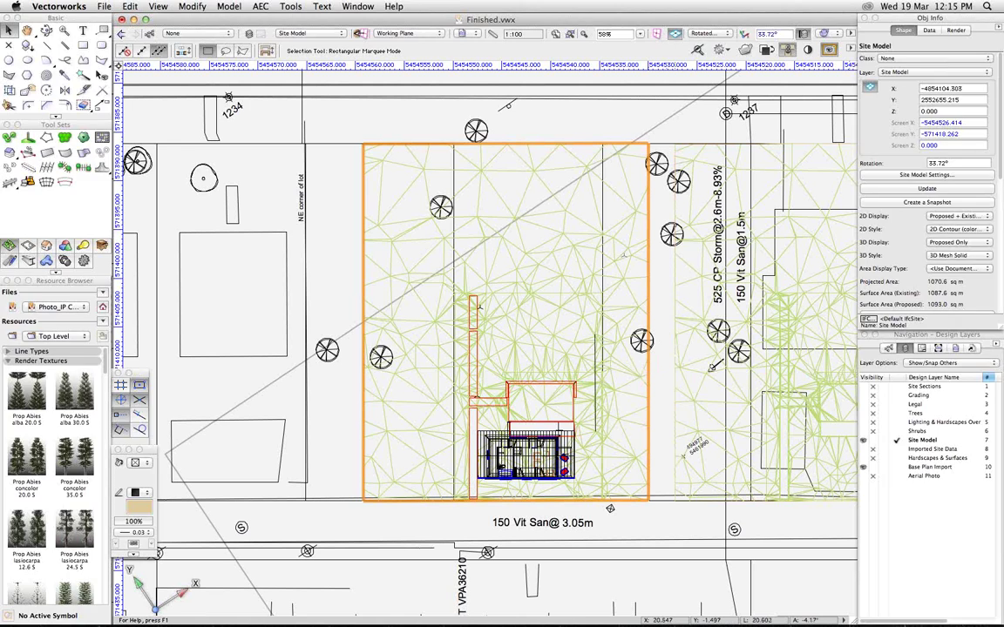
- Switch to GoToMeeting and back to Vectorworks, and restore the unrotated Top/Plan view with the site model selected
key(super+Tab)
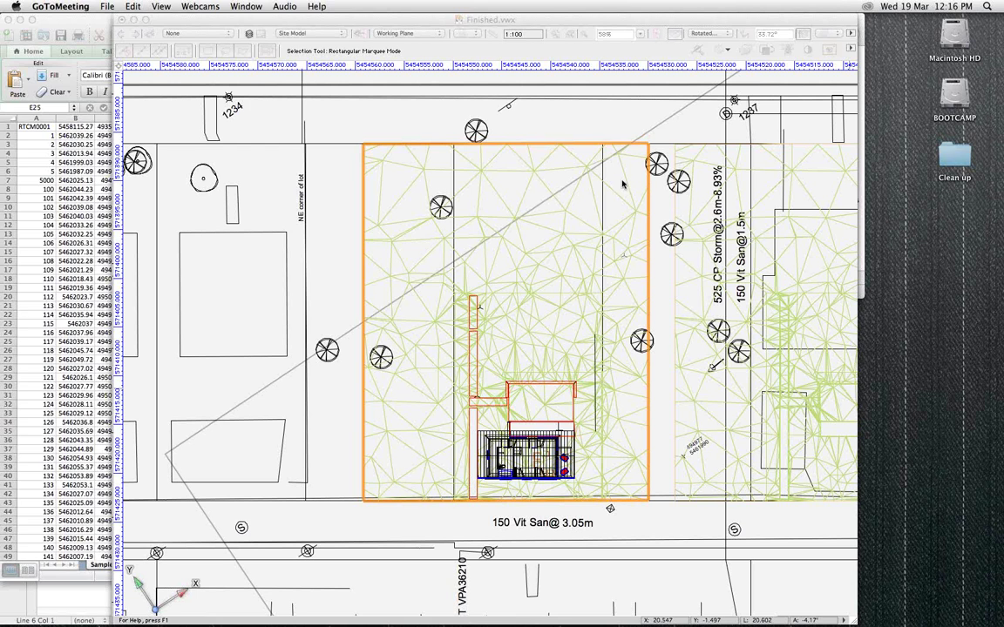
click(554, 134)
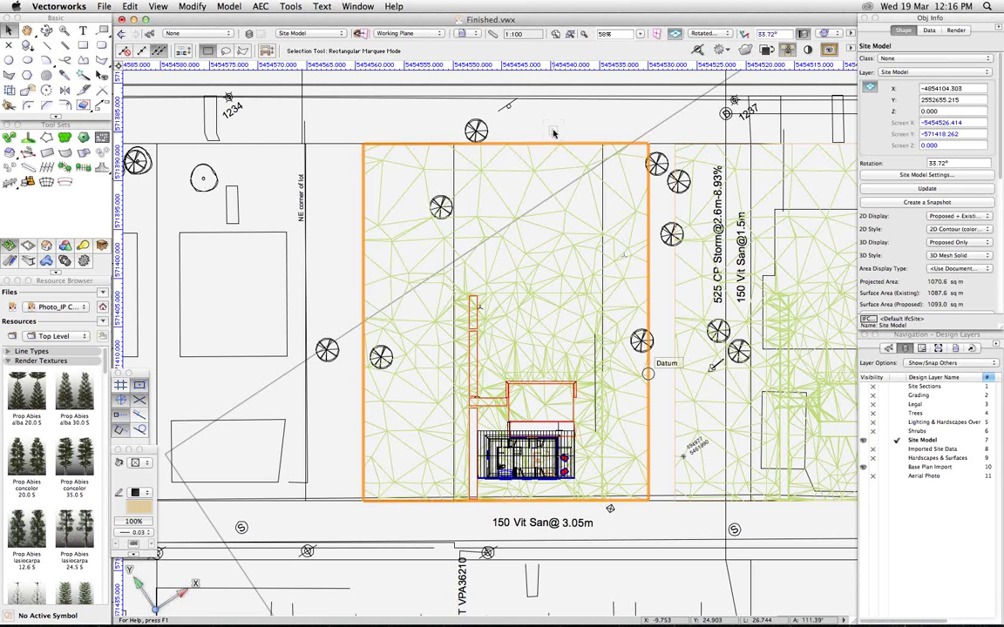
key(3)
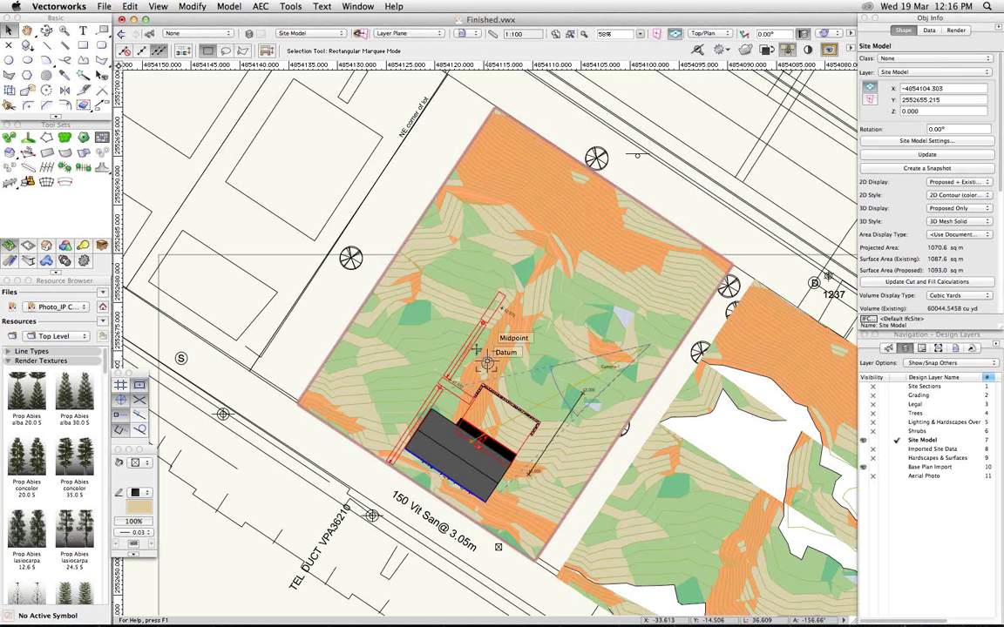
click(438, 328)
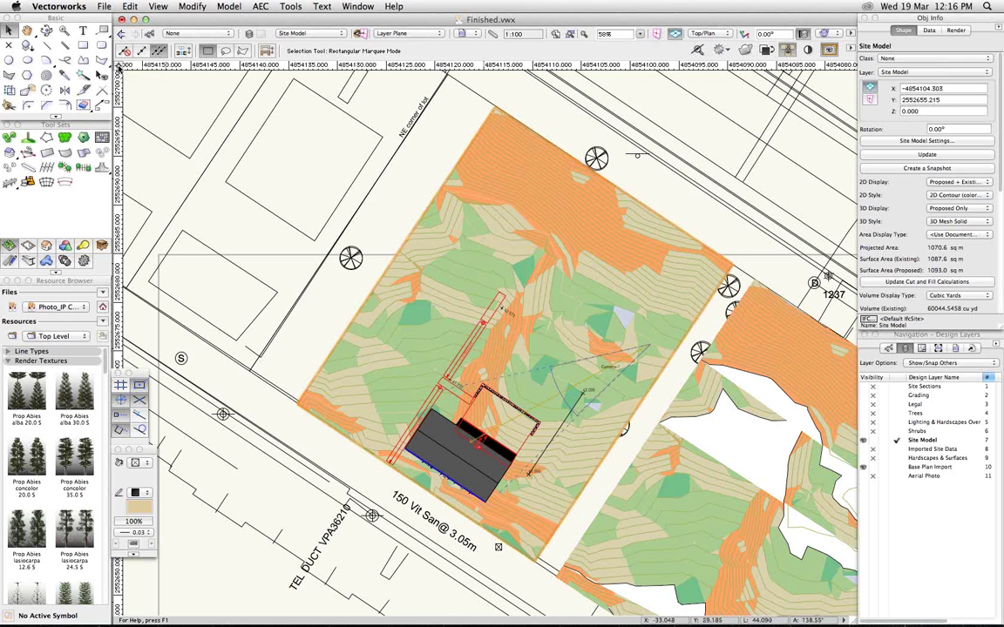
- Try to start the user origin tool and look up the Set Origin command
click(117, 66)
key(Escape)
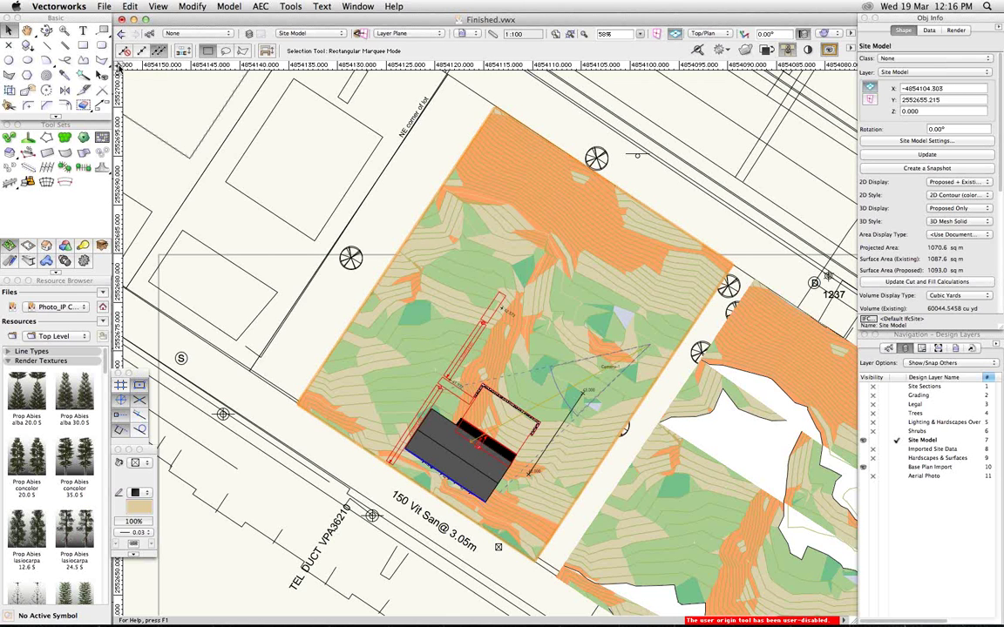
click(291, 6)
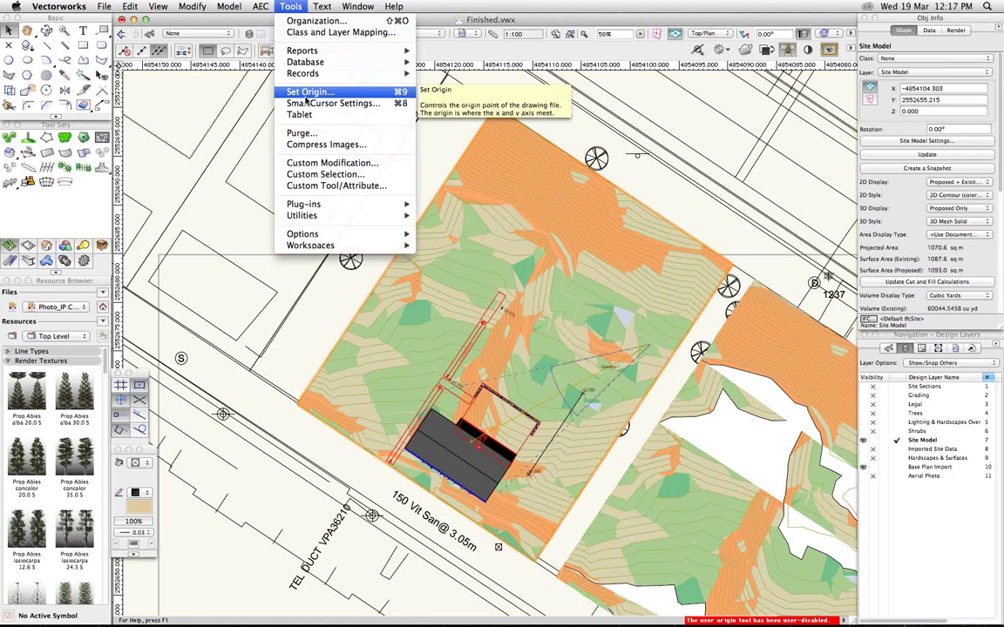
click(295, 6)
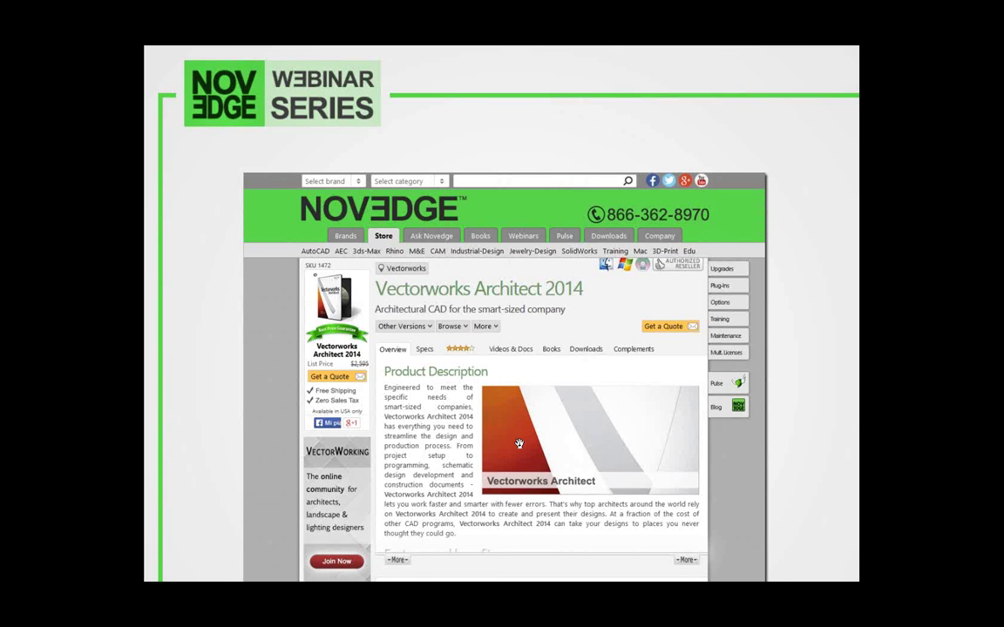
key(Right)
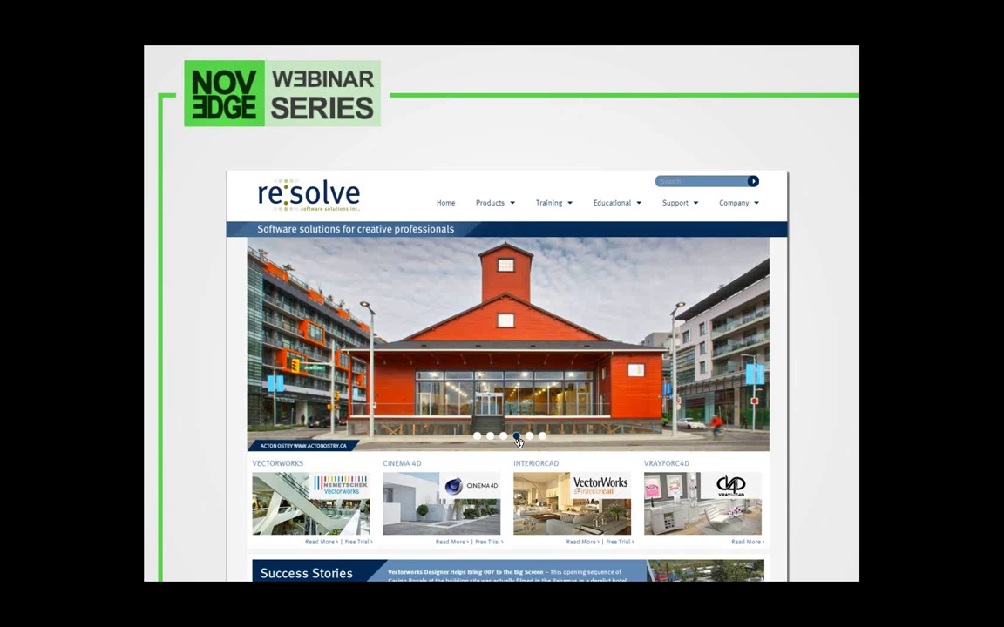
key(Right)
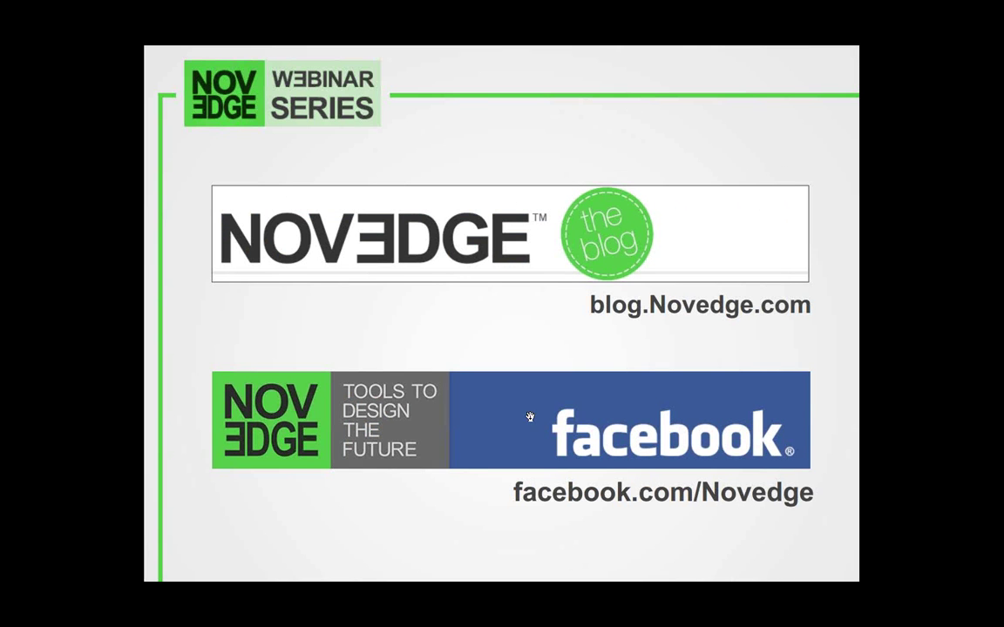